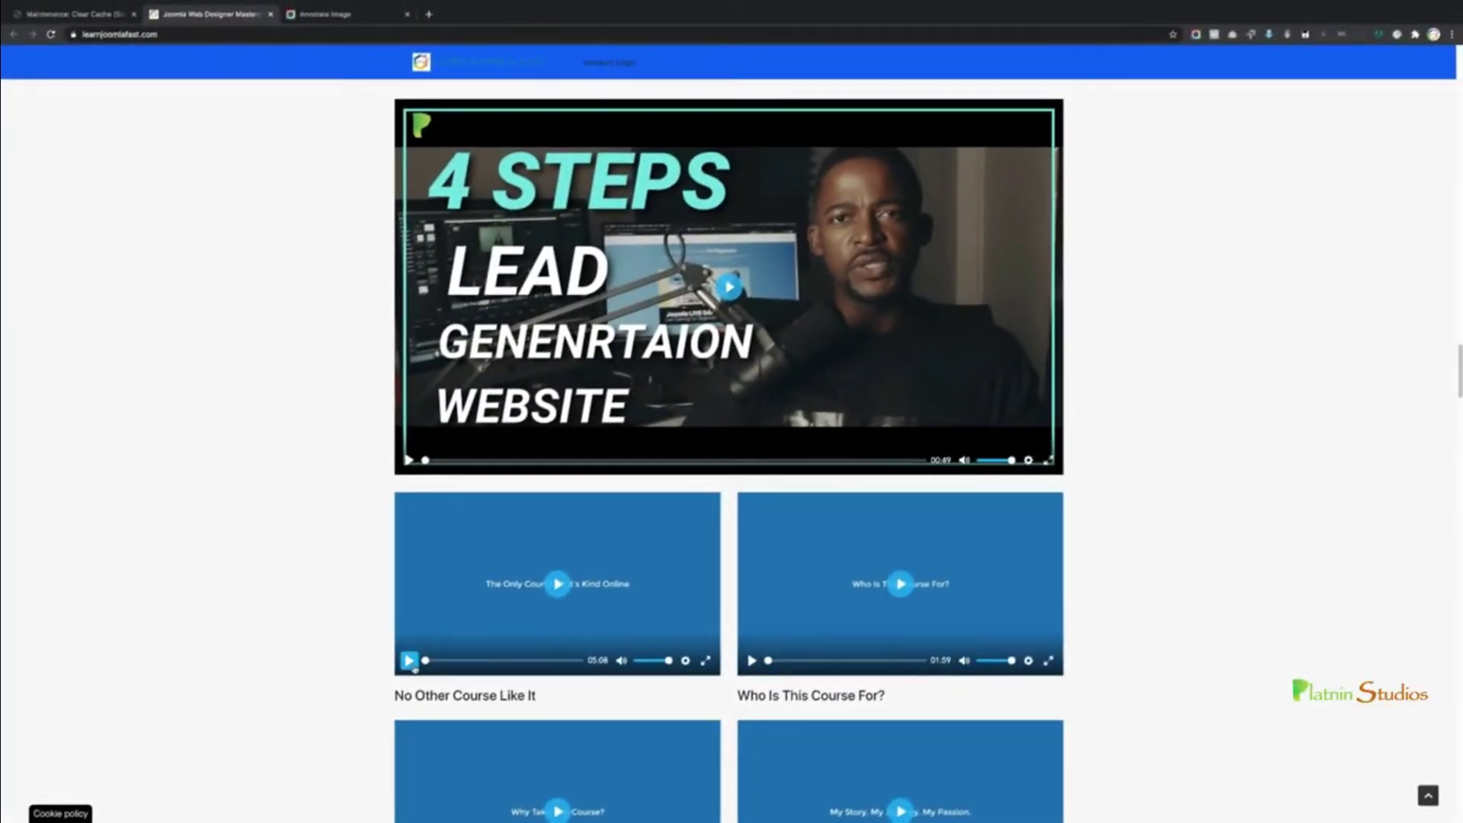
{"action": "left_click", "coordinate": [1047, 461]}
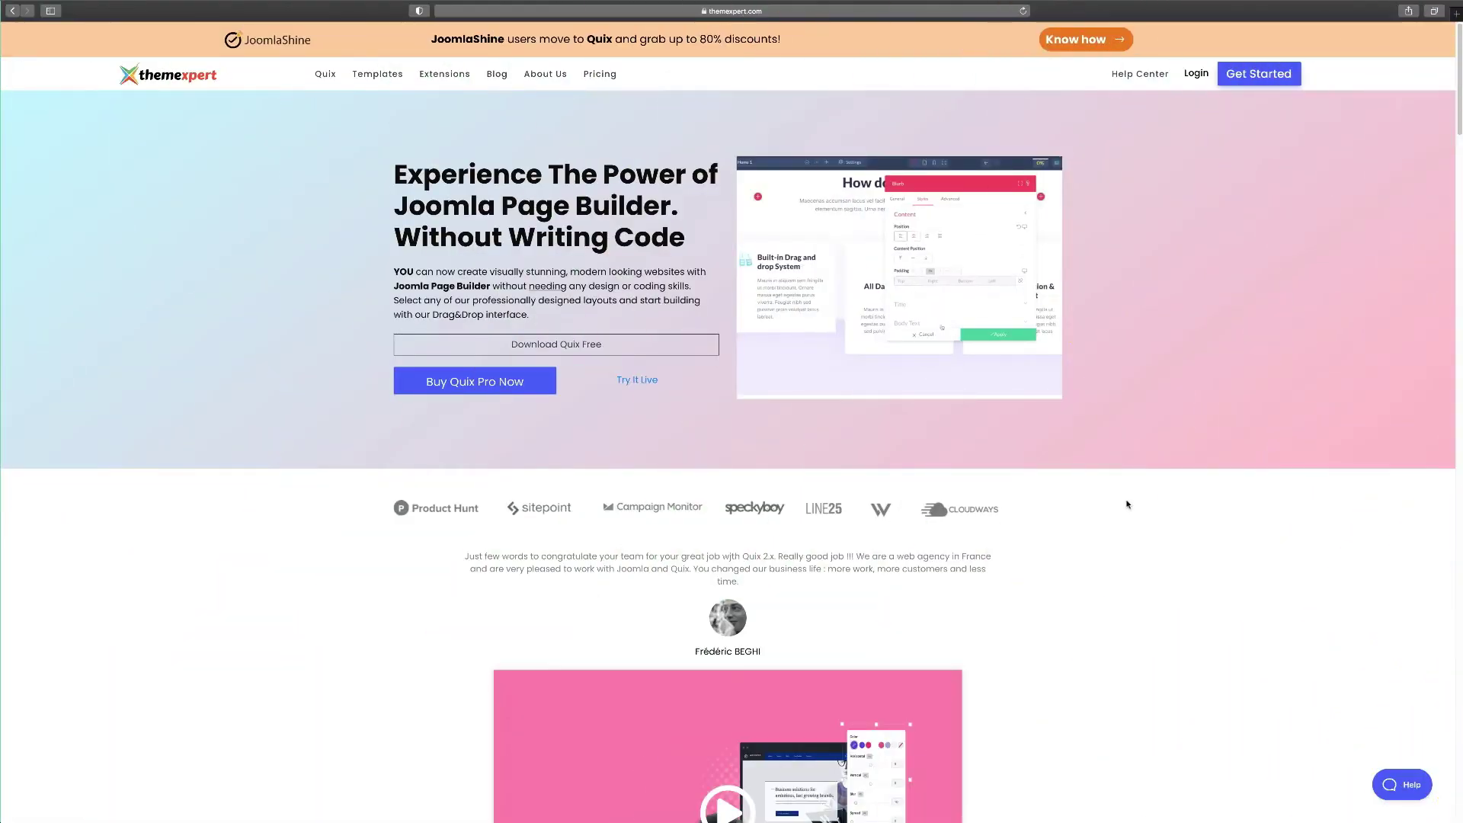
Look through the ThemeXpert home page, from the Quix page builder introduction down to its design, SEO and element features.
{"action": "scroll", "coordinate": [1091, 502], "scroll_direction": "down", "scroll_amount": 1}
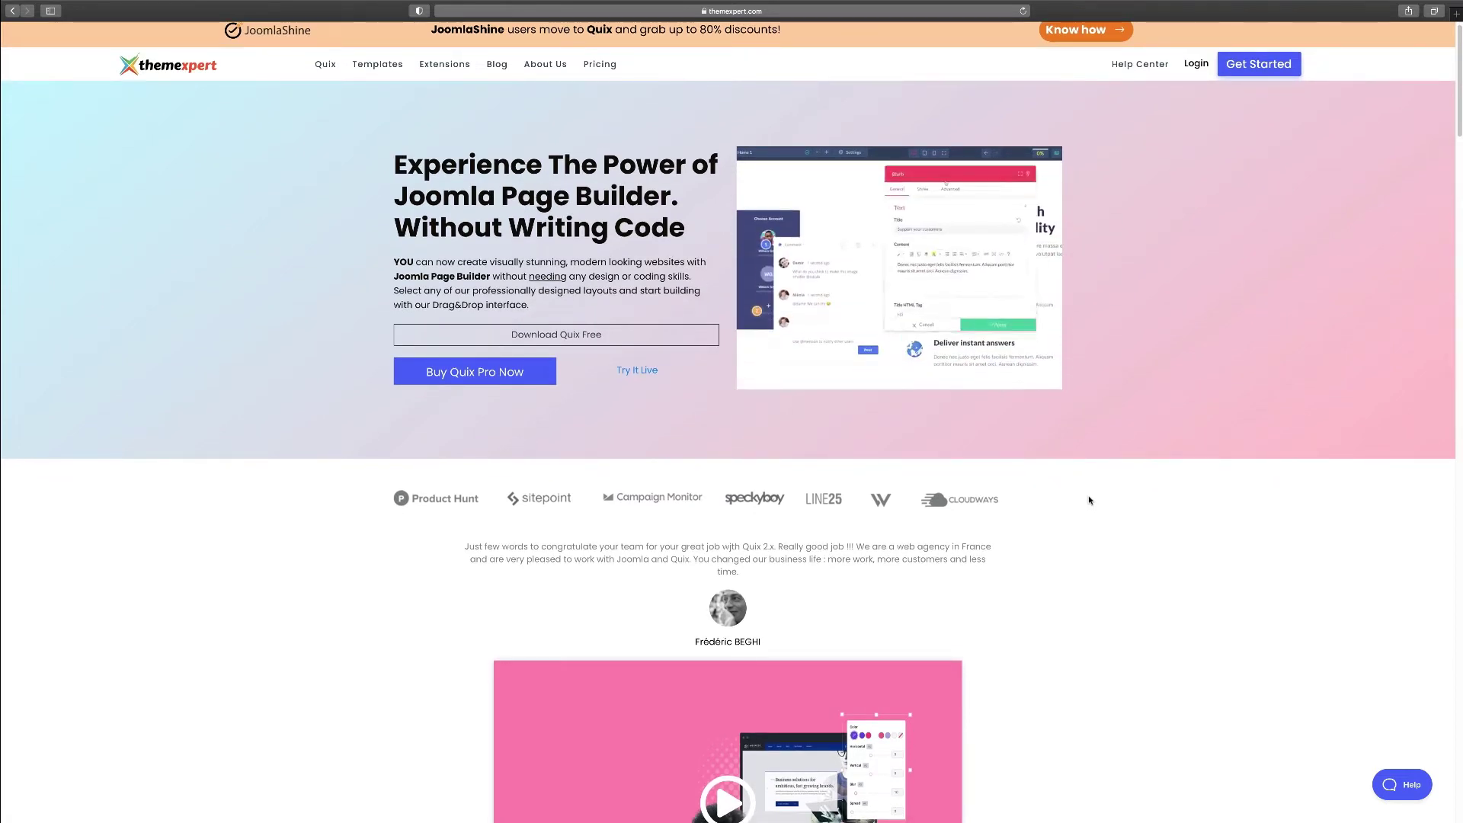
{"action": "scroll", "coordinate": [1091, 501], "scroll_direction": "down", "scroll_amount": 1}
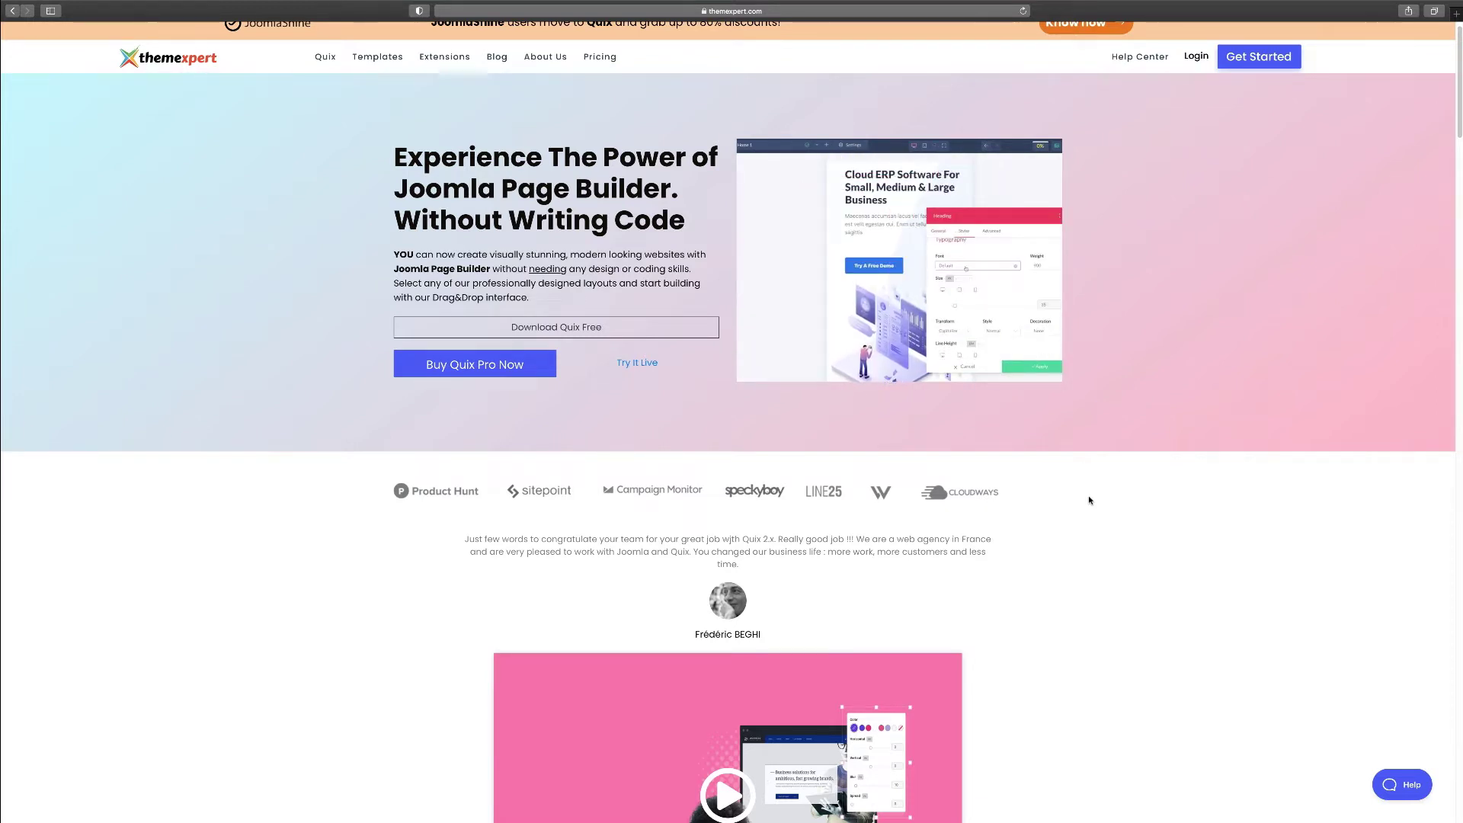
{"action": "scroll", "coordinate": [1085, 490], "scroll_direction": "up", "scroll_amount": 2}
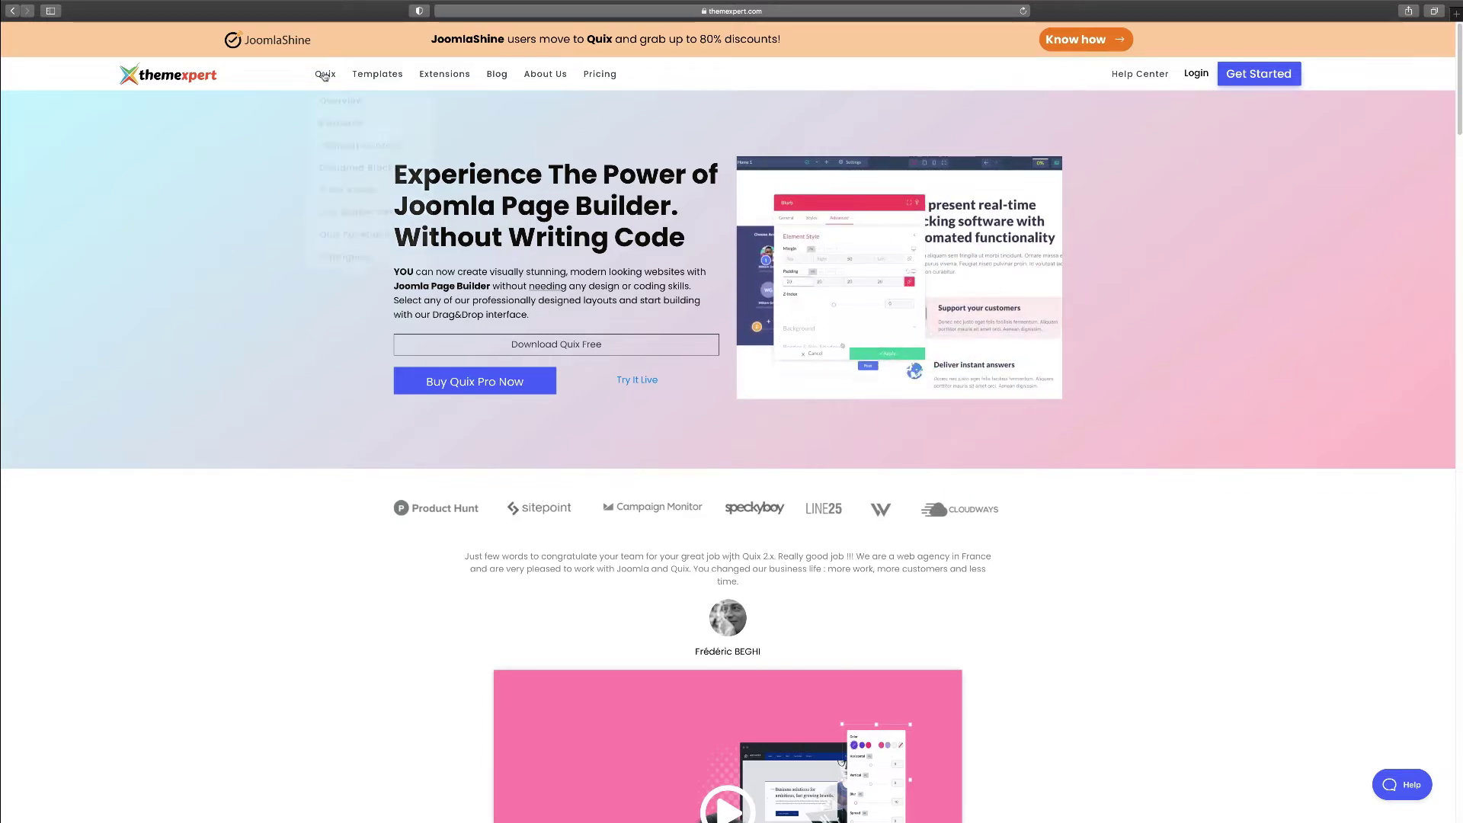
{"action": "mouse_move", "coordinate": [324, 76]}
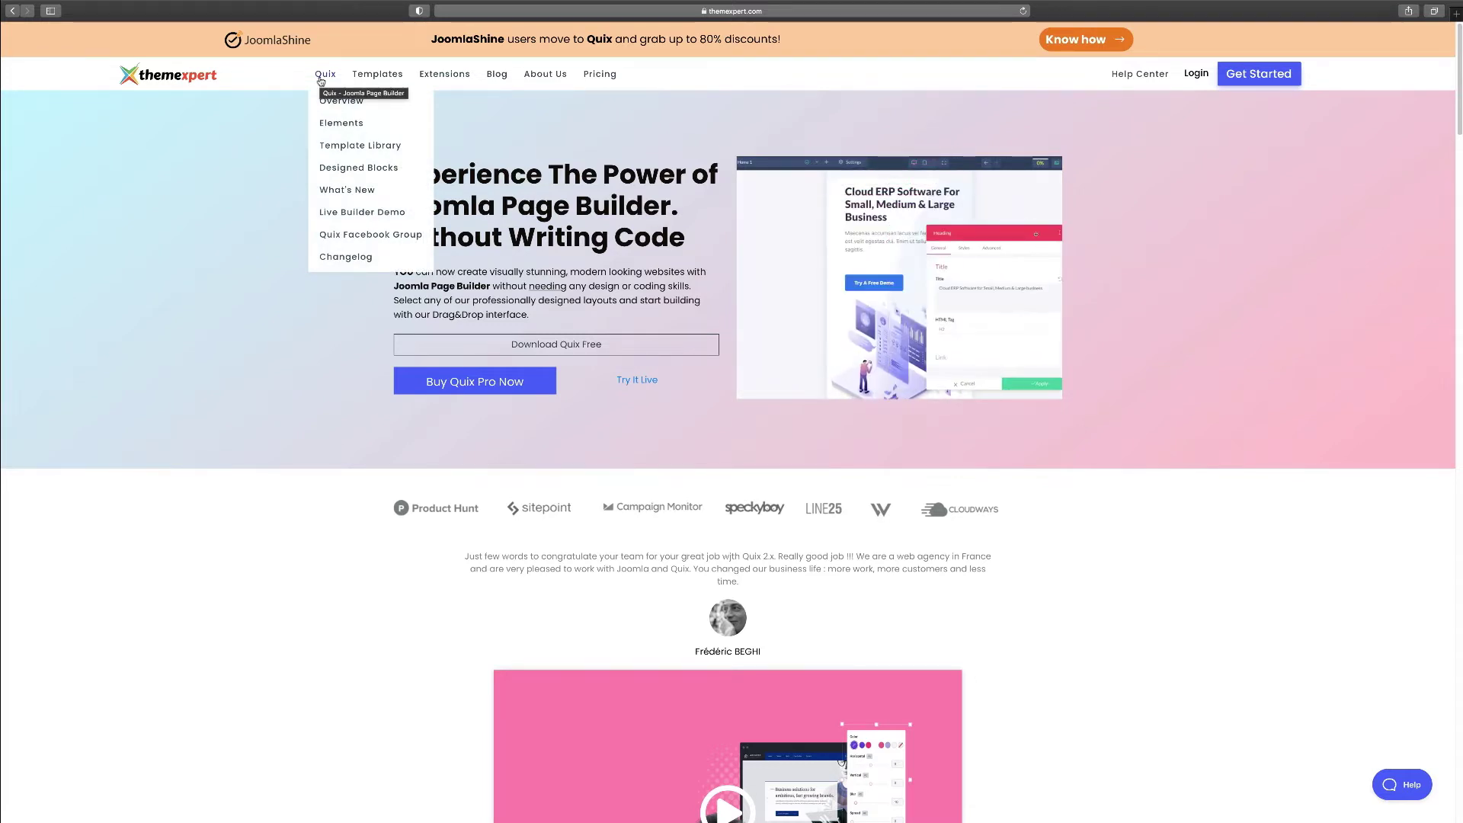
{"action": "scroll", "coordinate": [540, 245], "scroll_direction": "down", "scroll_amount": 3}
{"action": "scroll", "coordinate": [539, 244], "scroll_direction": "down", "scroll_amount": 5}
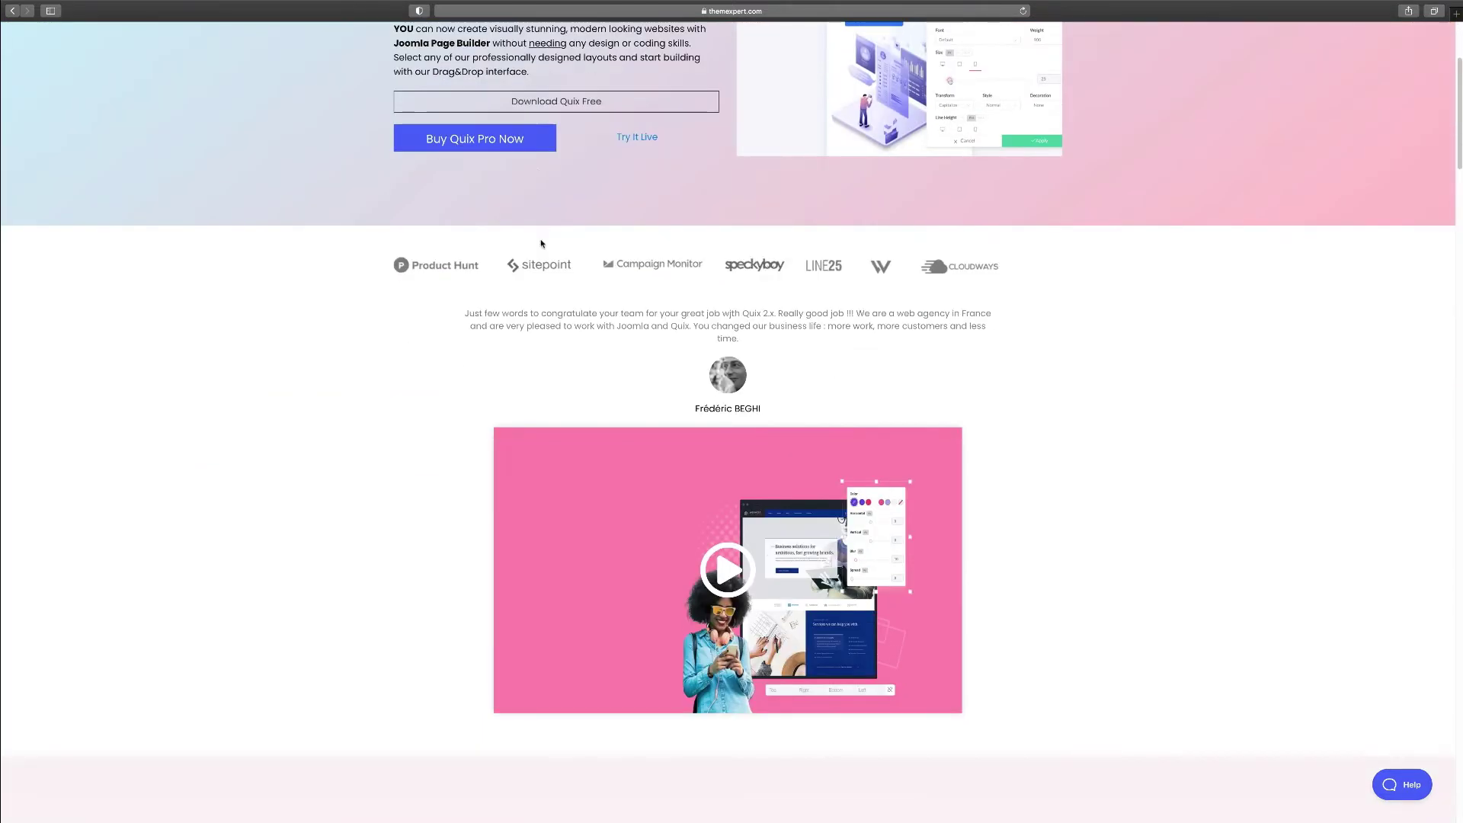
{"action": "scroll", "coordinate": [538, 302], "scroll_direction": "down", "scroll_amount": 10}
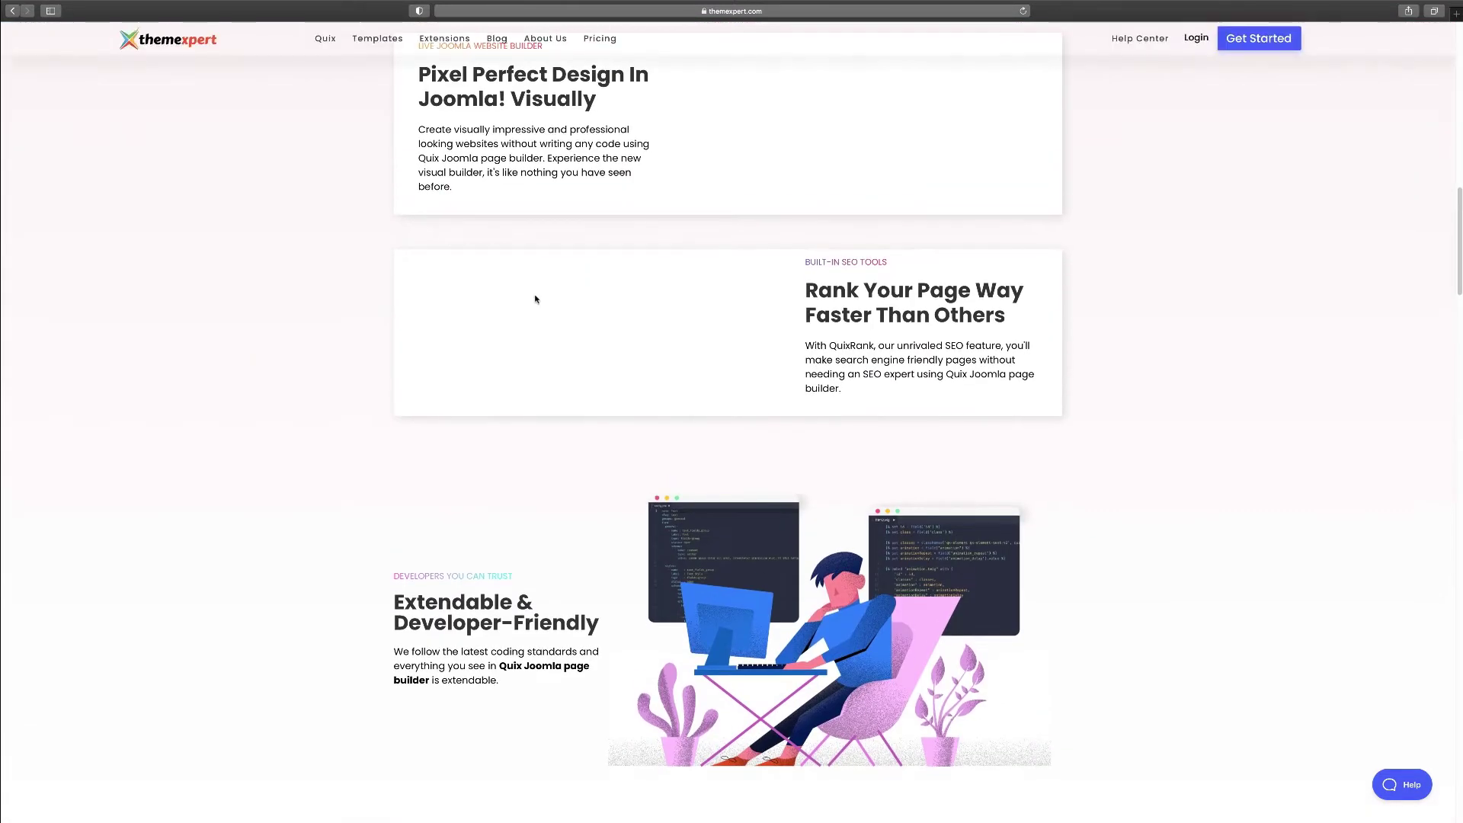
{"action": "scroll", "coordinate": [534, 298], "scroll_direction": "down", "scroll_amount": 1}
{"action": "scroll", "coordinate": [534, 297], "scroll_direction": "down", "scroll_amount": 2}
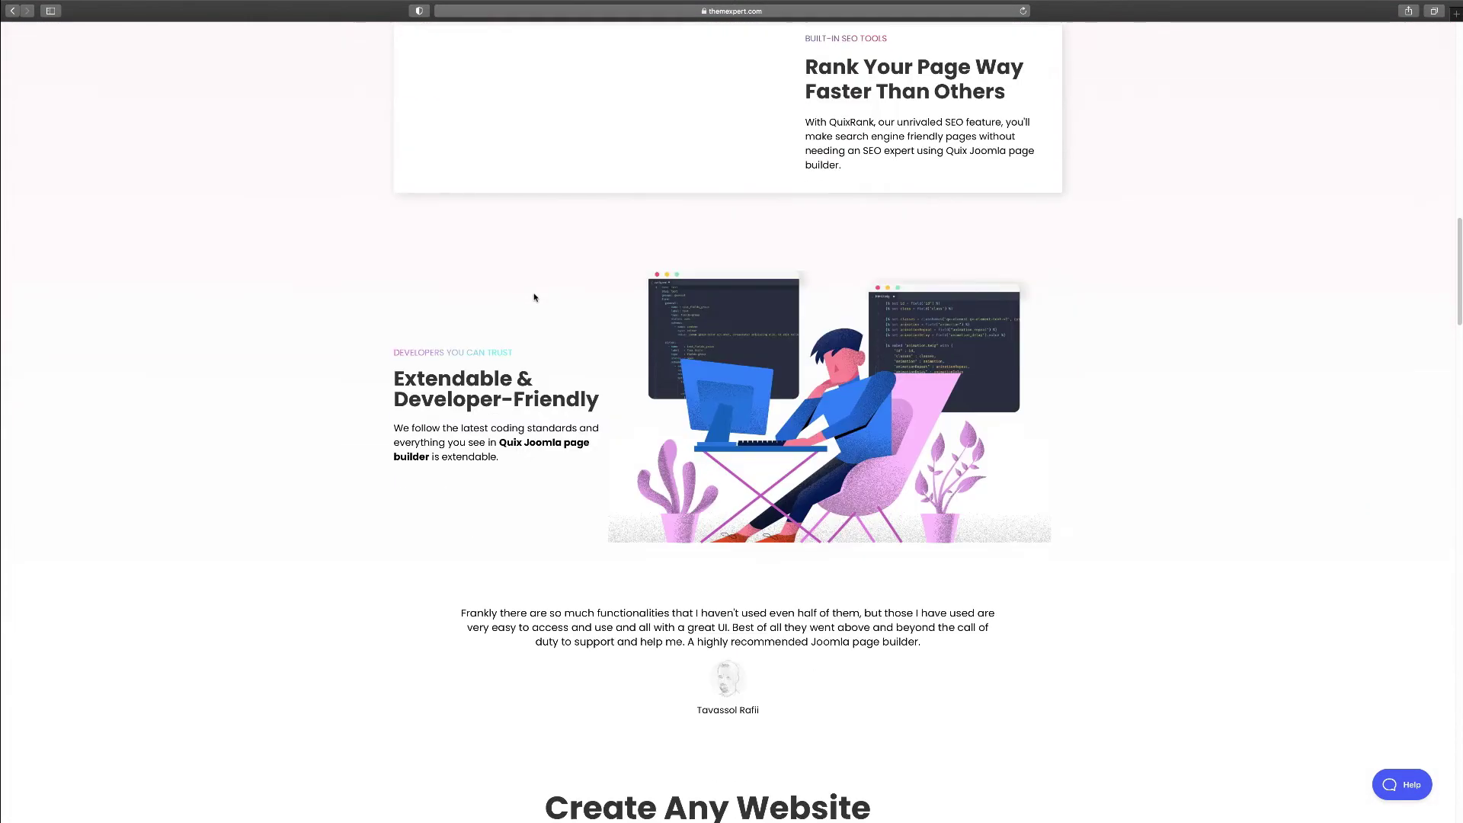
{"action": "scroll", "coordinate": [534, 297], "scroll_direction": "down", "scroll_amount": 5}
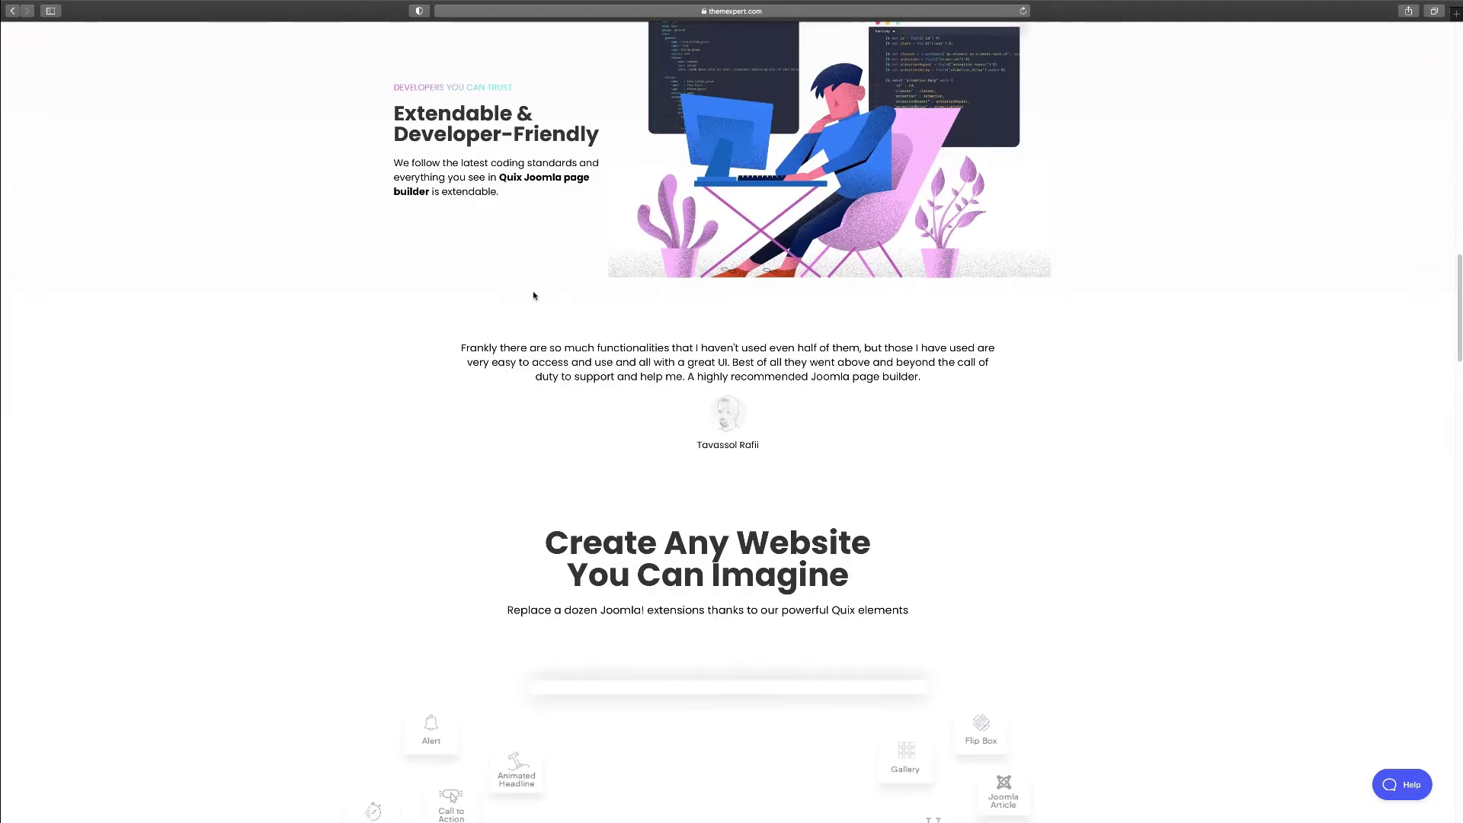
{"action": "scroll", "coordinate": [534, 298], "scroll_direction": "down", "scroll_amount": 2}
{"action": "scroll", "coordinate": [534, 297], "scroll_direction": "down", "scroll_amount": 4}
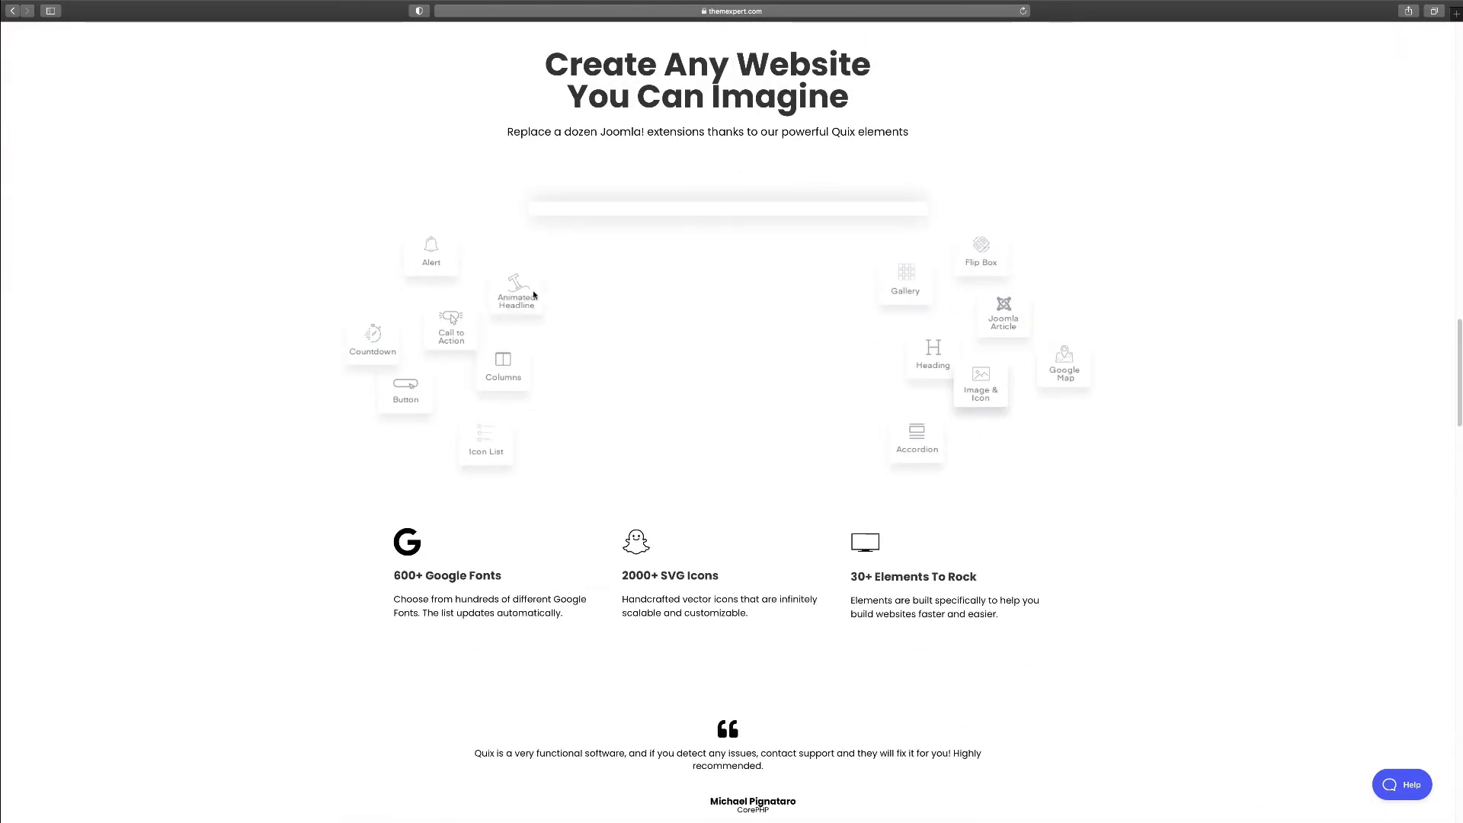
{"action": "scroll", "coordinate": [534, 297], "scroll_direction": "down", "scroll_amount": 5}
{"action": "scroll", "coordinate": [534, 292], "scroll_direction": "down", "scroll_amount": 6}
Open the Quix Elements page and review the Basic Elements and Pro Elements.
{"action": "scroll", "coordinate": [534, 292], "scroll_direction": "up", "scroll_amount": 20}
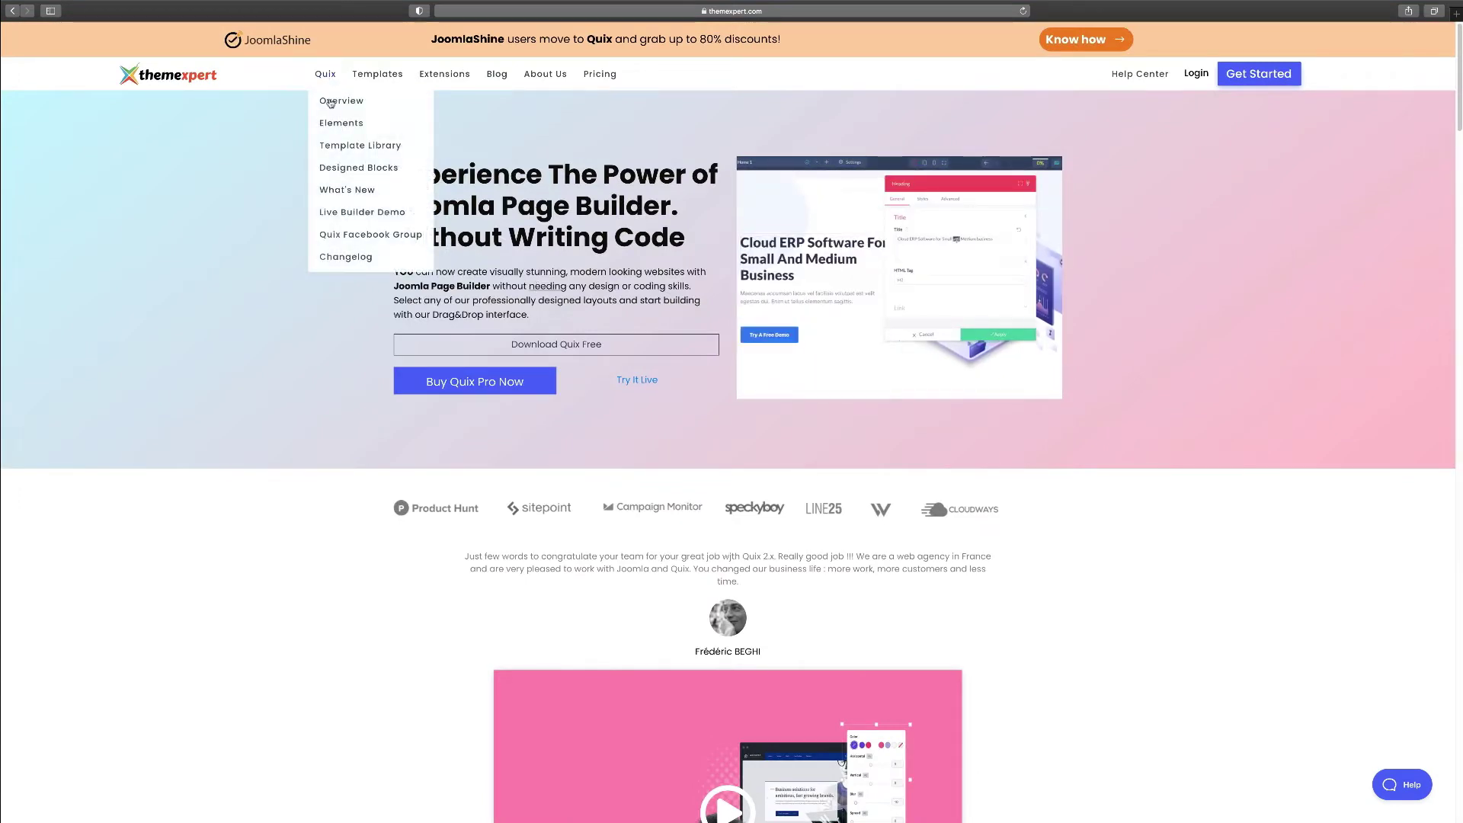
{"action": "left_click", "coordinate": [334, 124]}
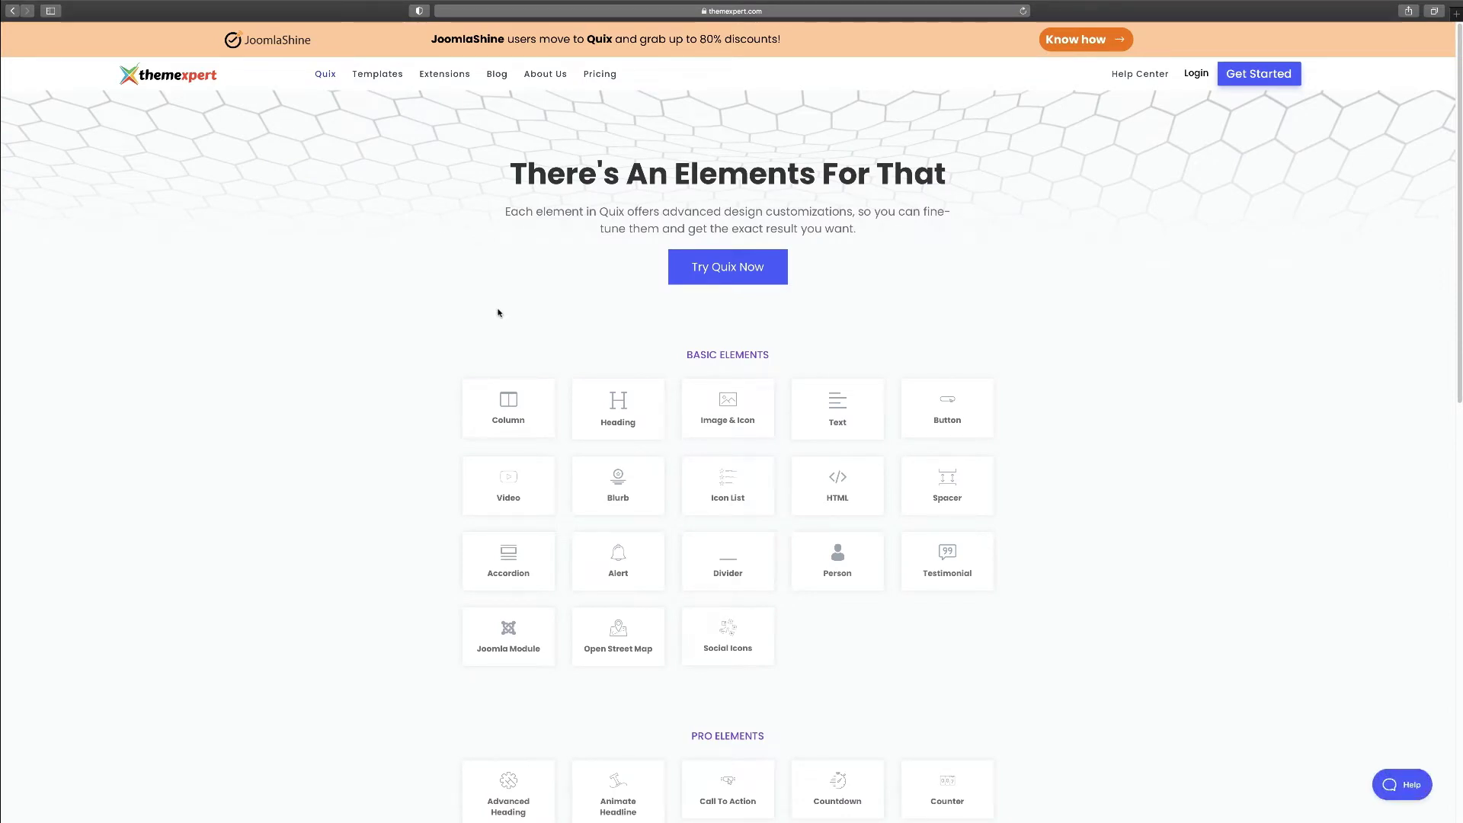
{"action": "scroll", "coordinate": [571, 355], "scroll_direction": "down", "scroll_amount": 1}
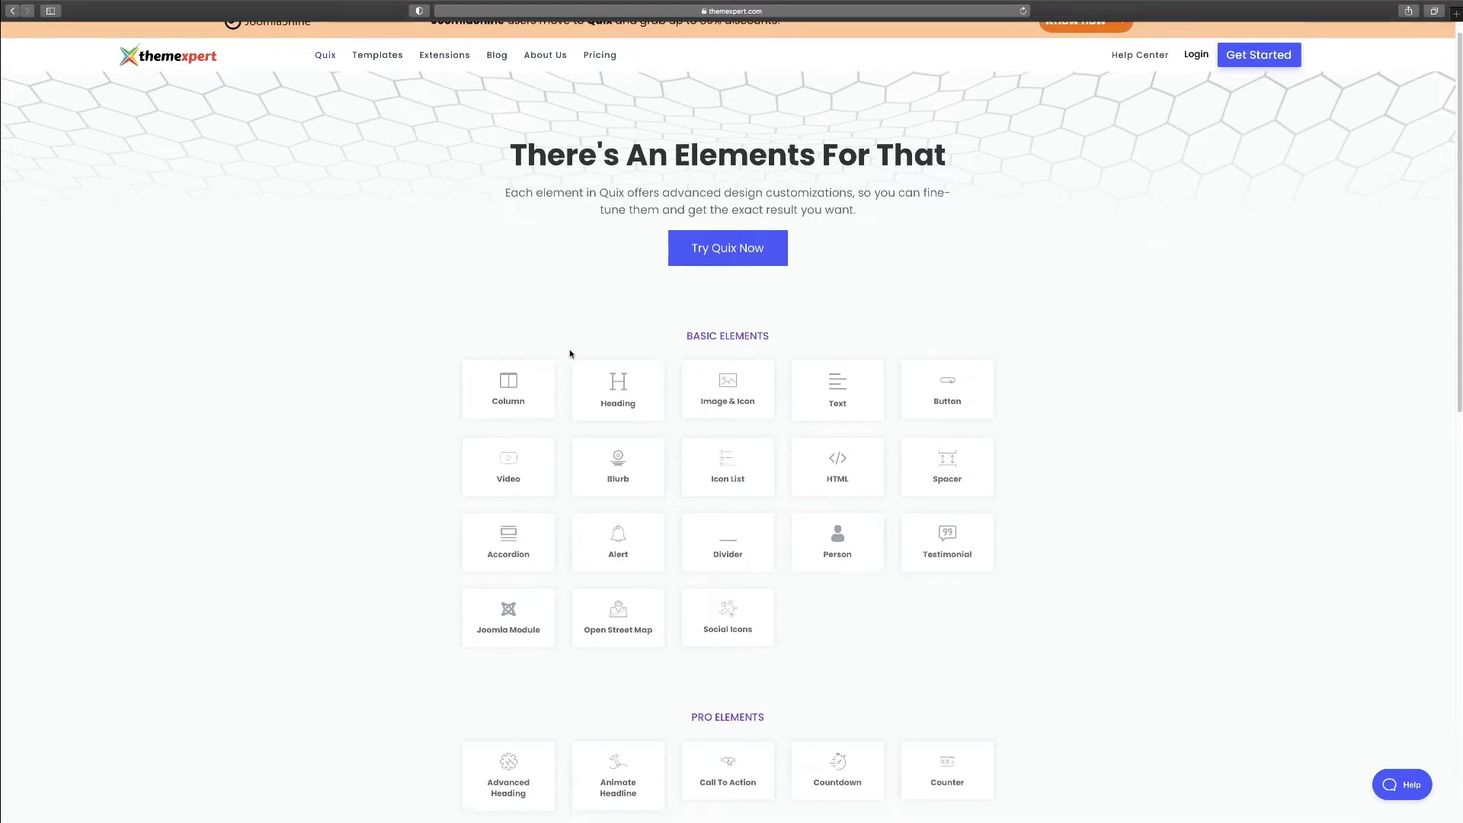
{"action": "scroll", "coordinate": [716, 402], "scroll_direction": "down", "scroll_amount": 1}
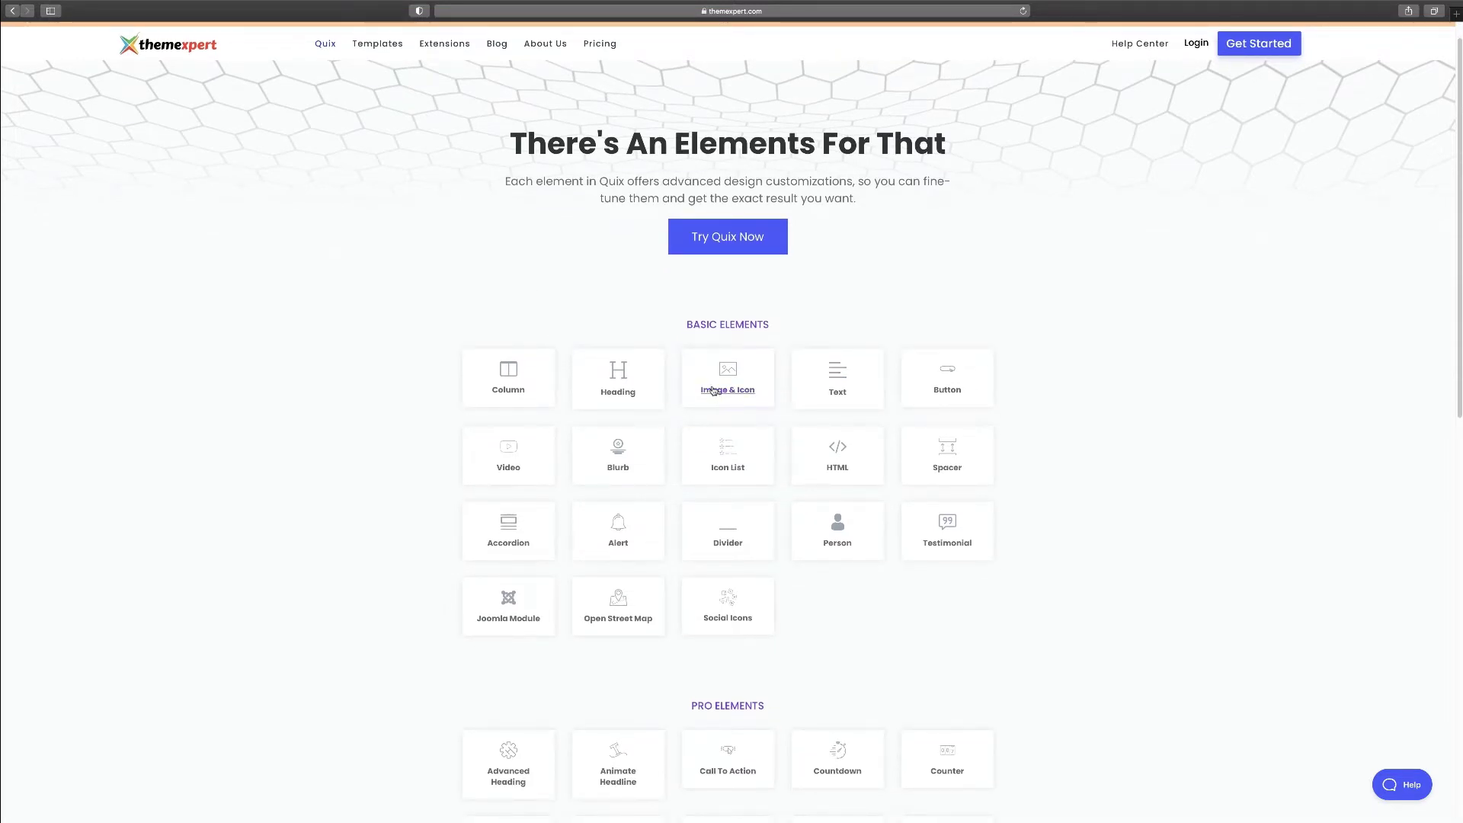
{"action": "scroll", "coordinate": [713, 391], "scroll_direction": "down", "scroll_amount": 1}
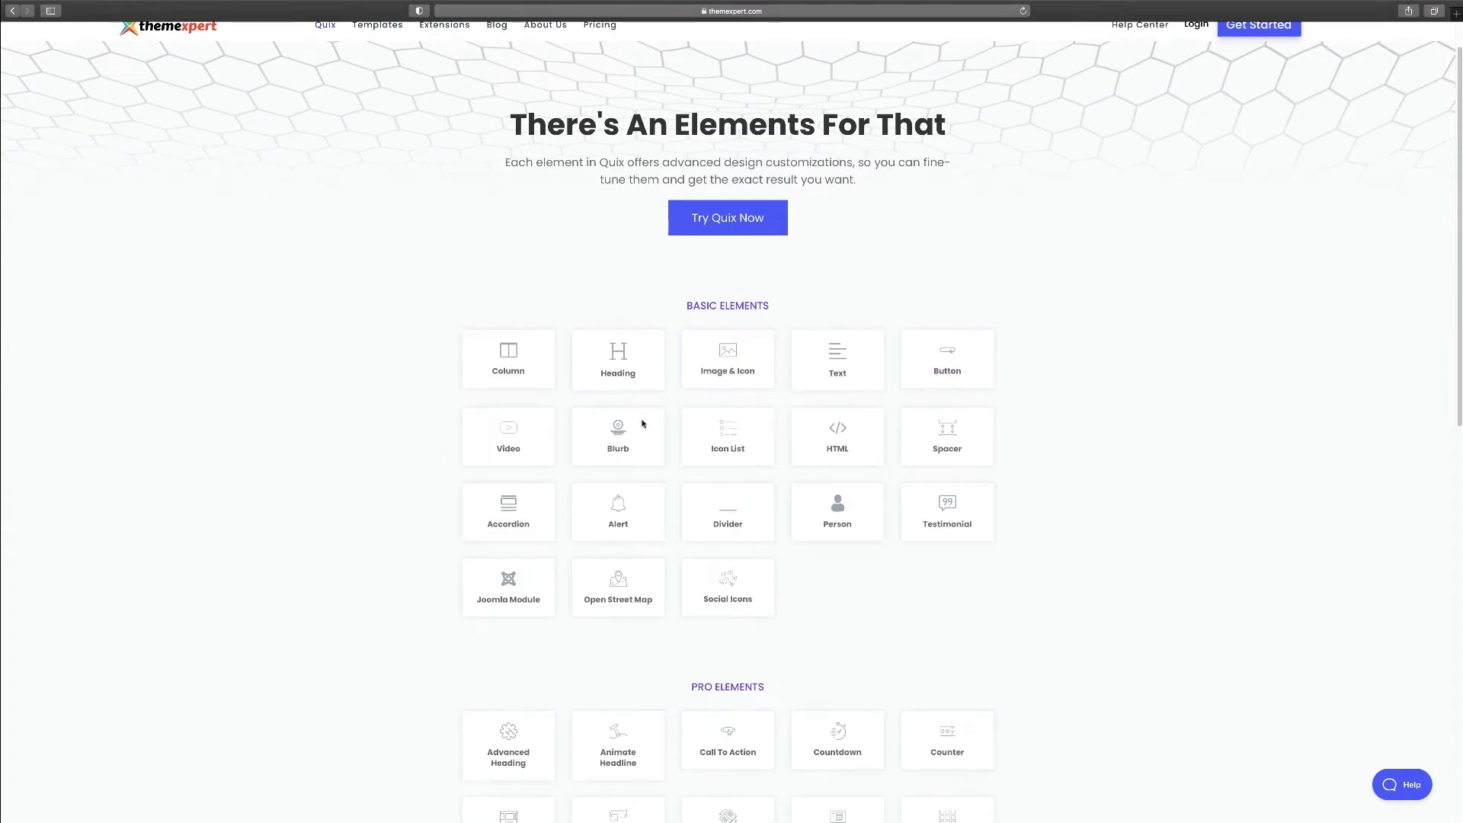
{"action": "scroll", "coordinate": [594, 438], "scroll_direction": "down", "scroll_amount": 1}
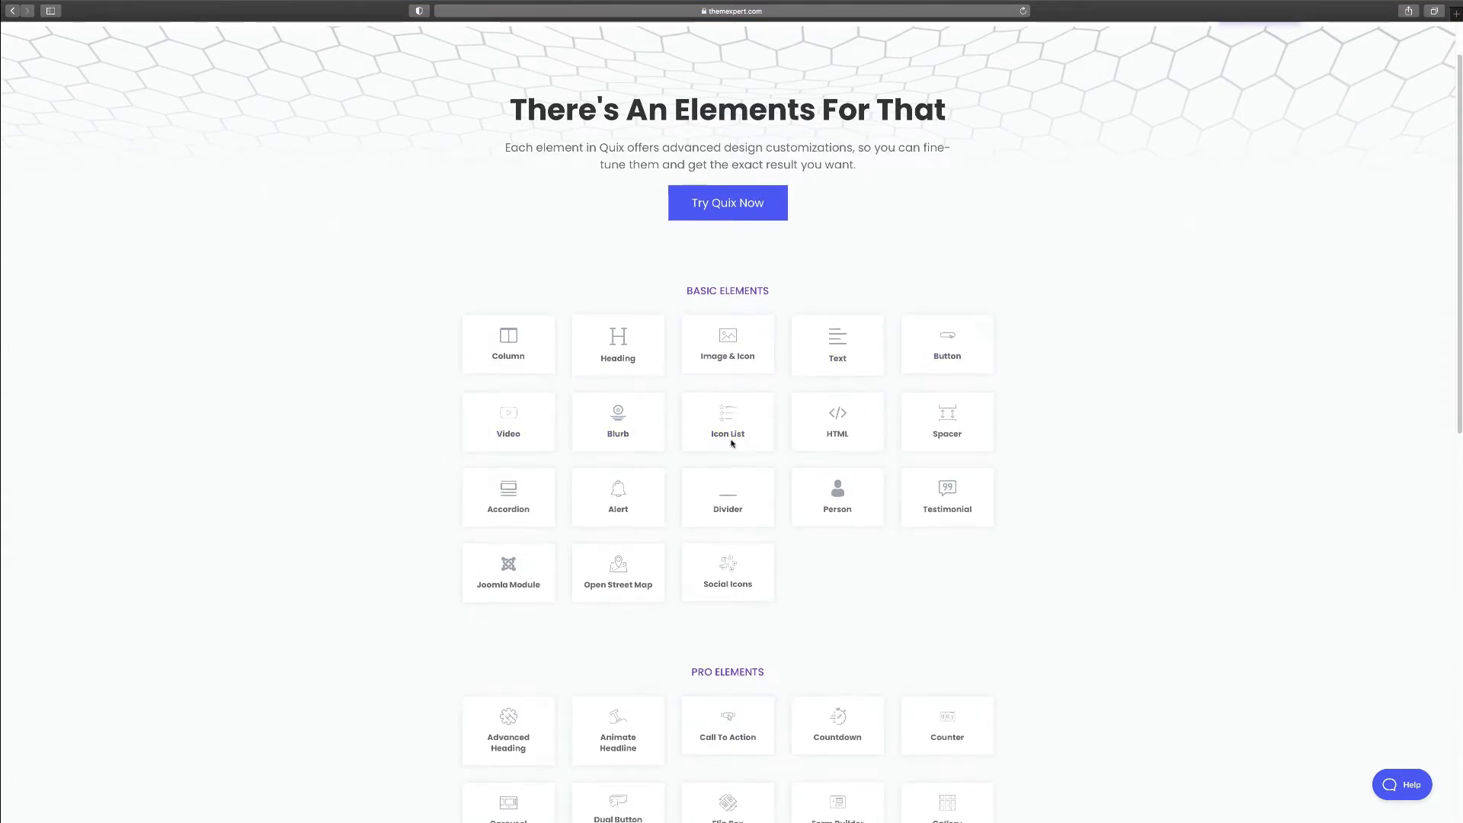
{"action": "scroll", "coordinate": [727, 445], "scroll_direction": "down", "scroll_amount": 5}
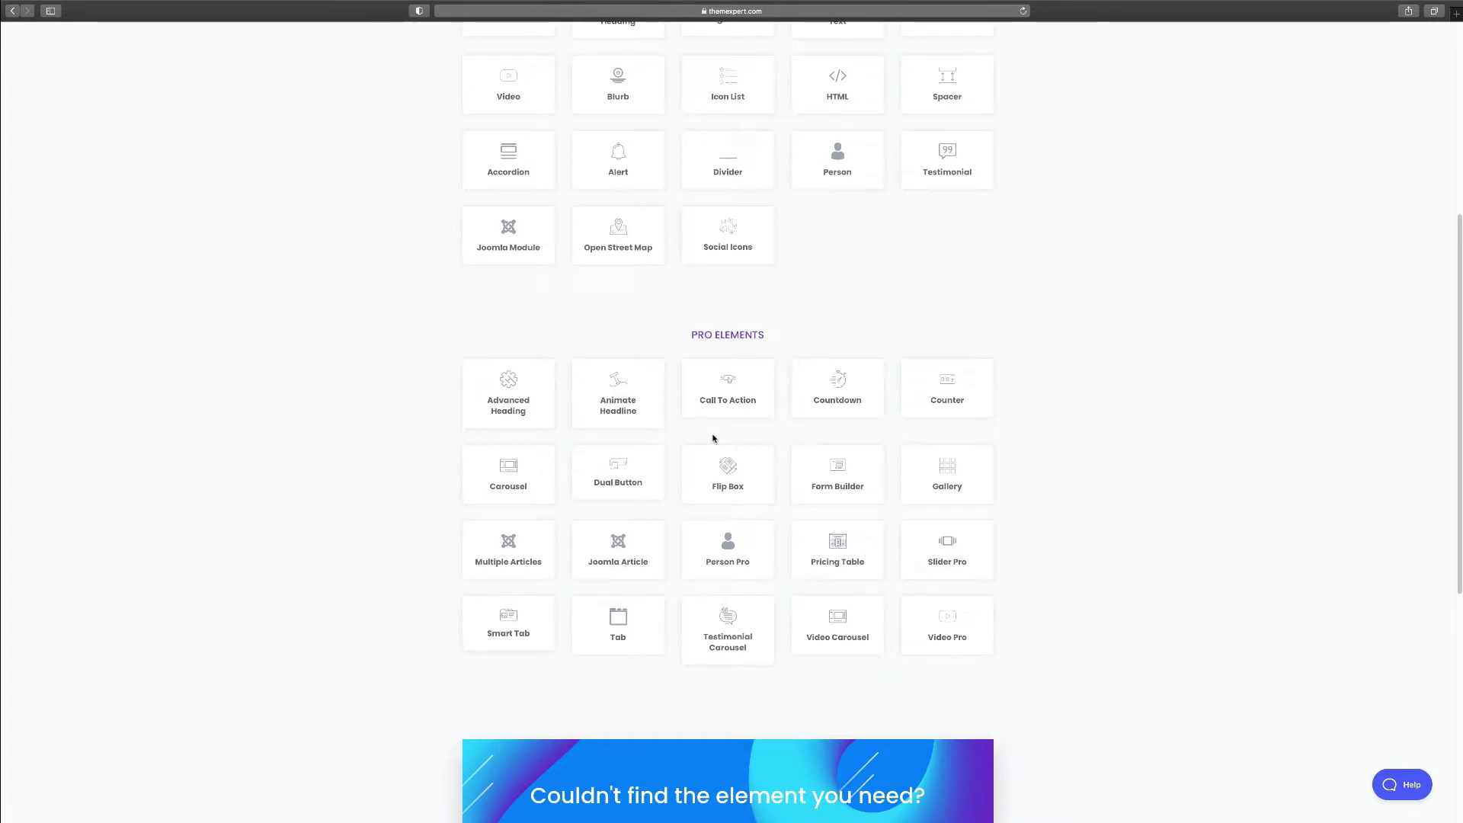
{"action": "scroll", "coordinate": [706, 439], "scroll_direction": "down", "scroll_amount": 1}
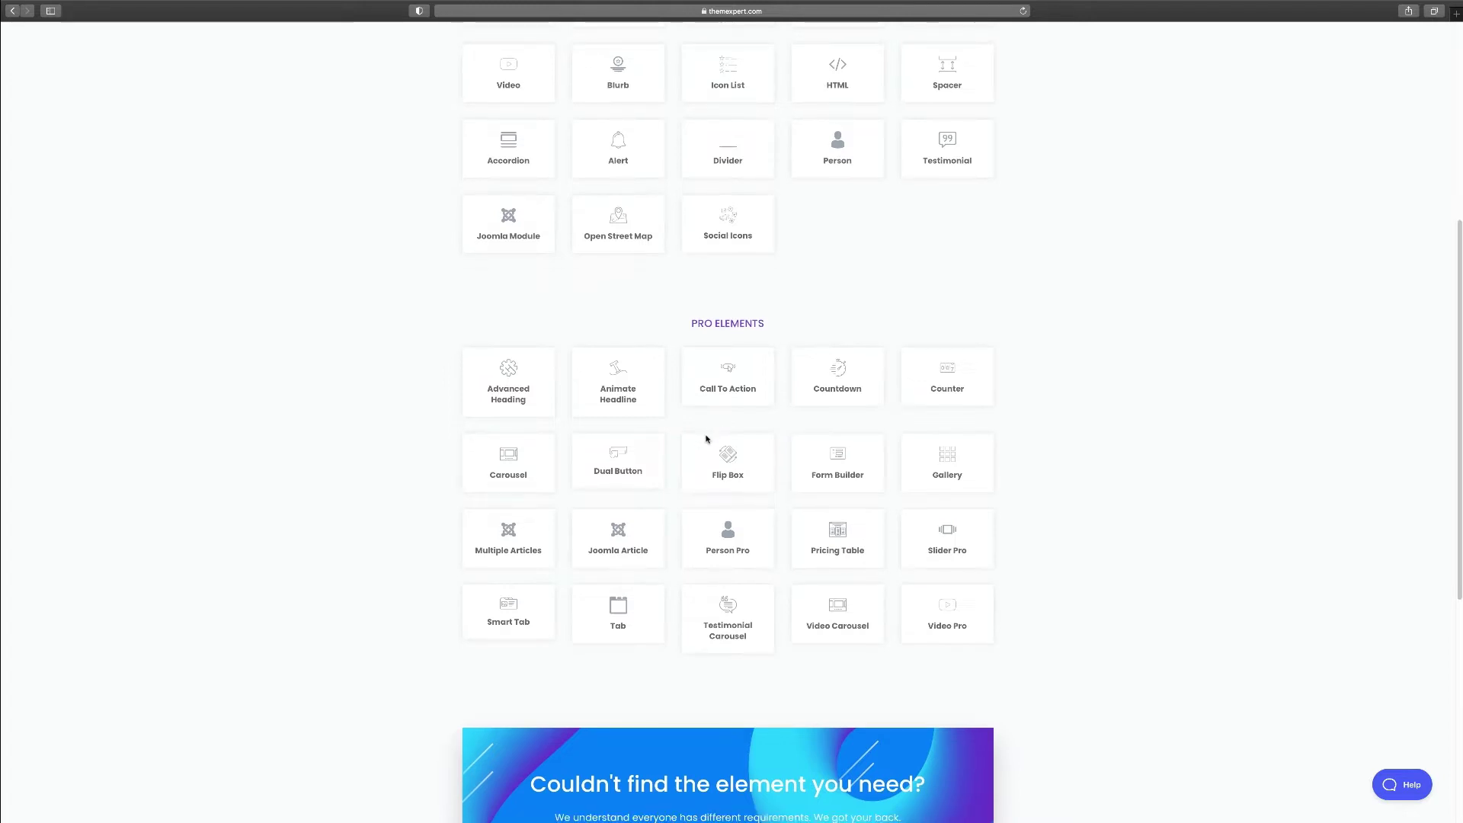
{"action": "scroll", "coordinate": [706, 439], "scroll_direction": "down", "scroll_amount": 3}
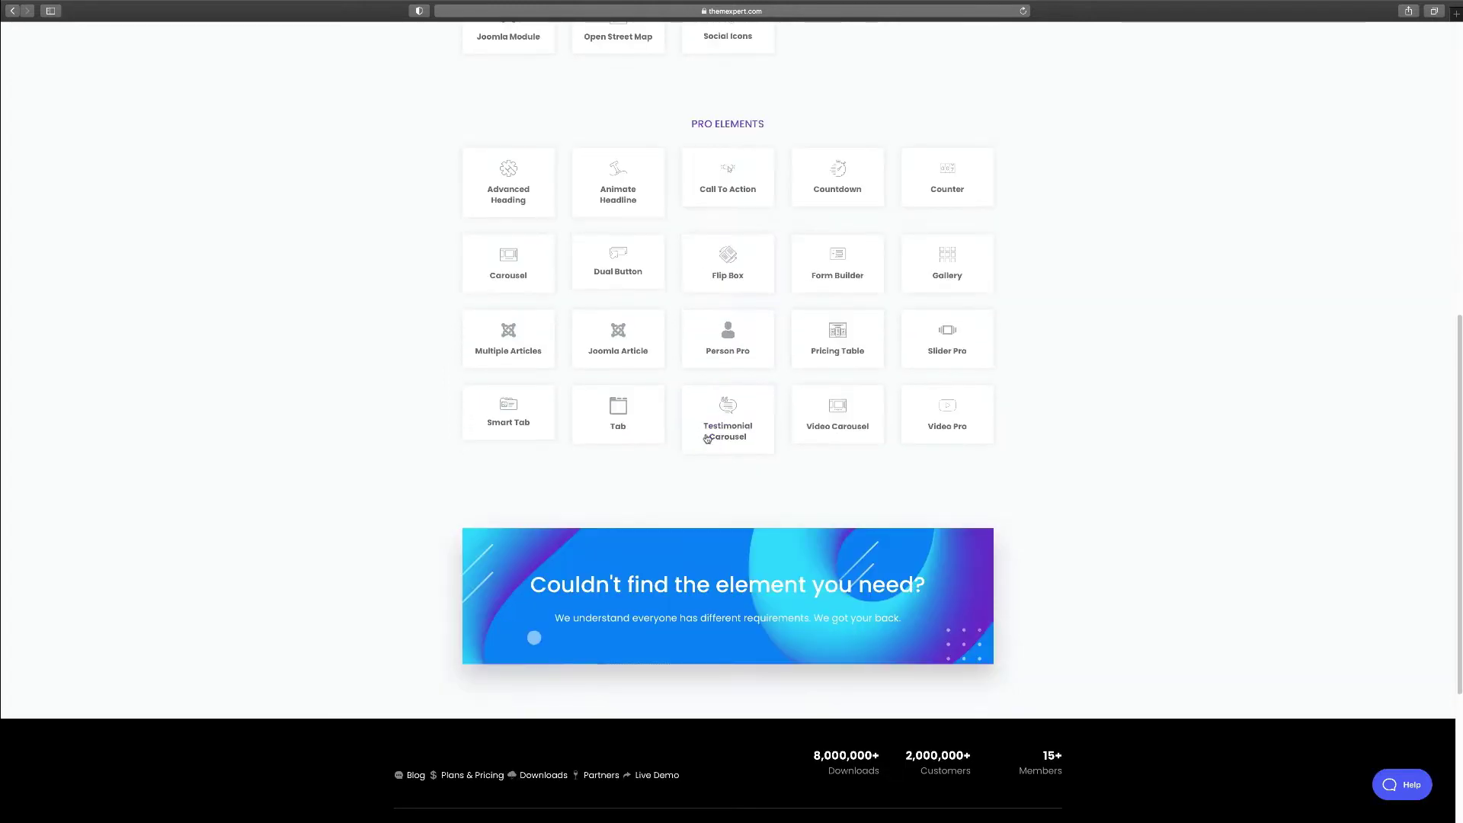
Open the Quix Template Library and browse the page templates across all categories.
{"action": "scroll", "coordinate": [709, 434], "scroll_direction": "up", "scroll_amount": 6}
{"action": "scroll", "coordinate": [711, 434], "scroll_direction": "up", "scroll_amount": 4}
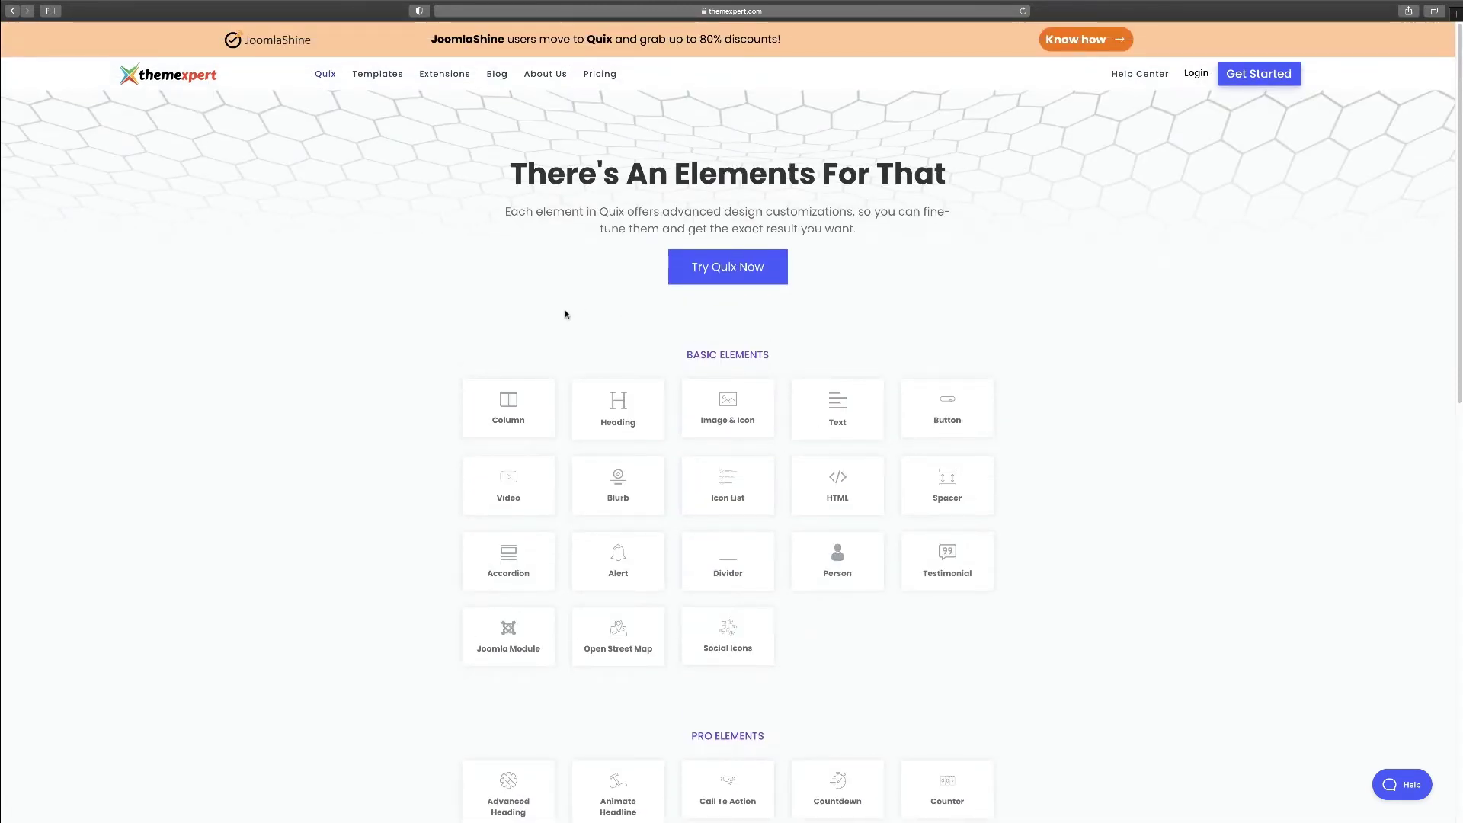
{"action": "mouse_move", "coordinate": [336, 82]}
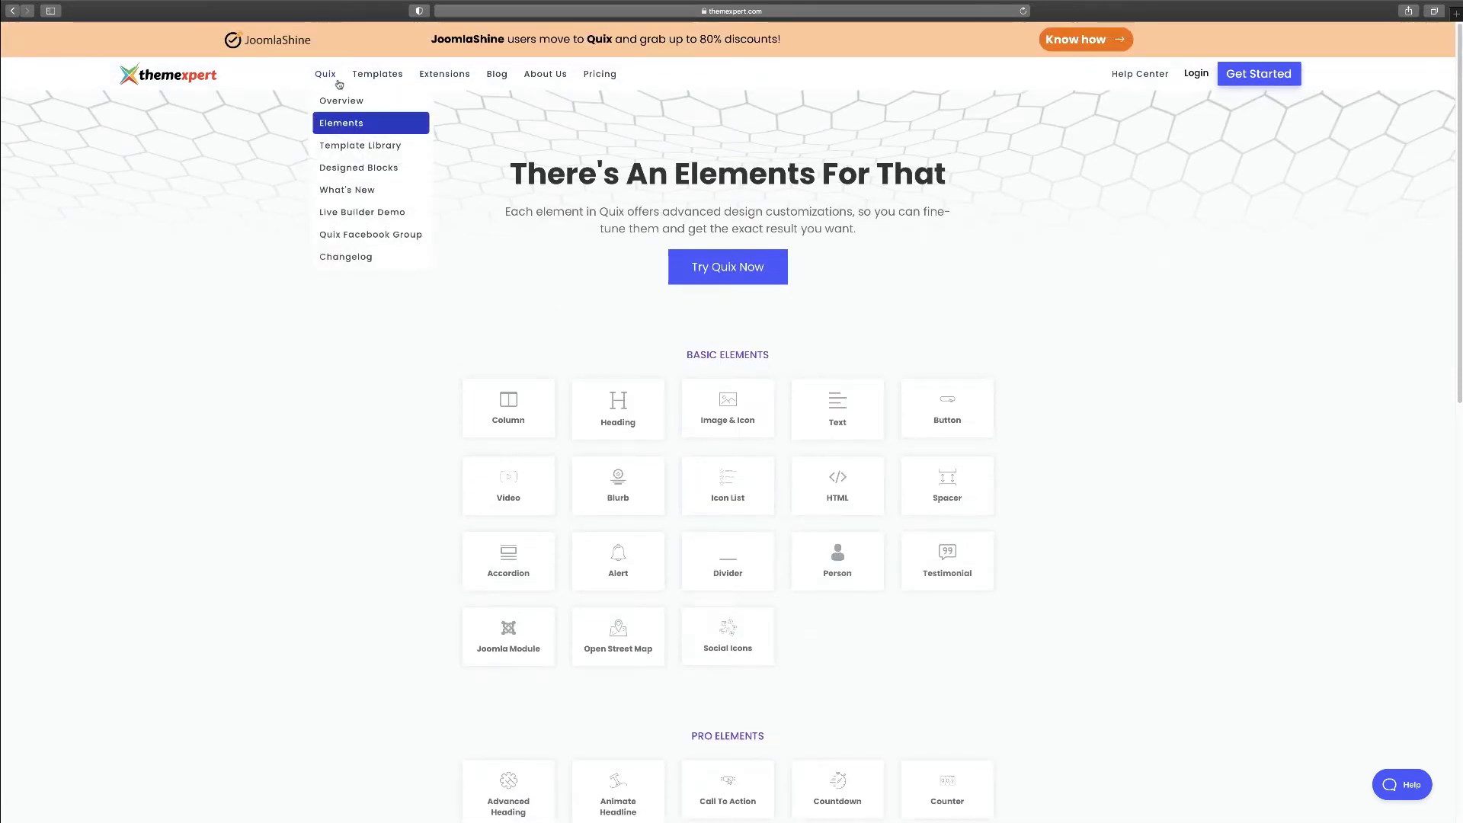
{"action": "left_click", "coordinate": [354, 150]}
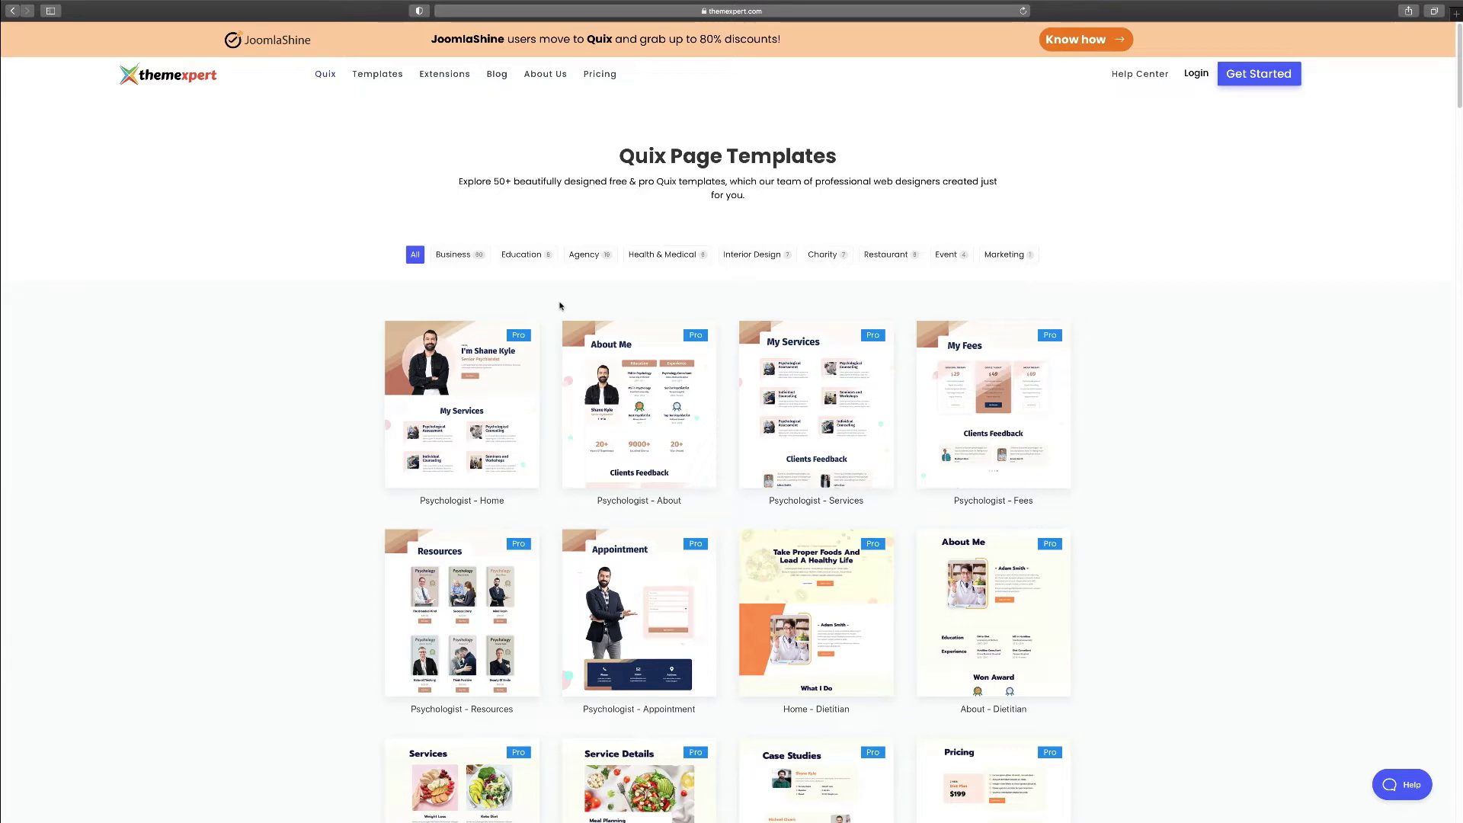
{"action": "scroll", "coordinate": [560, 306], "scroll_direction": "down", "scroll_amount": 1}
{"action": "mouse_move", "coordinate": [500, 398]}
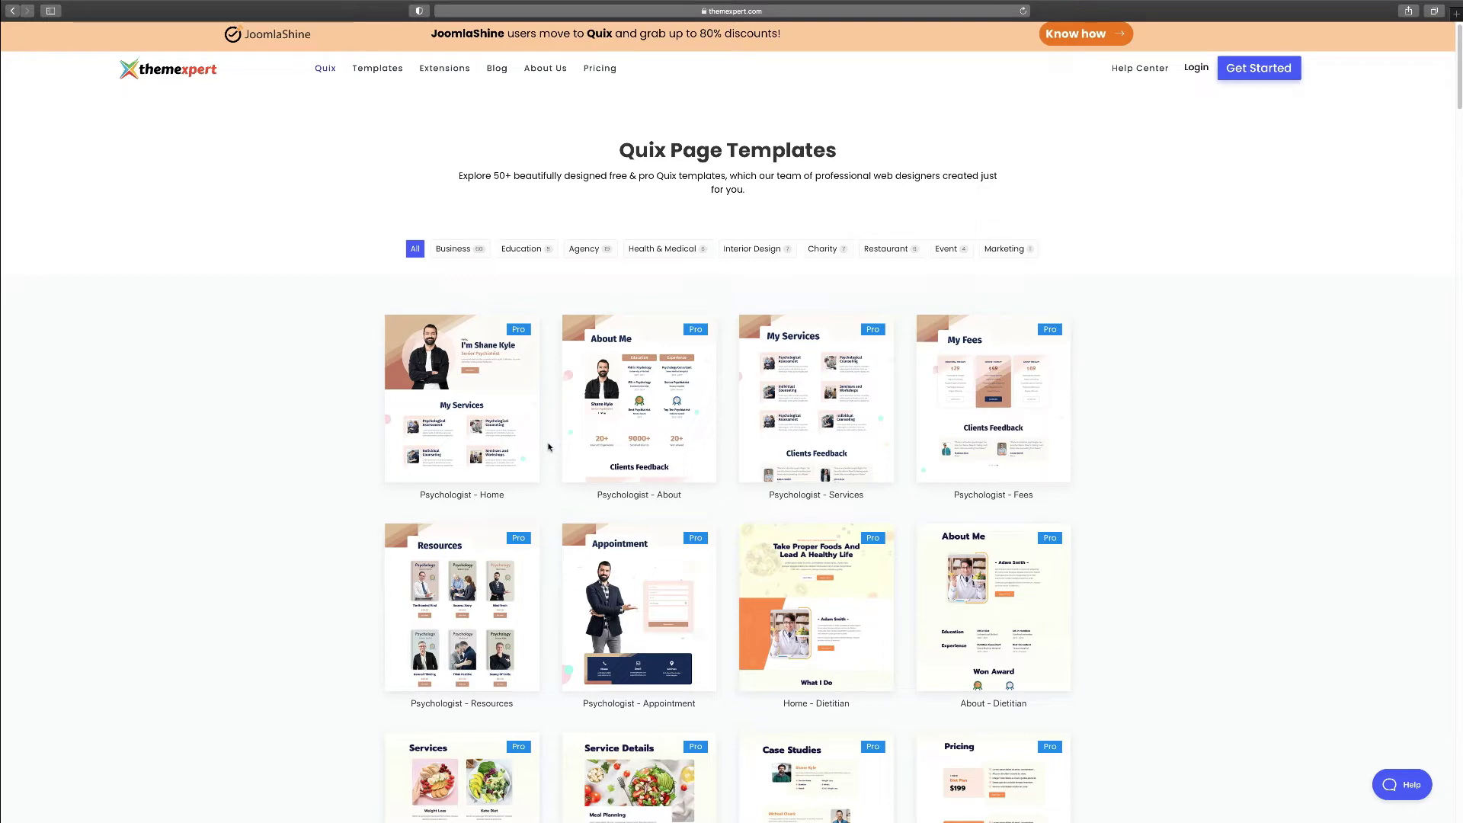
{"action": "scroll", "coordinate": [900, 438], "scroll_direction": "up", "scroll_amount": 1}
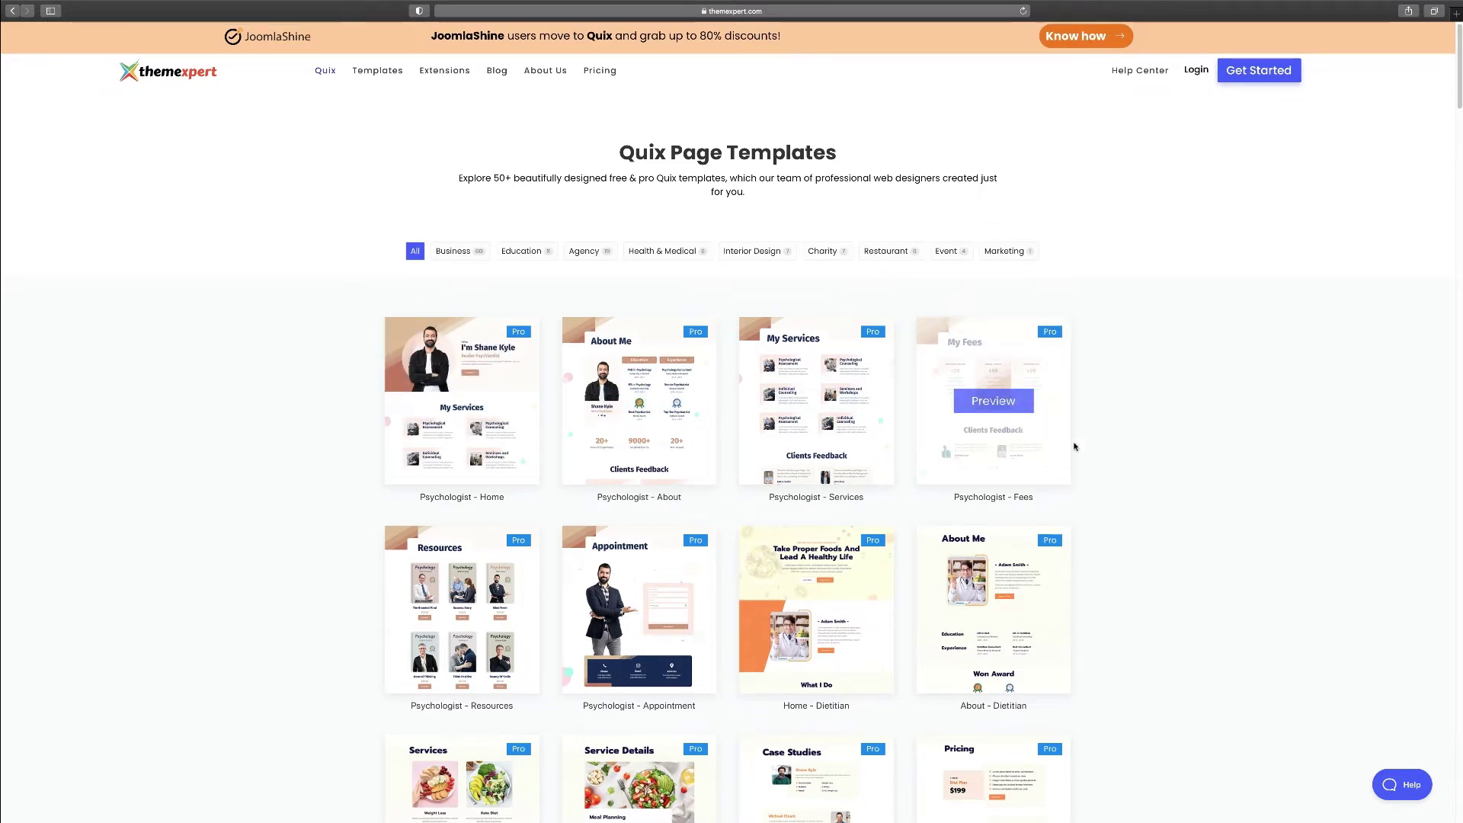
{"action": "scroll", "coordinate": [1074, 446], "scroll_direction": "down", "scroll_amount": 7}
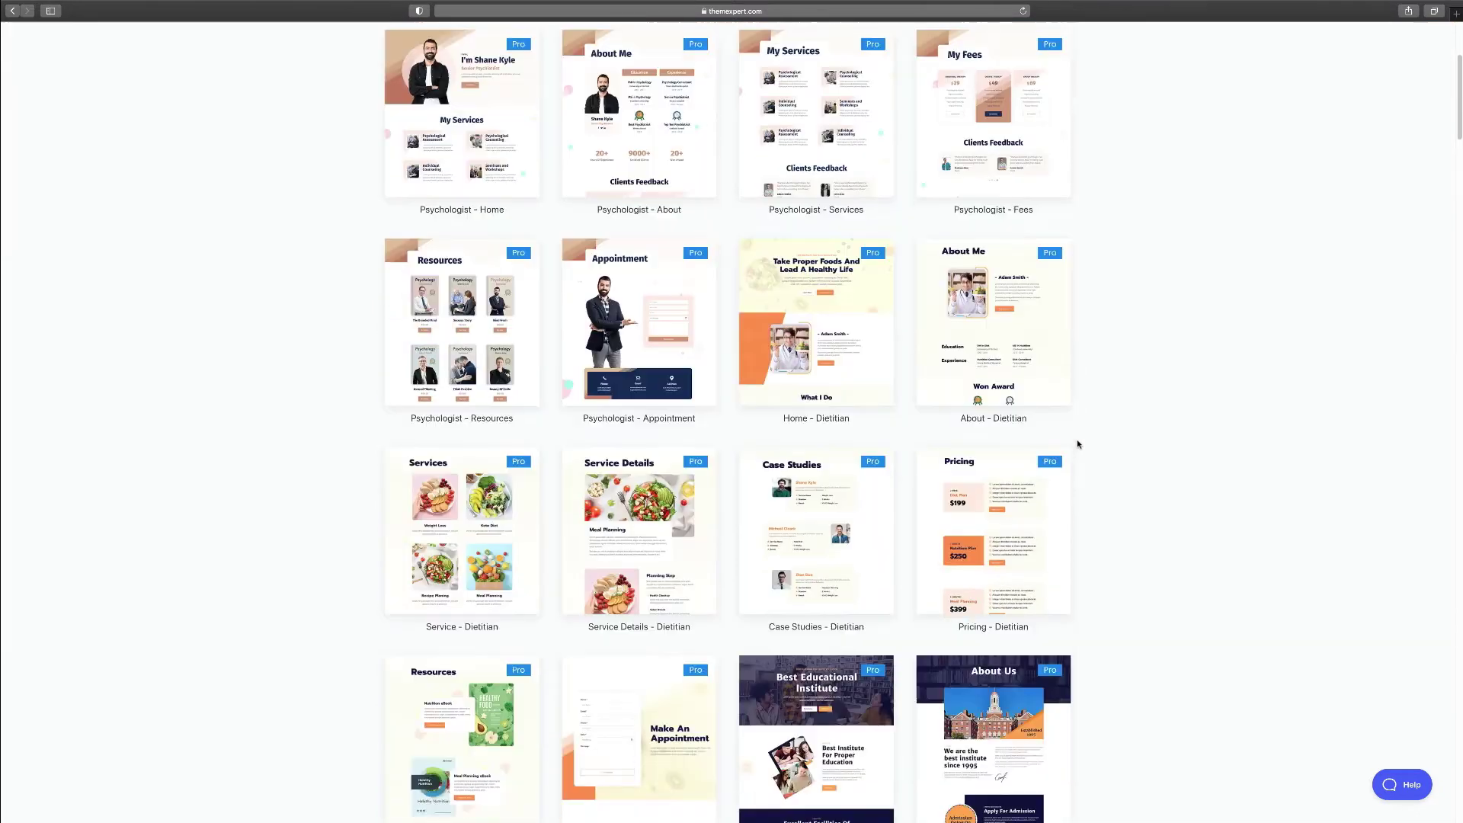
{"action": "scroll", "coordinate": [983, 450], "scroll_direction": "down", "scroll_amount": 8}
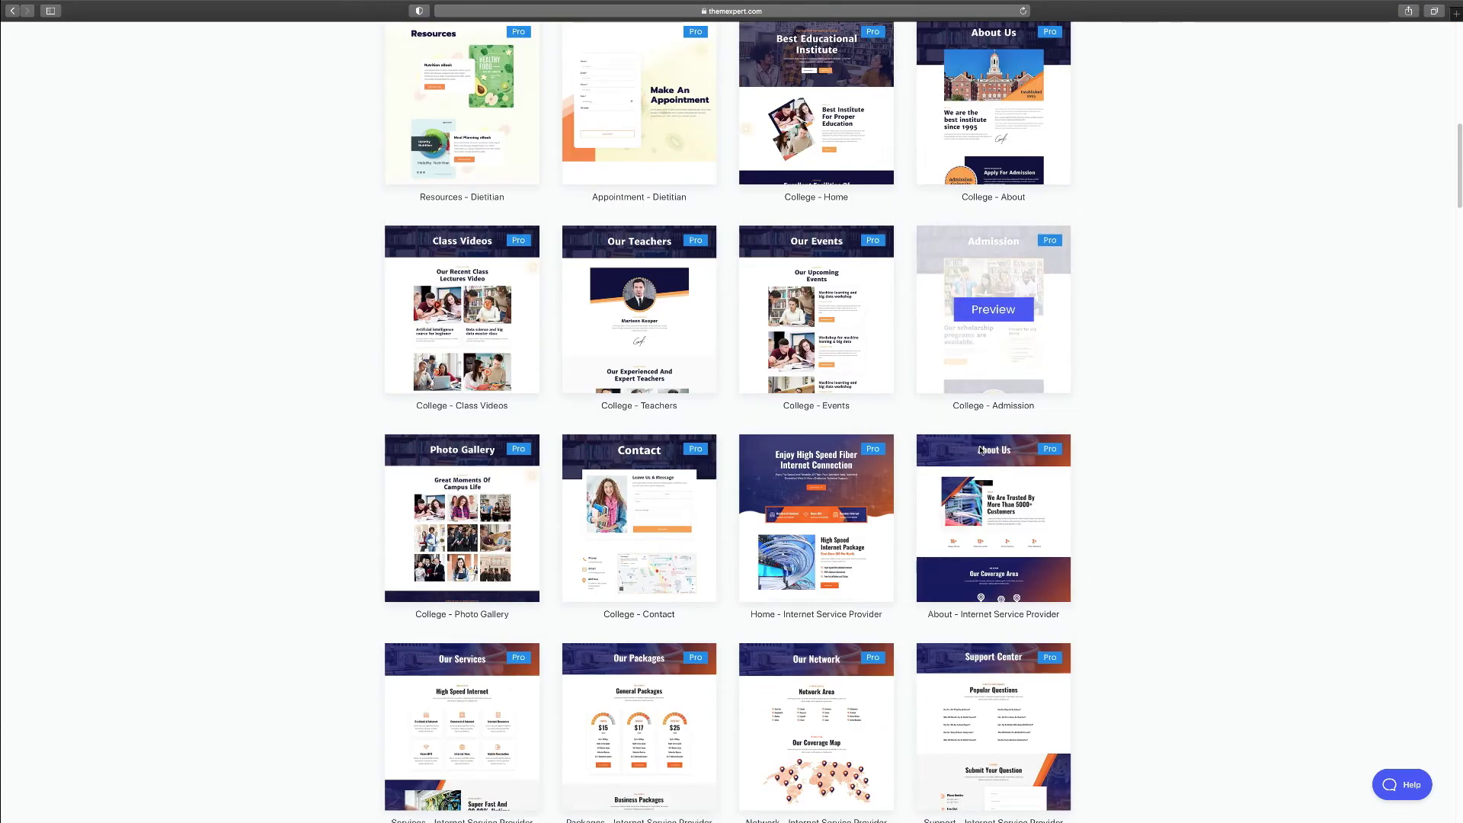
Filter the page templates by Business and look through the desktop preview of the Psychologist - Home template.
{"action": "scroll", "coordinate": [981, 450], "scroll_direction": "up", "scroll_amount": 15}
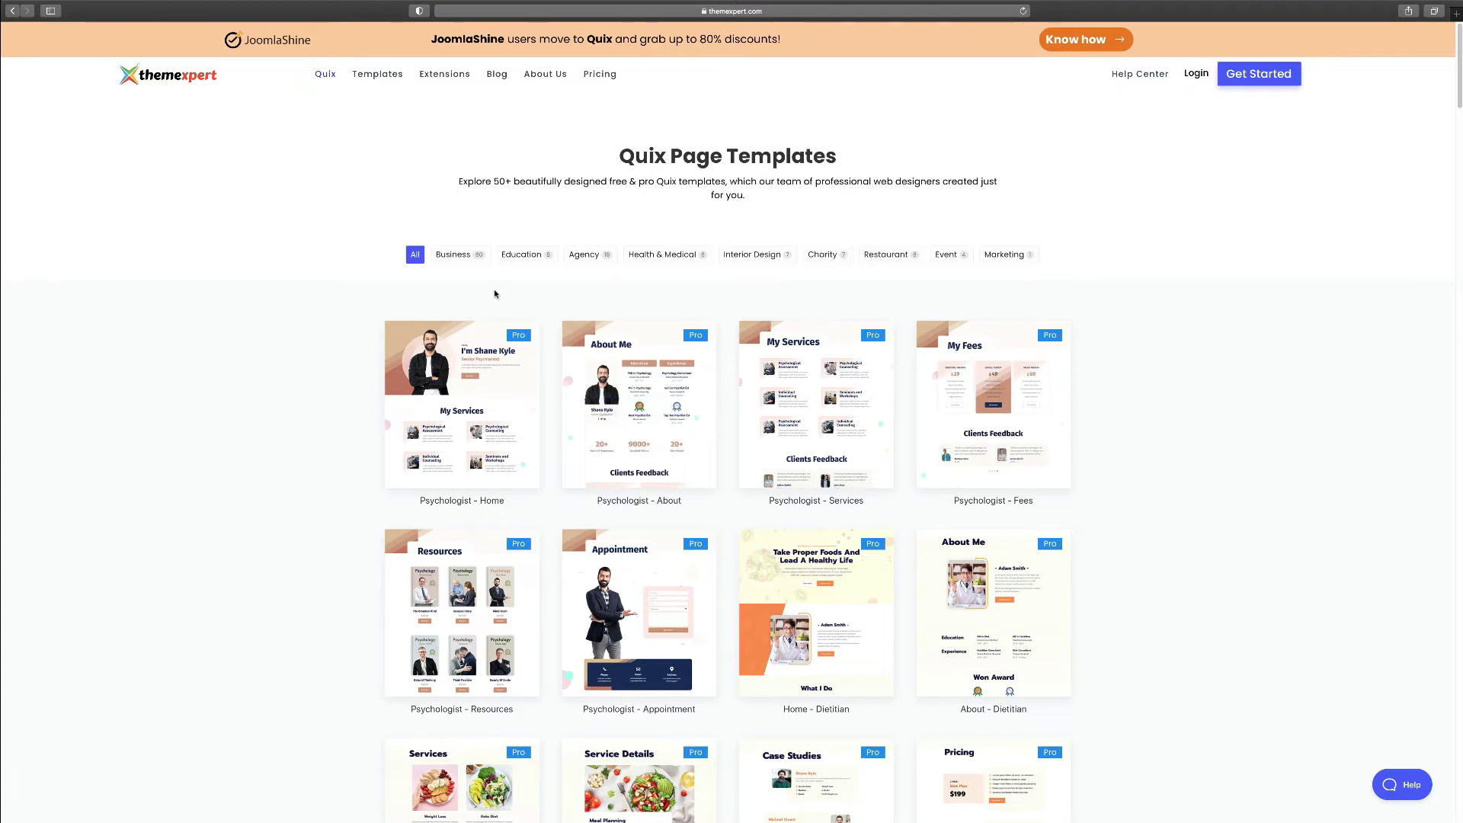
{"action": "left_click", "coordinate": [460, 256]}
{"action": "scroll", "coordinate": [676, 385], "scroll_direction": "down", "scroll_amount": 1}
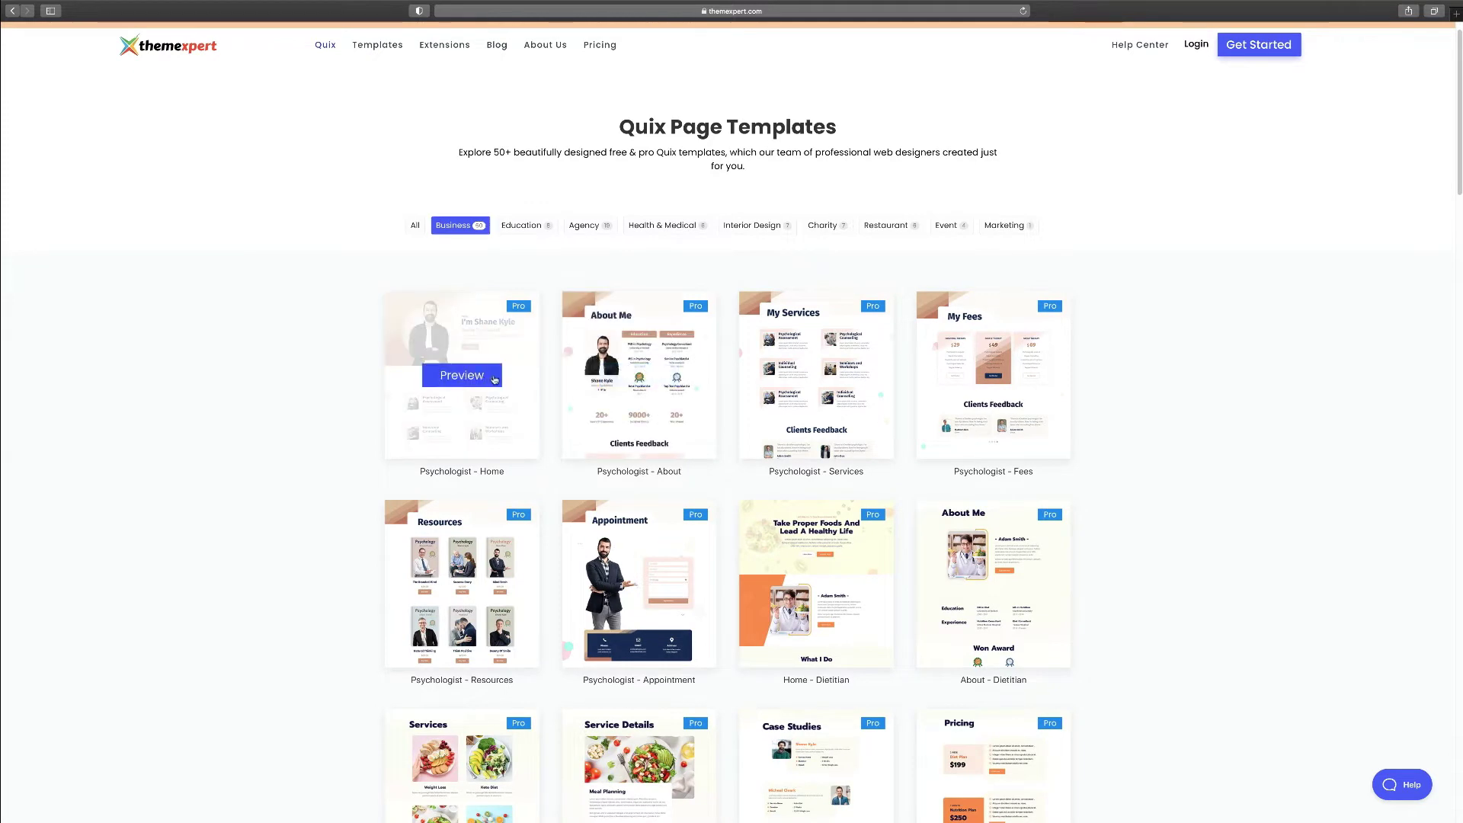
{"action": "left_click", "coordinate": [462, 375]}
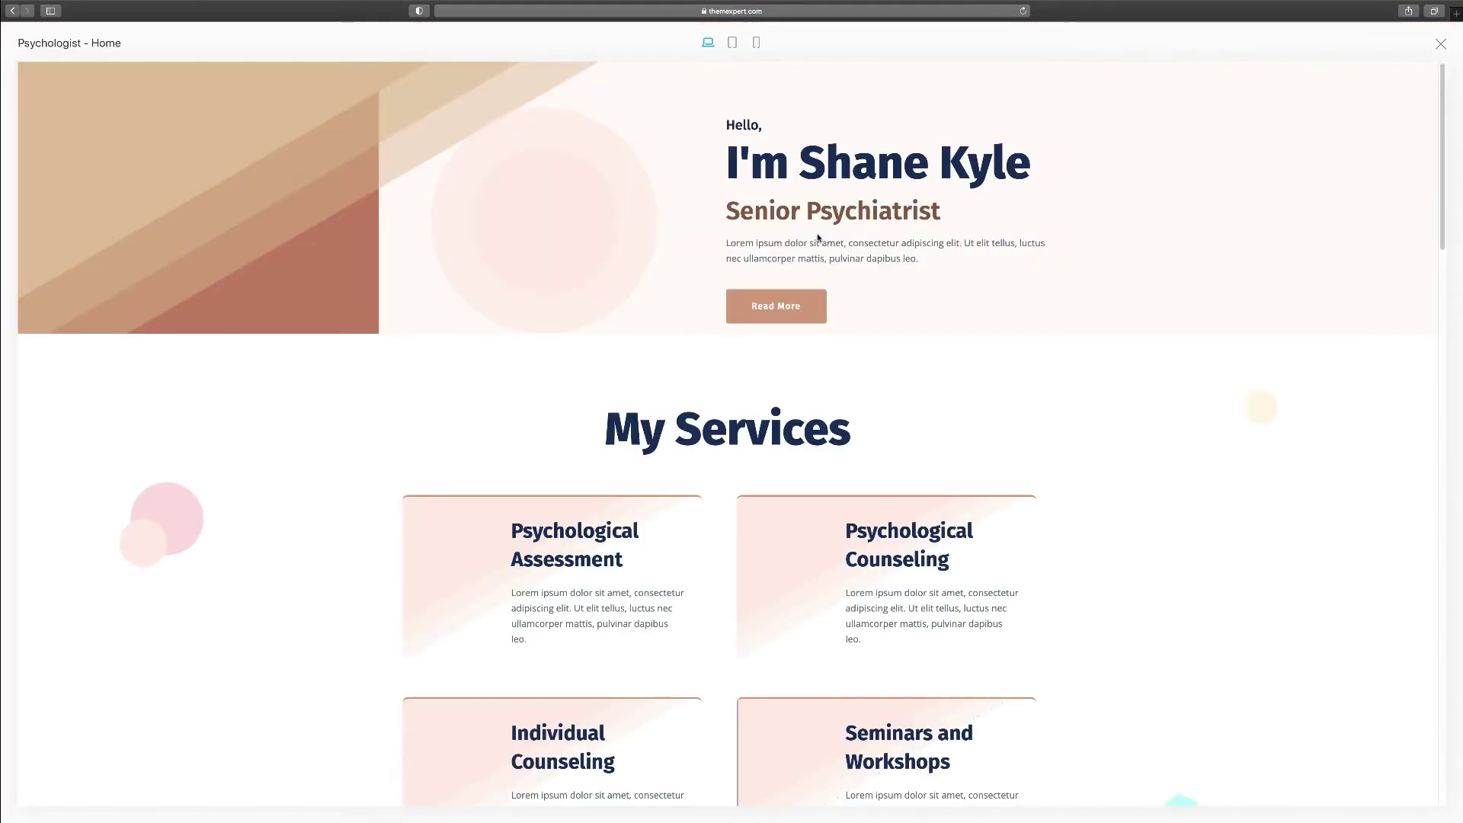
{"action": "scroll", "coordinate": [816, 237], "scroll_direction": "down", "scroll_amount": 8}
{"action": "scroll", "coordinate": [820, 238], "scroll_direction": "down", "scroll_amount": 10}
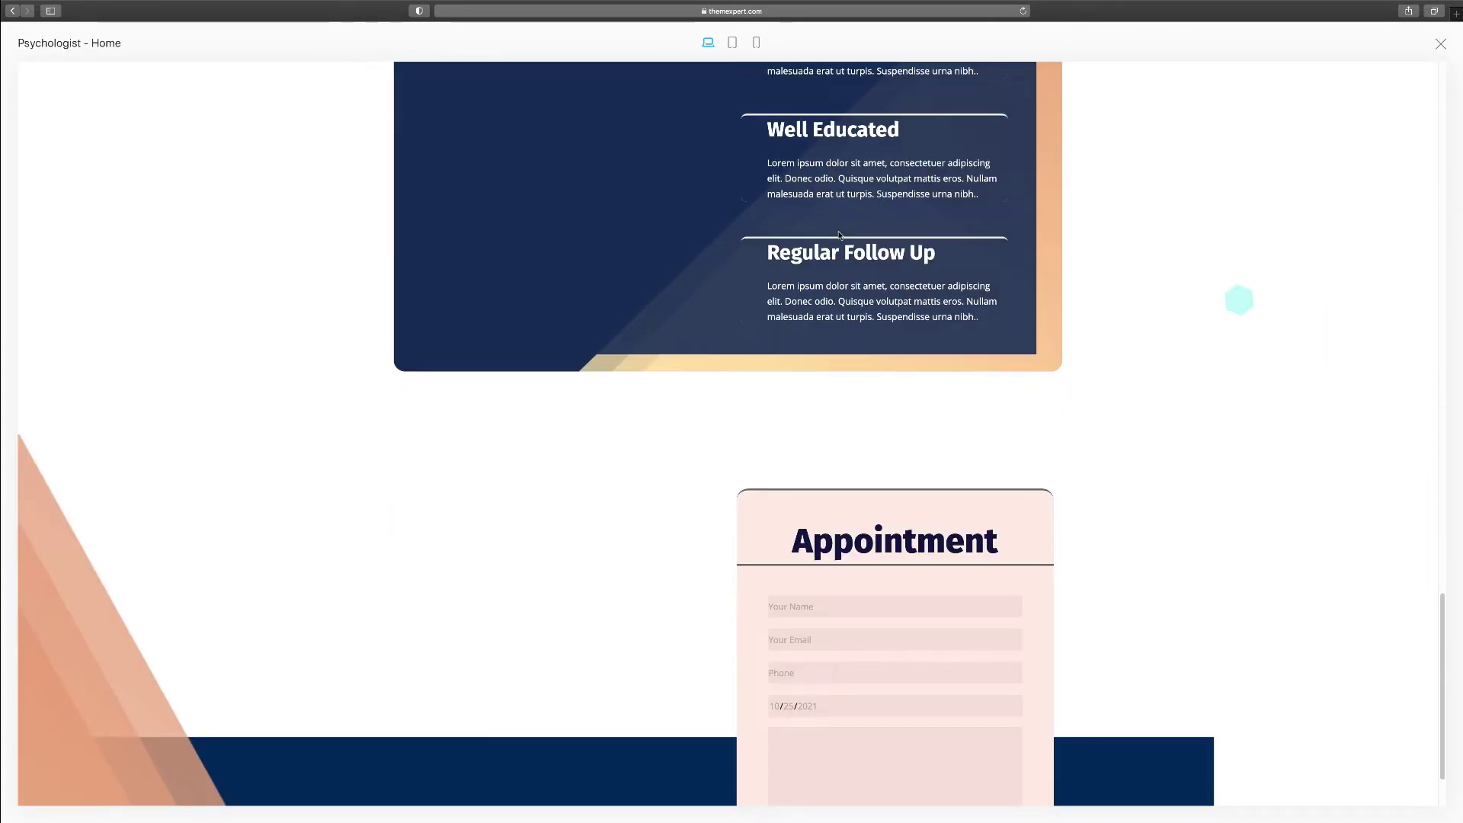
Check the Psychologist - Home preview in tablet and mobile layouts, and return to the Business templates.
{"action": "scroll", "coordinate": [876, 228], "scroll_direction": "up", "scroll_amount": 15}
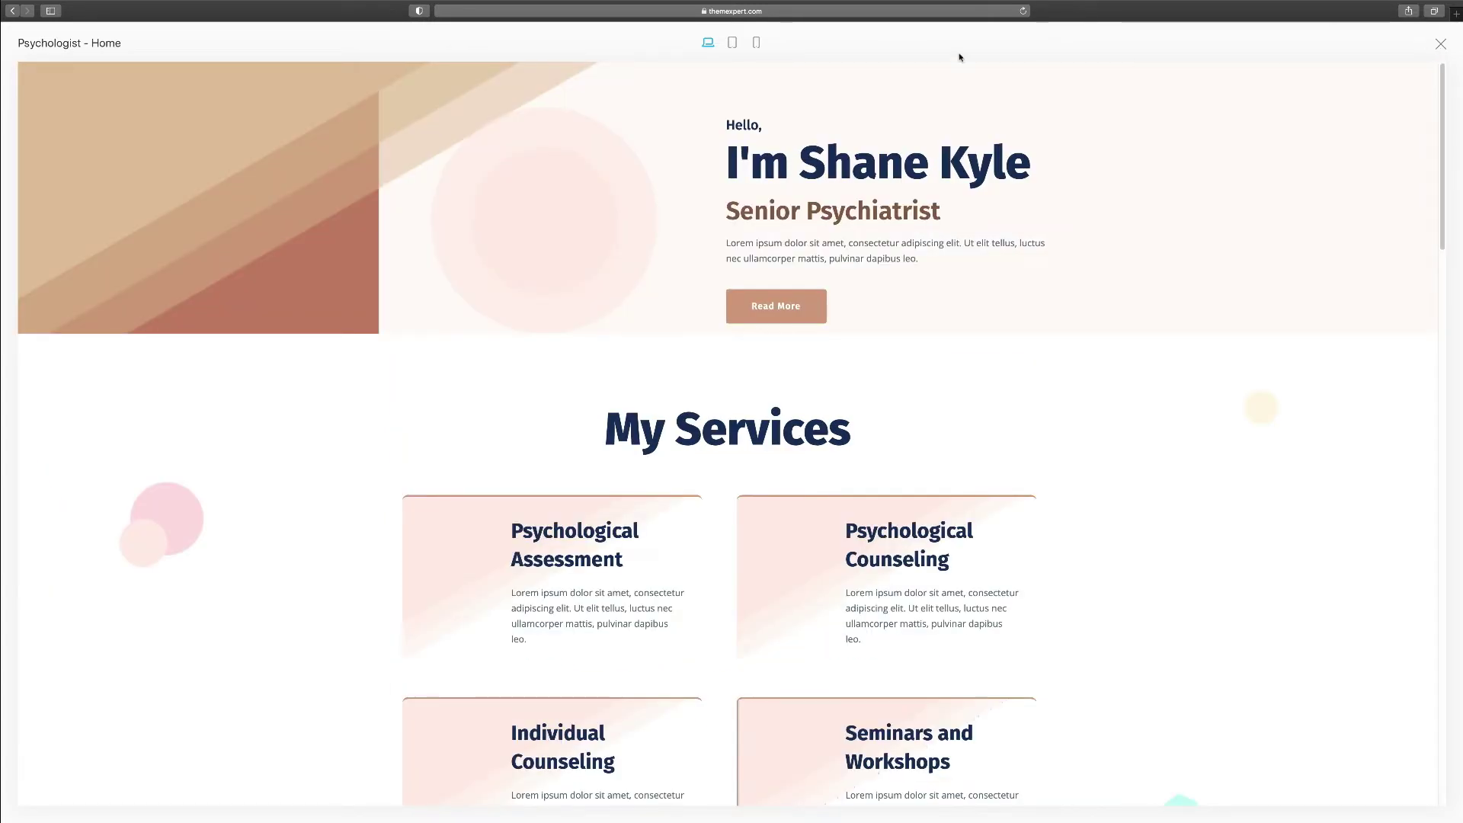
{"action": "left_click", "coordinate": [734, 44]}
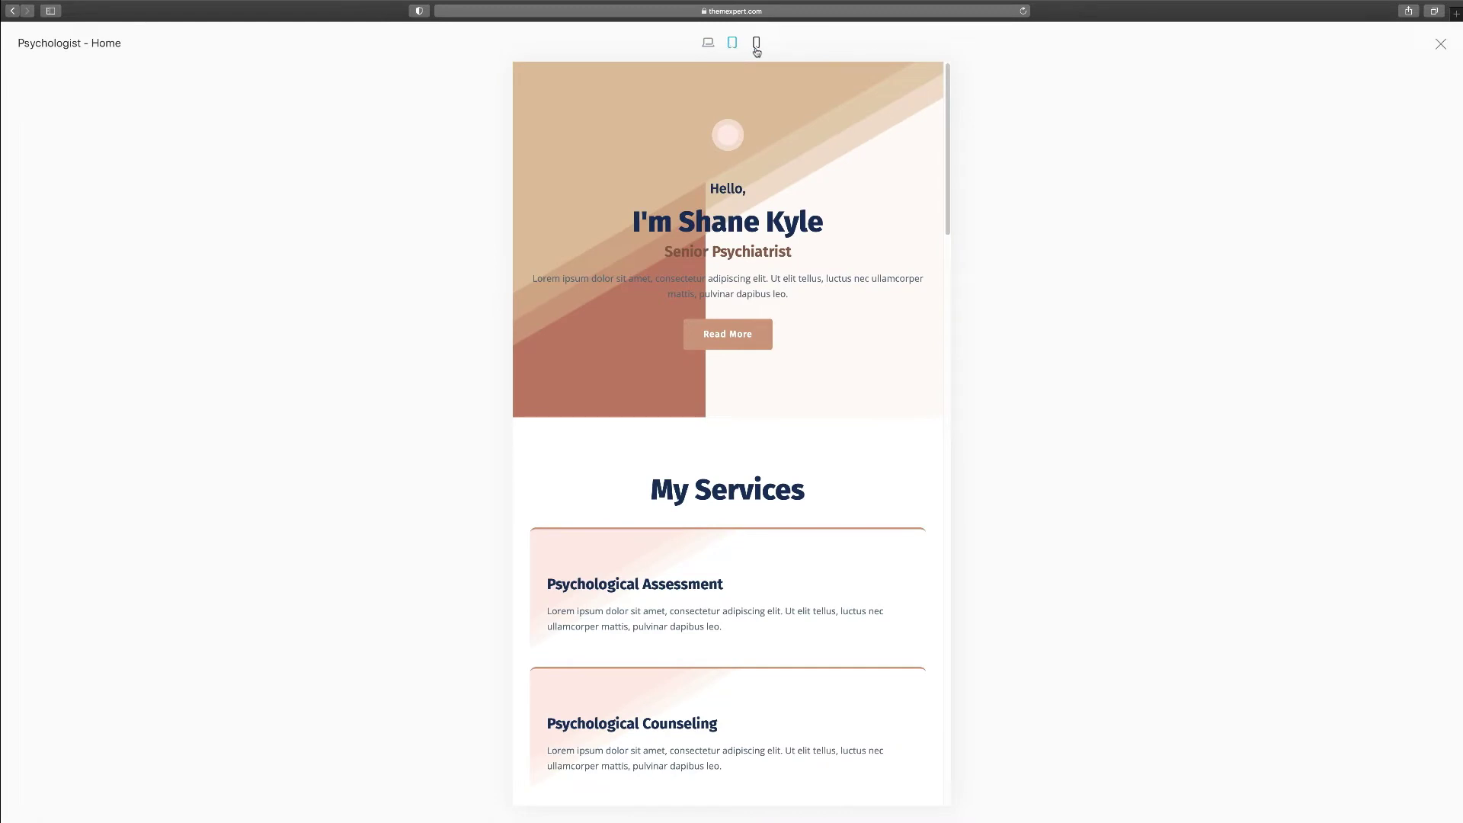
{"action": "left_click", "coordinate": [756, 45]}
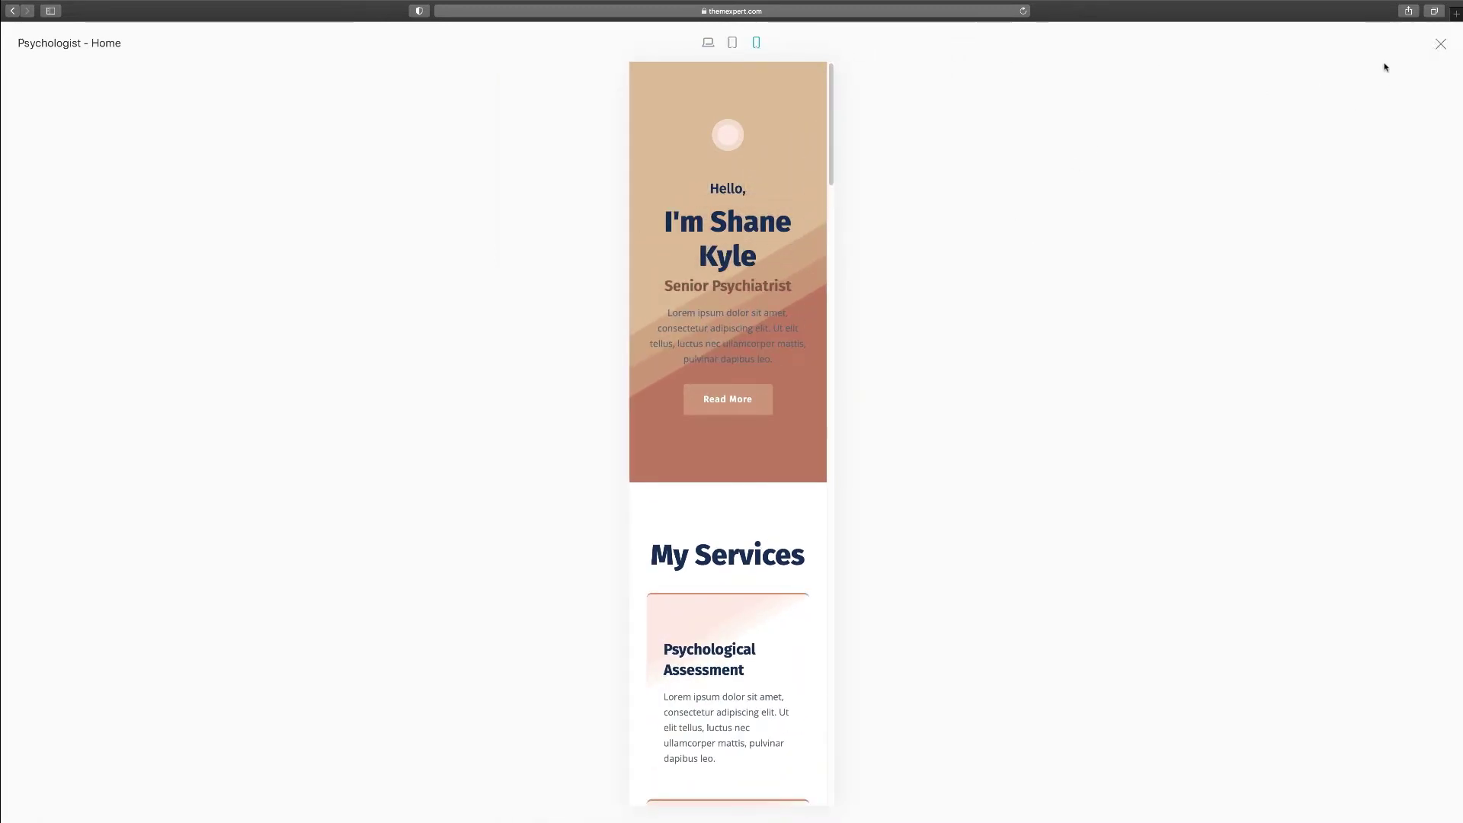
{"action": "left_click", "coordinate": [1440, 44]}
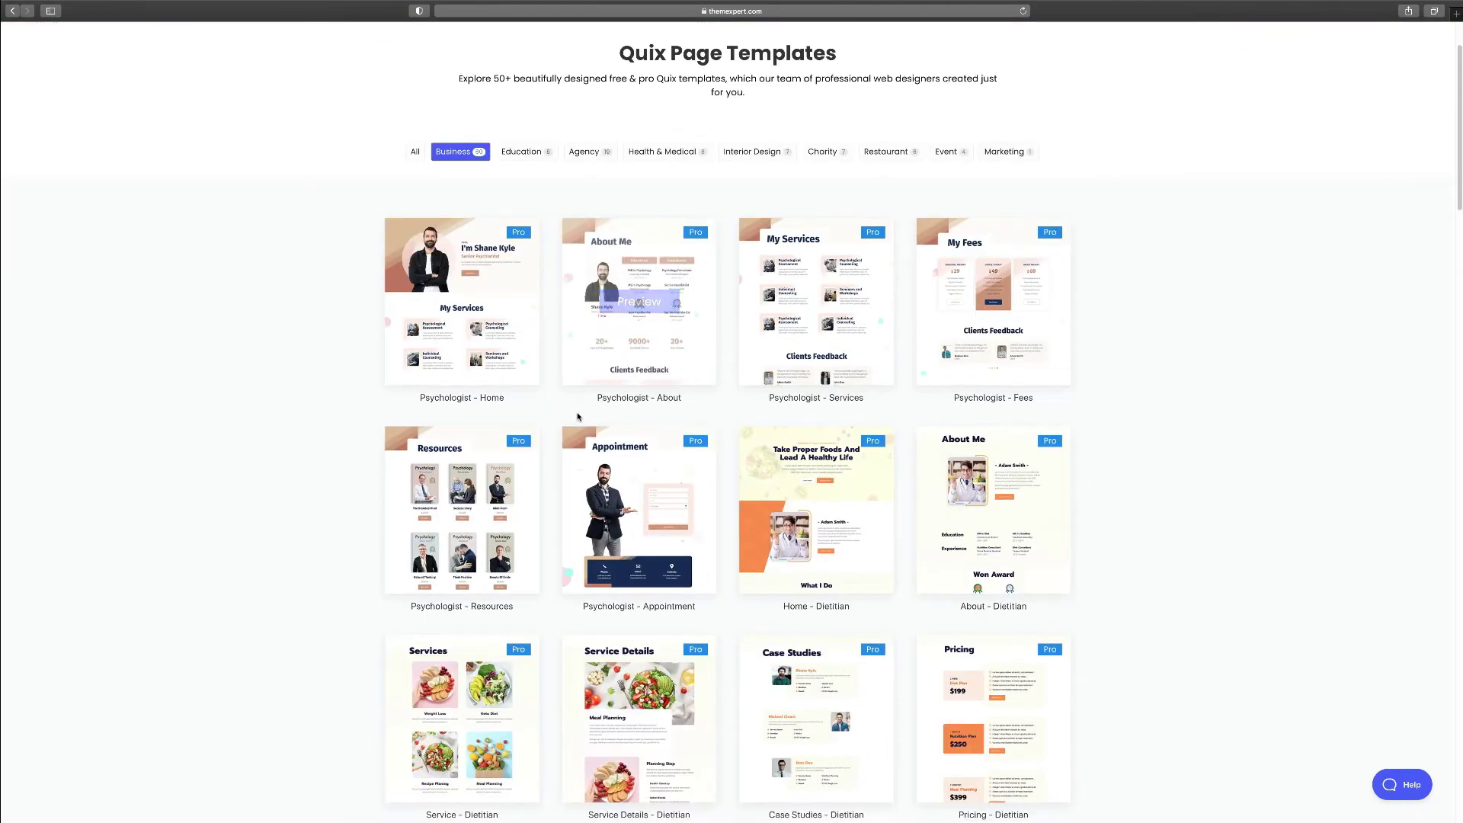
{"action": "scroll", "coordinate": [606, 436], "scroll_direction": "down", "scroll_amount": 2}
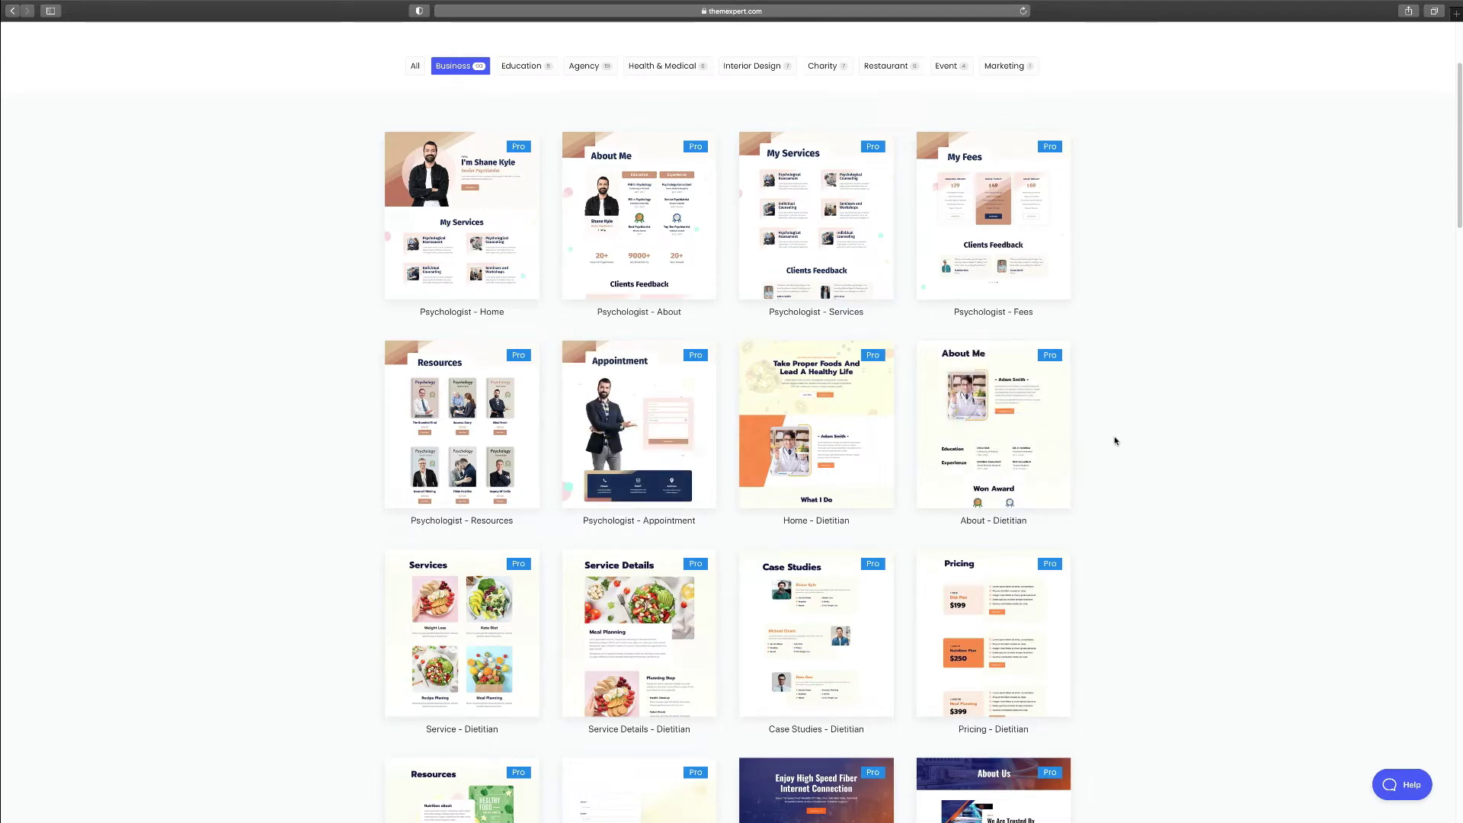
Look through the Business page templates, including the Dietitian, Internet Service Provider and Cleaning Service designs.
{"action": "scroll", "coordinate": [1115, 440], "scroll_direction": "down", "scroll_amount": 3}
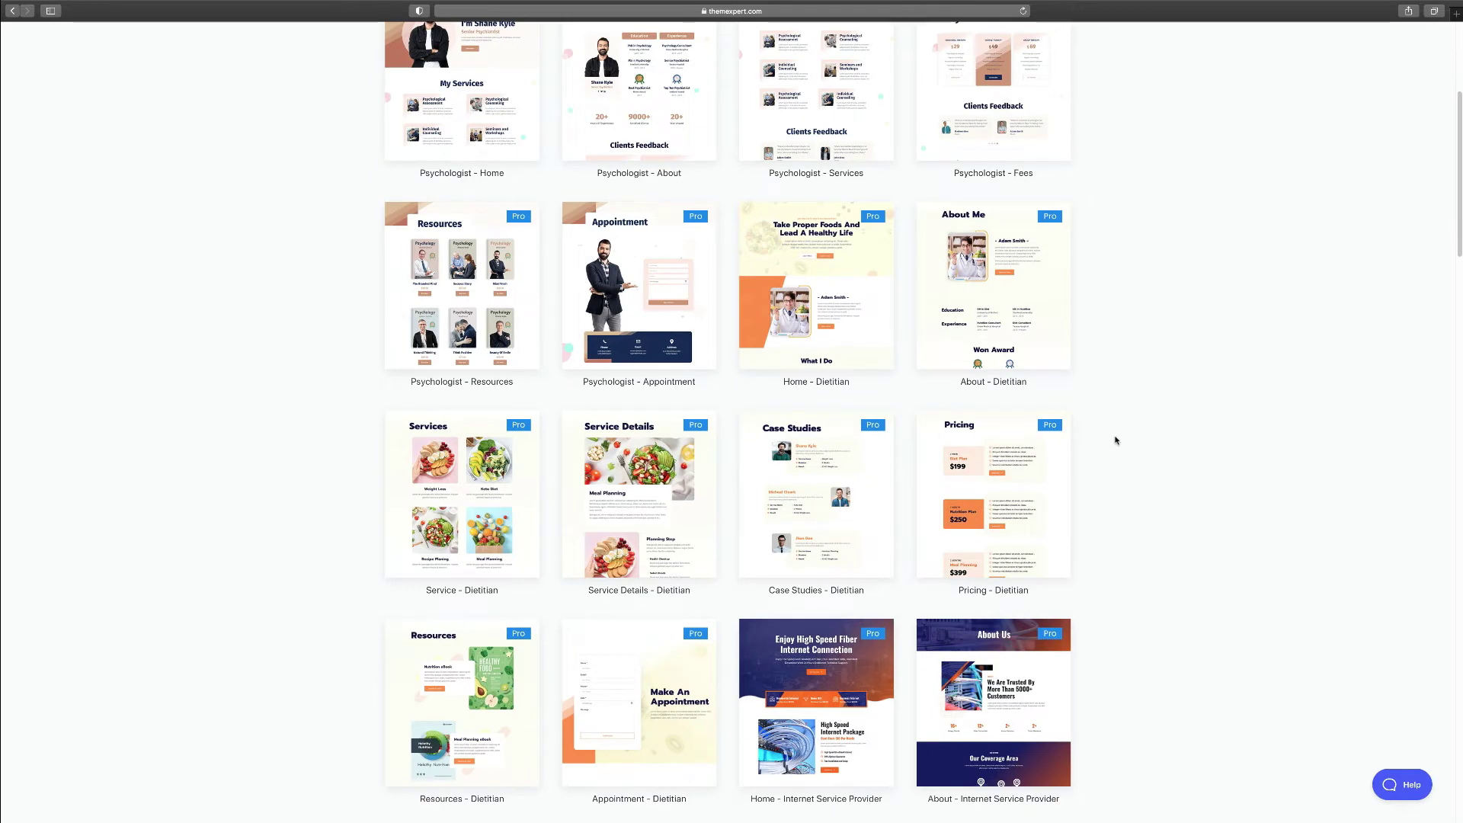
{"action": "mouse_move", "coordinate": [807, 497]}
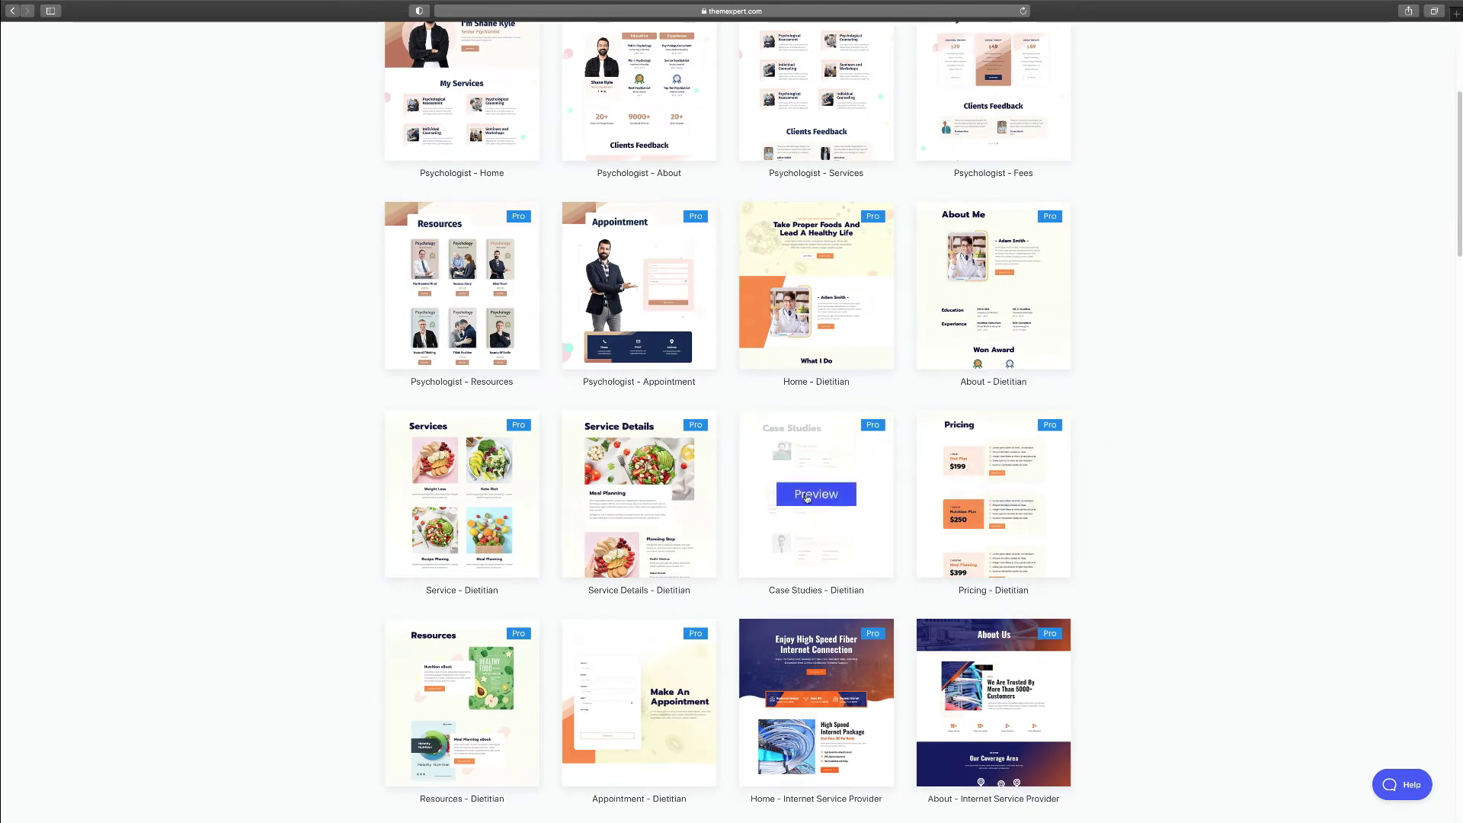
{"action": "scroll", "coordinate": [807, 497], "scroll_direction": "down", "scroll_amount": 3}
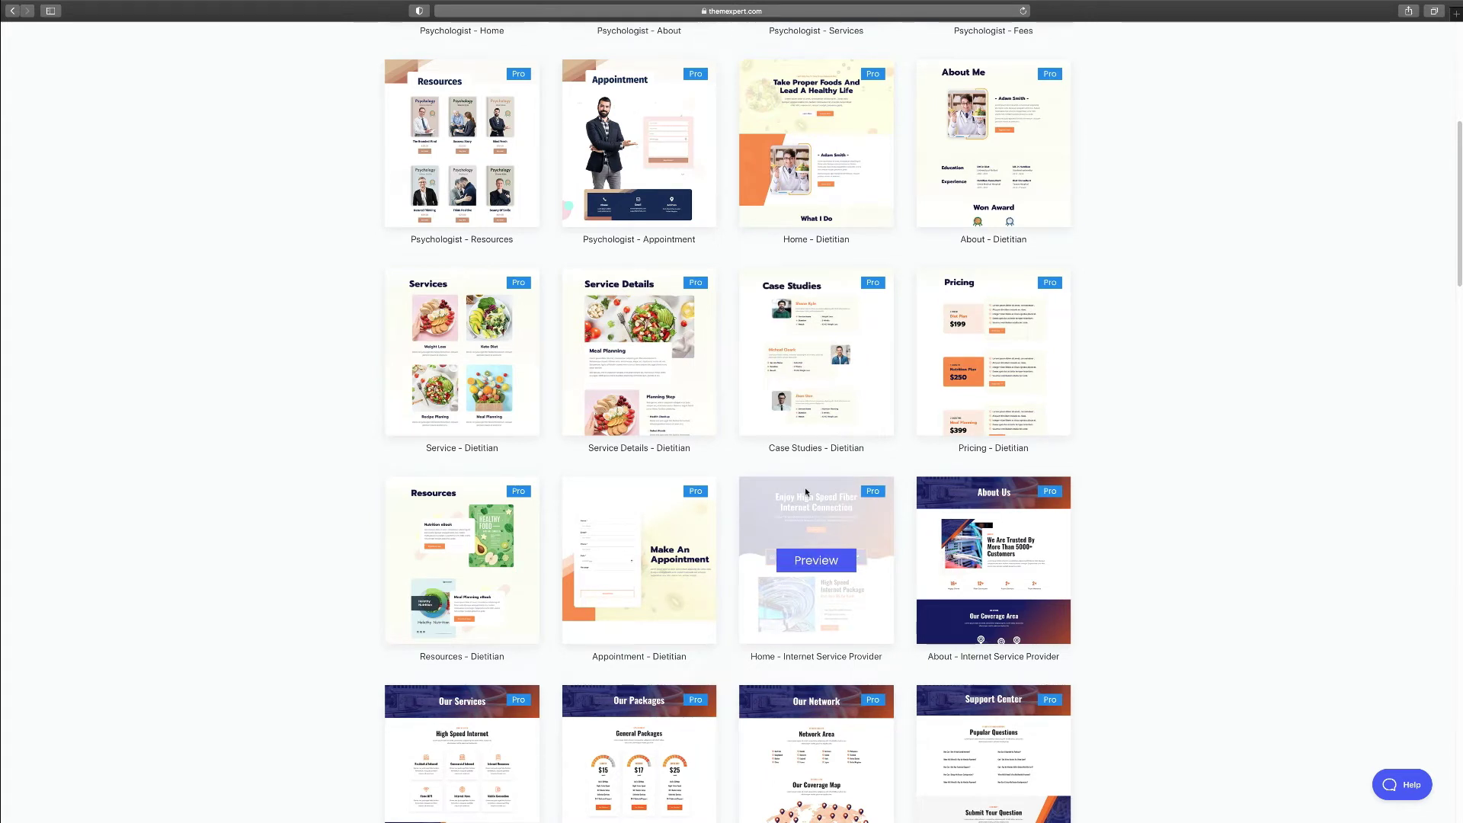
{"action": "scroll", "coordinate": [806, 491], "scroll_direction": "down", "scroll_amount": 5}
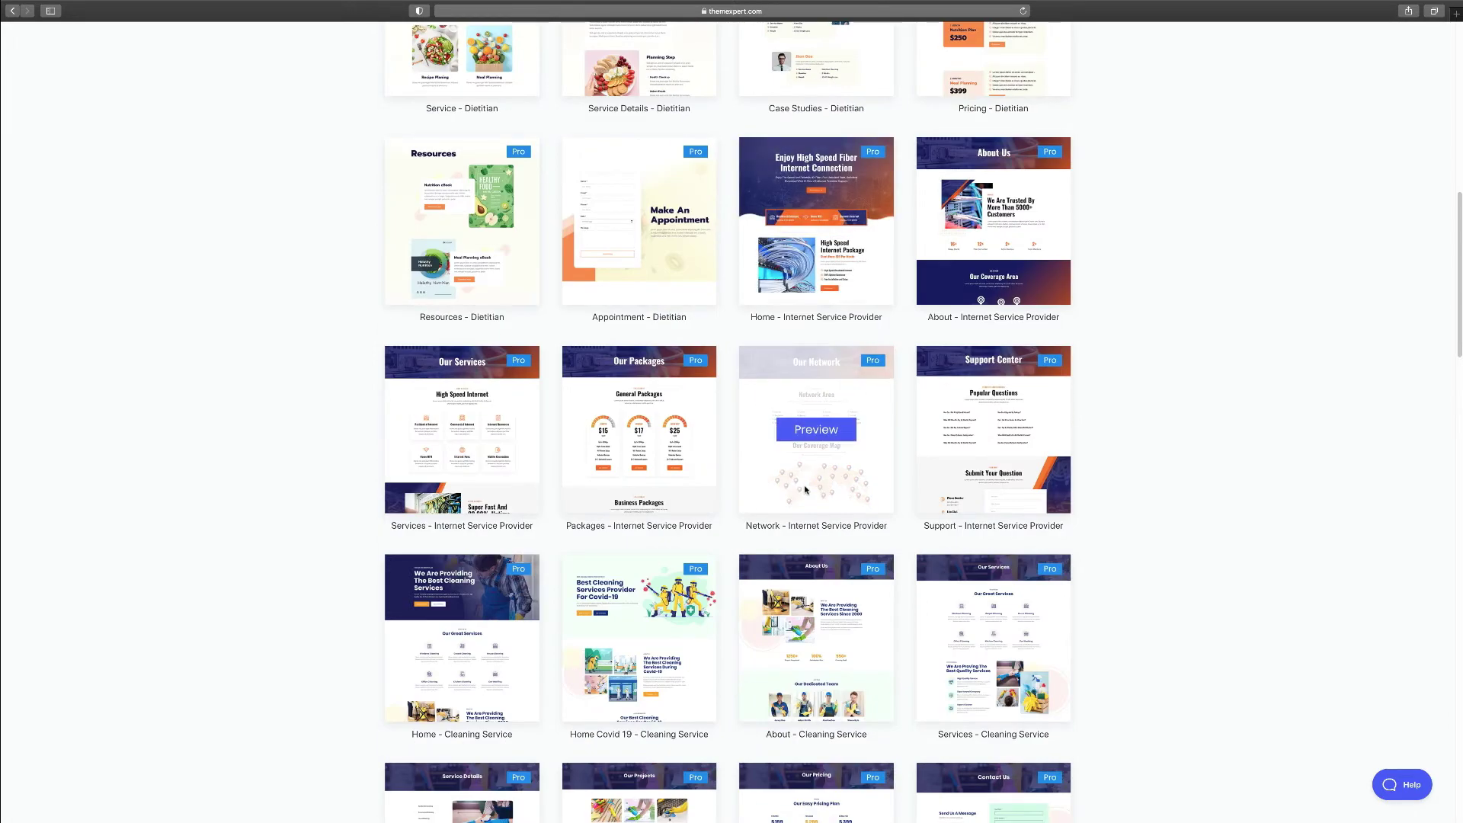
{"action": "scroll", "coordinate": [806, 490], "scroll_direction": "up", "scroll_amount": 10}
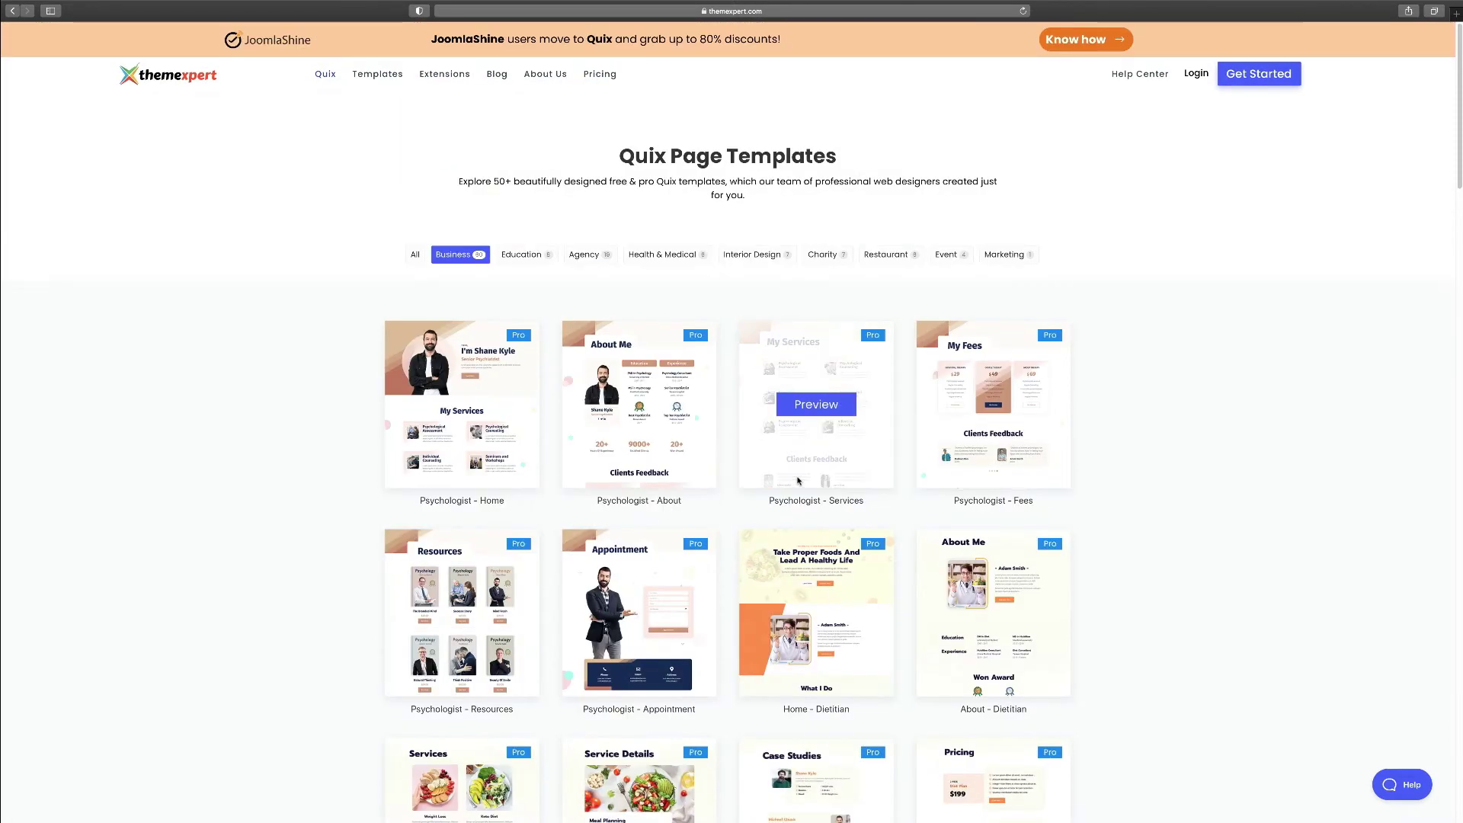
Filter the page templates in turn by Health & Medical, Interior Design, Charity and Education.
{"action": "left_click", "coordinate": [674, 258]}
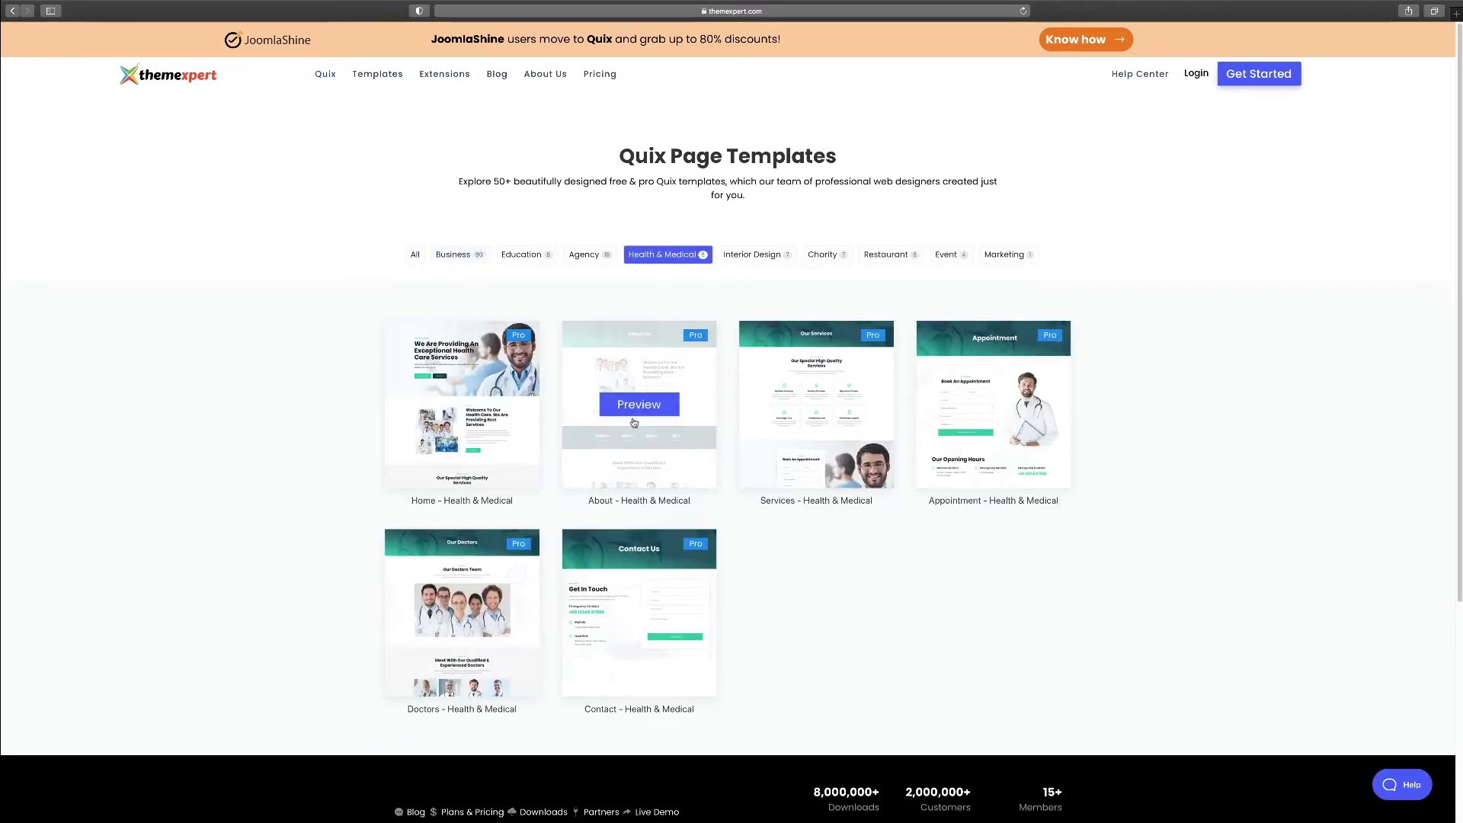
{"action": "left_click", "coordinate": [772, 259]}
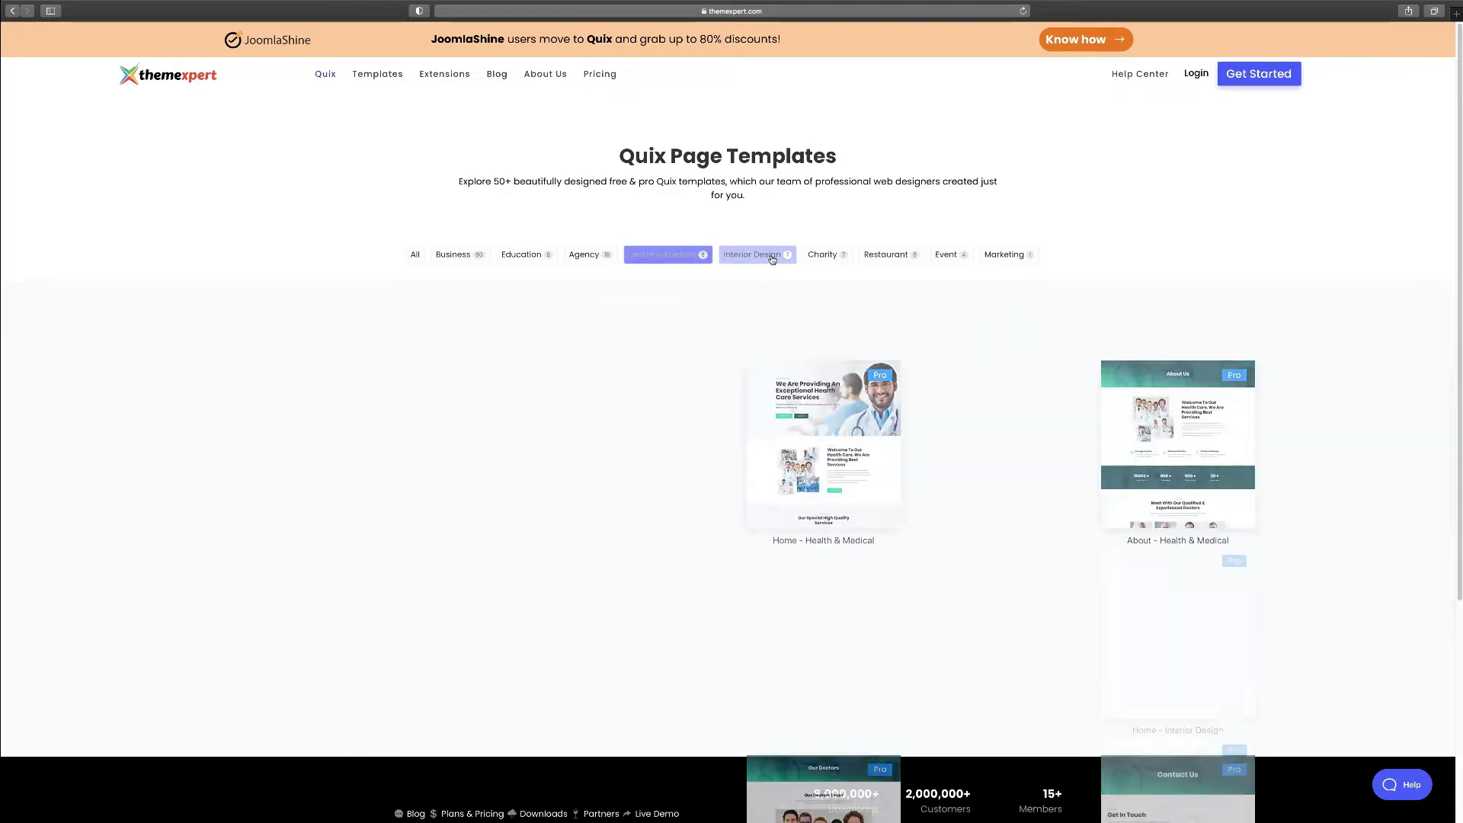
{"action": "left_click", "coordinate": [837, 259]}
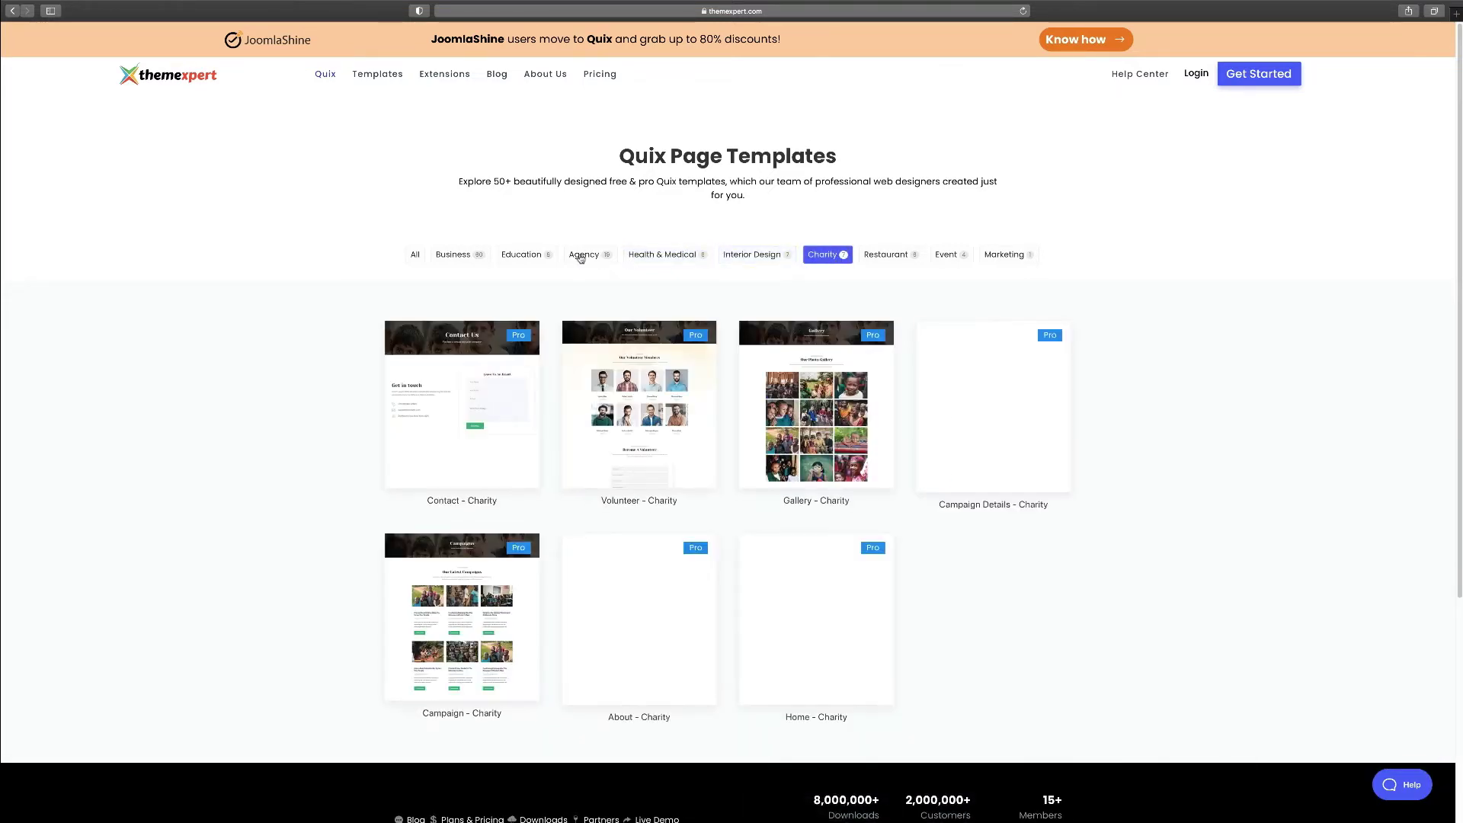
{"action": "left_click", "coordinate": [532, 256]}
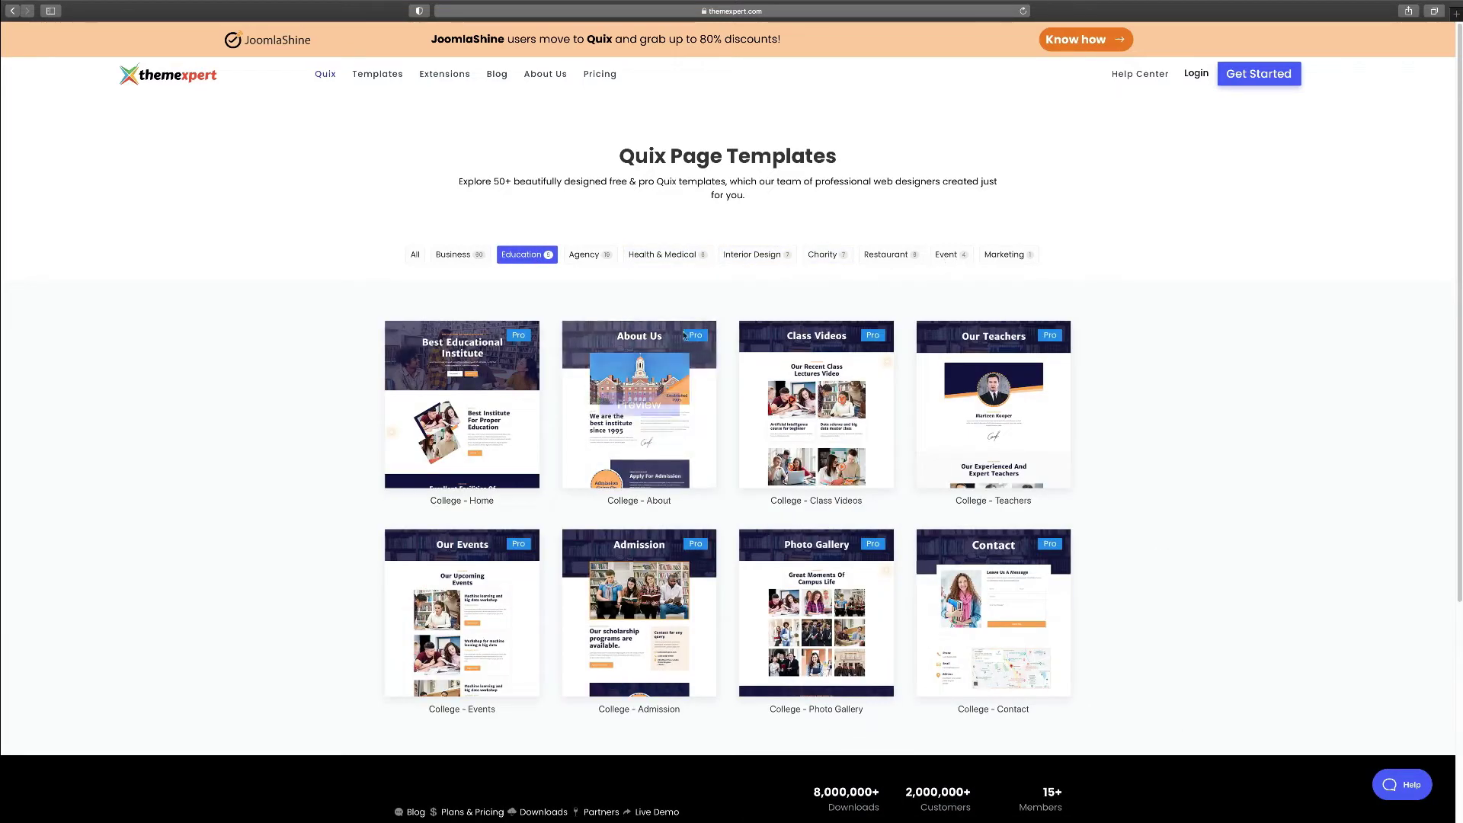
Open the Quix Designed Blocks page and look over the block categories and the first button, heading and pricing blocks.
{"action": "mouse_move", "coordinate": [327, 76]}
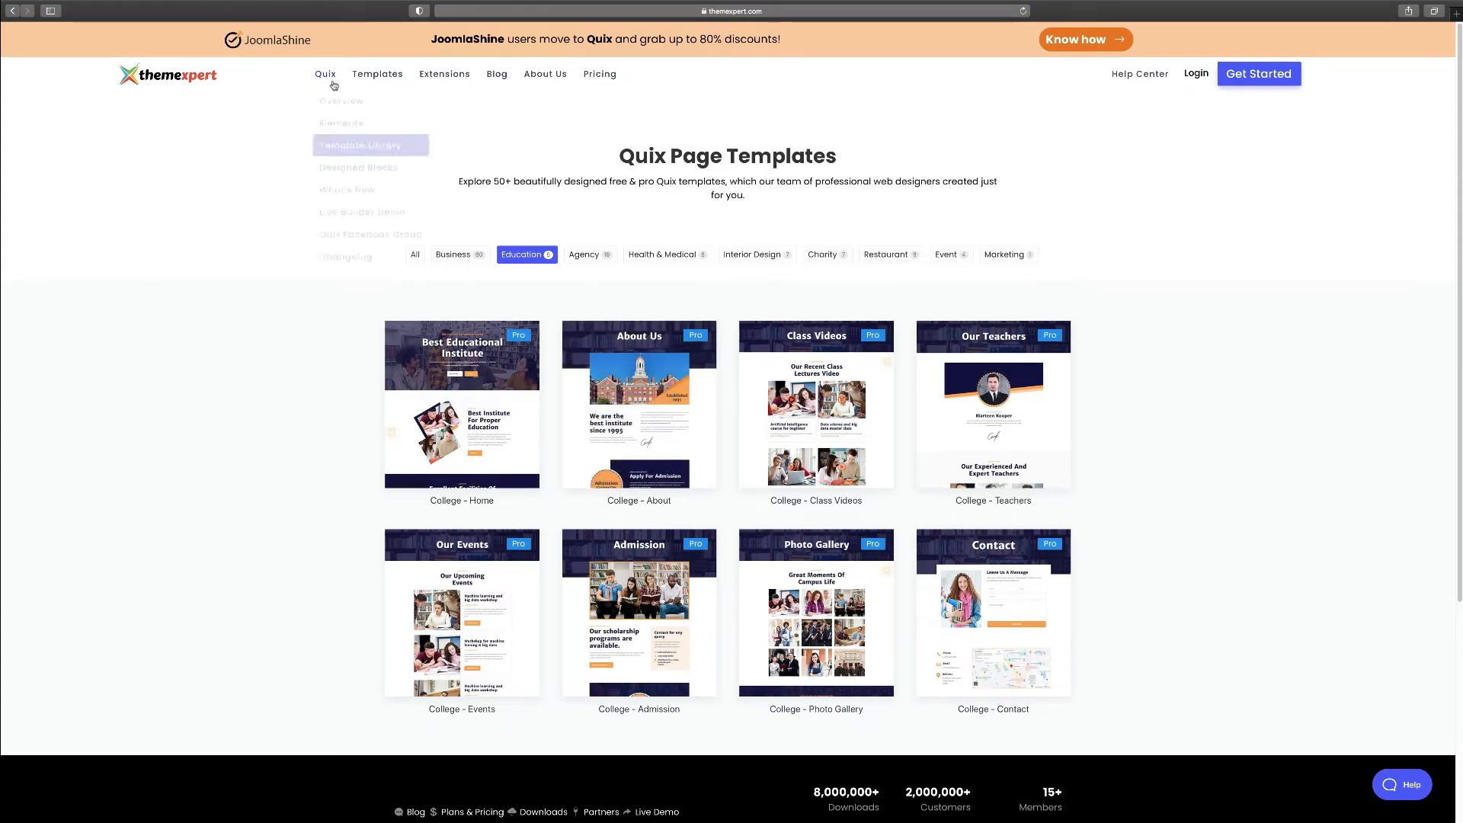
{"action": "left_click", "coordinate": [358, 167]}
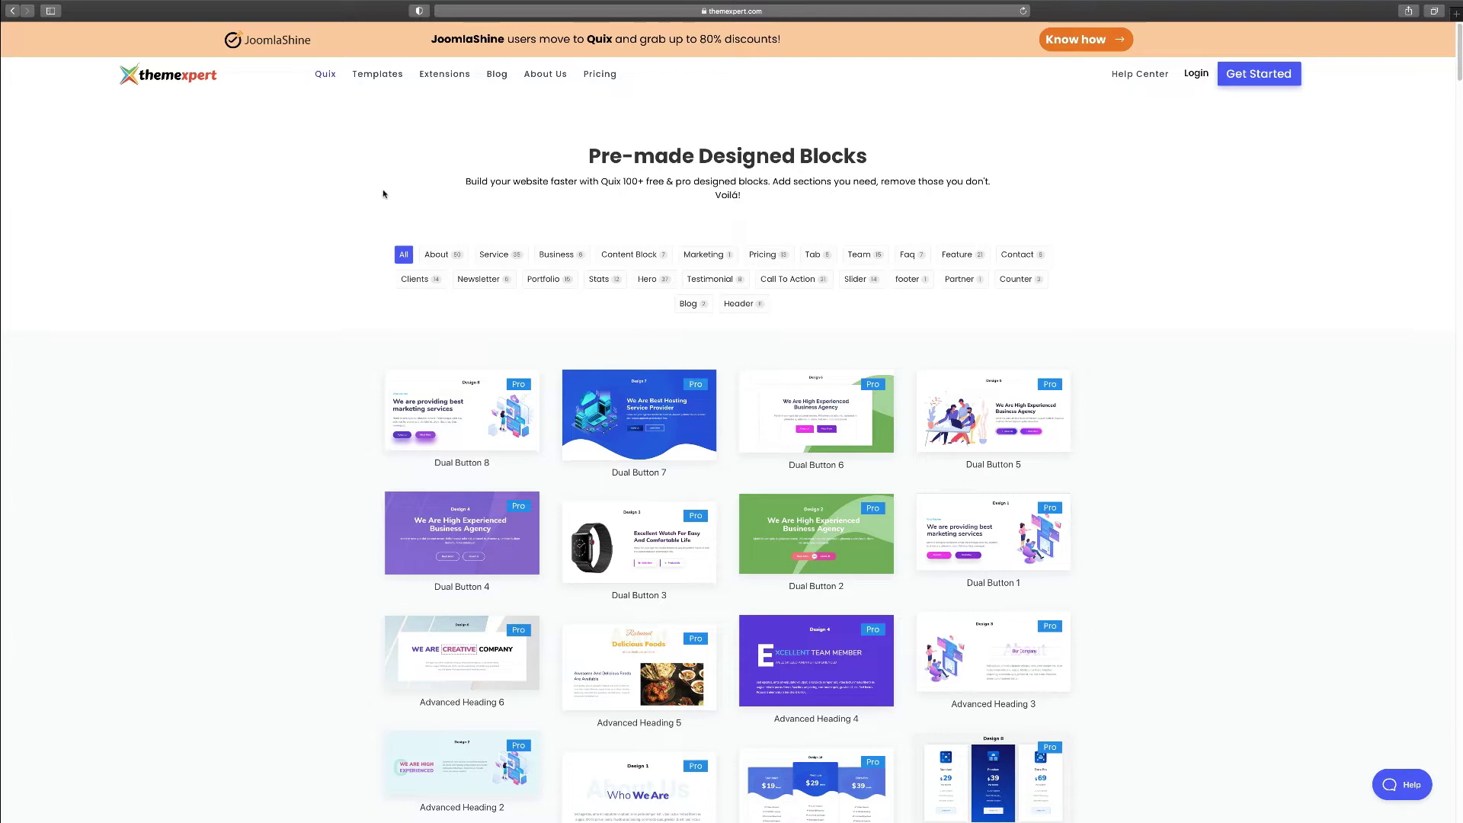
{"action": "scroll", "coordinate": [398, 339], "scroll_direction": "down", "scroll_amount": 1}
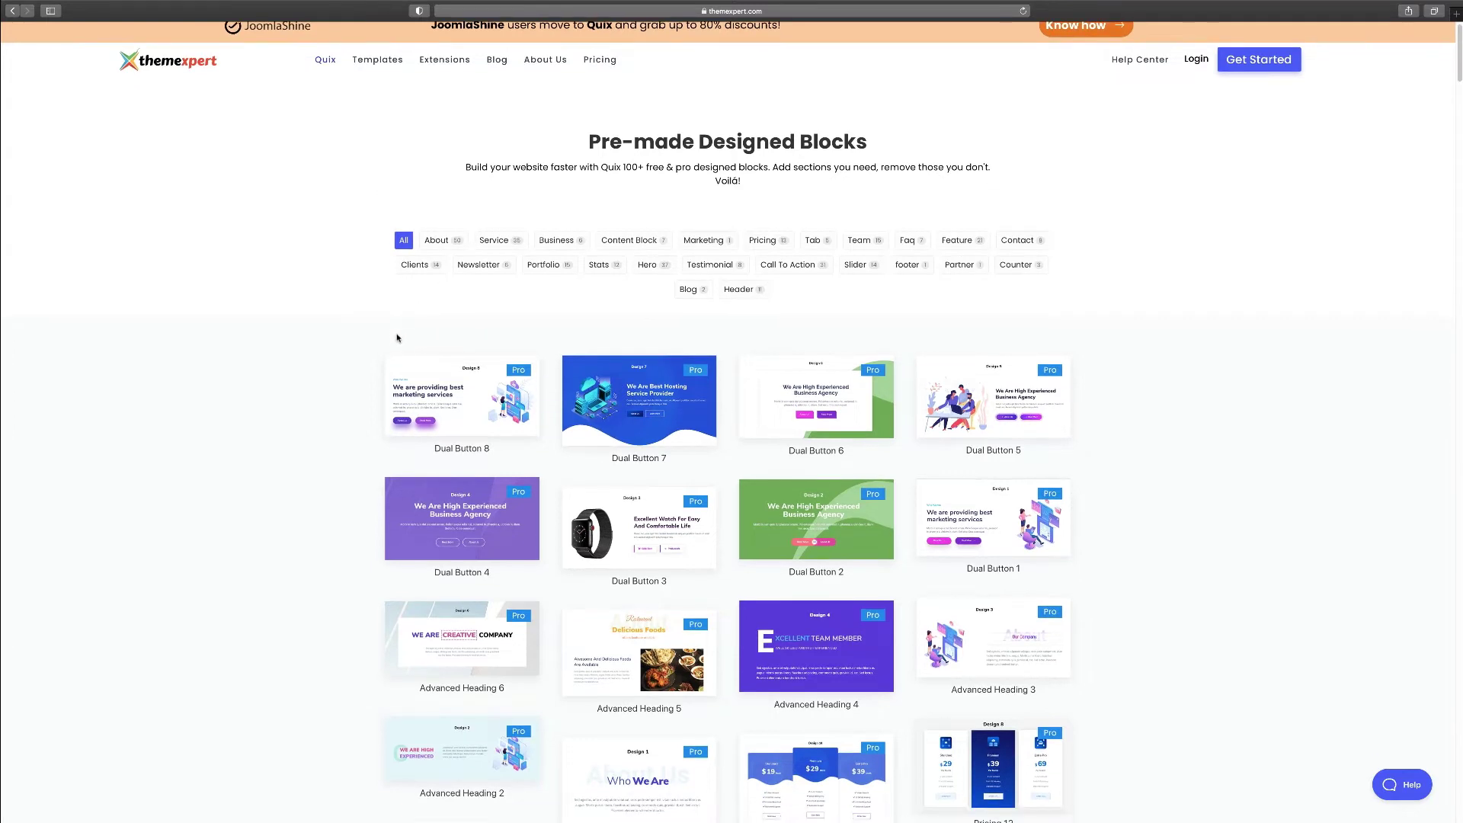
{"action": "scroll", "coordinate": [488, 389], "scroll_direction": "down", "scroll_amount": 4}
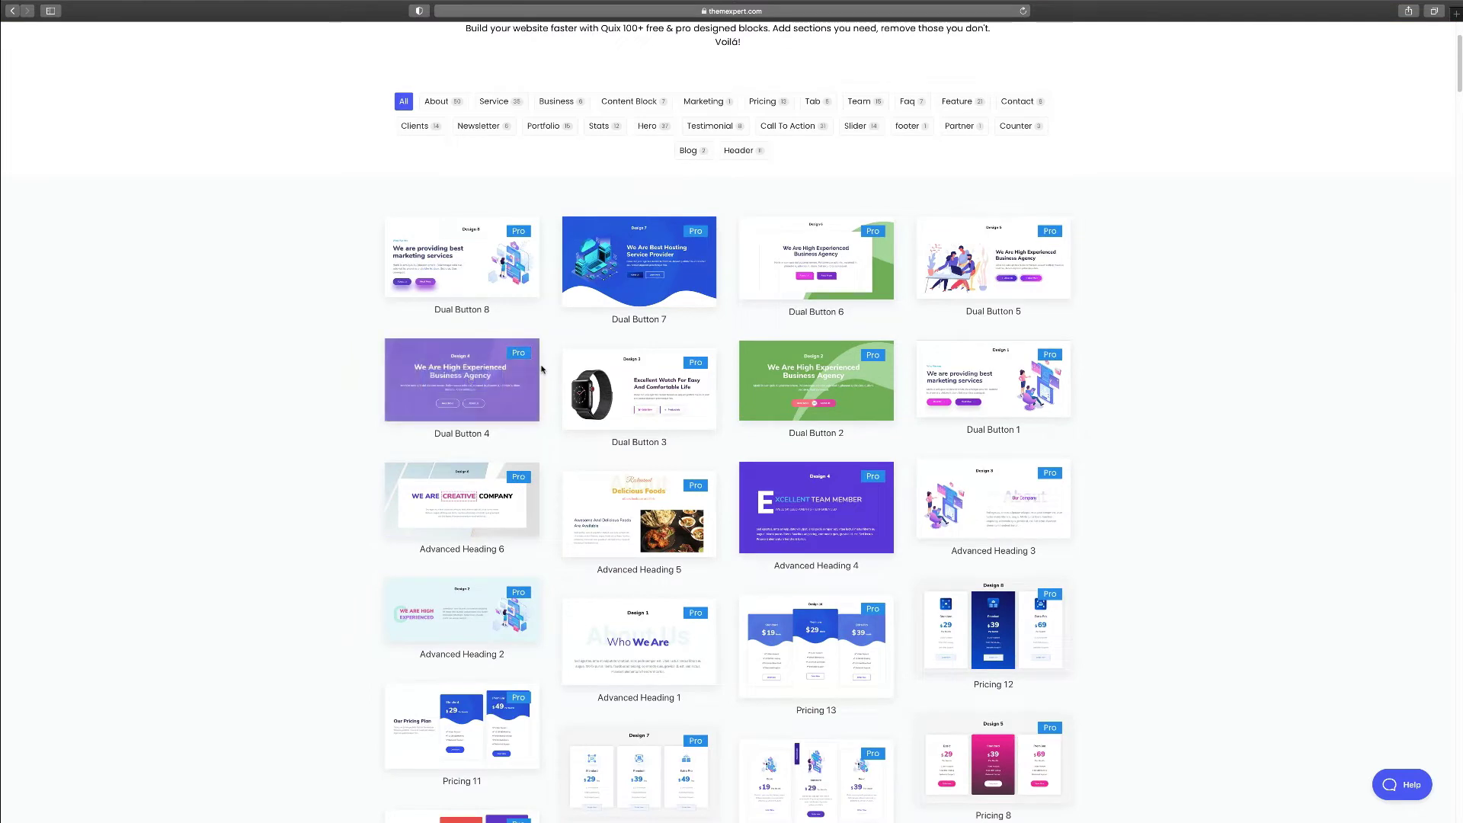
{"action": "mouse_move", "coordinate": [821, 272]}
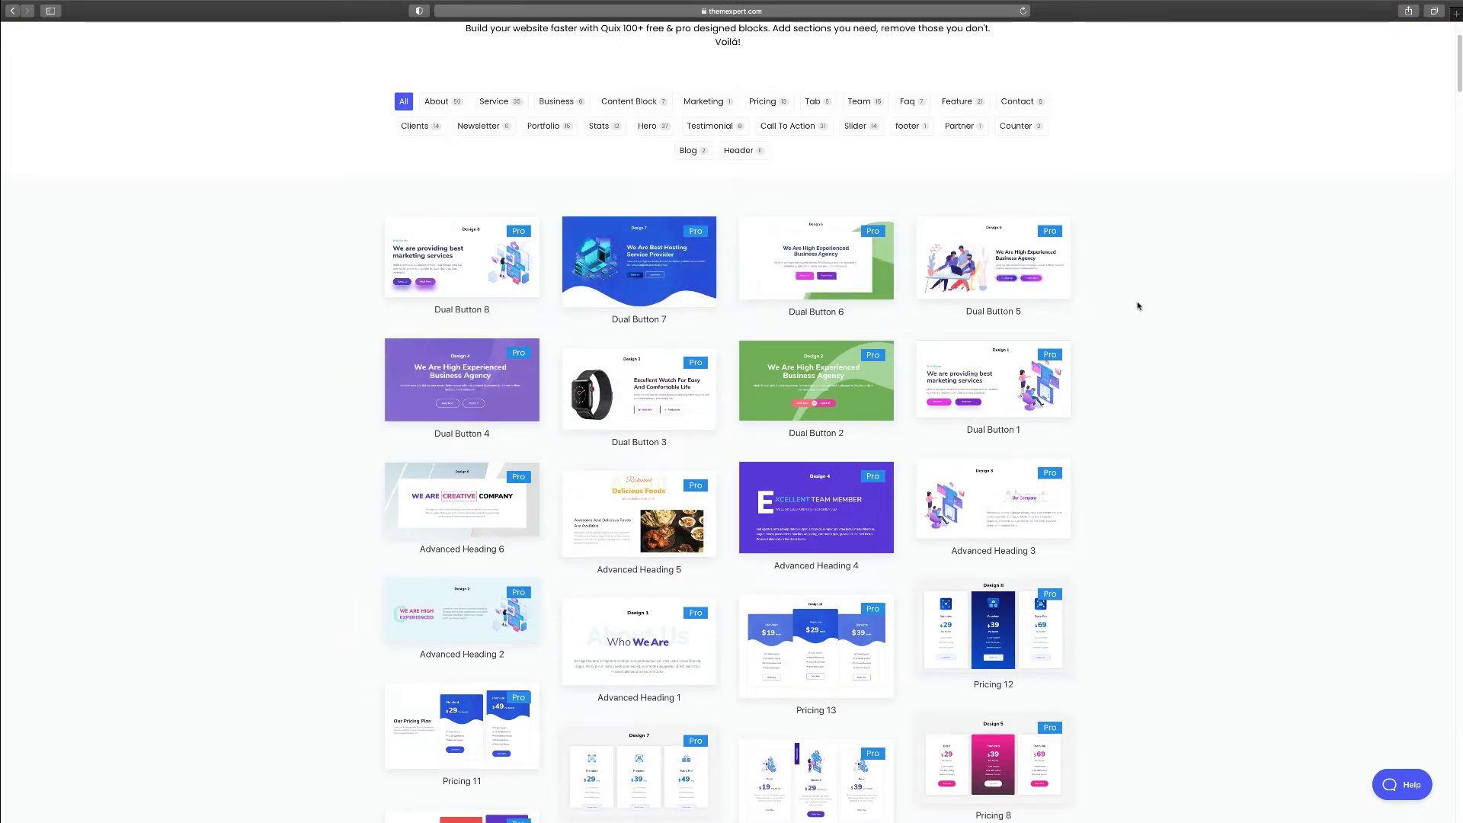
{"action": "scroll", "coordinate": [1138, 306], "scroll_direction": "up", "scroll_amount": 1}
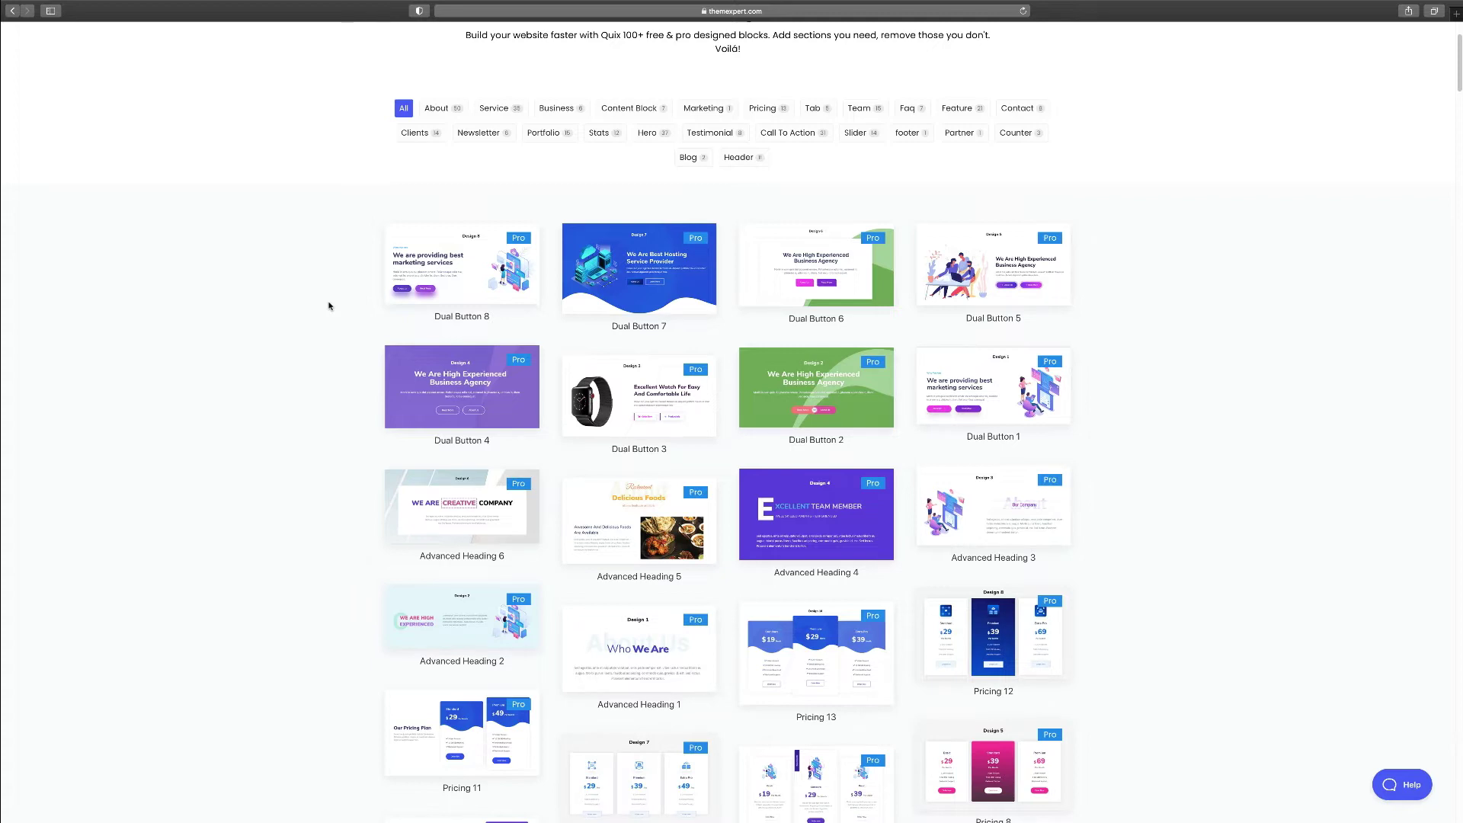
{"action": "scroll", "coordinate": [329, 306], "scroll_direction": "up", "scroll_amount": 2}
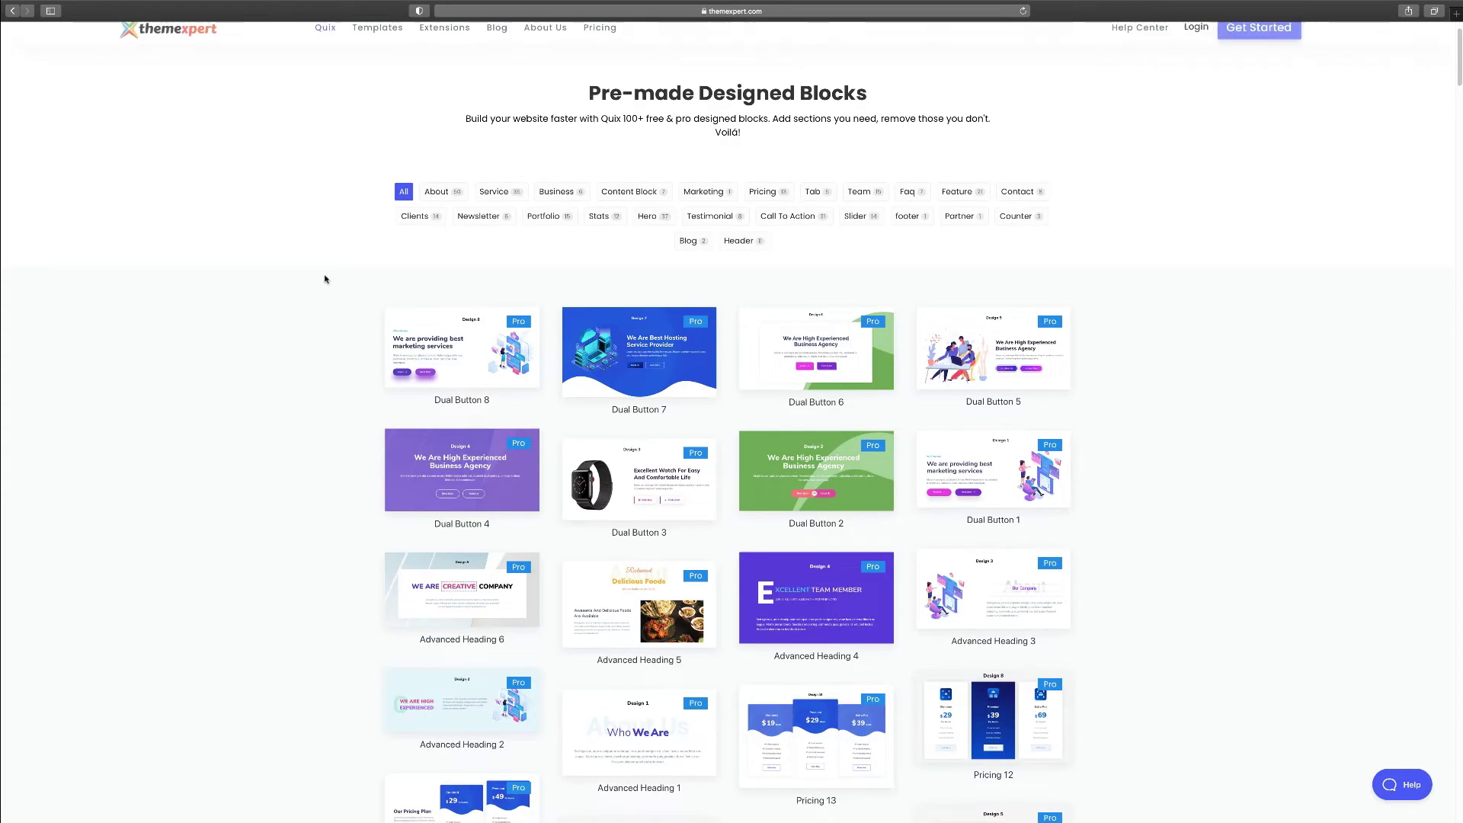
{"action": "scroll", "coordinate": [355, 339], "scroll_direction": "down", "scroll_amount": 5}
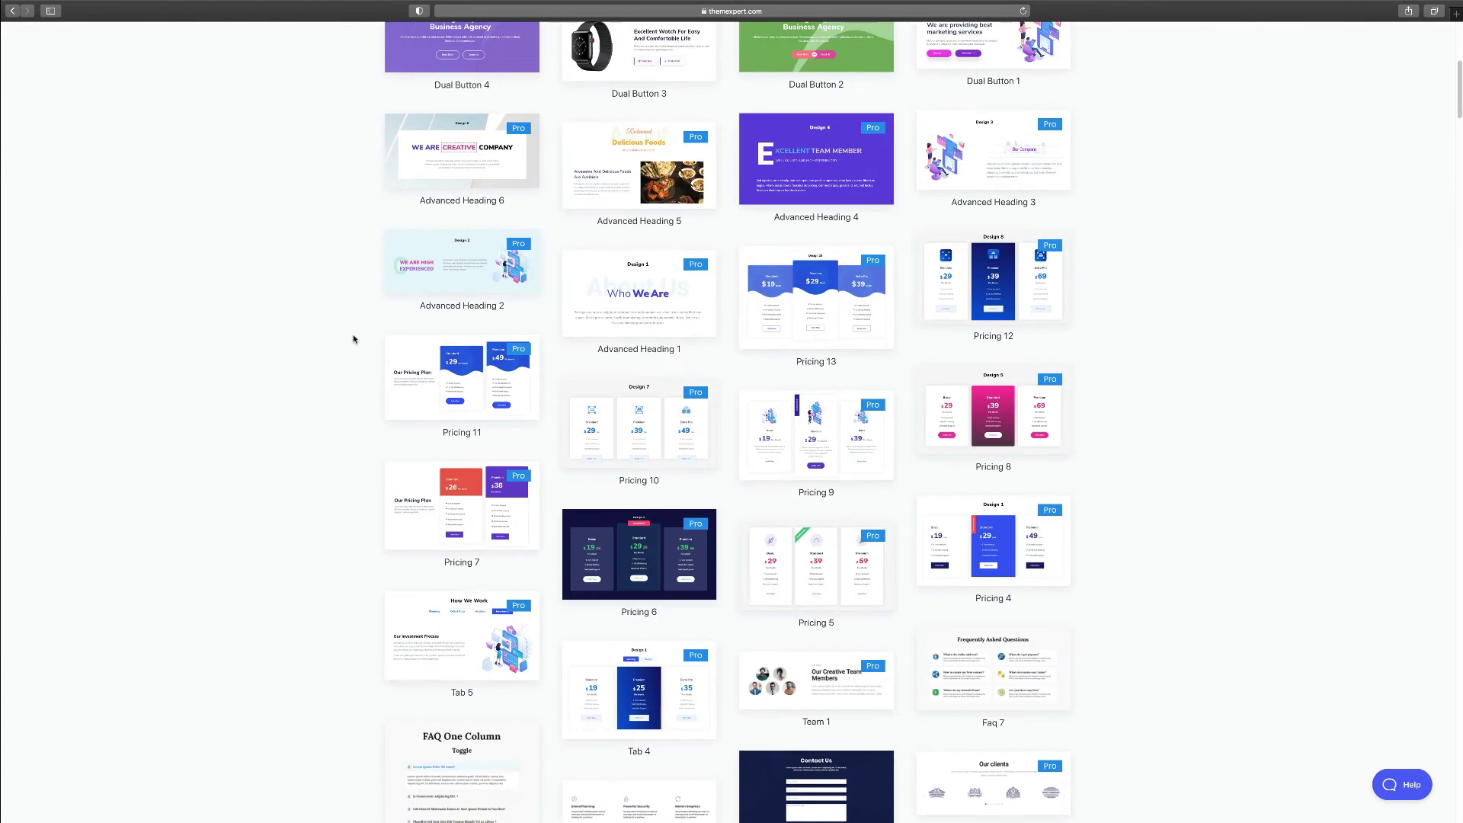
{"action": "scroll", "coordinate": [478, 290], "scroll_direction": "up", "scroll_amount": 3}
{"action": "scroll", "coordinate": [639, 286], "scroll_direction": "up", "scroll_amount": 3}
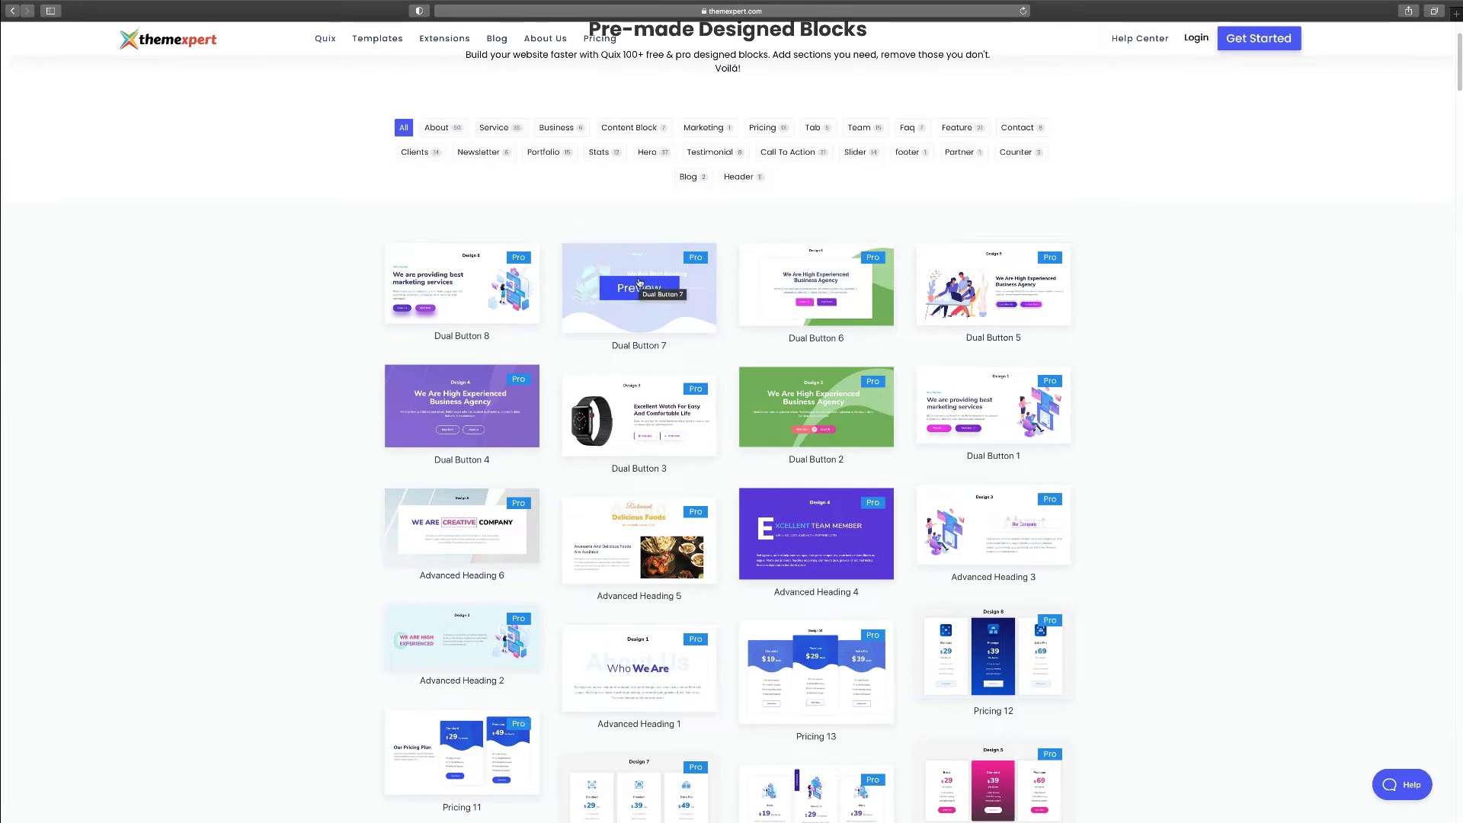
Examine the pricing, tab, team, FAQ, client and contact blocks further down the unfiltered block list.
{"action": "scroll", "coordinate": [625, 288], "scroll_direction": "down", "scroll_amount": 5}
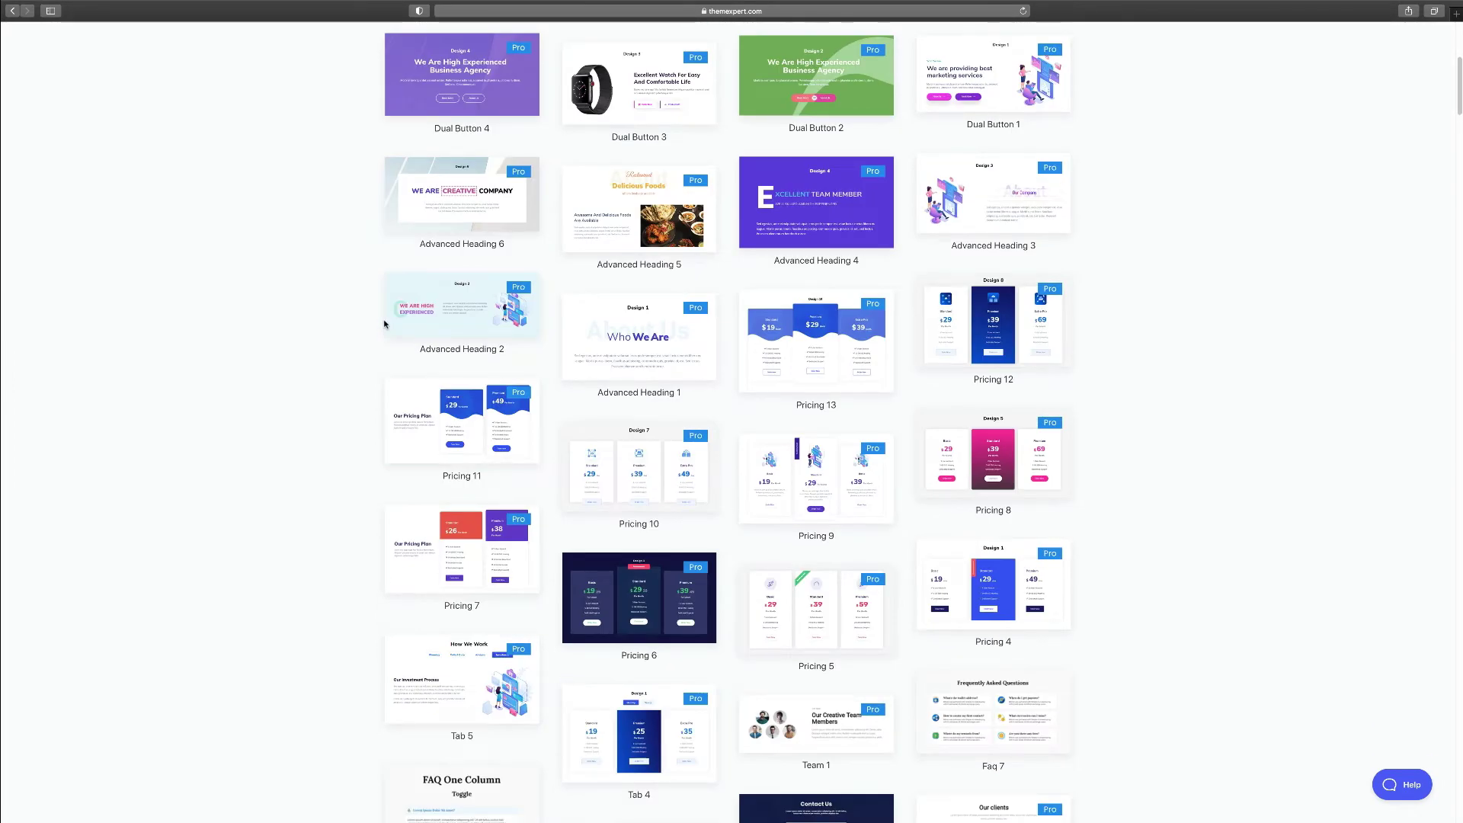
{"action": "scroll", "coordinate": [385, 326], "scroll_direction": "down", "scroll_amount": 1}
{"action": "mouse_move", "coordinate": [638, 476]}
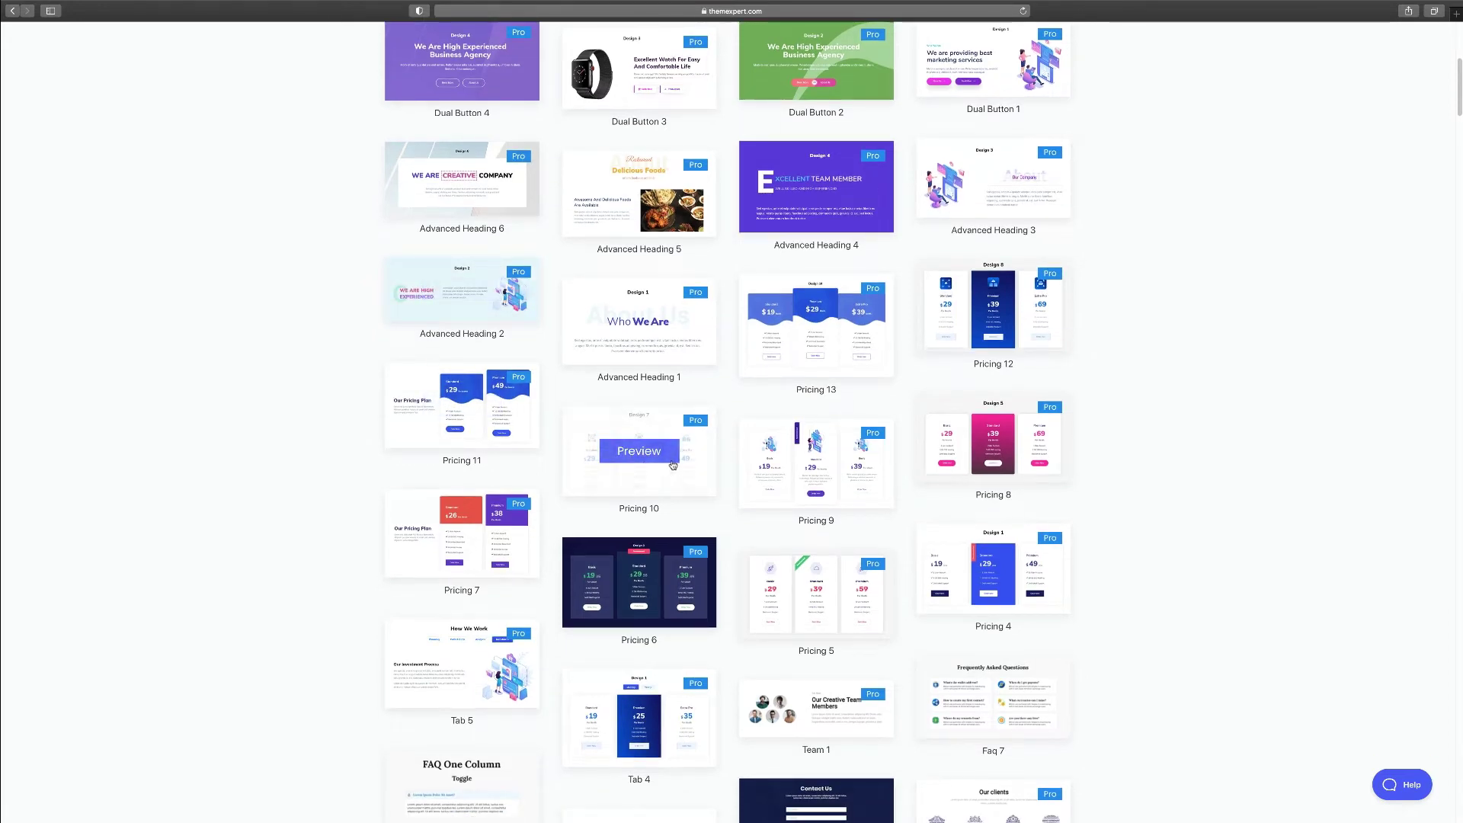
{"action": "mouse_move", "coordinate": [814, 468]}
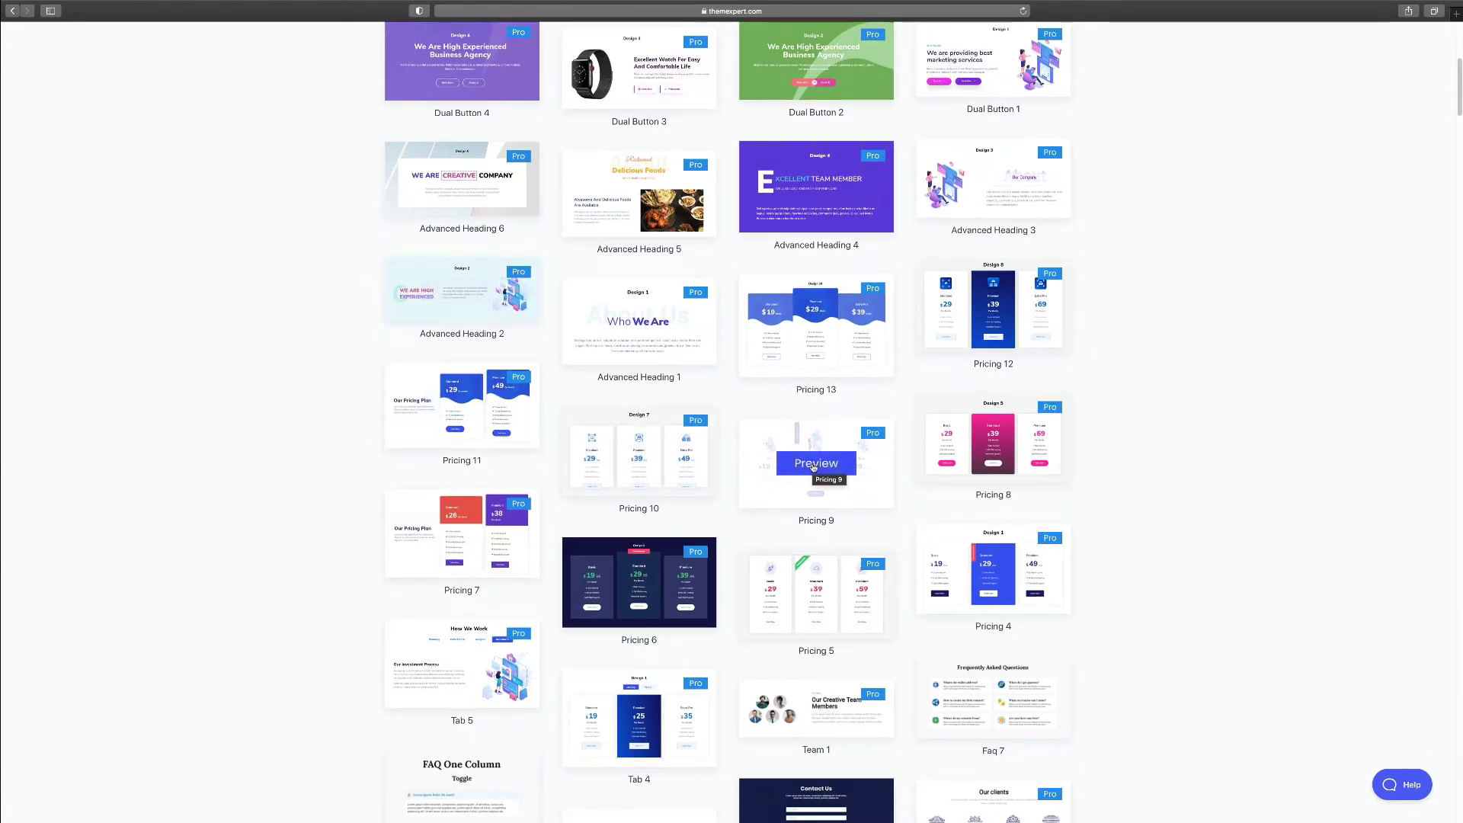
{"action": "scroll", "coordinate": [814, 468], "scroll_direction": "down", "scroll_amount": 3}
{"action": "scroll", "coordinate": [814, 478], "scroll_direction": "down", "scroll_amount": 6}
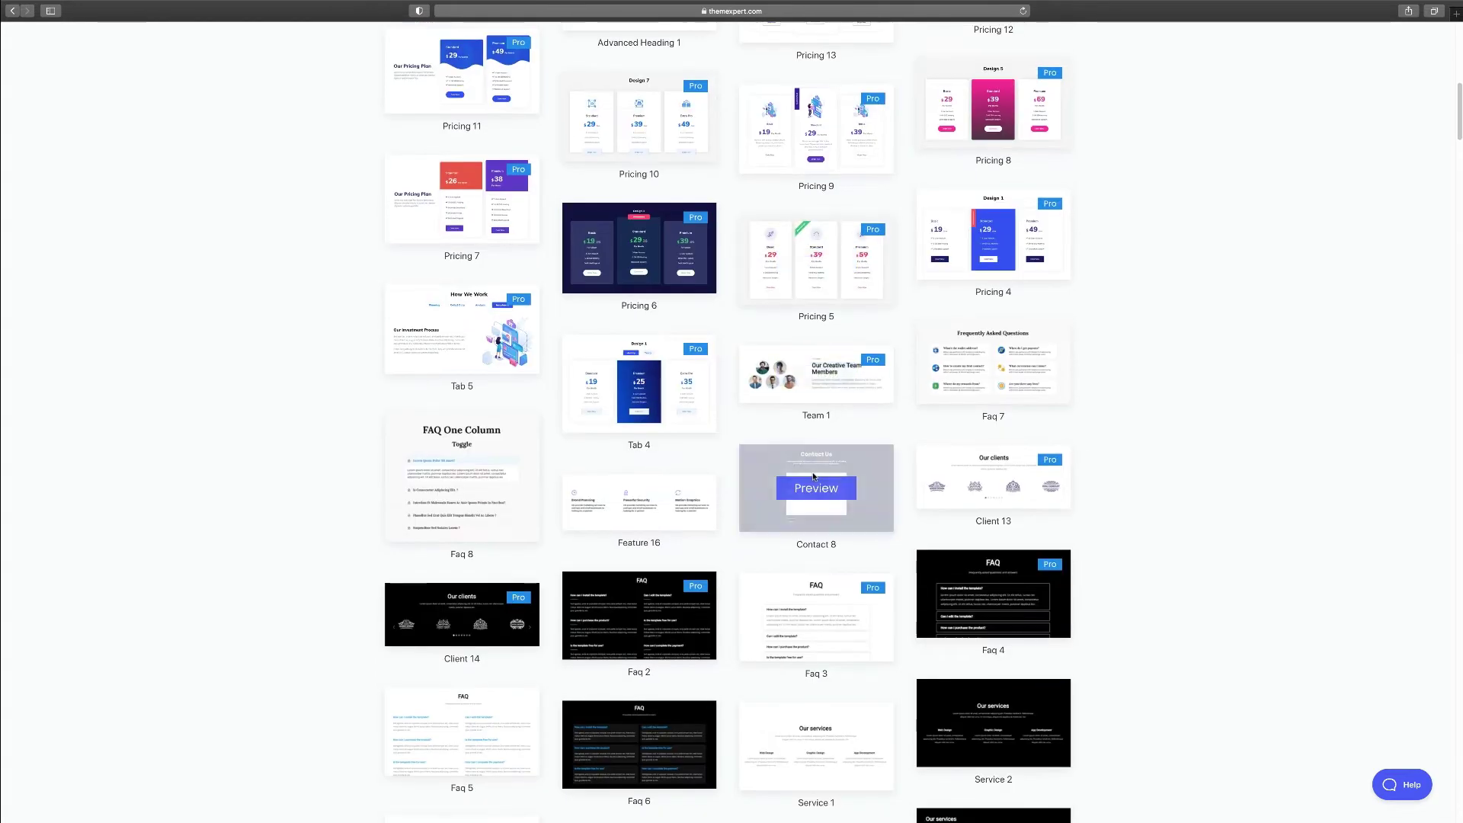
Filter the designed blocks by About, switch the filter to Pricing and review the pricing table designs.
{"action": "scroll", "coordinate": [813, 478], "scroll_direction": "up", "scroll_amount": 14}
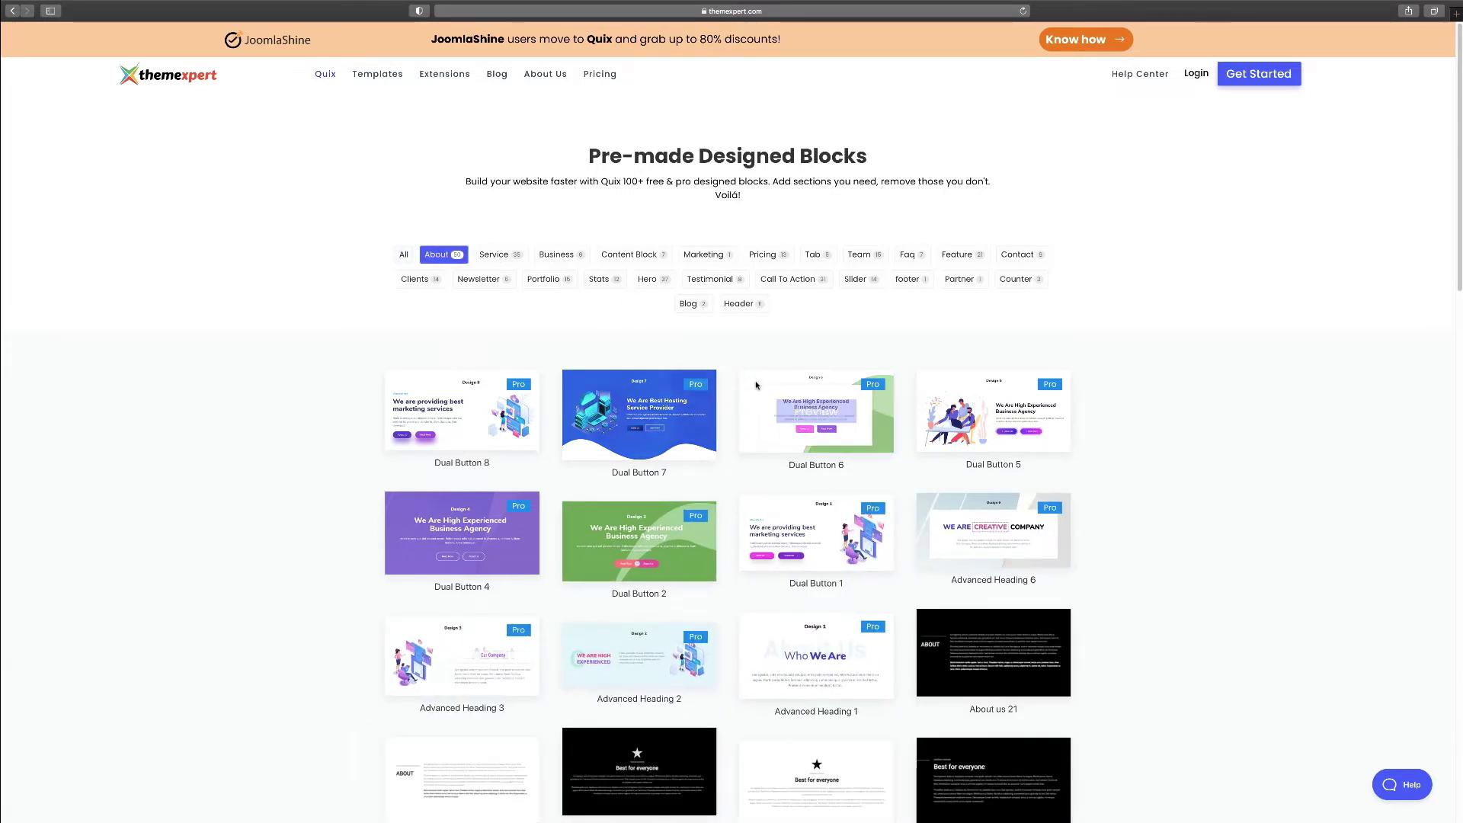
{"action": "left_click", "coordinate": [770, 257]}
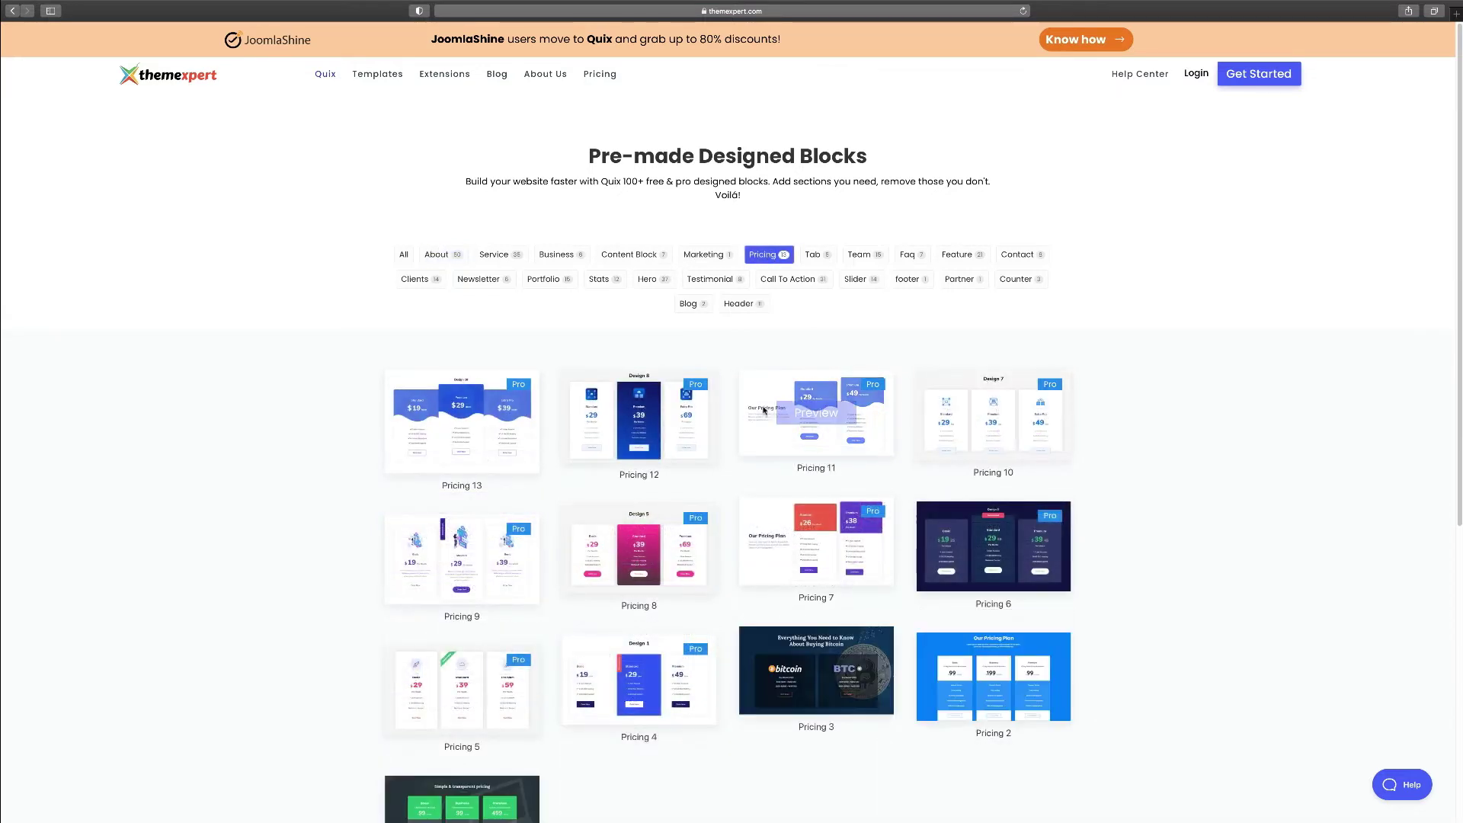
{"action": "scroll", "coordinate": [761, 408], "scroll_direction": "down", "scroll_amount": 2}
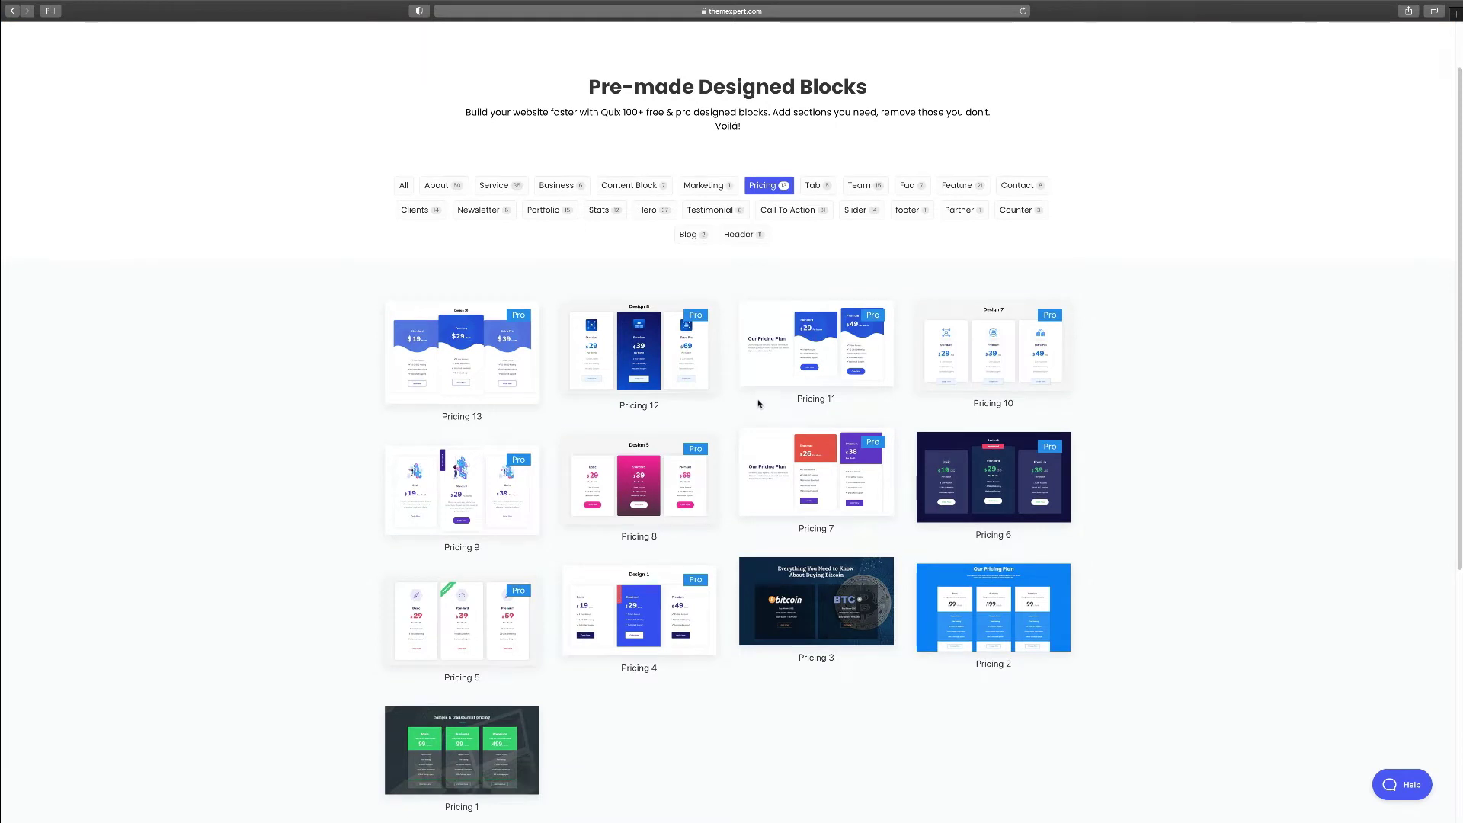
{"action": "mouse_move", "coordinate": [462, 481]}
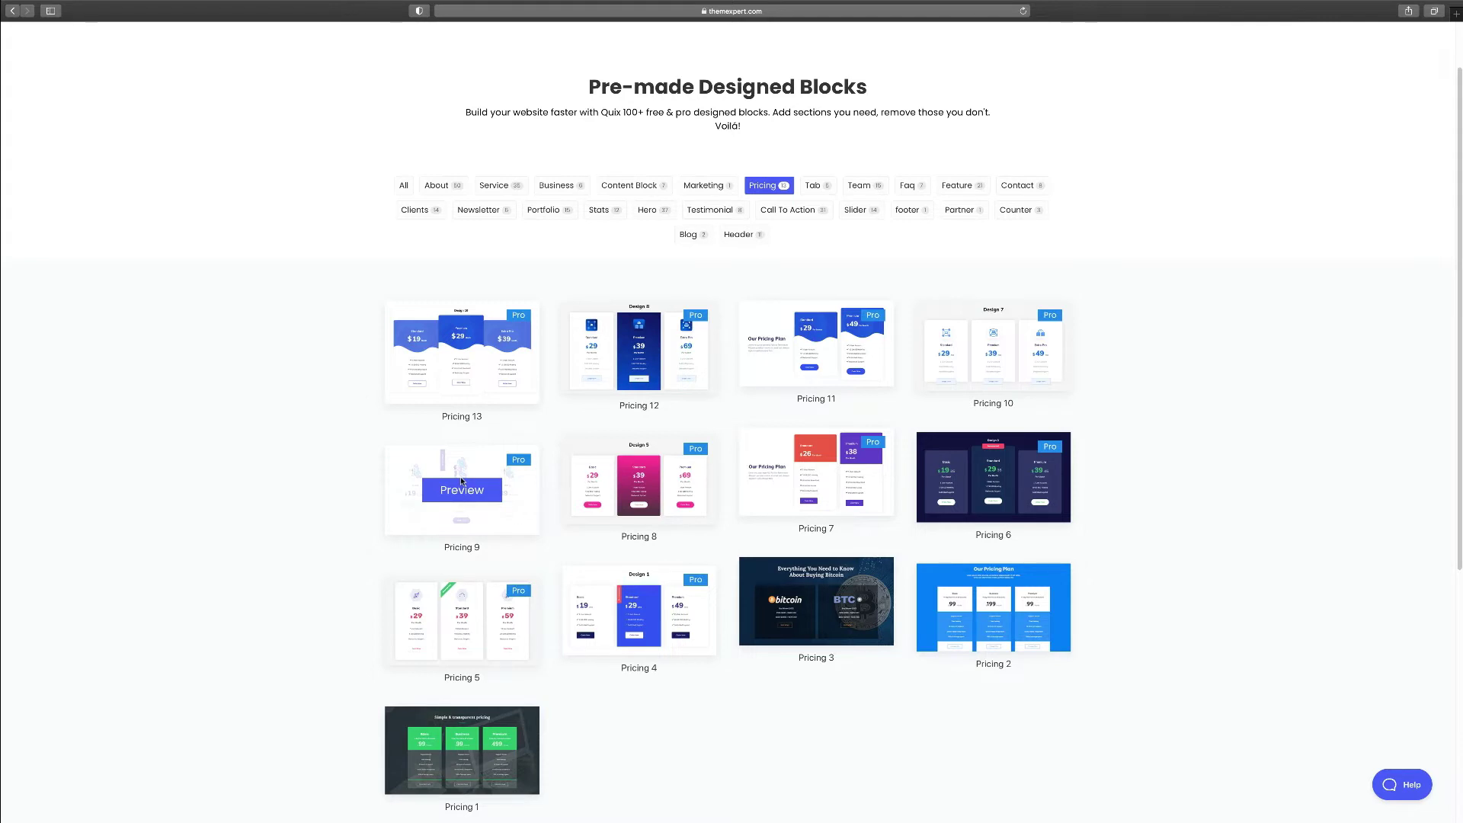
{"action": "scroll", "coordinate": [462, 481], "scroll_direction": "up", "scroll_amount": 2}
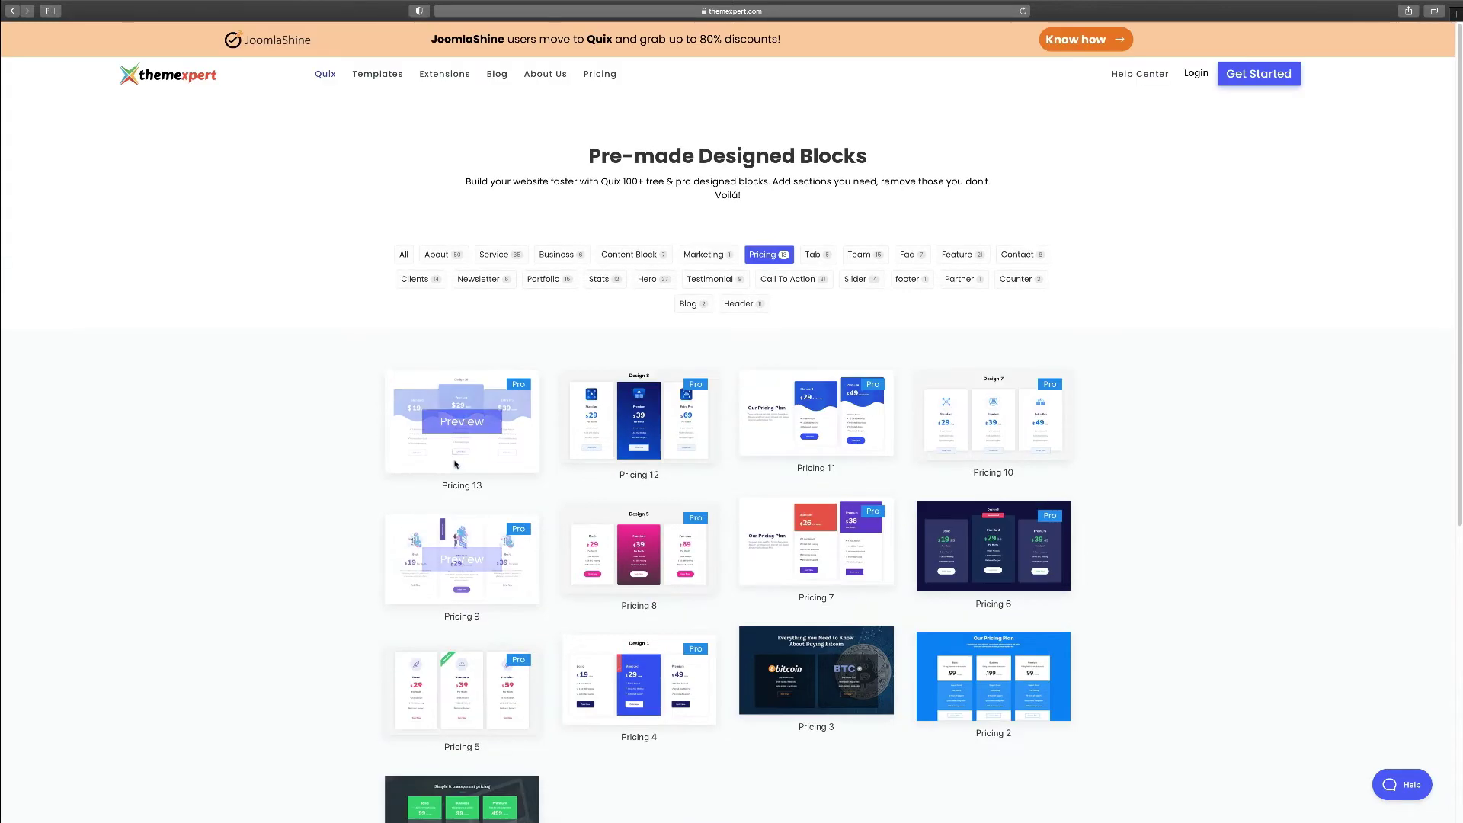
Open the What's New page for Quix and go to its full changelog.
{"action": "mouse_move", "coordinate": [329, 80]}
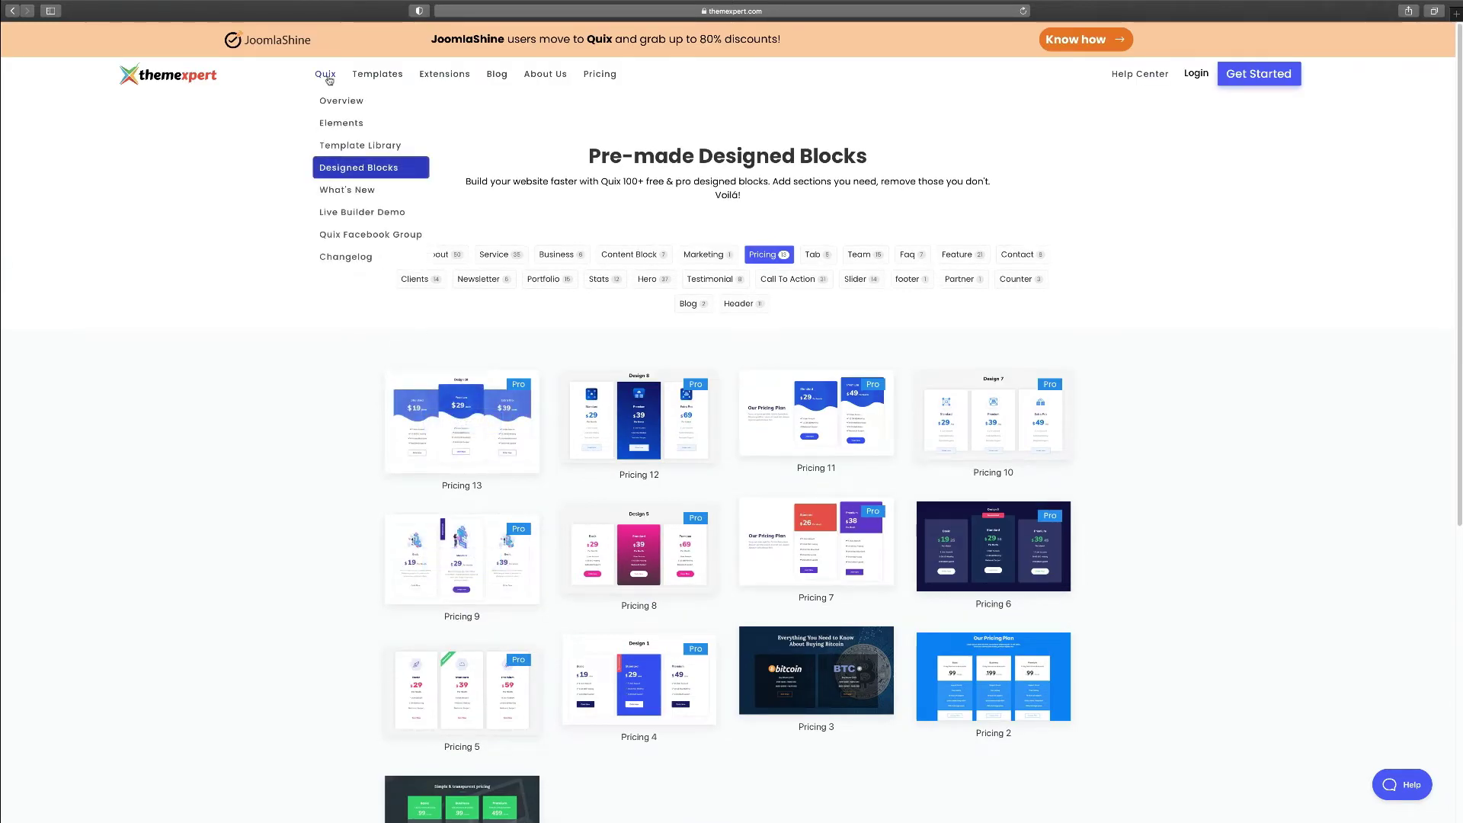
{"action": "left_click", "coordinate": [353, 192]}
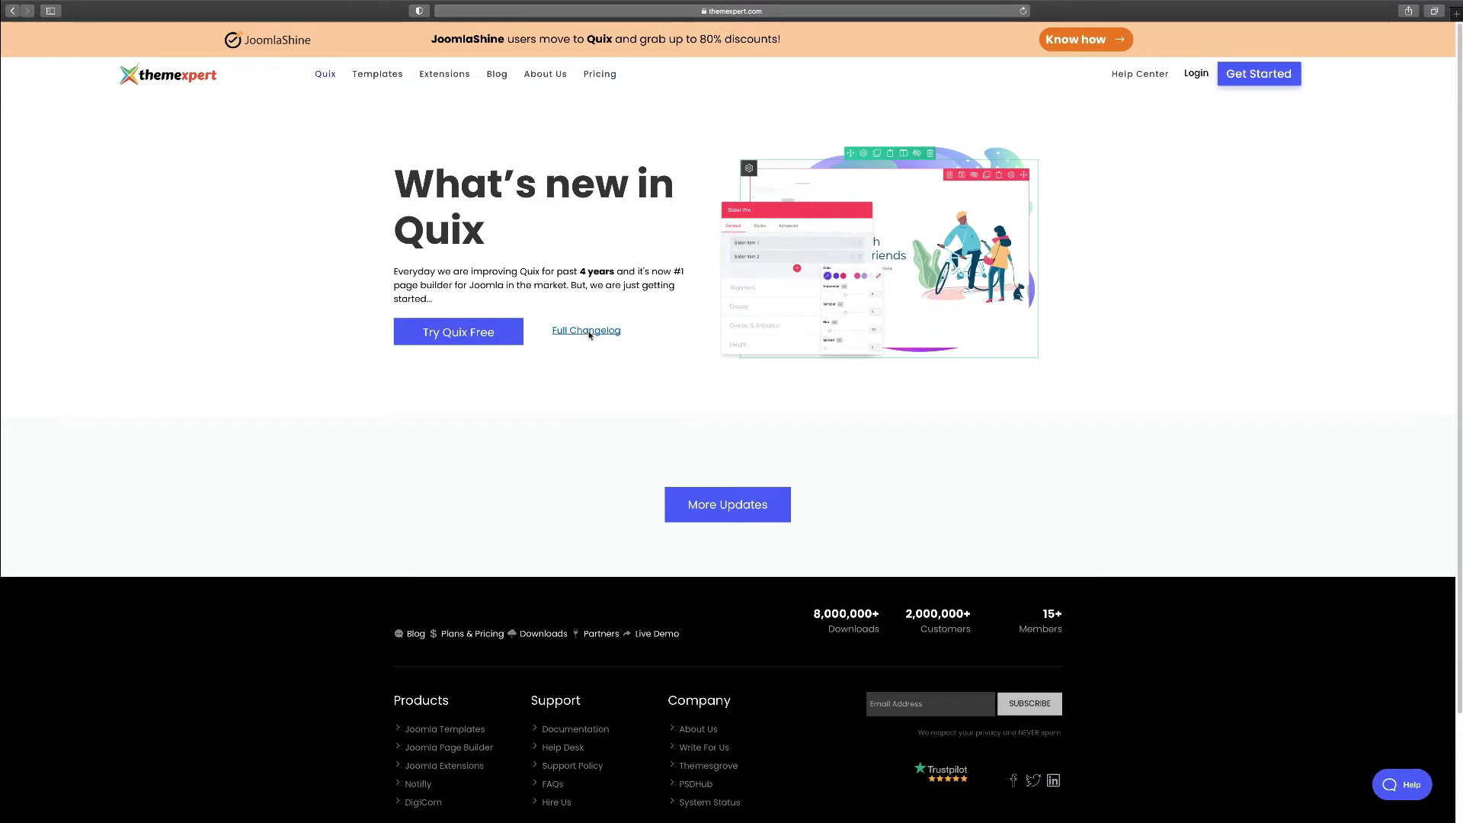
{"action": "left_click", "coordinate": [590, 336]}
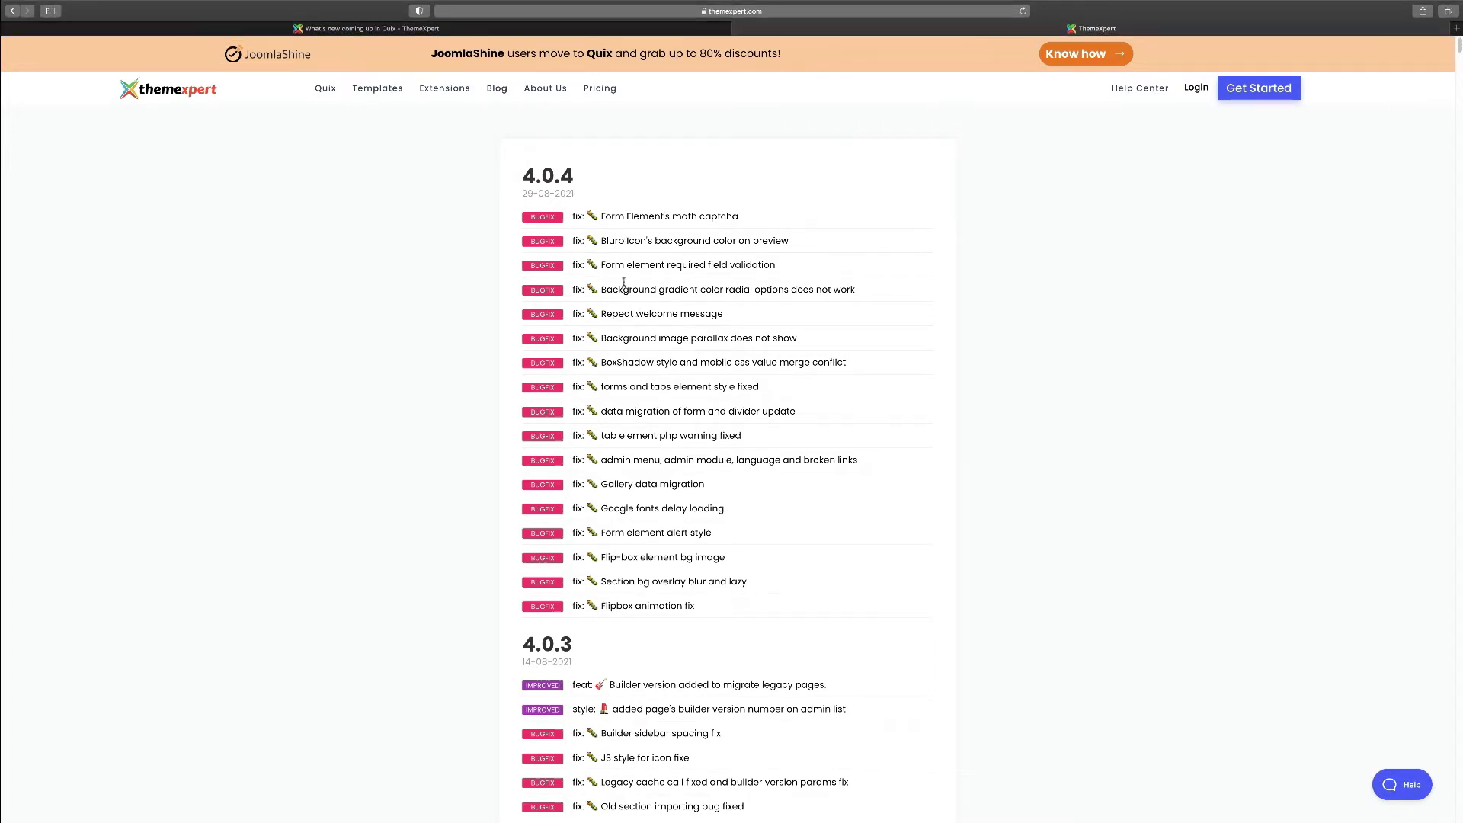
Read through the Quix changelog from version 4.0.4 back to the 2.7 releases, and return to the What's New page.
{"action": "scroll", "coordinate": [621, 296], "scroll_direction": "down", "scroll_amount": 1}
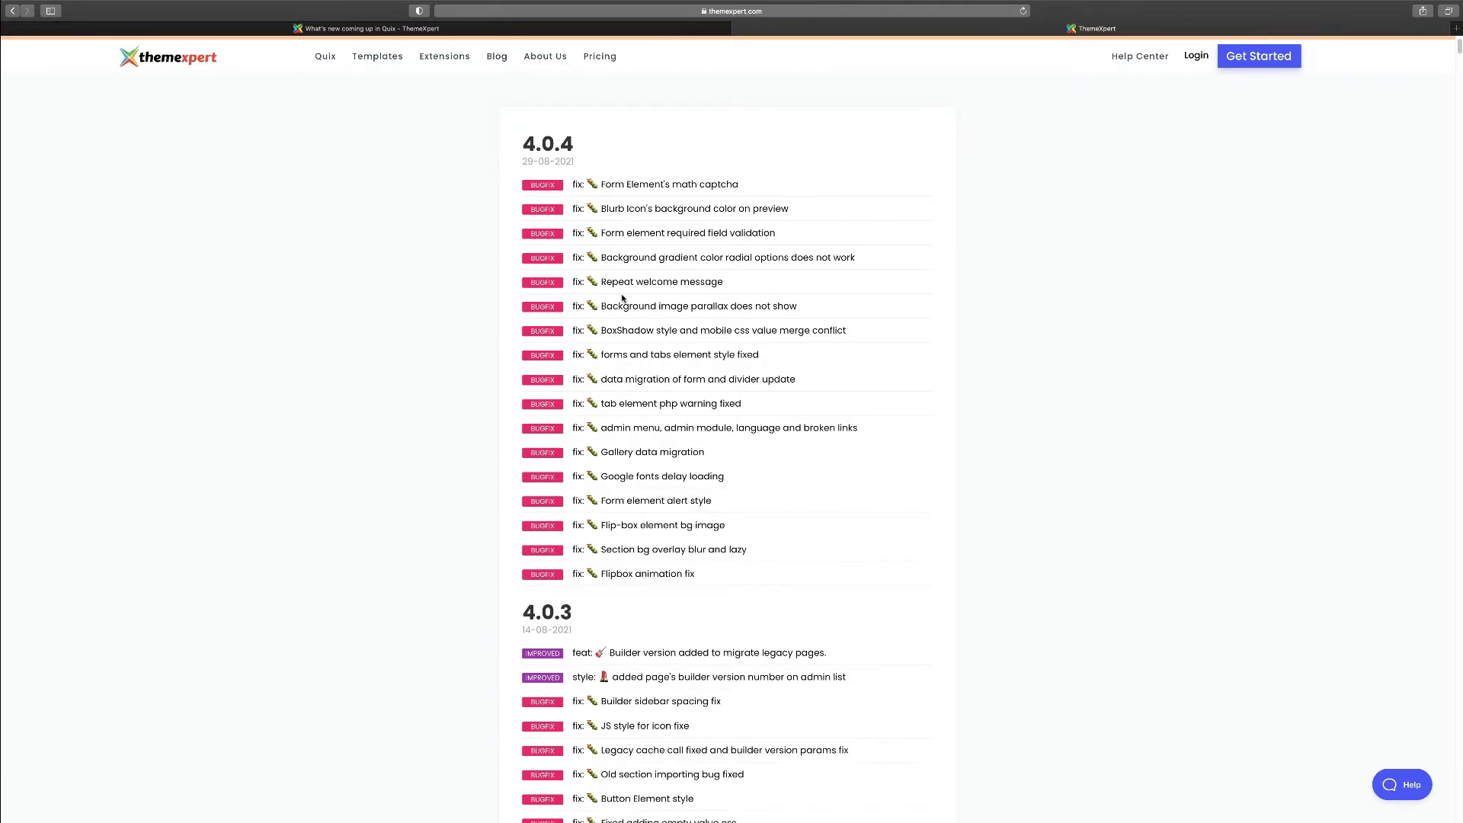
{"action": "scroll", "coordinate": [582, 551], "scroll_direction": "up", "scroll_amount": 1}
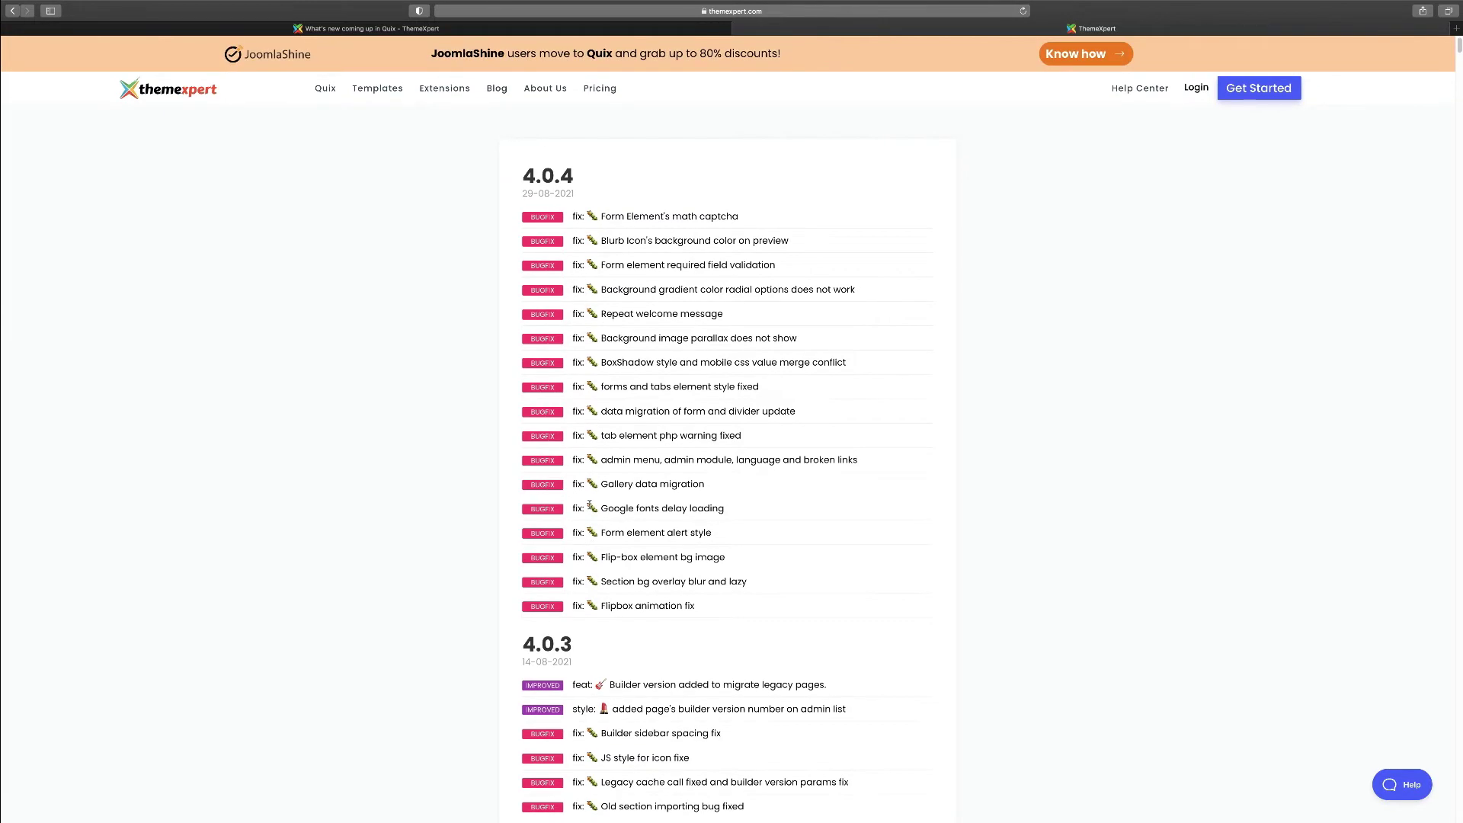
{"action": "scroll", "coordinate": [588, 486], "scroll_direction": "down", "scroll_amount": 20}
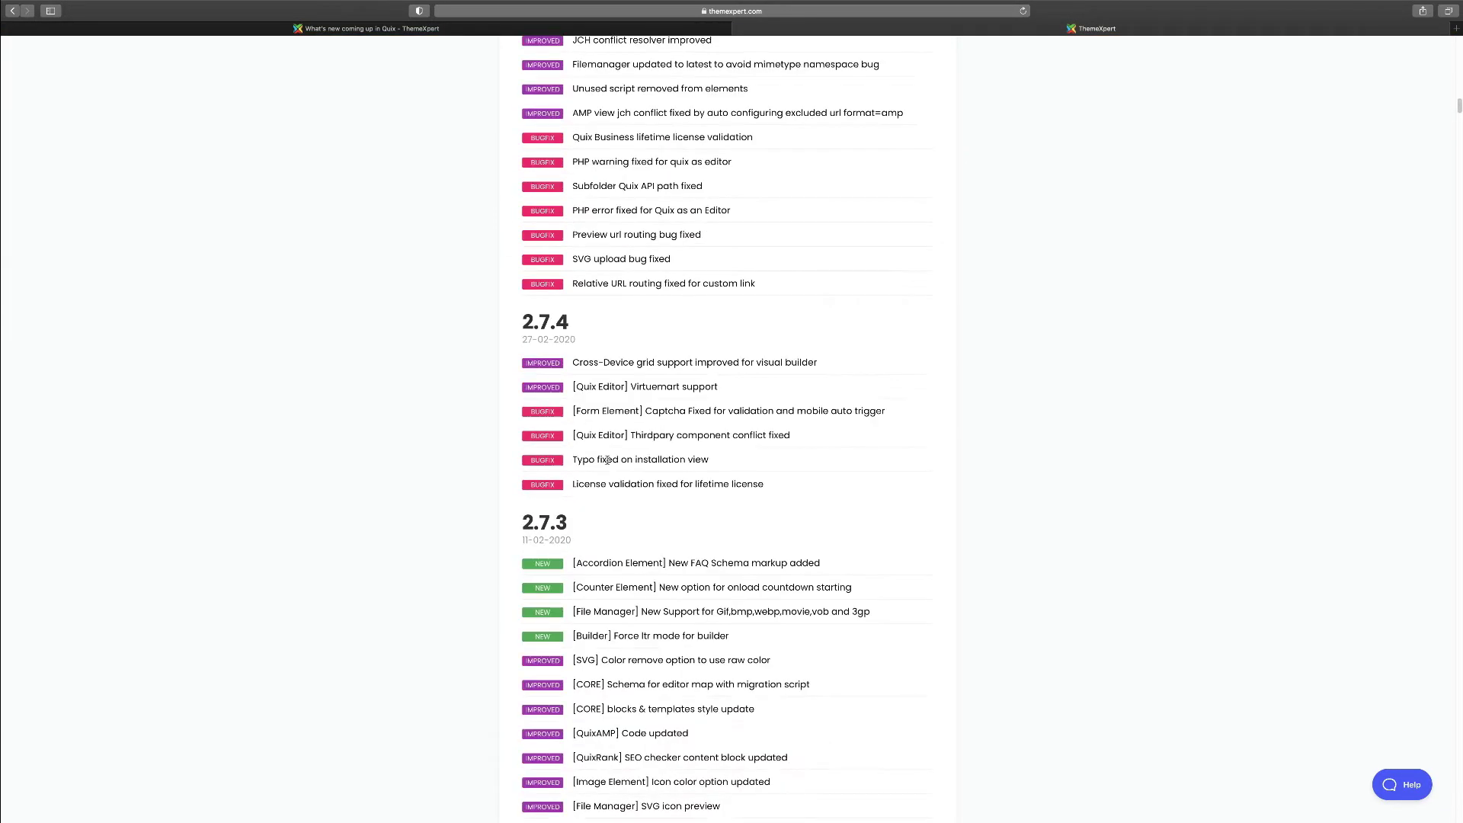
{"action": "scroll", "coordinate": [610, 461], "scroll_direction": "up", "scroll_amount": 8}
{"action": "scroll", "coordinate": [610, 462], "scroll_direction": "up", "scroll_amount": 20}
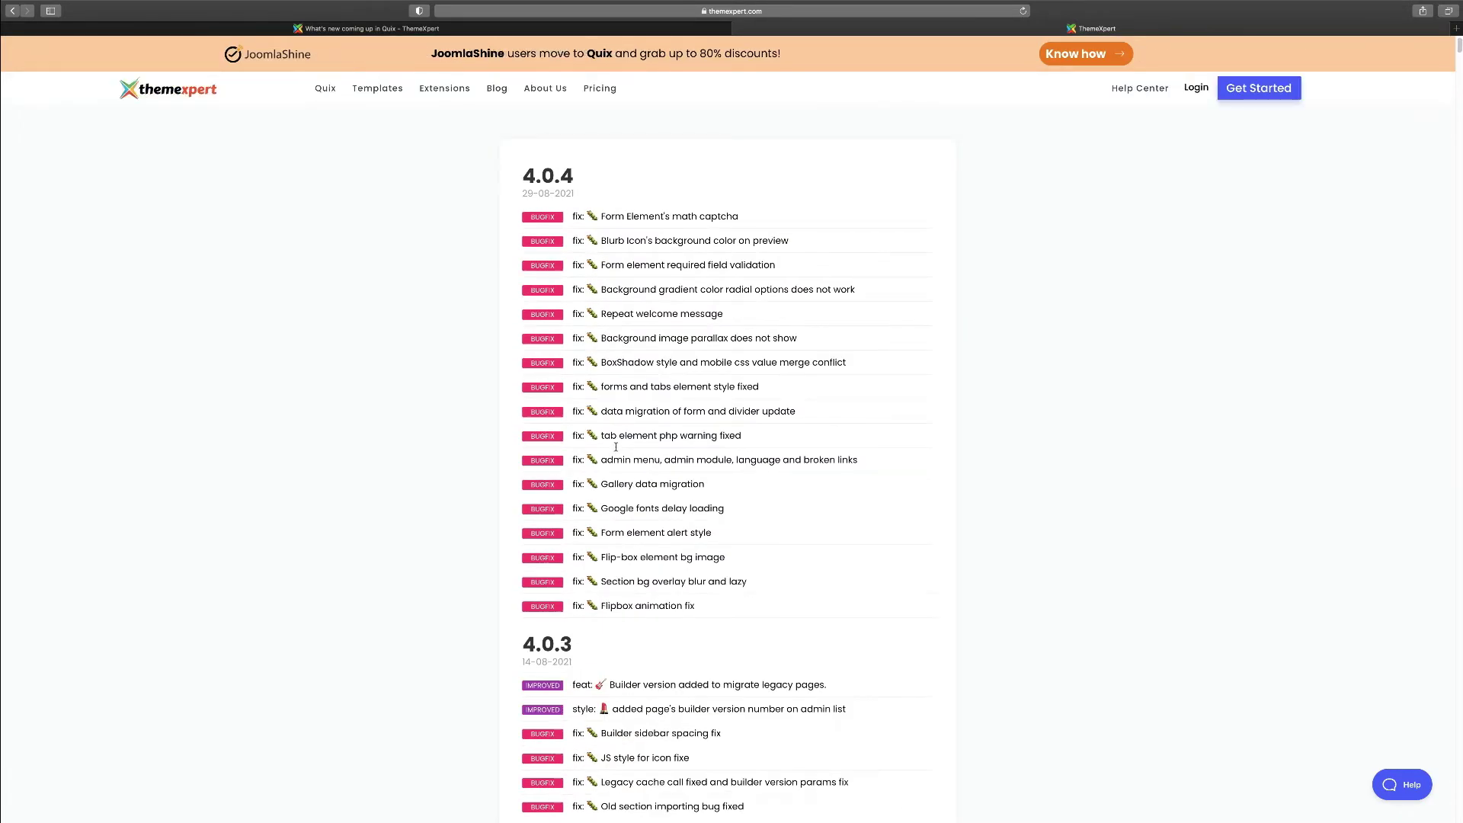
{"action": "scroll", "coordinate": [603, 418], "scroll_direction": "down", "scroll_amount": 3}
{"action": "scroll", "coordinate": [608, 418], "scroll_direction": "up", "scroll_amount": 3}
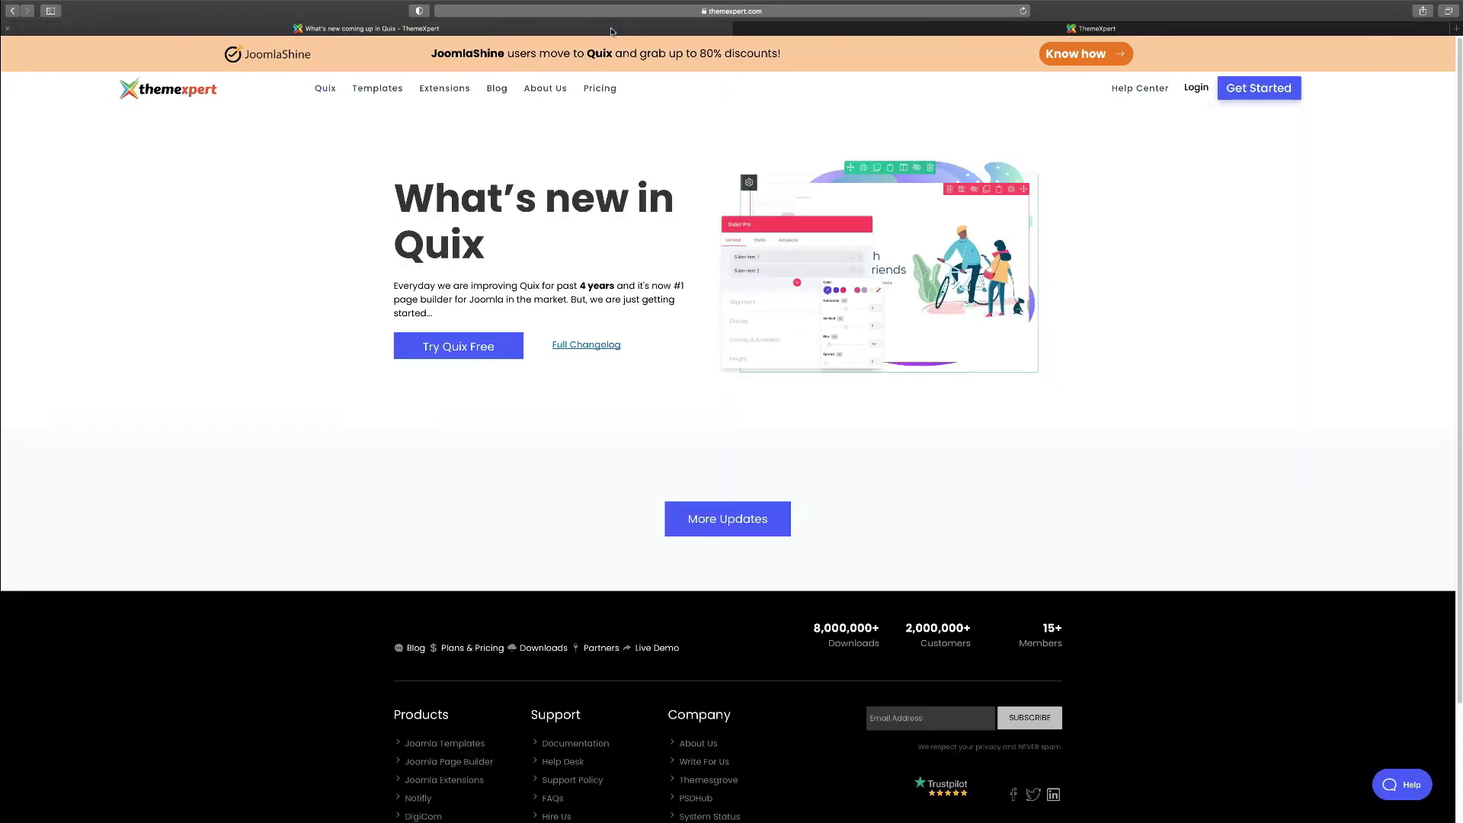
Open more updates from the What's New page, skim the ThemeXpert blog posts and return to the Quix page builder page.
{"action": "left_click", "coordinate": [614, 29]}
{"action": "left_click", "coordinate": [744, 529]}
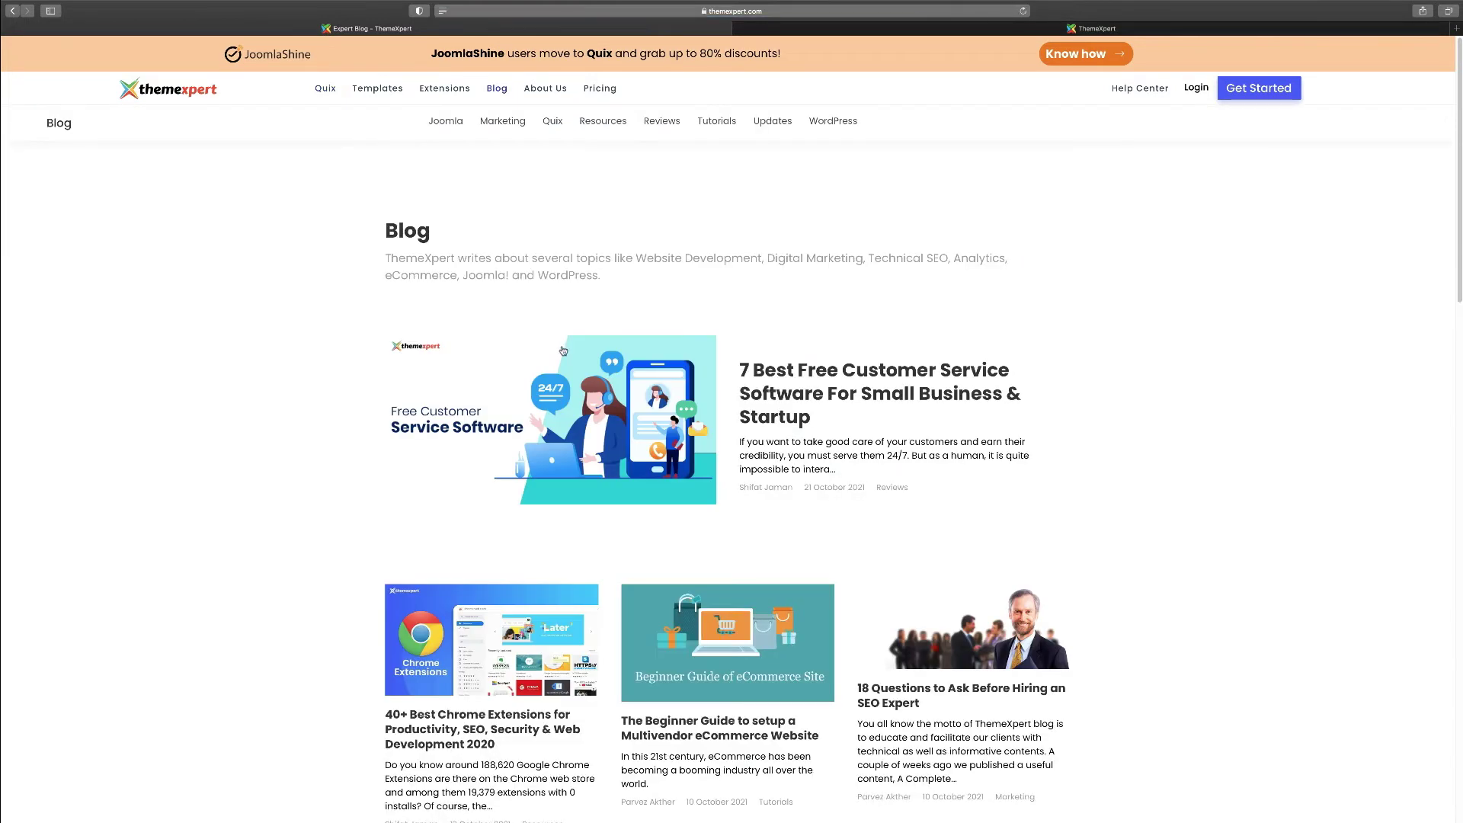
{"action": "scroll", "coordinate": [580, 358], "scroll_direction": "down", "scroll_amount": 3}
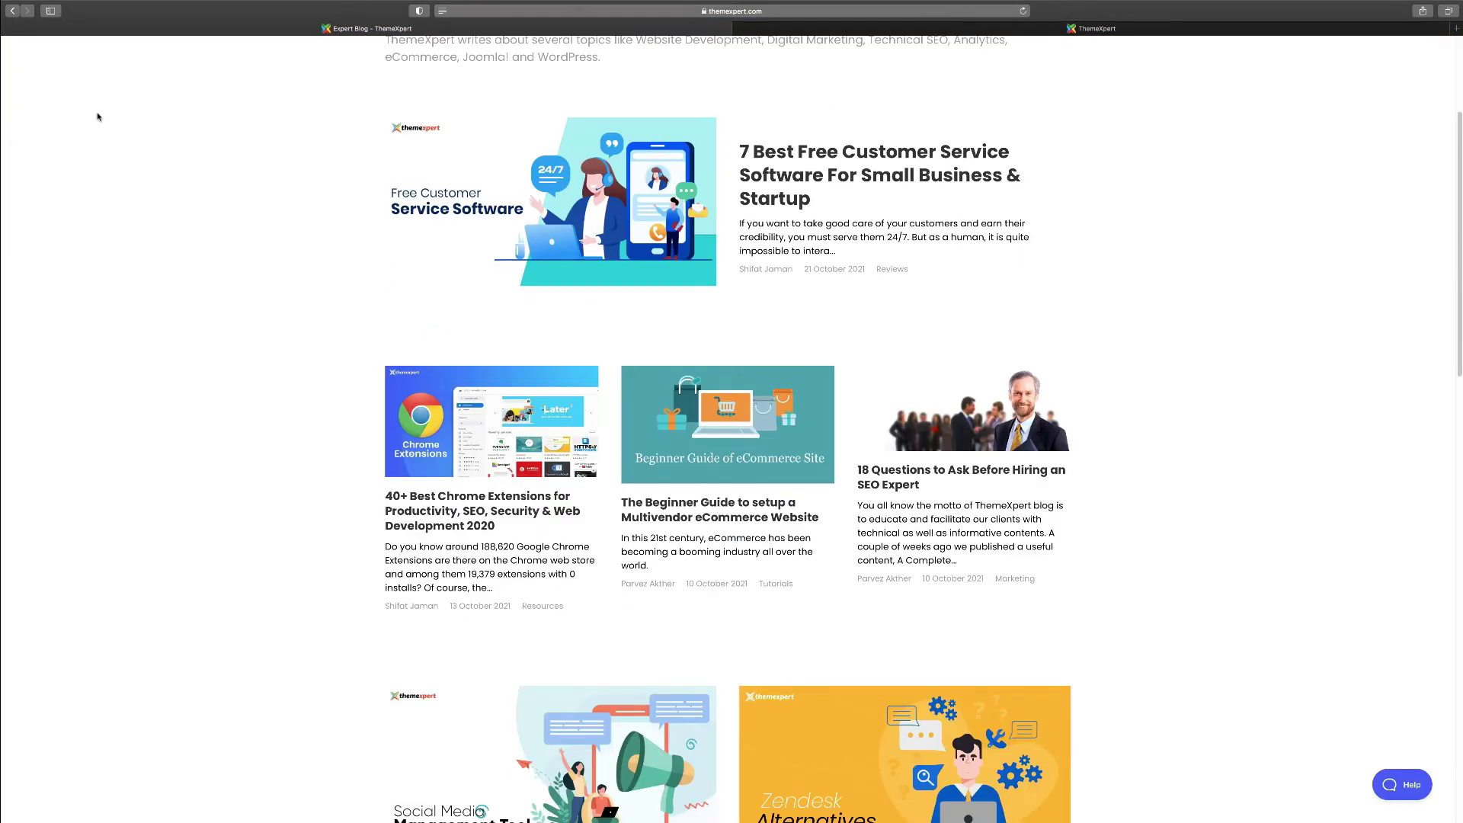
{"action": "left_click", "coordinate": [13, 12]}
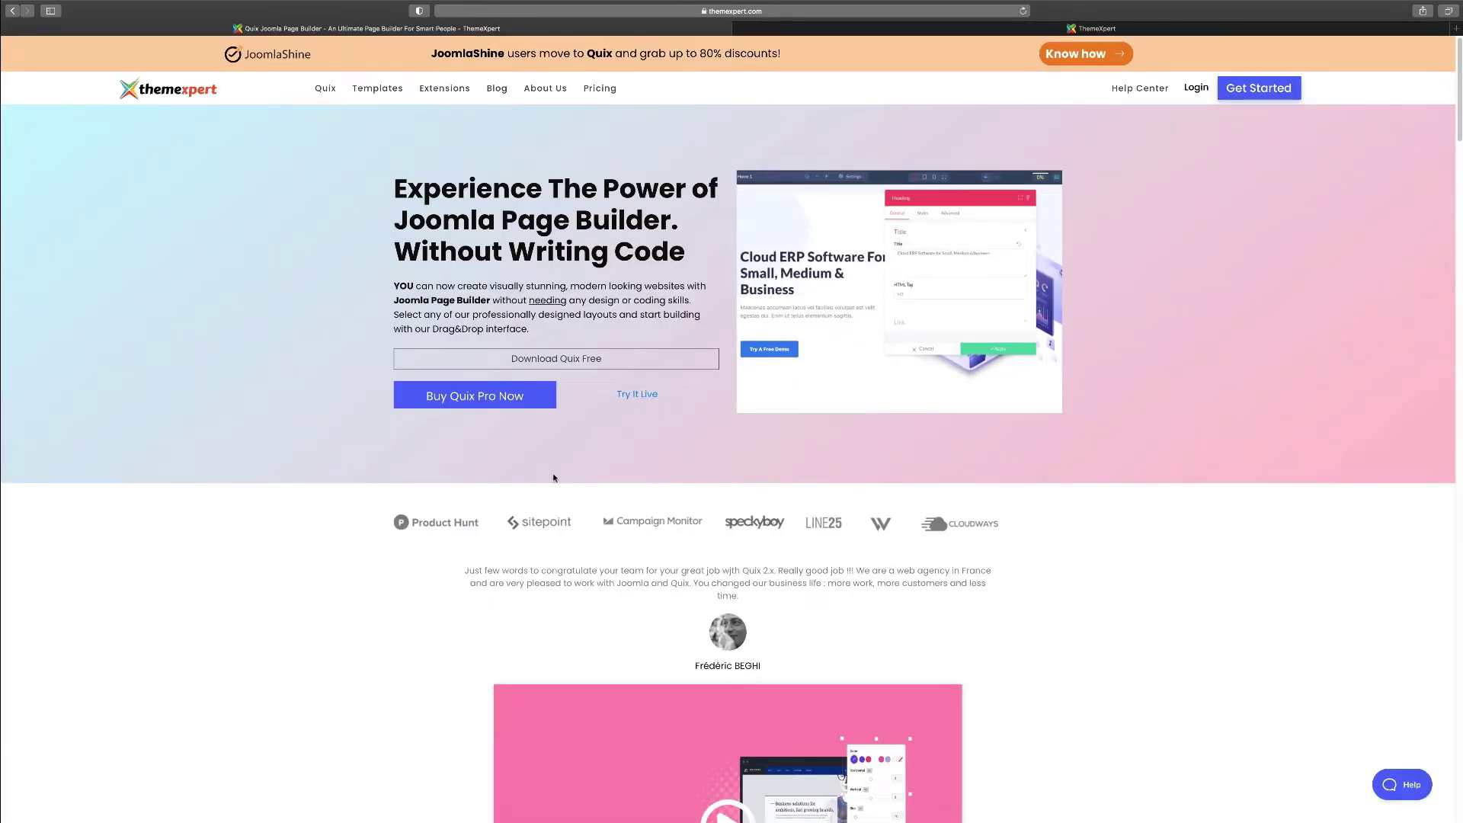
Open the live Quix demo in a new tab and close the changelog tab.
{"action": "left_click", "coordinate": [637, 395]}
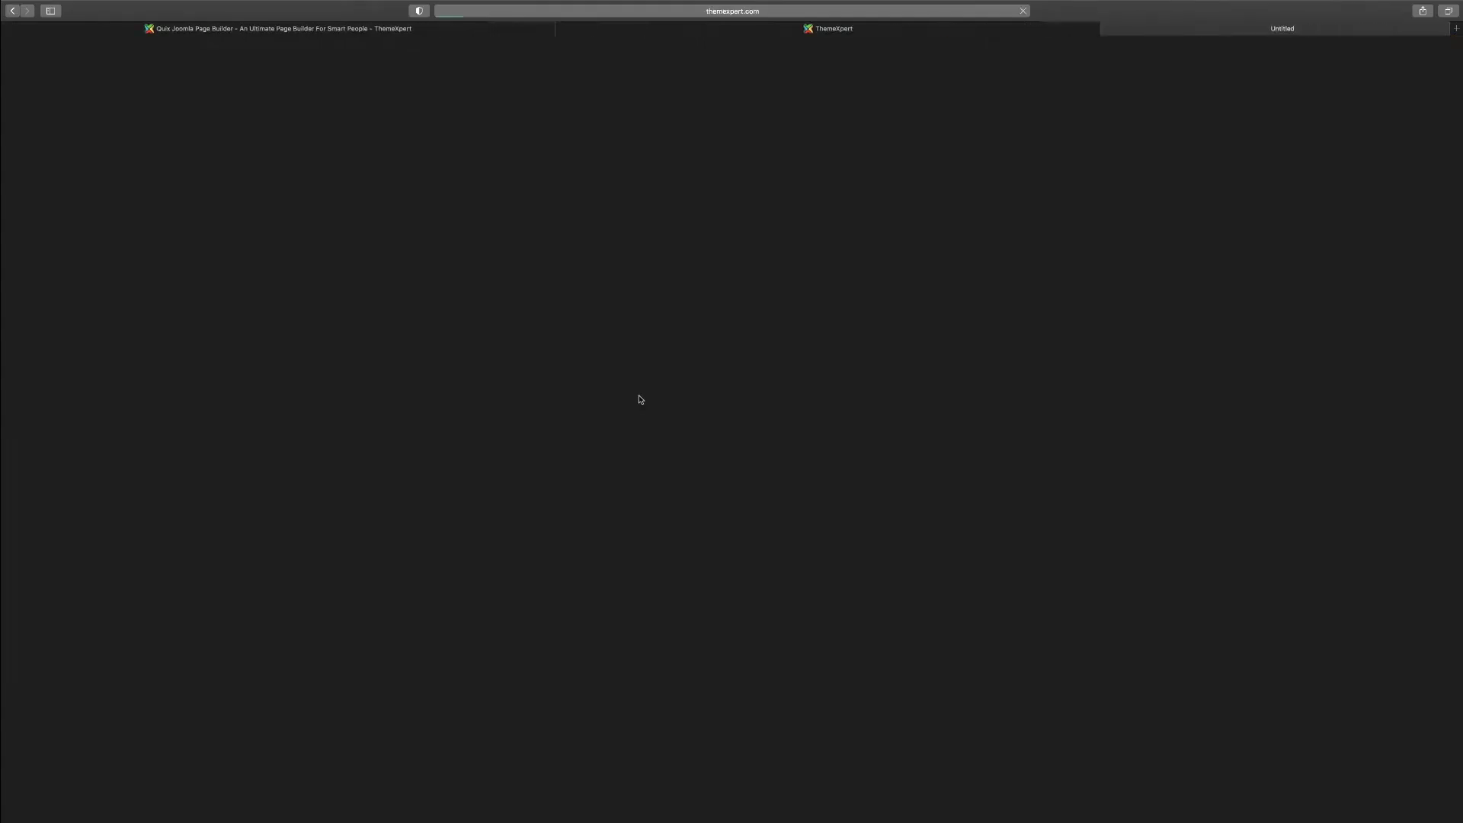
{"action": "left_click", "coordinate": [809, 31]}
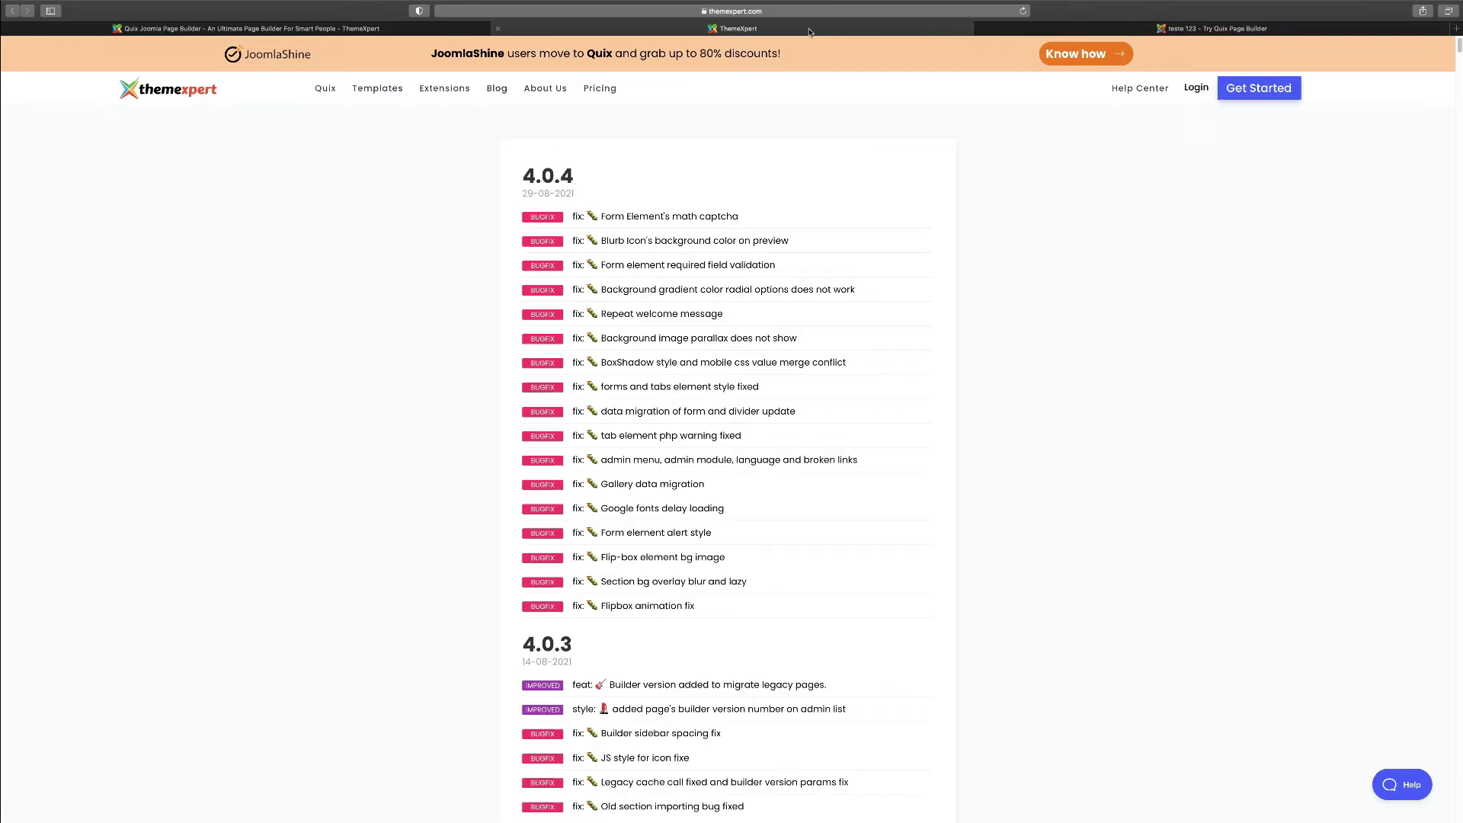
{"action": "left_click", "coordinate": [499, 28]}
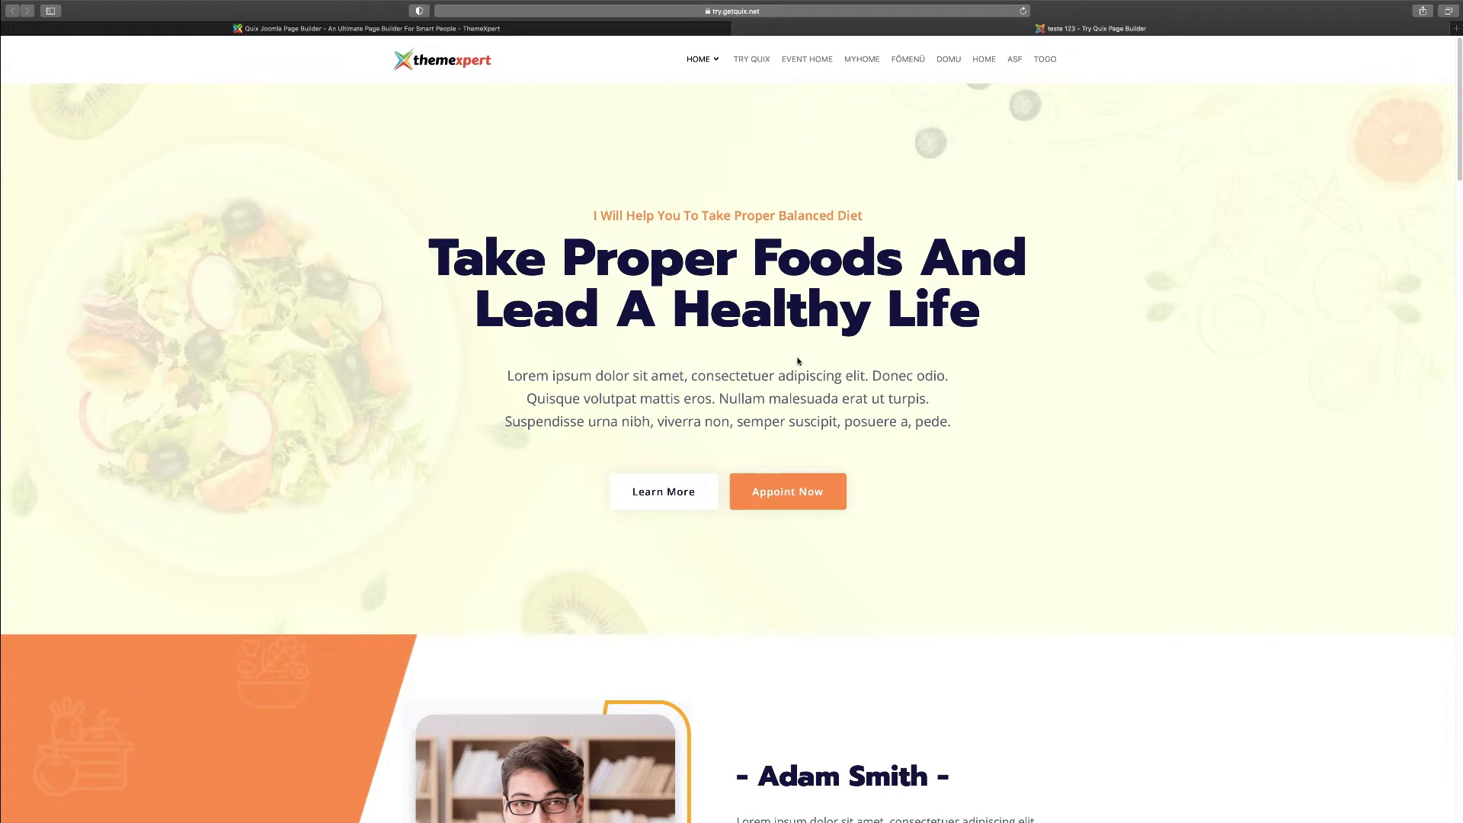
Skim the demo site's home page and launch the page builder through Try Quix.
{"action": "scroll", "coordinate": [817, 375], "scroll_direction": "down", "scroll_amount": 1}
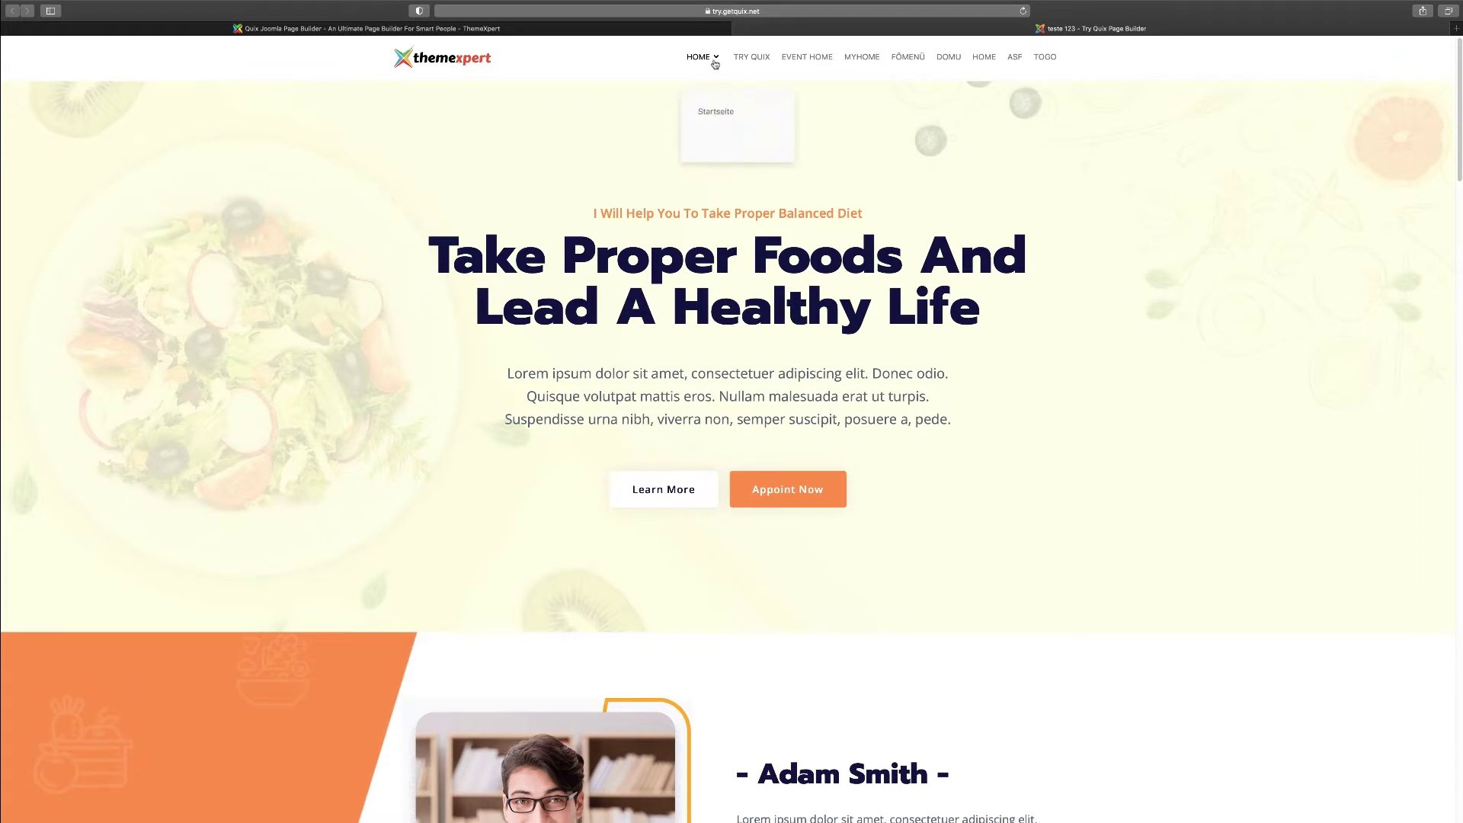
{"action": "scroll", "coordinate": [686, 447], "scroll_direction": "down", "scroll_amount": 5}
{"action": "scroll", "coordinate": [692, 441], "scroll_direction": "down", "scroll_amount": 15}
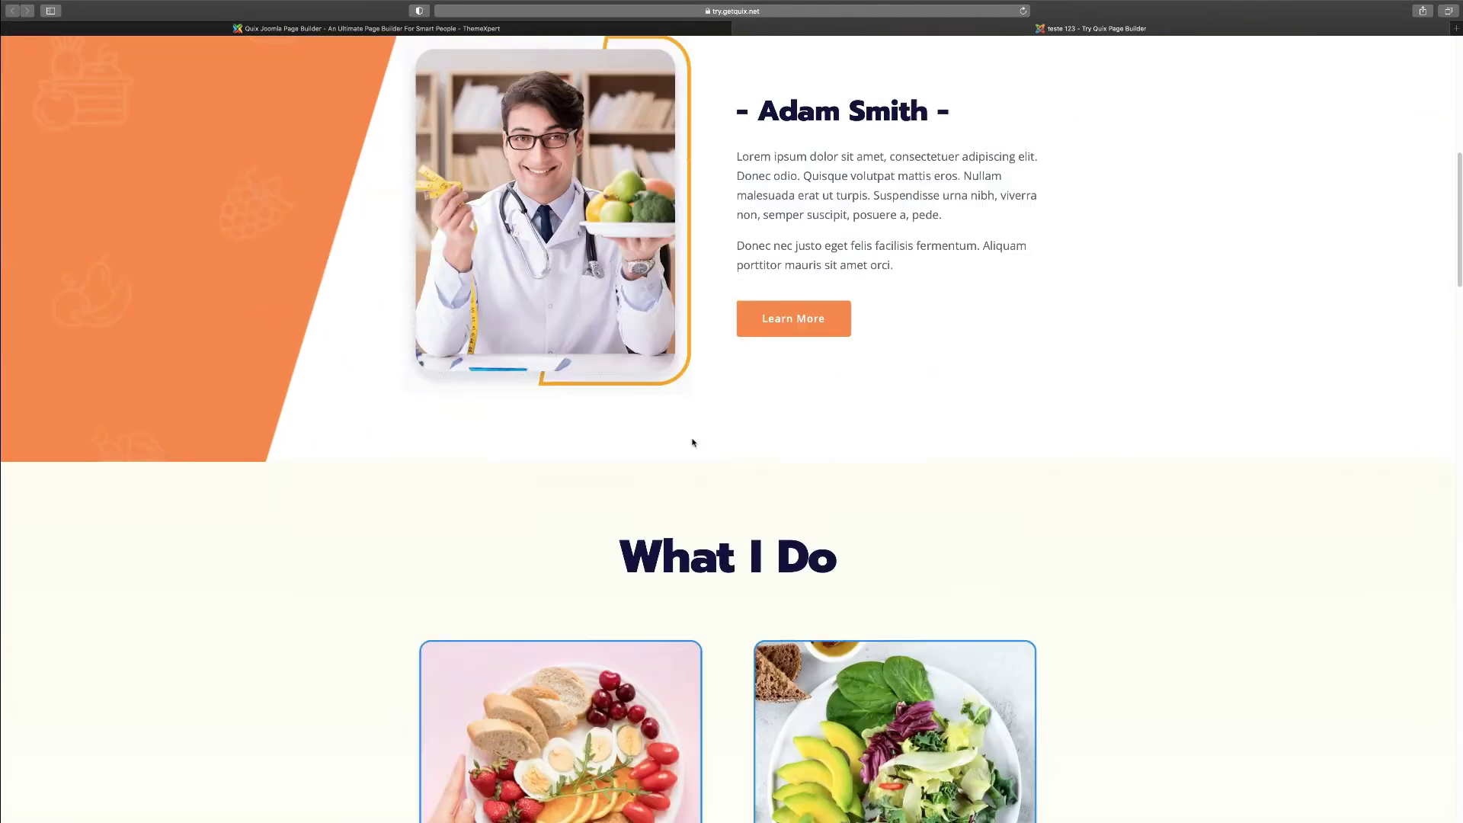
{"action": "scroll", "coordinate": [700, 427], "scroll_direction": "up", "scroll_amount": 20}
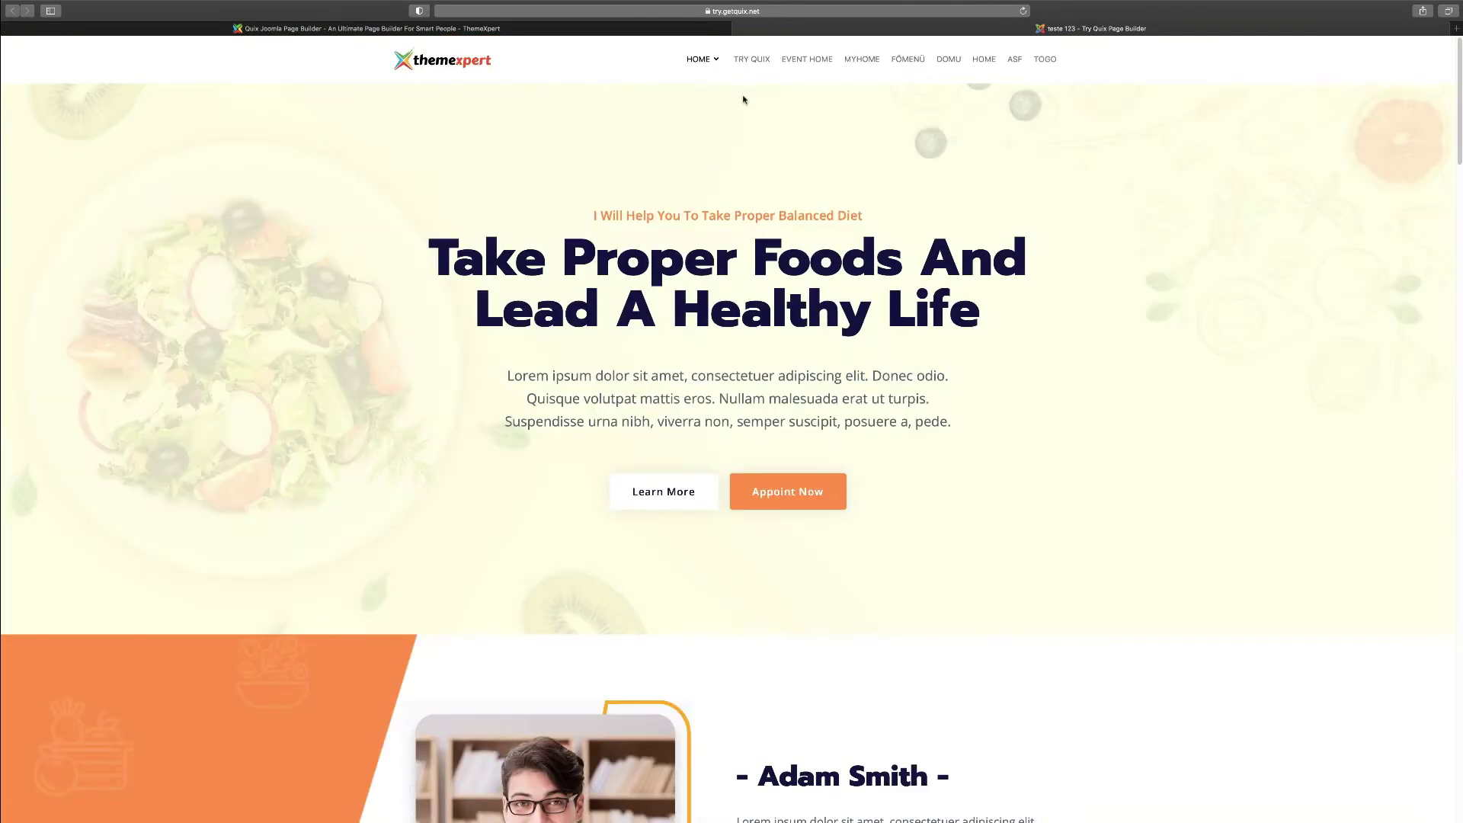
{"action": "left_click", "coordinate": [752, 60]}
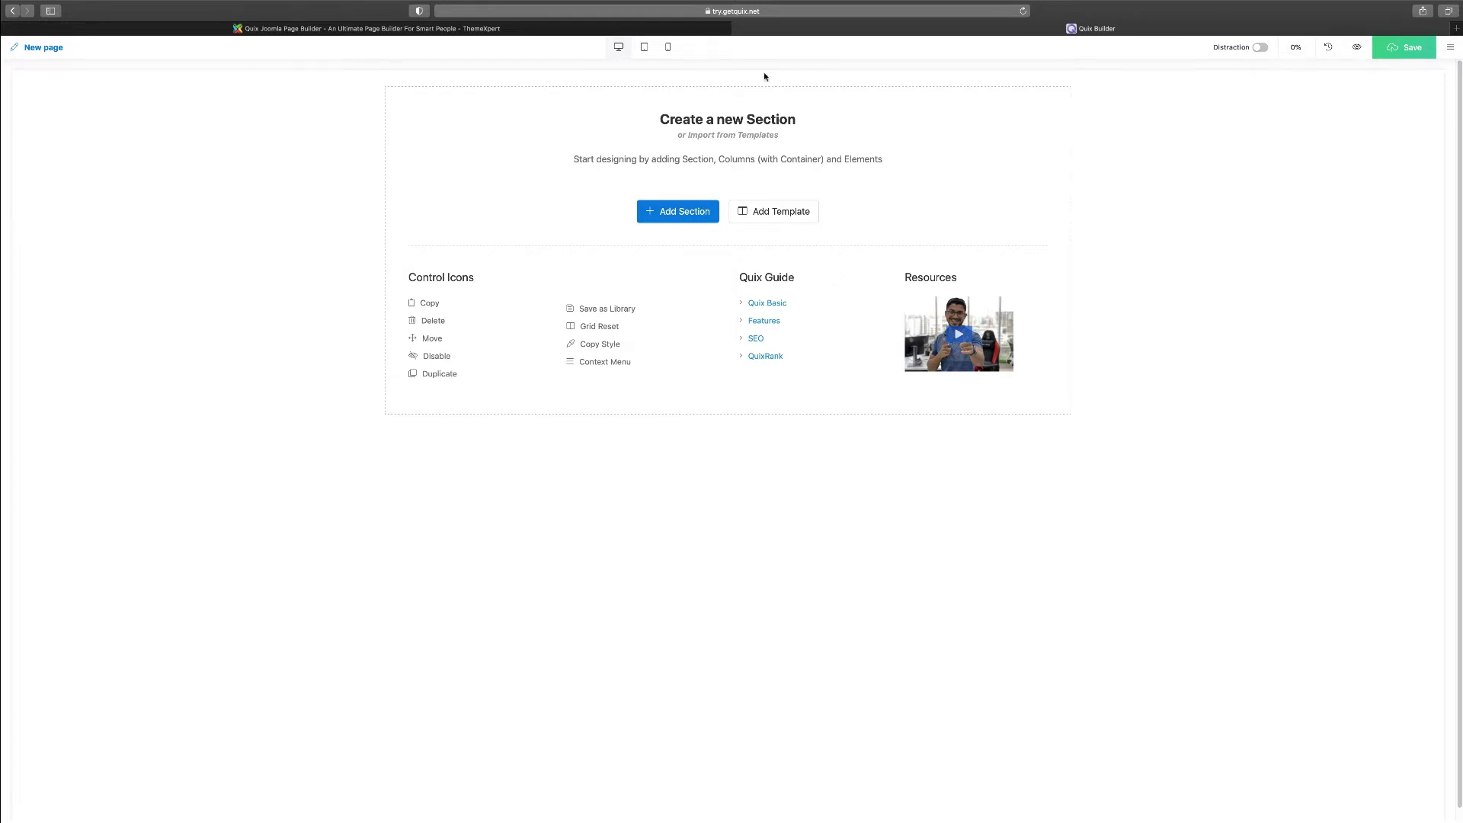
Preview the new page at tablet and mobile widths, and return to the desktop view.
{"action": "left_click", "coordinate": [644, 52]}
{"action": "left_click", "coordinate": [669, 52]}
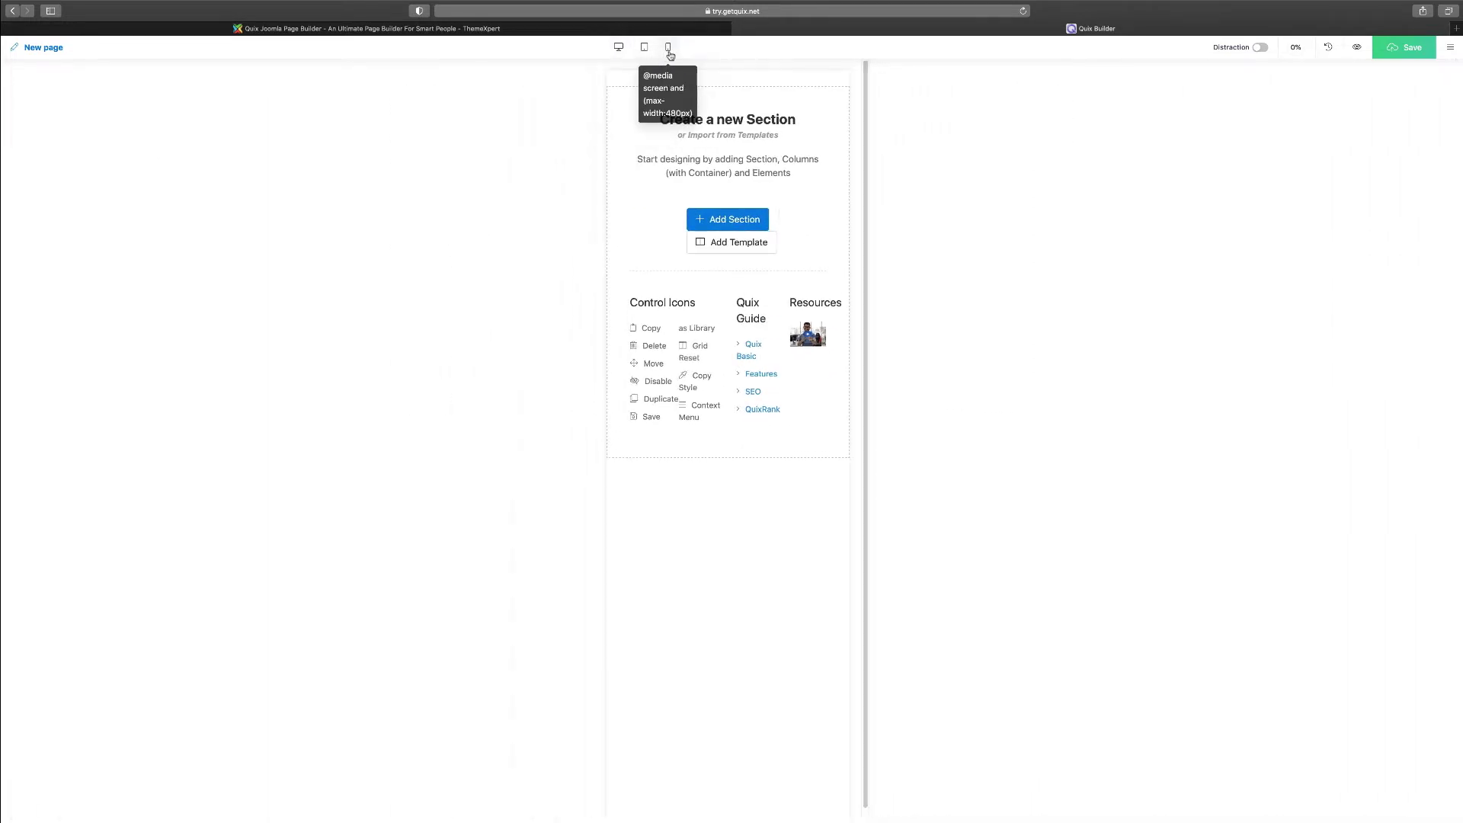
{"action": "left_click", "coordinate": [619, 48]}
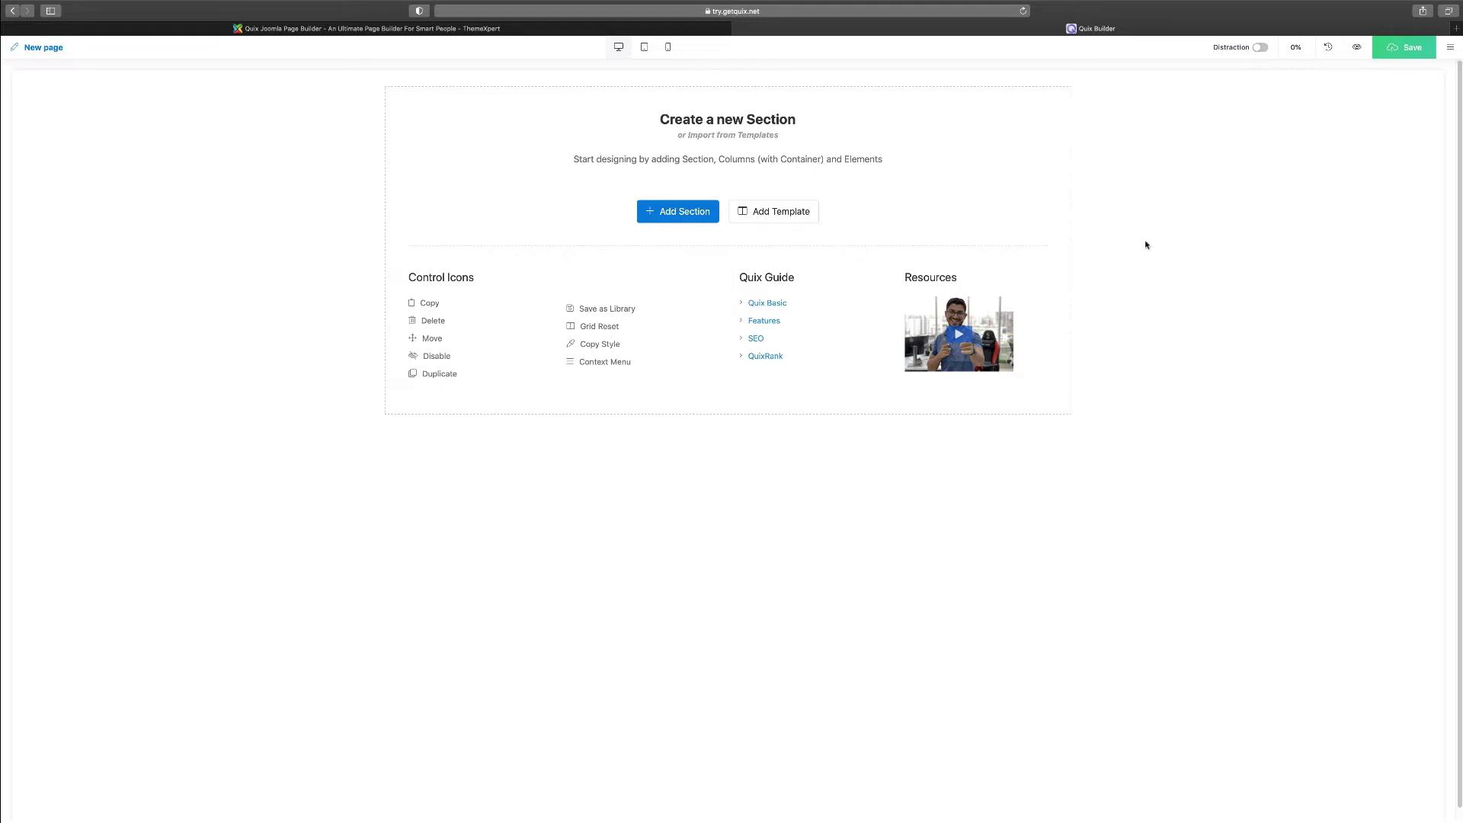
Open the page settings and review the available Status, Access and Language choices, keeping Published, Public and All.
{"action": "left_click", "coordinate": [1450, 48]}
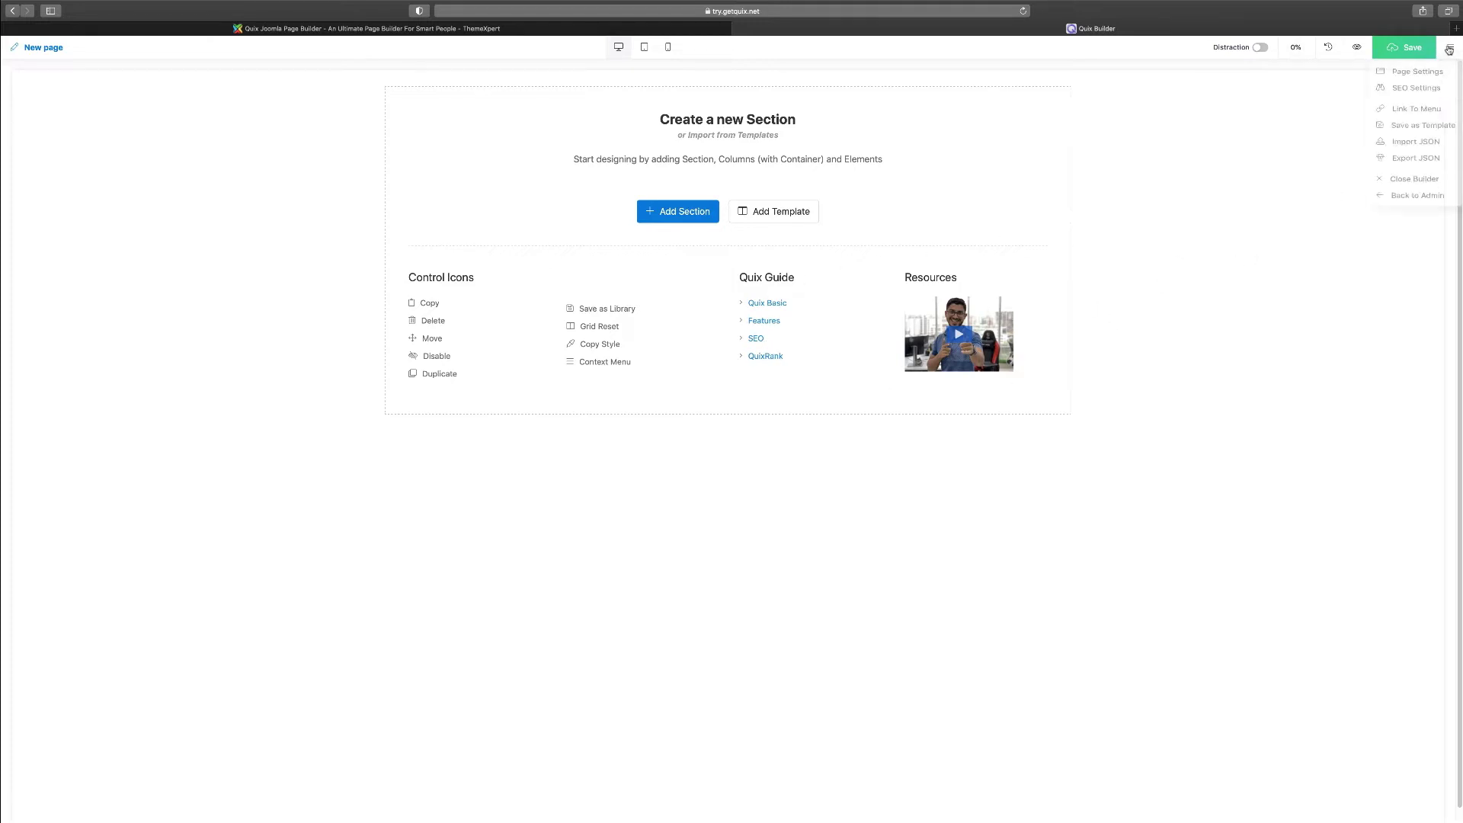
{"action": "left_click", "coordinate": [1418, 73]}
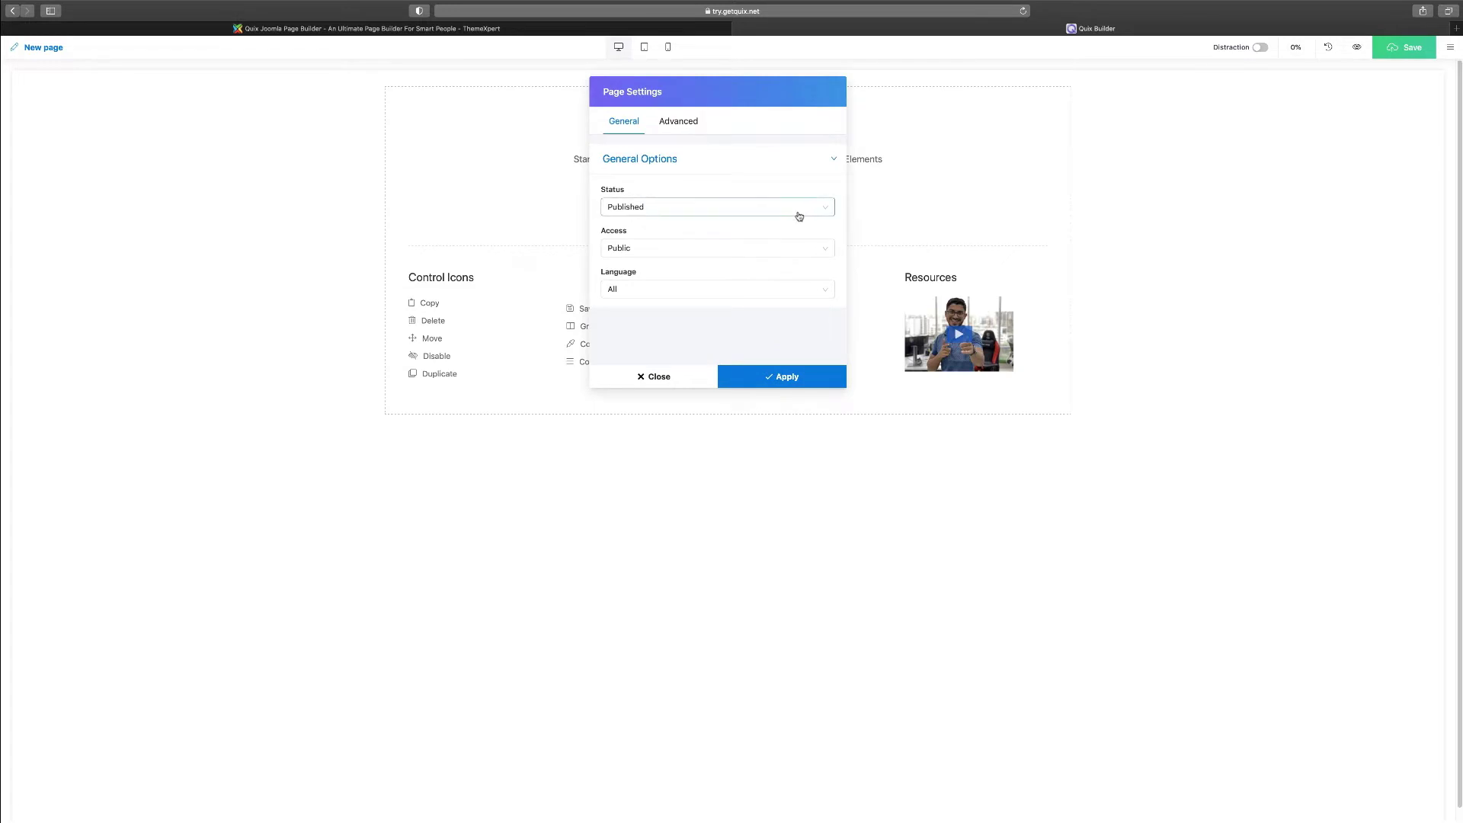
{"action": "left_click", "coordinate": [691, 213]}
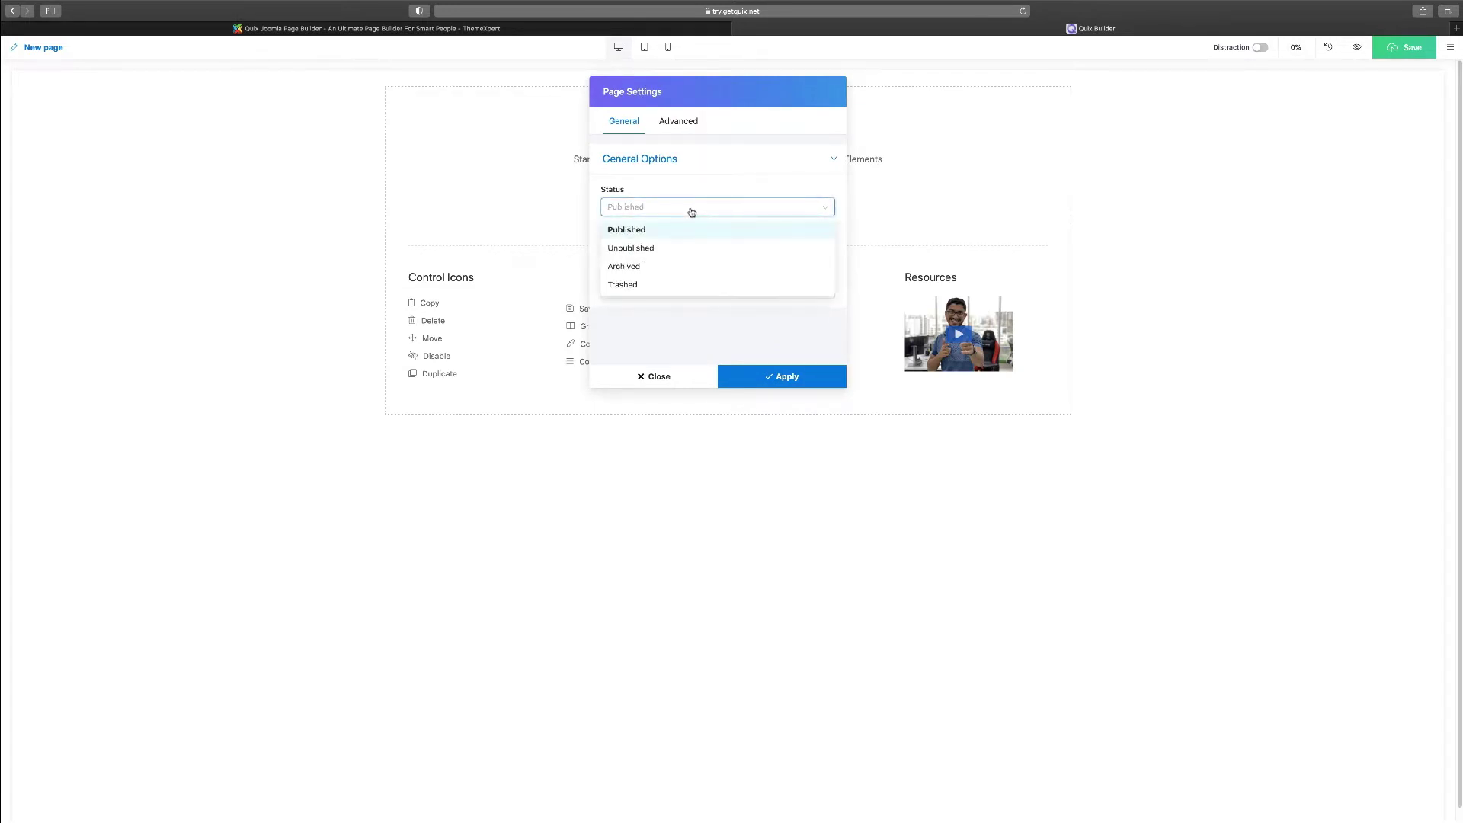
{"action": "left_click", "coordinate": [692, 230]}
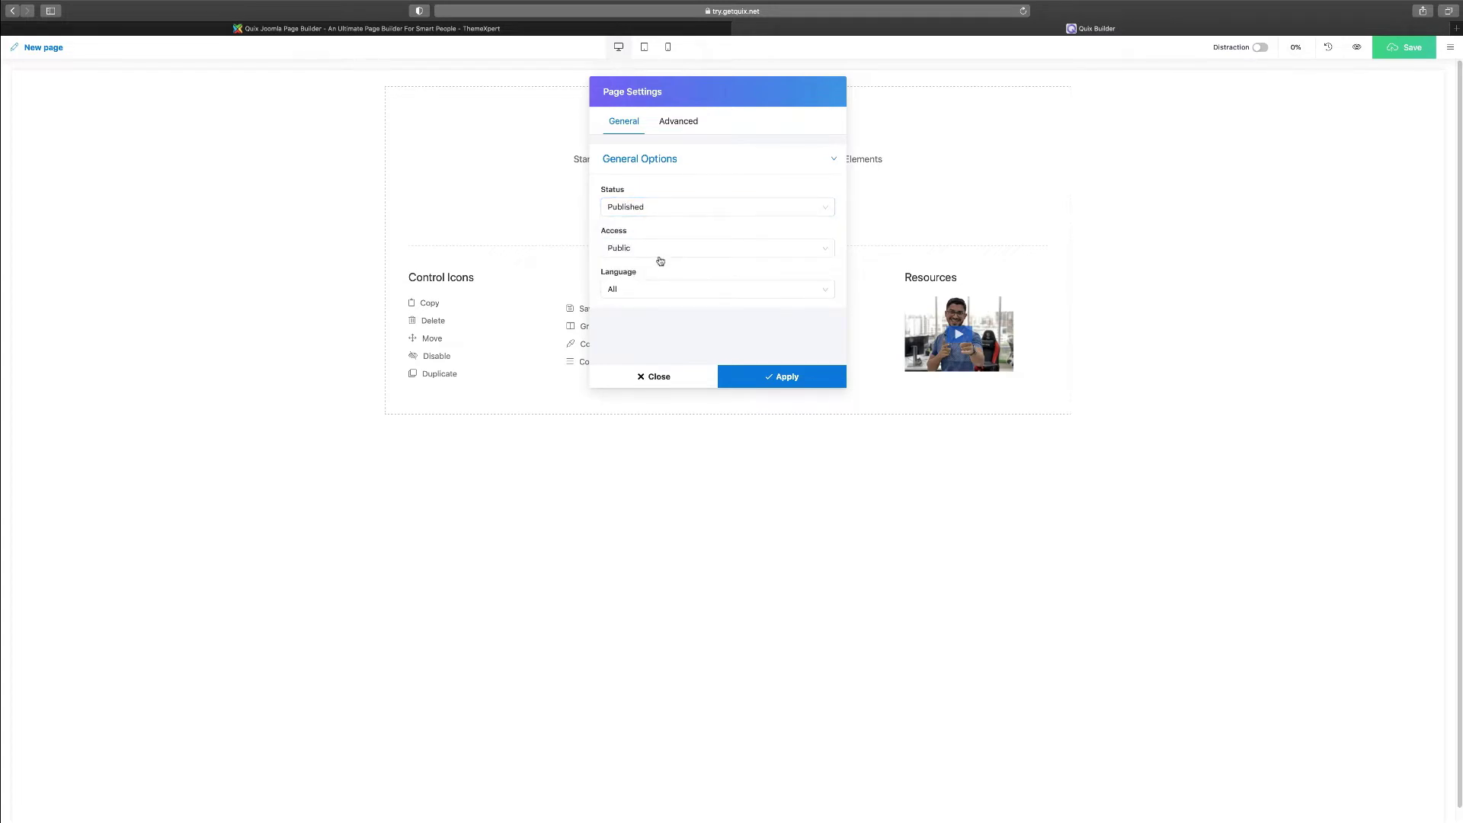
{"action": "left_click", "coordinate": [615, 249]}
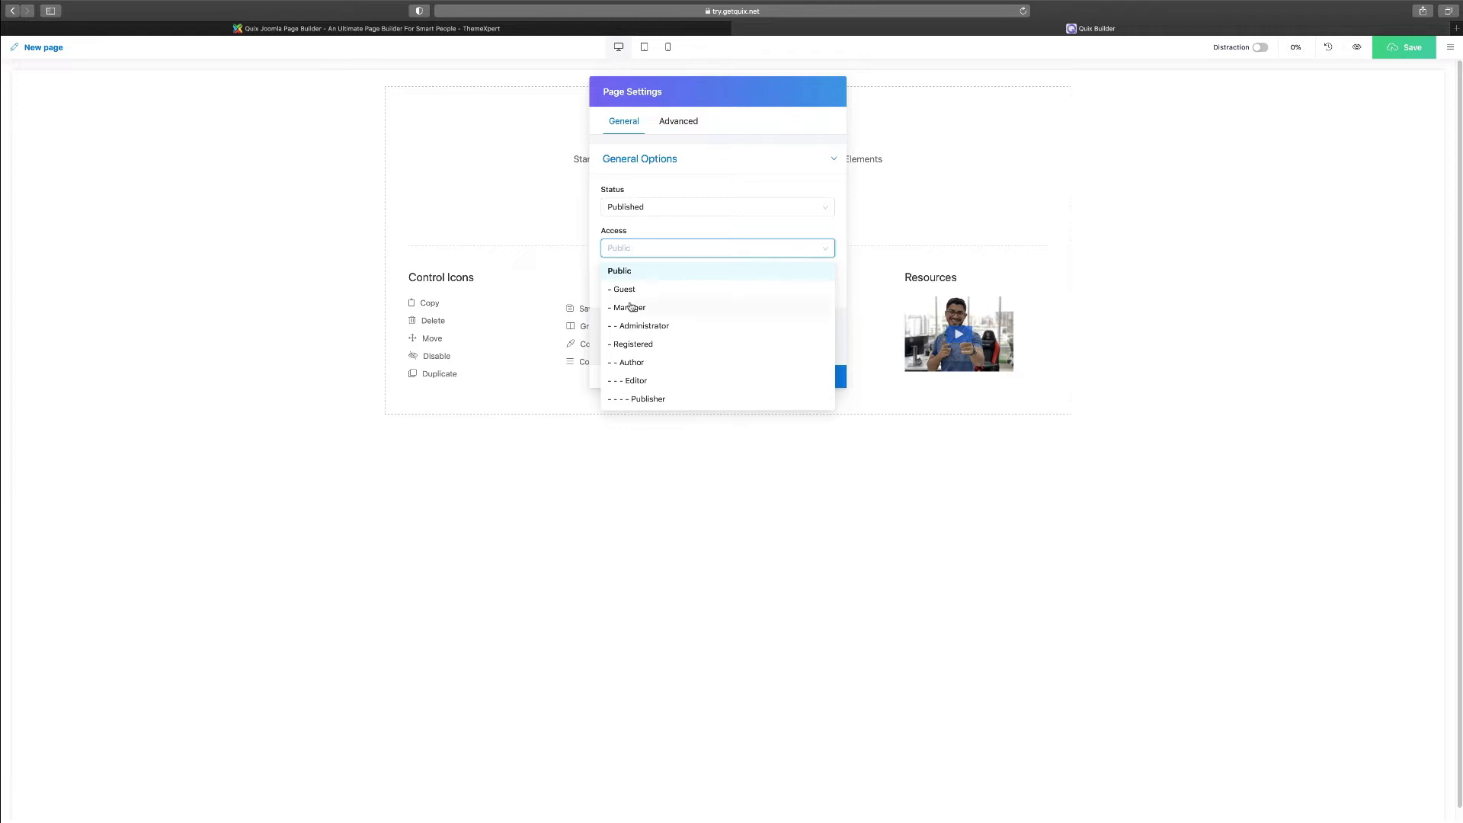
{"action": "scroll", "coordinate": [644, 347], "scroll_direction": "down", "scroll_amount": 2}
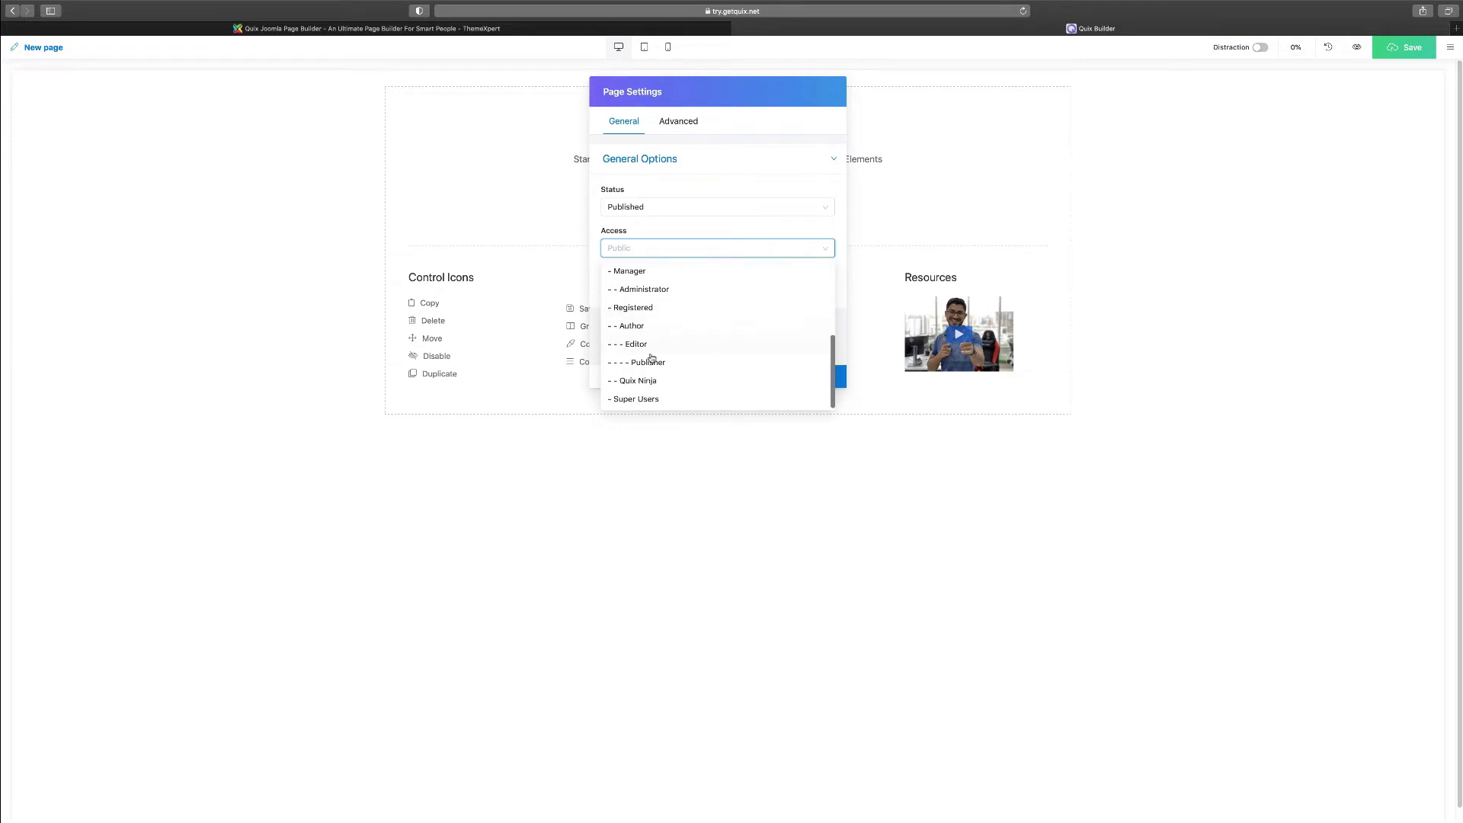
{"action": "left_click", "coordinate": [717, 230]}
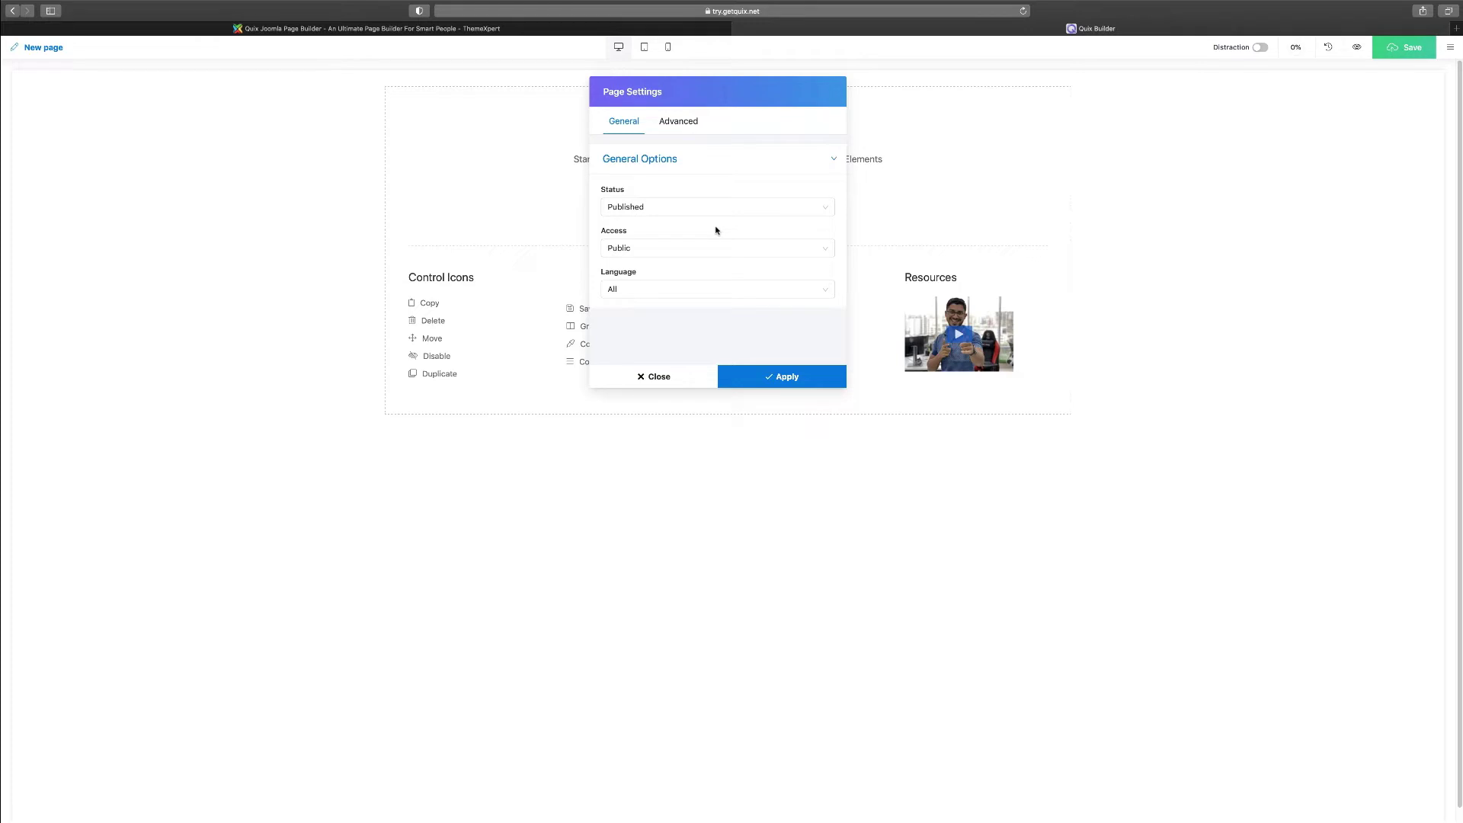
{"action": "left_click", "coordinate": [680, 293]}
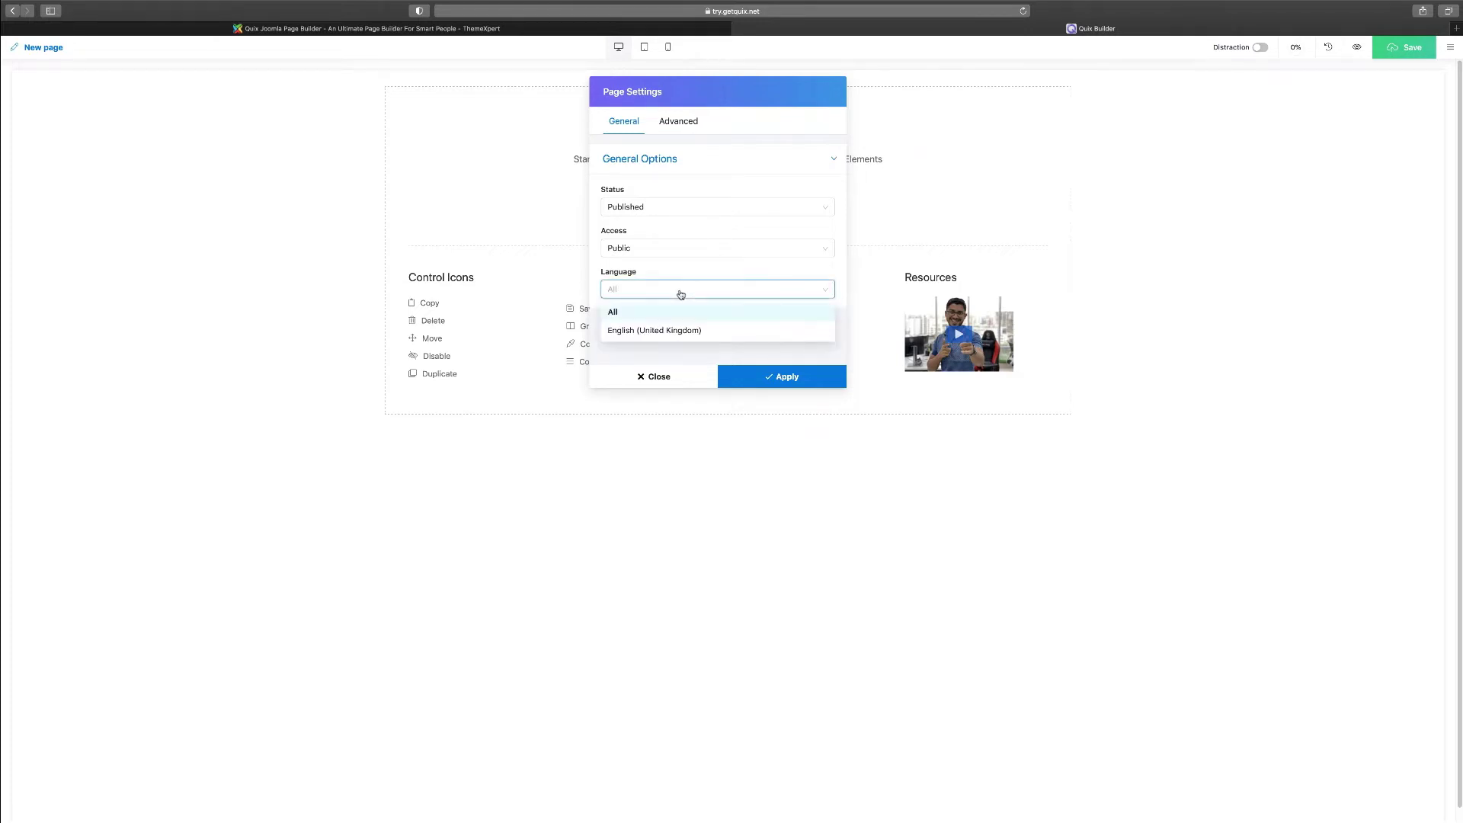
{"action": "left_click", "coordinate": [684, 278]}
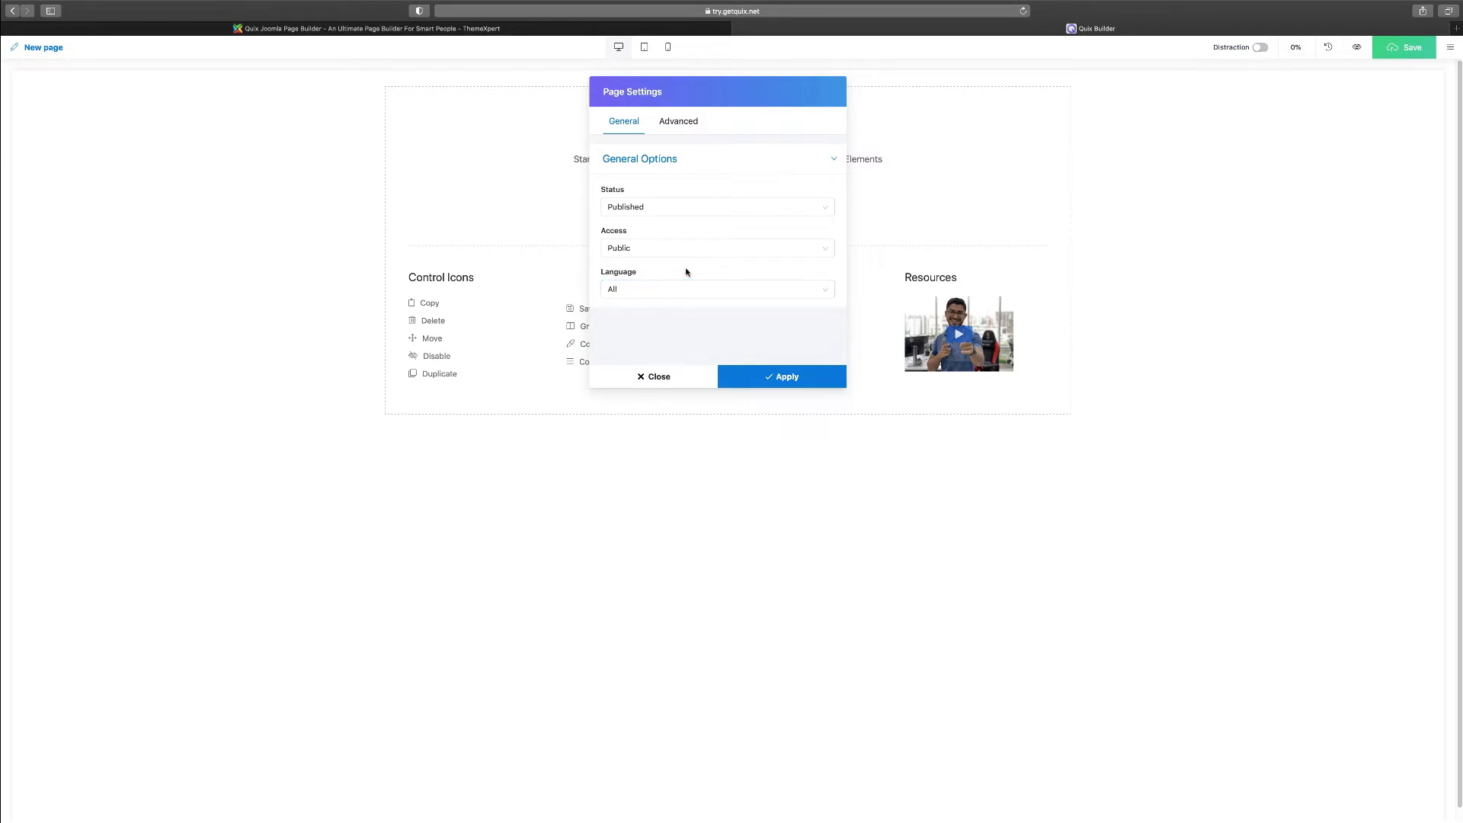
Check the custom CSS and custom JS fields in the advanced page settings and close the dialog.
{"action": "left_click", "coordinate": [690, 123]}
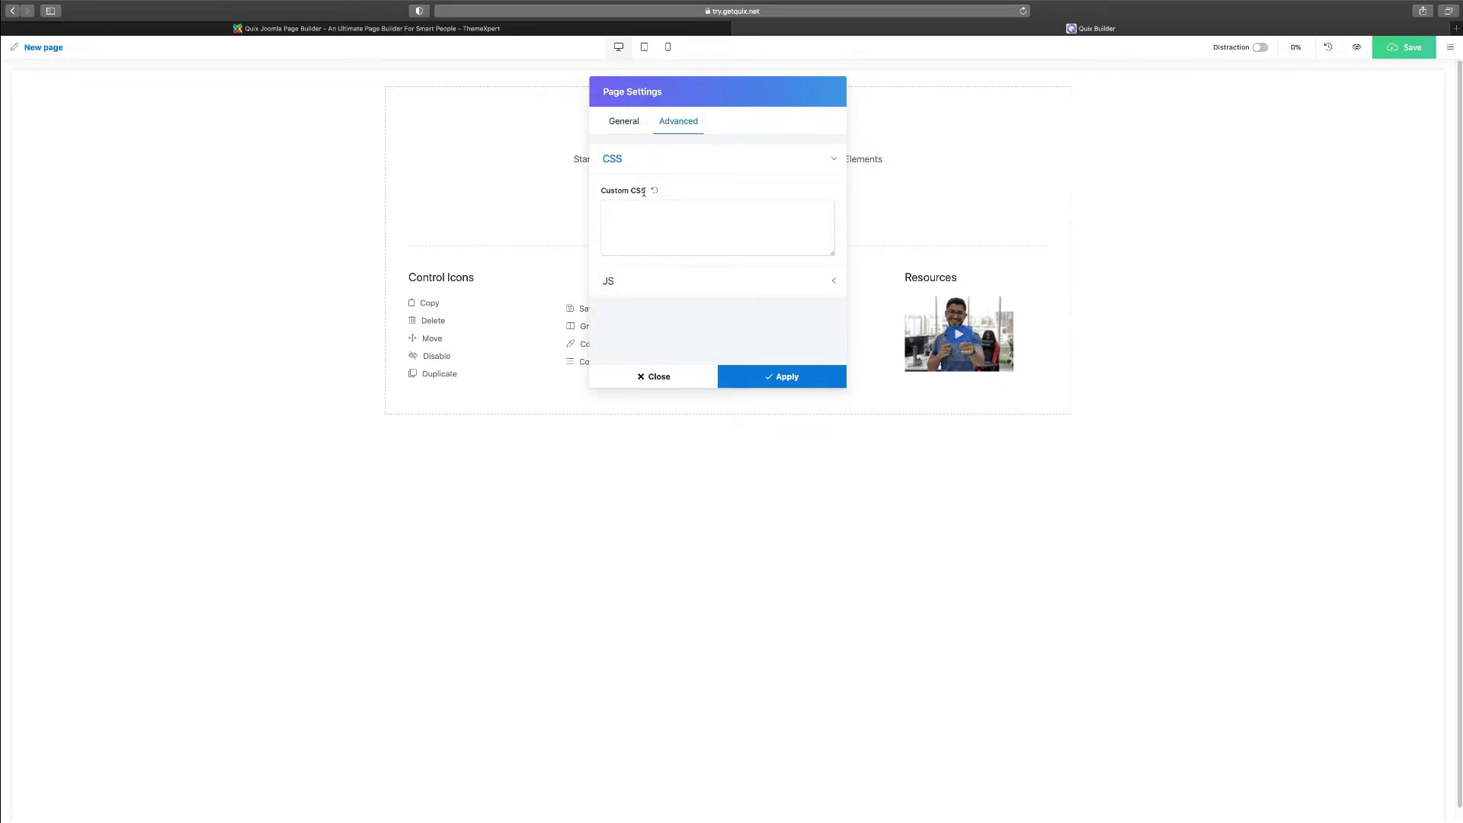
{"action": "left_click", "coordinate": [650, 282]}
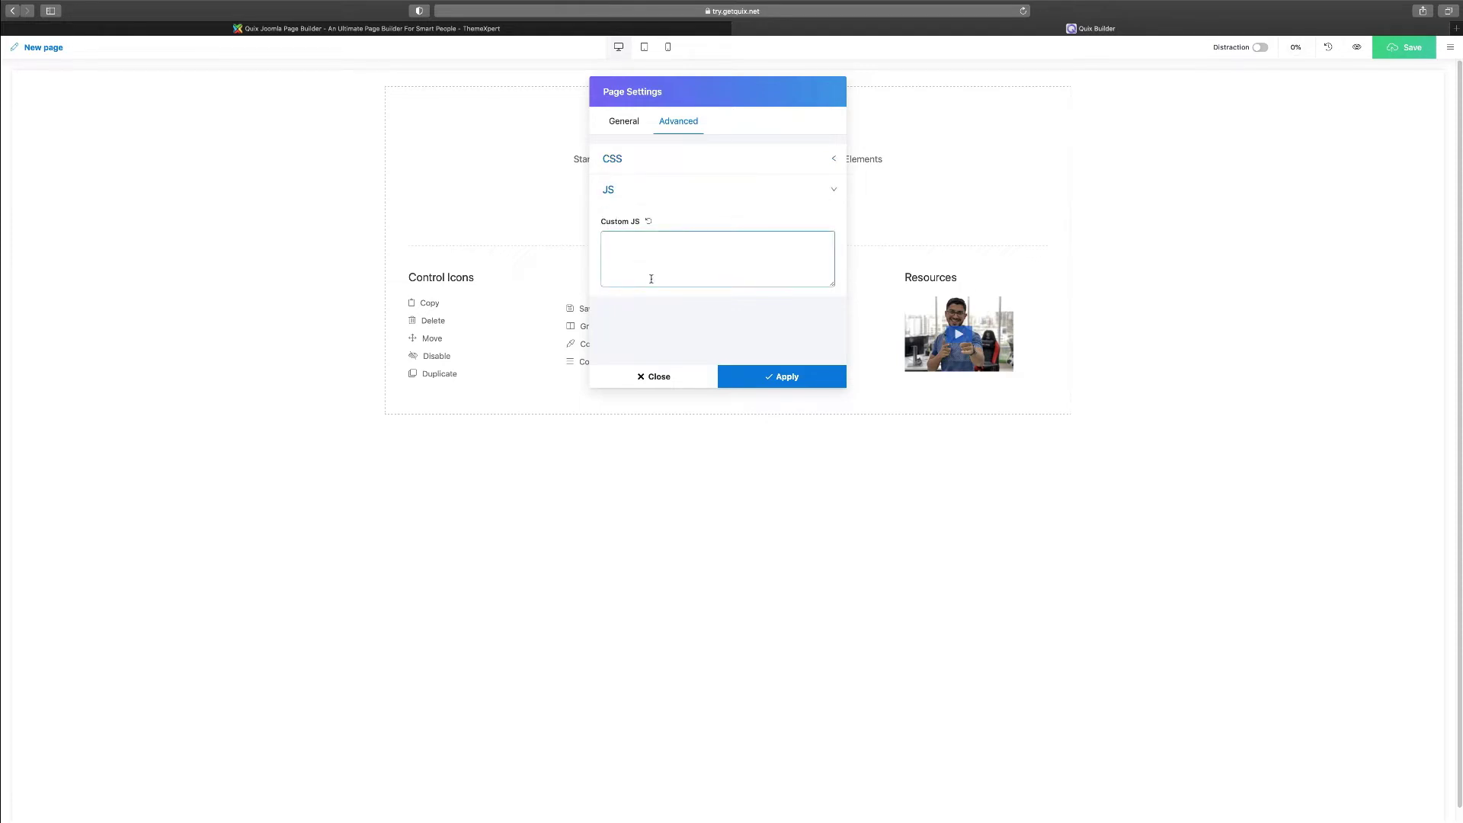
{"action": "left_click", "coordinate": [660, 381]}
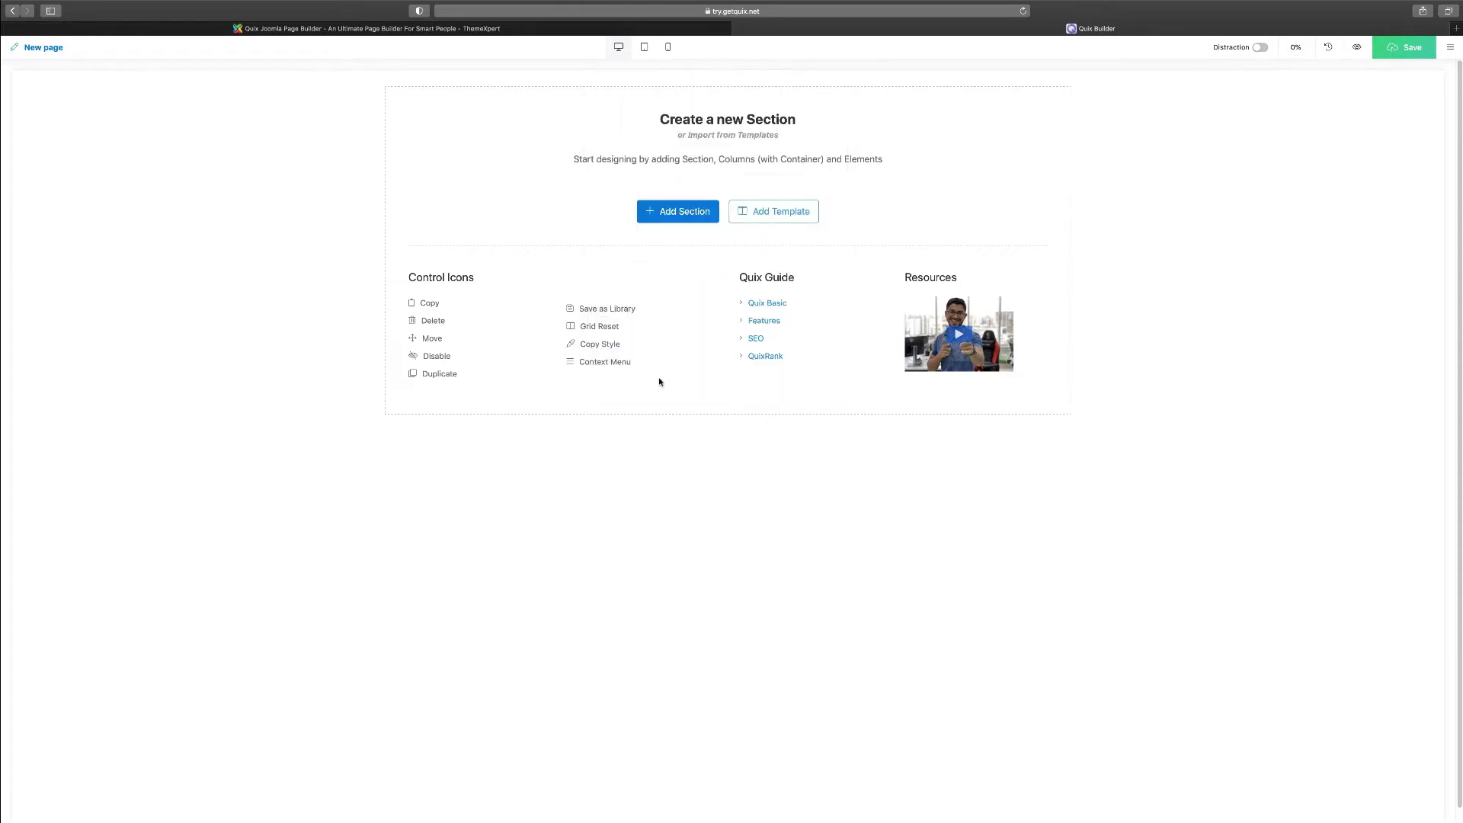
Open the SEO settings and examine the title, description, focus keywords, Twitter and Facebook fields without filling them in.
{"action": "left_click", "coordinate": [1451, 53]}
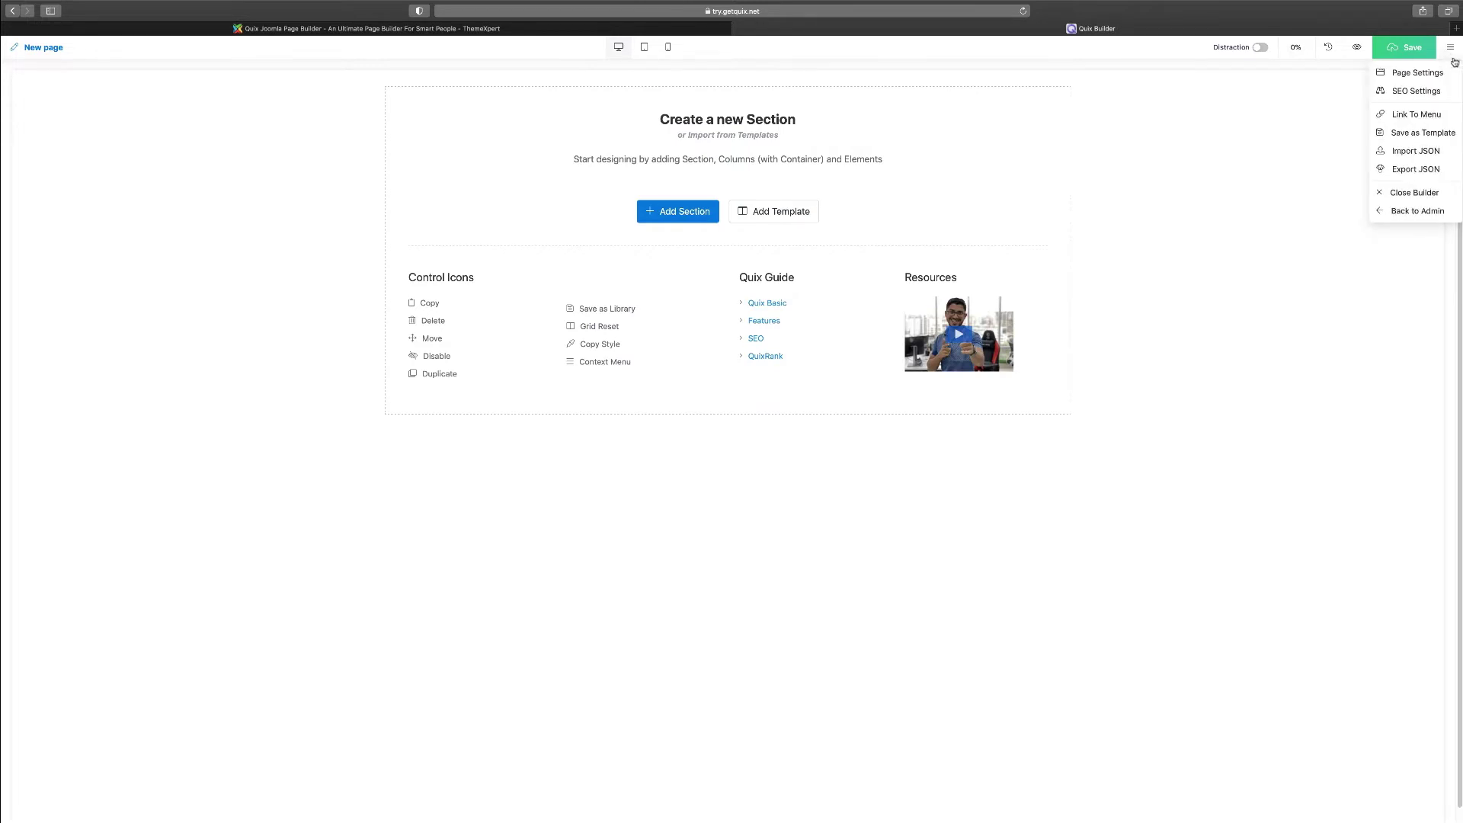
{"action": "left_click", "coordinate": [1416, 91]}
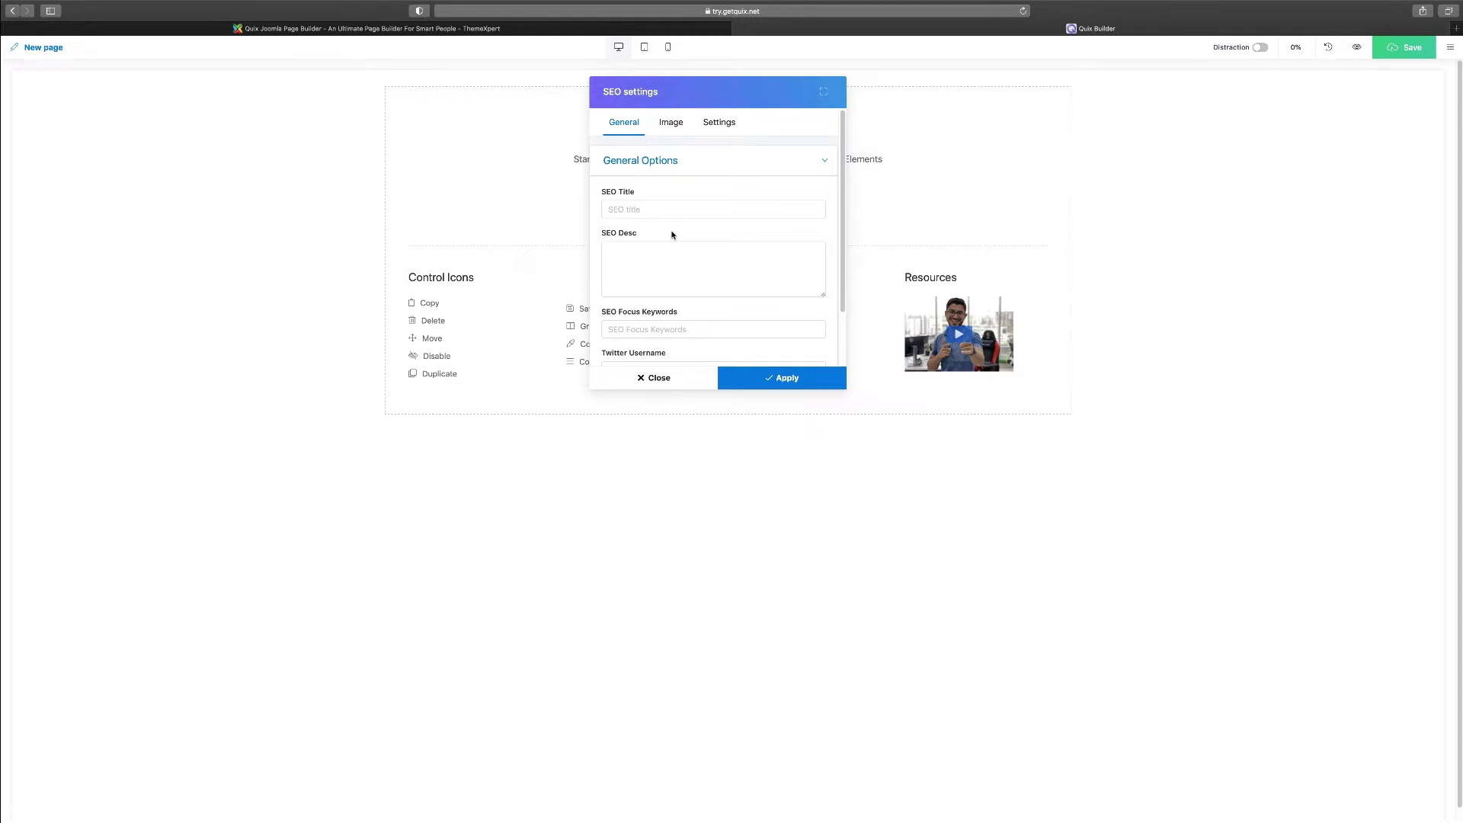
{"action": "left_click", "coordinate": [673, 209]}
{"action": "left_click", "coordinate": [640, 261]}
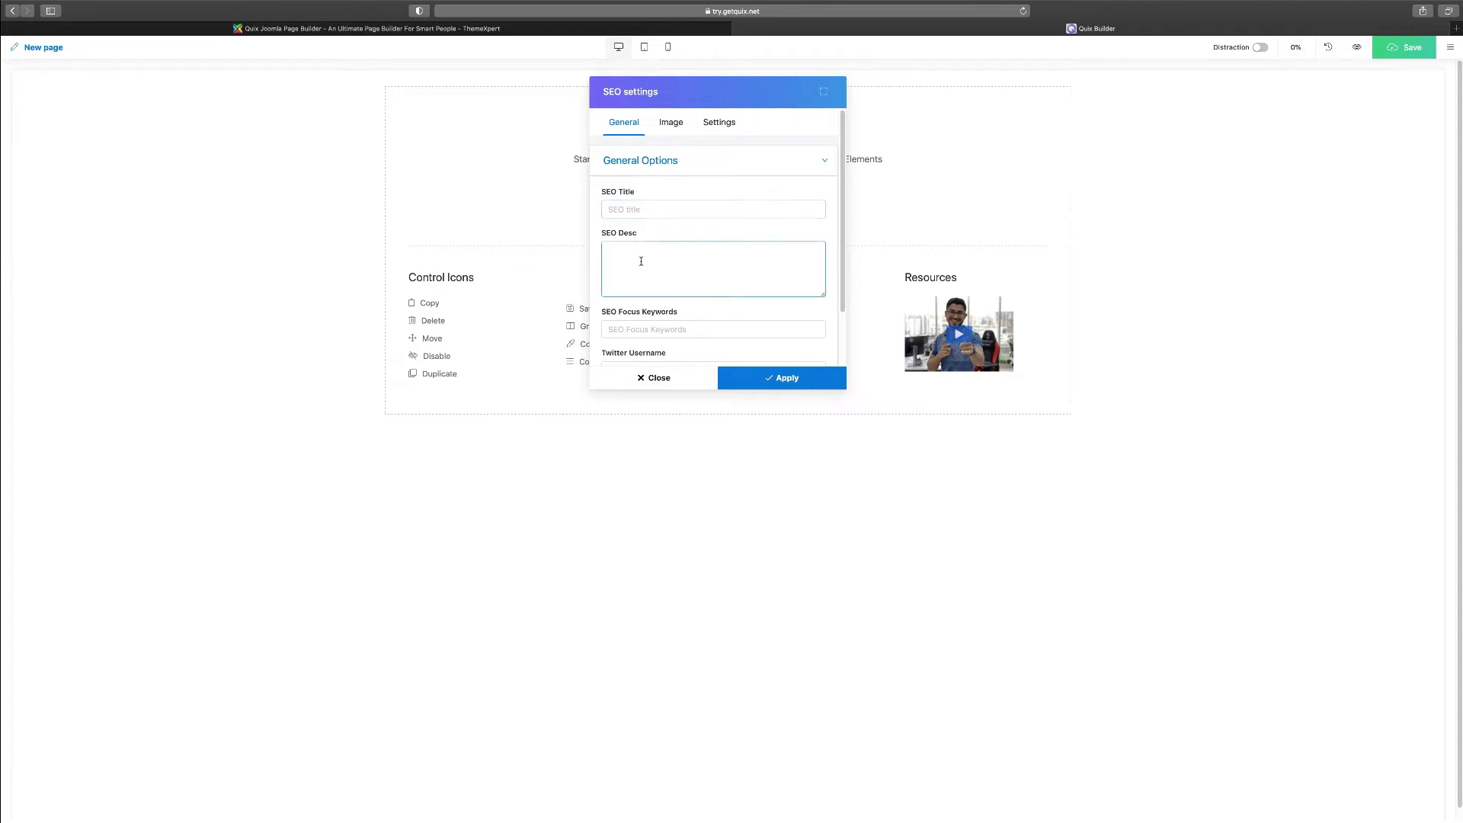
{"action": "key", "text": "Tab"}
{"action": "scroll", "coordinate": [642, 261], "scroll_direction": "down", "scroll_amount": 2}
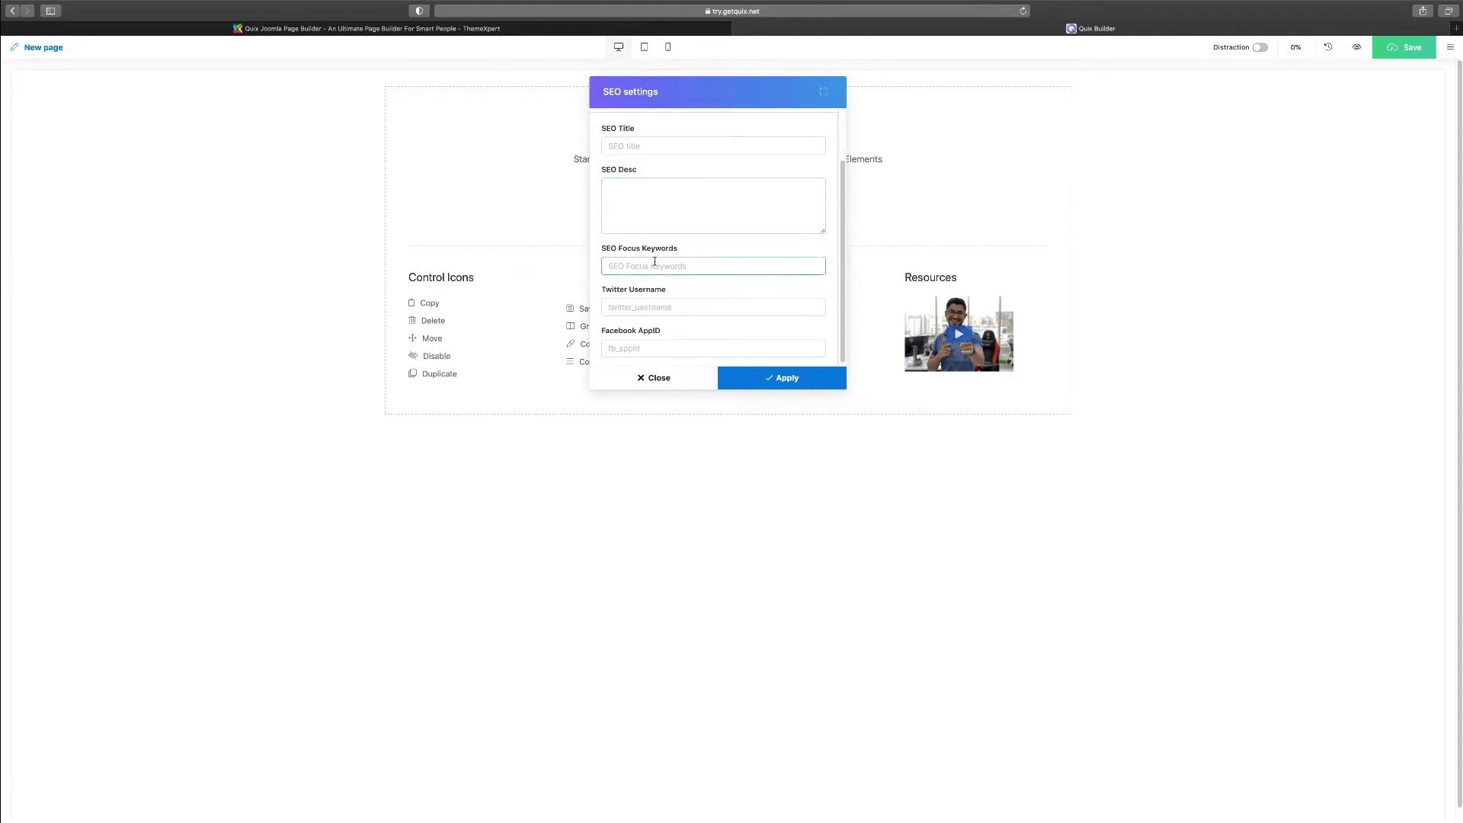
{"action": "left_click", "coordinate": [656, 305]}
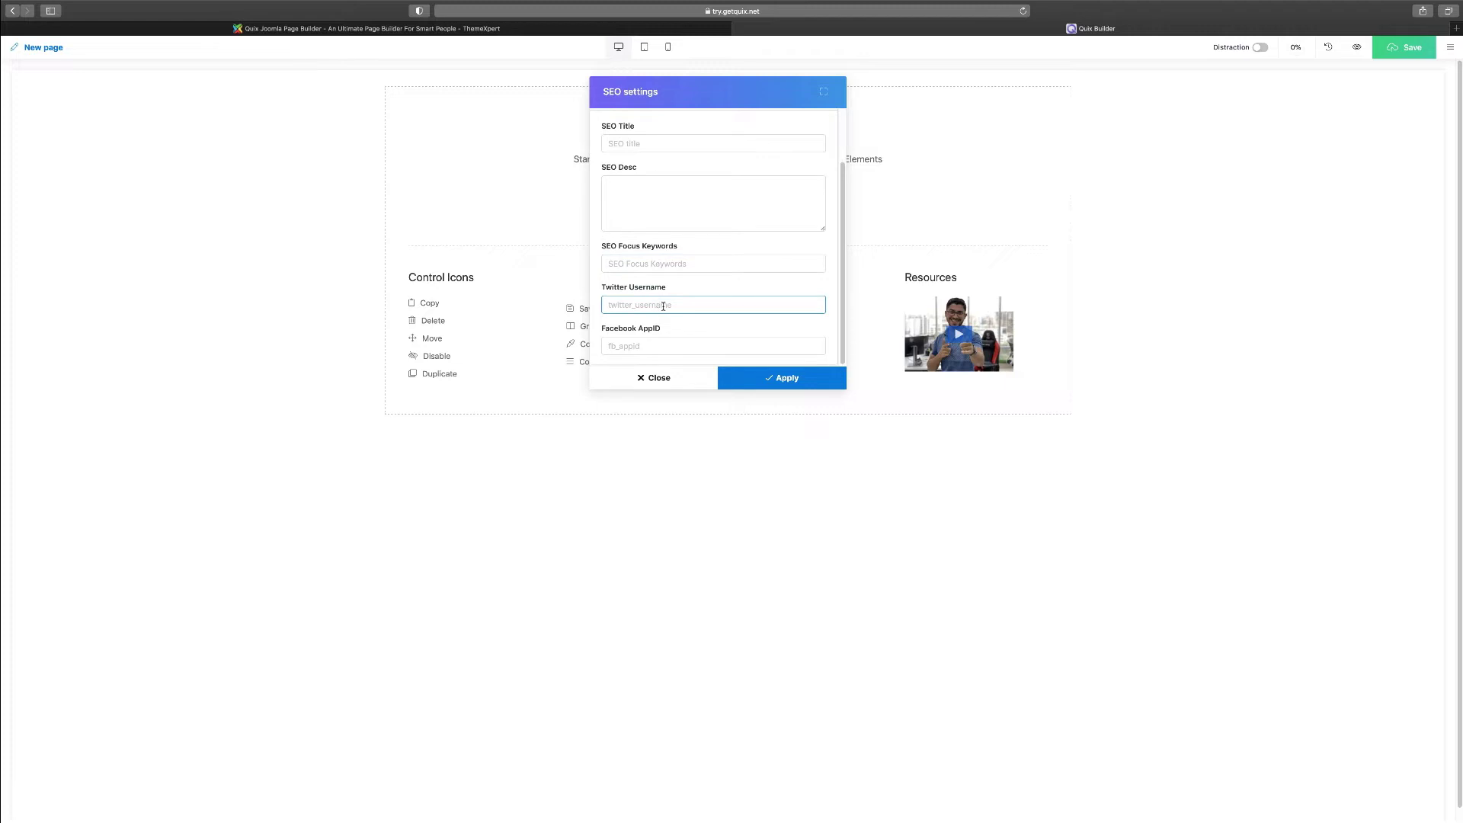
{"action": "scroll", "coordinate": [666, 305], "scroll_direction": "up", "scroll_amount": 2}
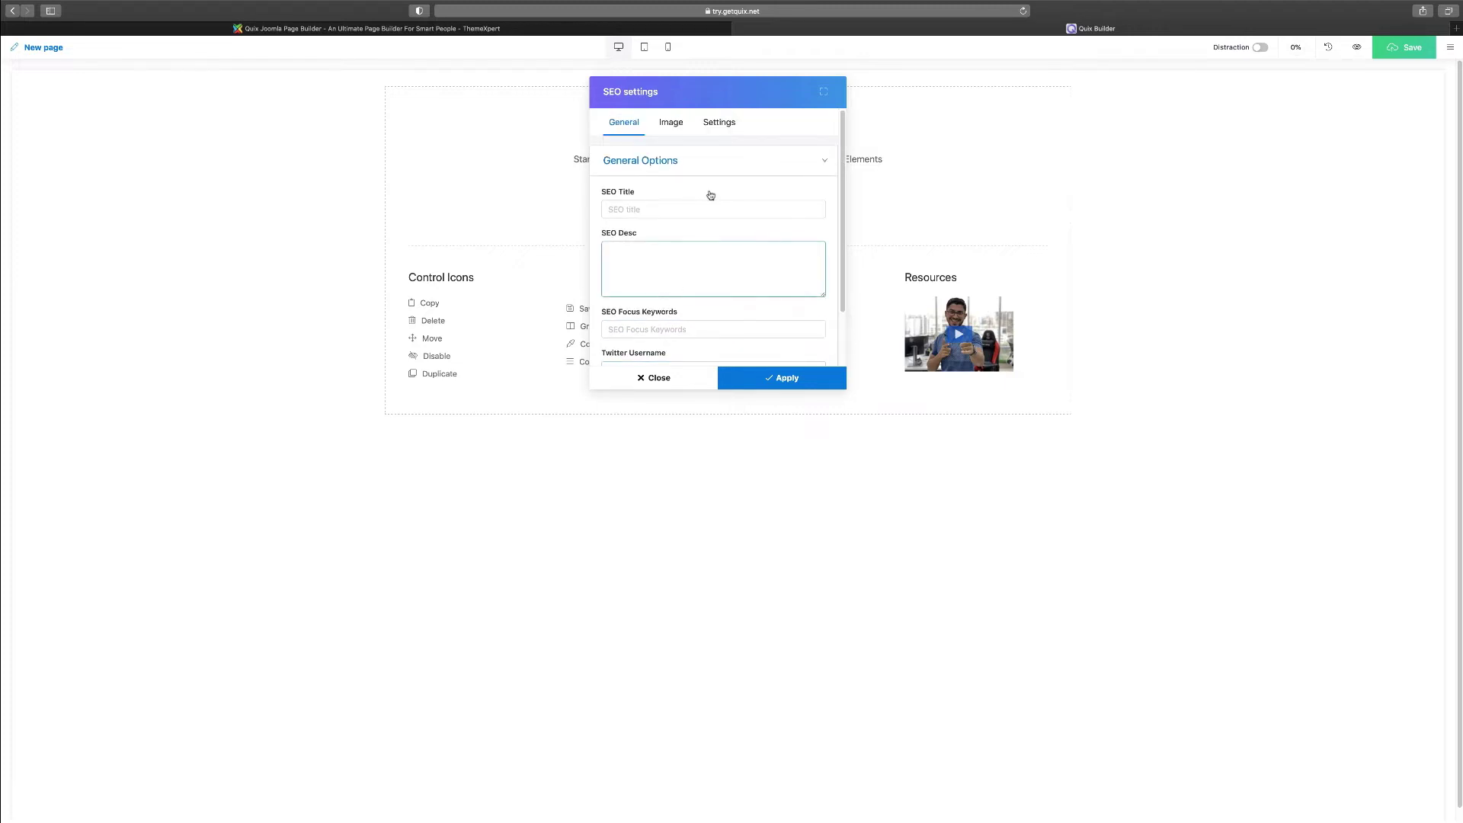
Review the SEO intro image and the OpenGraph and Twitter card options, and close the SEO settings.
{"action": "left_click", "coordinate": [671, 122]}
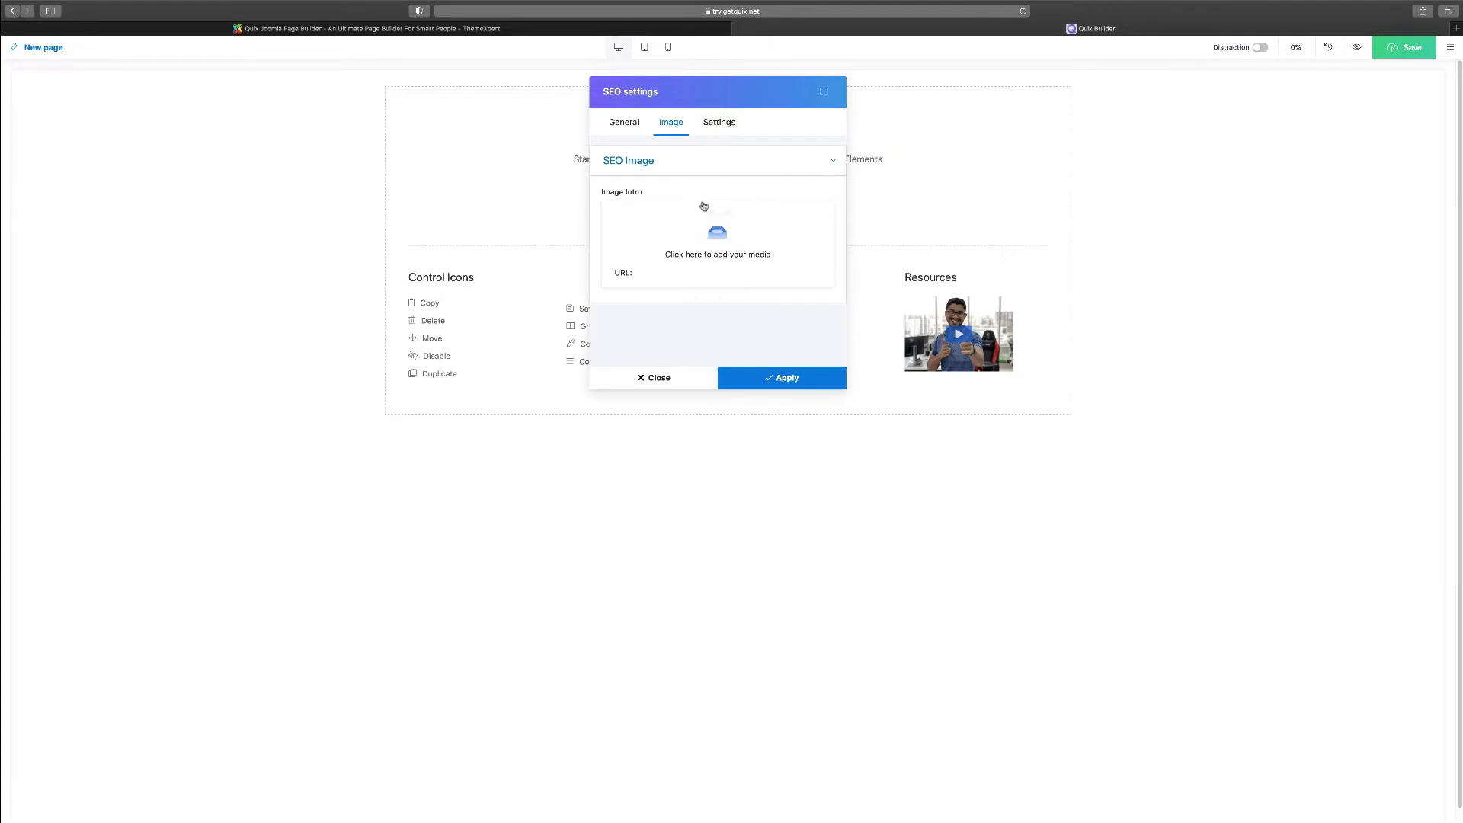
{"action": "left_click", "coordinate": [730, 124]}
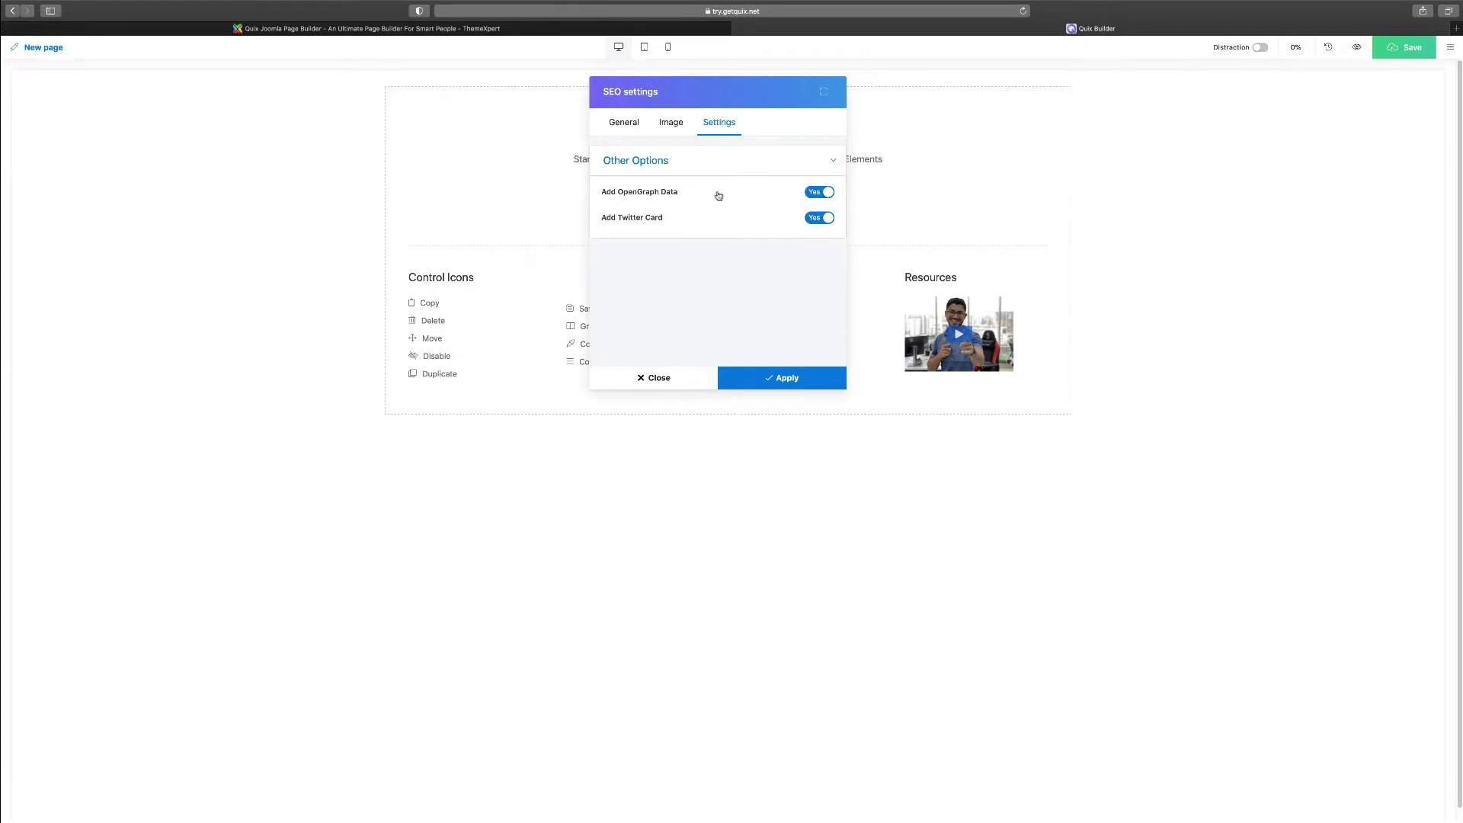
{"action": "left_click", "coordinate": [625, 126]}
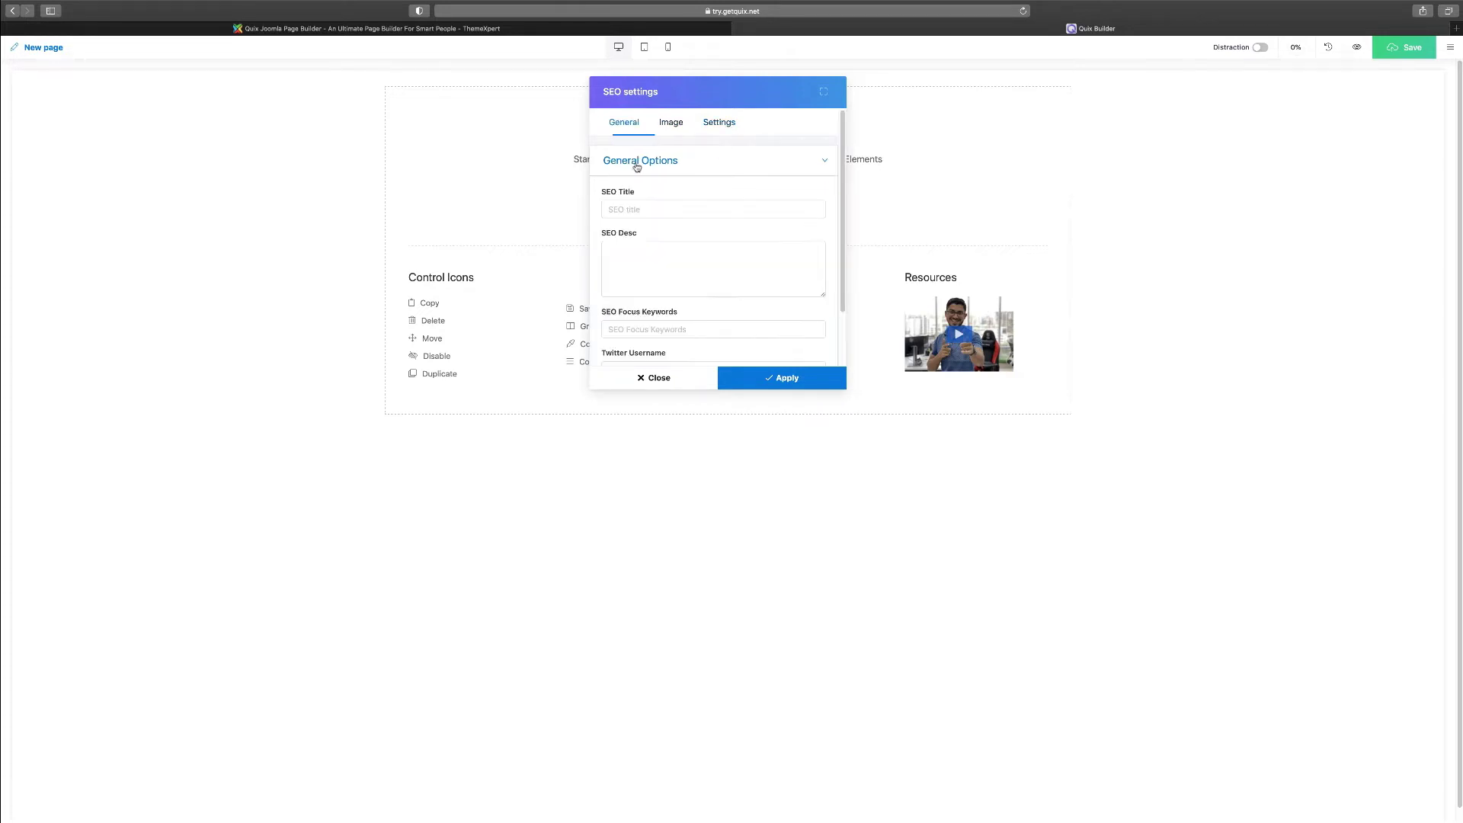
{"action": "left_click", "coordinate": [675, 377]}
Open the link-to-menu settings, check the title, alias, menu and parent item fields, and close them without creating a menu item.
{"action": "left_click", "coordinate": [1452, 48]}
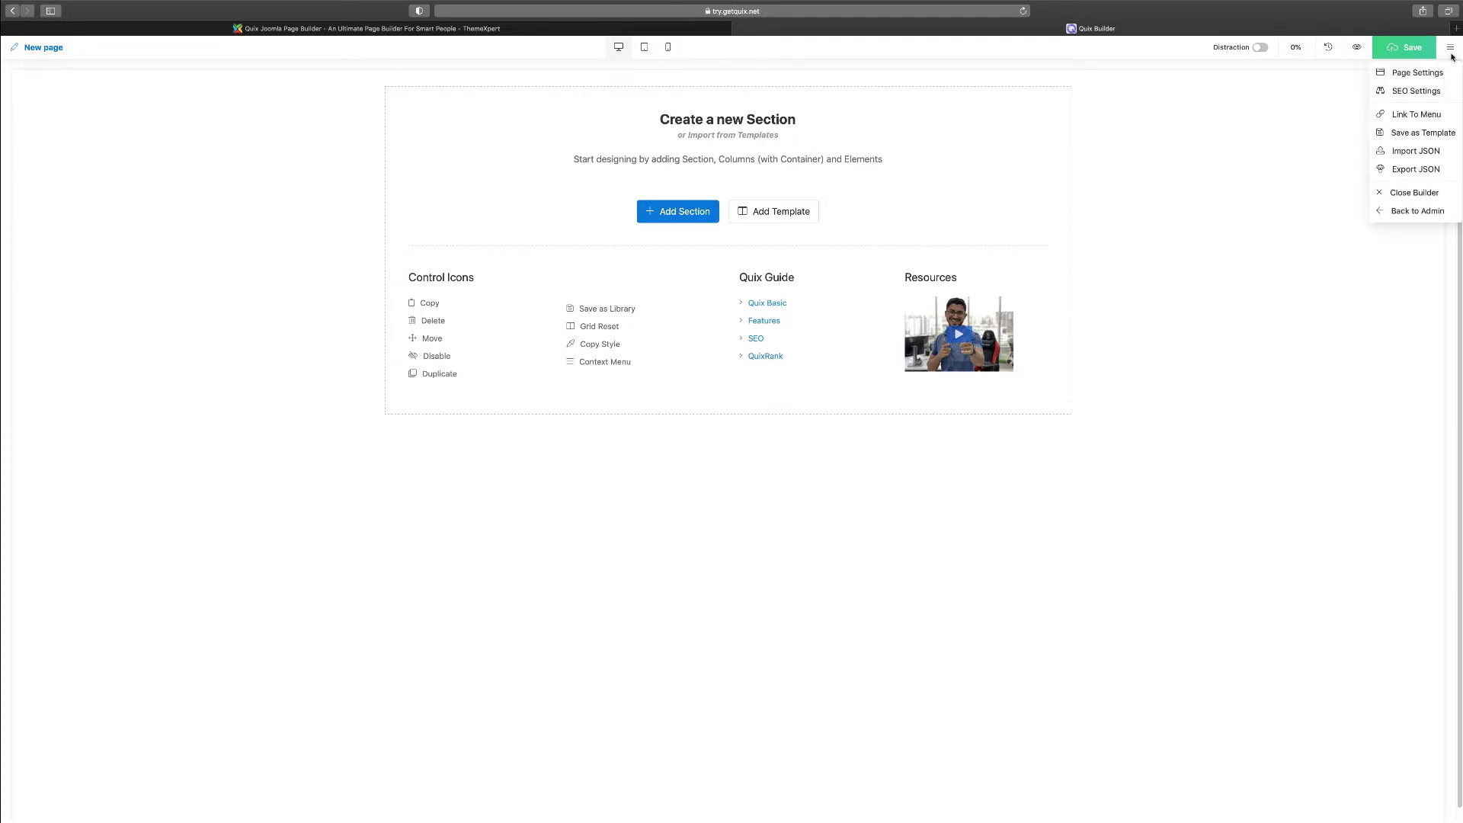
{"action": "left_click", "coordinate": [1416, 115]}
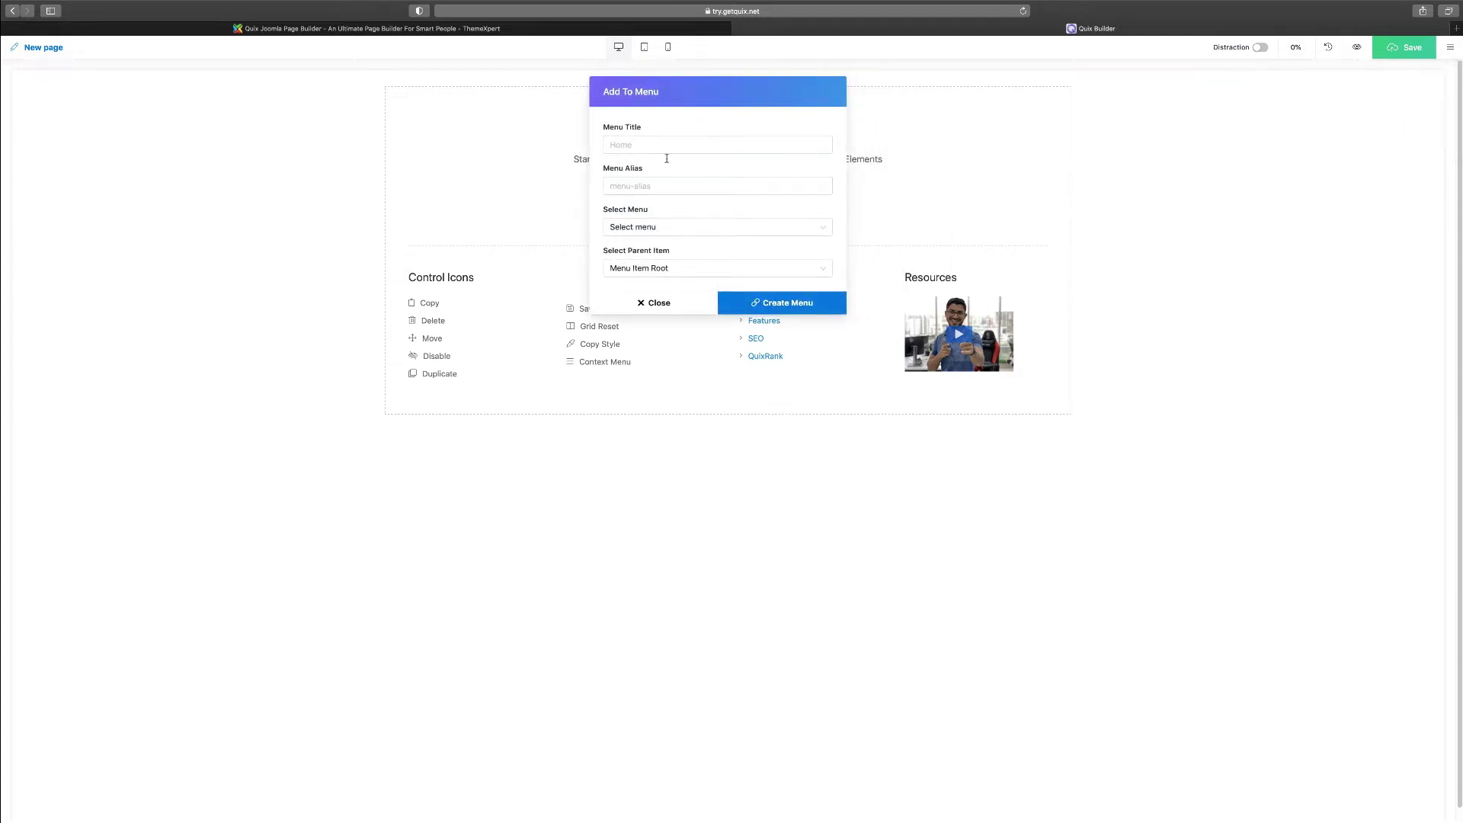
{"action": "left_click", "coordinate": [683, 184]}
{"action": "left_click", "coordinate": [689, 146]}
{"action": "left_click", "coordinate": [680, 185]}
{"action": "left_click", "coordinate": [653, 227]}
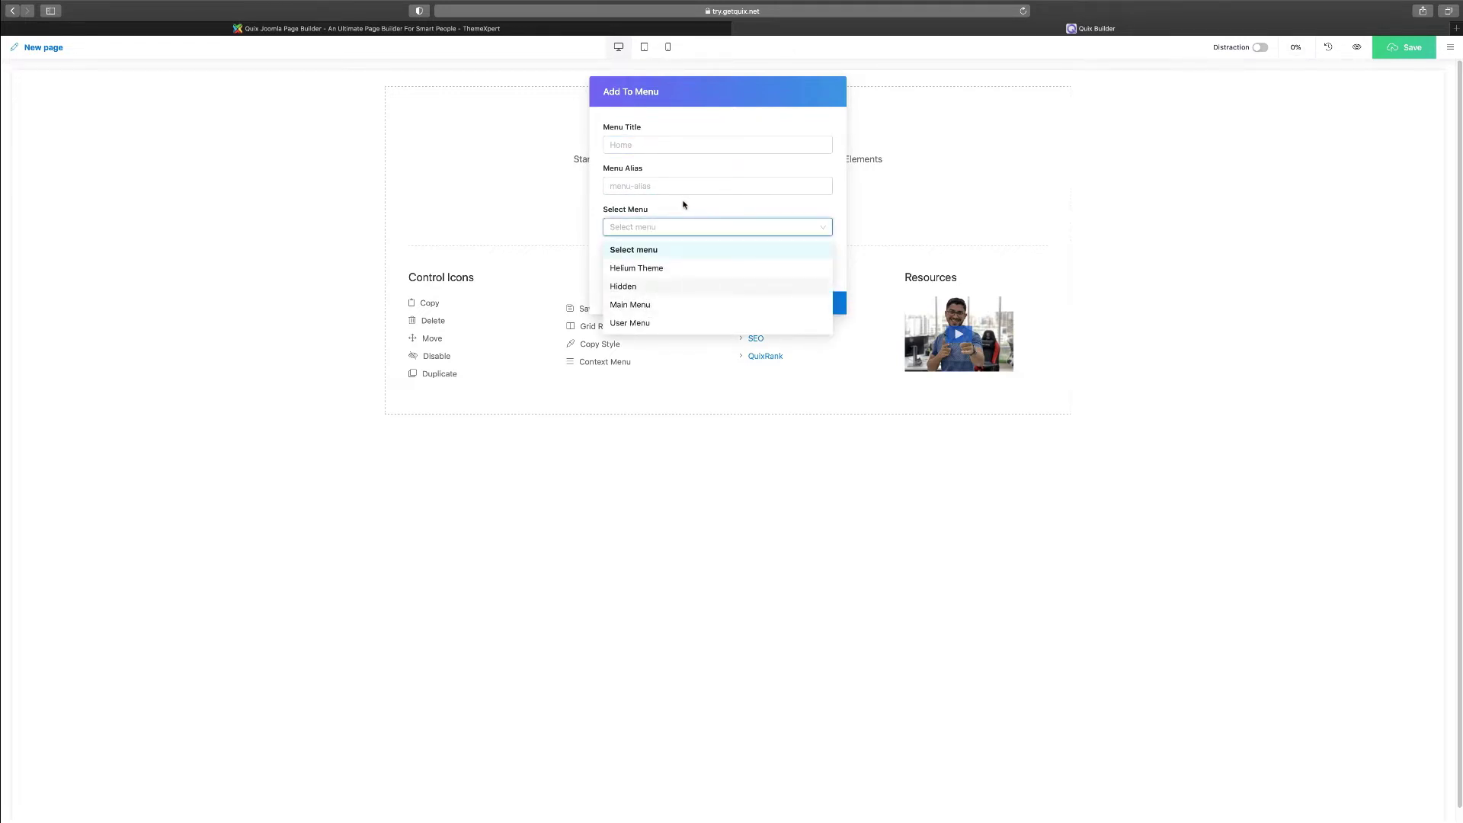
{"action": "left_click", "coordinate": [665, 203]}
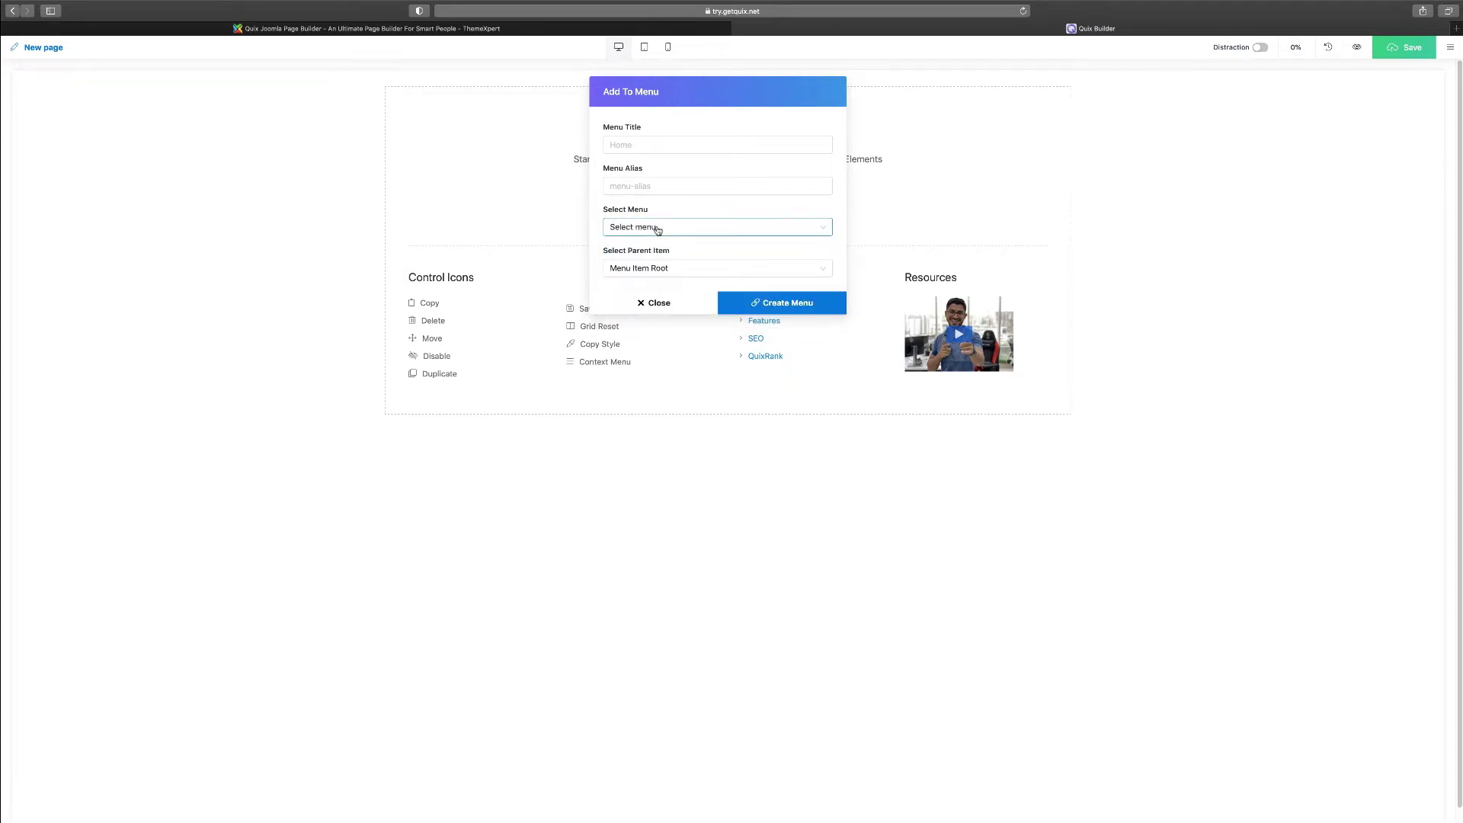
{"action": "left_click", "coordinate": [655, 304]}
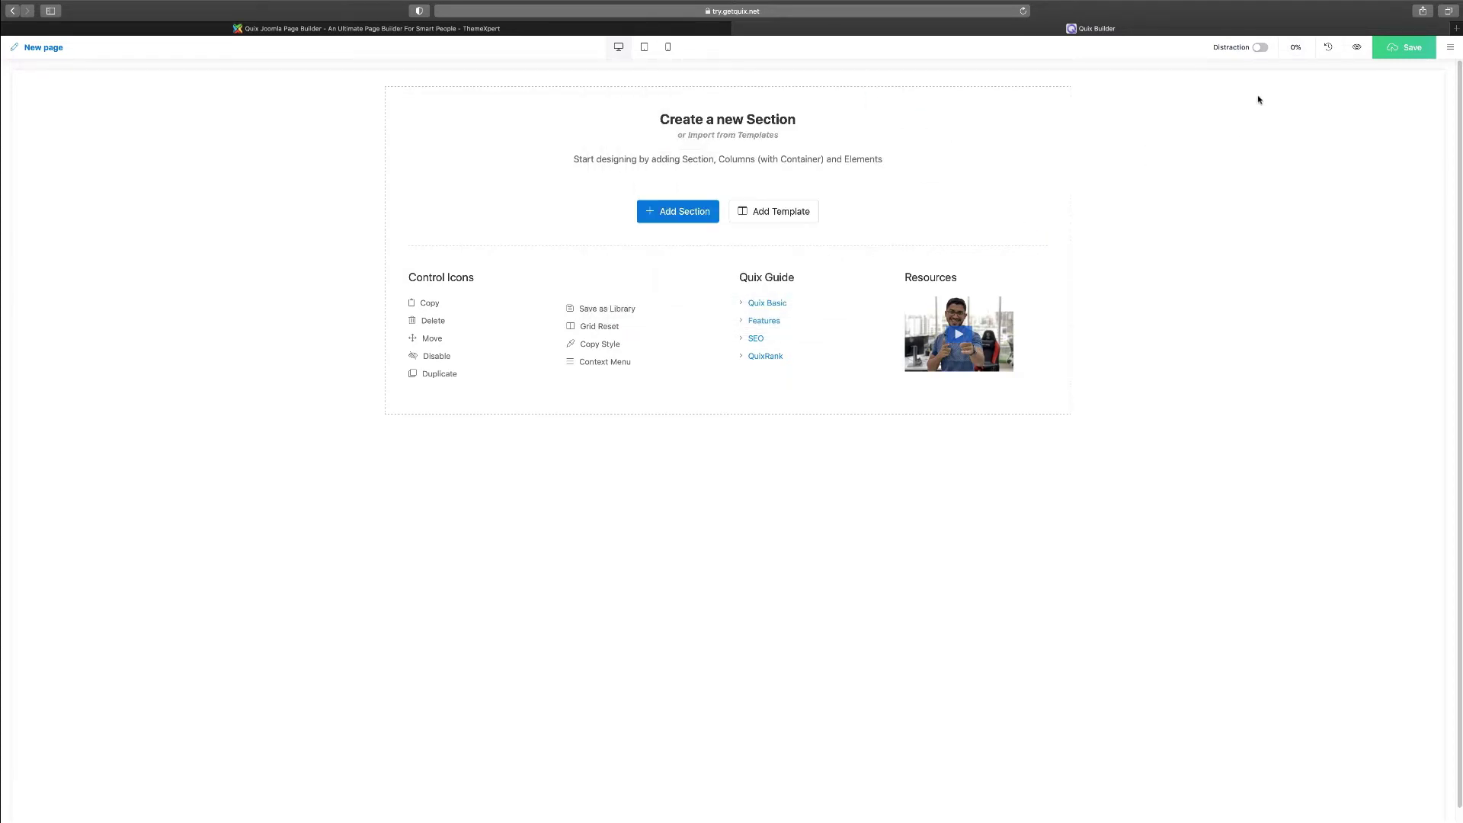
Open the option for saving the page as a template, check its name field, and close it without saving.
{"action": "left_click", "coordinate": [1452, 50]}
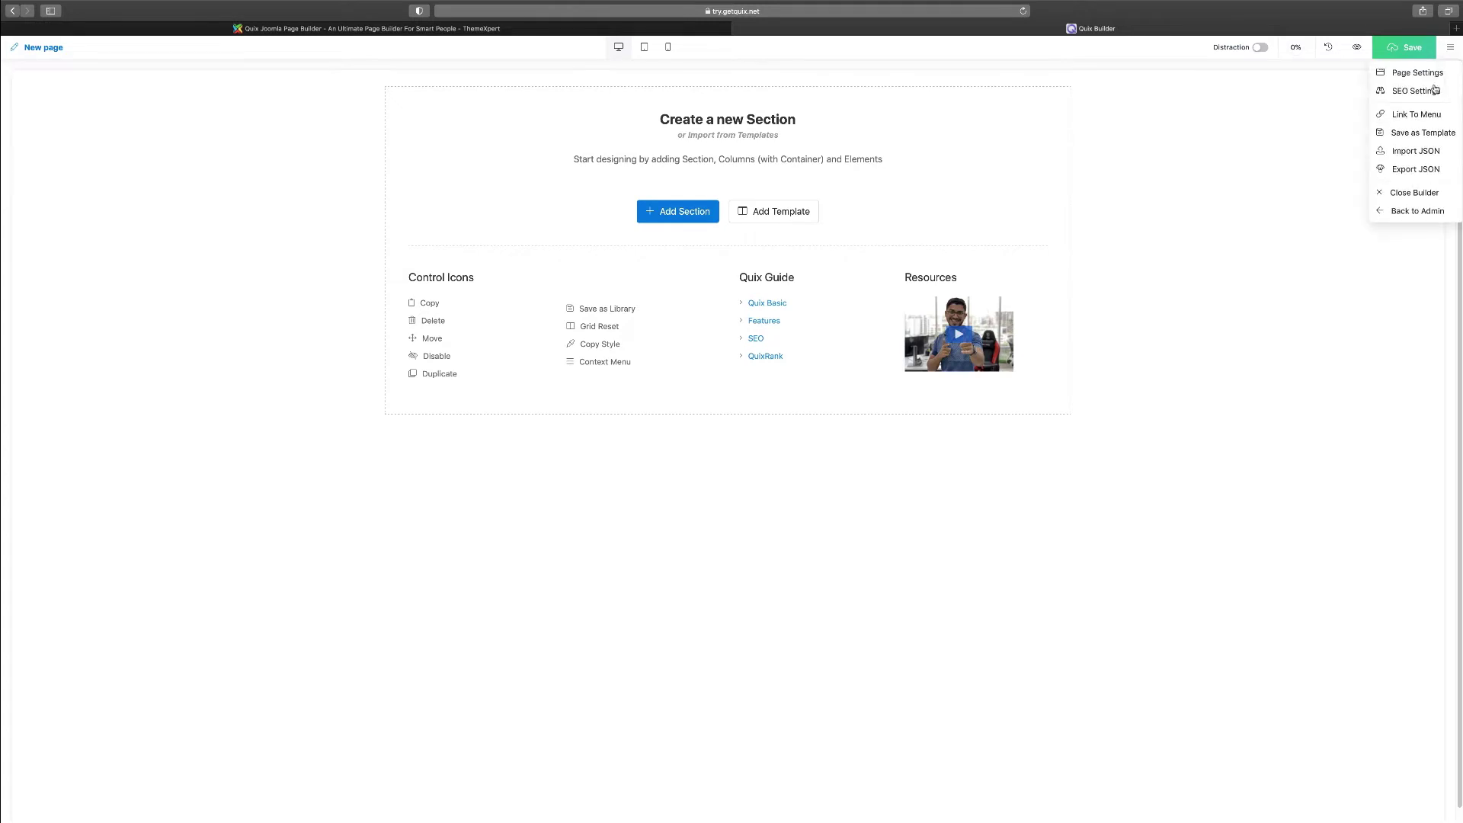
{"action": "left_click", "coordinate": [1412, 134]}
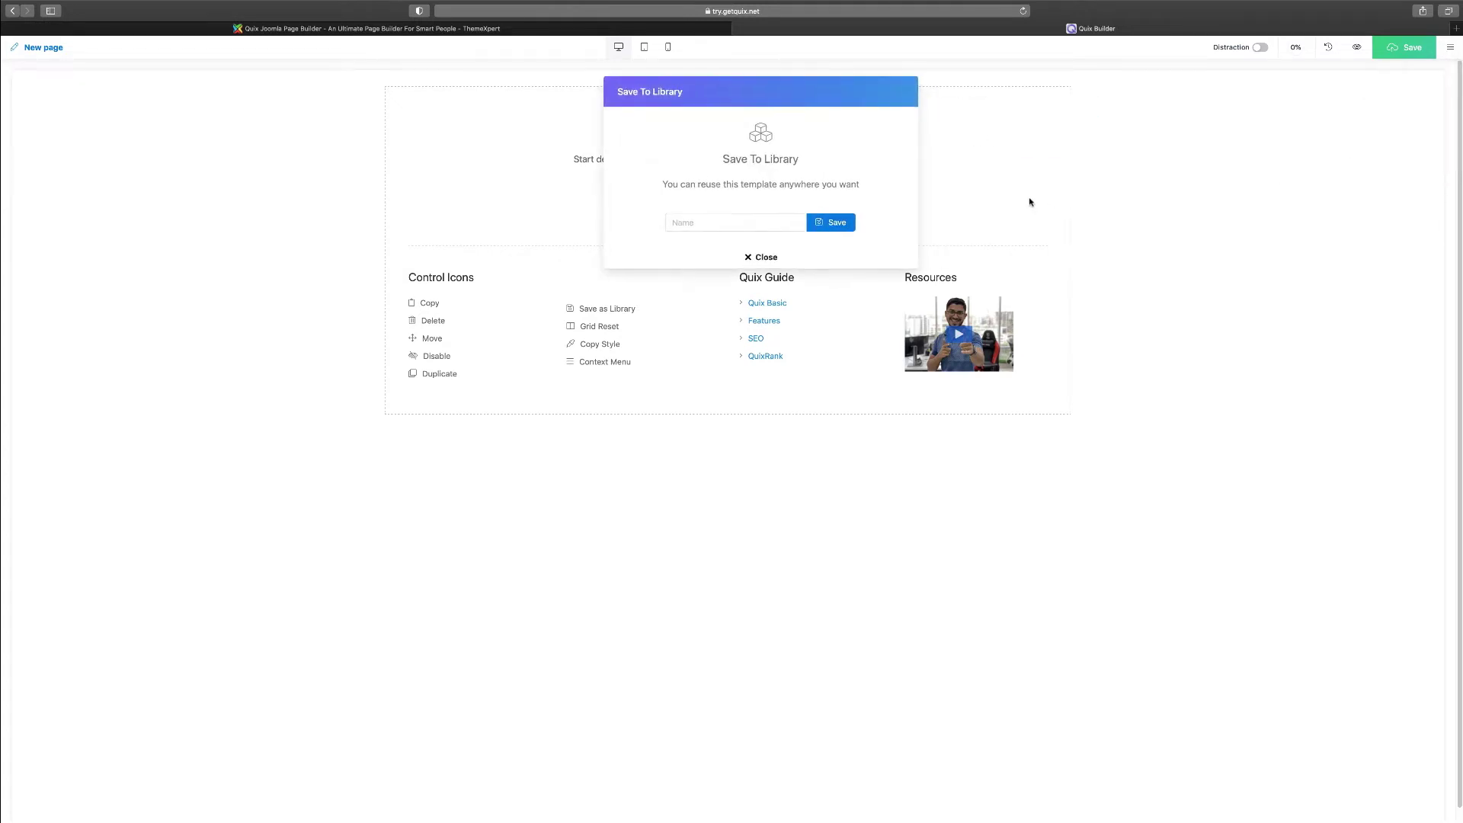
{"action": "left_click", "coordinate": [727, 222]}
{"action": "left_click", "coordinate": [766, 259]}
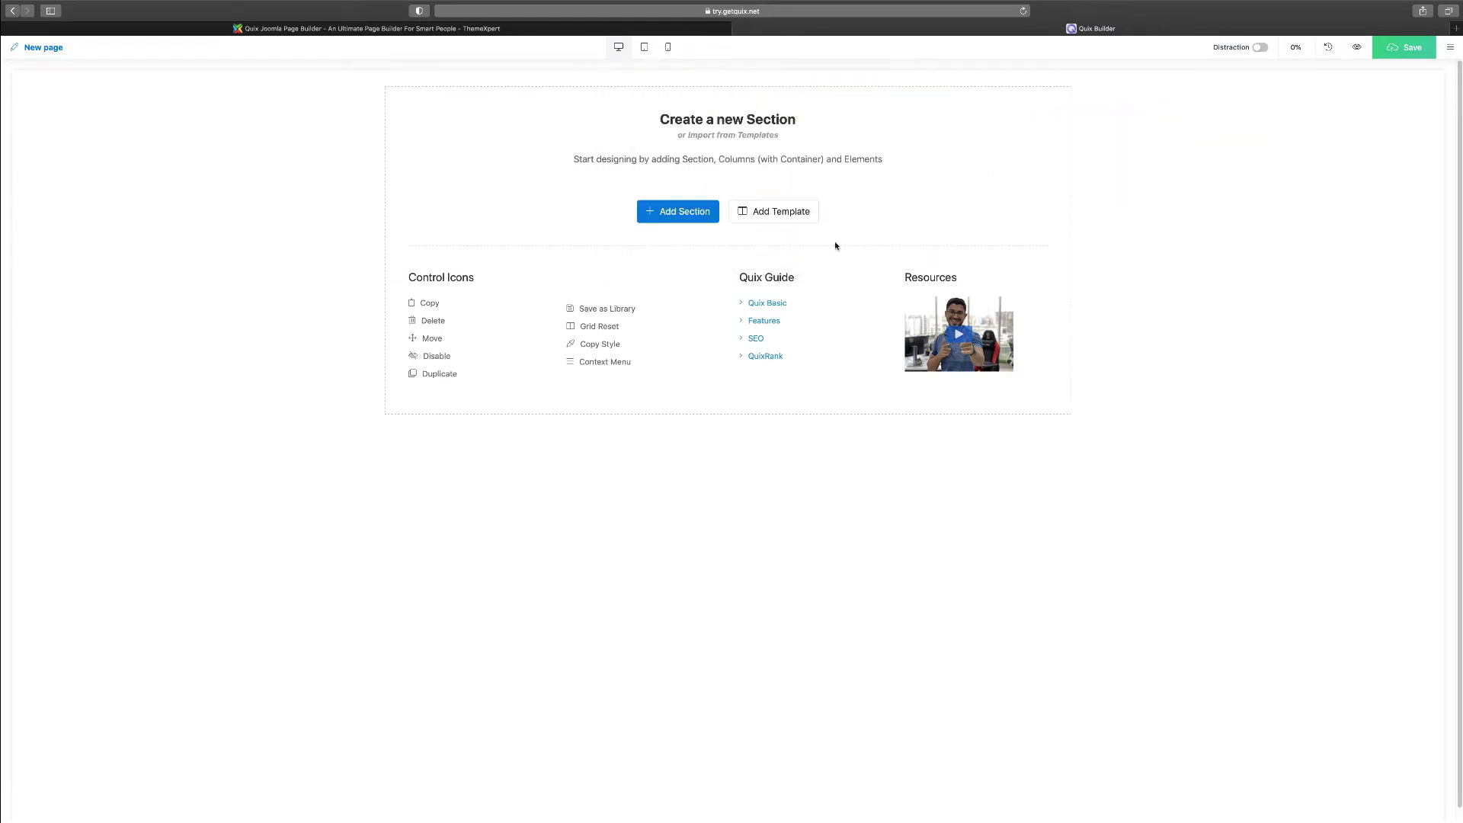
Check the dialog for importing a JSON template to the library, close it, and look over the remaining page options.
{"action": "left_click", "coordinate": [1450, 47]}
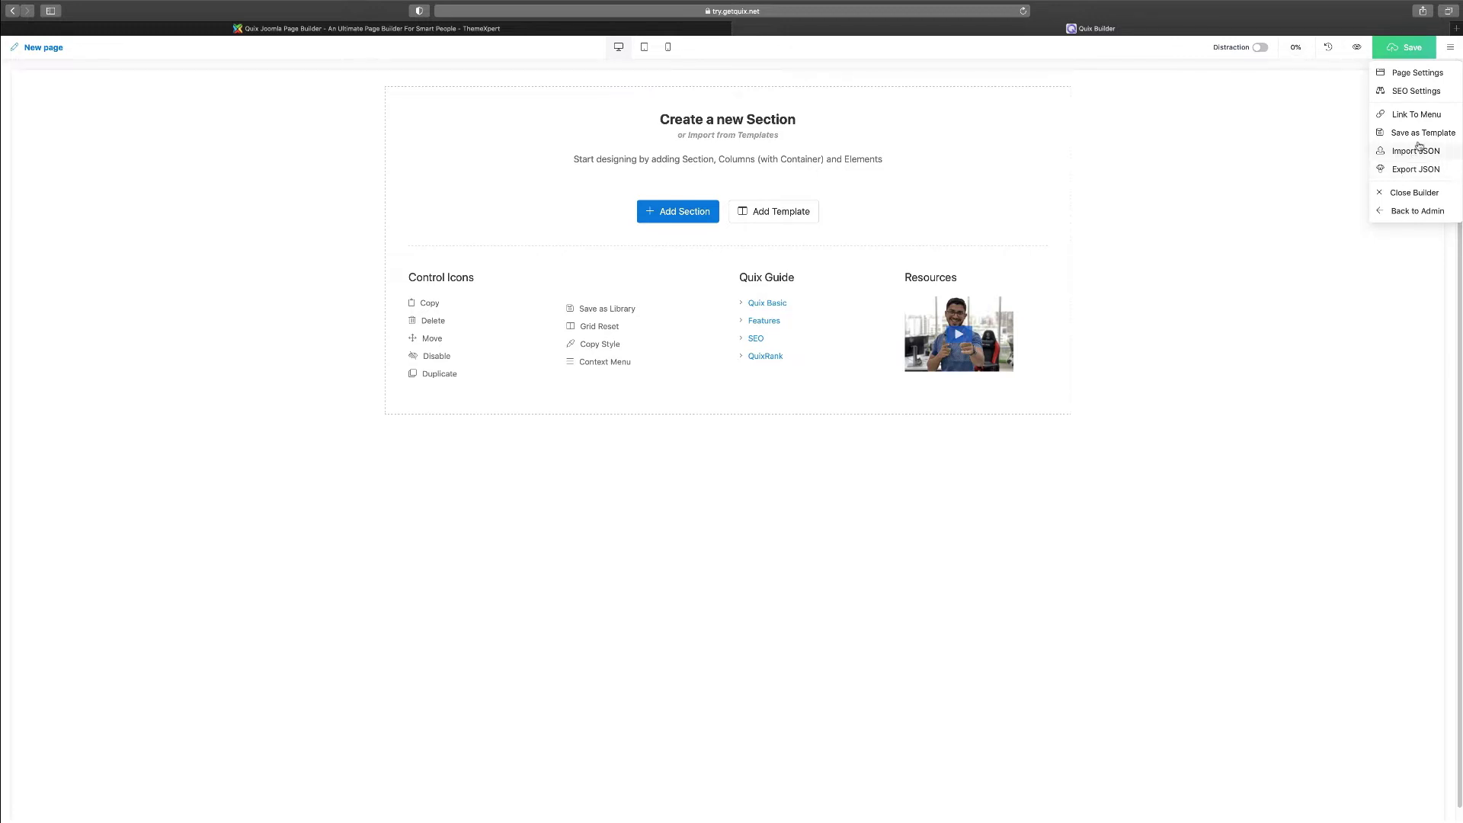
{"action": "left_click", "coordinate": [1416, 150]}
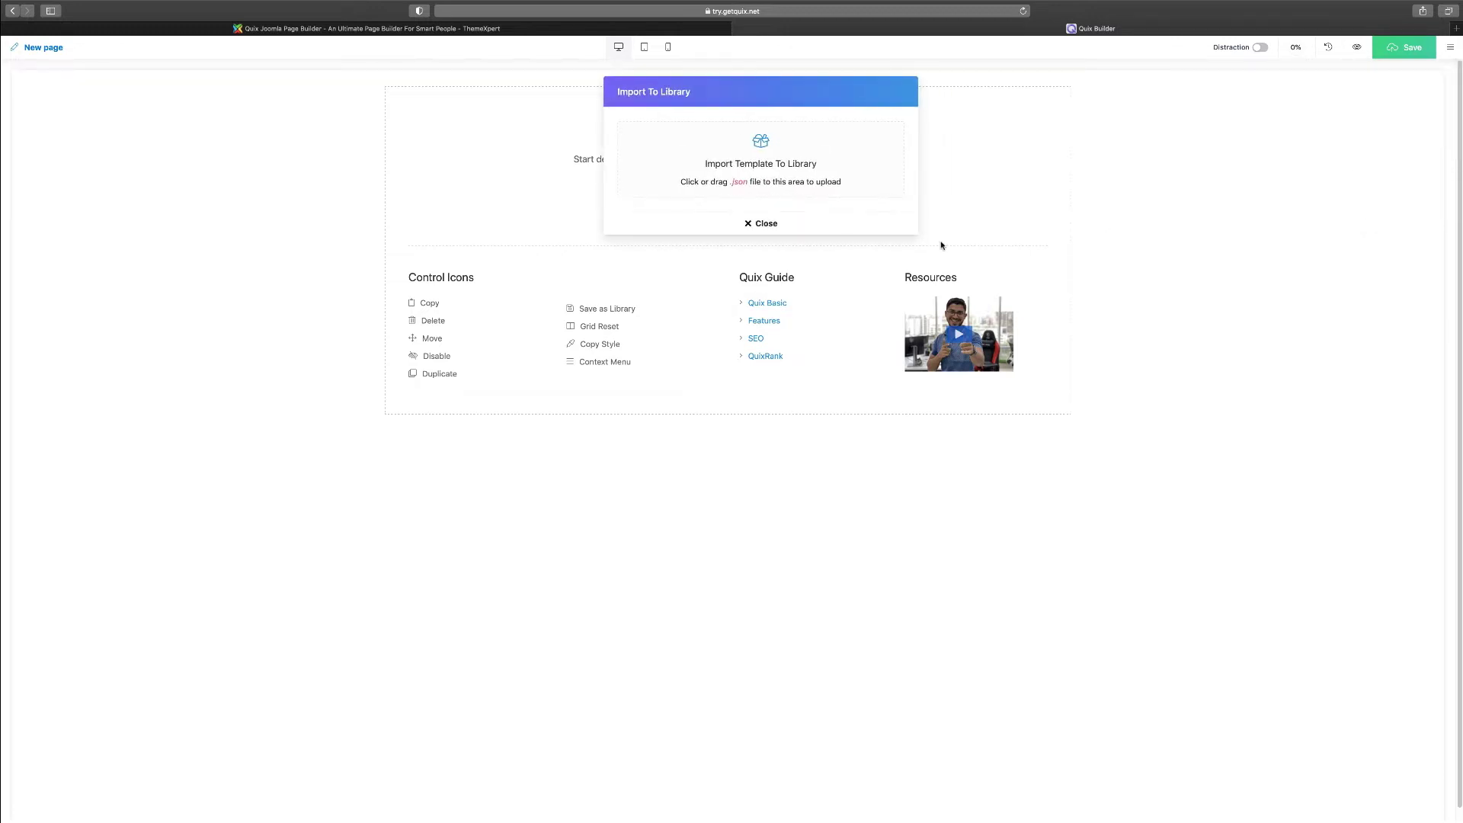
{"action": "left_click", "coordinate": [766, 223]}
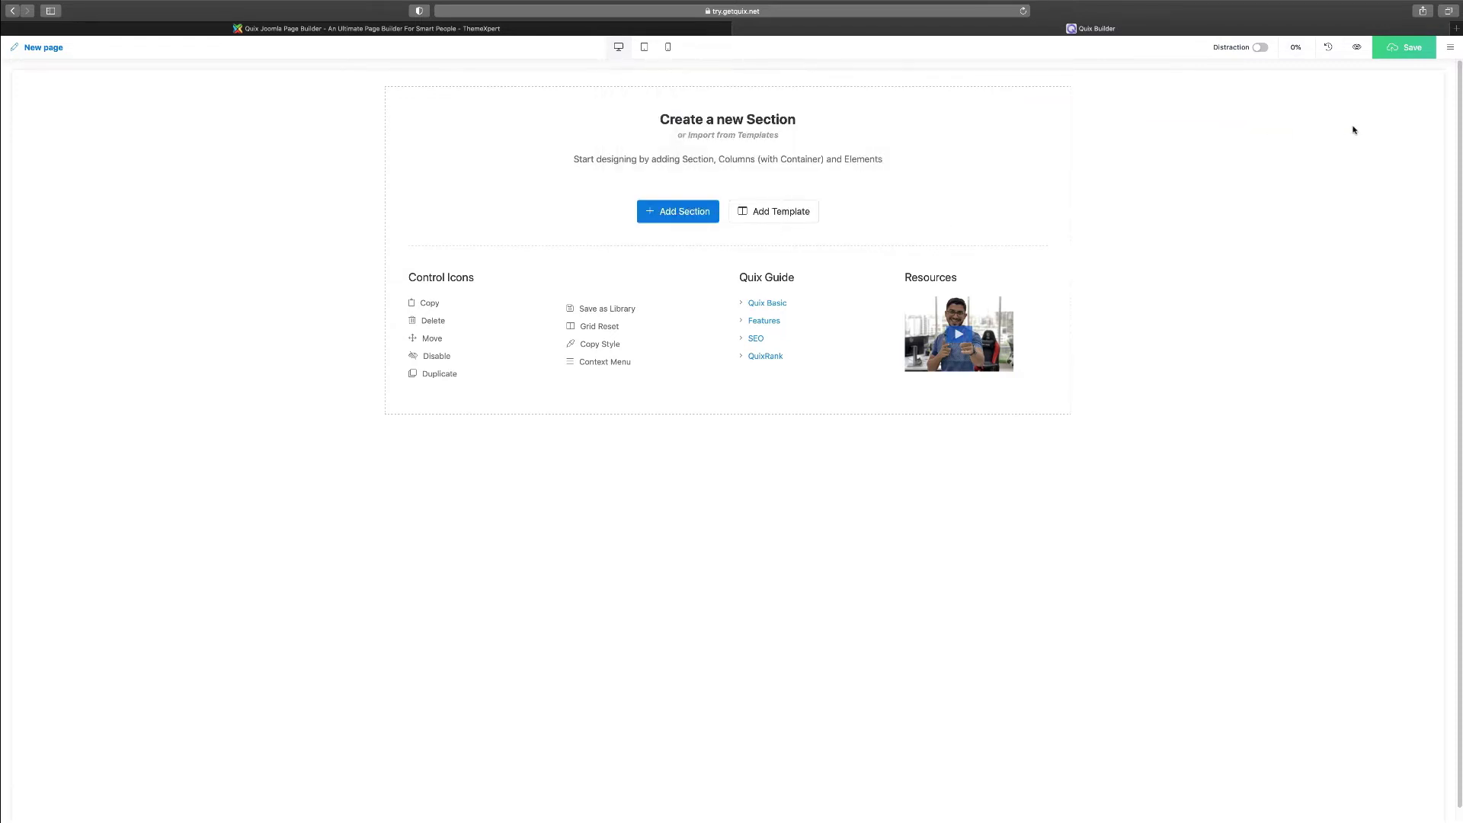
{"action": "left_click", "coordinate": [1451, 49]}
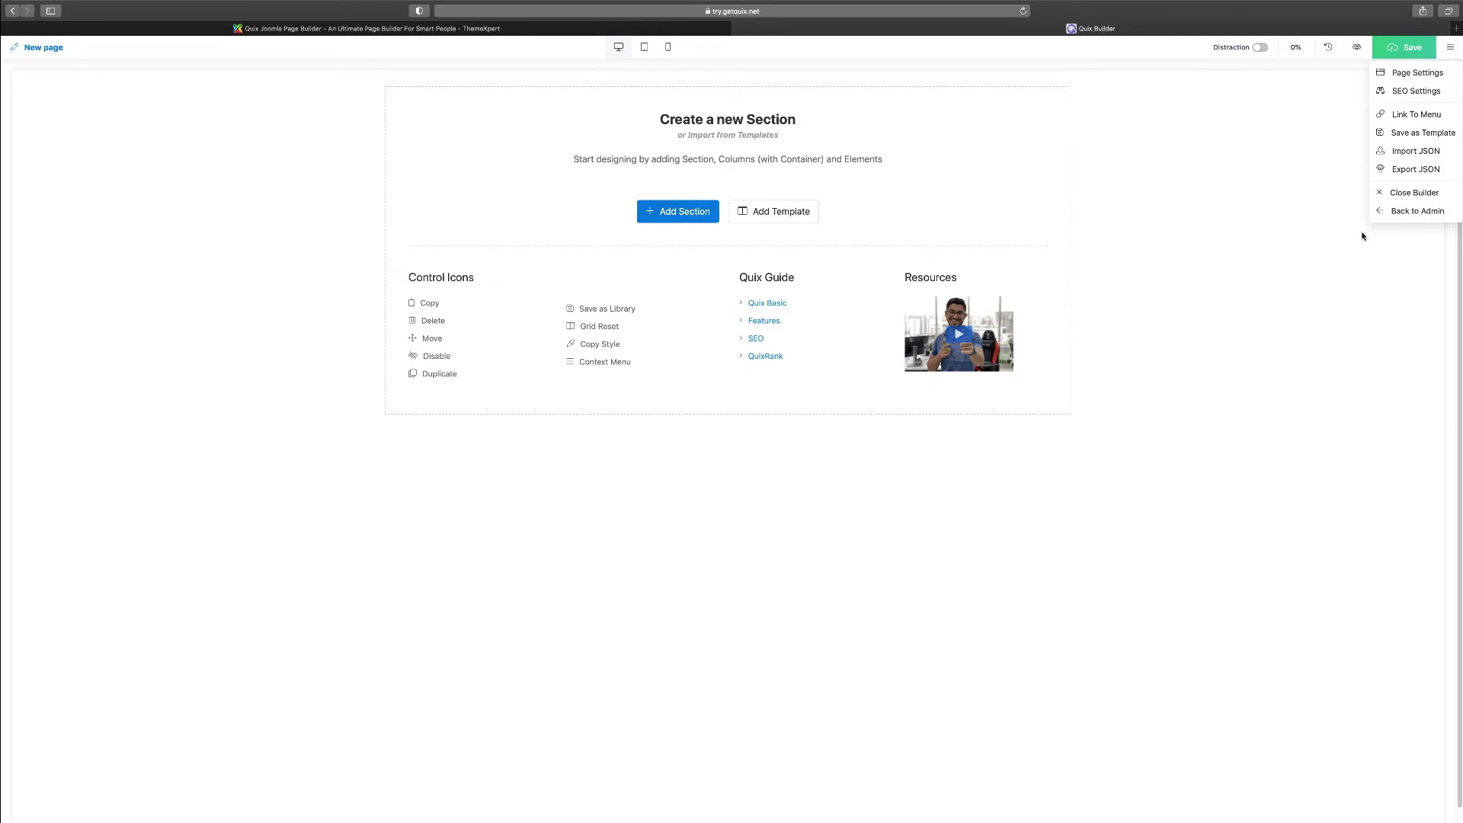
{"action": "left_click", "coordinate": [1219, 235]}
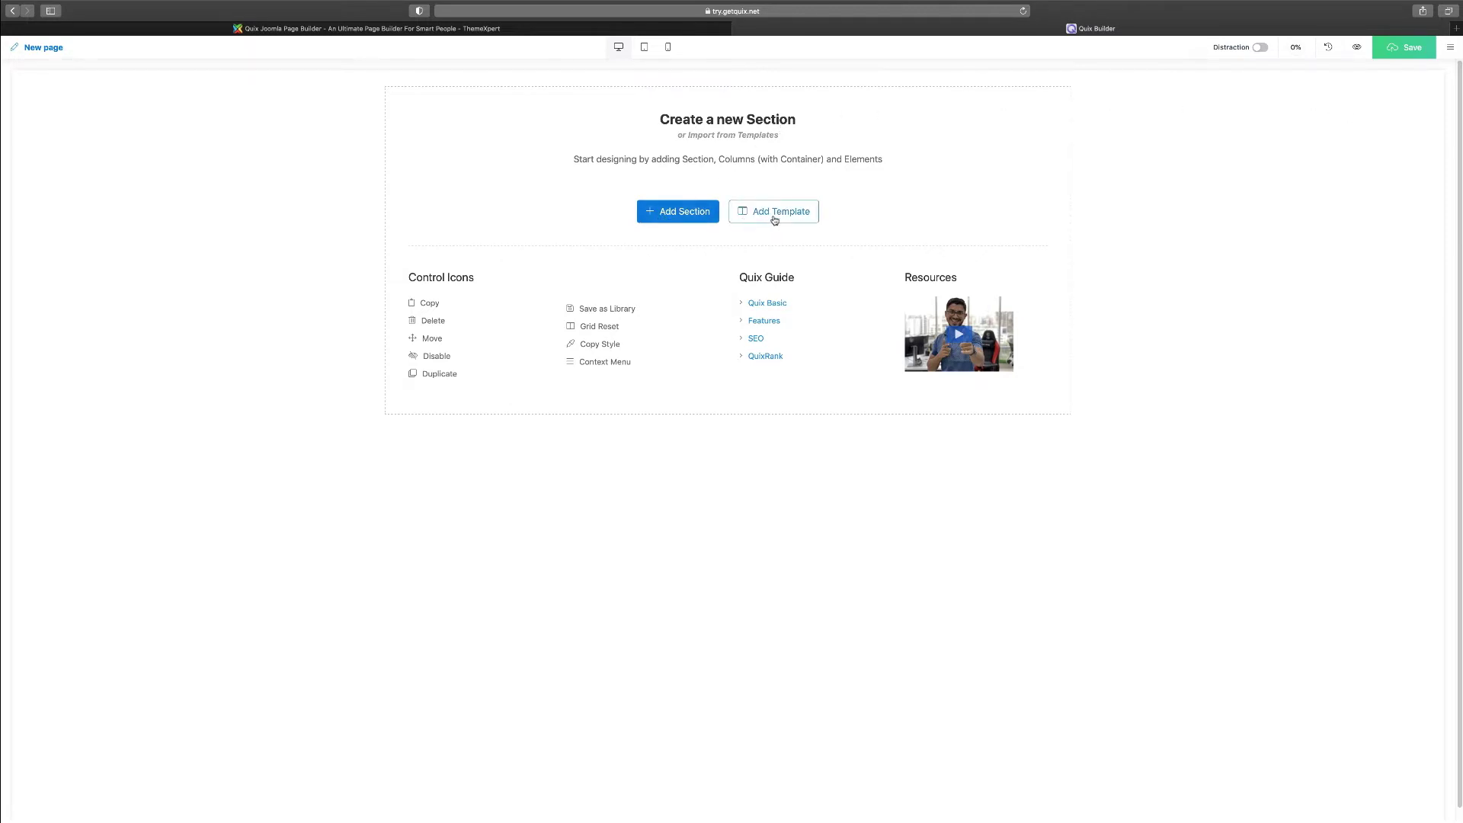
Add a section with a row of two equal columns and narrow the row's first column slightly.
{"action": "left_click", "coordinate": [681, 215]}
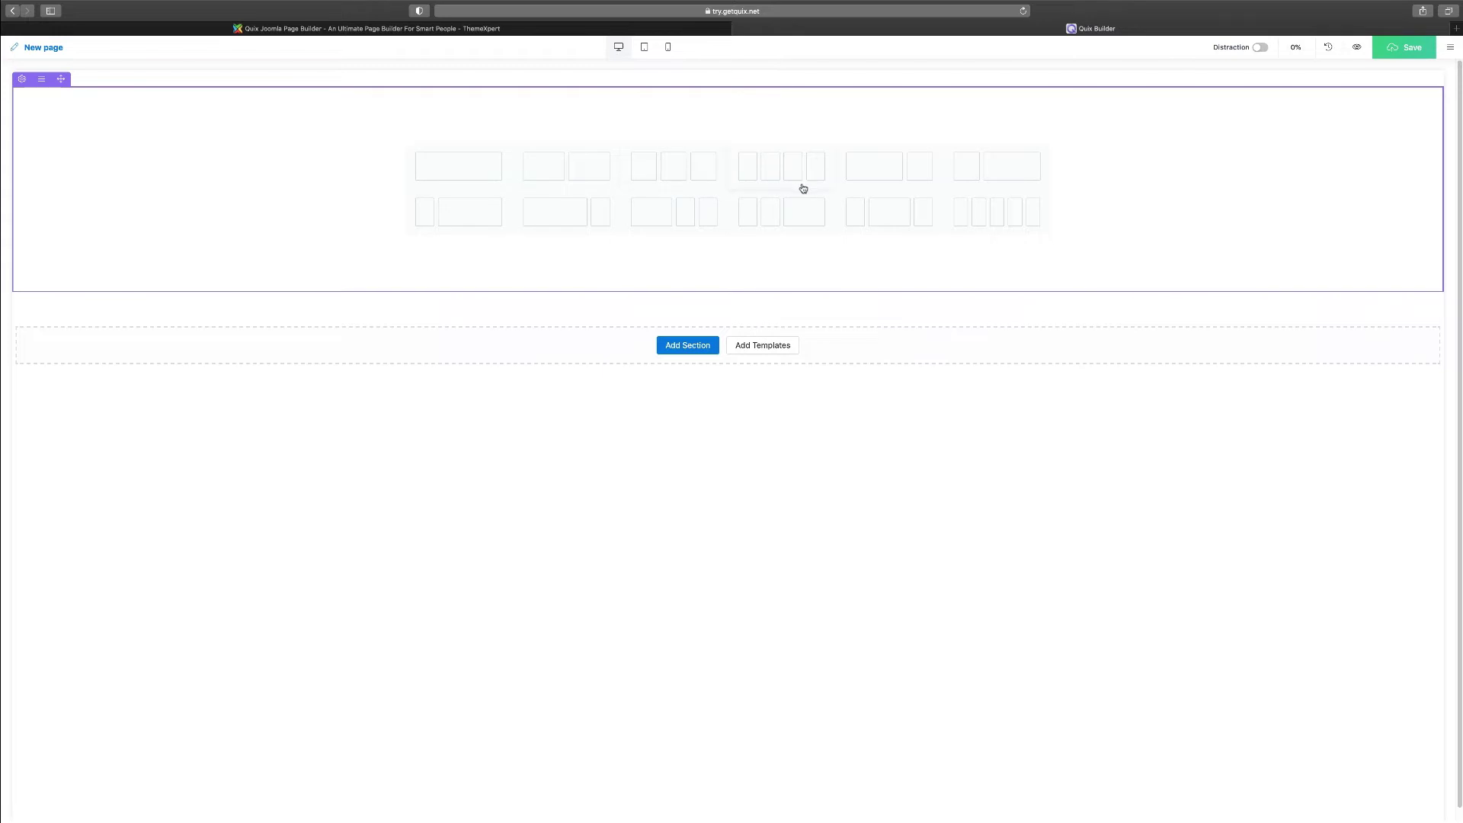
{"action": "left_click", "coordinate": [559, 171]}
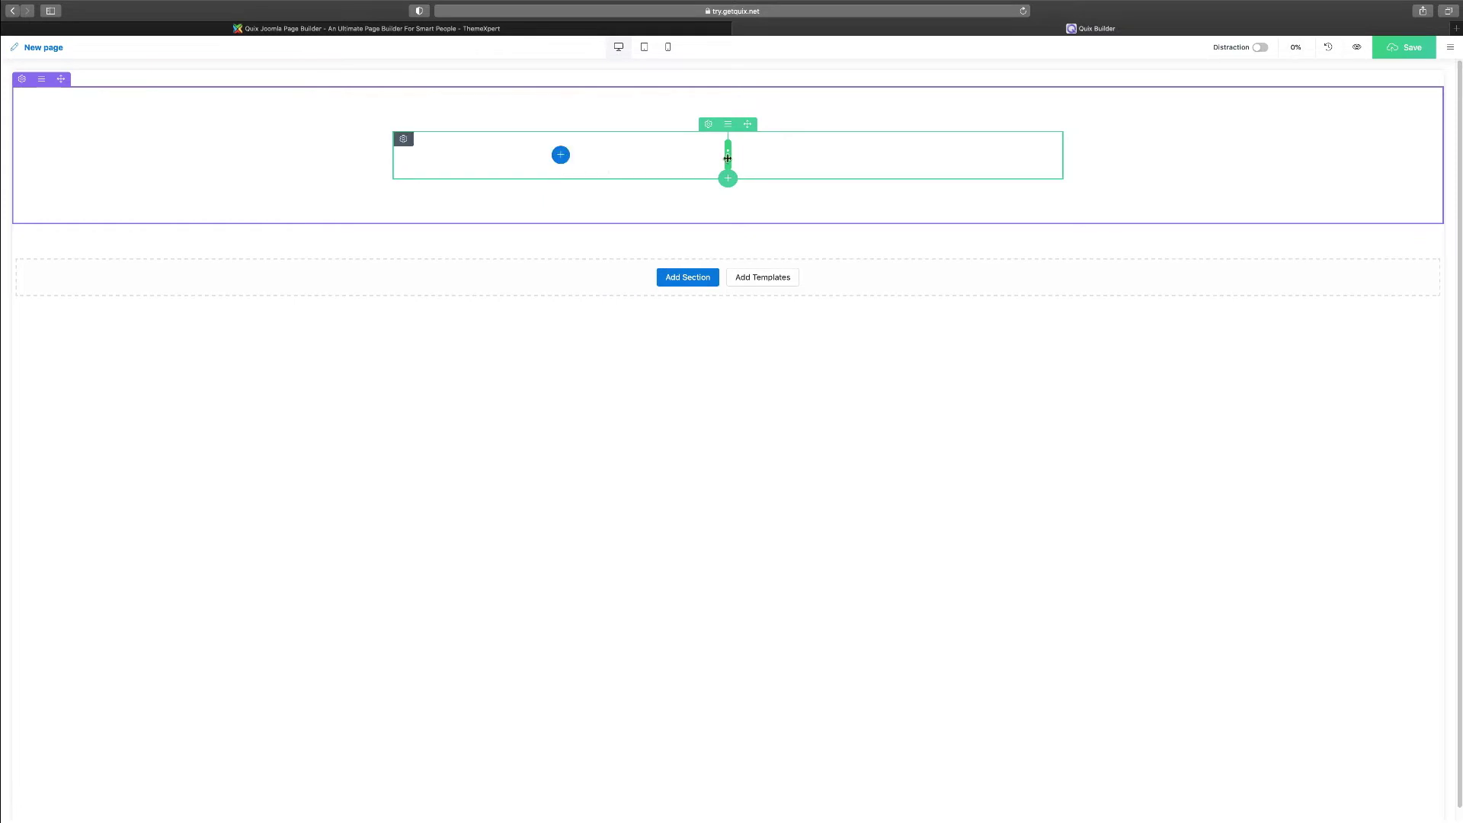
{"action": "mouse_move", "coordinate": [686, 156]}
{"action": "left_mouse_down"}
{"action": "mouse_move", "coordinate": [481, 156]}
{"action": "mouse_move", "coordinate": [968, 156]}
{"action": "mouse_move", "coordinate": [682, 163]}
{"action": "left_mouse_up"}
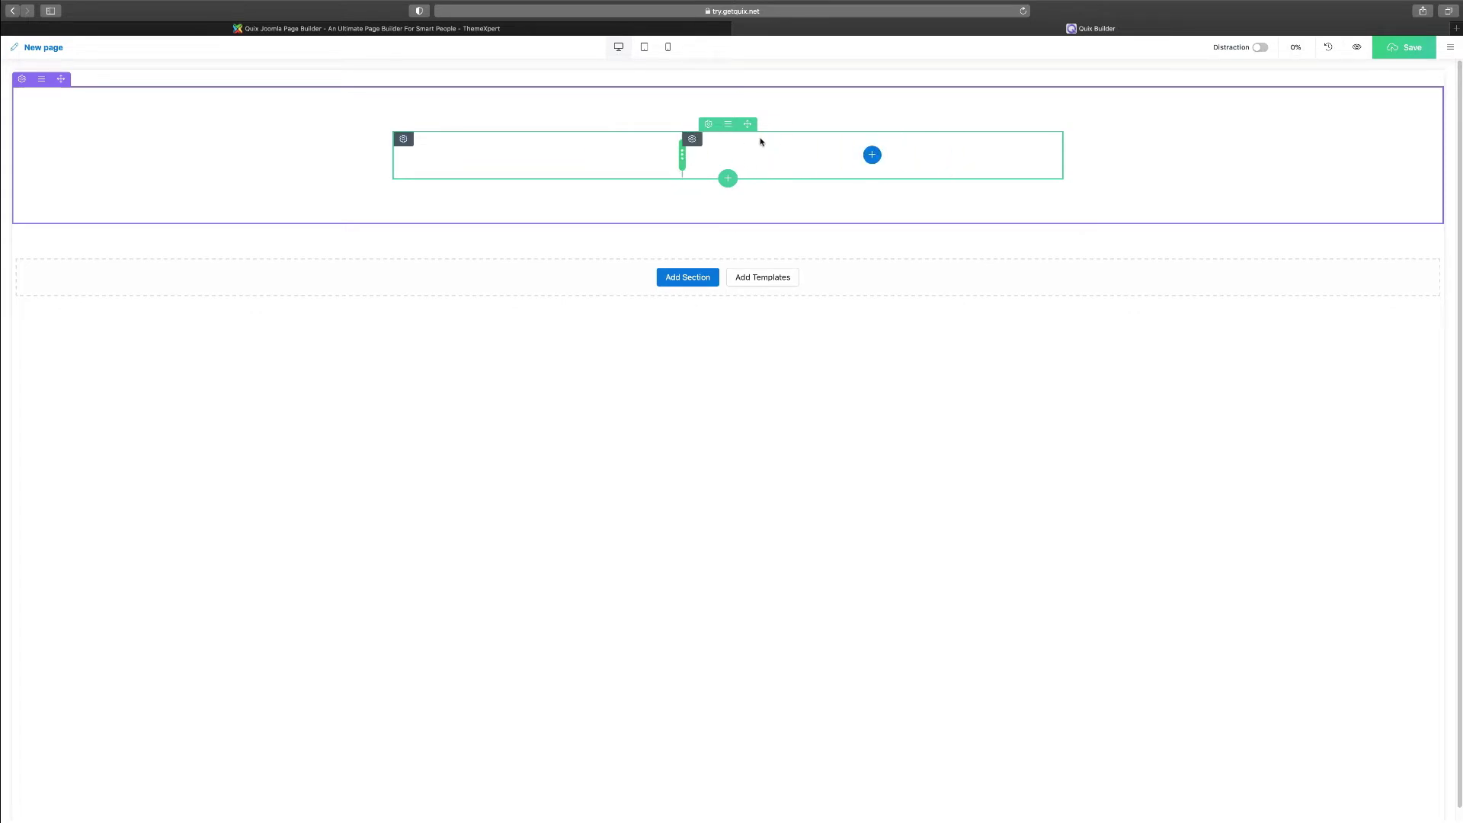
Add a second row of two equal columns and widen the upper row's first column to about two thirds.
{"action": "left_click", "coordinate": [728, 180]}
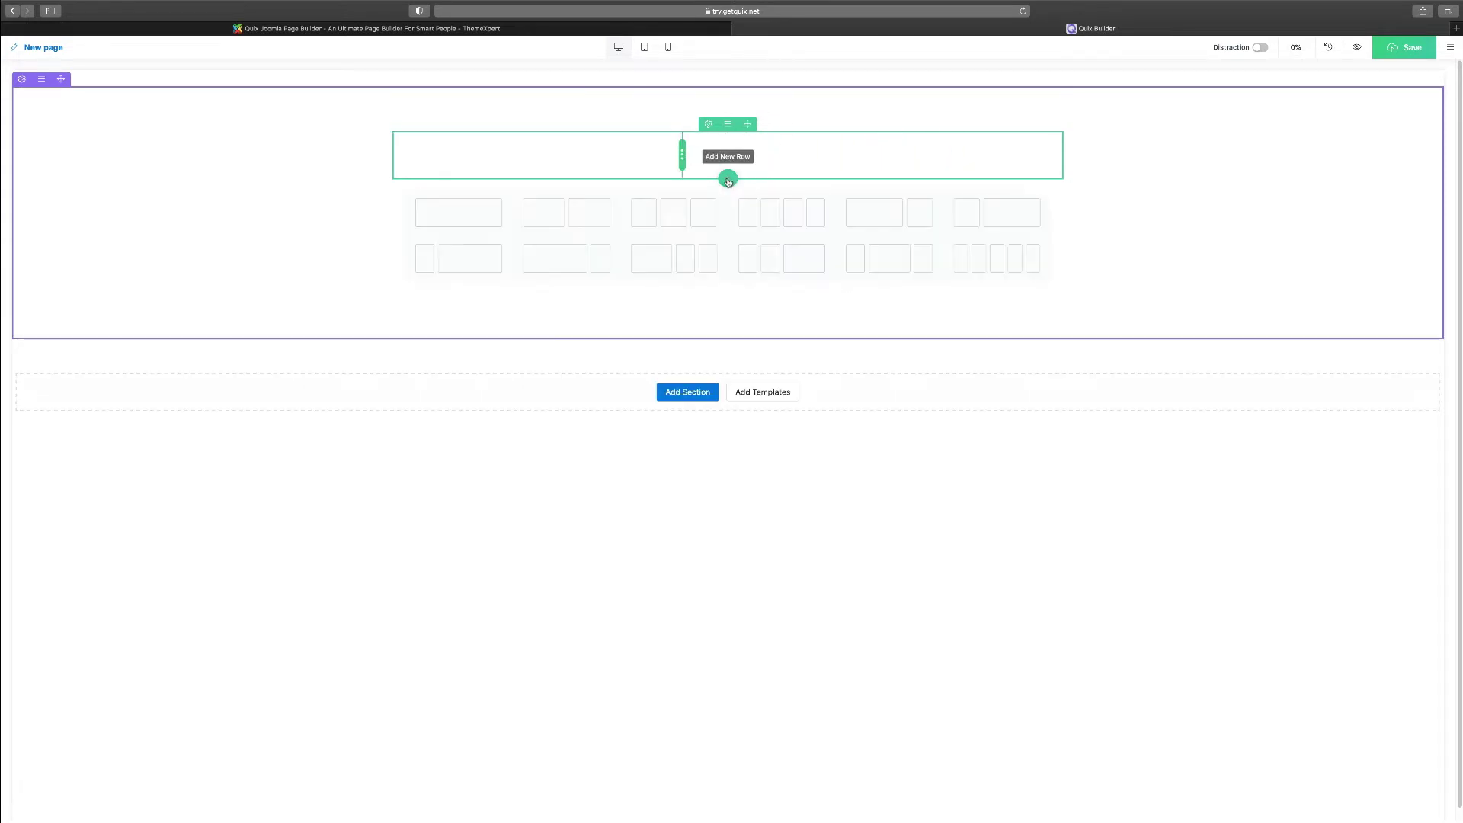
{"action": "left_click", "coordinate": [542, 214]}
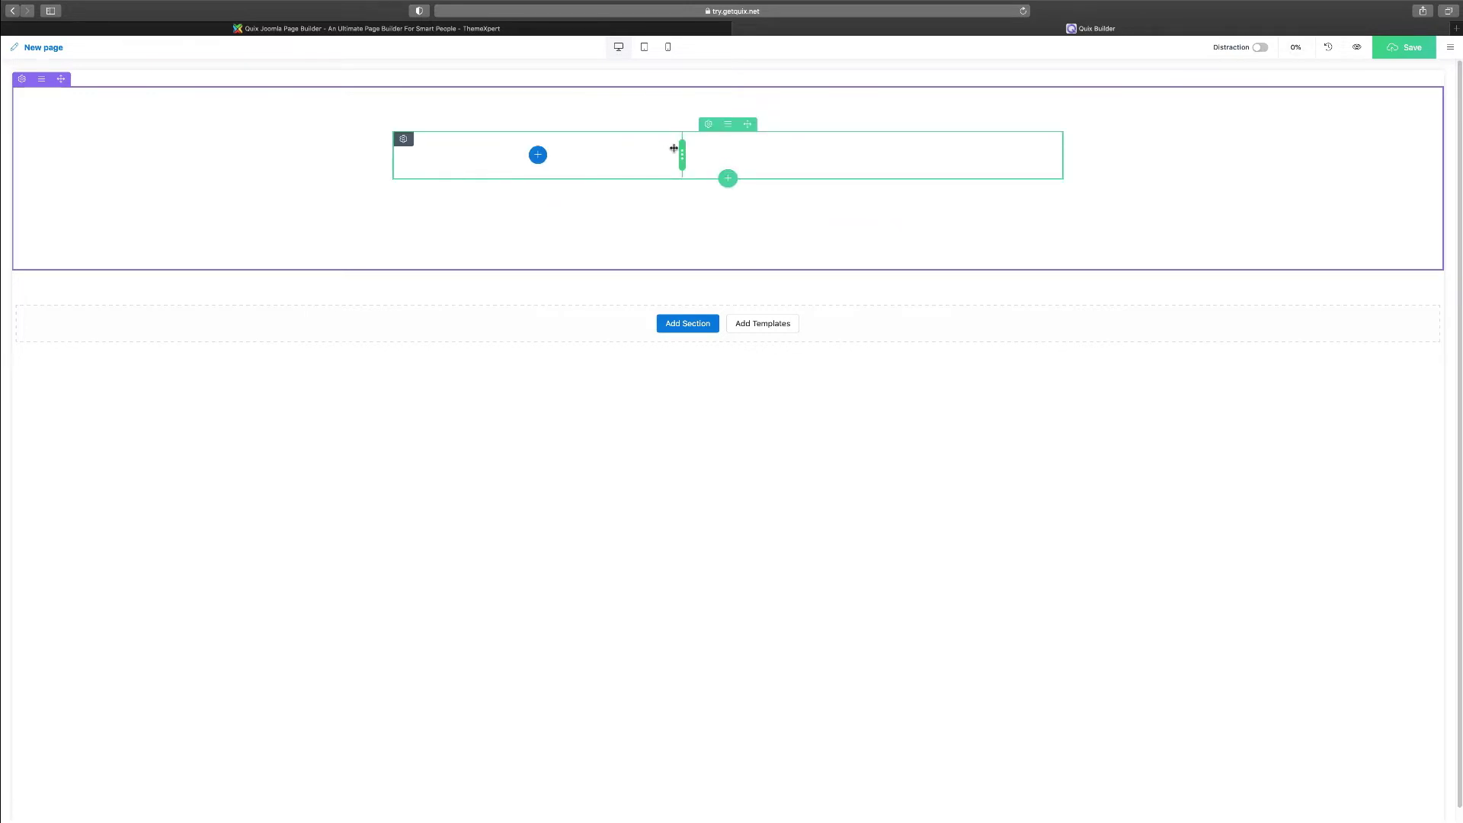
{"action": "left_click_drag", "start_coordinate": [682, 154], "coordinate": [852, 155]}
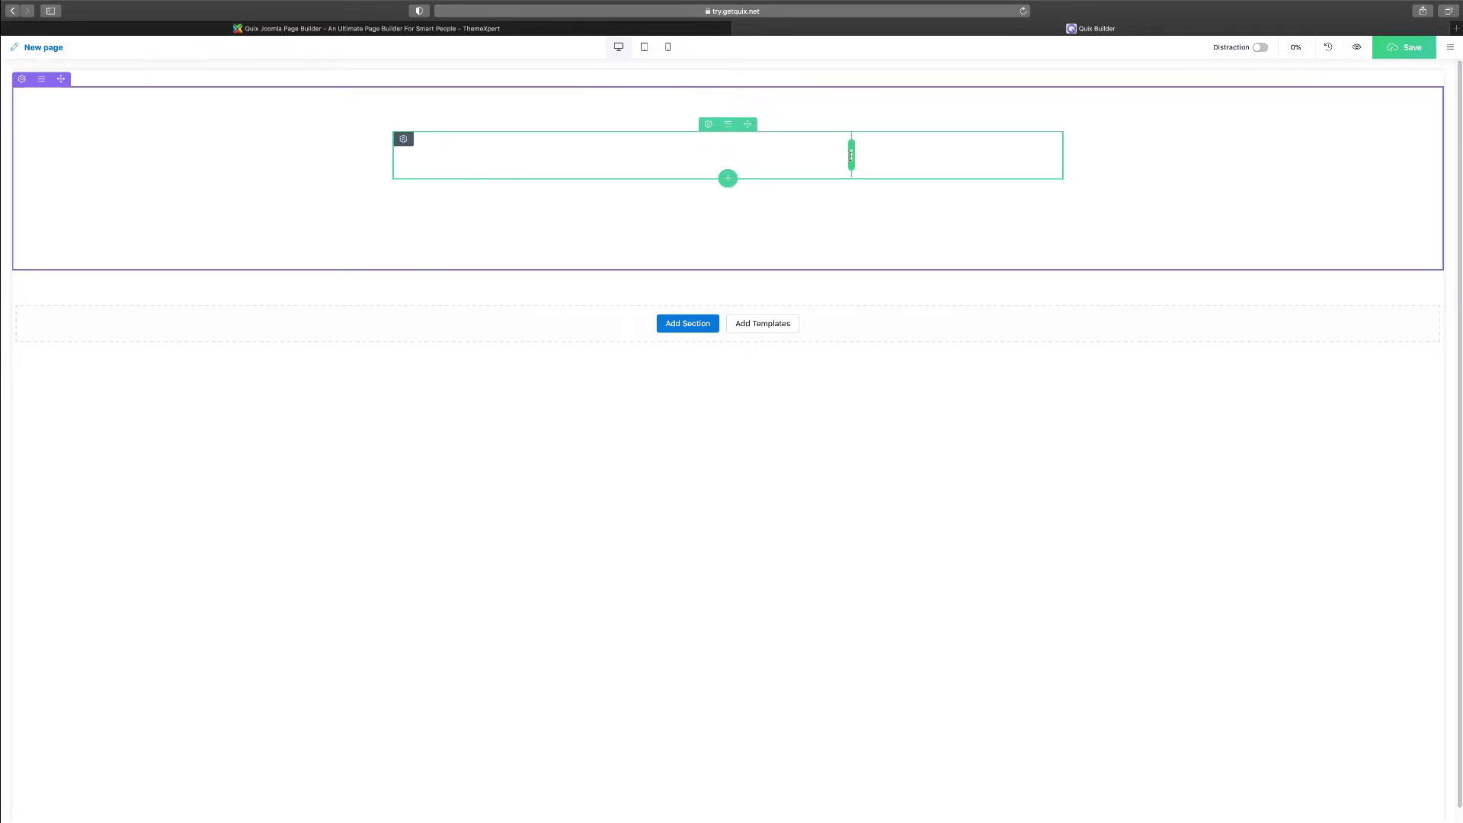
Open the upper row's settings and review its columns gap, height, content position, margin, padding and z-index options.
{"action": "left_click", "coordinate": [709, 125]}
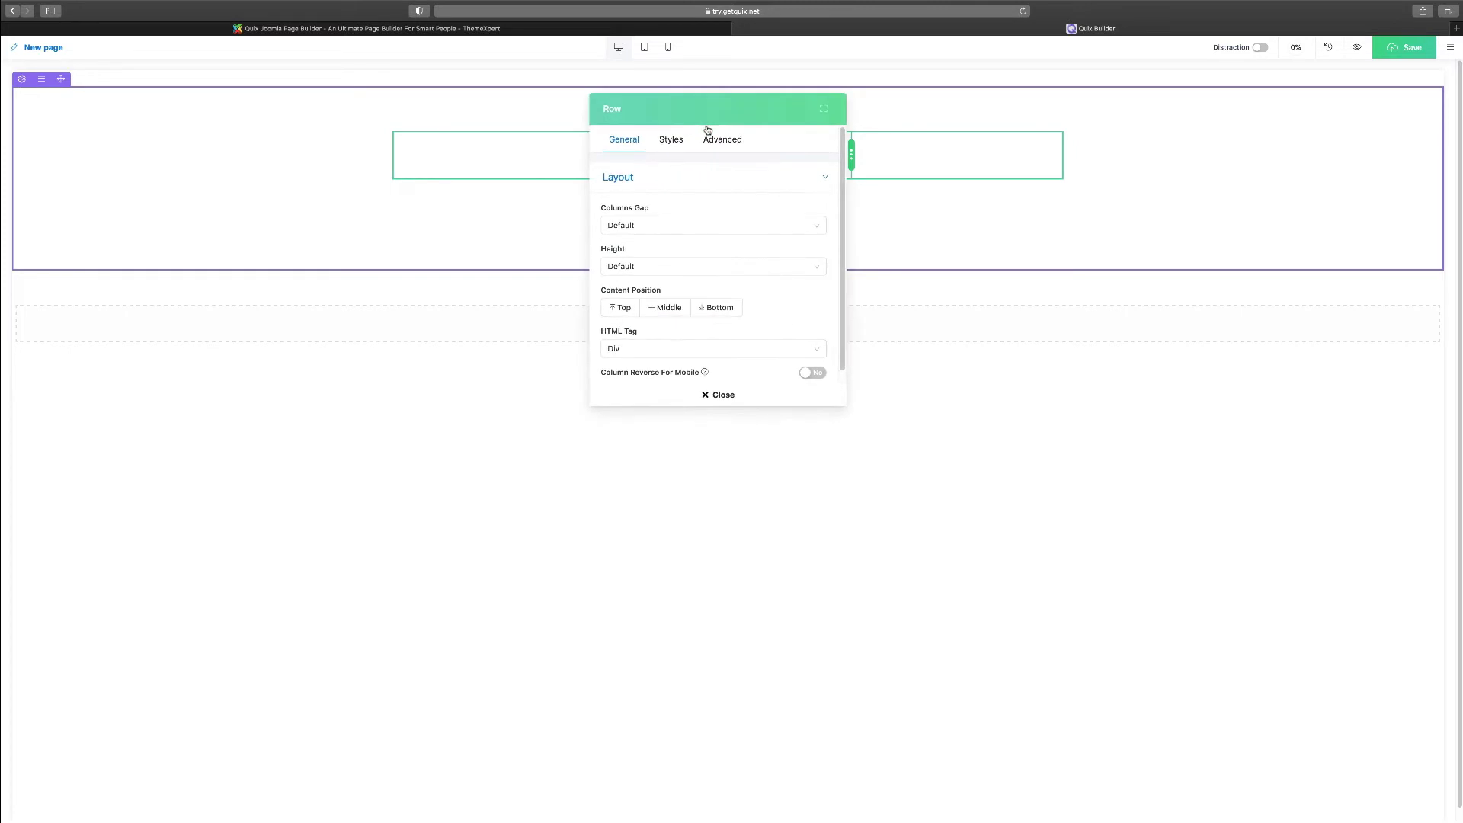
{"action": "left_click", "coordinate": [674, 226]}
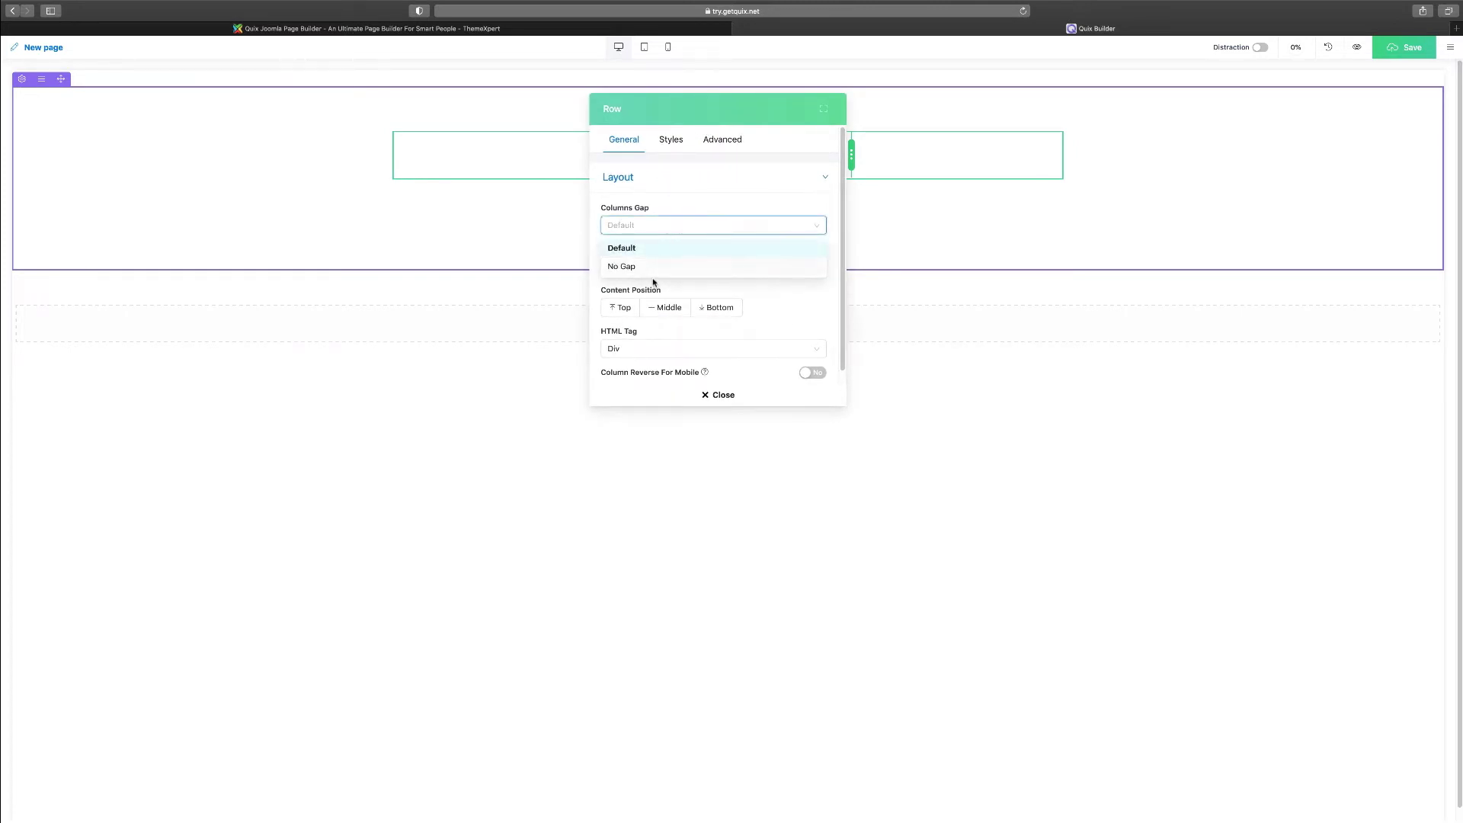
{"action": "left_click", "coordinate": [675, 205]}
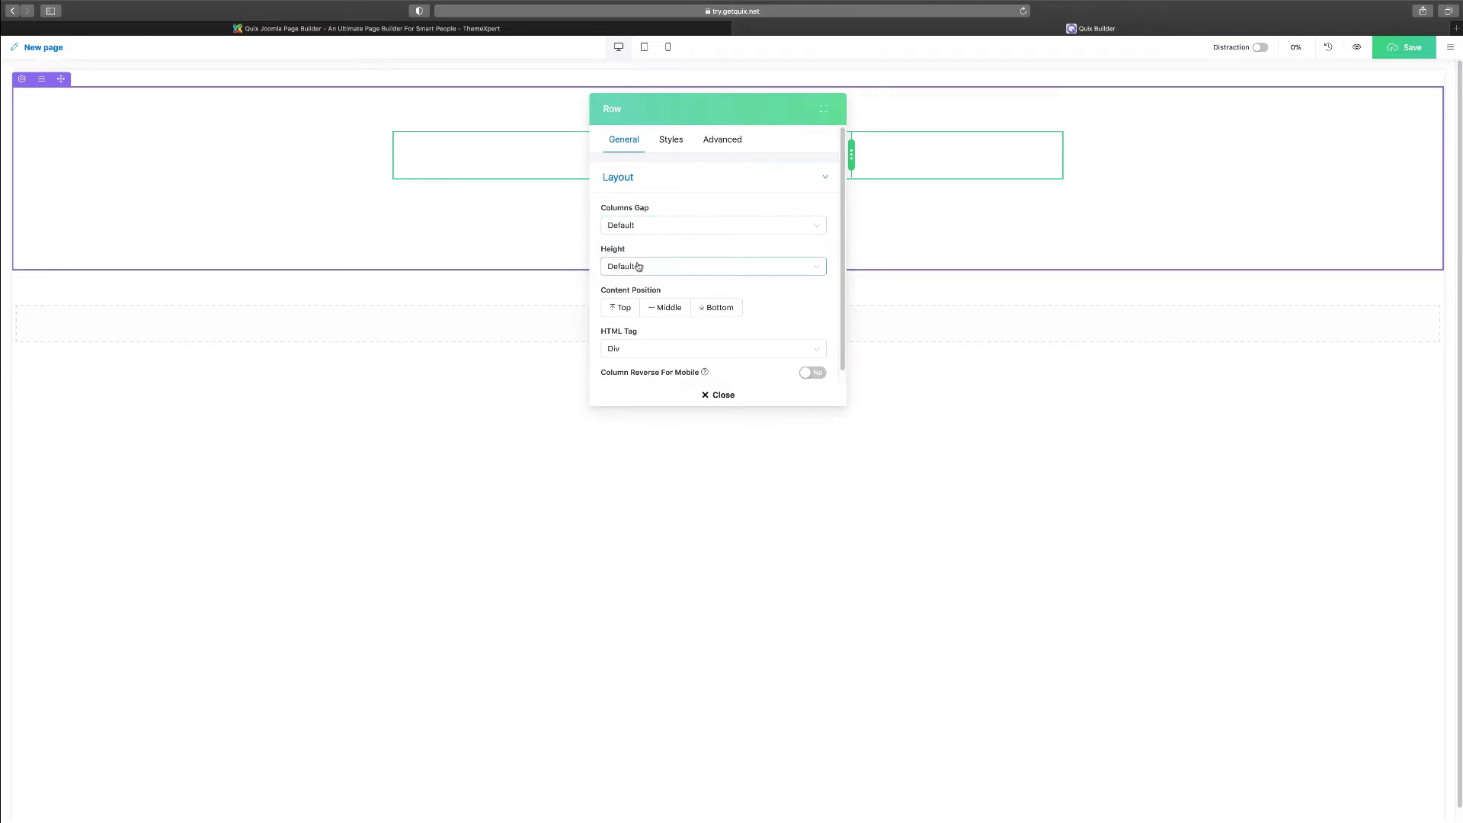
{"action": "scroll", "coordinate": [661, 305], "scroll_direction": "down", "scroll_amount": 1}
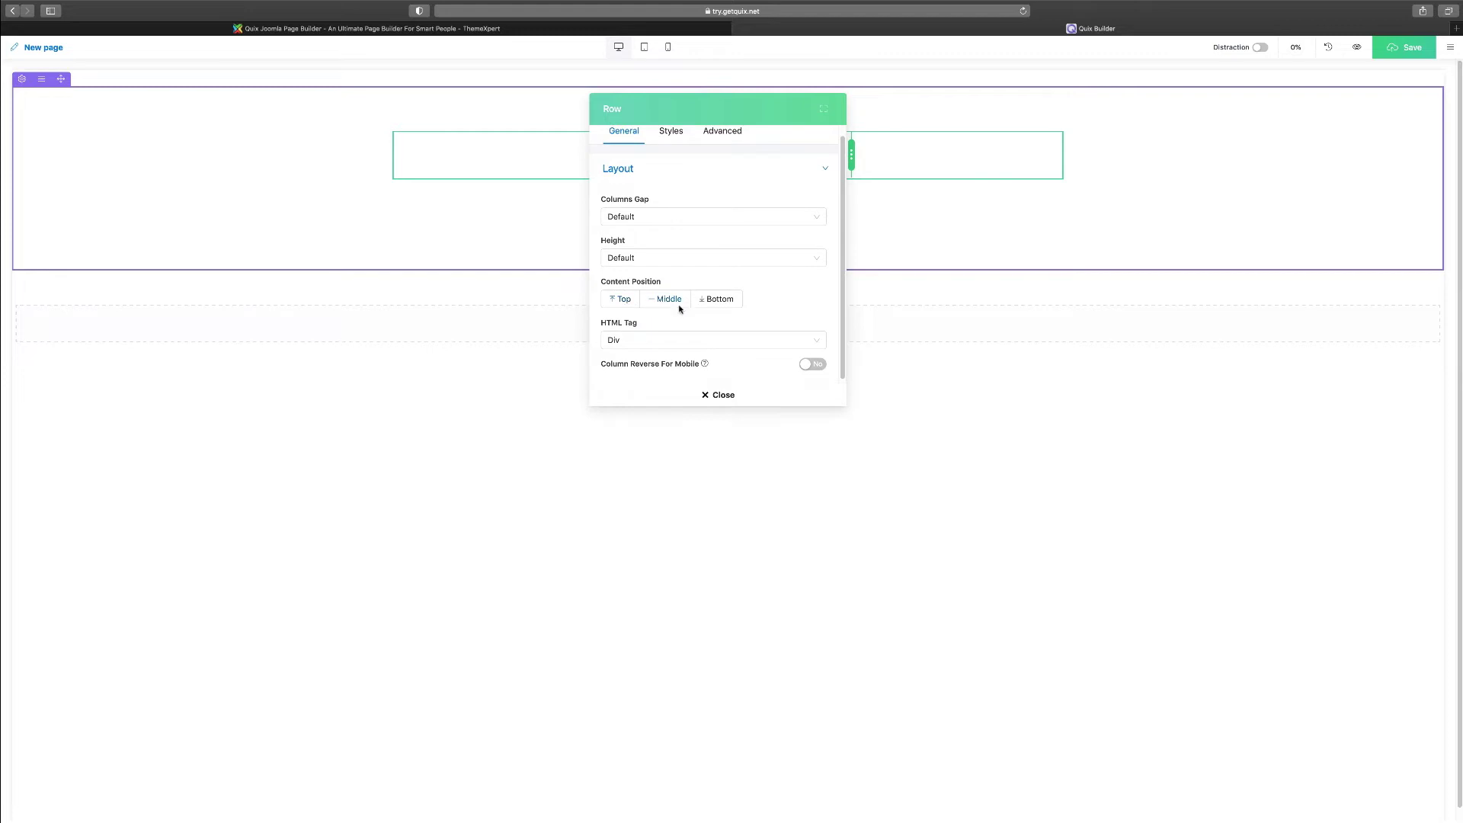
{"action": "left_click", "coordinate": [668, 132]}
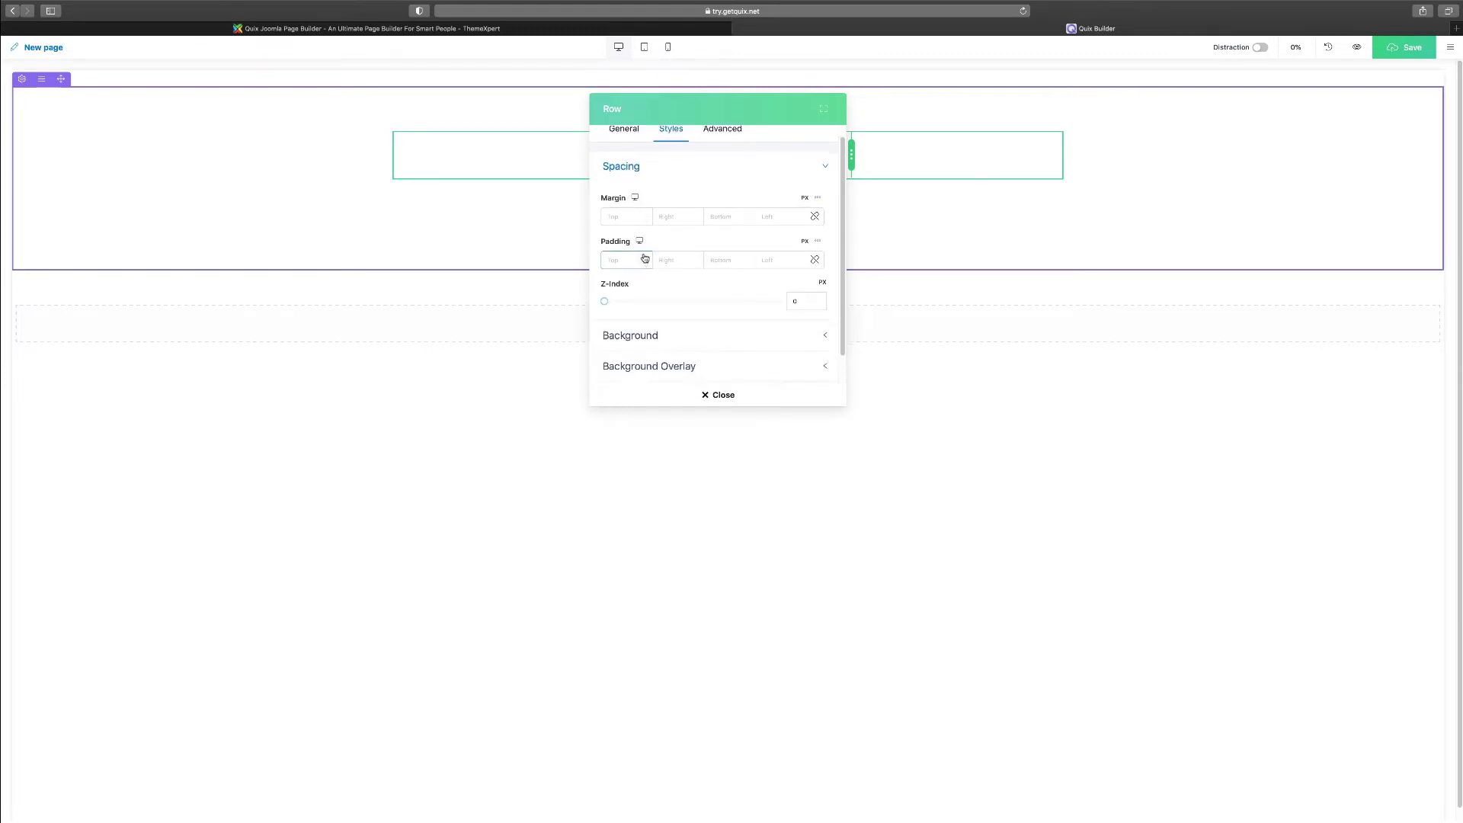
{"action": "scroll", "coordinate": [644, 248], "scroll_direction": "down", "scroll_amount": 2}
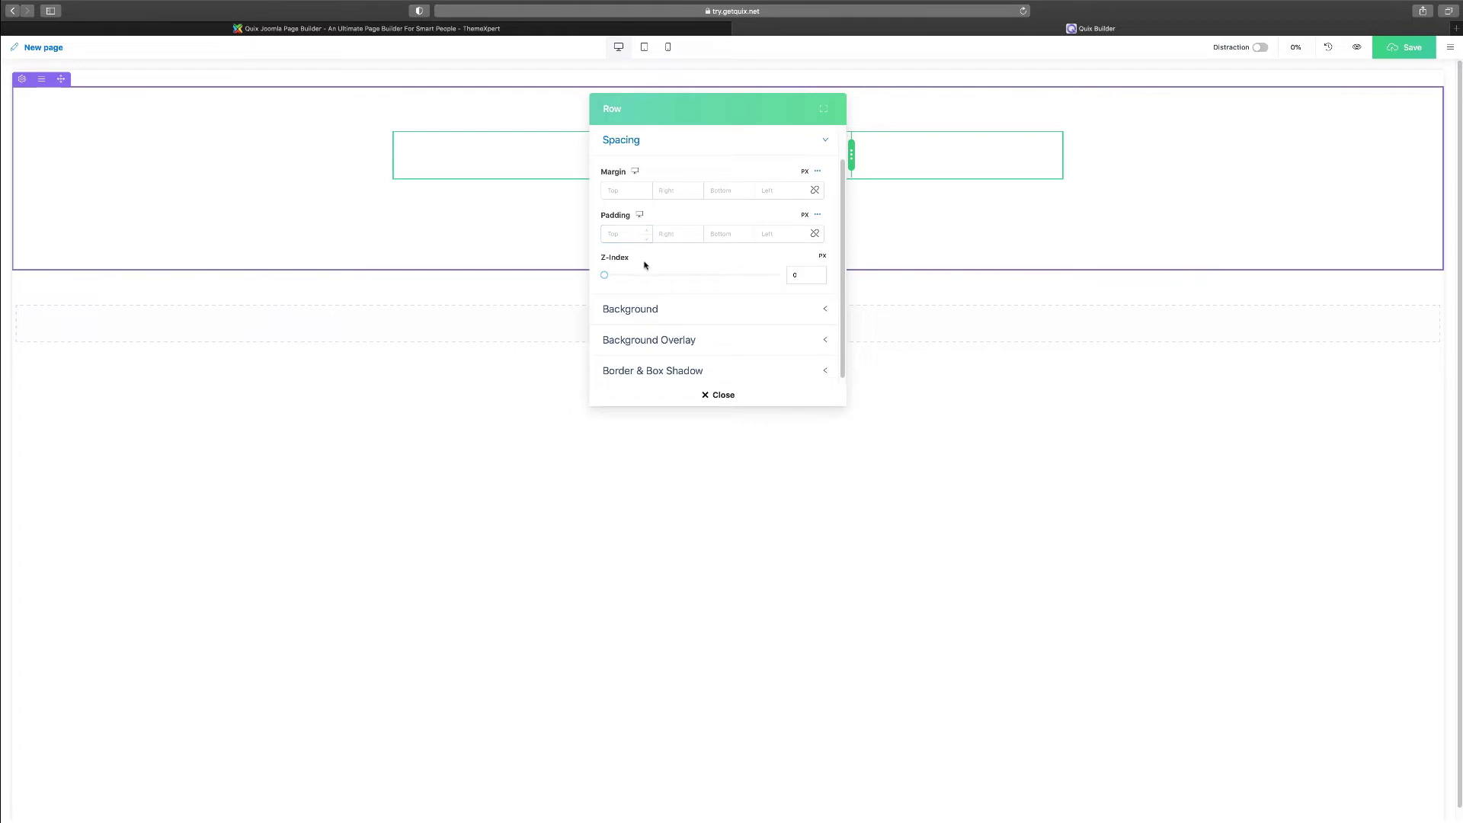
Switch the row's normal background type to Gradient and set Color 1 to #833232.
{"action": "left_click", "coordinate": [661, 305]}
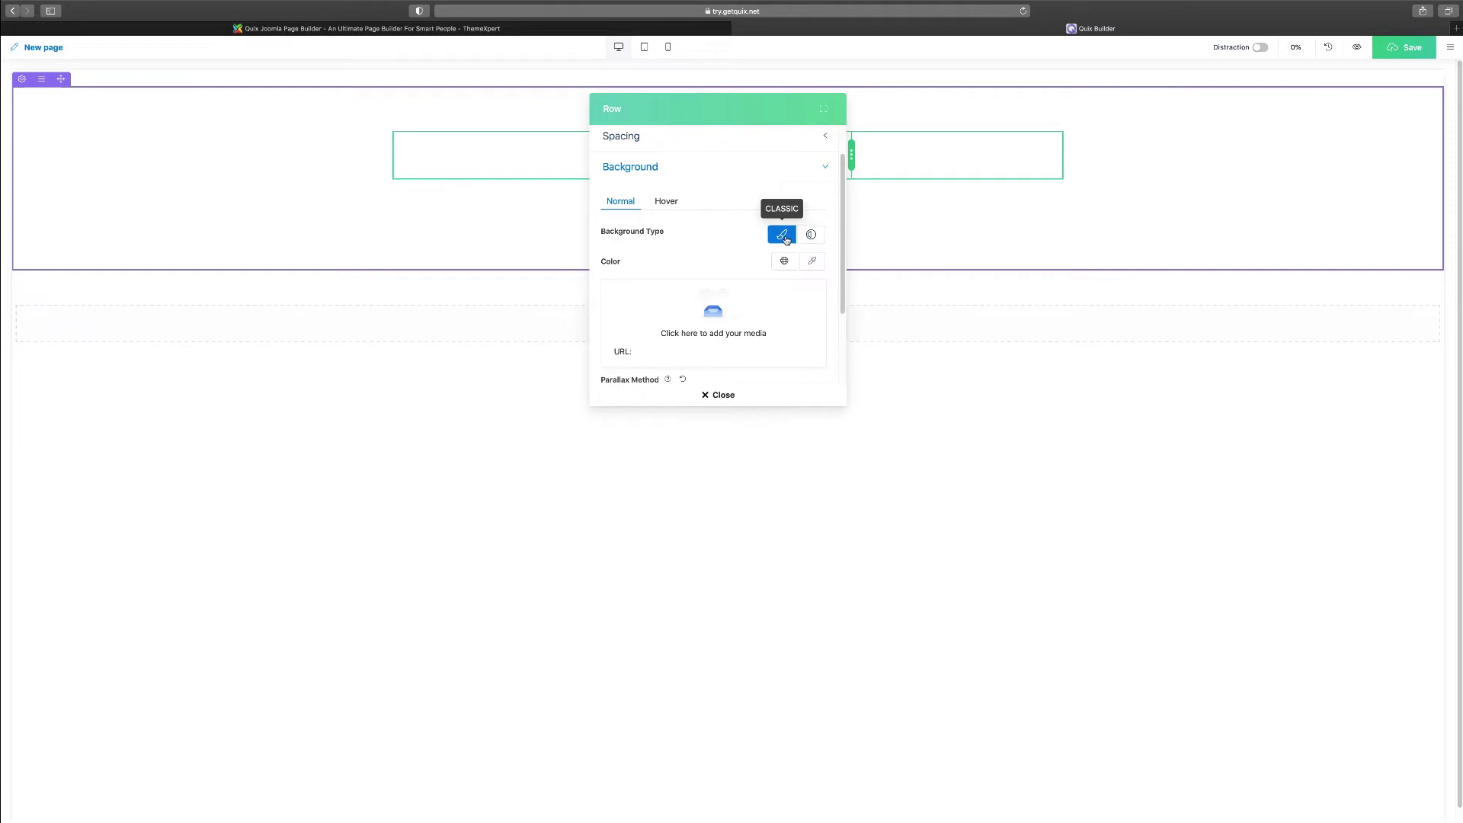
{"action": "left_click", "coordinate": [810, 236]}
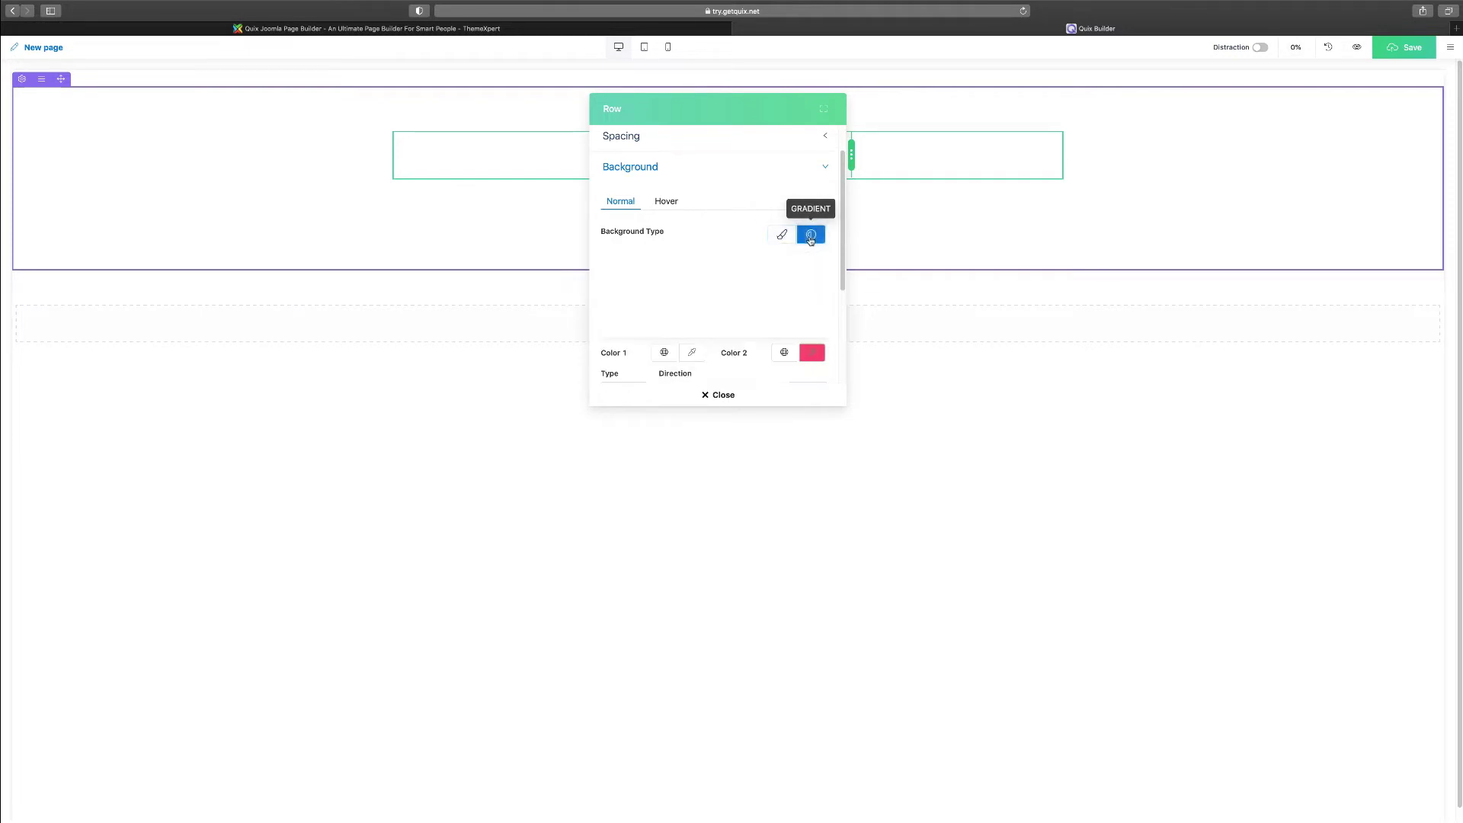
{"action": "scroll", "coordinate": [751, 288], "scroll_direction": "down", "scroll_amount": 2}
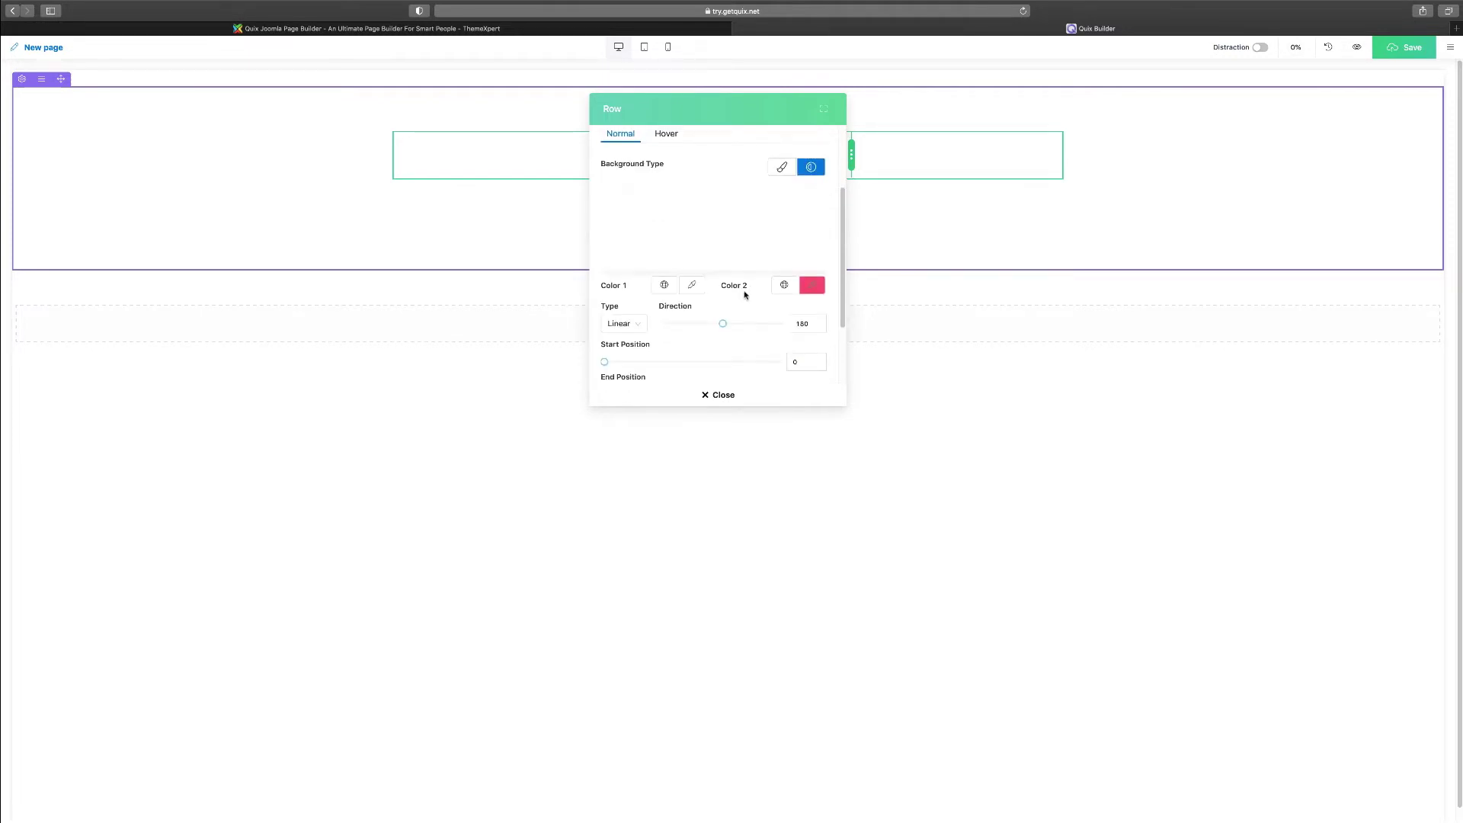
{"action": "left_click", "coordinate": [692, 286]}
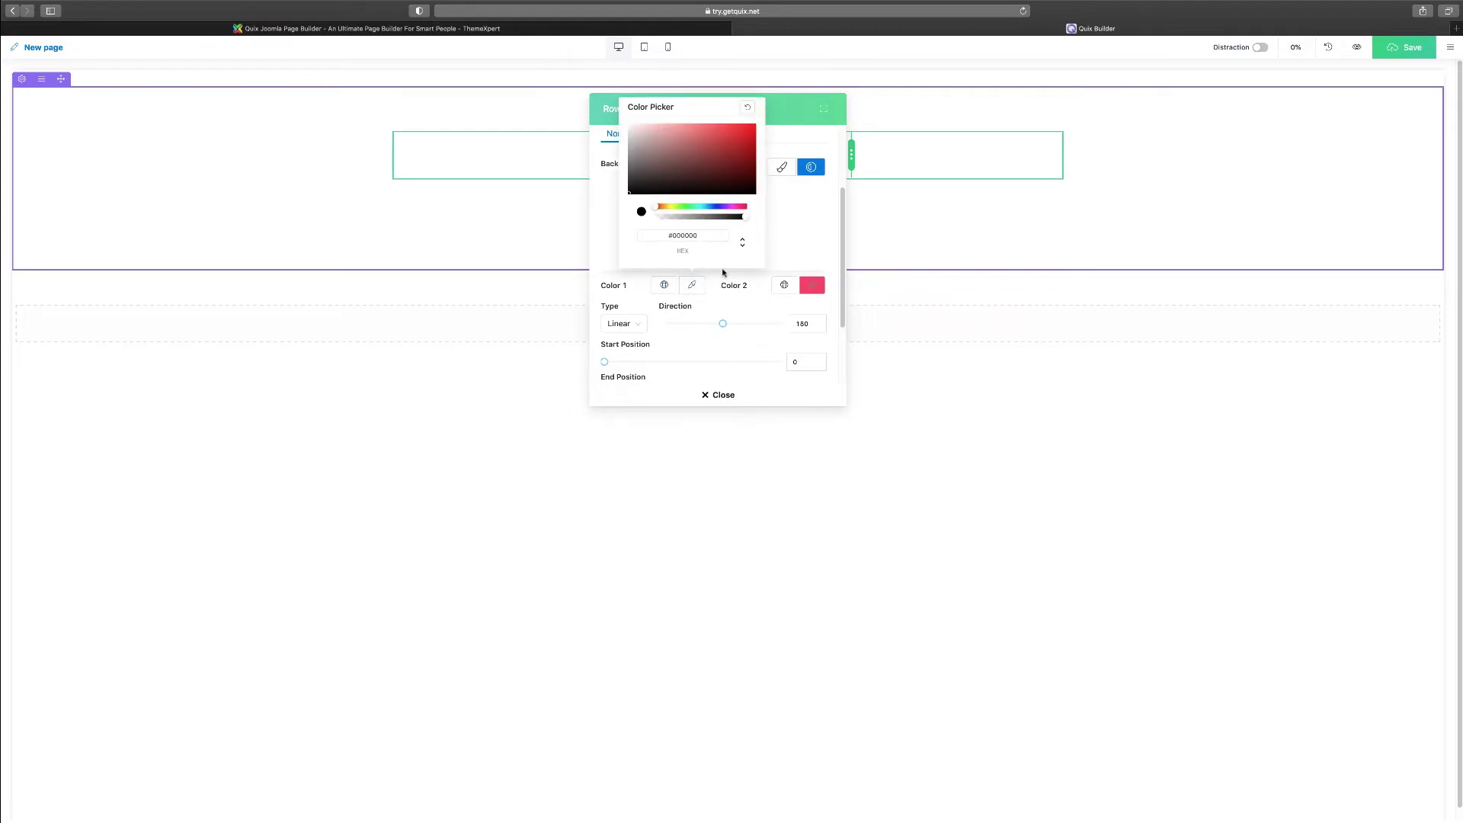
{"action": "left_click", "coordinate": [707, 157]}
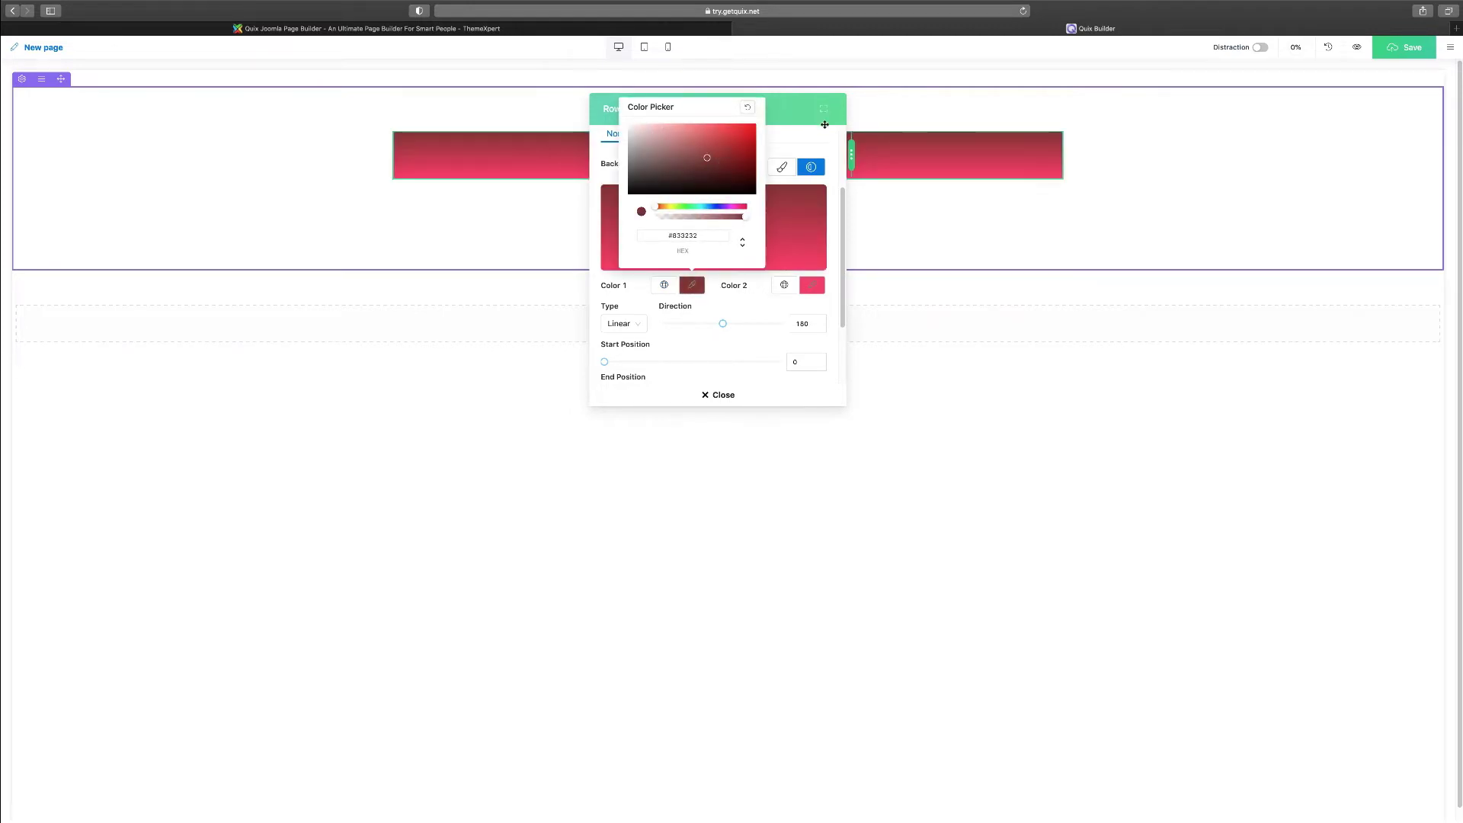
{"action": "left_click", "coordinate": [728, 302]}
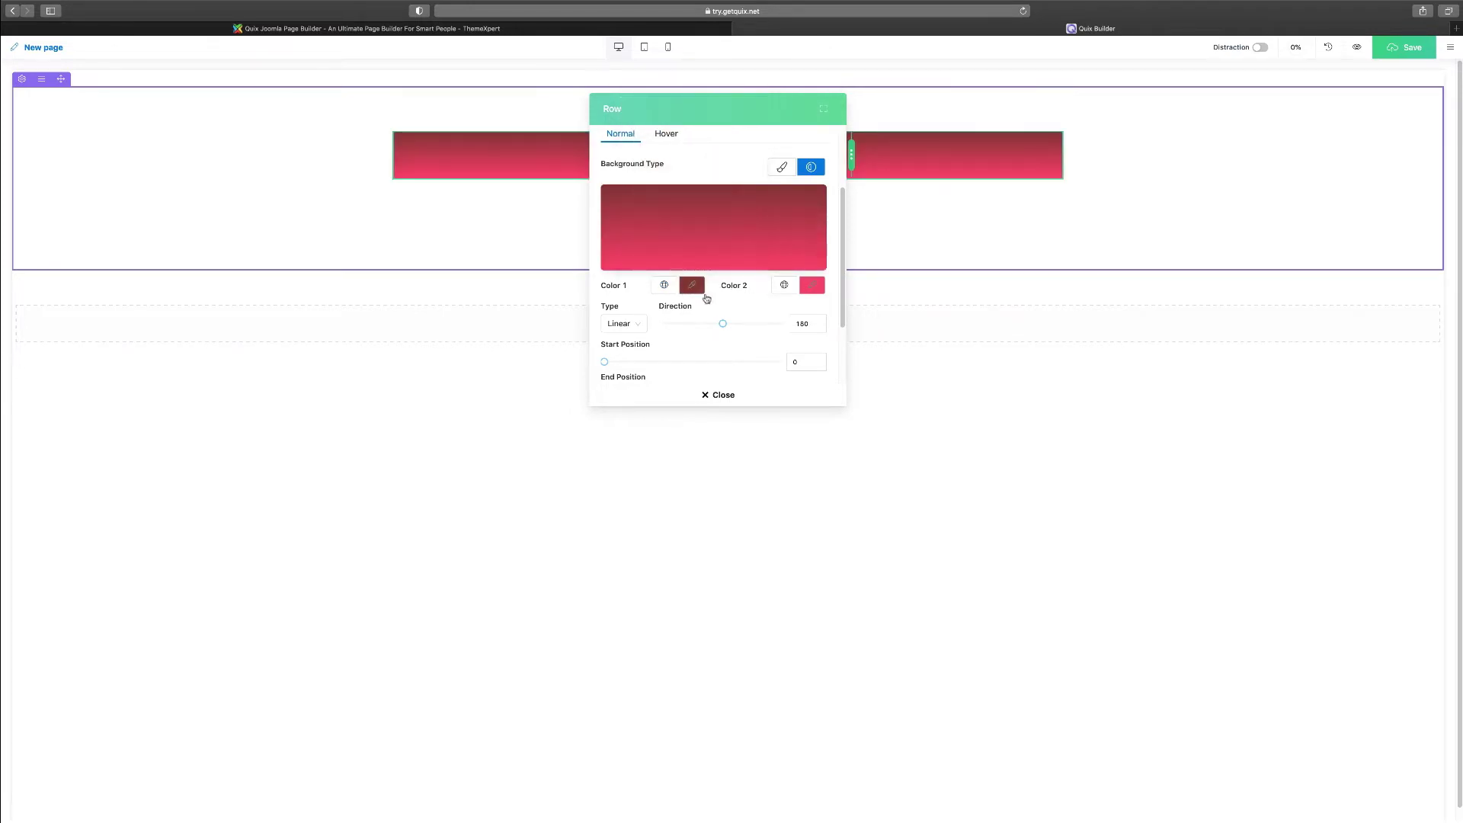
Try the pink preset for the gradient's Color 1, and settle on the purple preset.
{"action": "left_click", "coordinate": [664, 285]}
{"action": "left_click", "coordinate": [658, 260]}
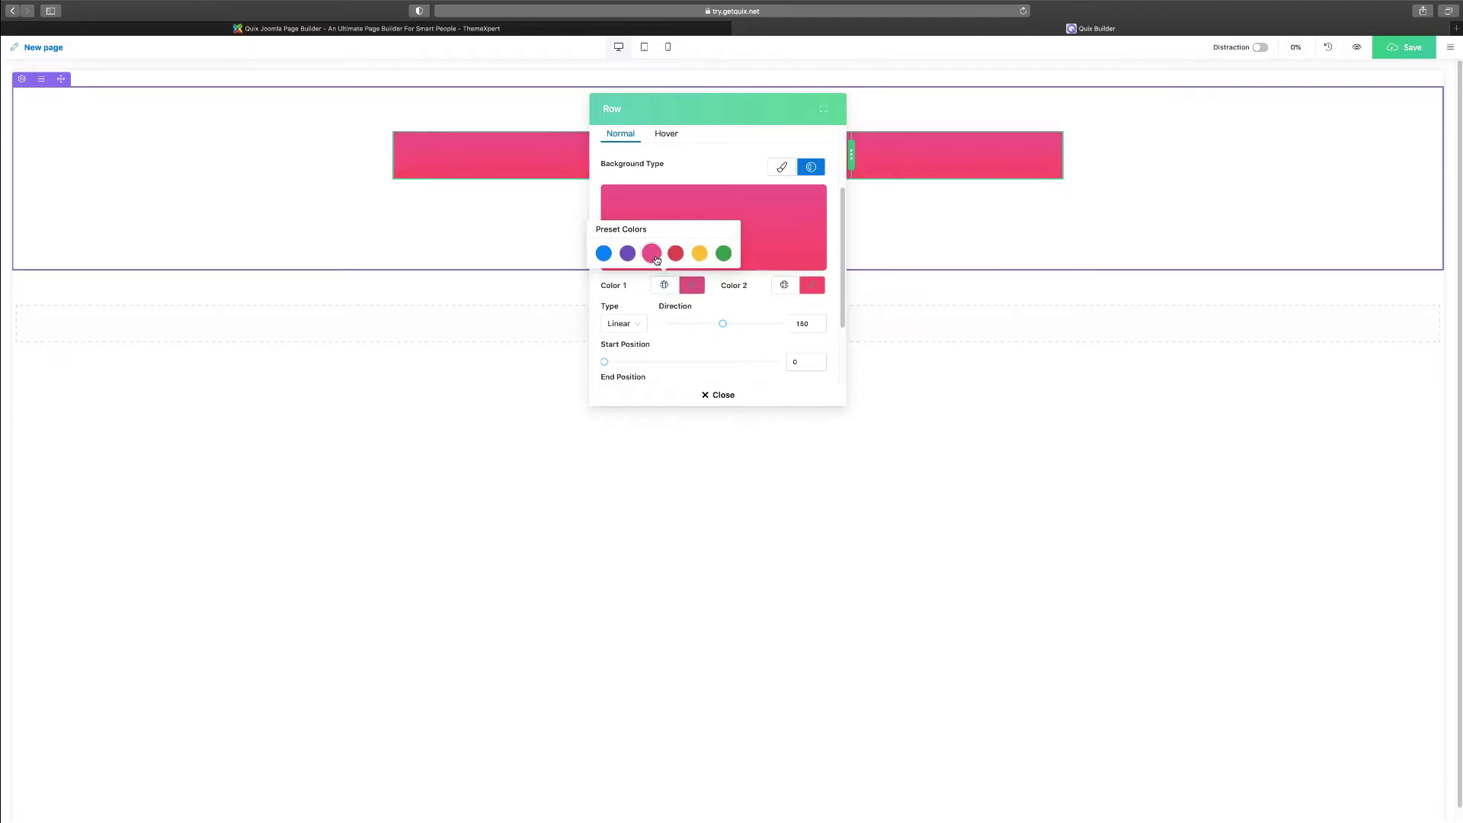
{"action": "left_click", "coordinate": [630, 256]}
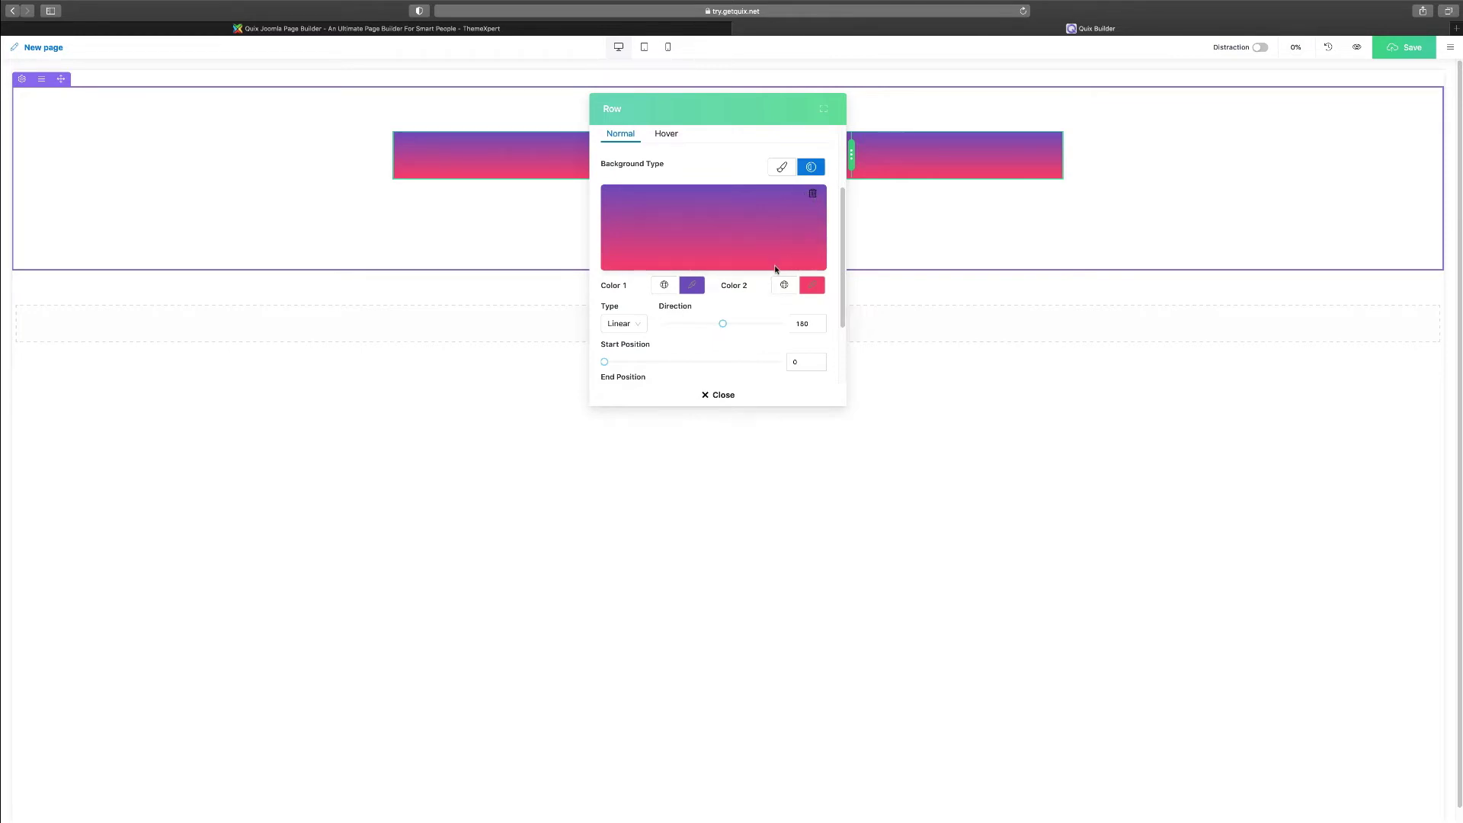
Try the pink preset for the upper row's hover background color, and settle on the yellow preset.
{"action": "scroll", "coordinate": [776, 269], "scroll_direction": "up", "scroll_amount": 3}
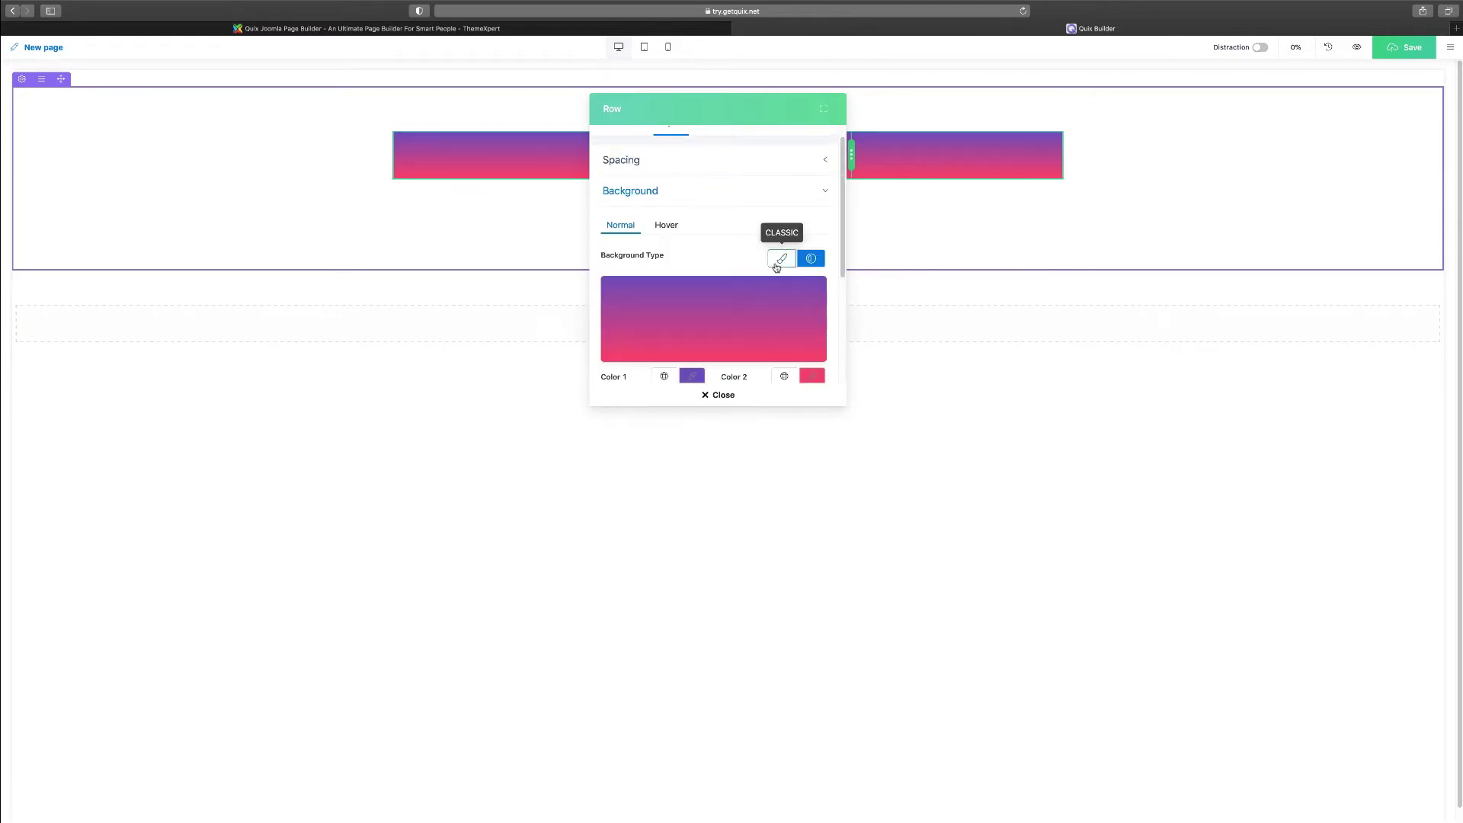
{"action": "left_click", "coordinate": [669, 222]}
{"action": "scroll", "coordinate": [738, 278], "scroll_direction": "down", "scroll_amount": 1}
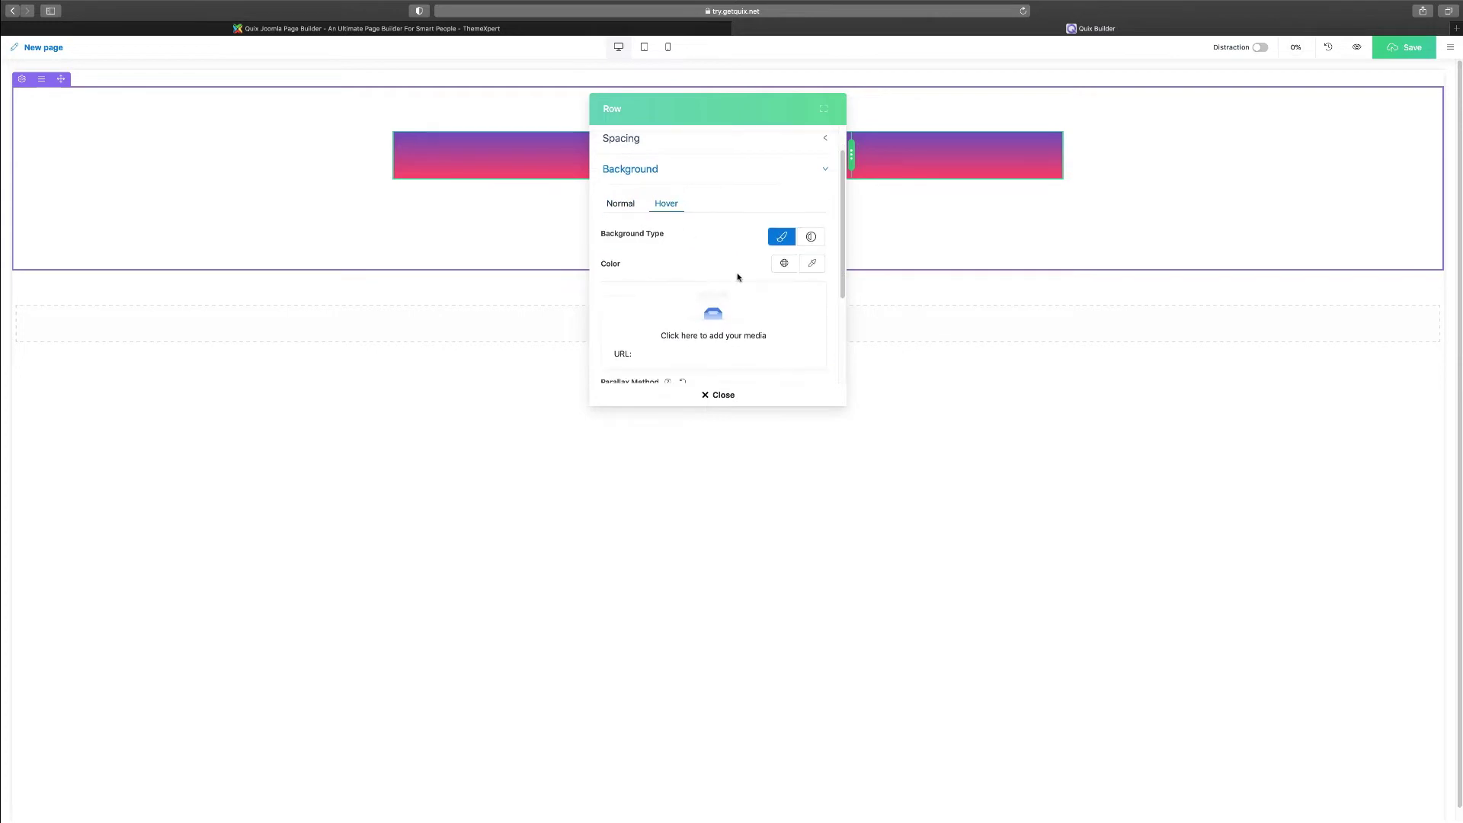
{"action": "scroll", "coordinate": [738, 278], "scroll_direction": "down", "scroll_amount": 2}
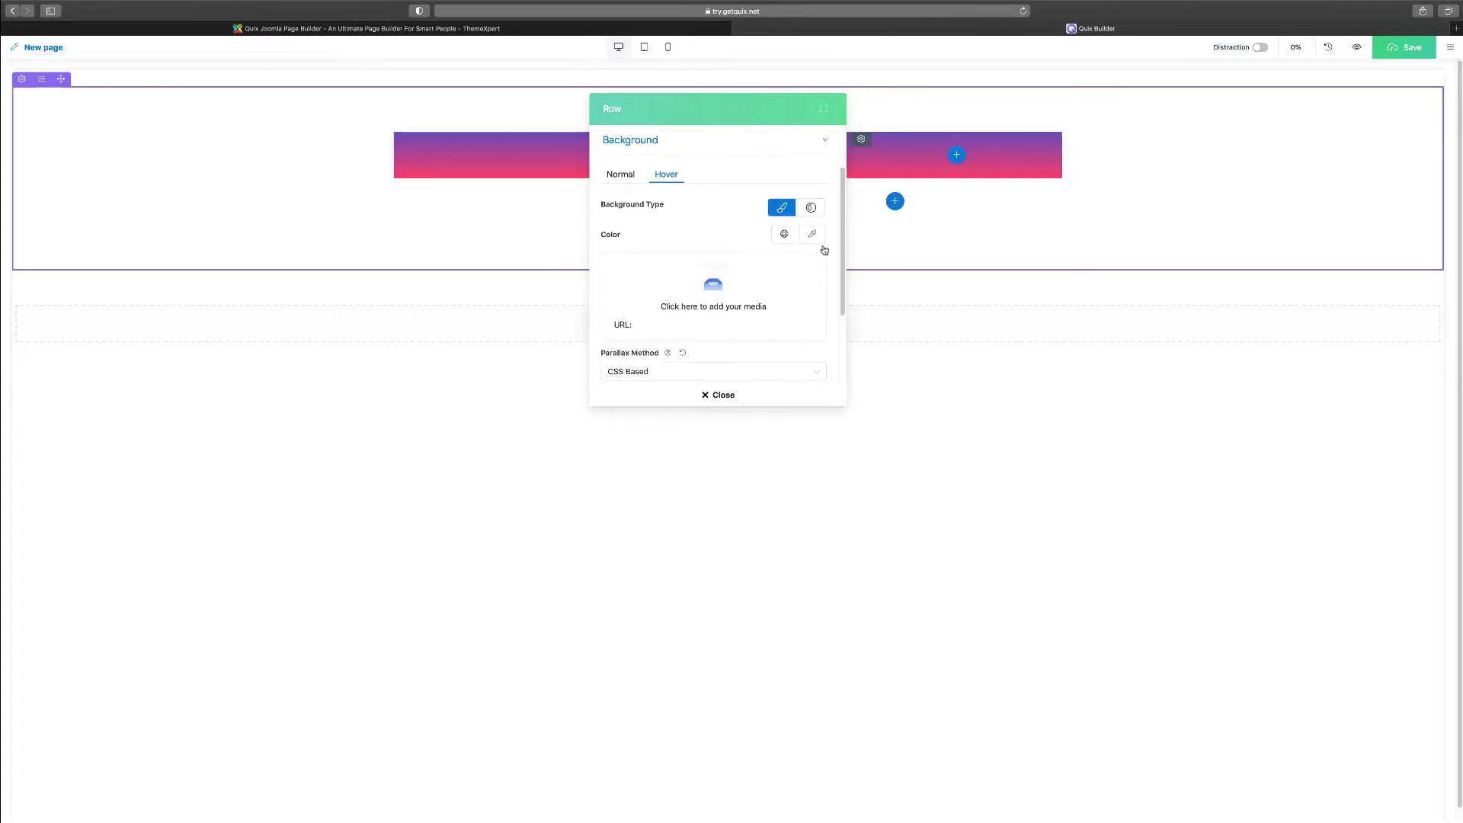
{"action": "scroll", "coordinate": [824, 250], "scroll_direction": "up", "scroll_amount": 1}
{"action": "left_click", "coordinate": [784, 248]}
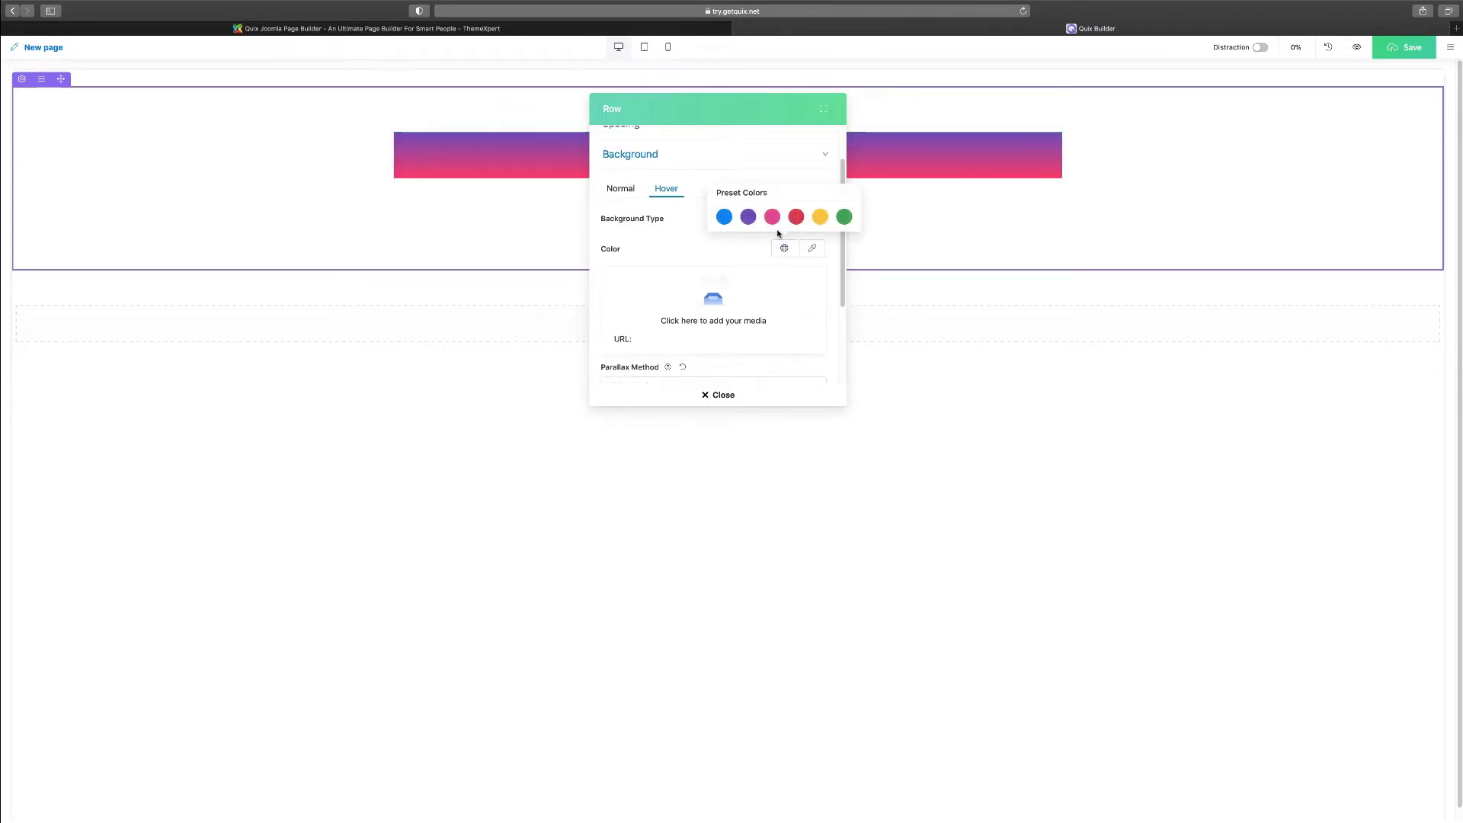
{"action": "left_click", "coordinate": [772, 217]}
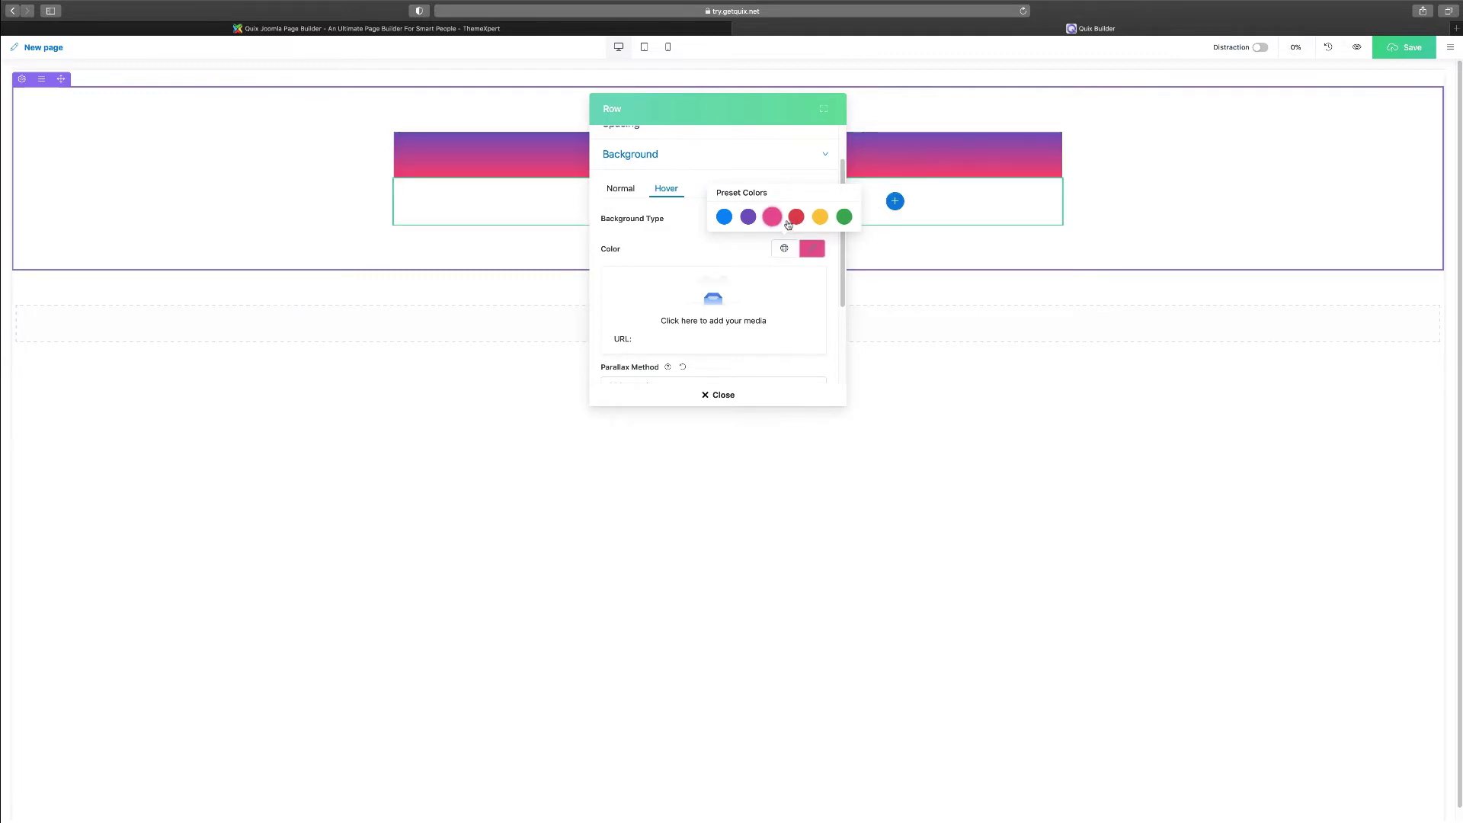
{"action": "left_click", "coordinate": [820, 218]}
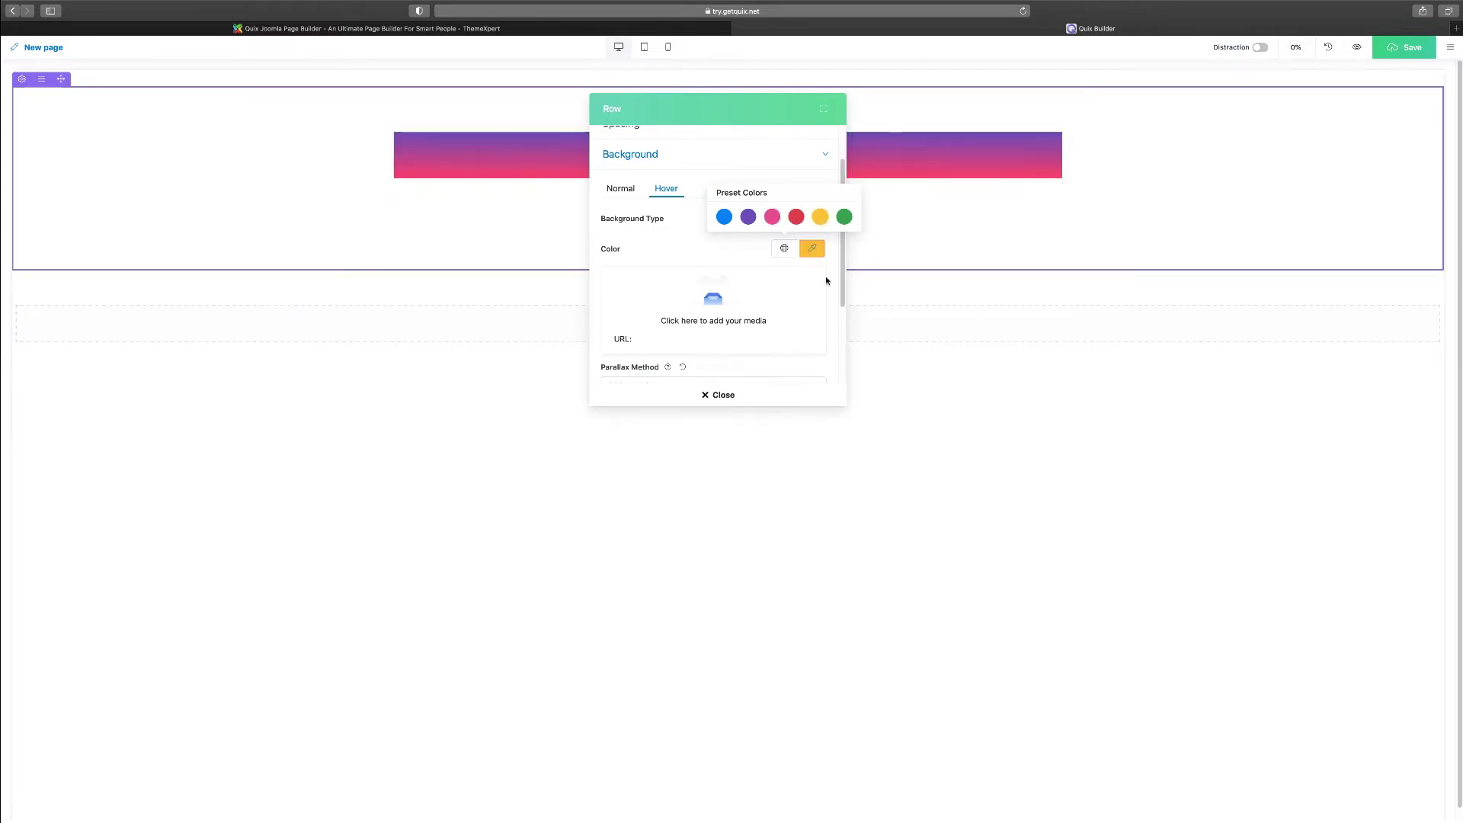
{"action": "scroll", "coordinate": [833, 281], "scroll_direction": "down", "scroll_amount": 1}
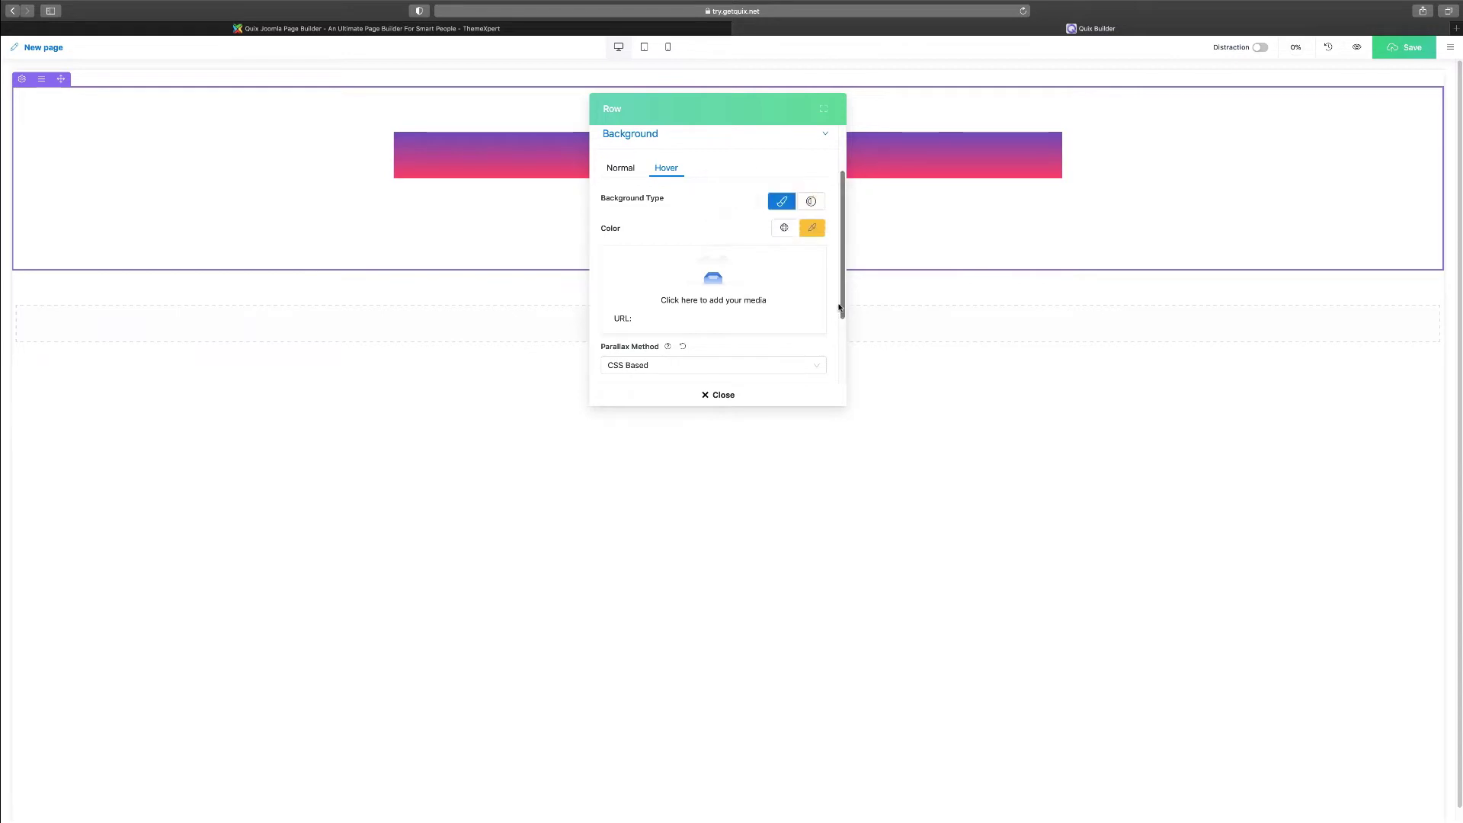
Clear the gradient from the row's normal background and close the row settings.
{"action": "scroll", "coordinate": [800, 244], "scroll_direction": "up", "scroll_amount": 2}
{"action": "left_click", "coordinate": [630, 241]}
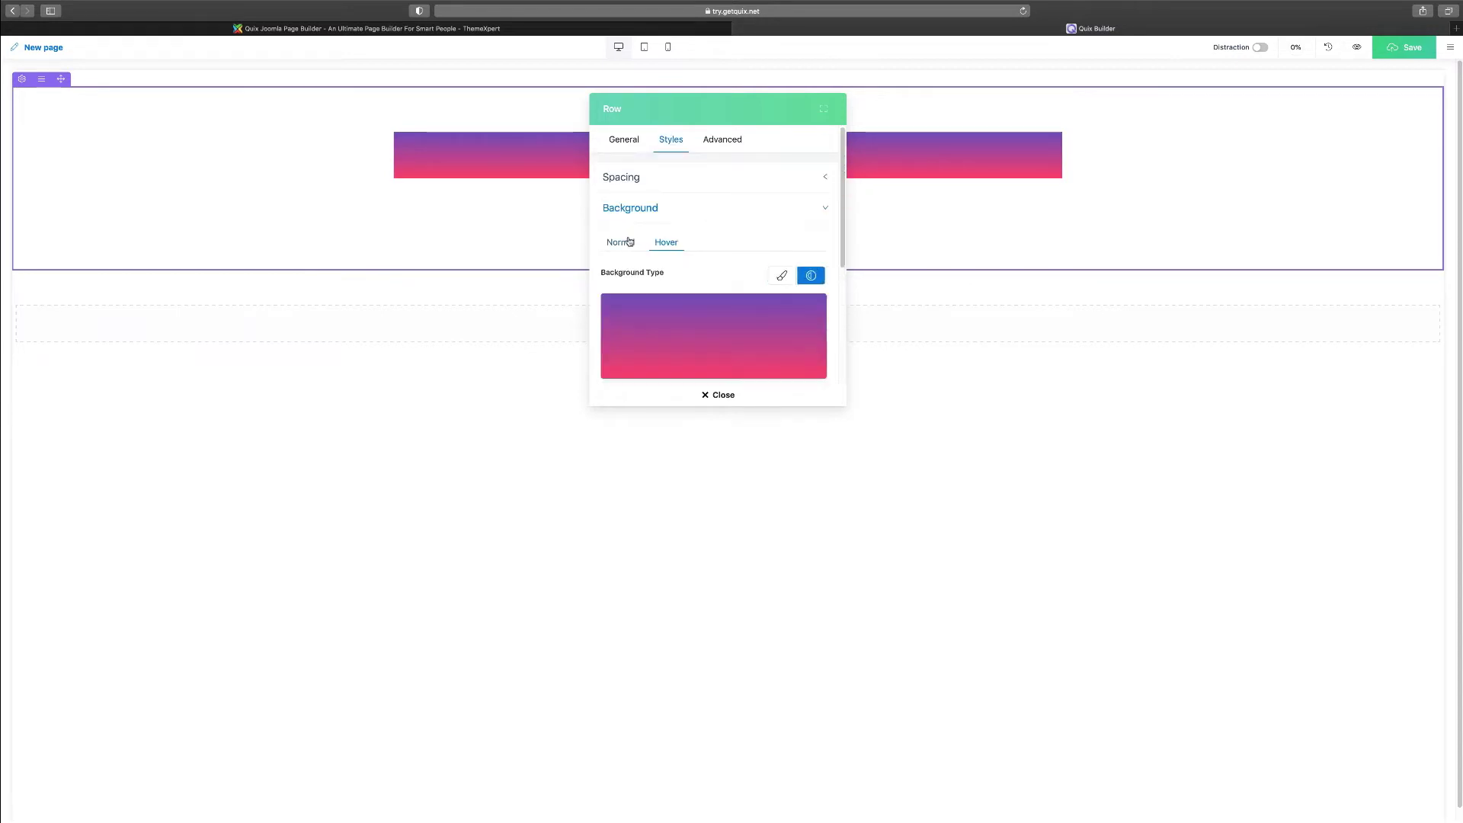
{"action": "scroll", "coordinate": [816, 267], "scroll_direction": "down", "scroll_amount": 2}
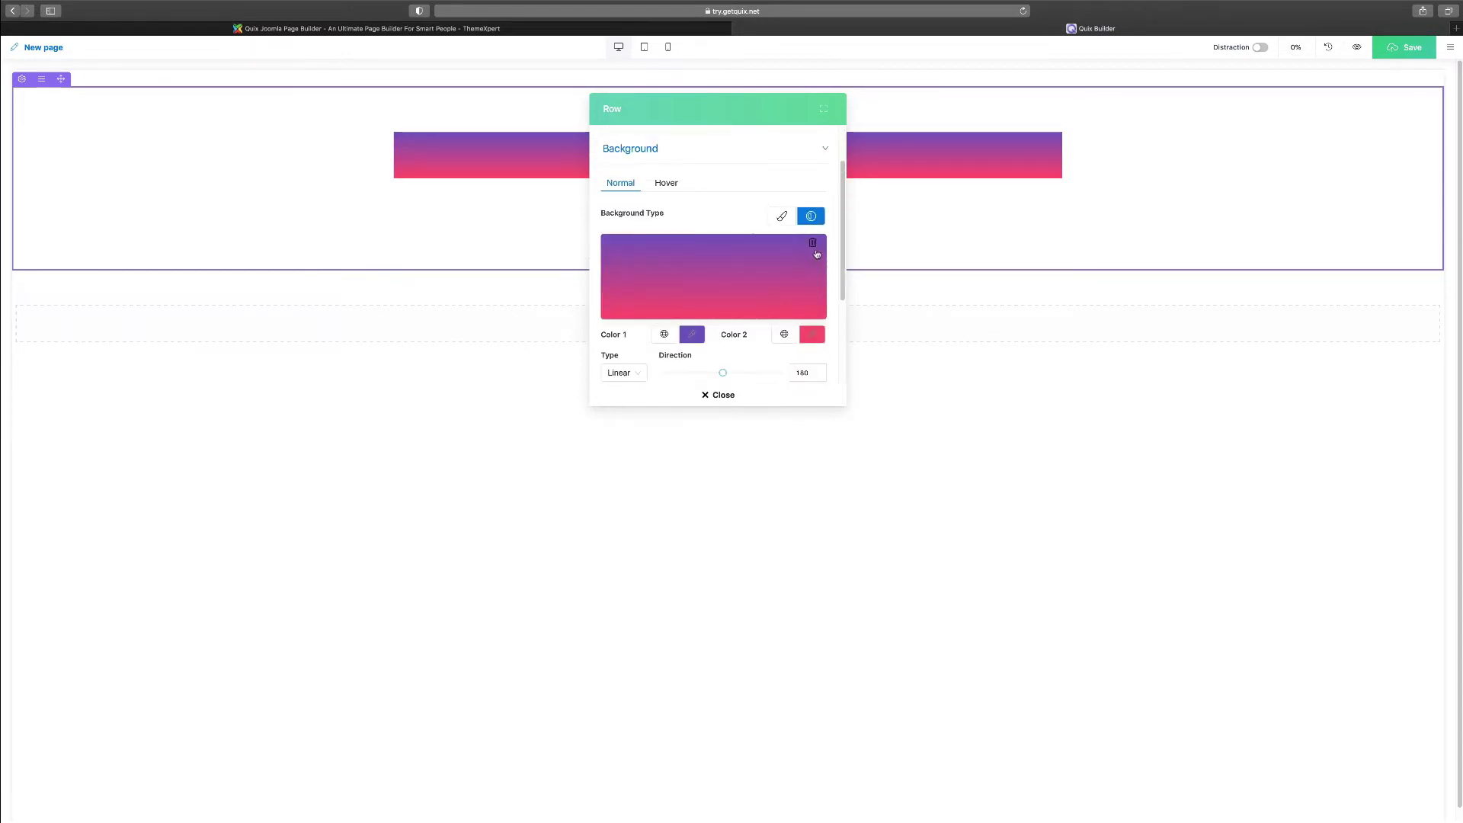
{"action": "left_click", "coordinate": [814, 246]}
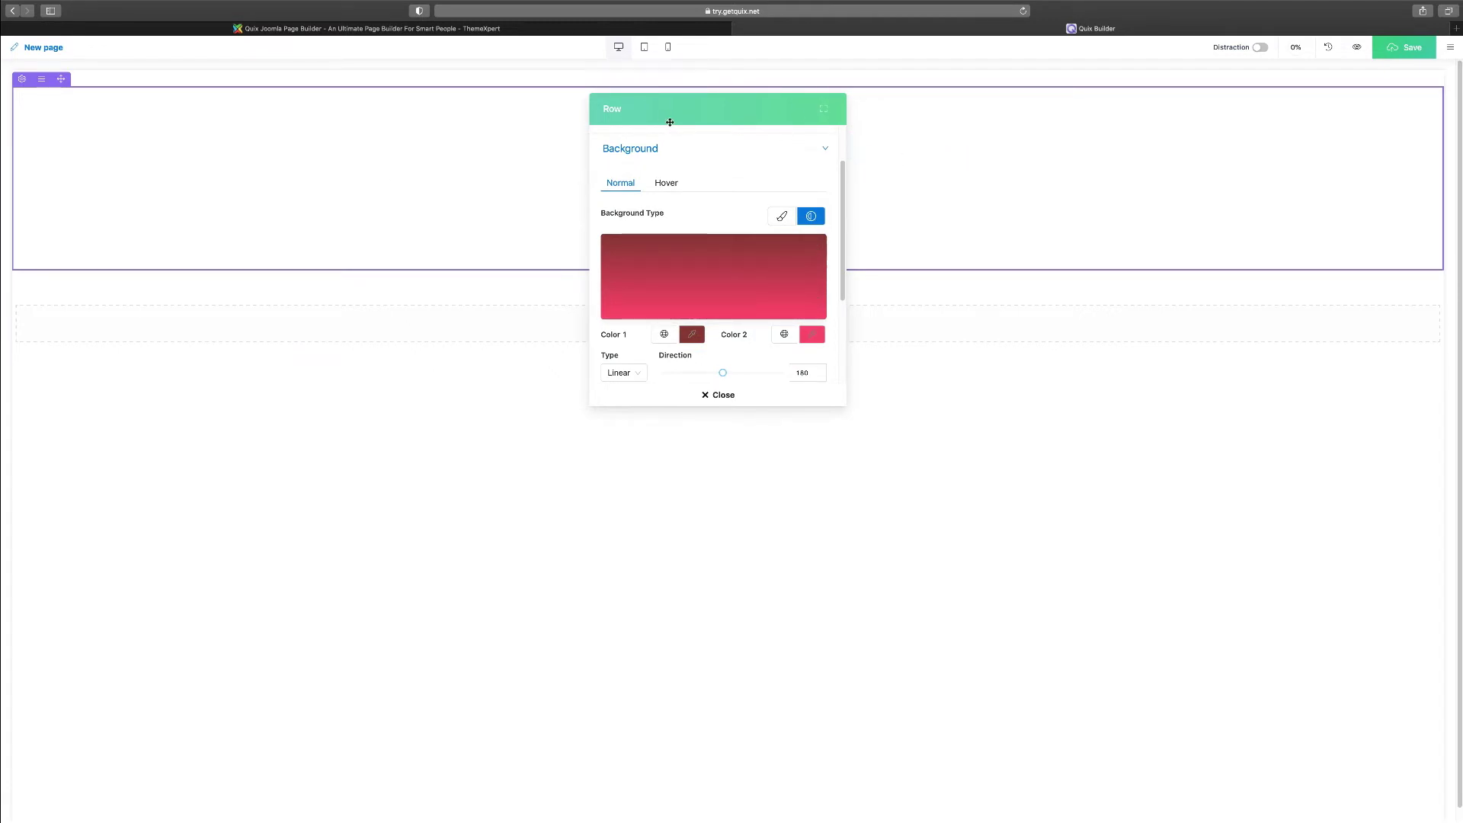
{"action": "left_click", "coordinate": [721, 394]}
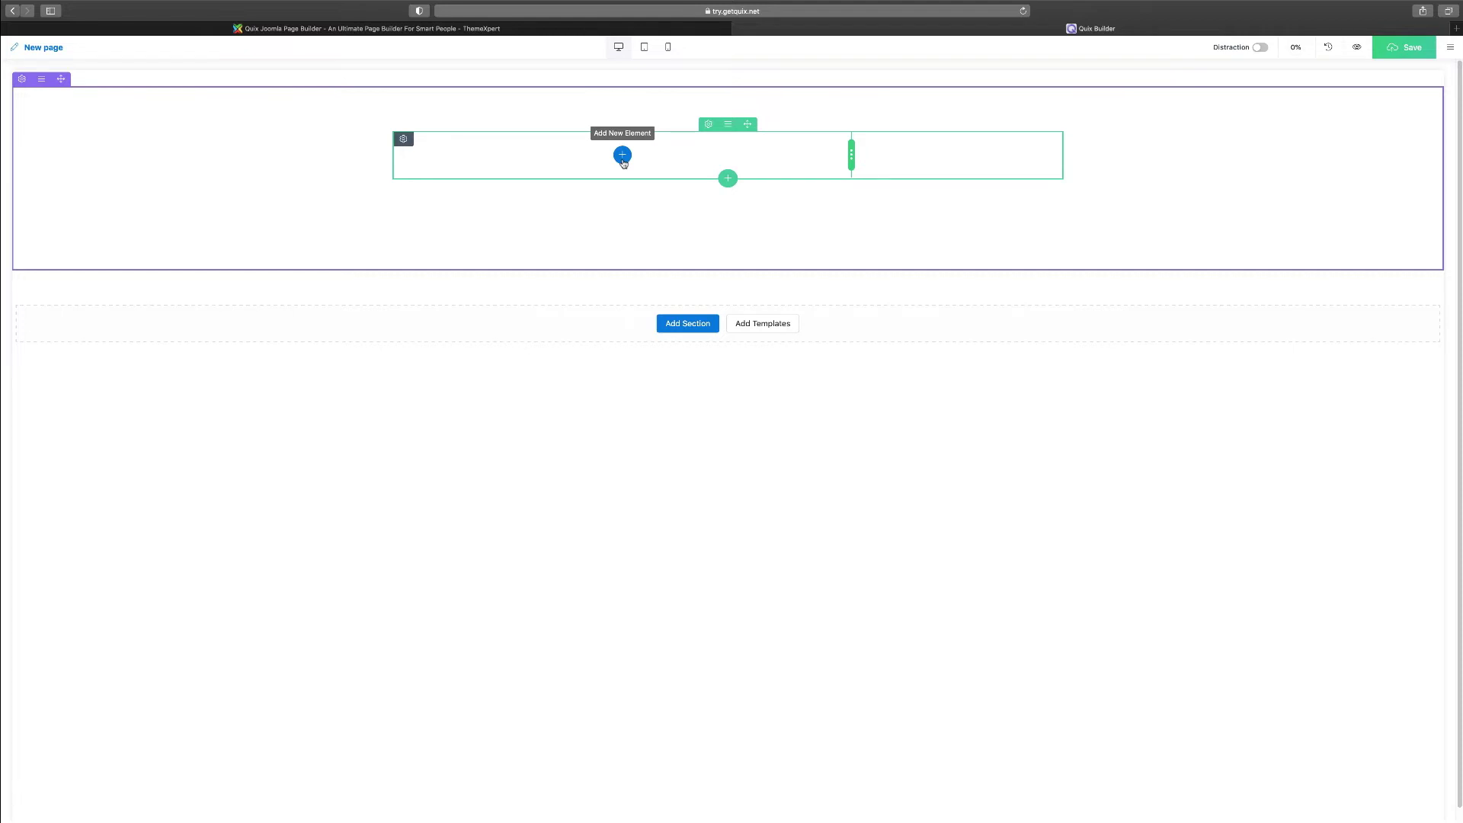
Browse the available elements and add a Call to Action to the upper row's wide first column.
{"action": "left_click", "coordinate": [623, 155]}
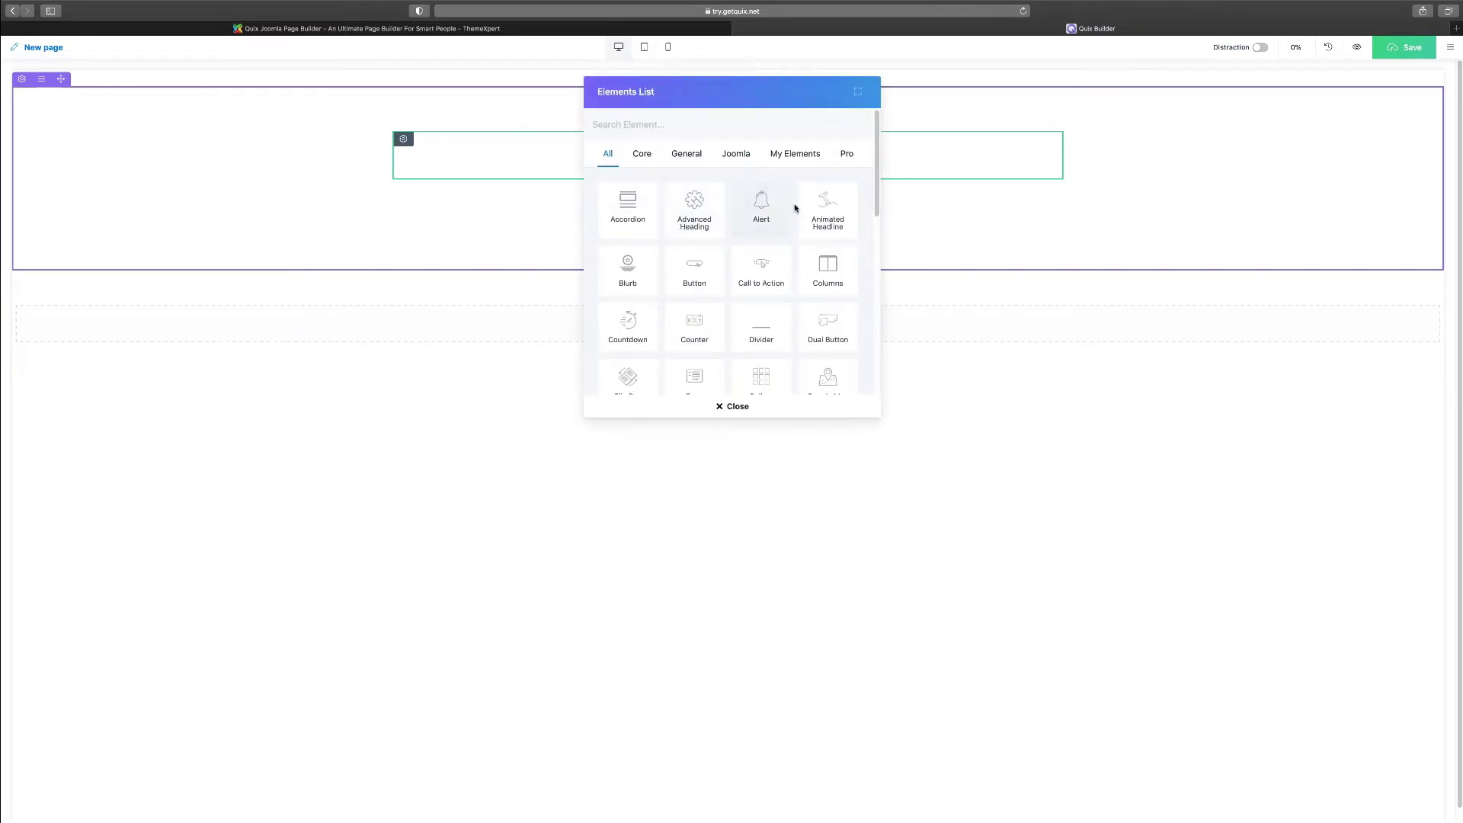
{"action": "scroll", "coordinate": [797, 206], "scroll_direction": "down", "scroll_amount": 3}
{"action": "scroll", "coordinate": [802, 206], "scroll_direction": "down", "scroll_amount": 5}
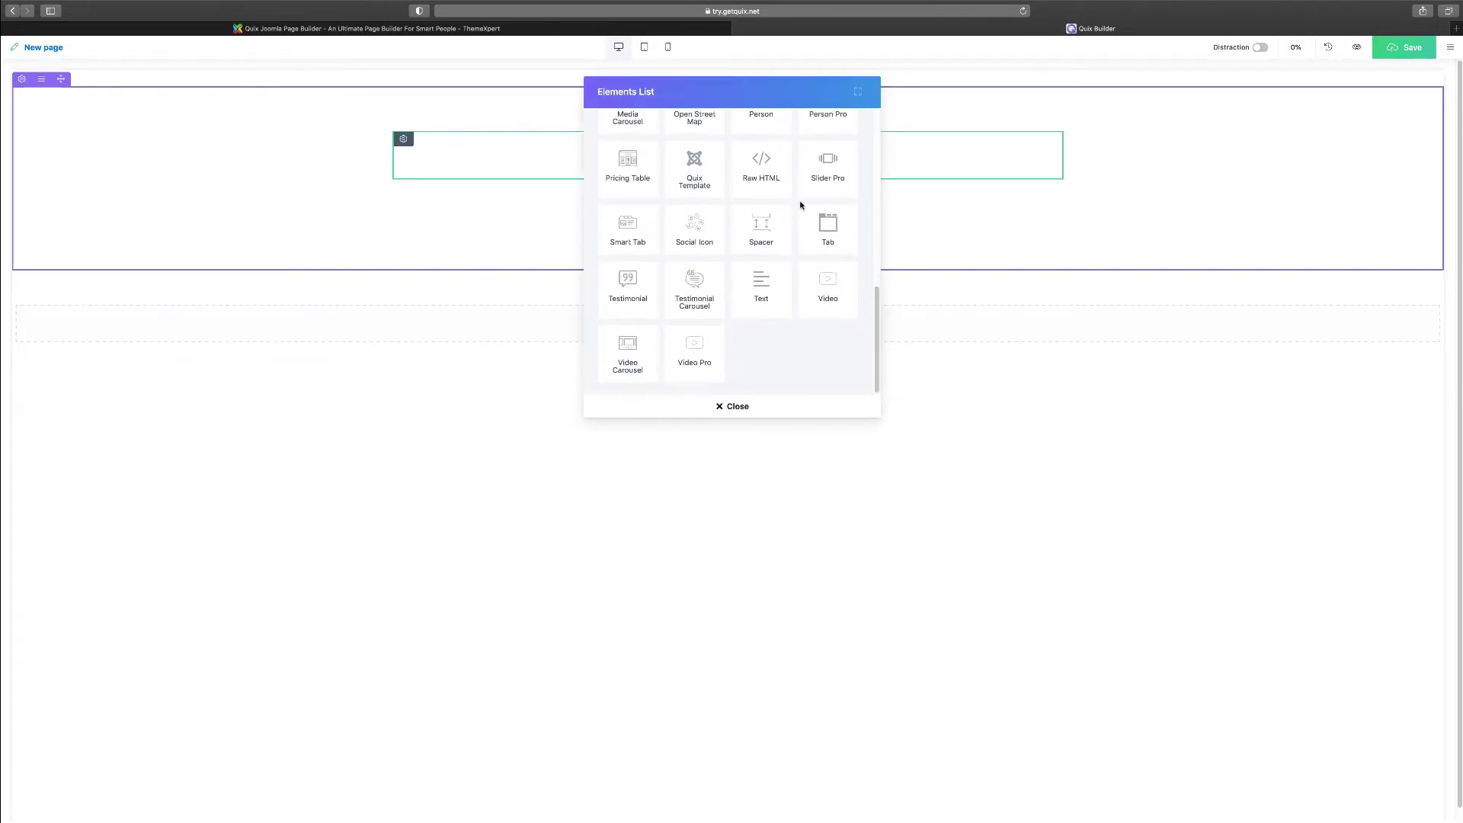
{"action": "scroll", "coordinate": [802, 205], "scroll_direction": "up", "scroll_amount": 10}
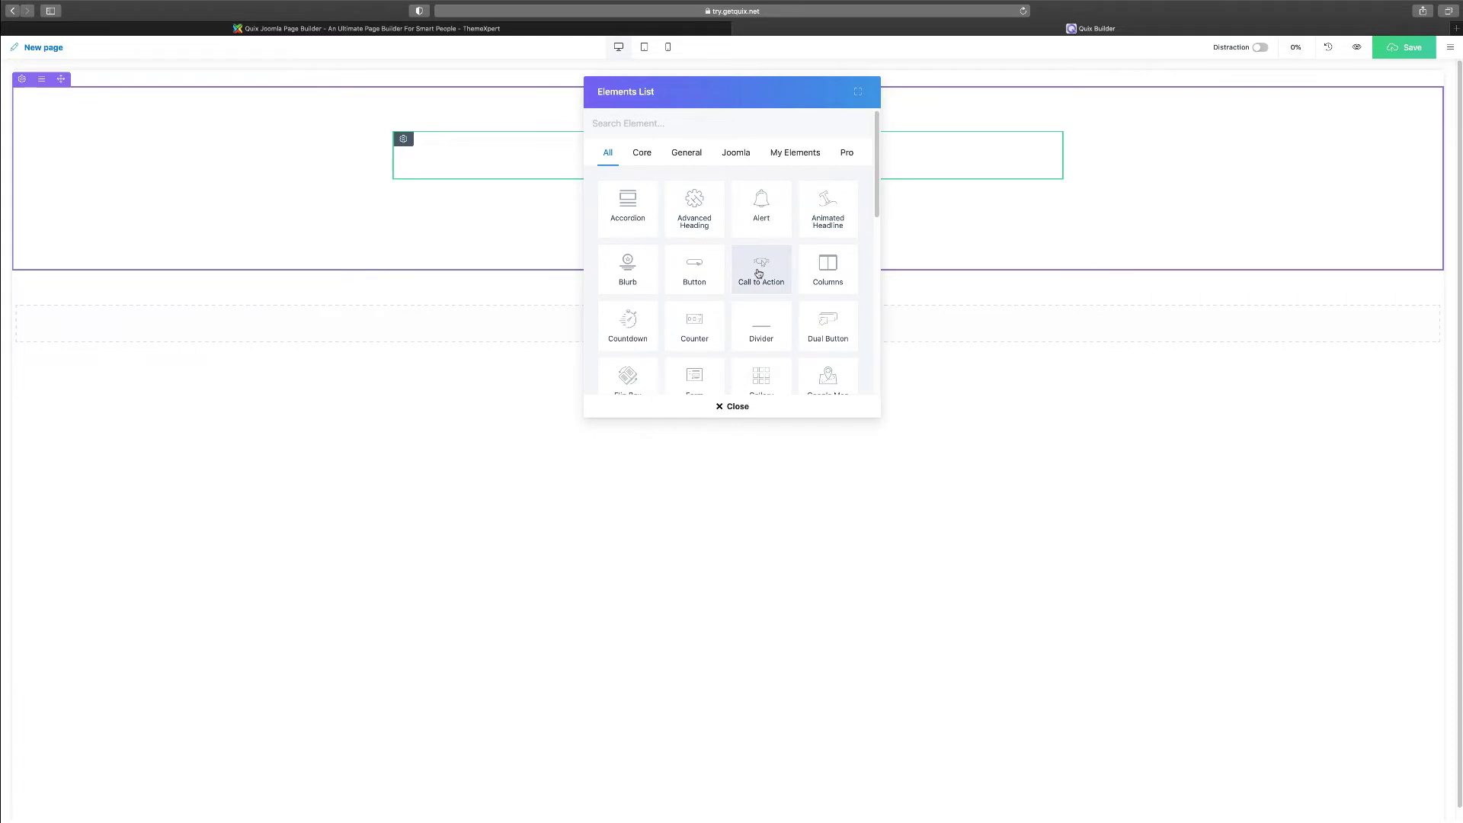
{"action": "left_click", "coordinate": [759, 273]}
Move the Call to Action settings clear of the element and examine its Panel style options.
{"action": "left_click_drag", "start_coordinate": [698, 106], "coordinate": [990, 176]}
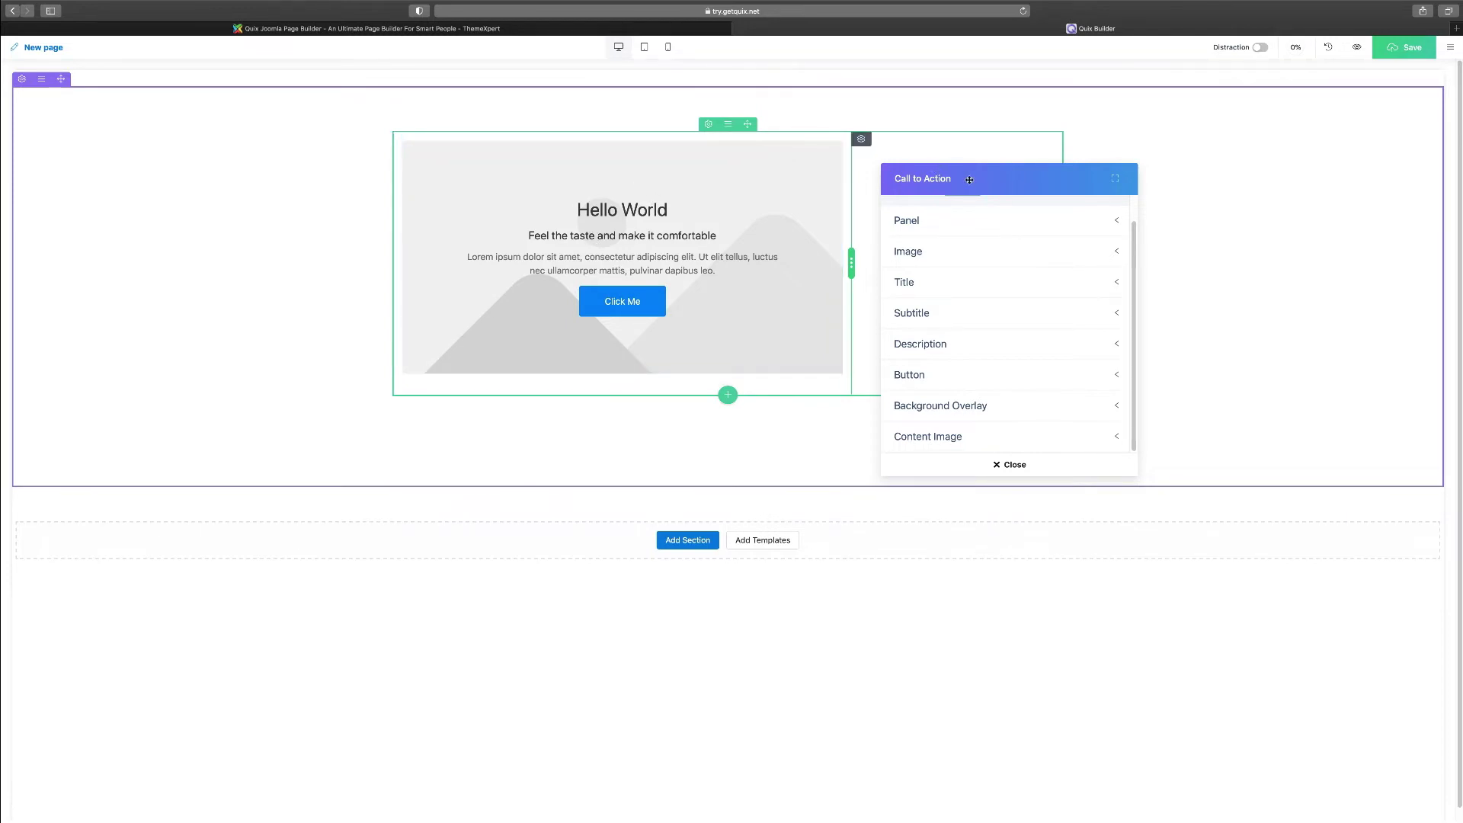
{"action": "left_click_drag", "start_coordinate": [945, 179], "coordinate": [857, 202]}
{"action": "scroll", "coordinate": [903, 259], "scroll_direction": "up", "scroll_amount": 1}
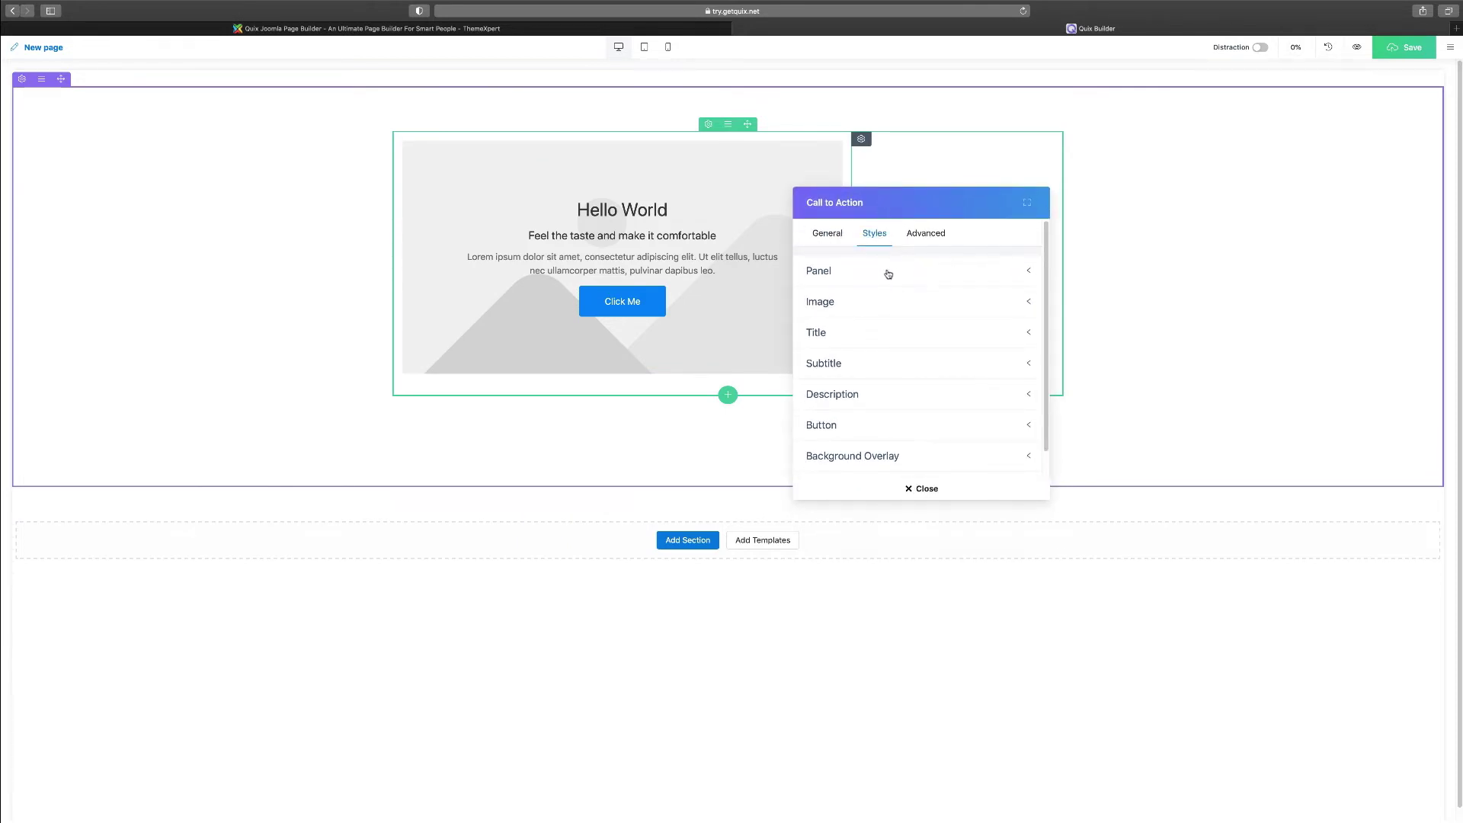
{"action": "left_click", "coordinate": [889, 273]}
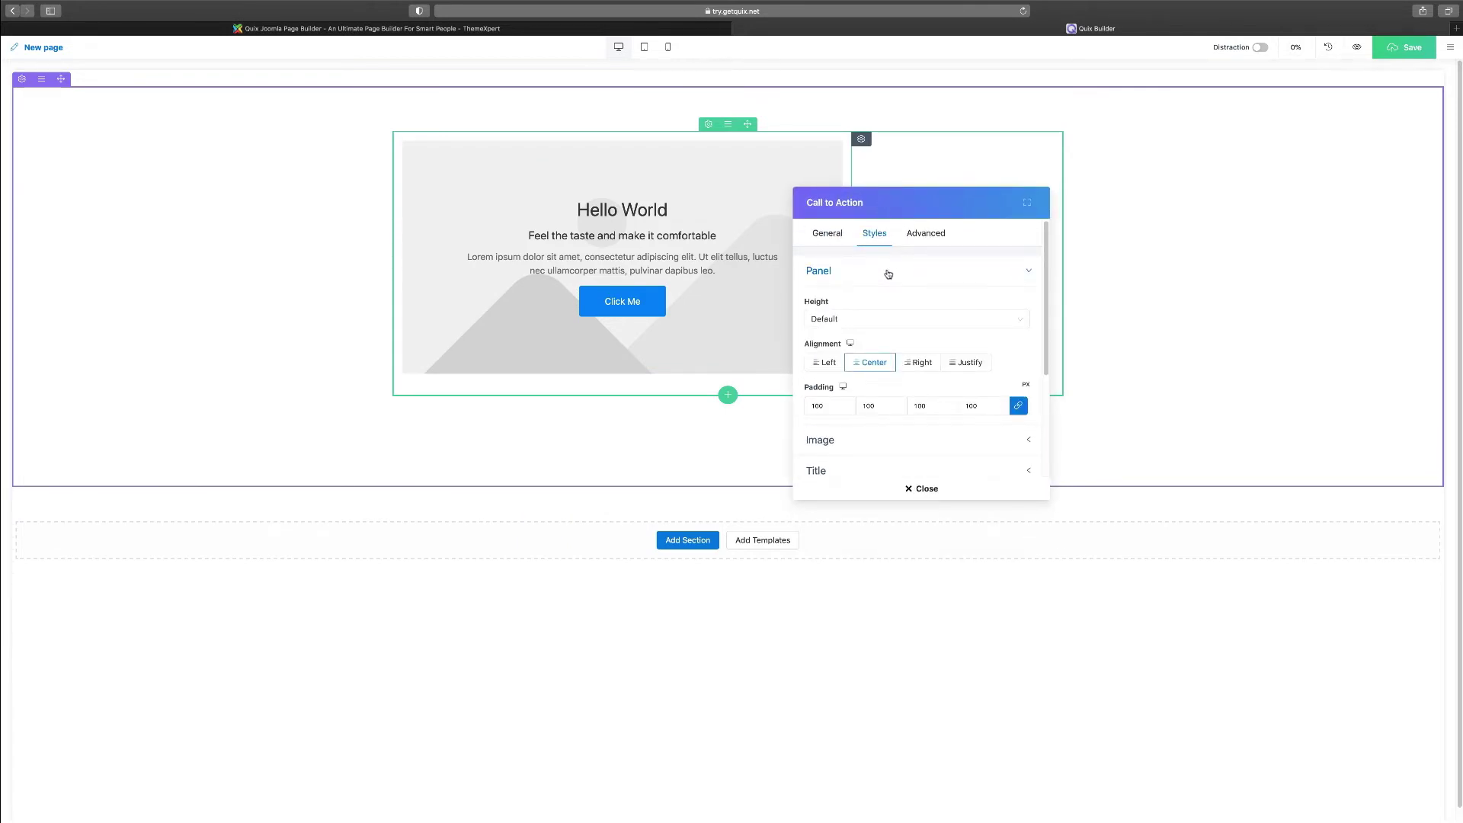
Try the armchair picture 01_WK_Ishino as the Call to Action's cover image, and remove it again.
{"action": "left_click", "coordinate": [841, 234]}
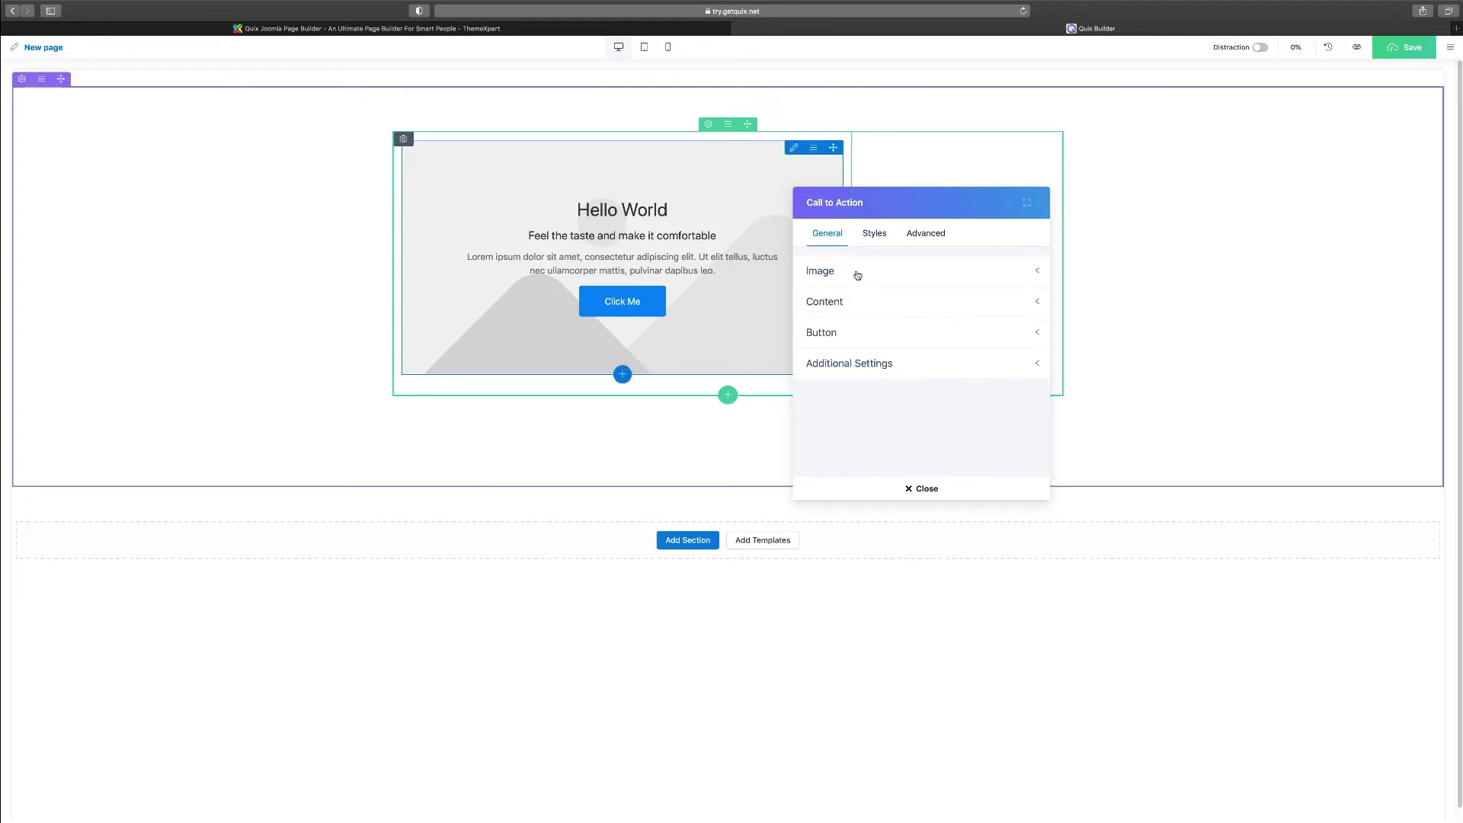
{"action": "left_click", "coordinate": [856, 274]}
{"action": "scroll", "coordinate": [899, 396], "scroll_direction": "down", "scroll_amount": 1}
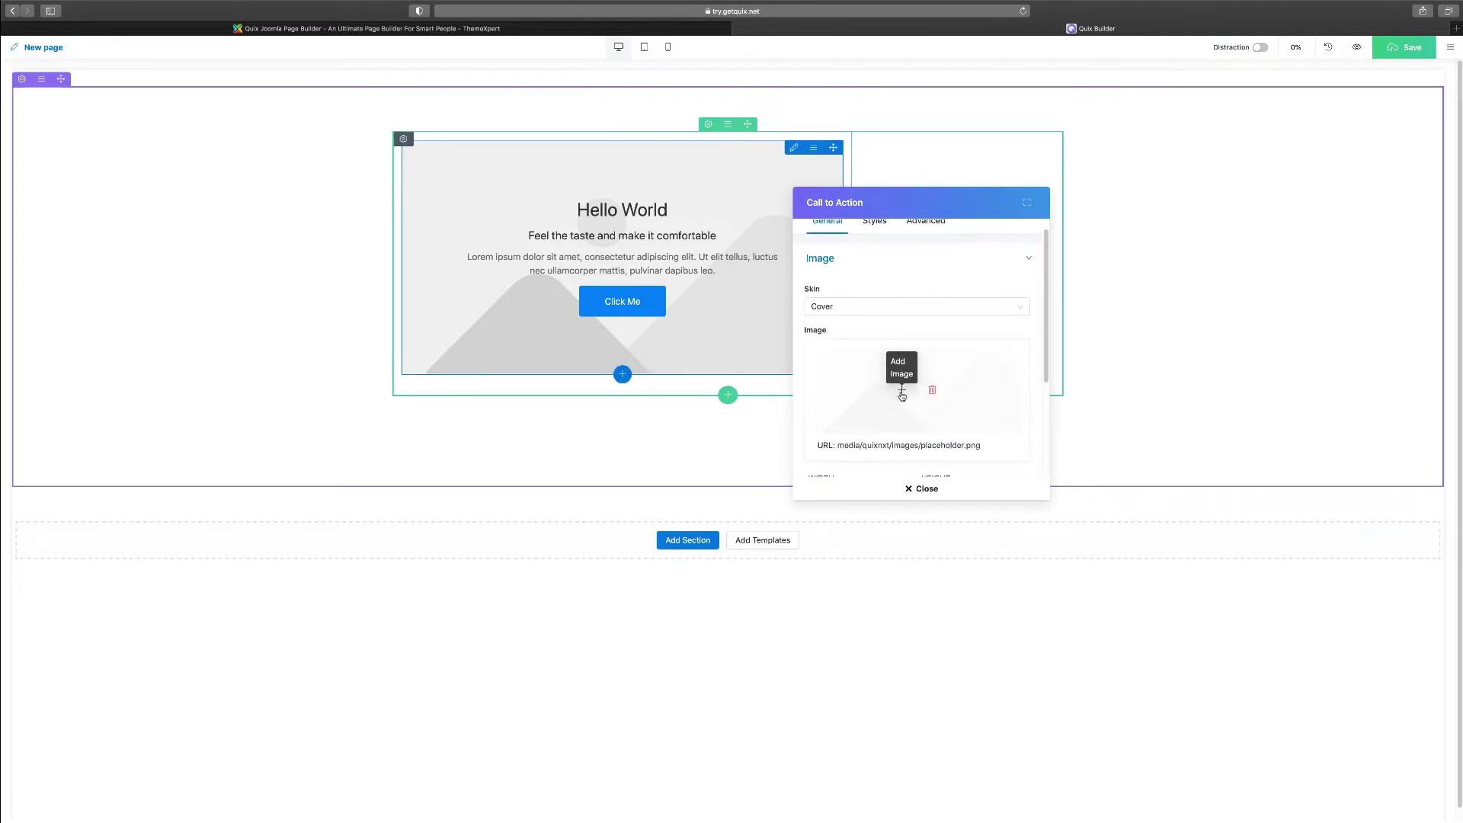
{"action": "left_click", "coordinate": [902, 392]}
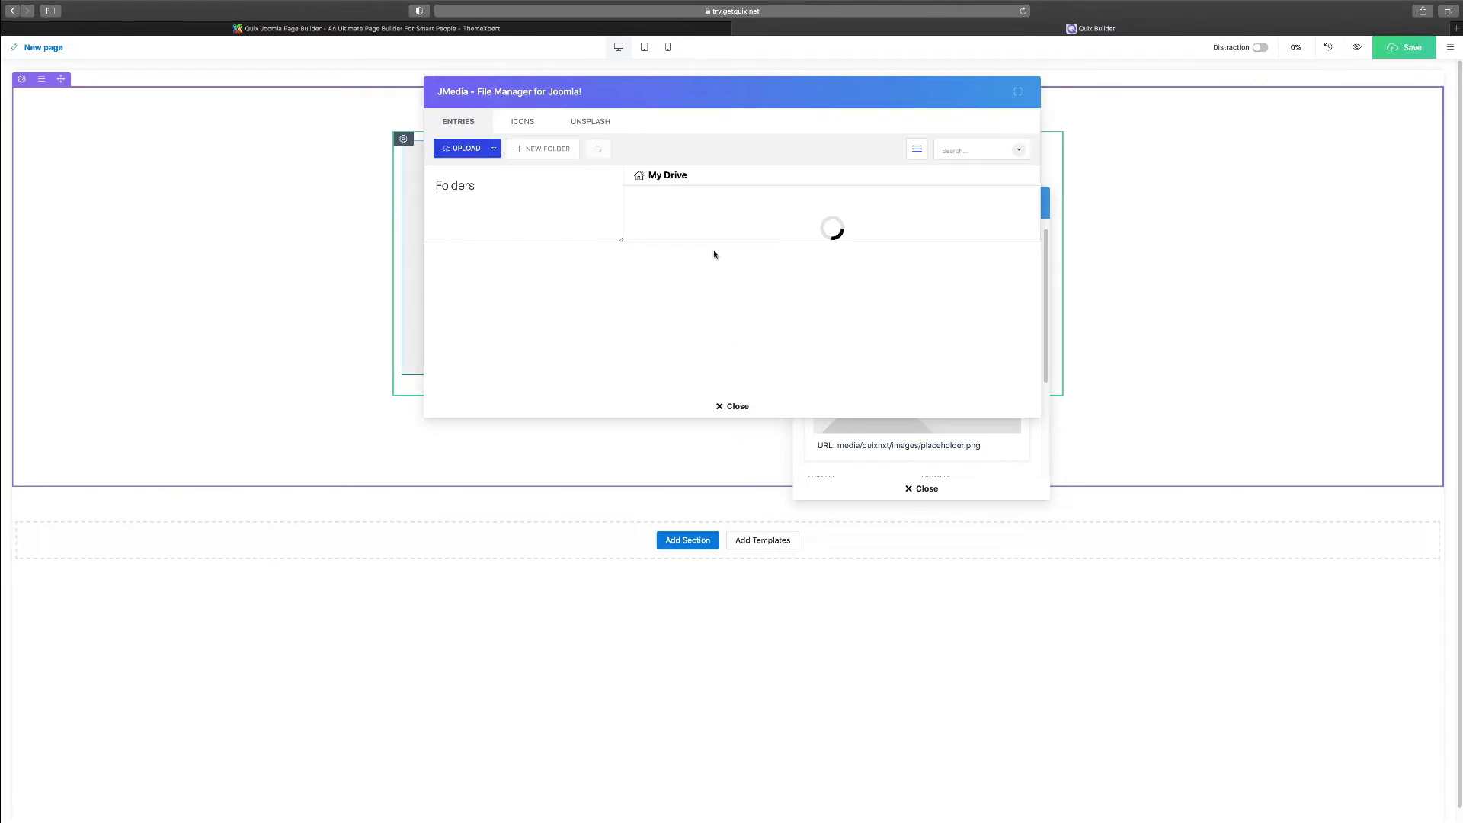
{"action": "scroll", "coordinate": [758, 268], "scroll_direction": "down", "scroll_amount": 2}
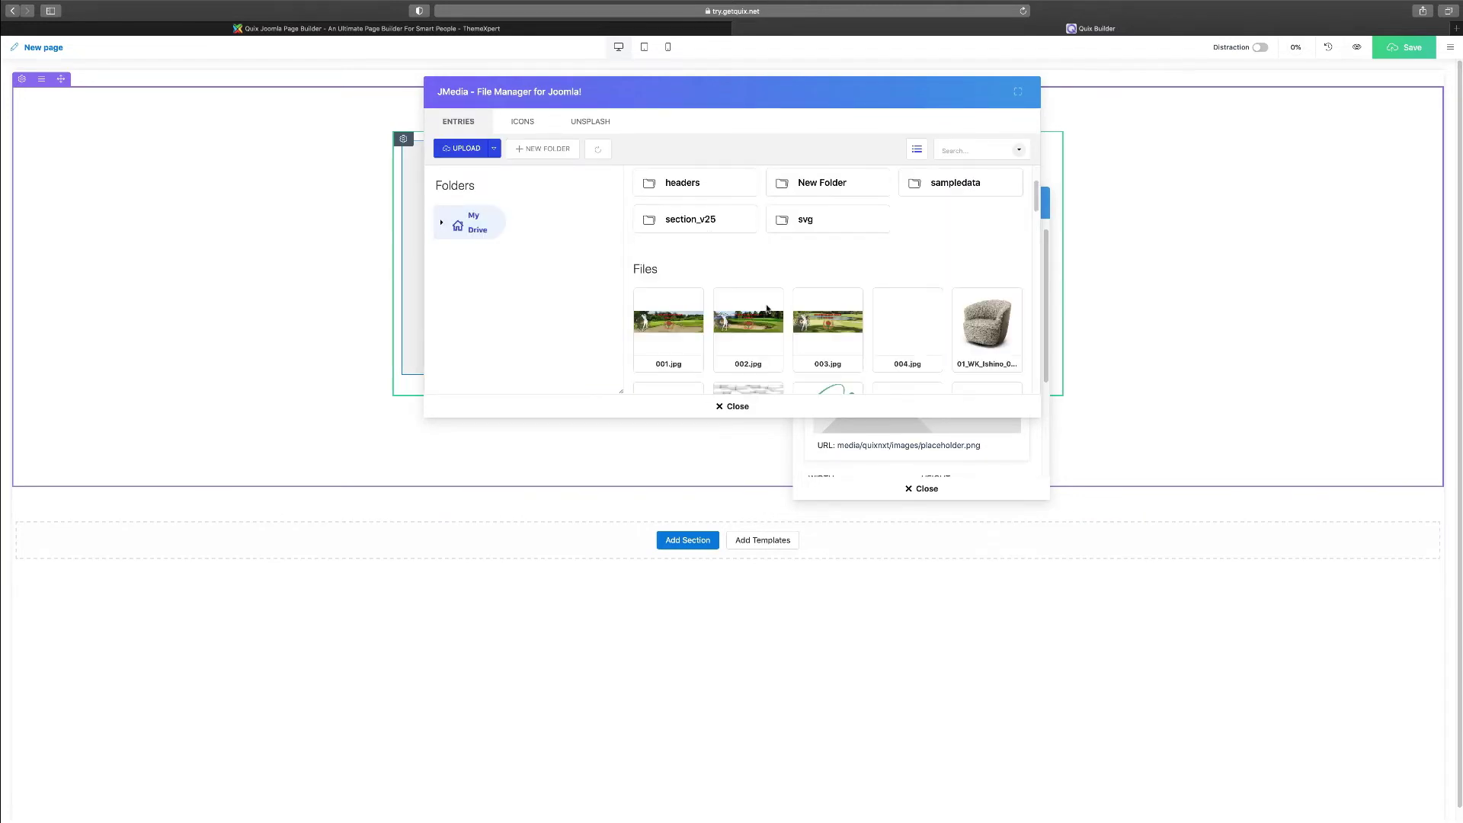
{"action": "scroll", "coordinate": [774, 321], "scroll_direction": "down", "scroll_amount": 2}
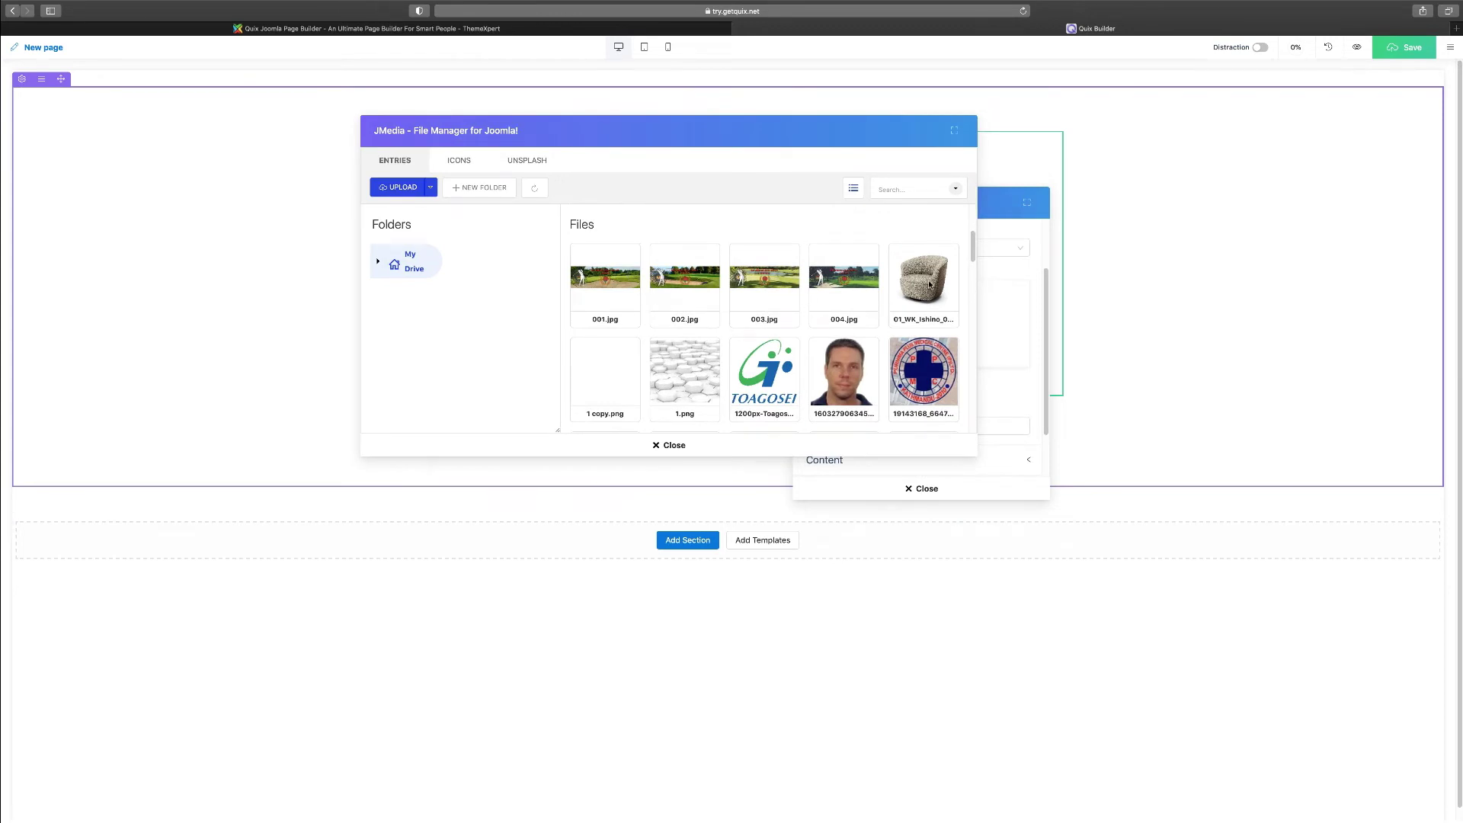
{"action": "double_click", "coordinate": [924, 280]}
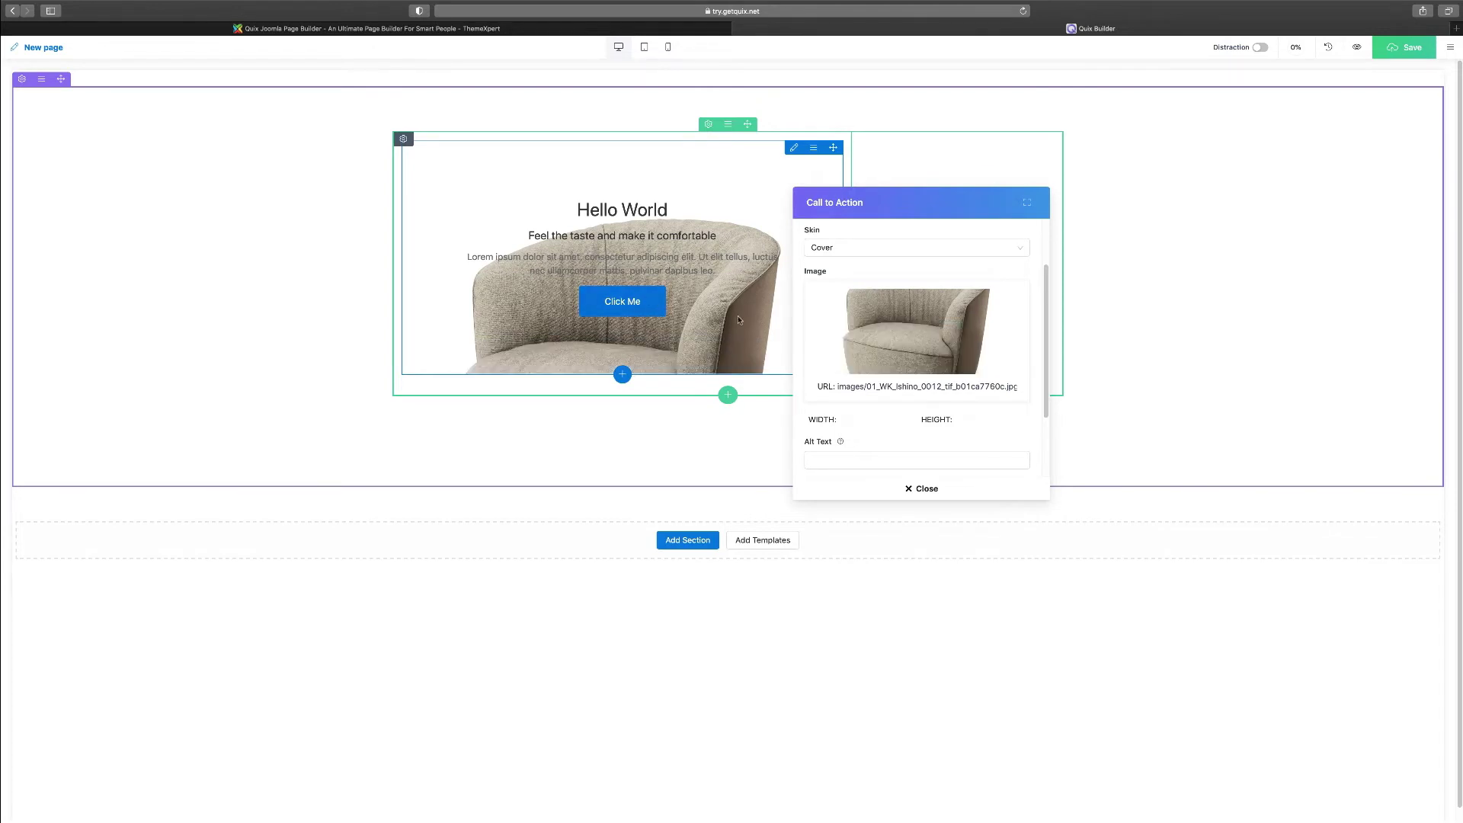
{"action": "mouse_move", "coordinate": [933, 333]}
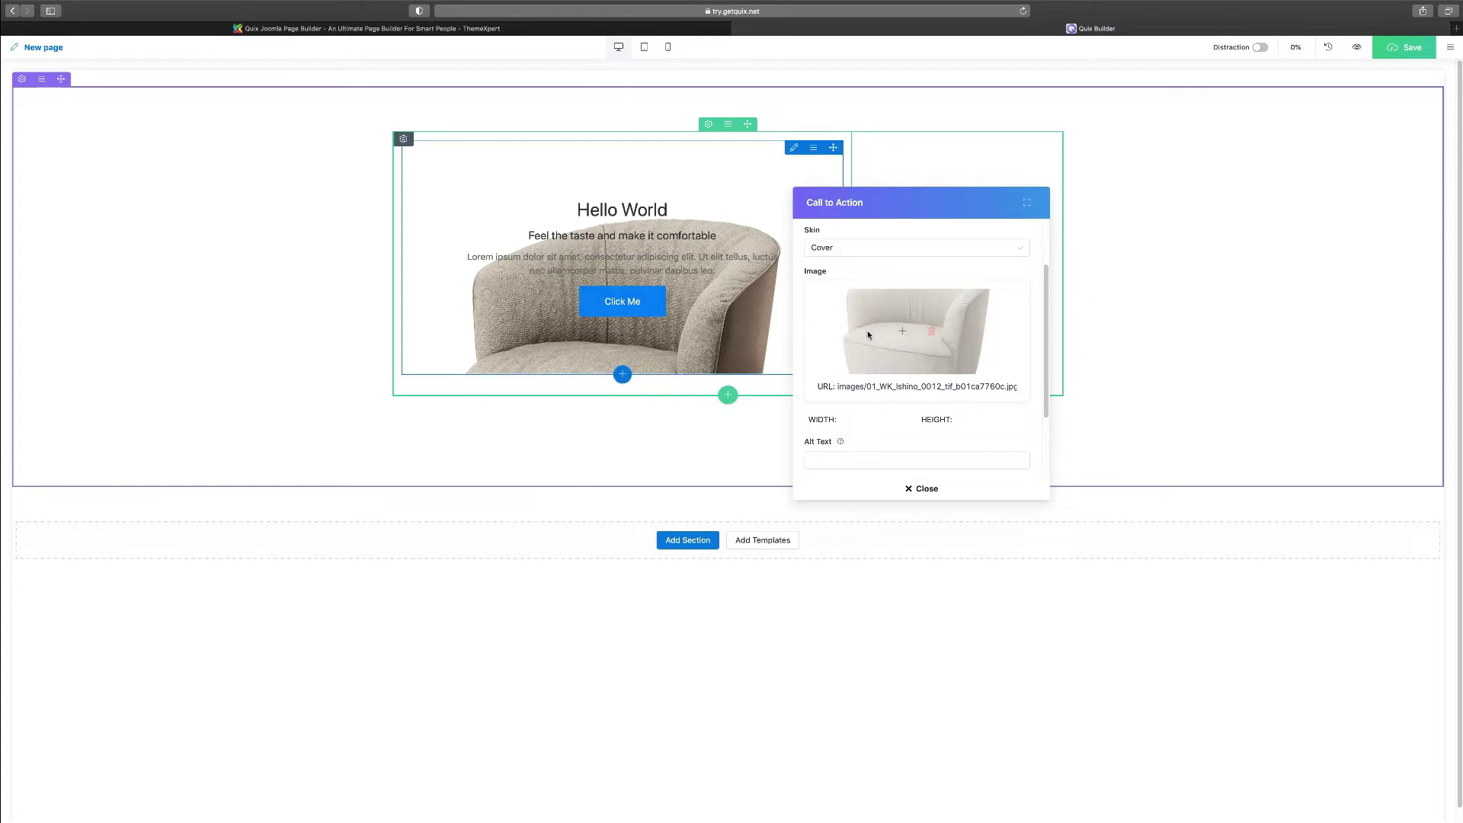
{"action": "left_click", "coordinate": [933, 334]}
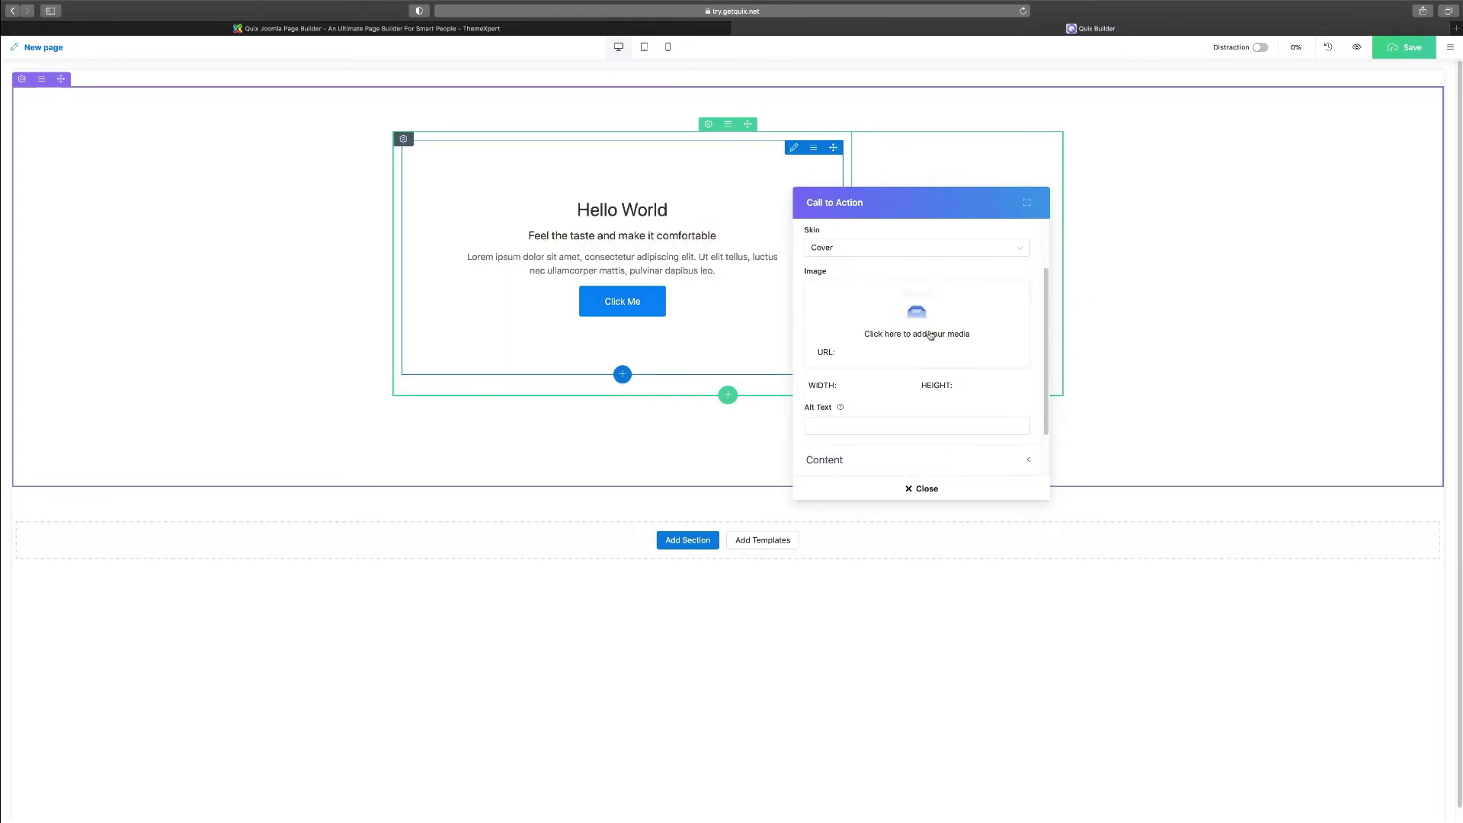
Look through the media manager's uploaded files, icon library and Unsplash photos.
{"action": "left_click", "coordinate": [928, 334]}
{"action": "scroll", "coordinate": [810, 347], "scroll_direction": "down", "scroll_amount": 5}
{"action": "scroll", "coordinate": [812, 346], "scroll_direction": "up", "scroll_amount": 6}
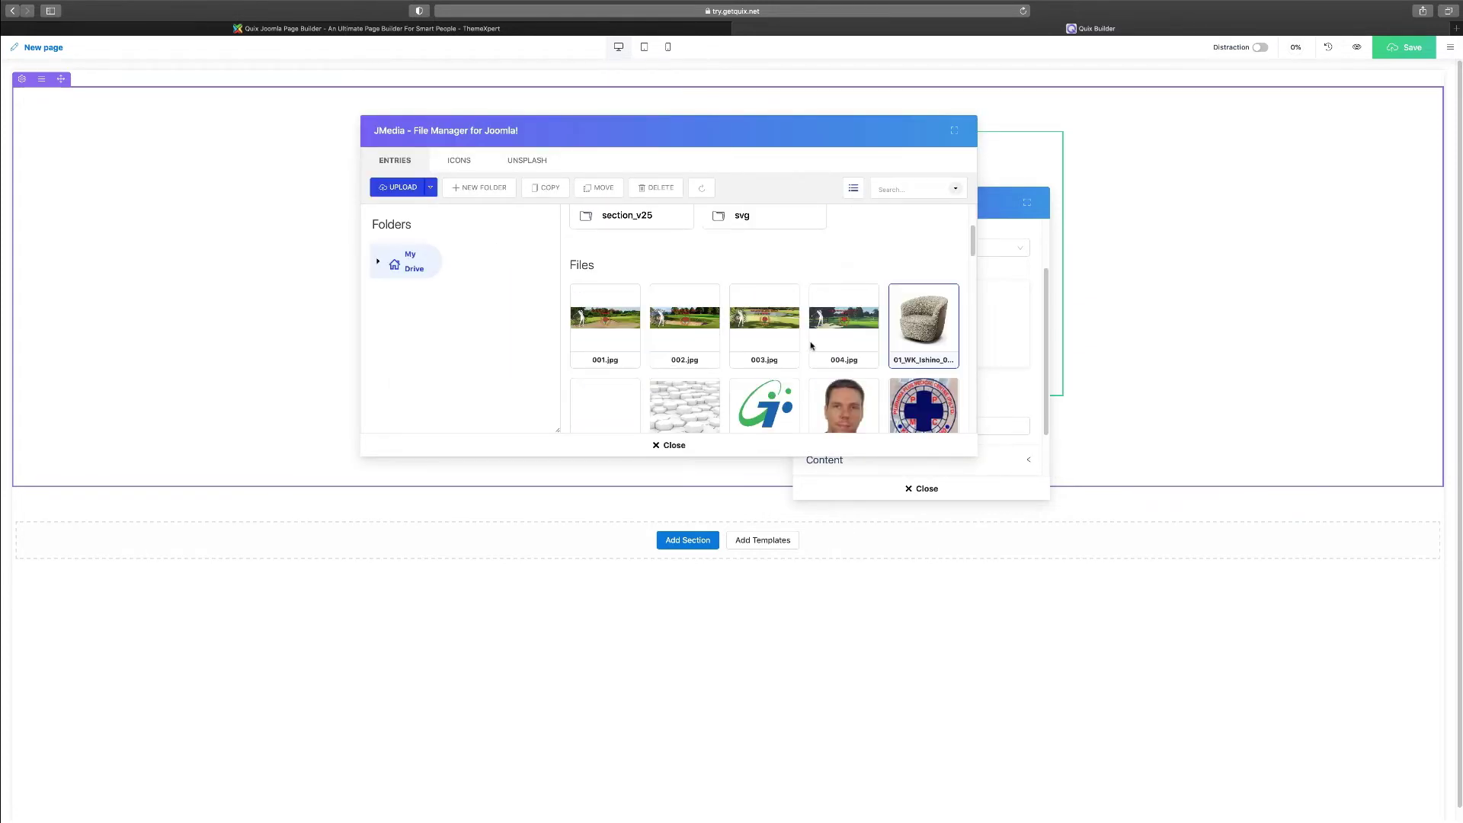
{"action": "left_click", "coordinate": [462, 164]}
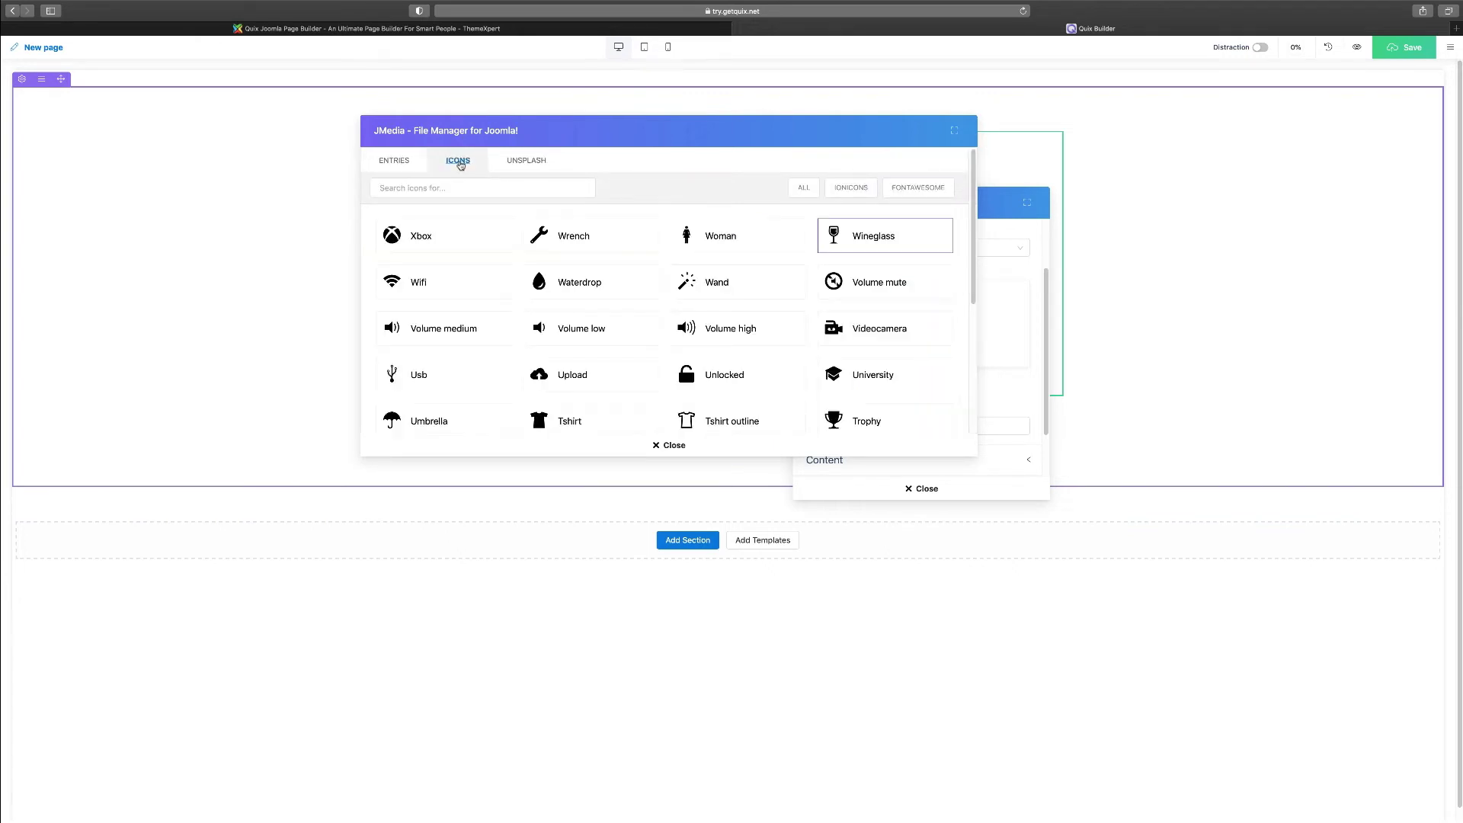
{"action": "left_click", "coordinate": [530, 163]}
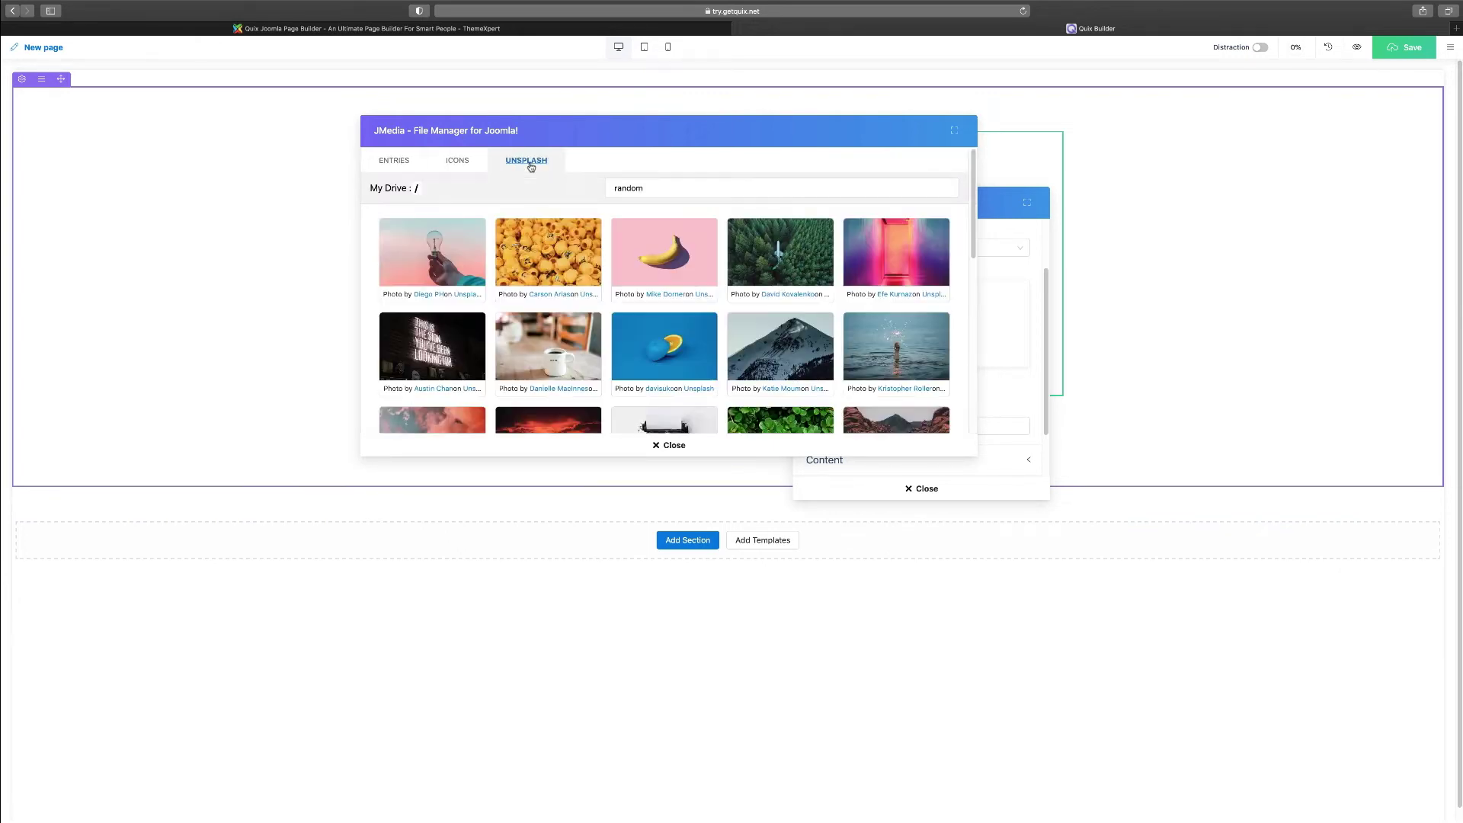
{"action": "mouse_move", "coordinate": [472, 269]}
{"action": "scroll", "coordinate": [682, 293], "scroll_direction": "down", "scroll_amount": 10}
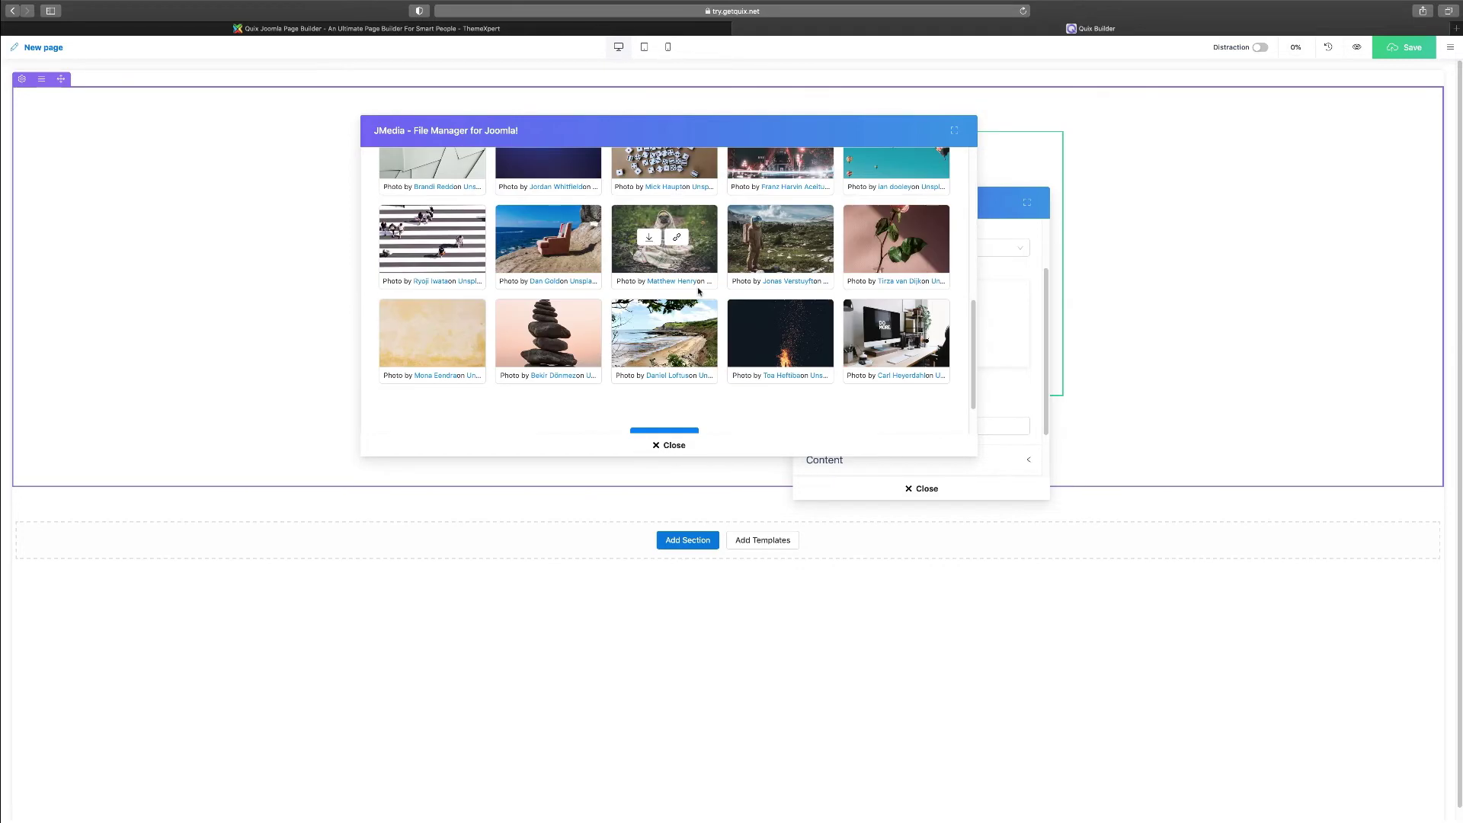
{"action": "scroll", "coordinate": [696, 290], "scroll_direction": "up", "scroll_amount": 10}
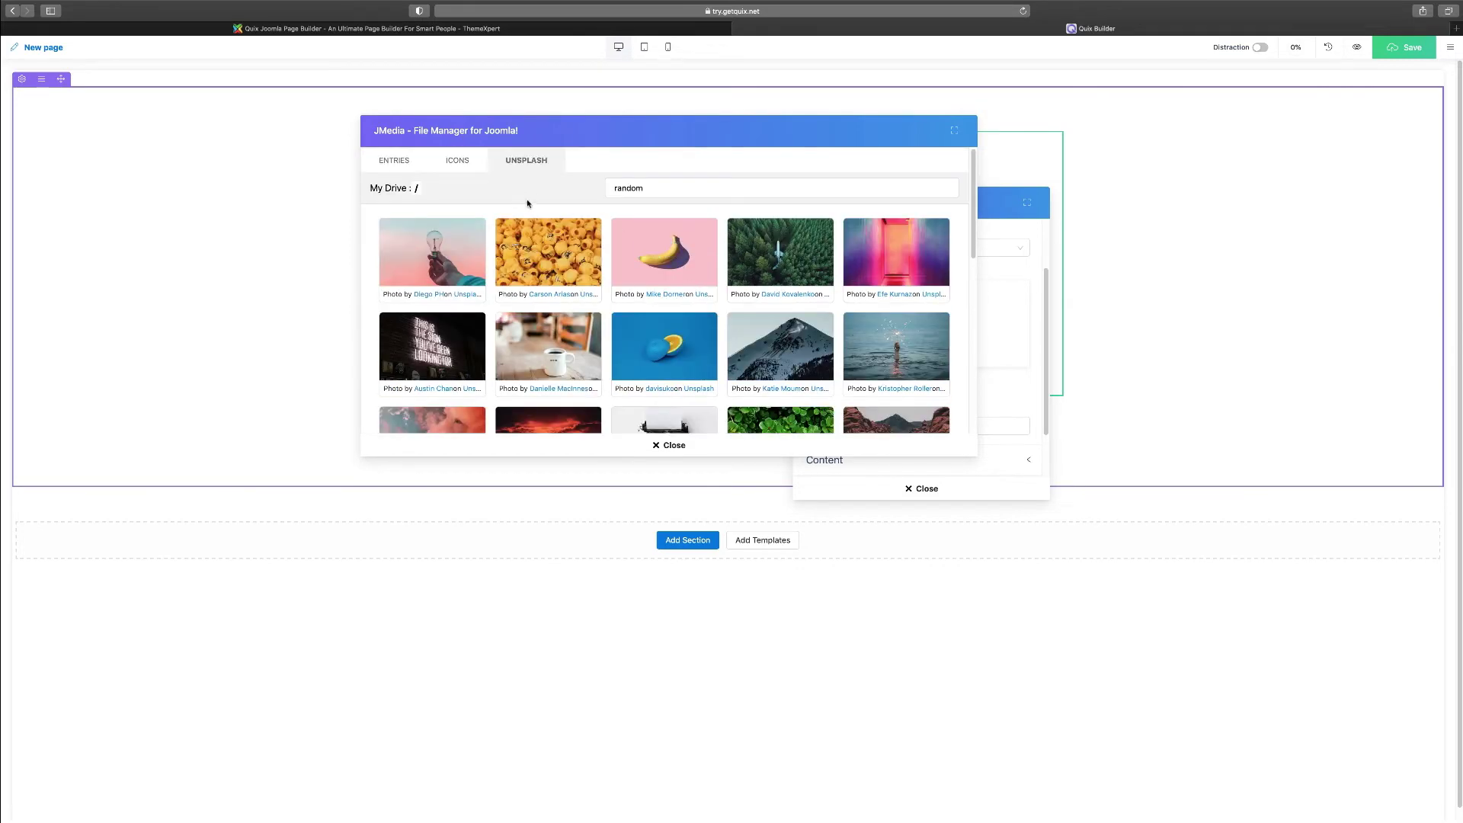
{"action": "left_click", "coordinate": [458, 160]}
Set the Call to Action's cover image to the uploaded motorcycle picture 2.jpeg.
{"action": "left_click", "coordinate": [396, 161]}
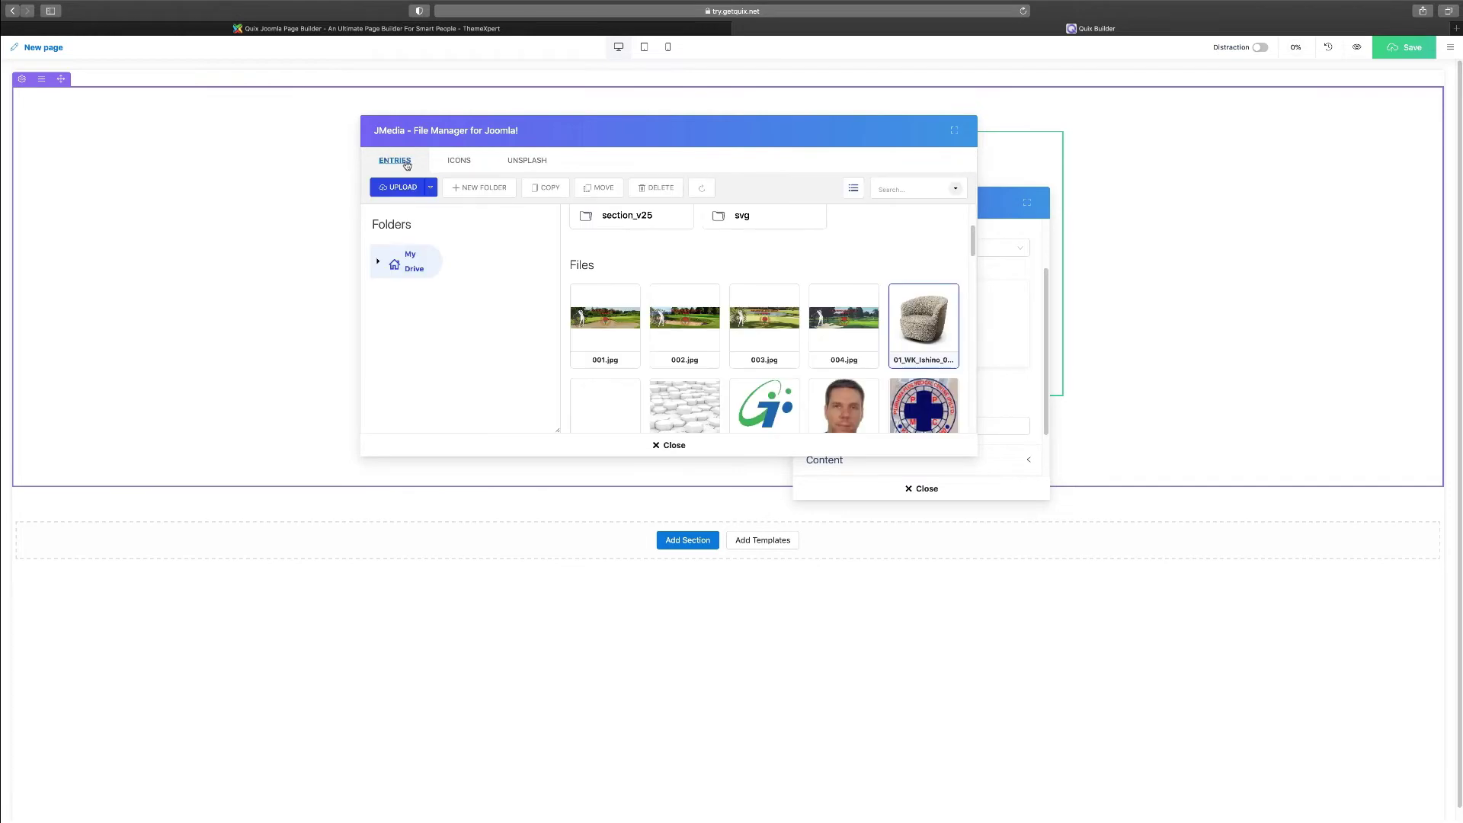
{"action": "scroll", "coordinate": [755, 319], "scroll_direction": "down", "scroll_amount": 1}
{"action": "scroll", "coordinate": [697, 348], "scroll_direction": "down", "scroll_amount": 1}
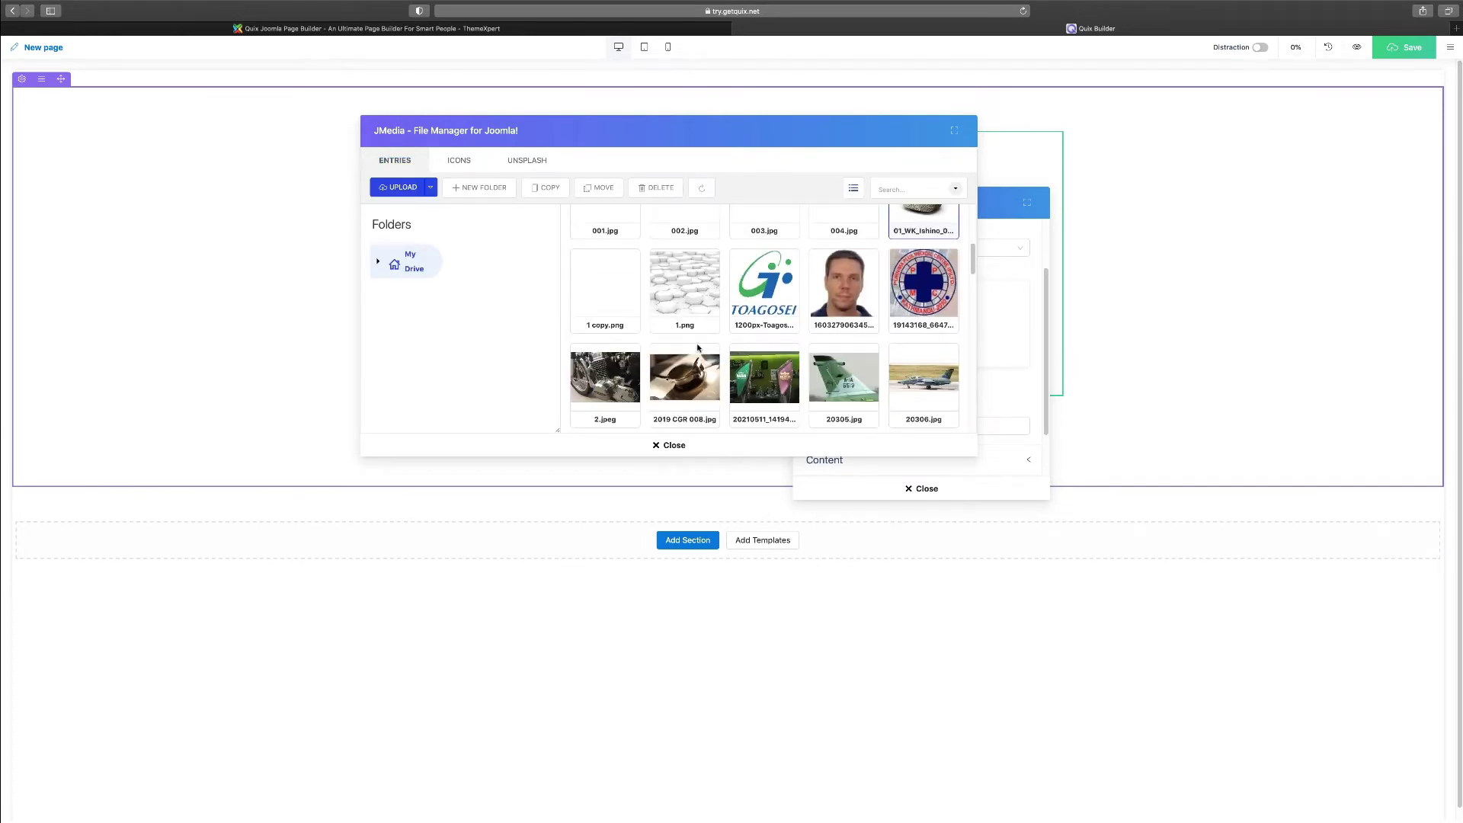
{"action": "left_click", "coordinate": [604, 378]}
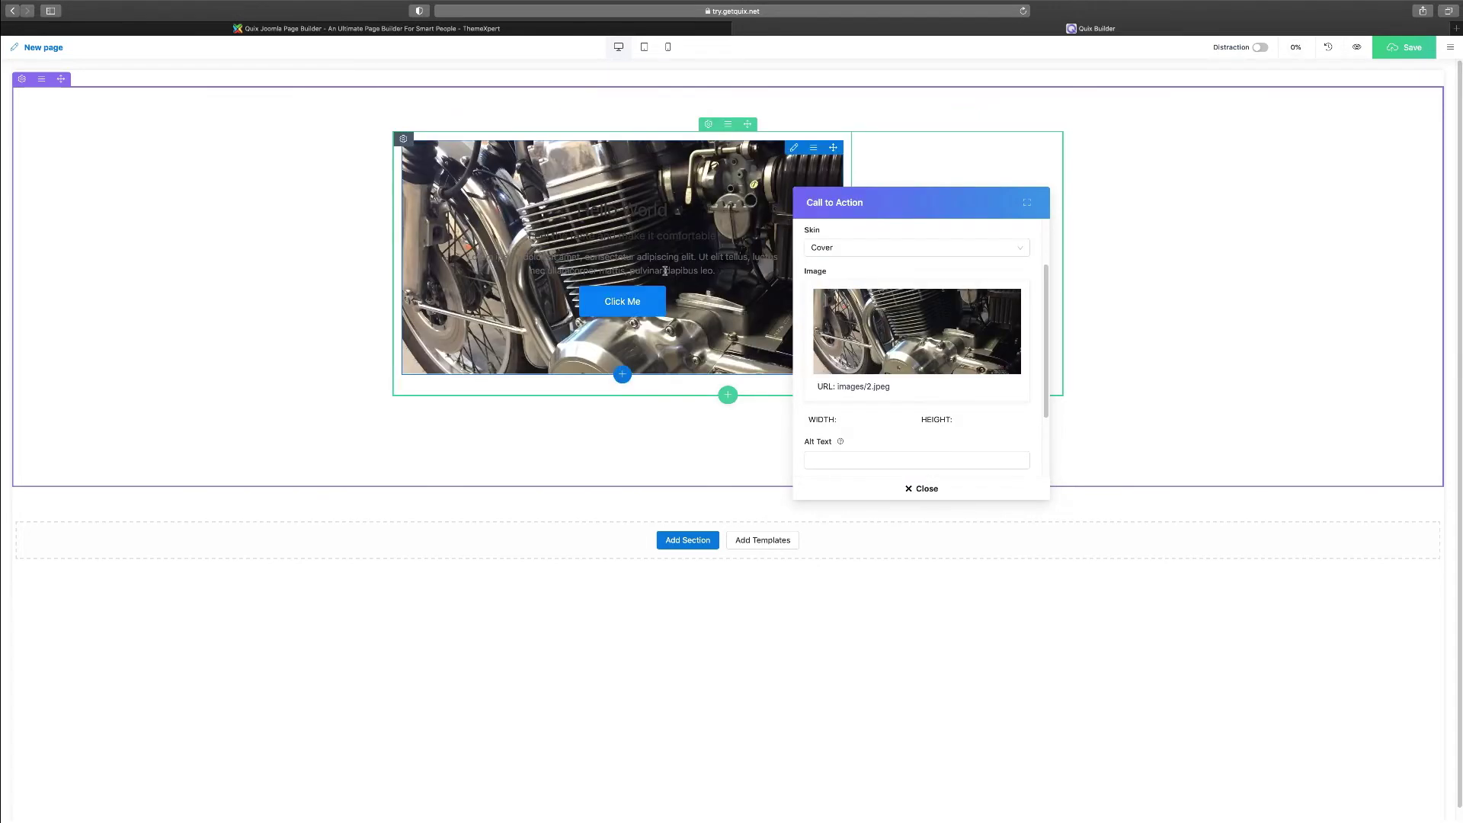
Set the Call to Action's button text to "Sign Up".
{"action": "scroll", "coordinate": [876, 374], "scroll_direction": "down", "scroll_amount": 3}
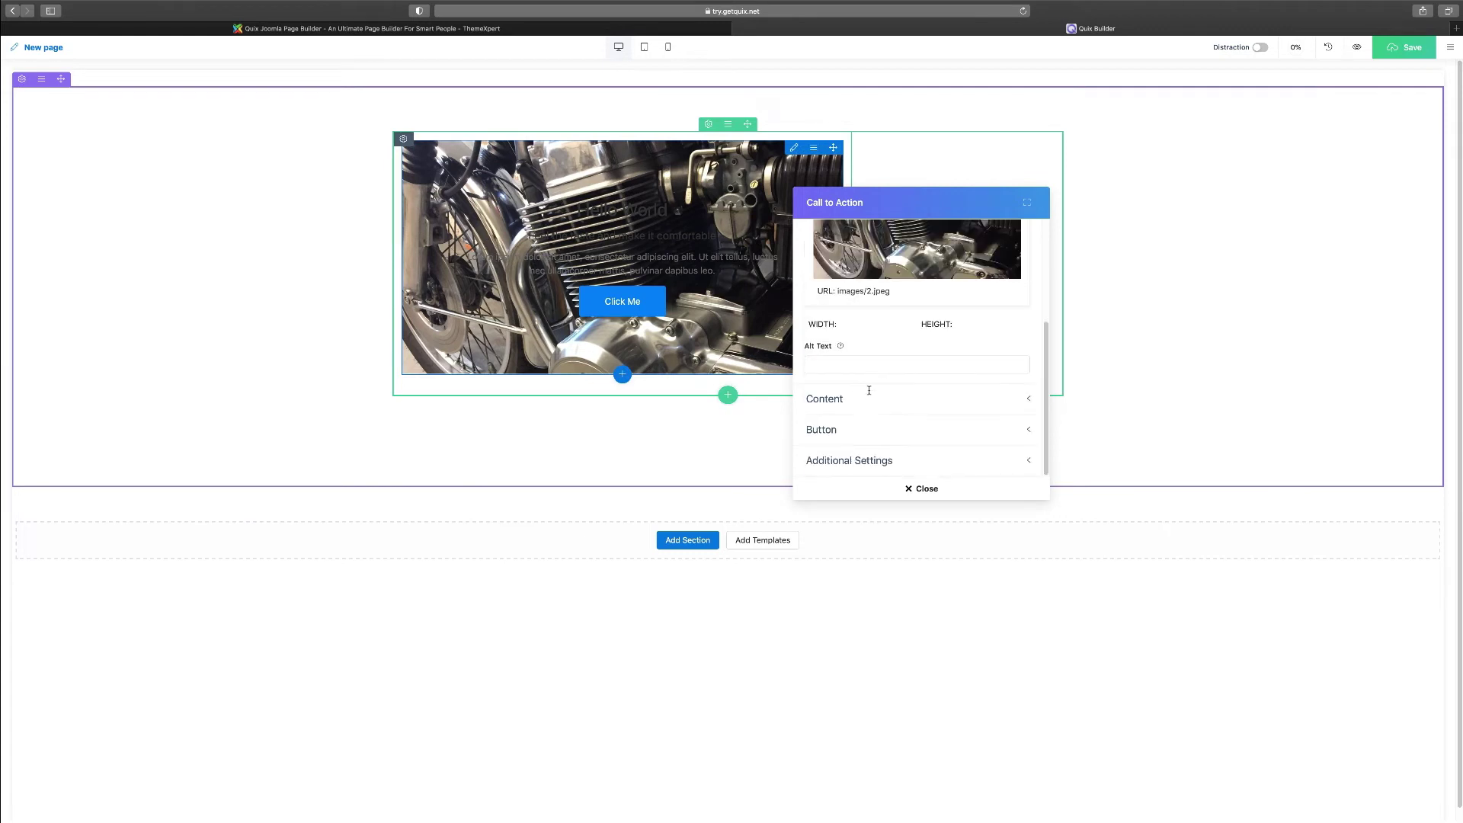
{"action": "left_click", "coordinate": [857, 402]}
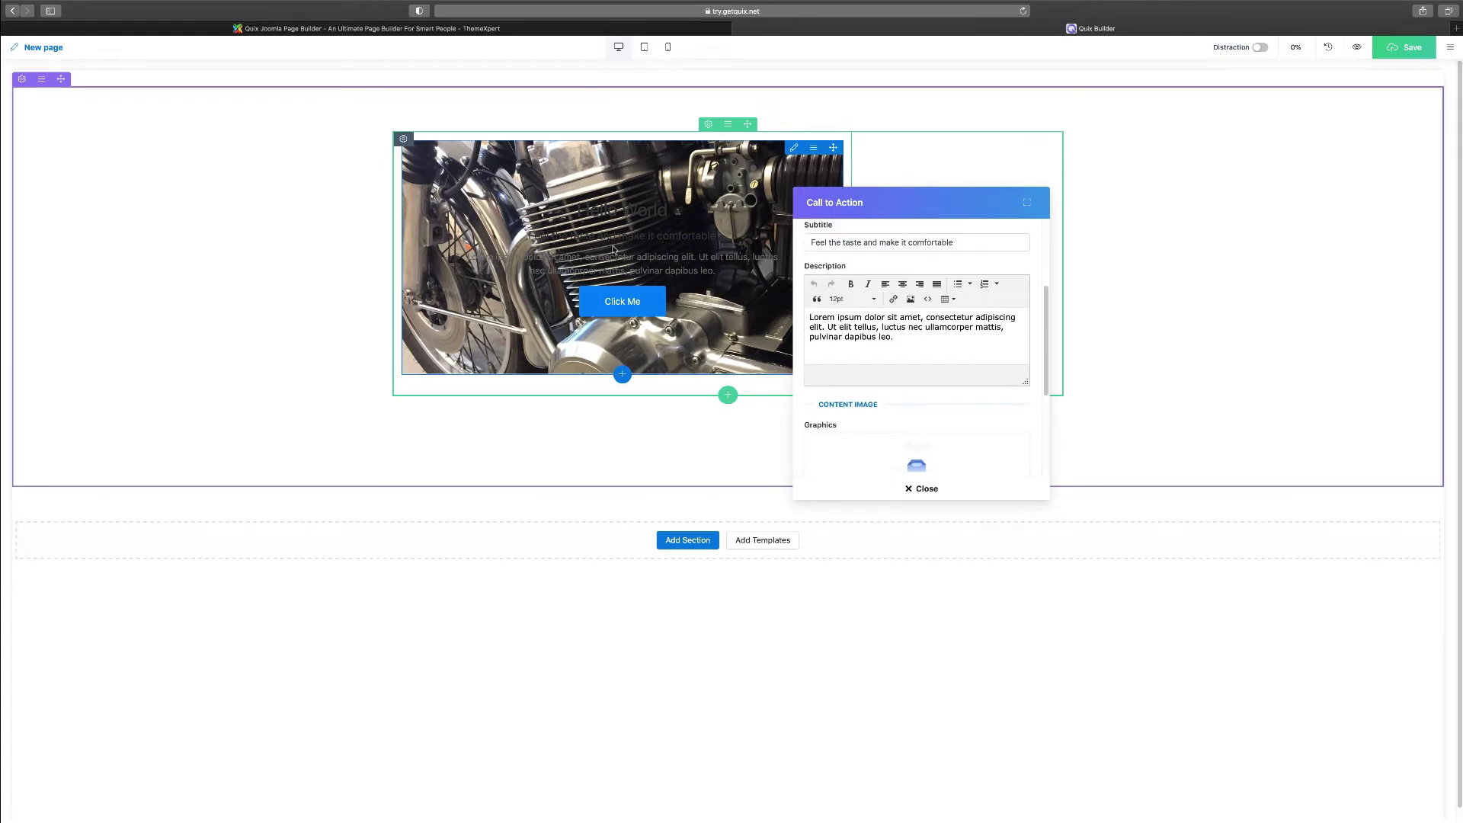
{"action": "scroll", "coordinate": [941, 381], "scroll_direction": "down", "scroll_amount": 5}
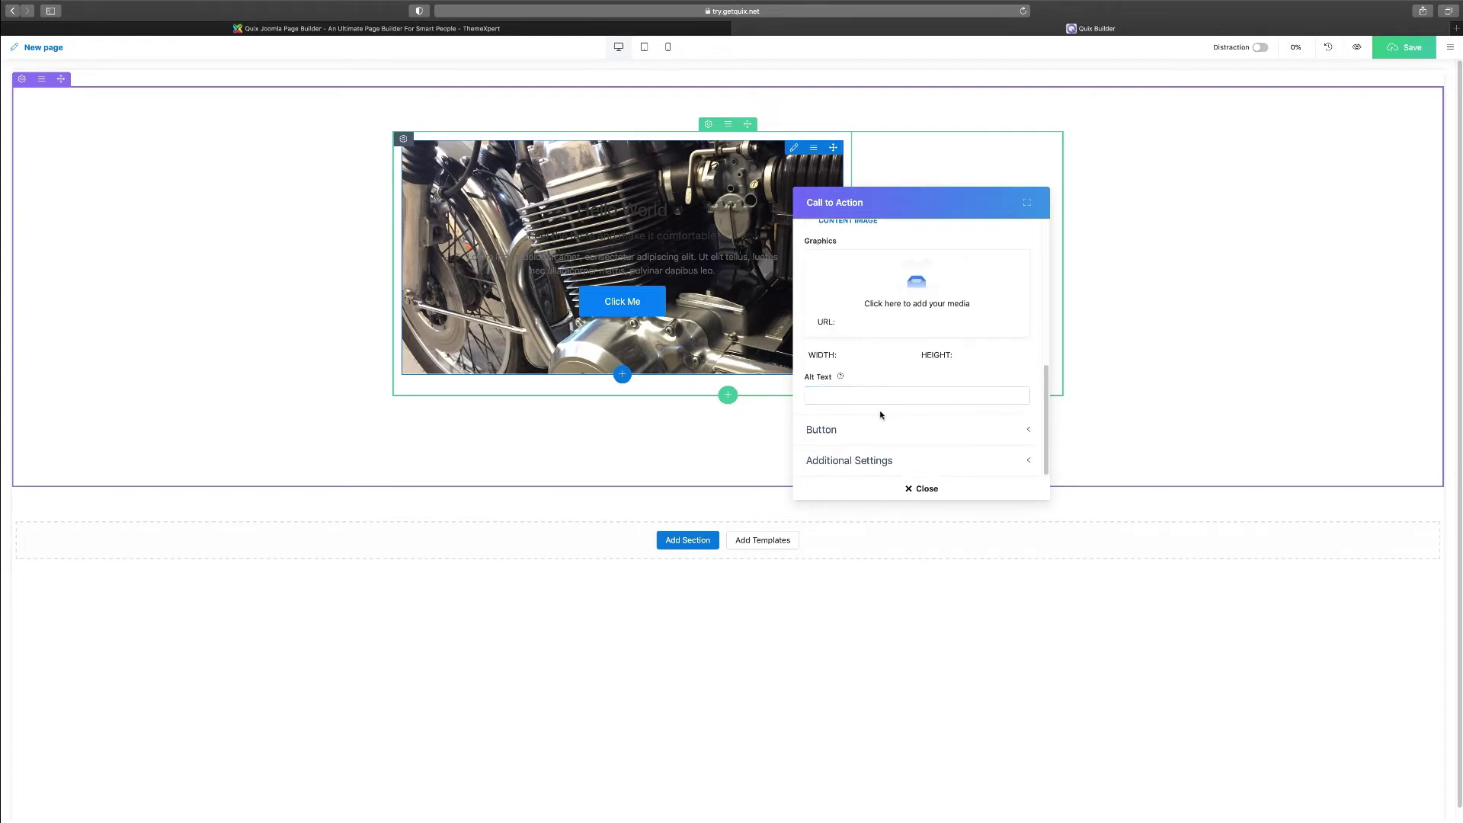
{"action": "left_click", "coordinate": [872, 428]}
{"action": "left_click_drag", "start_coordinate": [847, 344], "coordinate": [799, 344]}
{"action": "type", "text": "Sign Up"}
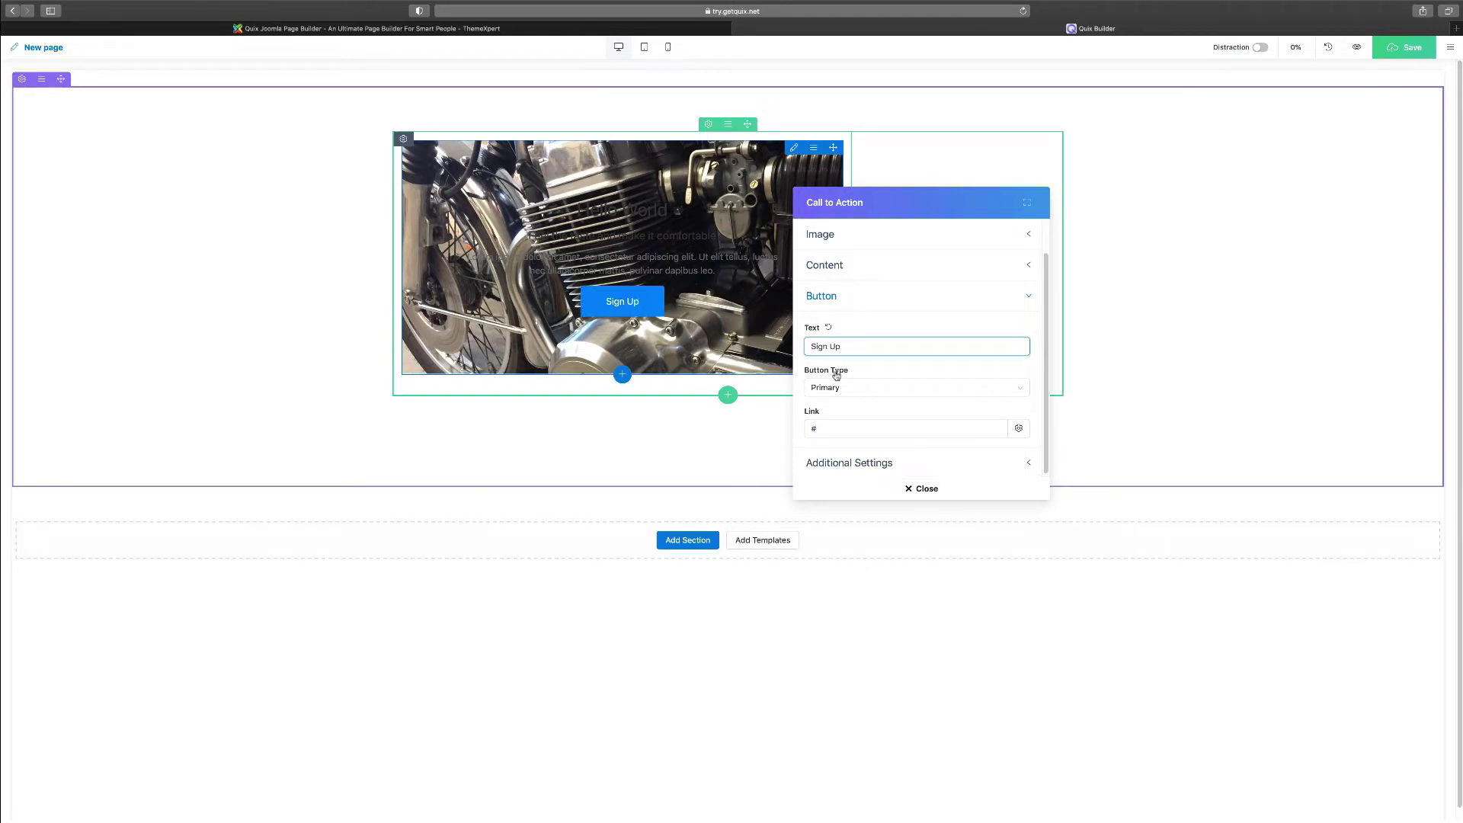
Try the Secondary and Success button types on the Sign Up button, and settle on Warning.
{"action": "left_click", "coordinate": [1004, 389]}
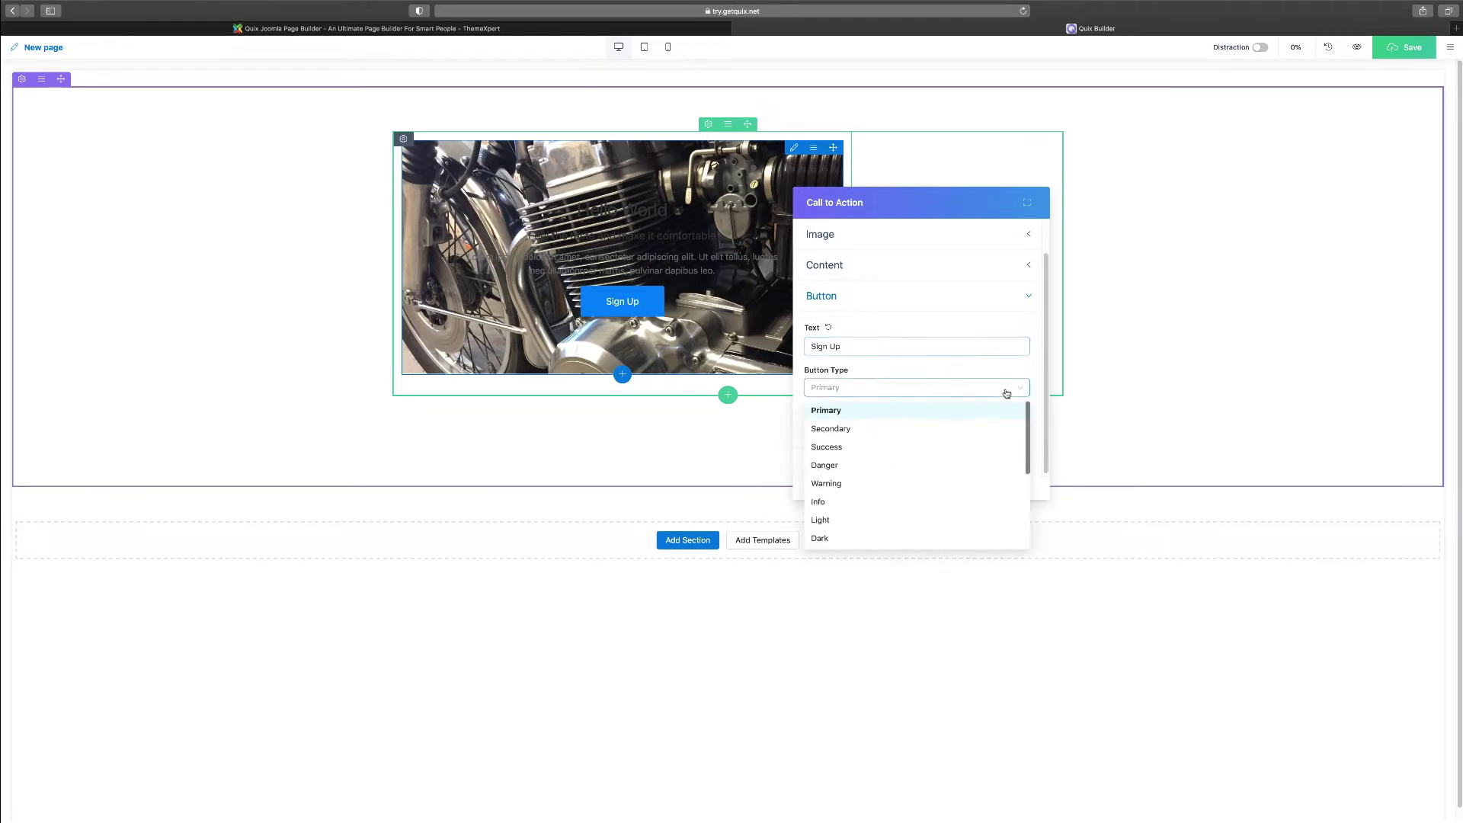
{"action": "left_click", "coordinate": [842, 430]}
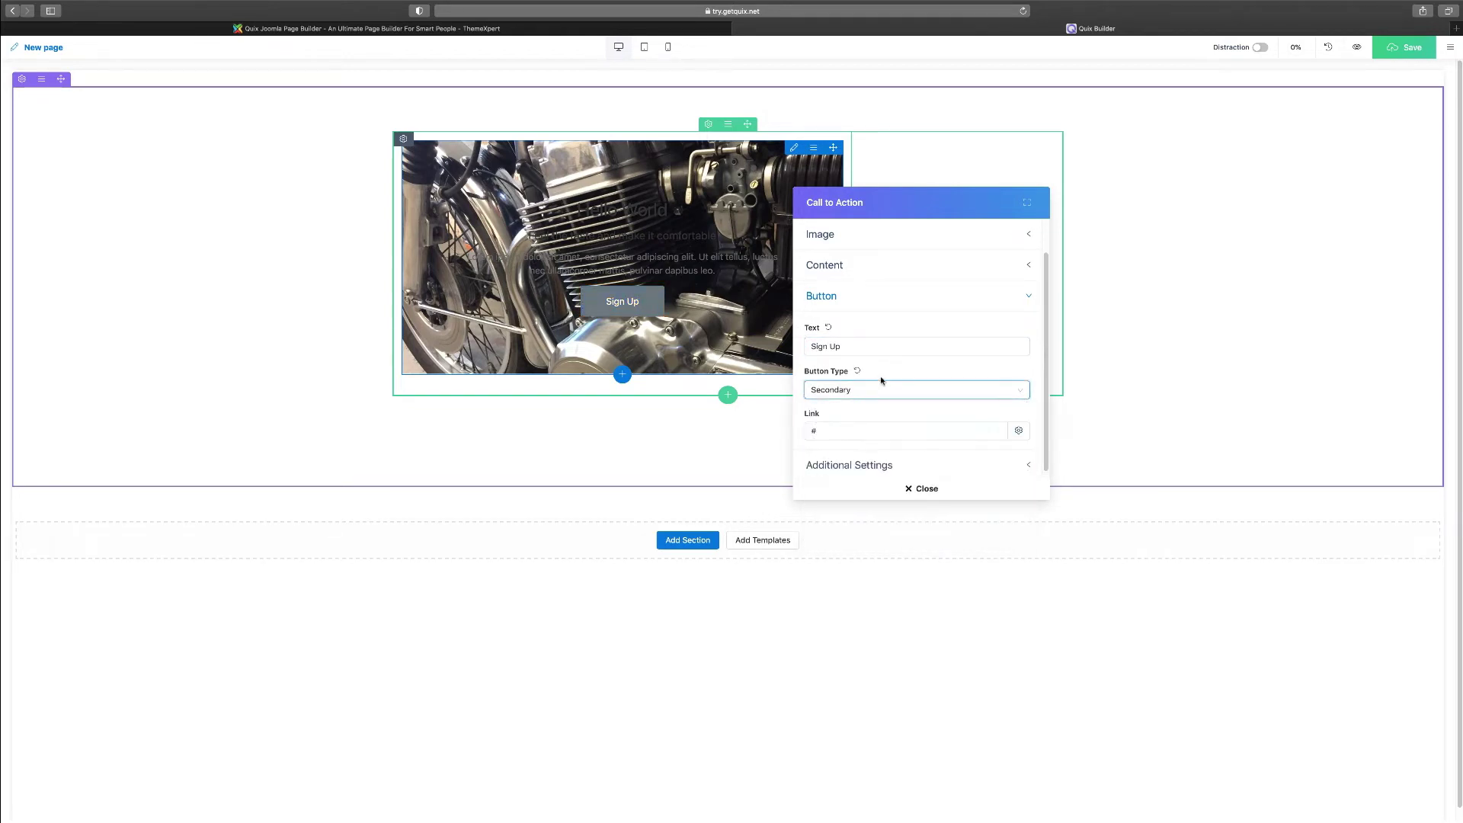
{"action": "left_click", "coordinate": [879, 392]}
{"action": "left_click", "coordinate": [838, 454]}
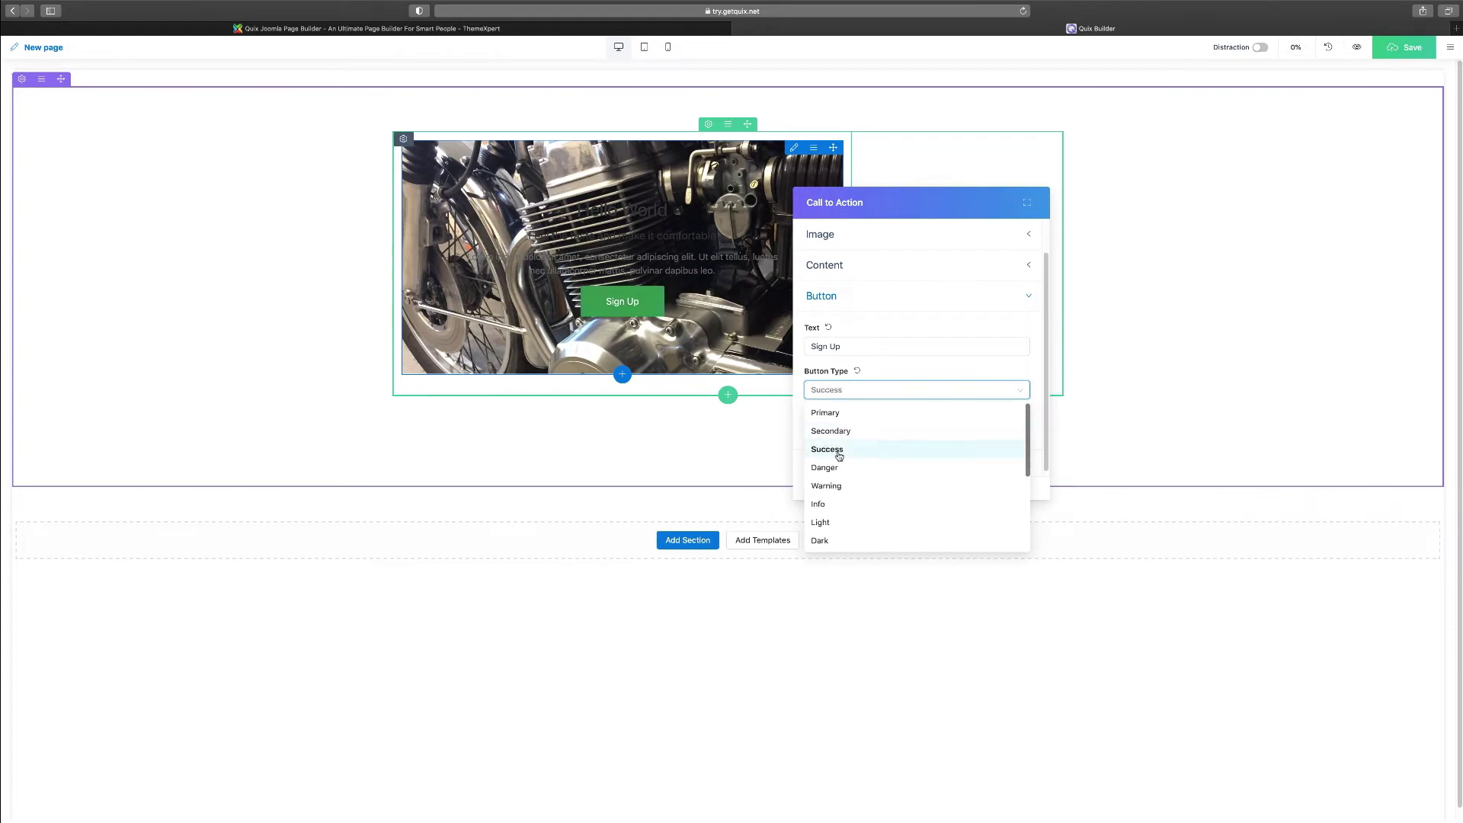
{"action": "left_click", "coordinate": [865, 395]}
{"action": "left_click", "coordinate": [844, 489]}
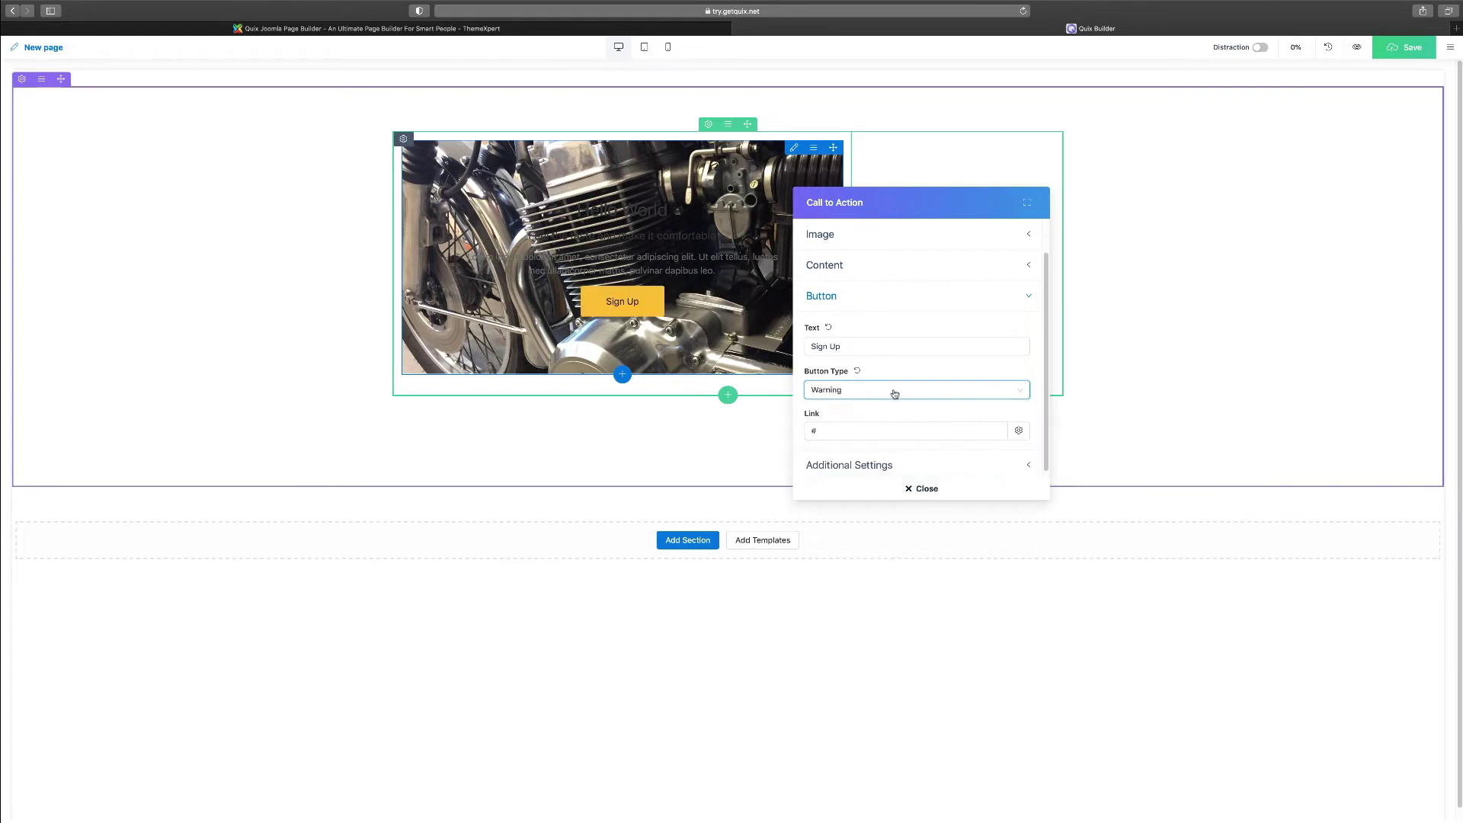
Examine the Call to Action's additional settings and its Image, Title and Button style options, and close its settings.
{"action": "left_click", "coordinate": [888, 463]}
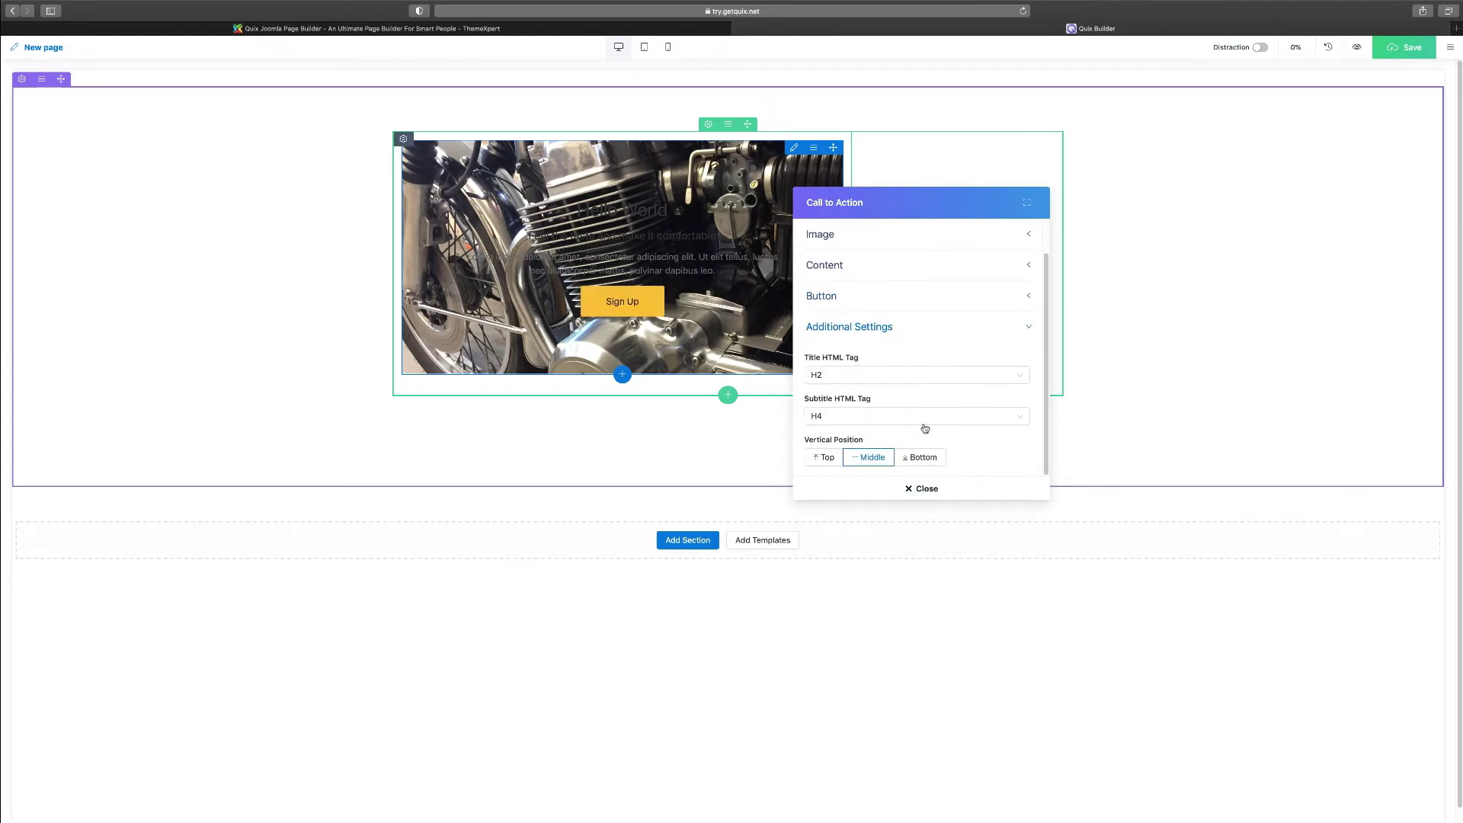
{"action": "scroll", "coordinate": [889, 392], "scroll_direction": "up", "scroll_amount": 2}
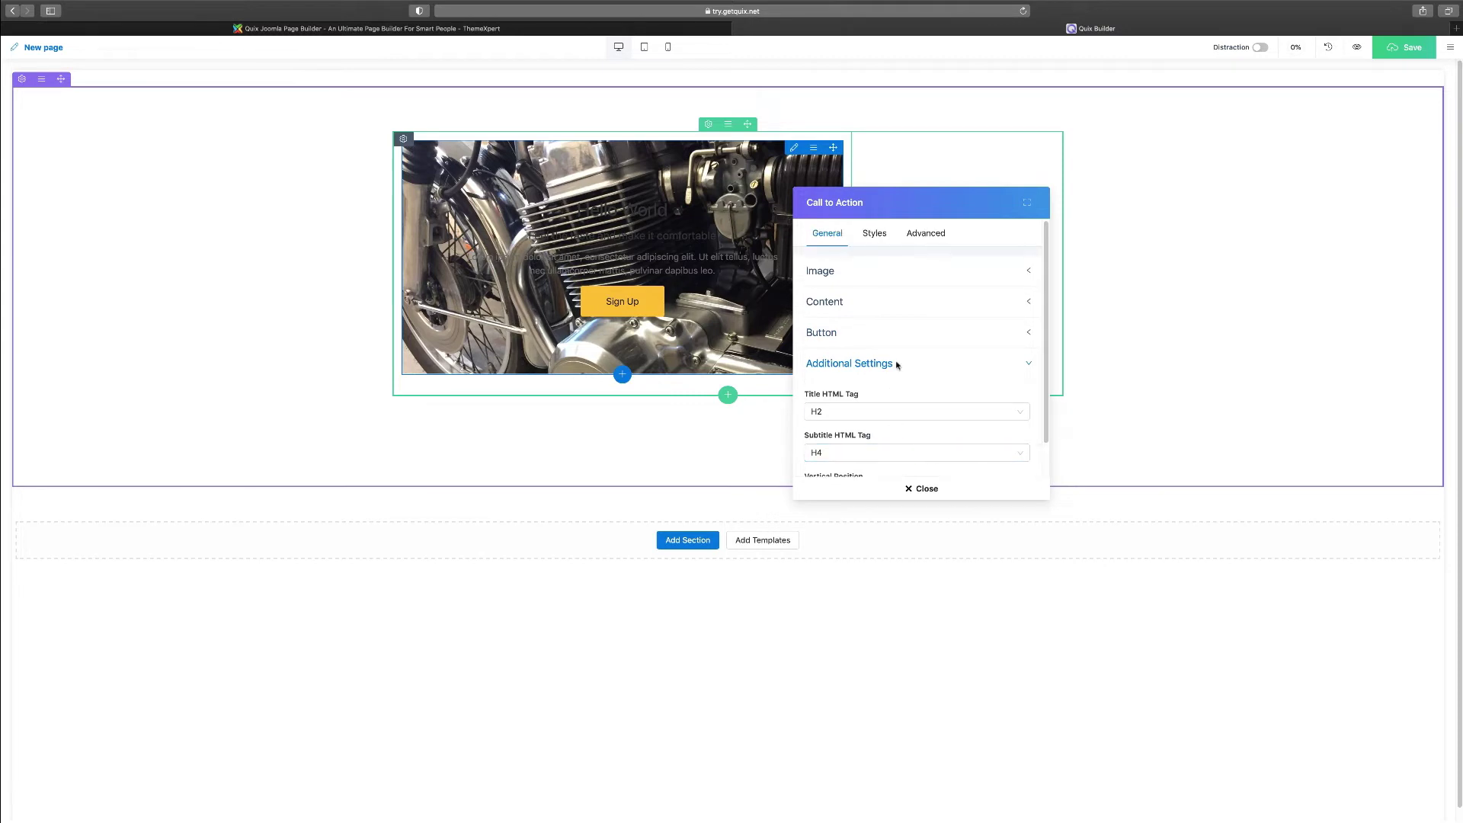
{"action": "left_click", "coordinate": [880, 235]}
{"action": "scroll", "coordinate": [919, 385], "scroll_direction": "down", "scroll_amount": 1}
{"action": "left_click", "coordinate": [897, 422]}
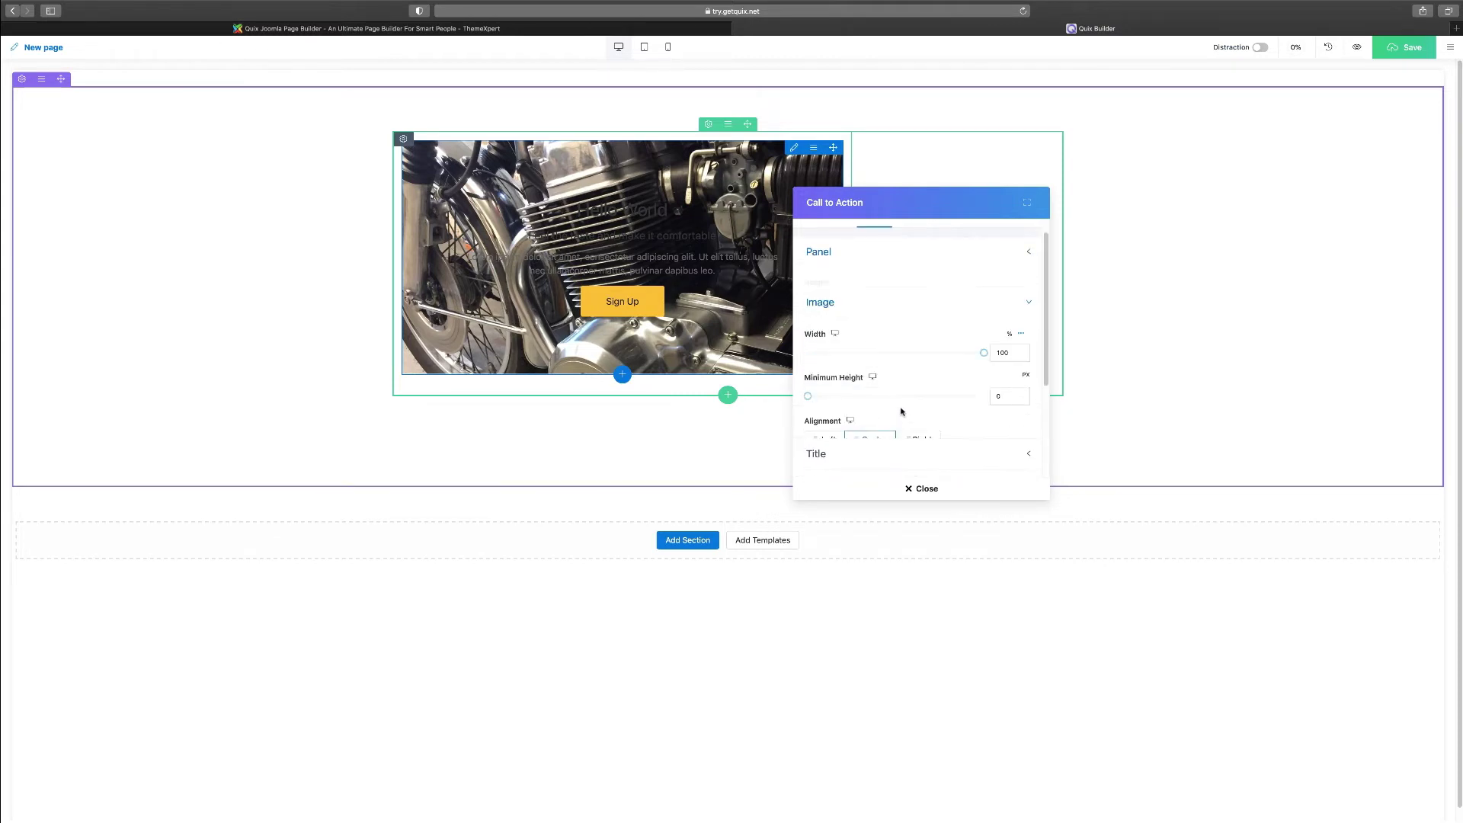
{"action": "mouse_move", "coordinate": [984, 334]}
{"action": "left_mouse_down"}
{"action": "mouse_move", "coordinate": [929, 339]}
{"action": "mouse_move", "coordinate": [984, 333]}
{"action": "left_mouse_up"}
{"action": "scroll", "coordinate": [915, 397], "scroll_direction": "down", "scroll_amount": 1}
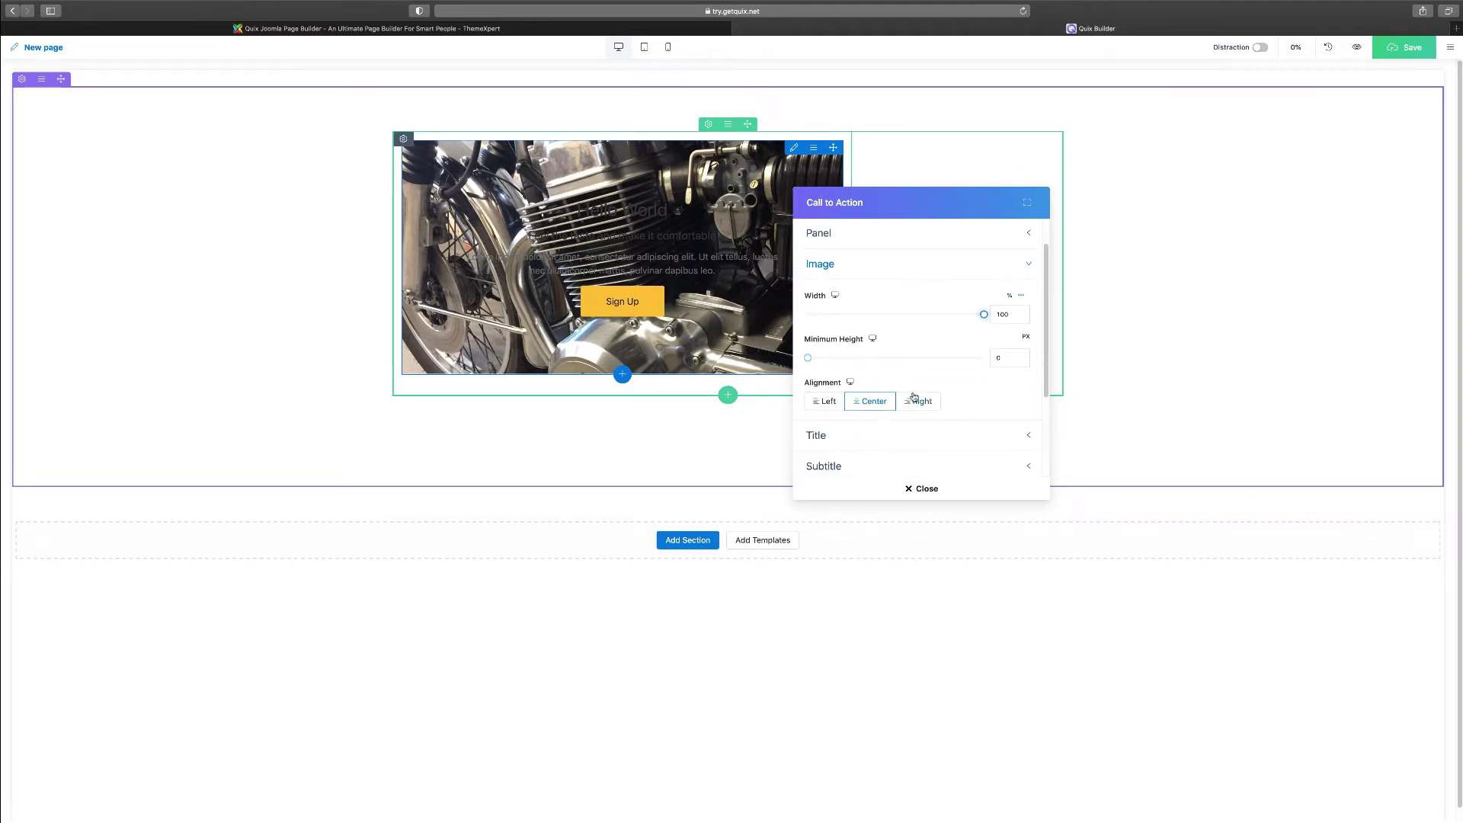
{"action": "scroll", "coordinate": [915, 397], "scroll_direction": "down", "scroll_amount": 2}
{"action": "left_click", "coordinate": [866, 445]}
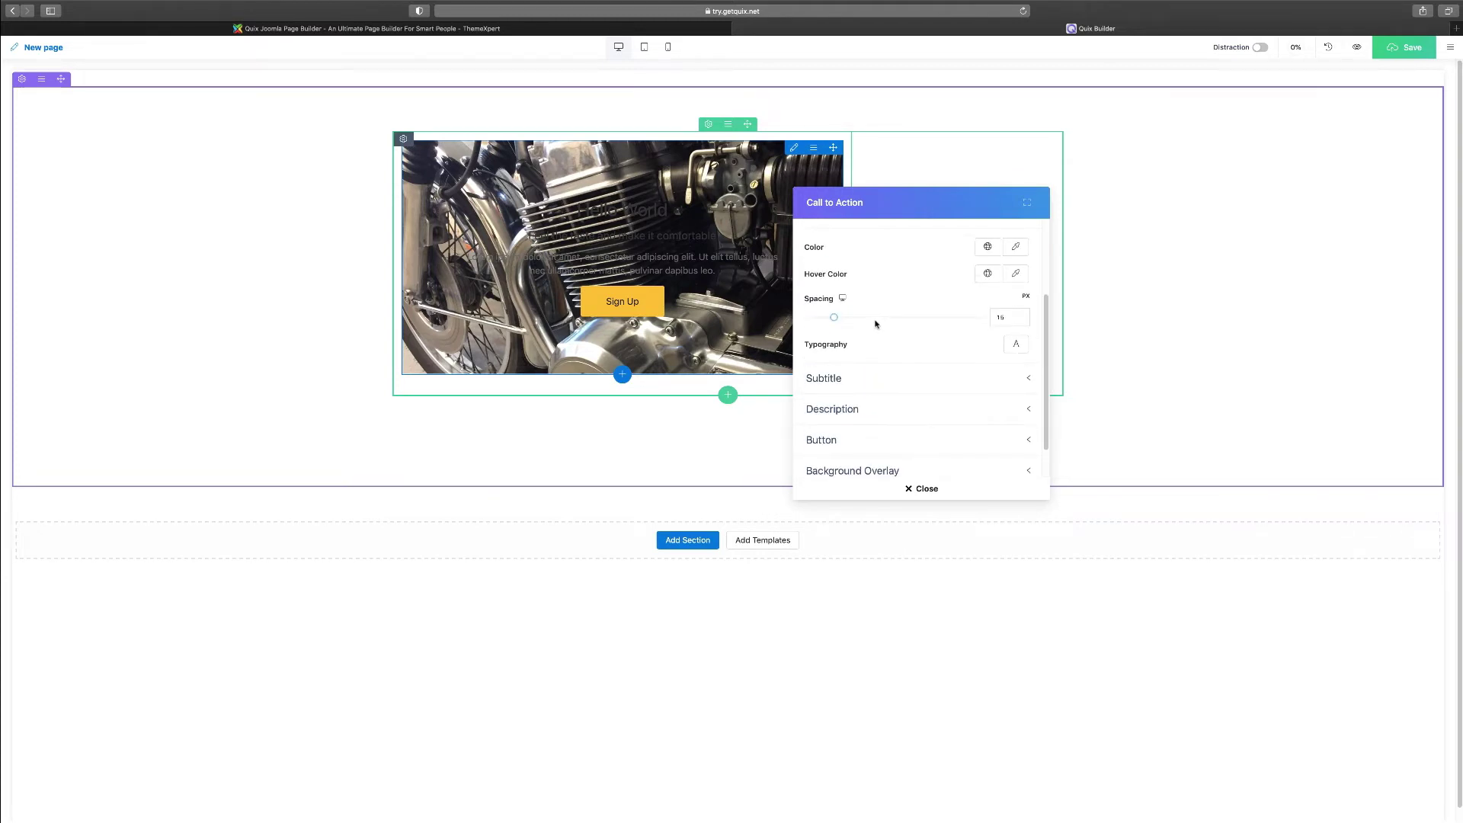
{"action": "left_click", "coordinate": [836, 443]}
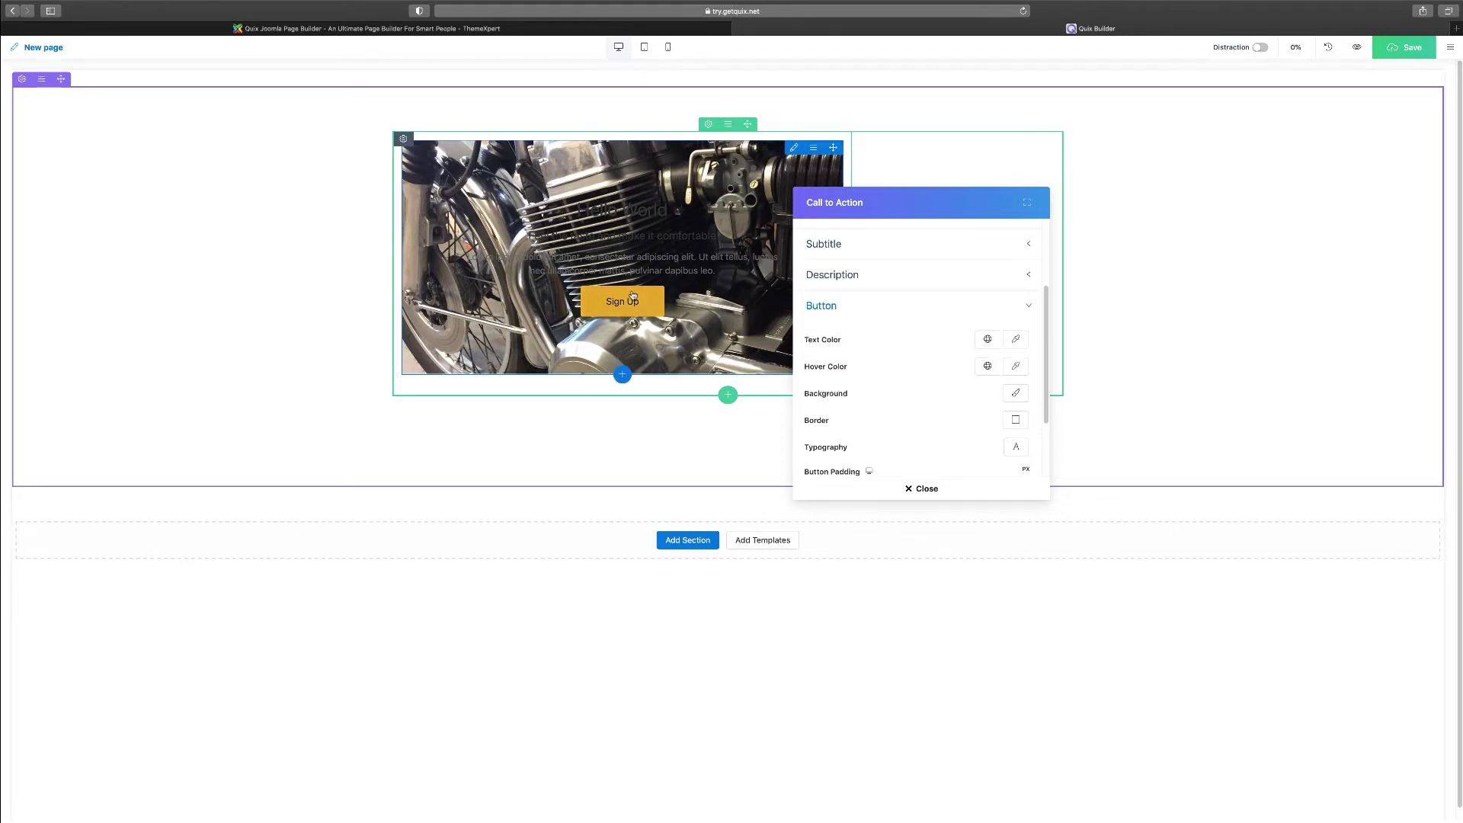
{"action": "left_click", "coordinate": [923, 488]}
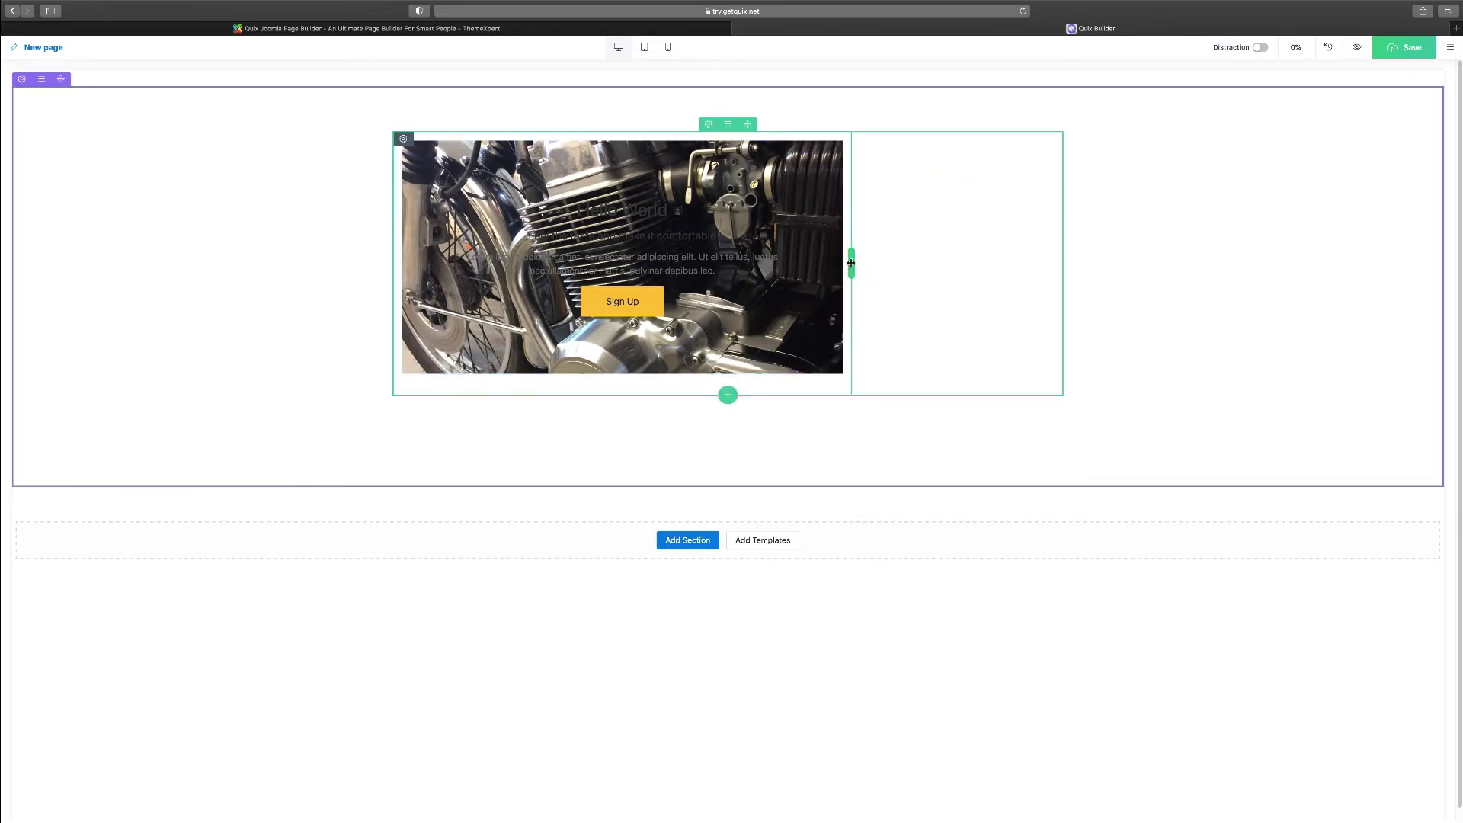
Resize the row's two columns to about equal width and add an Advanced Heading element to the empty column.
{"action": "left_click_drag", "start_coordinate": [848, 263], "coordinate": [735, 284]}
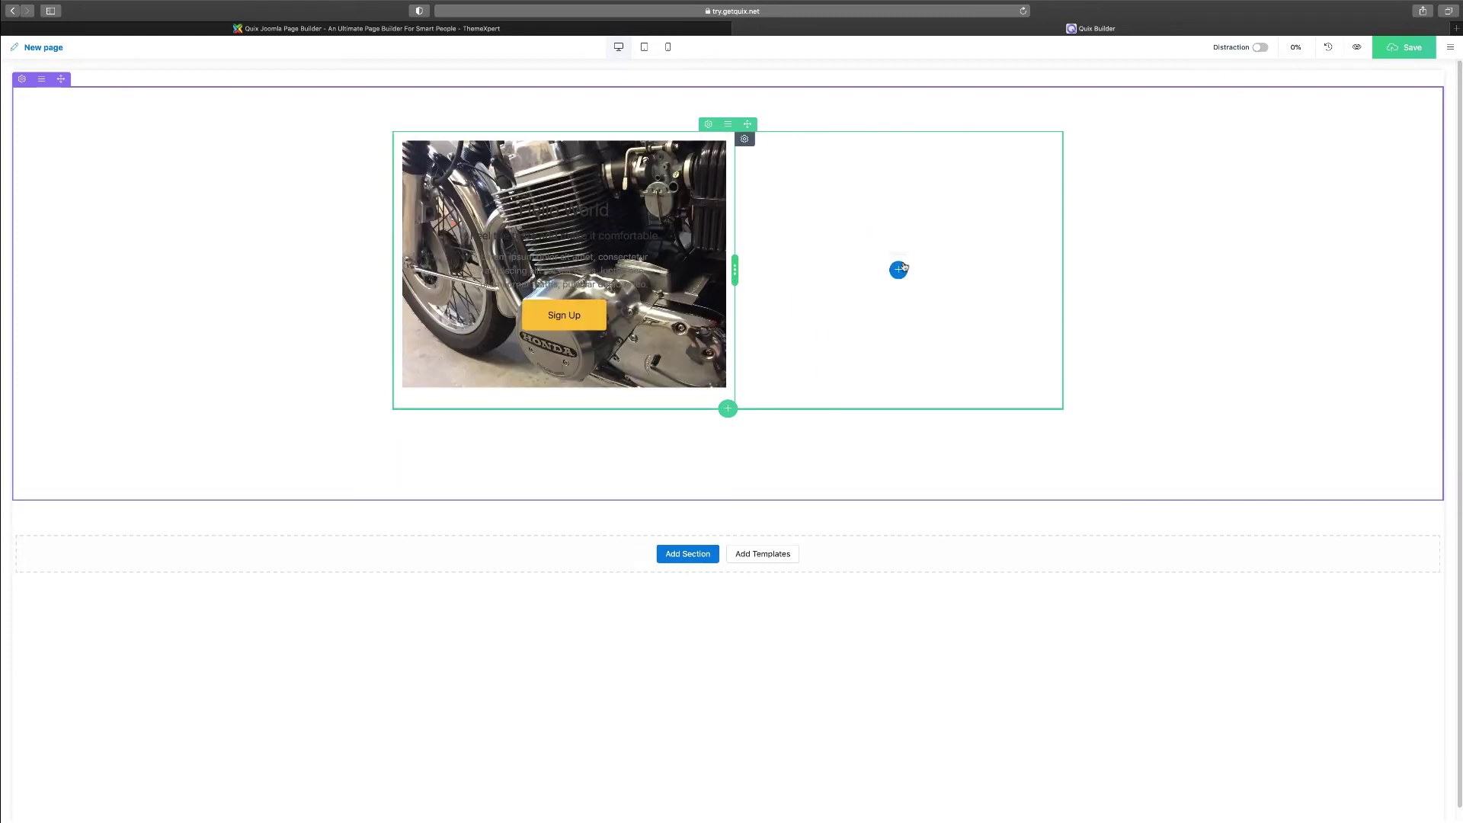
{"action": "left_click", "coordinate": [899, 269]}
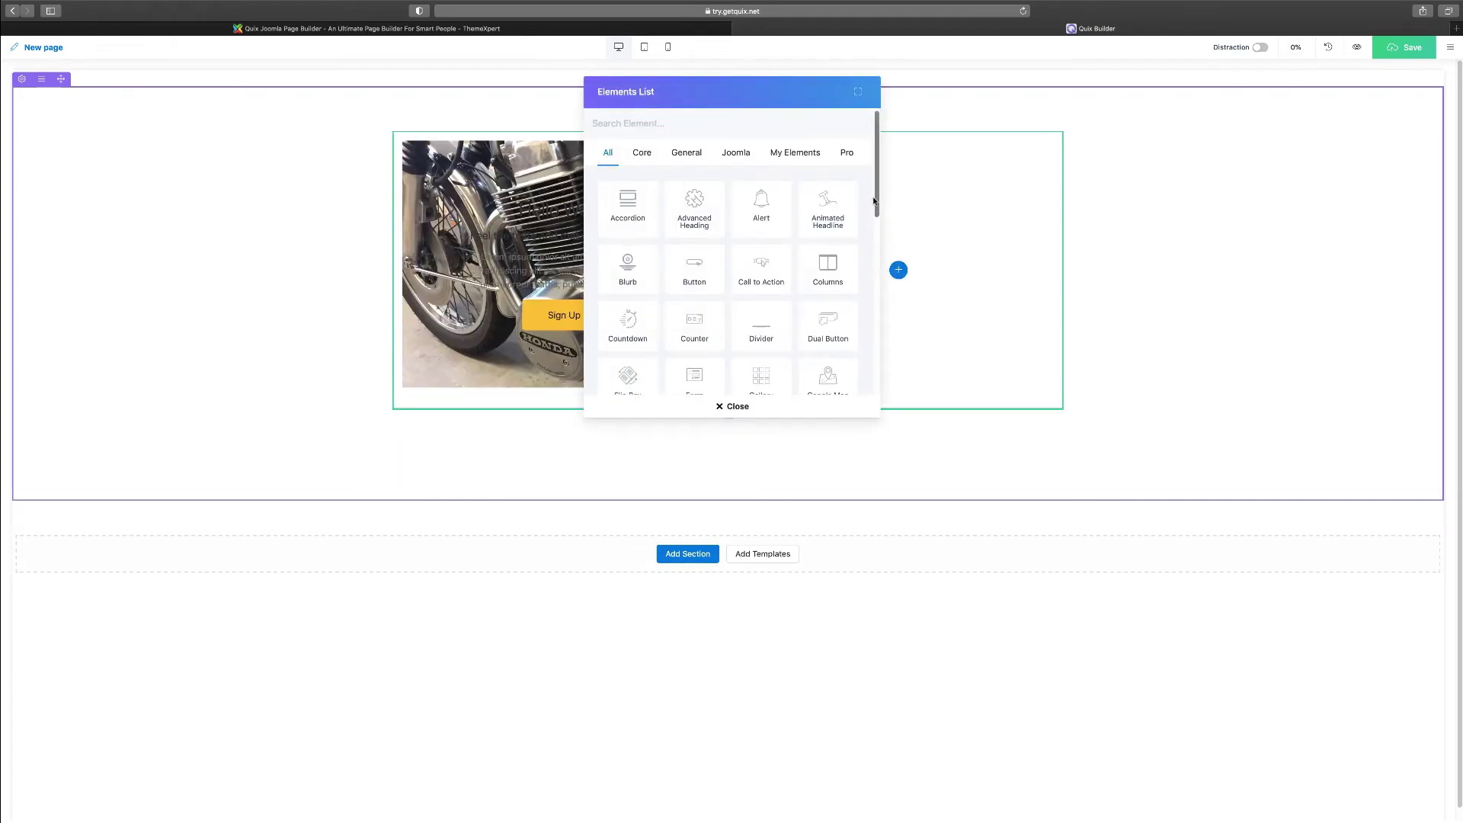
{"action": "left_click", "coordinate": [694, 222]}
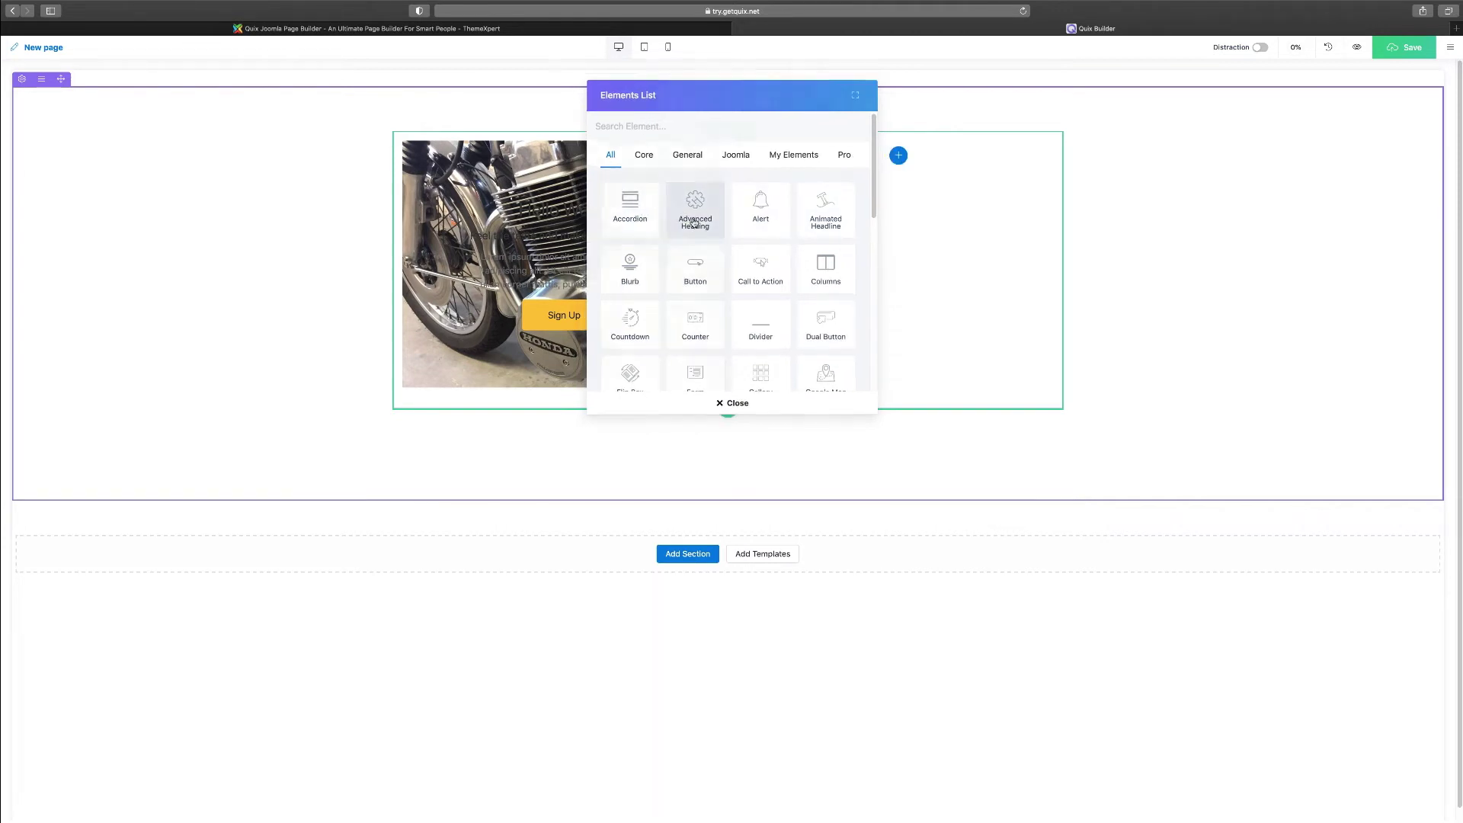
{"action": "left_click_drag", "start_coordinate": [952, 200], "coordinate": [1221, 188]}
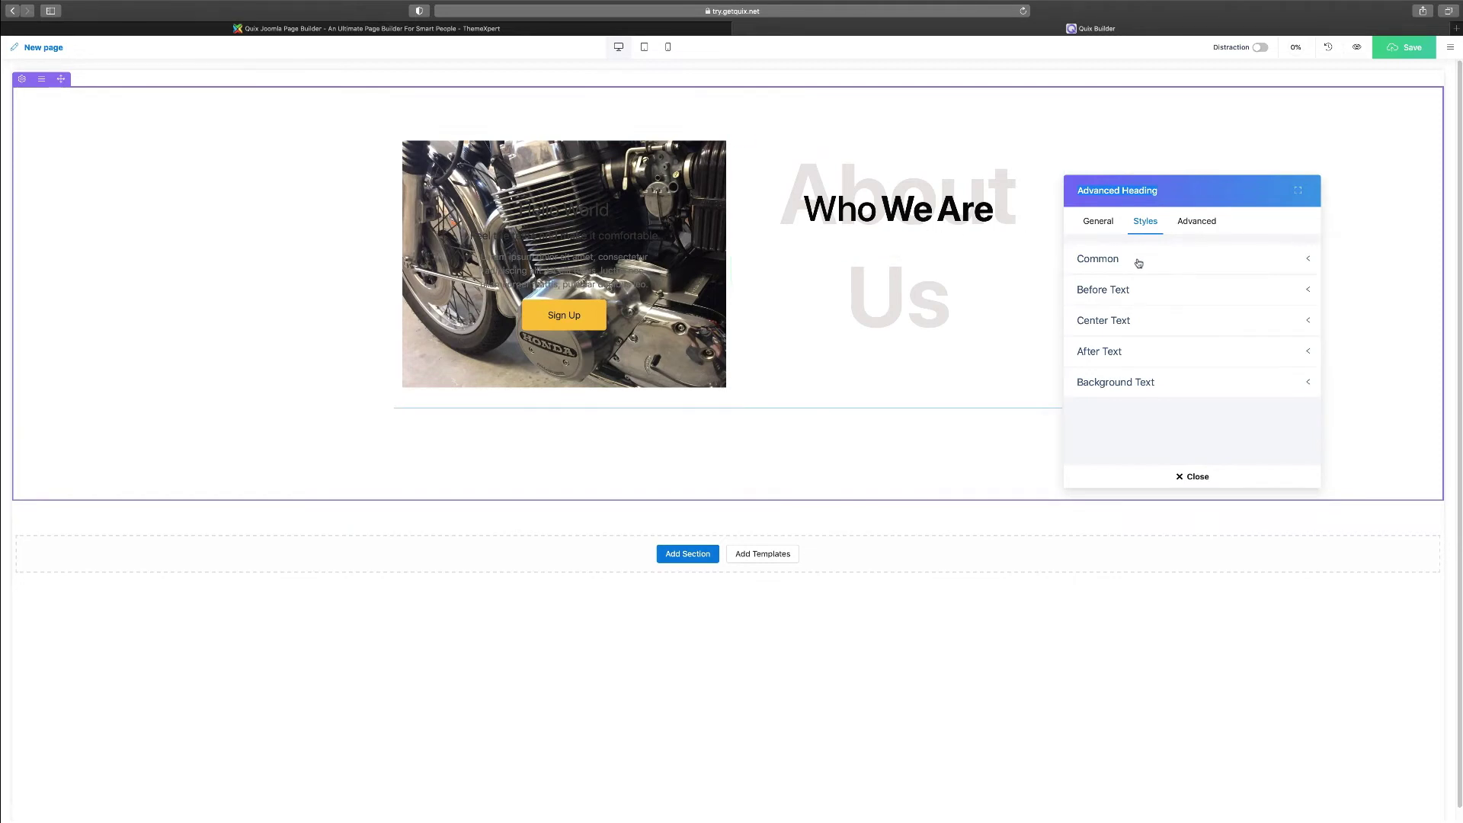
Set the Advanced Heading's Before Text to "Text", review that text's style options, and close the settings.
{"action": "left_click", "coordinate": [1104, 223]}
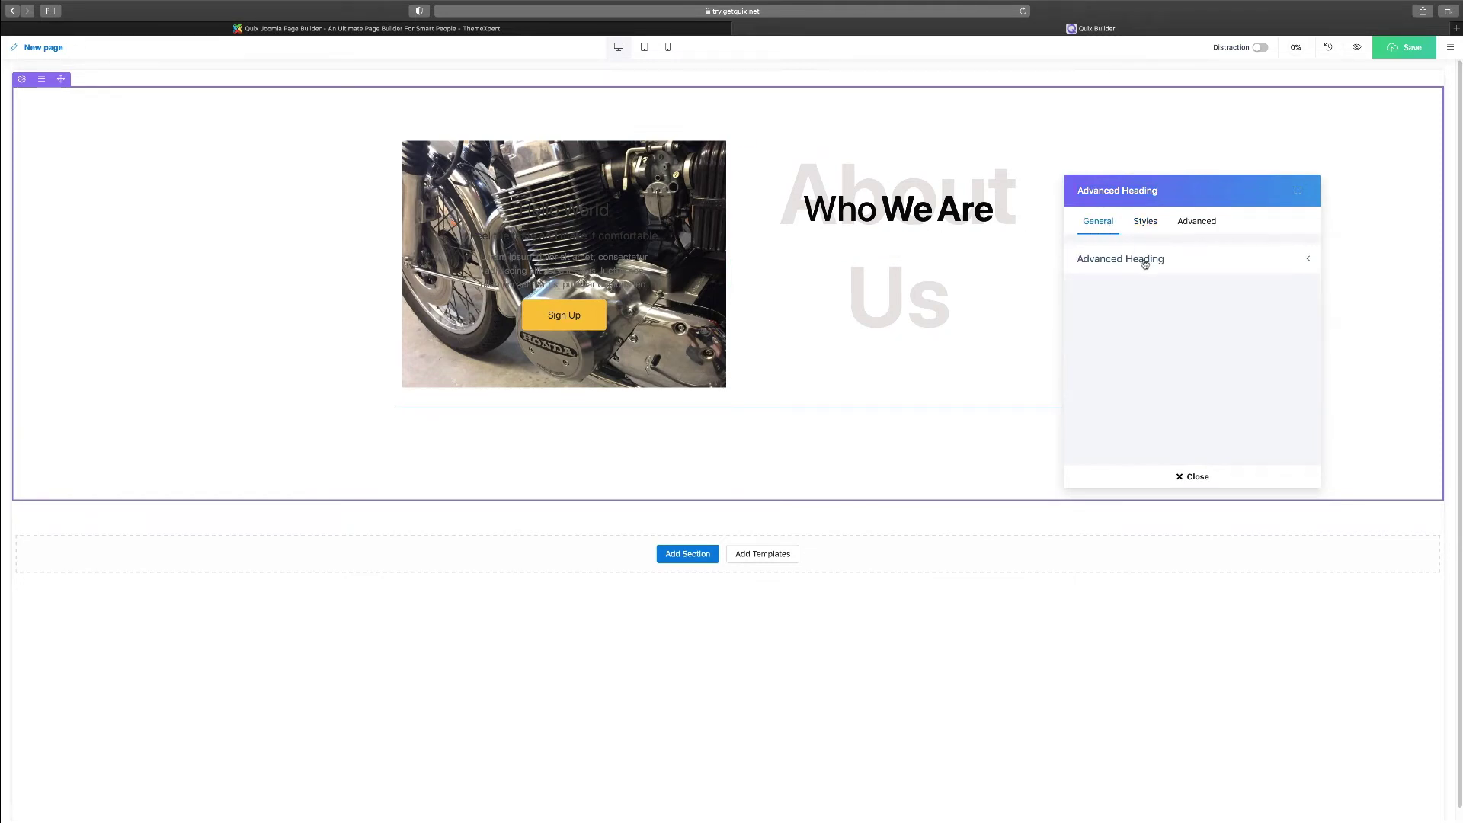
{"action": "left_click", "coordinate": [1145, 260]}
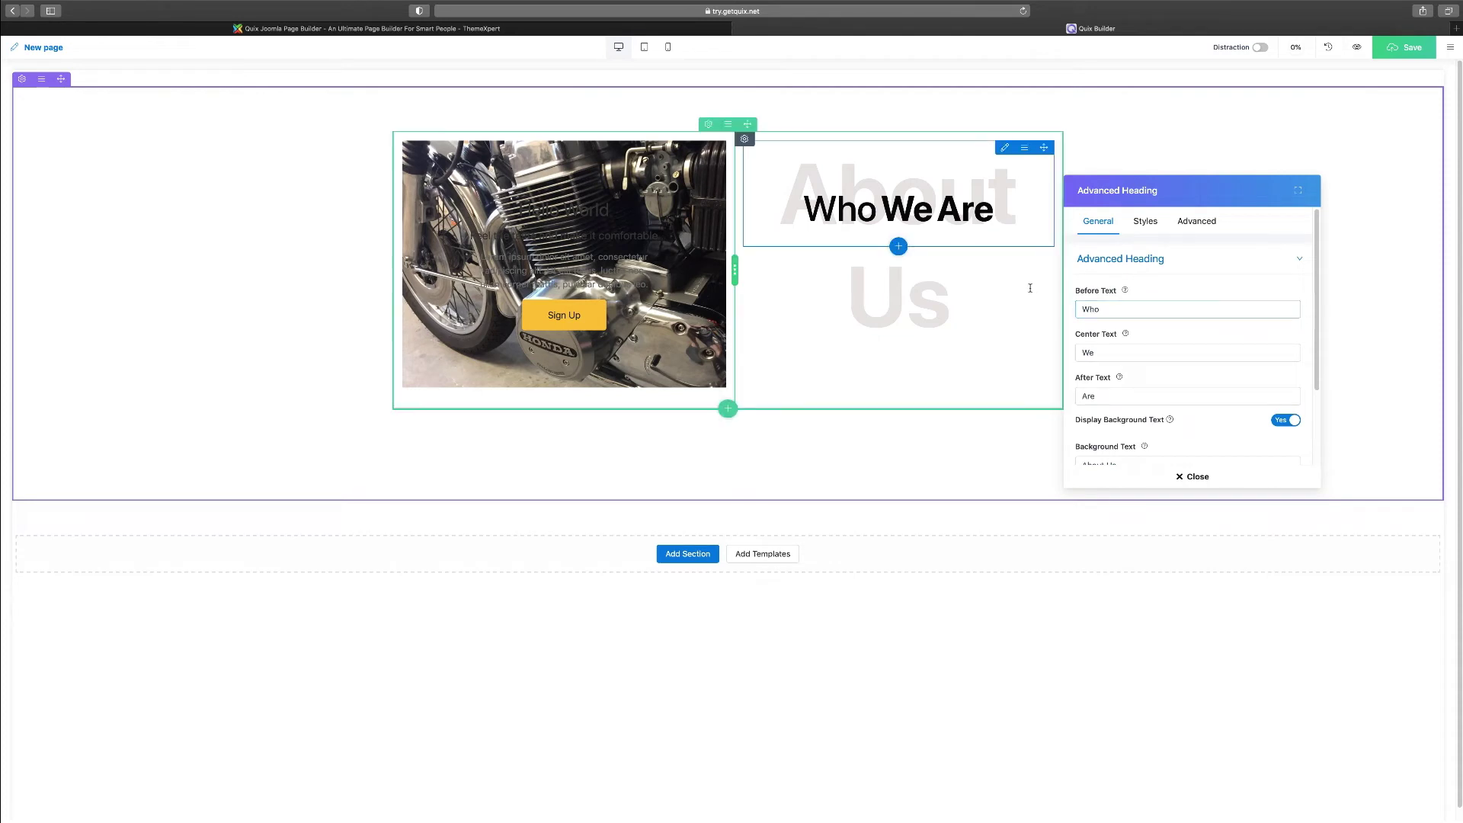
{"action": "left_click_drag", "start_coordinate": [1104, 310], "coordinate": [1071, 314]}
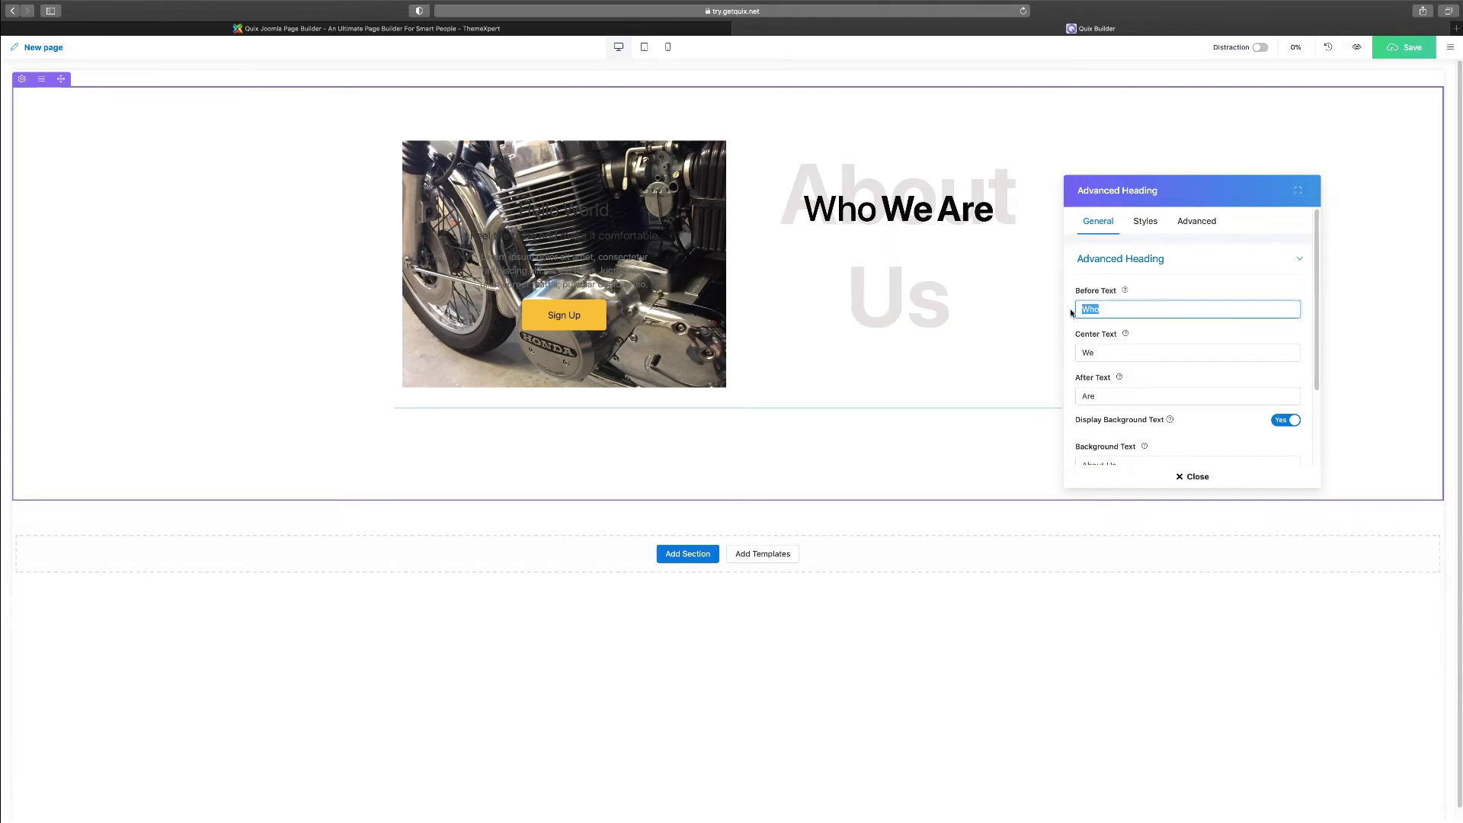
{"action": "type", "text": "Text"}
{"action": "left_click", "coordinate": [1144, 353]}
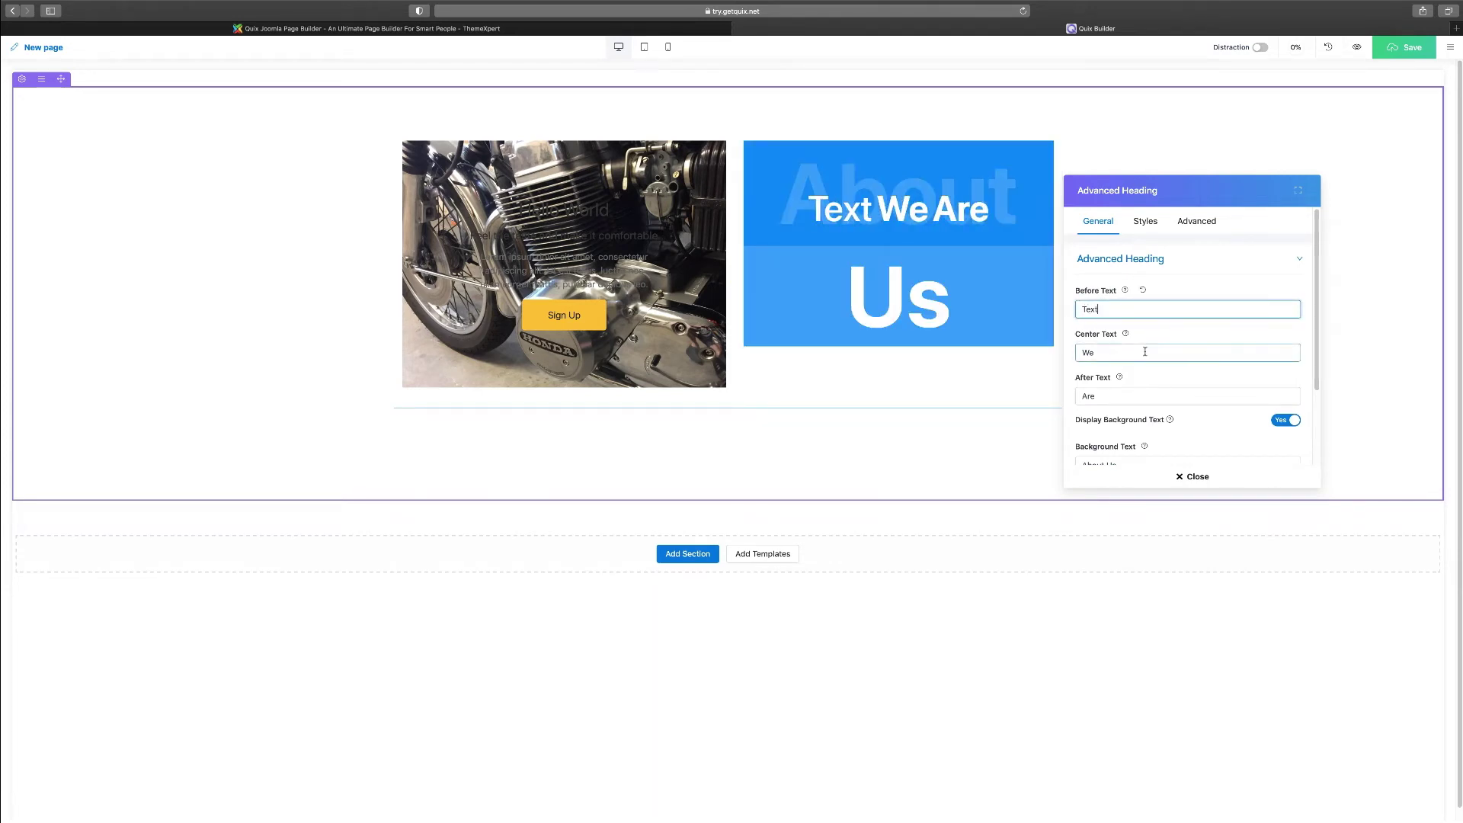
{"action": "left_click", "coordinate": [1146, 221]}
{"action": "left_click", "coordinate": [1131, 290]}
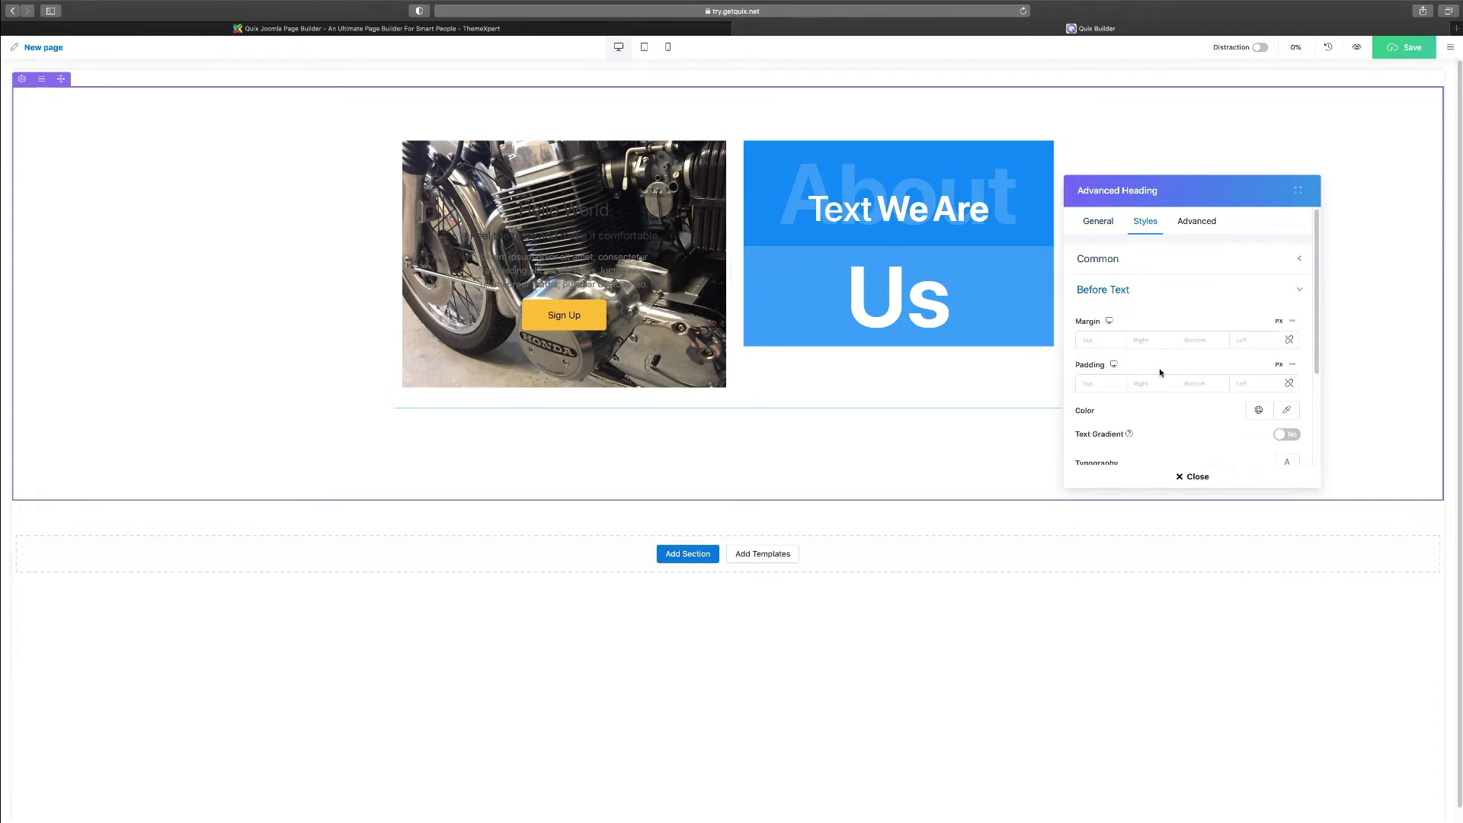
{"action": "scroll", "coordinate": [1161, 372], "scroll_direction": "down", "scroll_amount": 1}
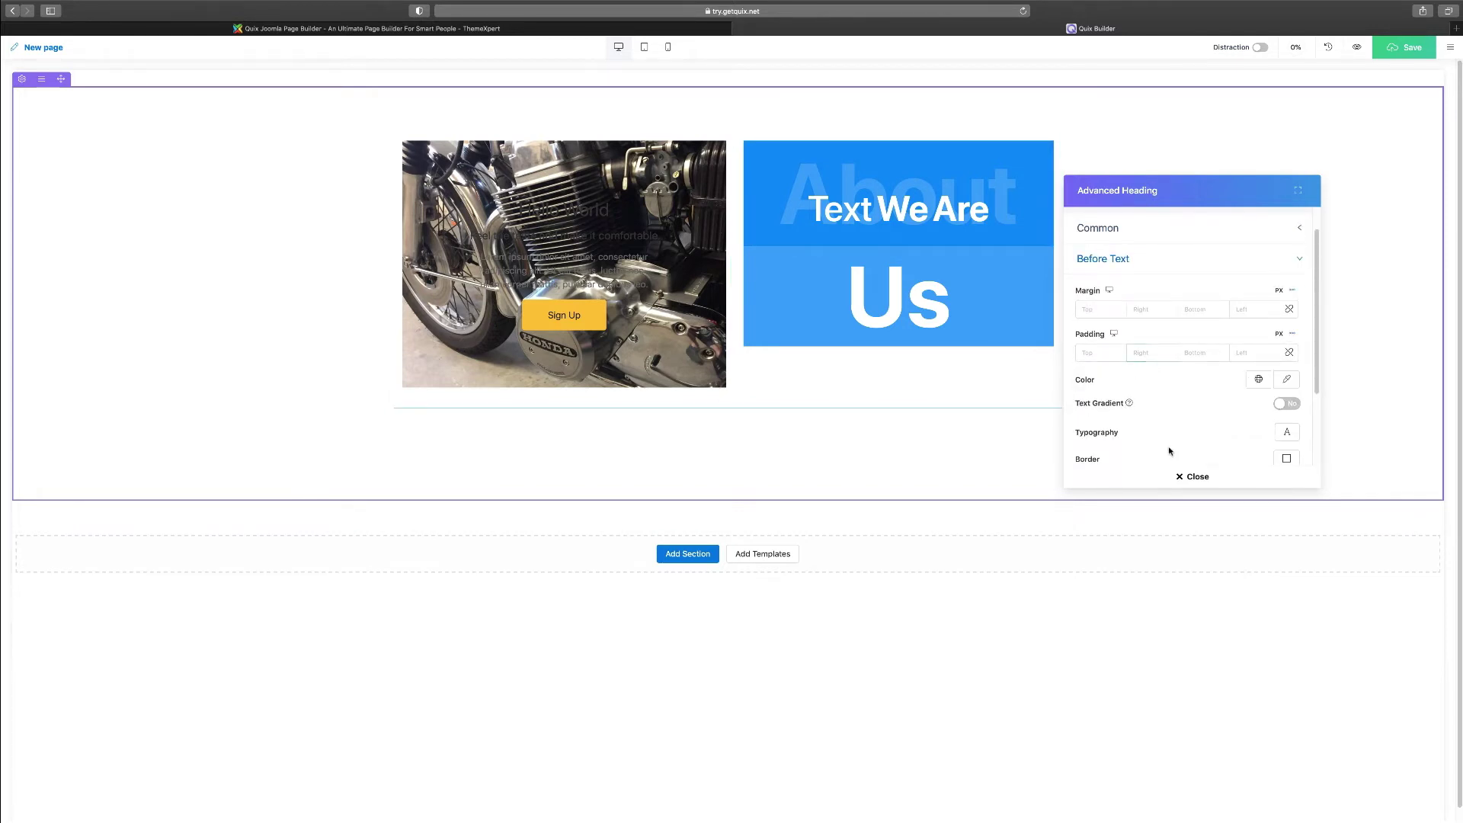
{"action": "left_click", "coordinate": [1191, 476]}
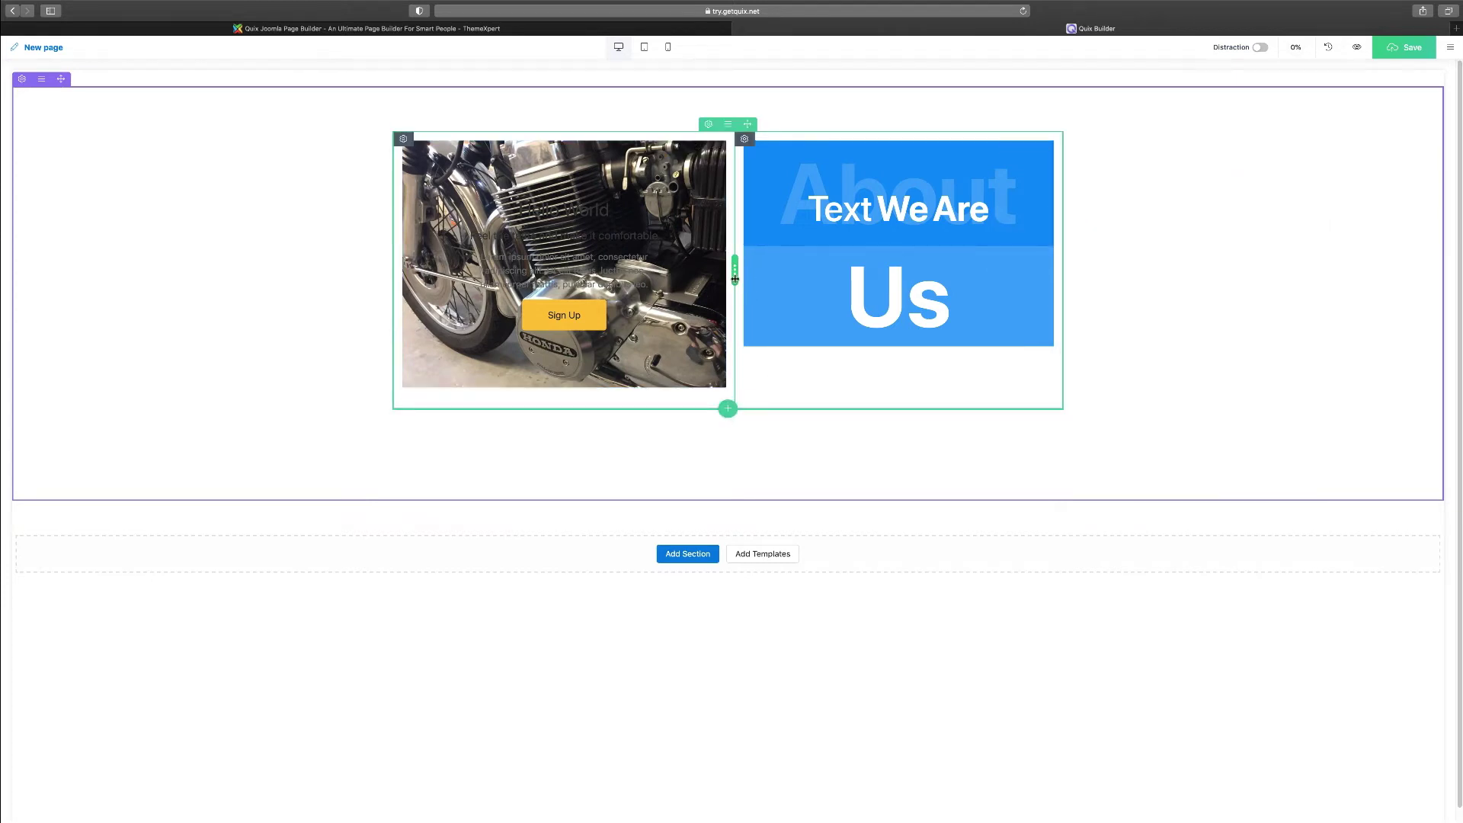
Narrow the Call to Action column slightly and add a two-column row beneath the current row.
{"action": "mouse_move", "coordinate": [735, 272]}
{"action": "left_mouse_down"}
{"action": "mouse_move", "coordinate": [855, 275]}
{"action": "mouse_move", "coordinate": [630, 274]}
{"action": "mouse_move", "coordinate": [814, 275]}
{"action": "mouse_move", "coordinate": [728, 281]}
{"action": "left_mouse_up"}
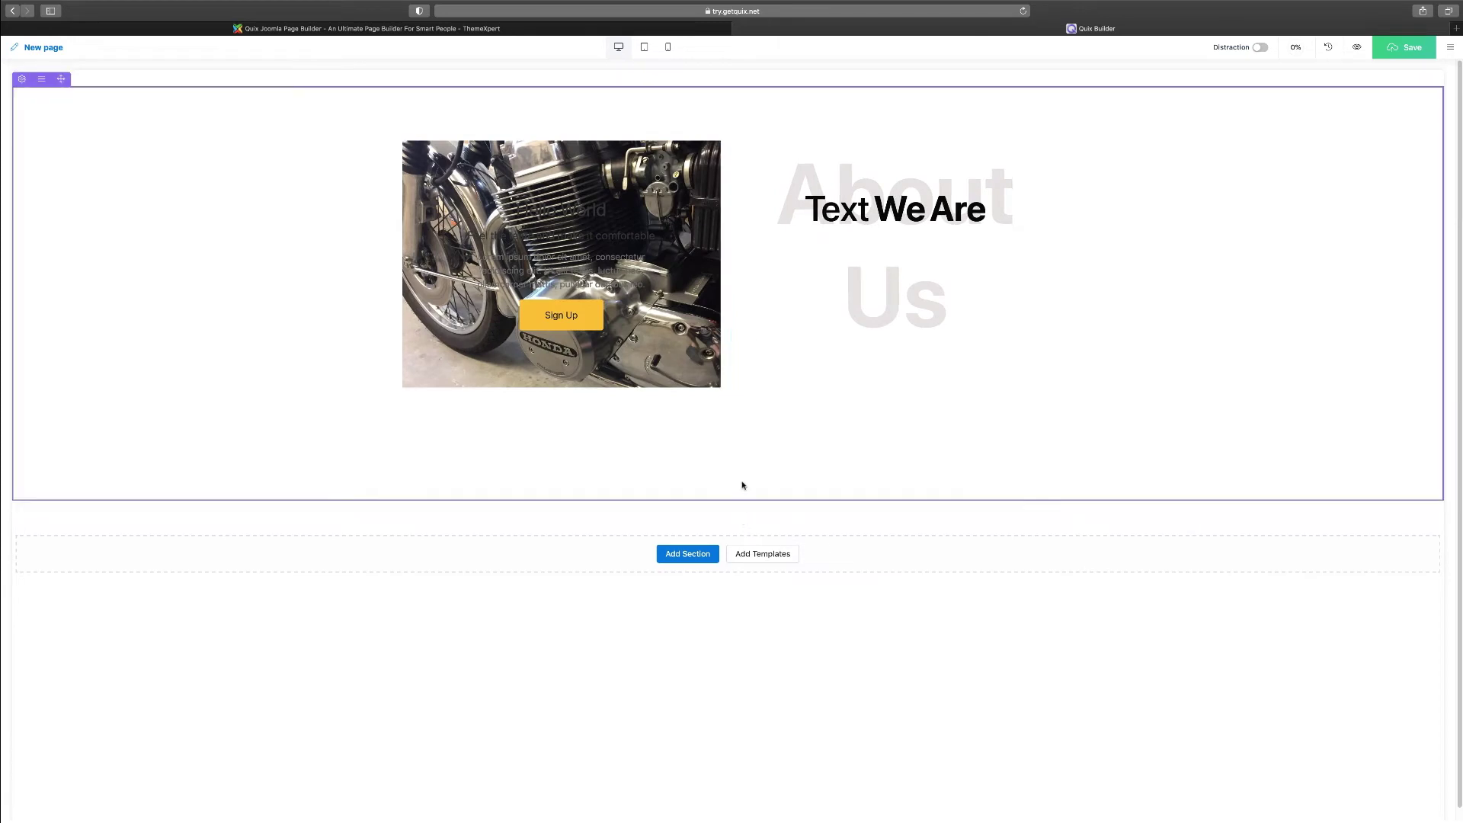
{"action": "left_click", "coordinate": [727, 408]}
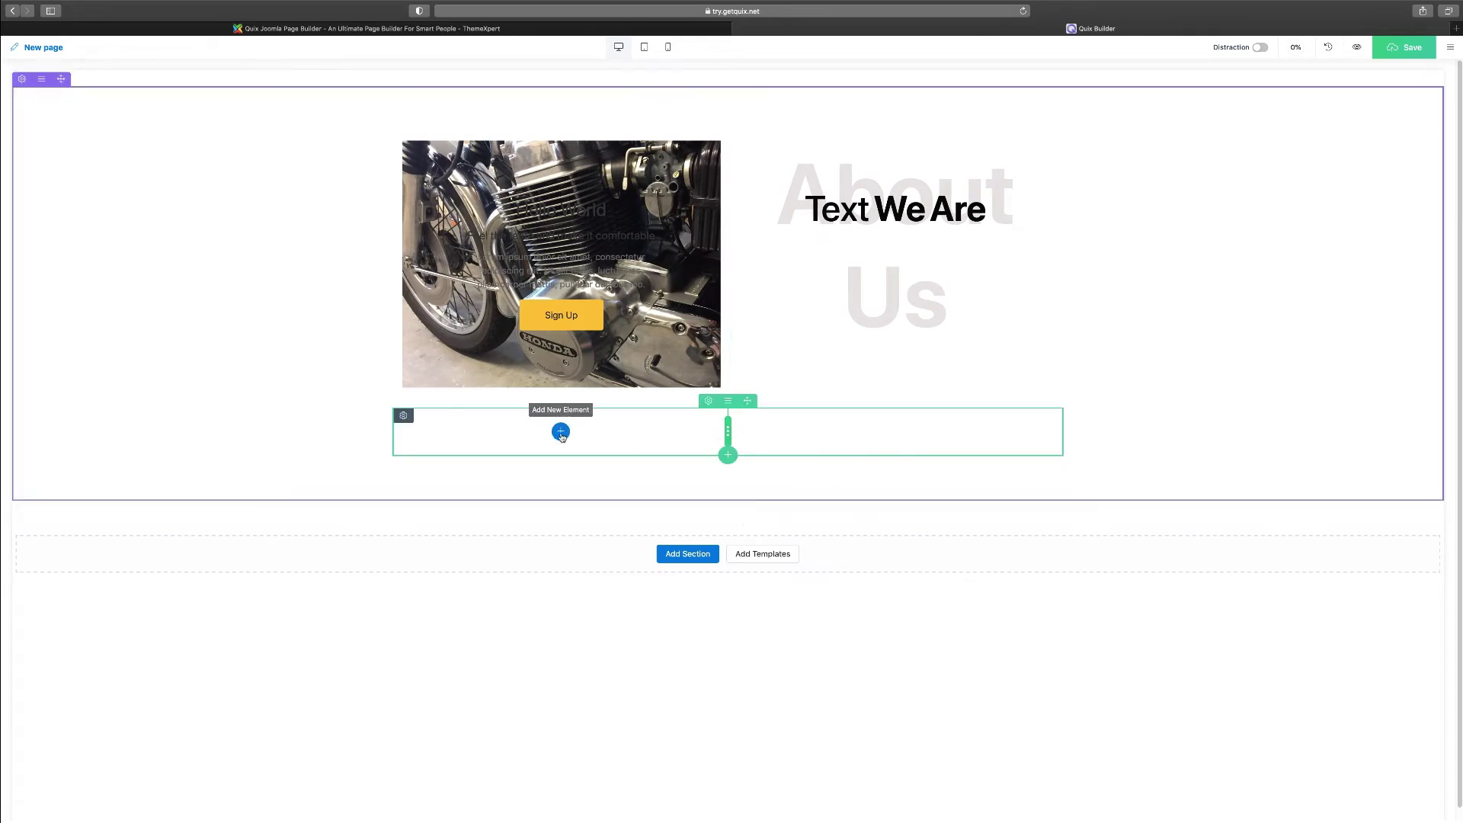
Add a Person element to the first column of the new row.
{"action": "left_click", "coordinate": [560, 431]}
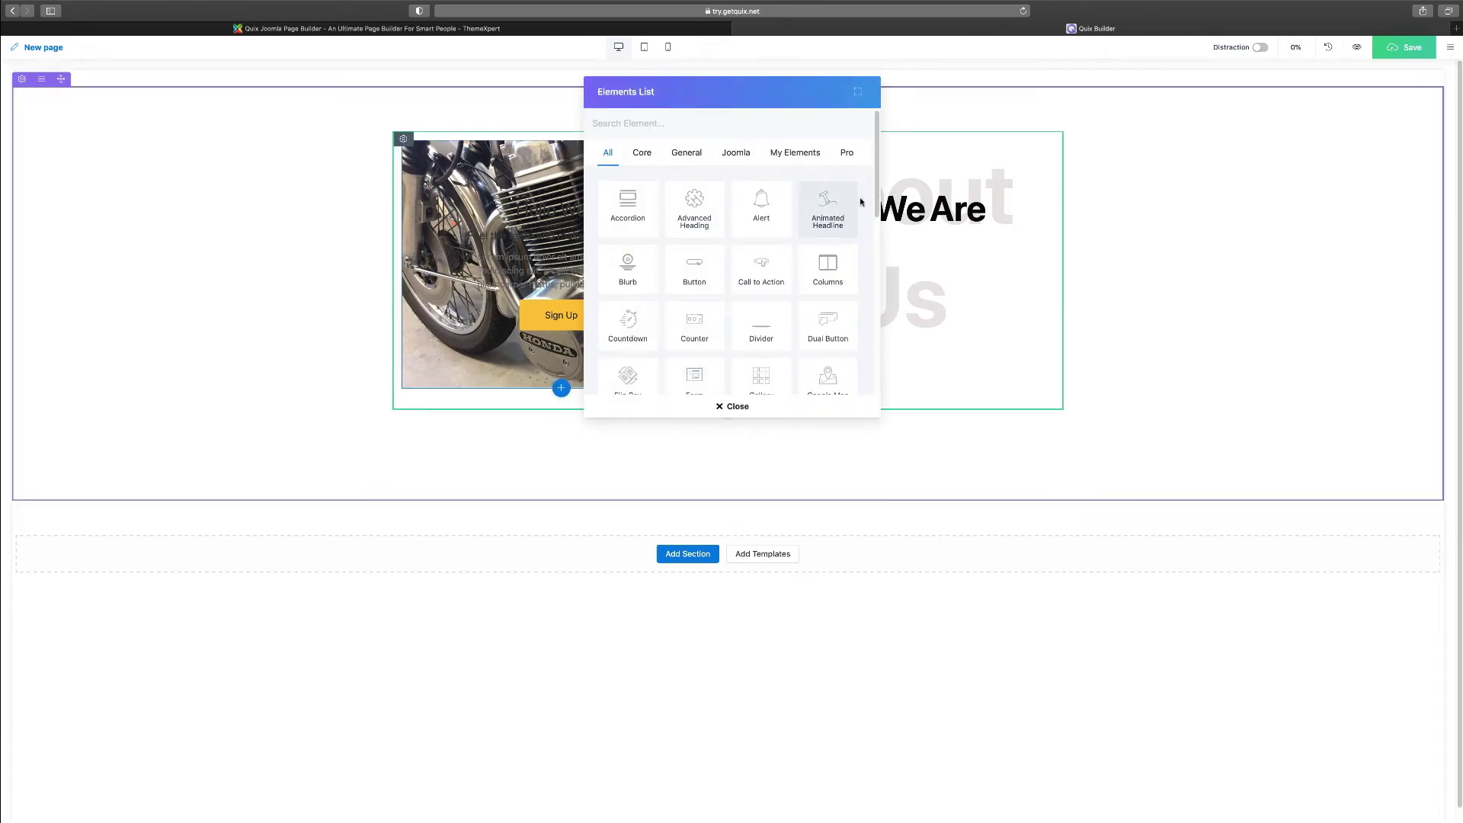
{"action": "scroll", "coordinate": [869, 248], "scroll_direction": "down", "scroll_amount": 5}
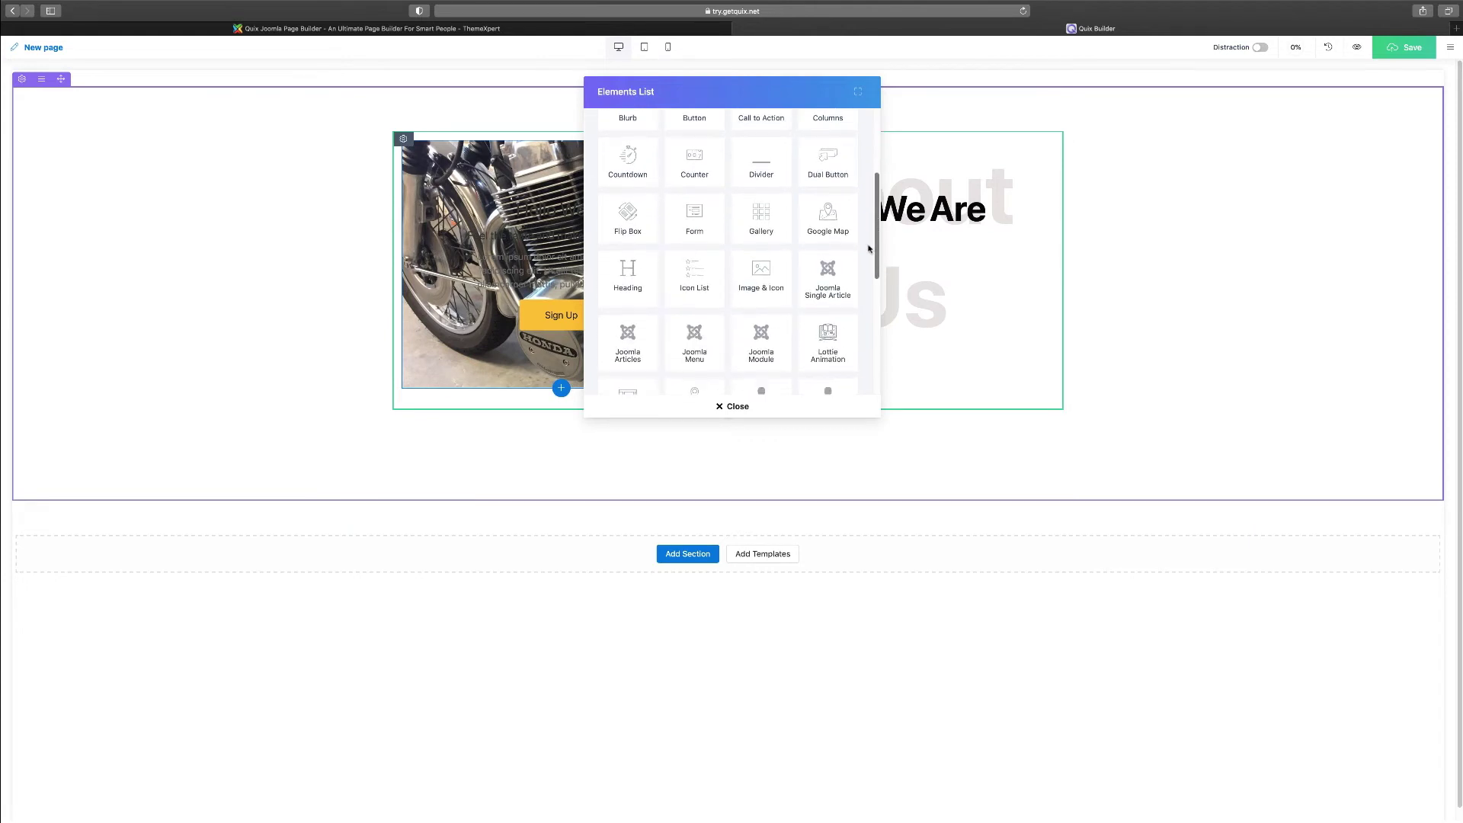
{"action": "scroll", "coordinate": [869, 252], "scroll_direction": "down", "scroll_amount": 3}
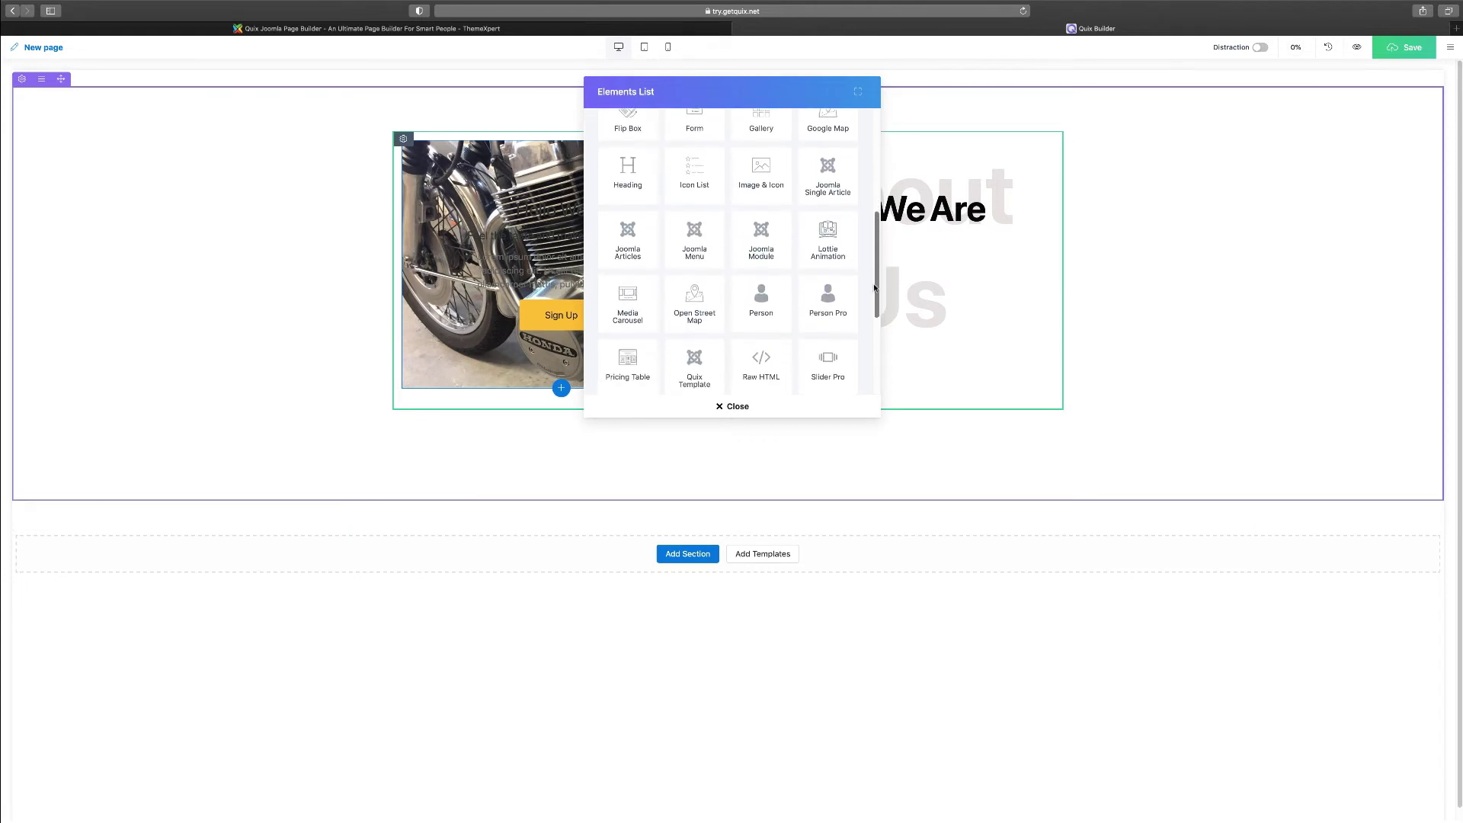
{"action": "scroll", "coordinate": [875, 287], "scroll_direction": "down", "scroll_amount": 2}
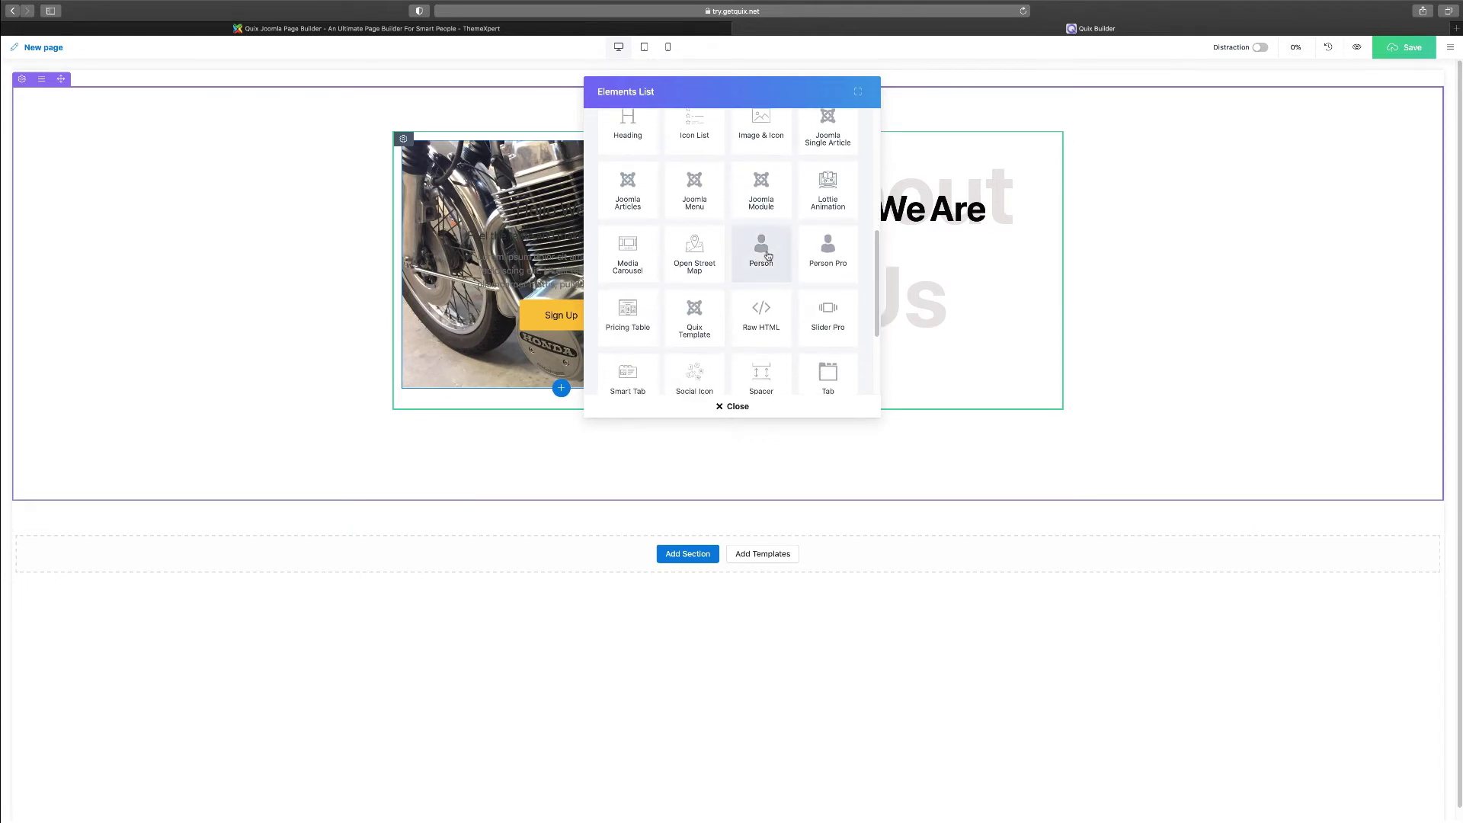
{"action": "left_click", "coordinate": [762, 252]}
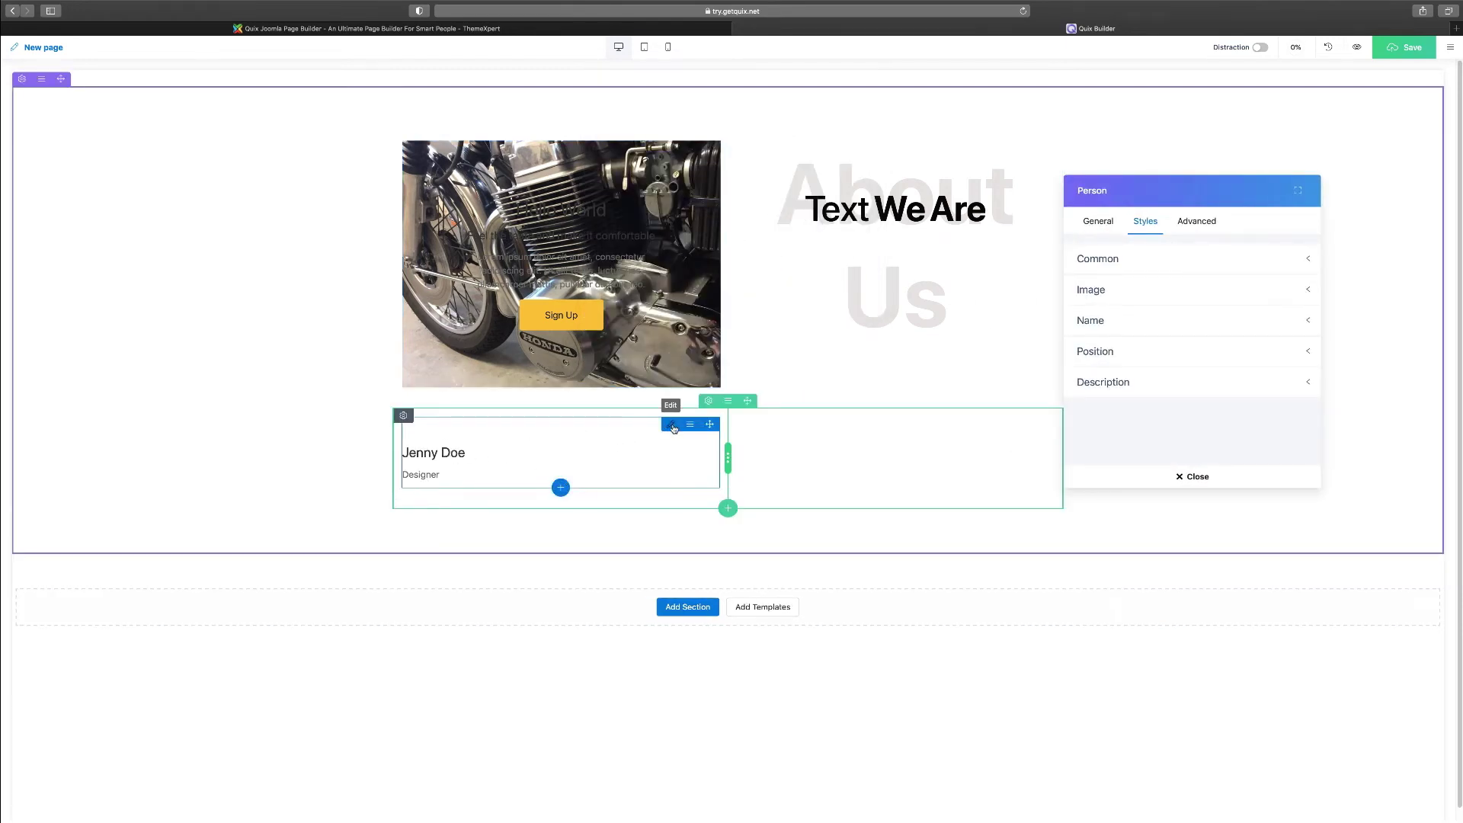
Replace the Person element's placeholder image with the man's portrait photo 1603279063459.jpg from the media library.
{"action": "left_click", "coordinate": [1099, 222]}
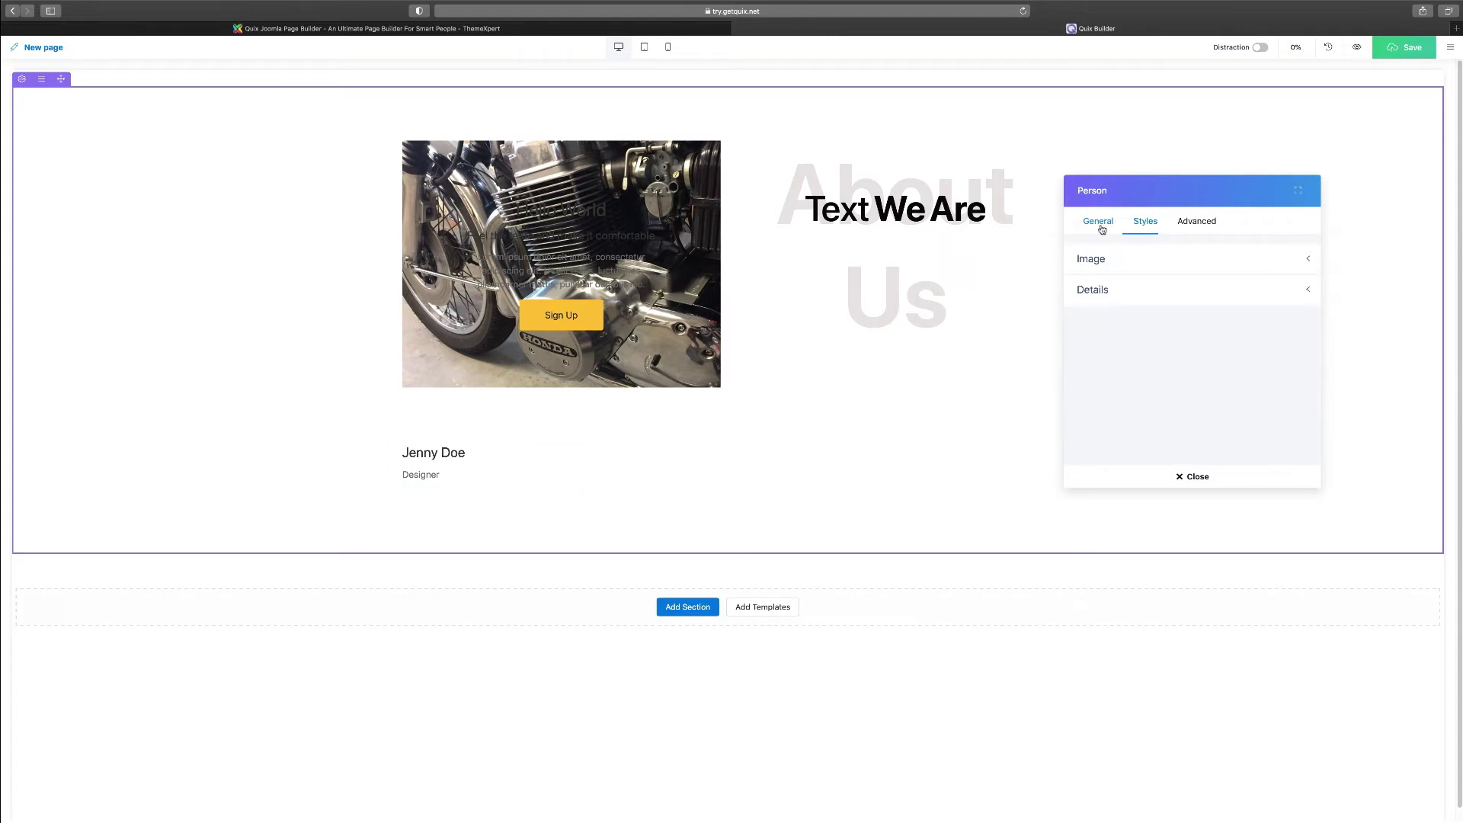
{"action": "left_click", "coordinate": [1108, 273]}
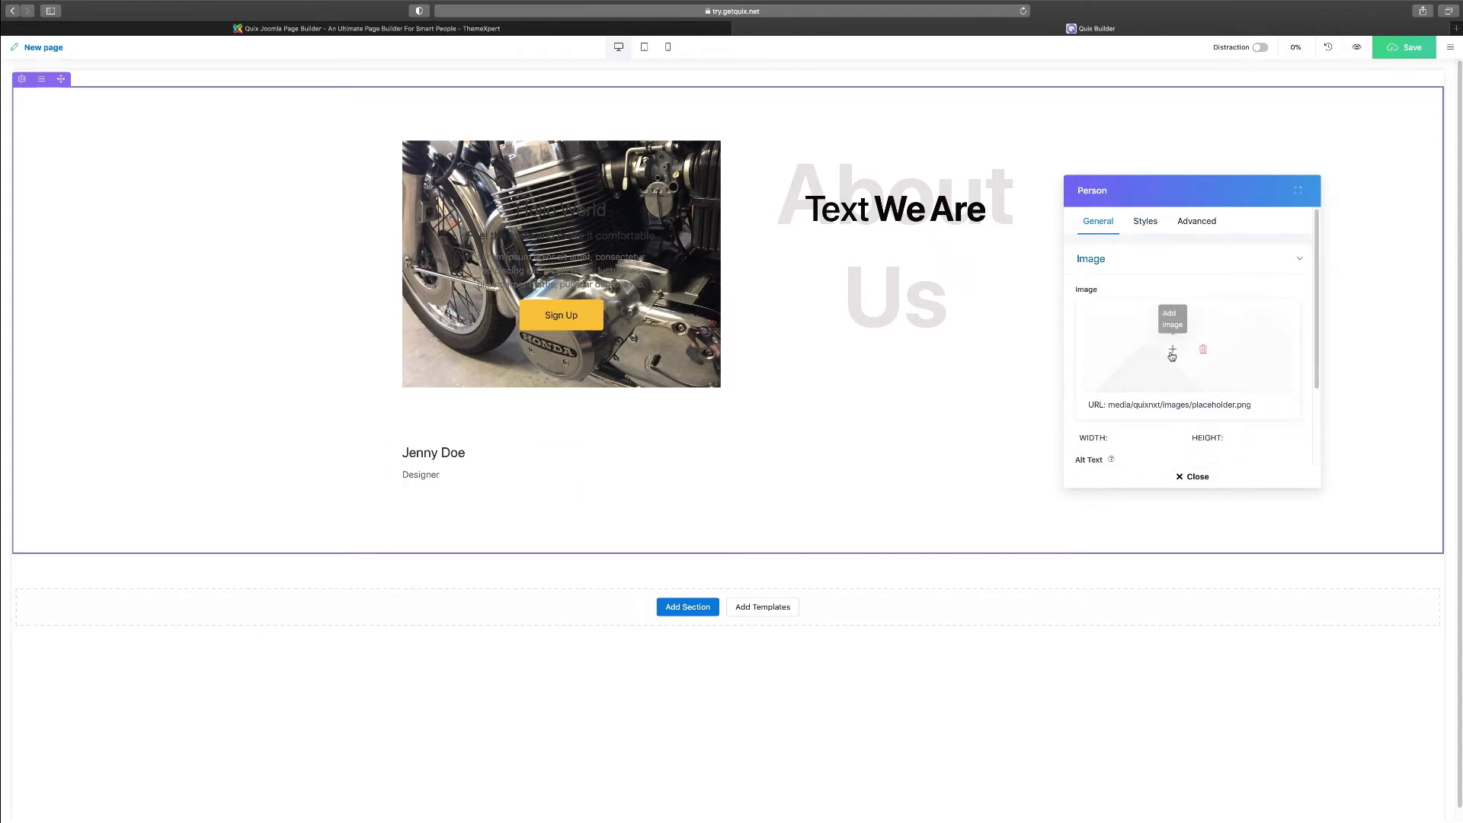
{"action": "left_click", "coordinate": [1203, 350]}
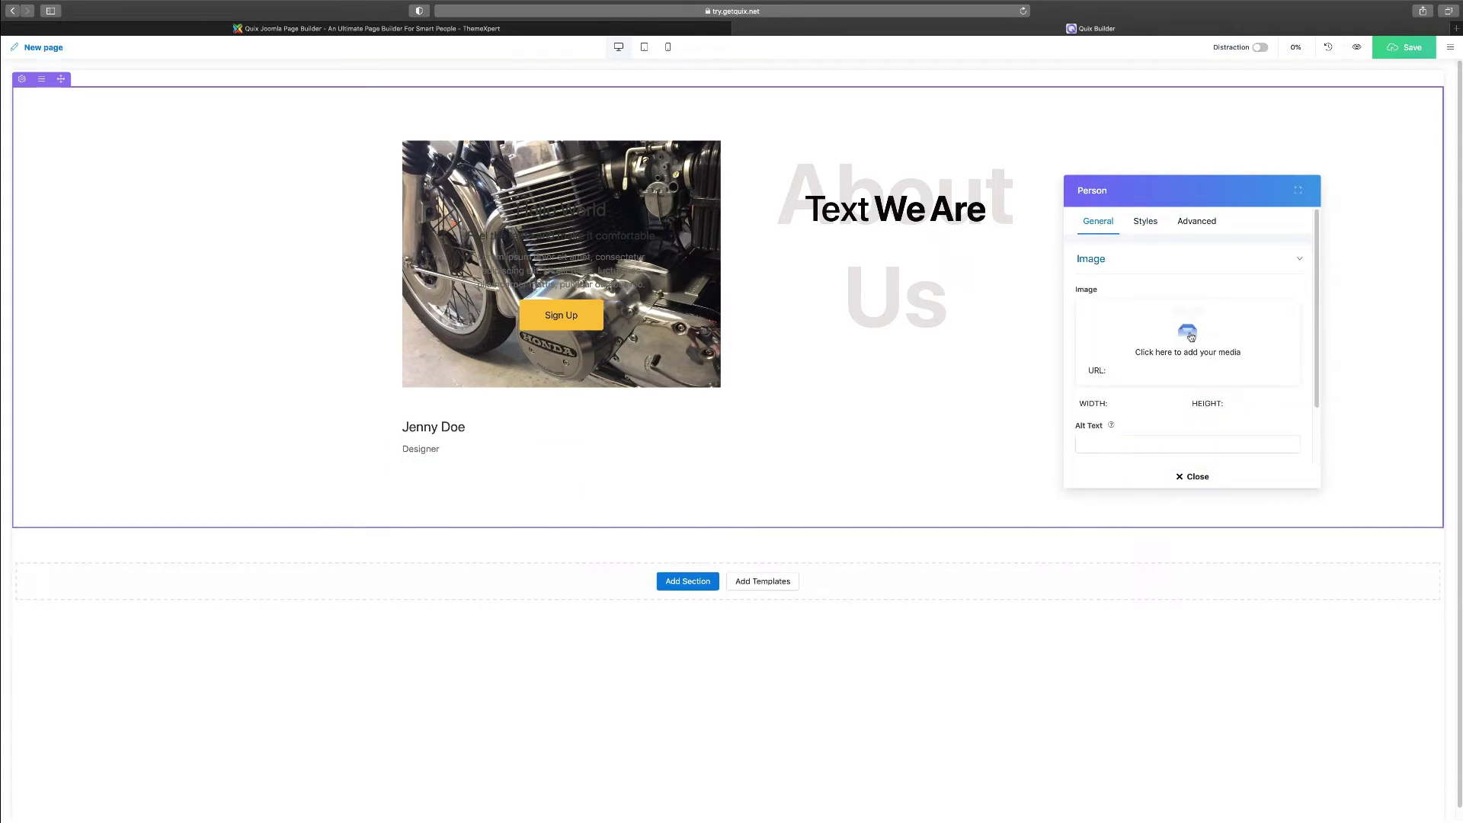
{"action": "left_click", "coordinate": [1176, 336]}
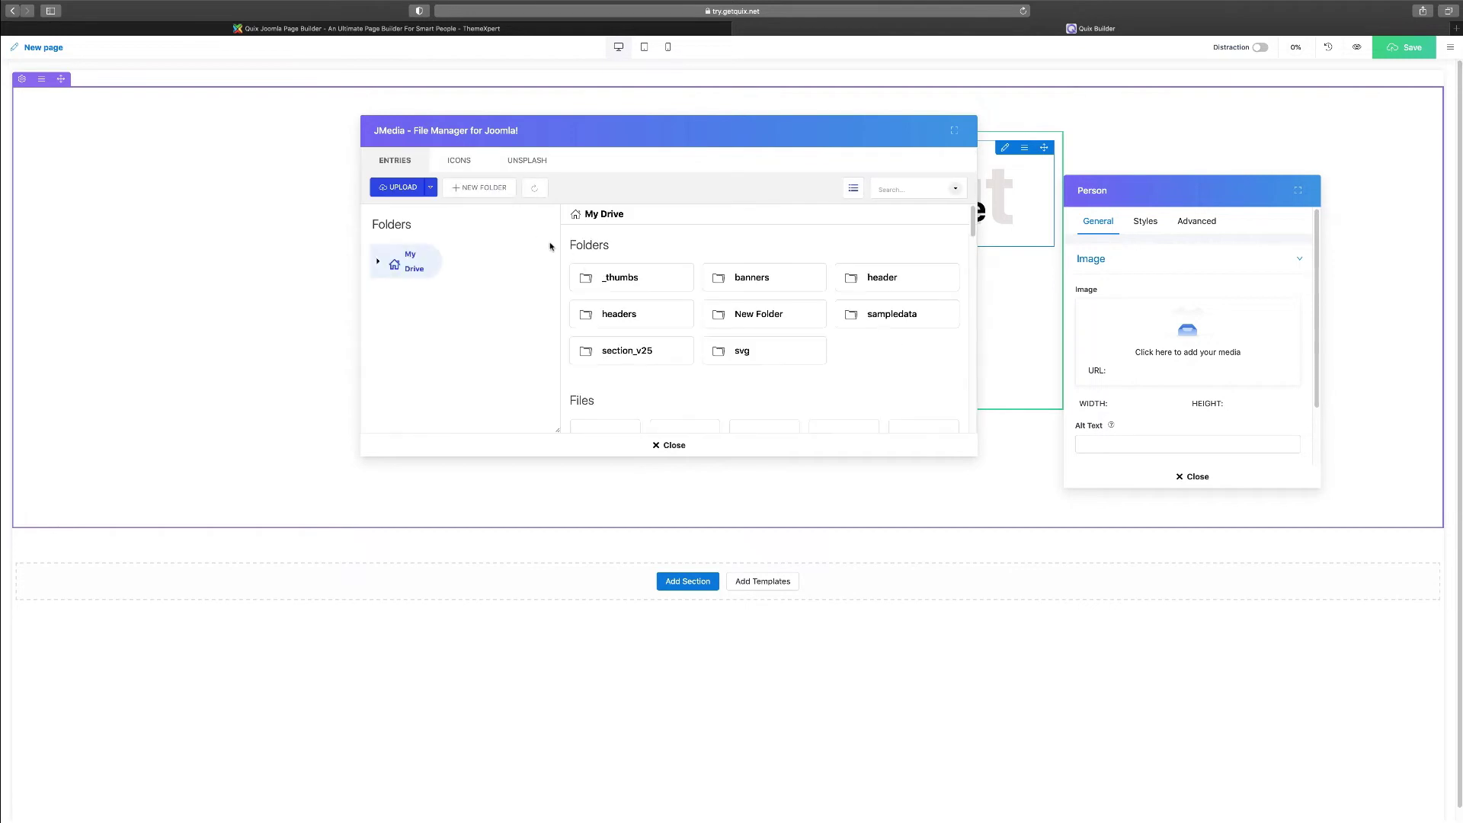
{"action": "double_click", "coordinate": [838, 364]}
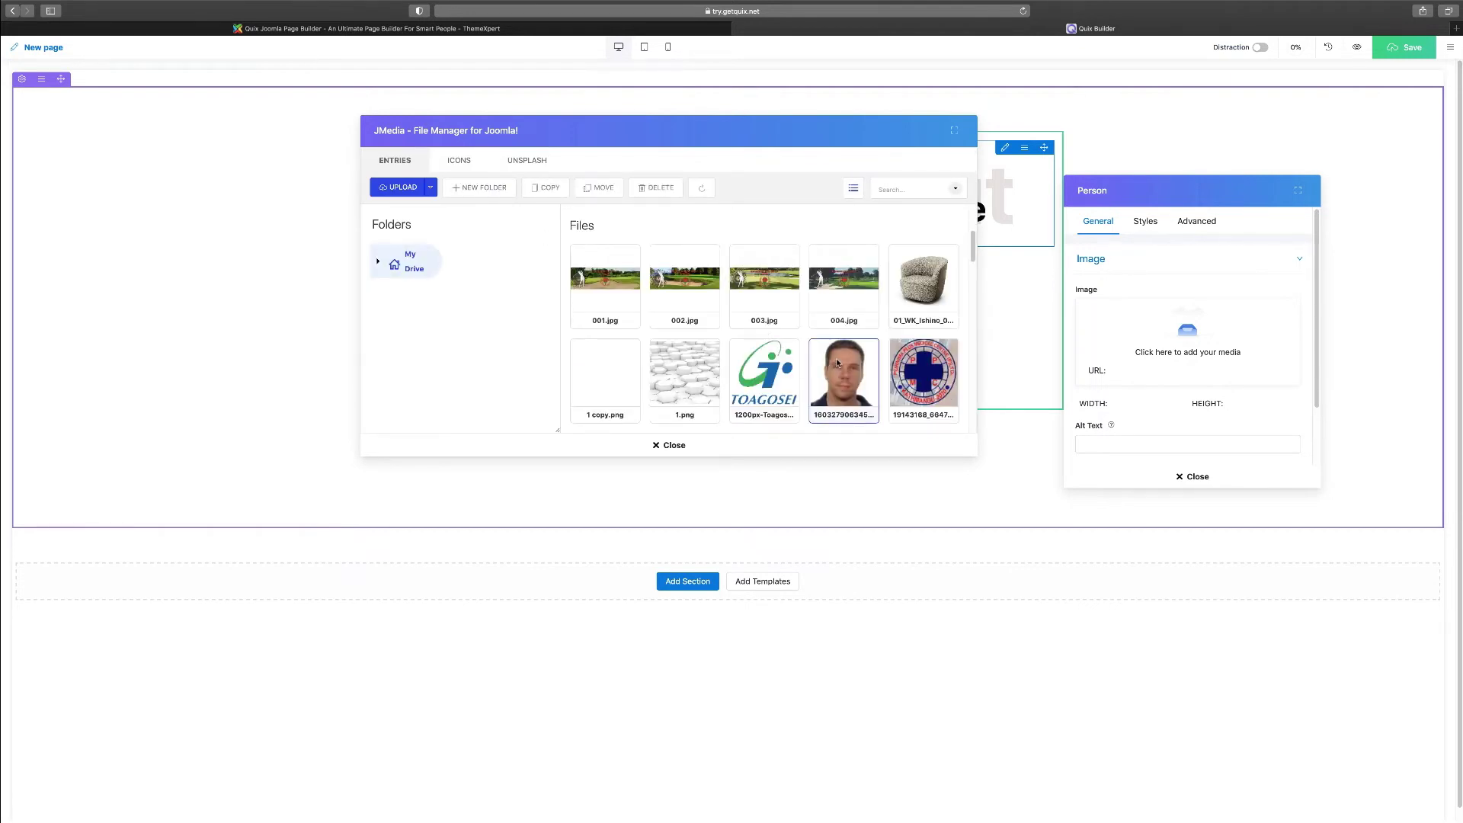
Set the Person image's width and height to 144 and close the element's settings.
{"action": "scroll", "coordinate": [1122, 344], "scroll_direction": "down", "scroll_amount": 3}
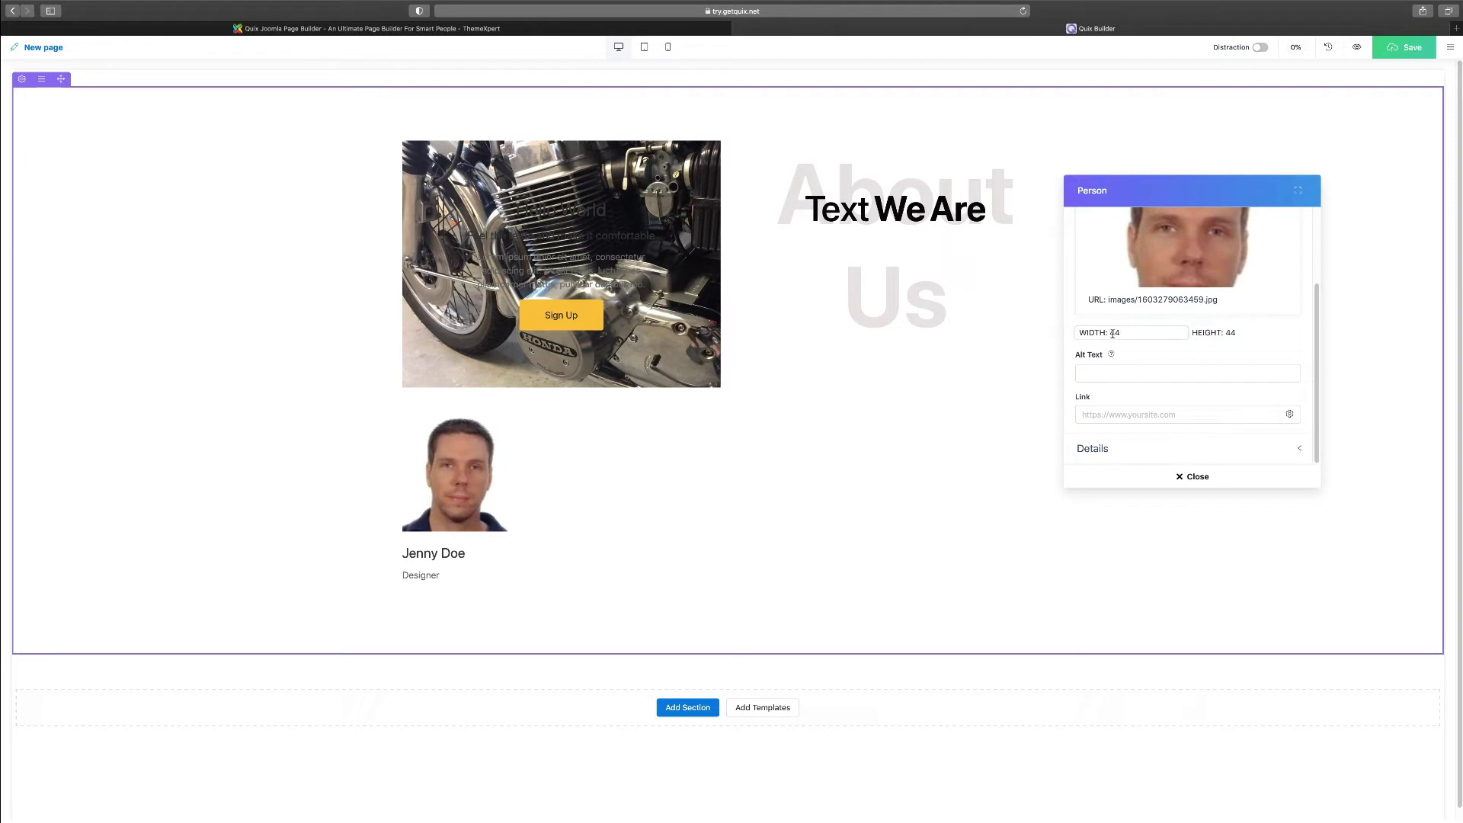
{"action": "left_click", "coordinate": [1228, 333]}
{"action": "left_click", "coordinate": [1218, 372]}
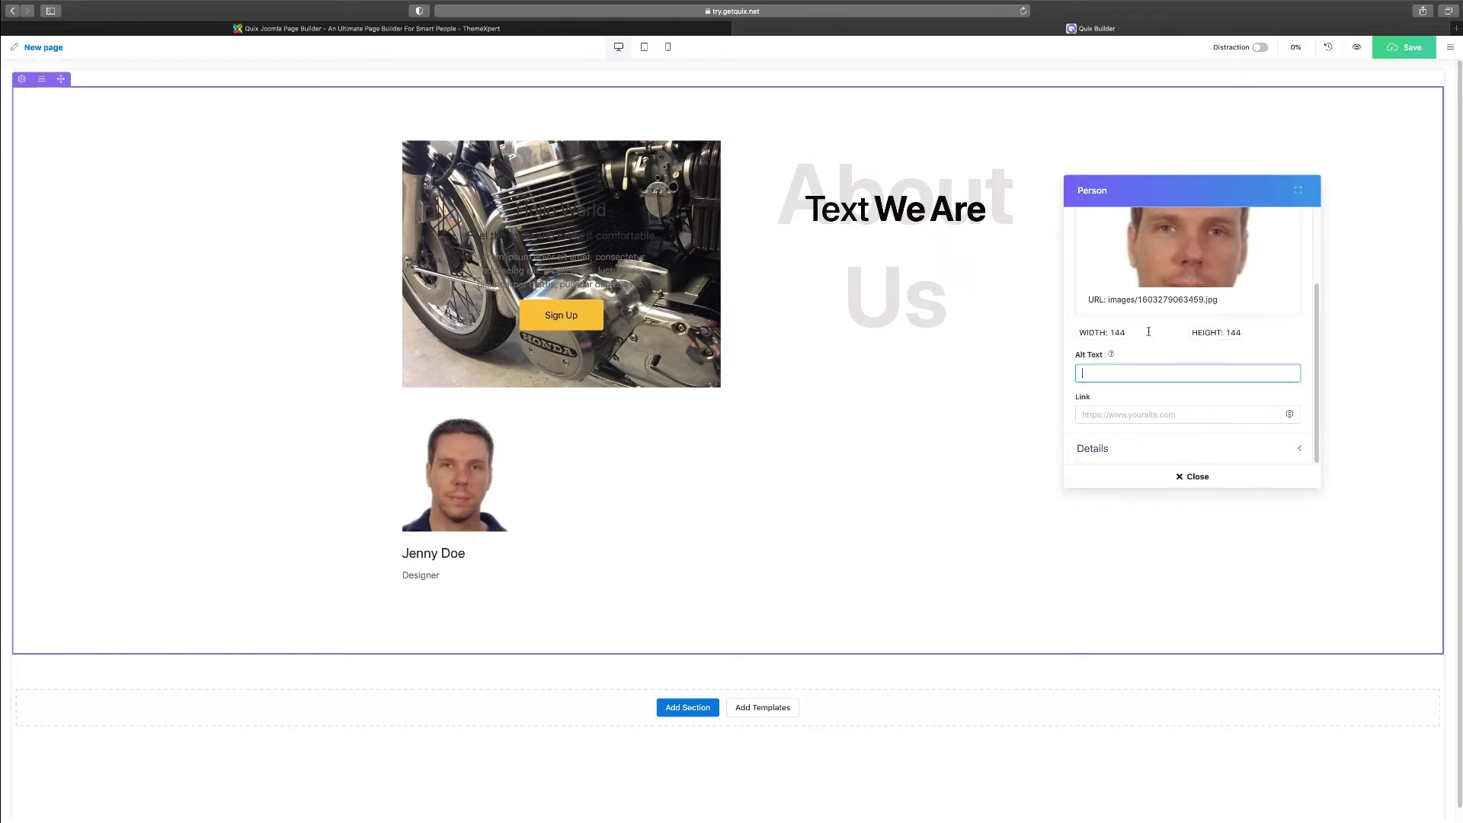
{"action": "left_click_drag", "start_coordinate": [1116, 333], "coordinate": [1111, 333]}
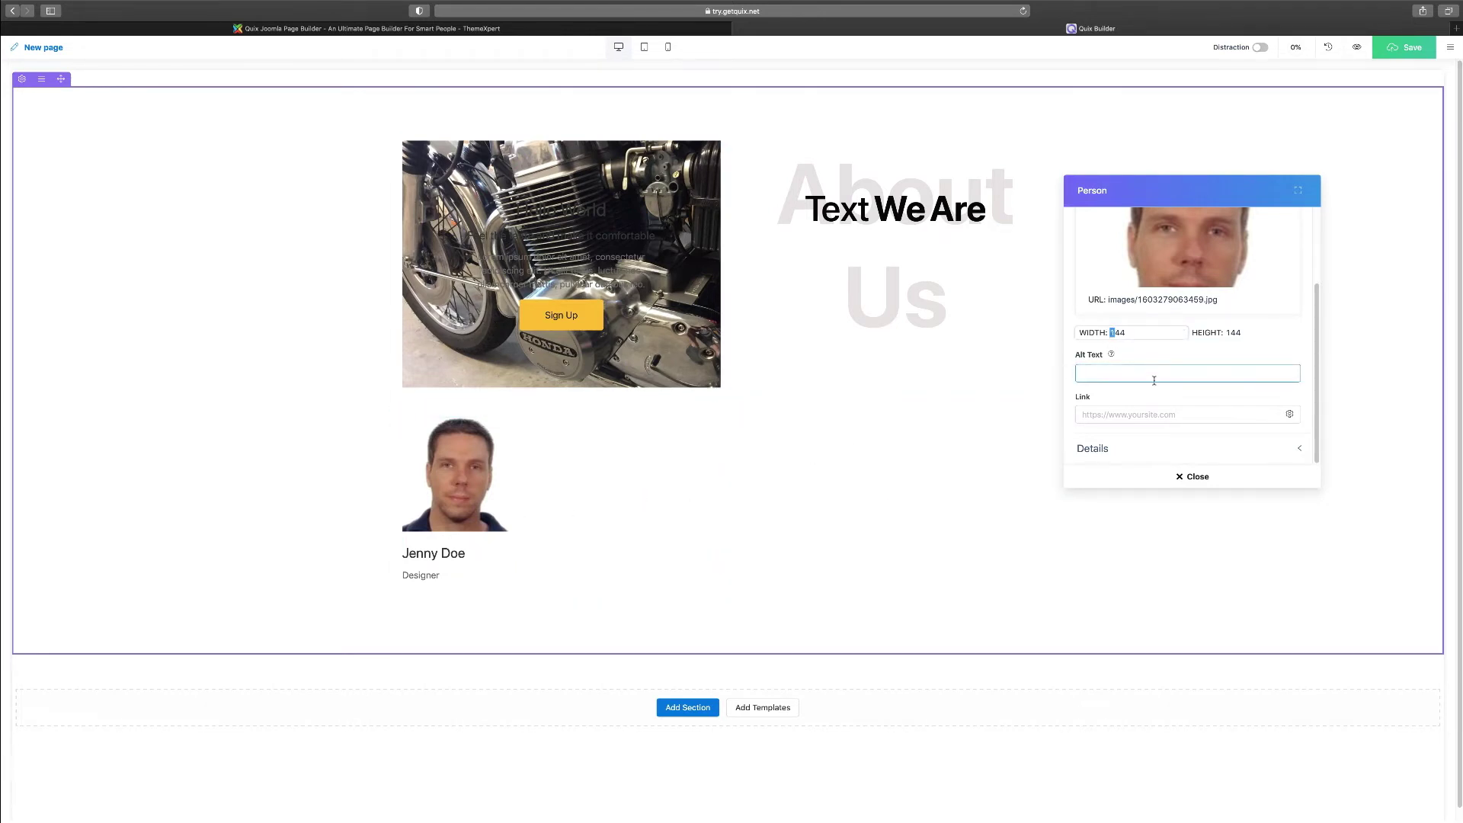
{"action": "left_click", "coordinate": [1182, 478]}
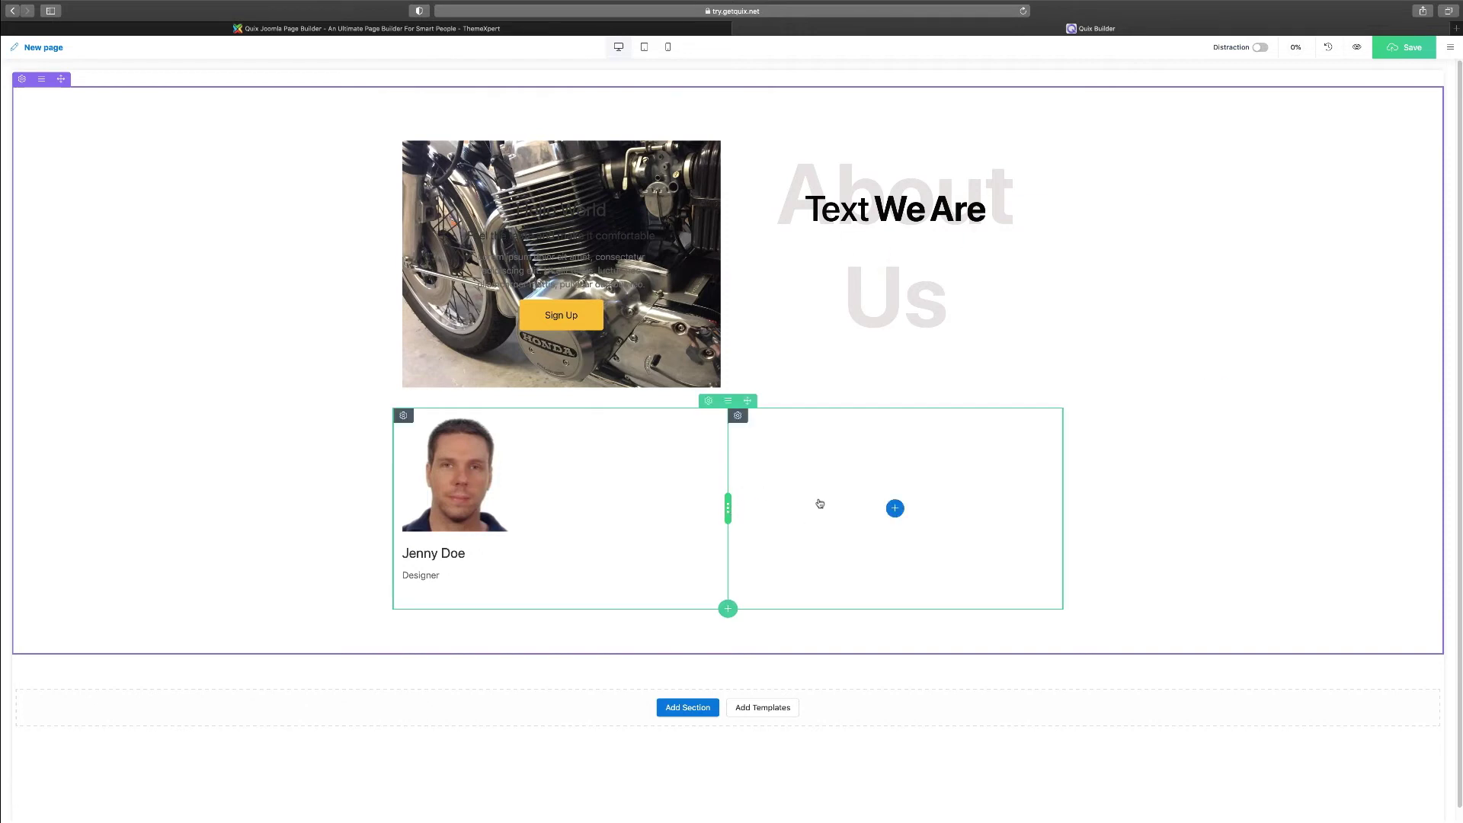
Add a Video element to the empty column beside the Person, review its video type choices, and close its settings.
{"action": "left_click", "coordinate": [895, 509]}
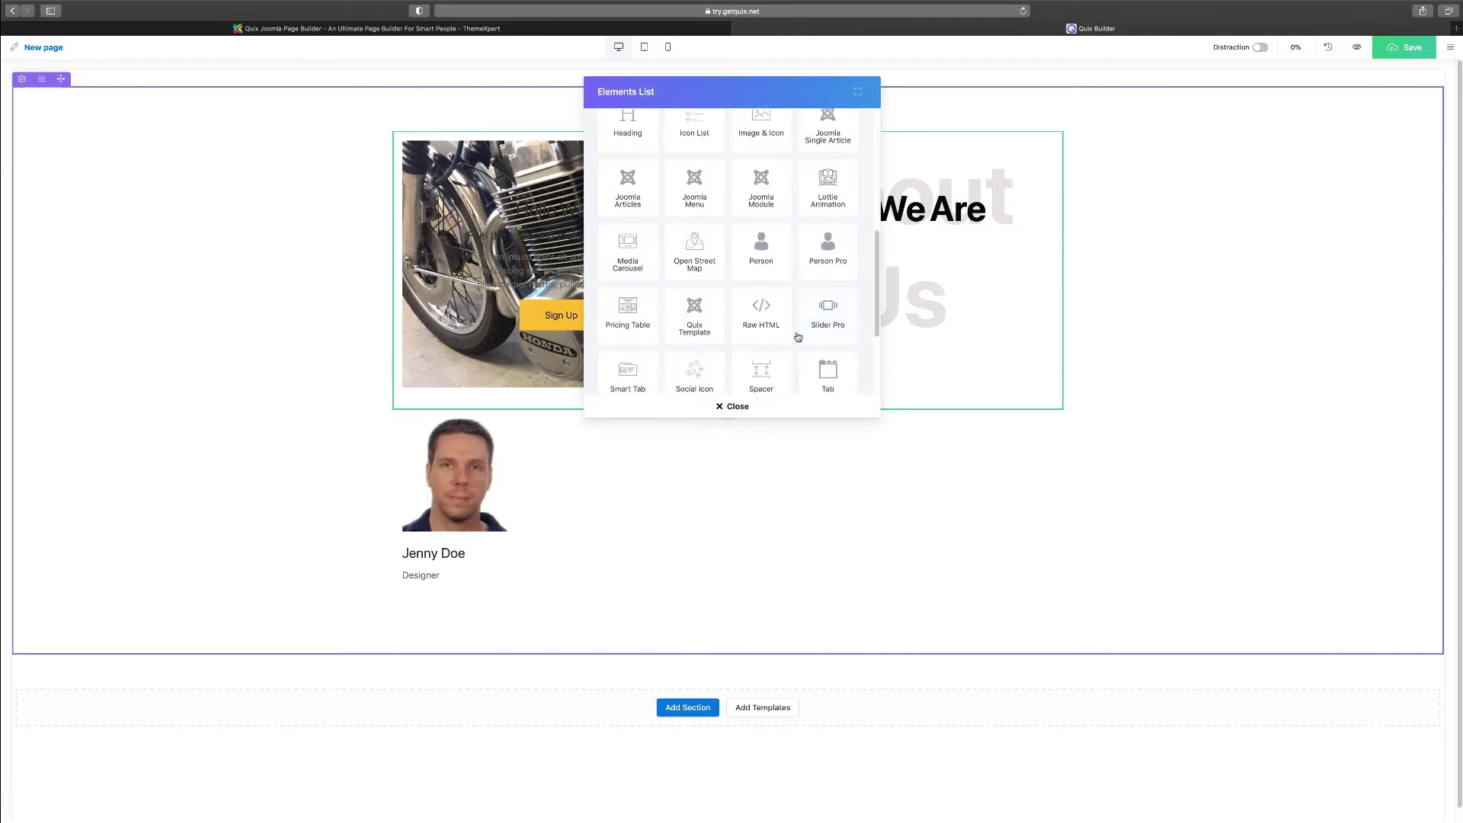
{"action": "scroll", "coordinate": [793, 343], "scroll_direction": "down", "scroll_amount": 2}
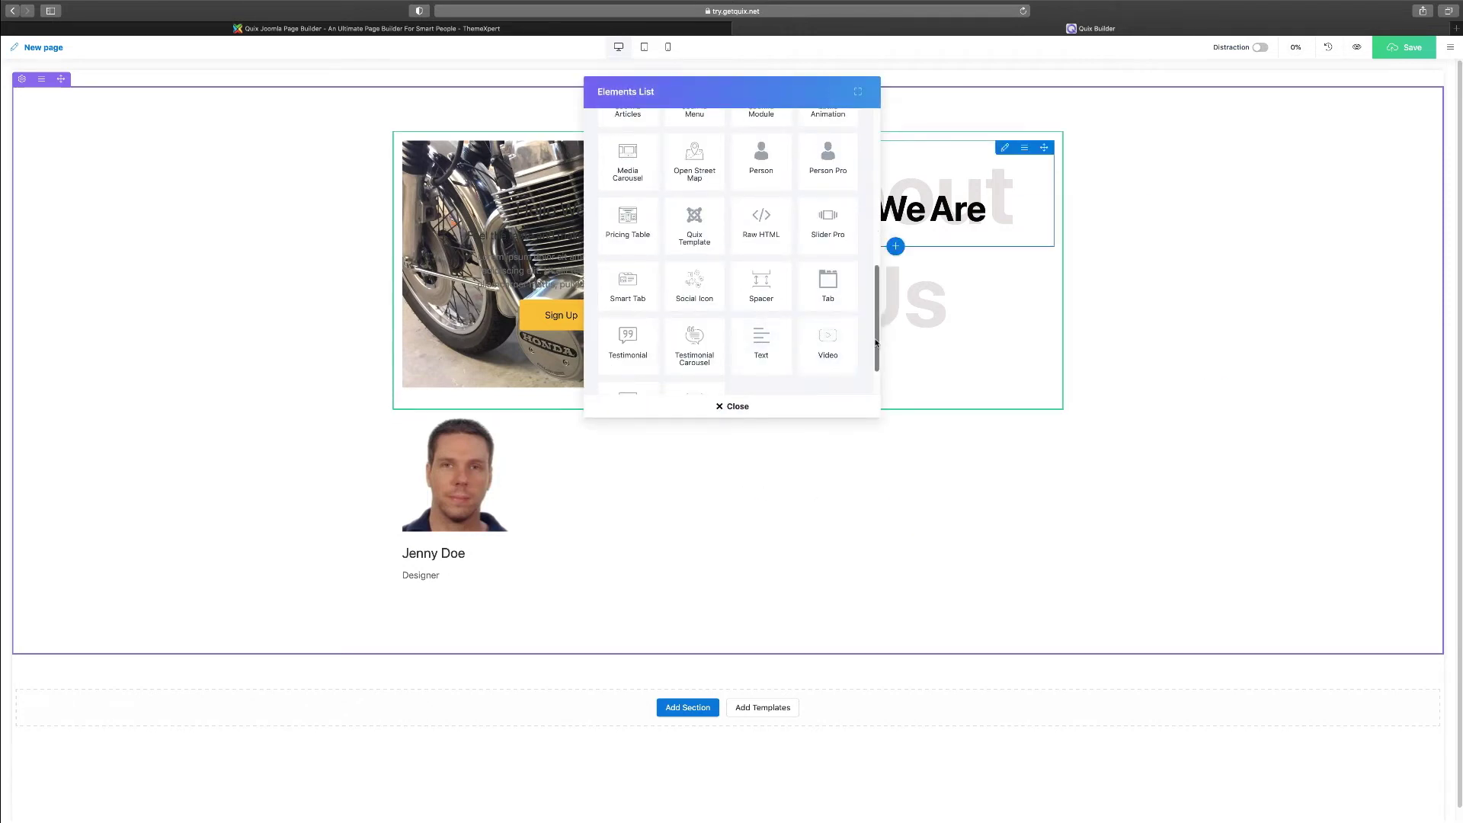
{"action": "scroll", "coordinate": [876, 358], "scroll_direction": "down", "scroll_amount": 2}
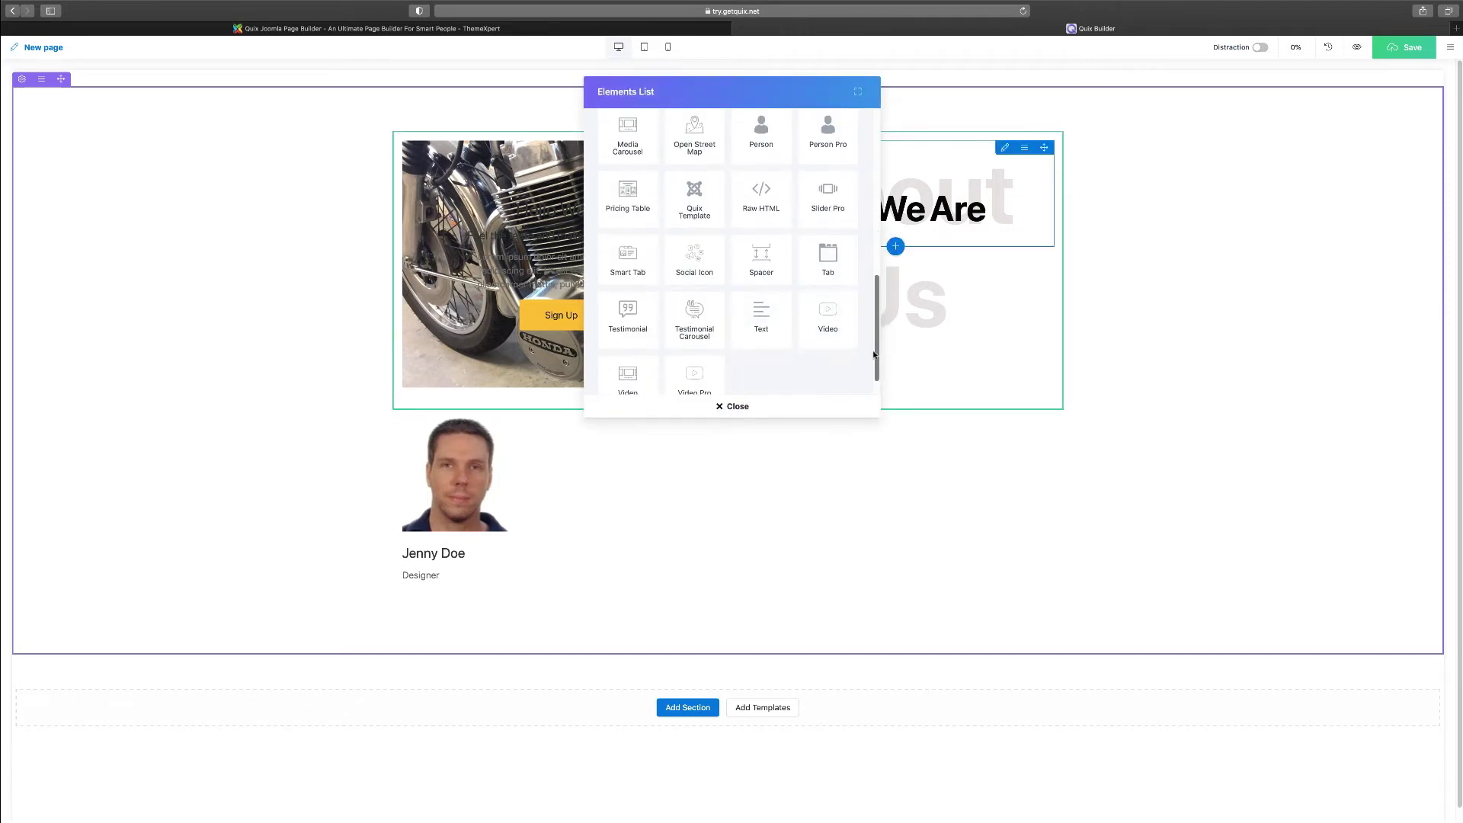
{"action": "left_click", "coordinate": [836, 303]}
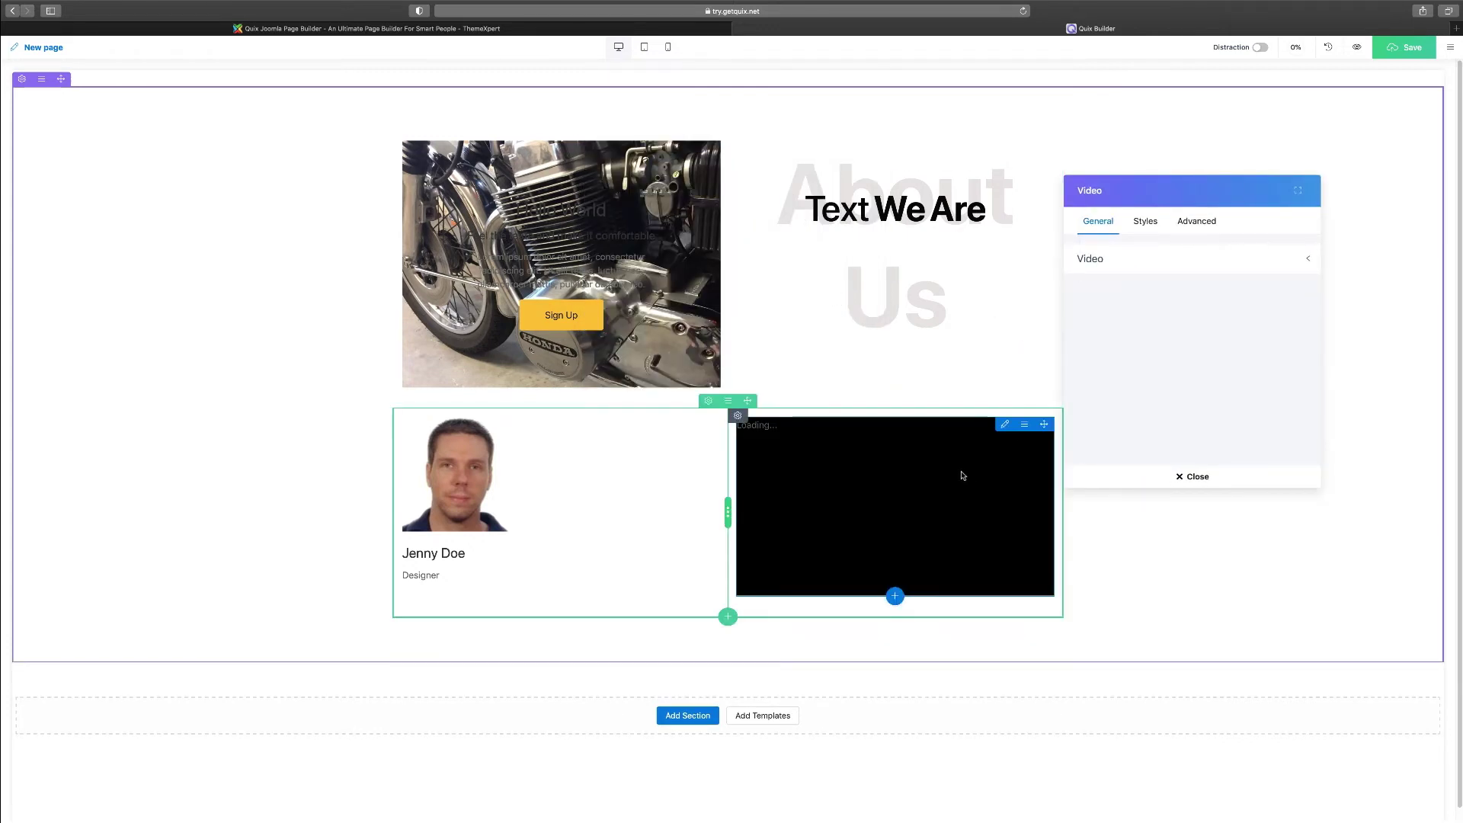
{"action": "left_click", "coordinate": [1134, 264]}
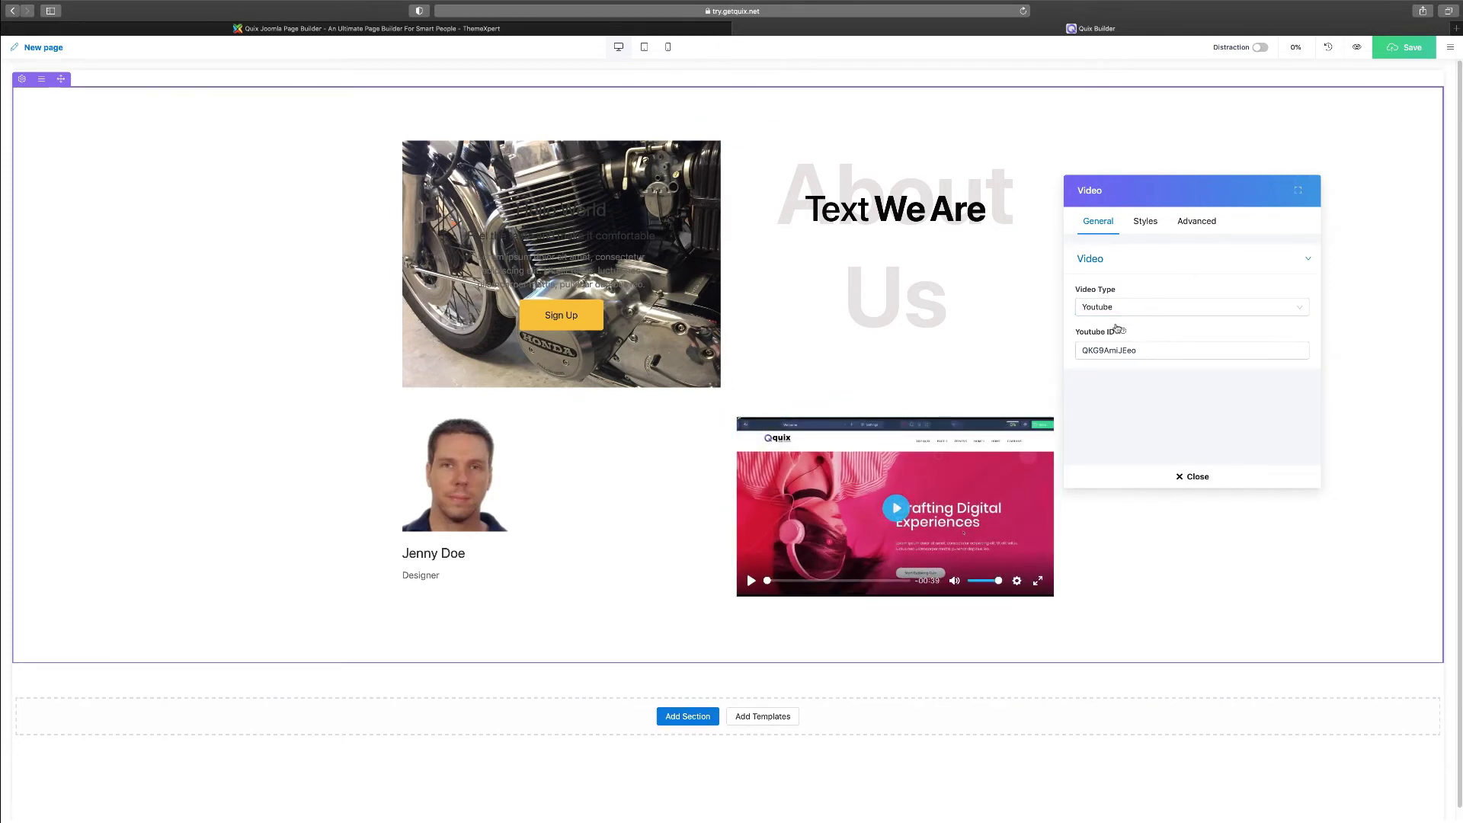
{"action": "left_click", "coordinate": [1140, 308]}
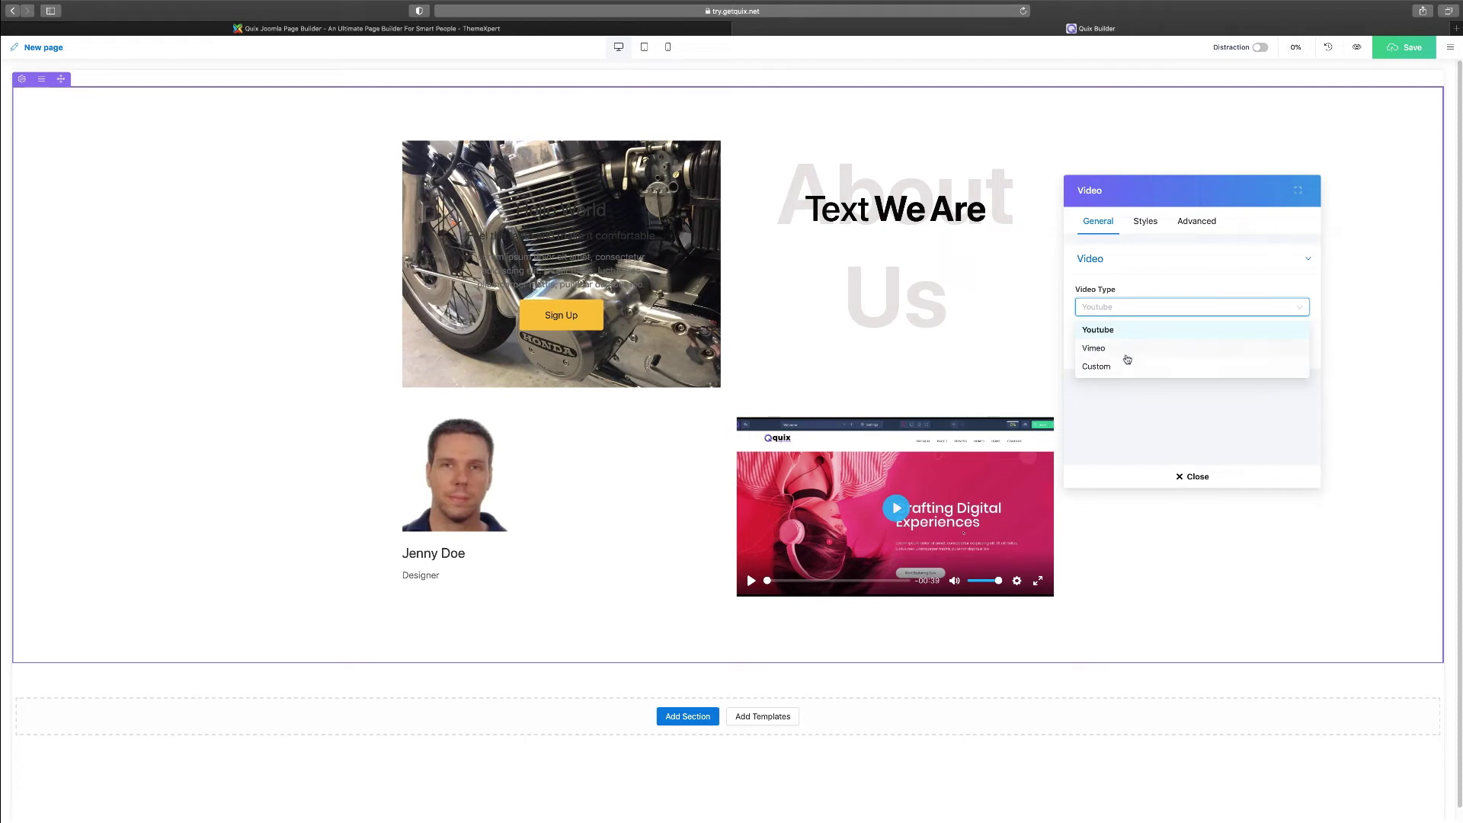
{"action": "left_click", "coordinate": [1138, 393]}
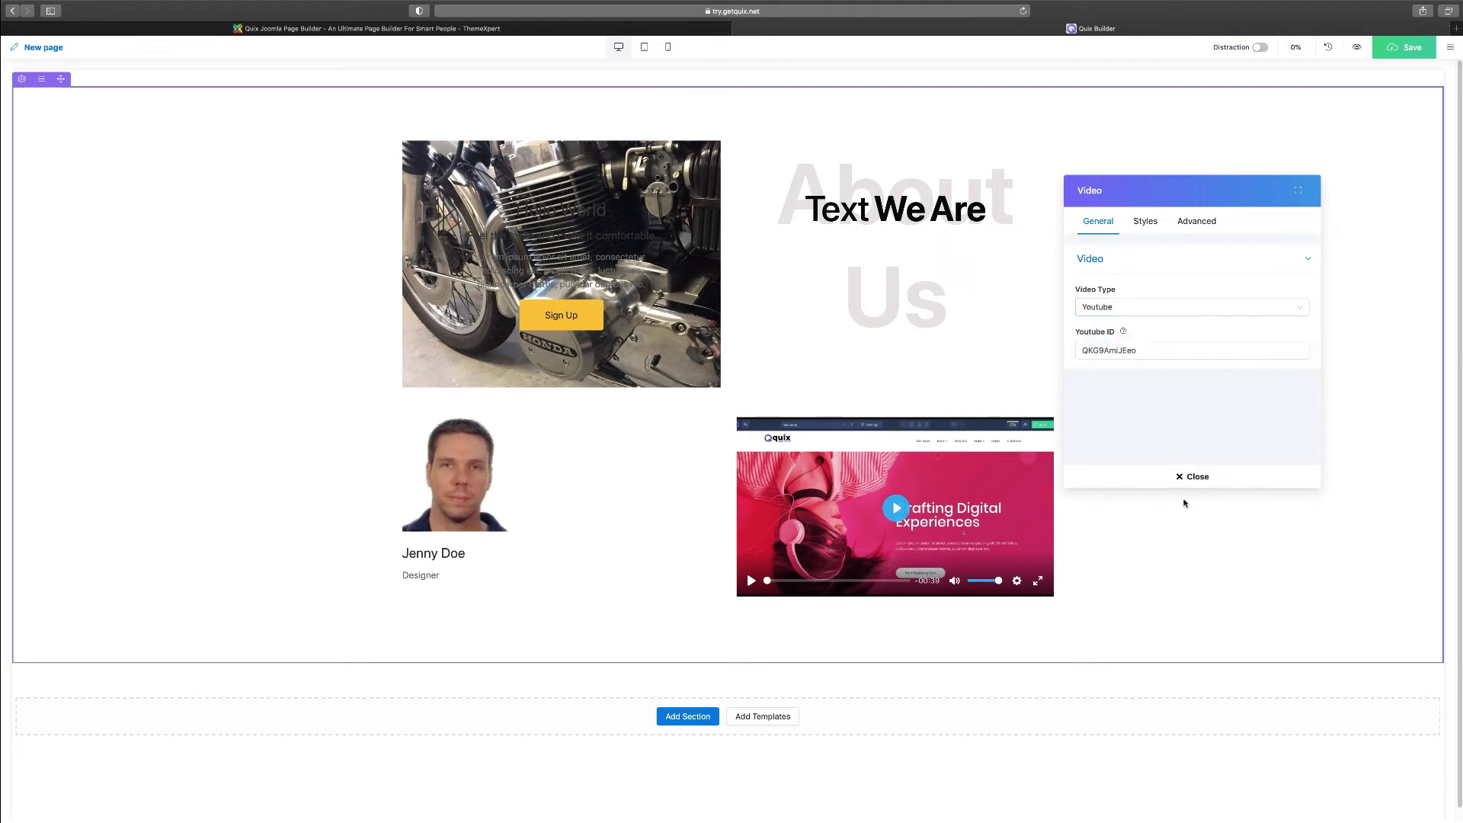
{"action": "left_click", "coordinate": [1194, 478]}
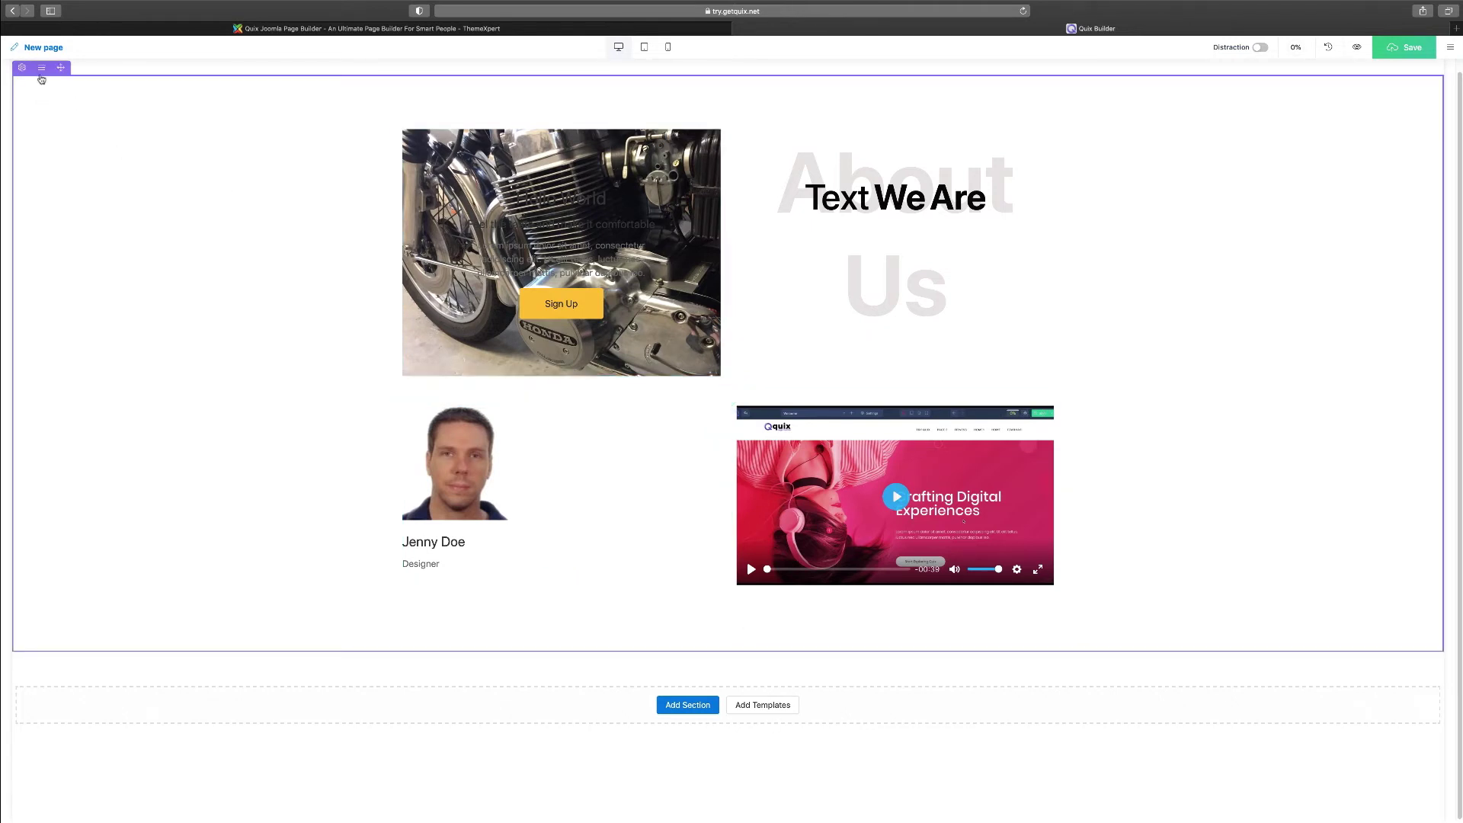
Set the section's normal background type to Gradient in its style settings.
{"action": "left_click", "coordinate": [23, 69]}
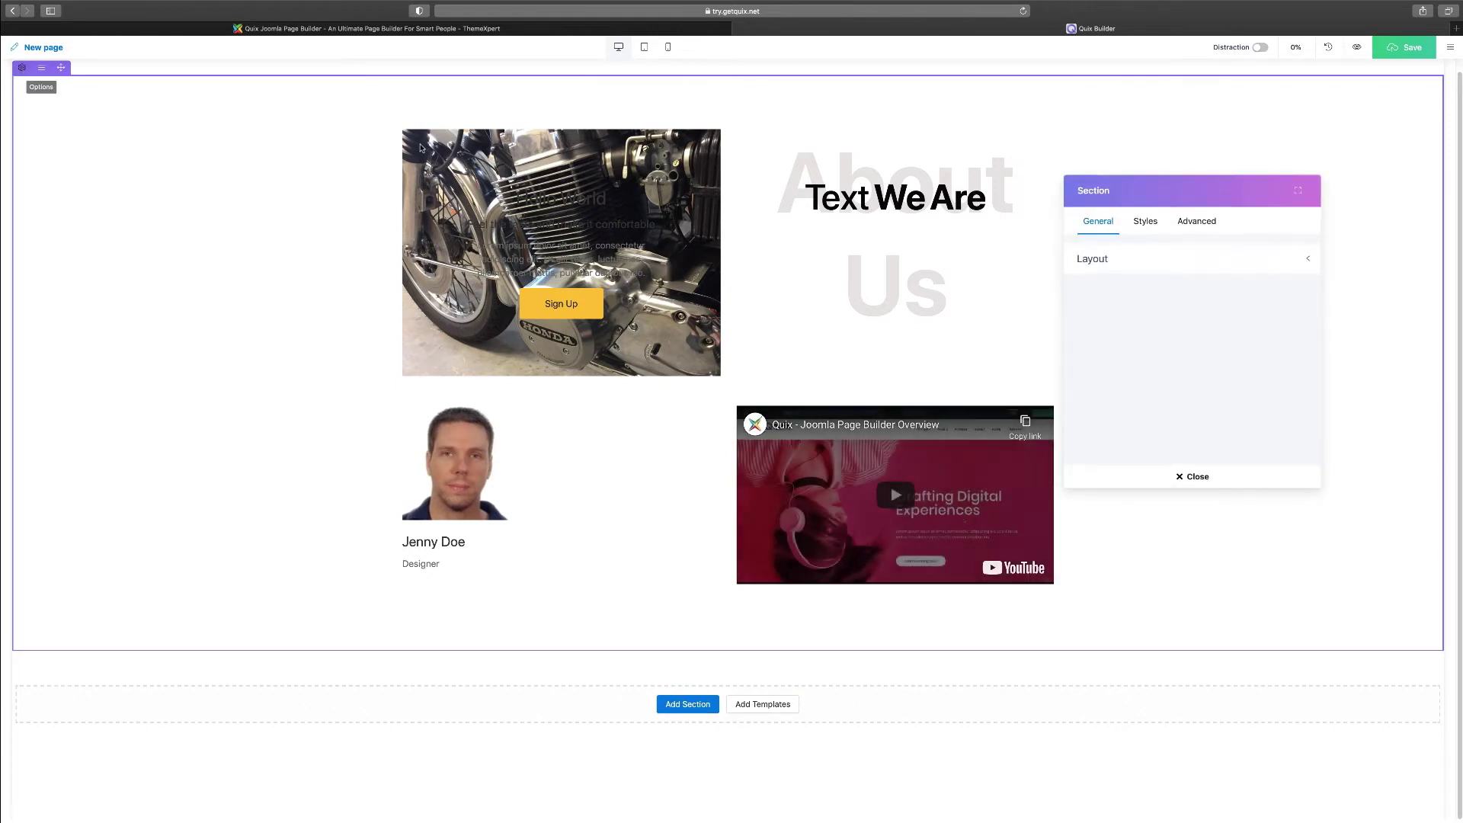
{"action": "left_click", "coordinate": [1140, 224]}
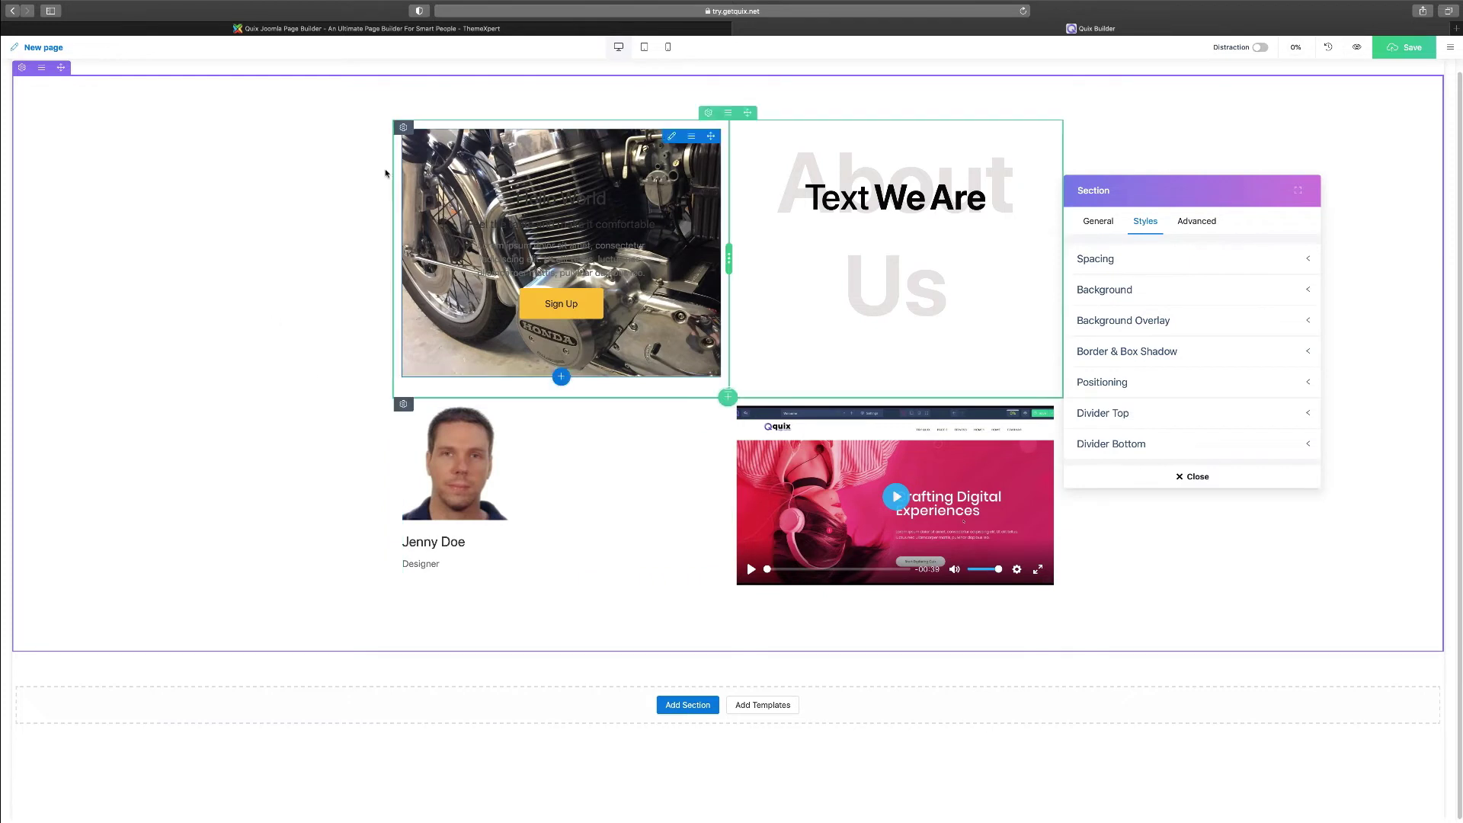
{"action": "left_click", "coordinate": [1219, 261]}
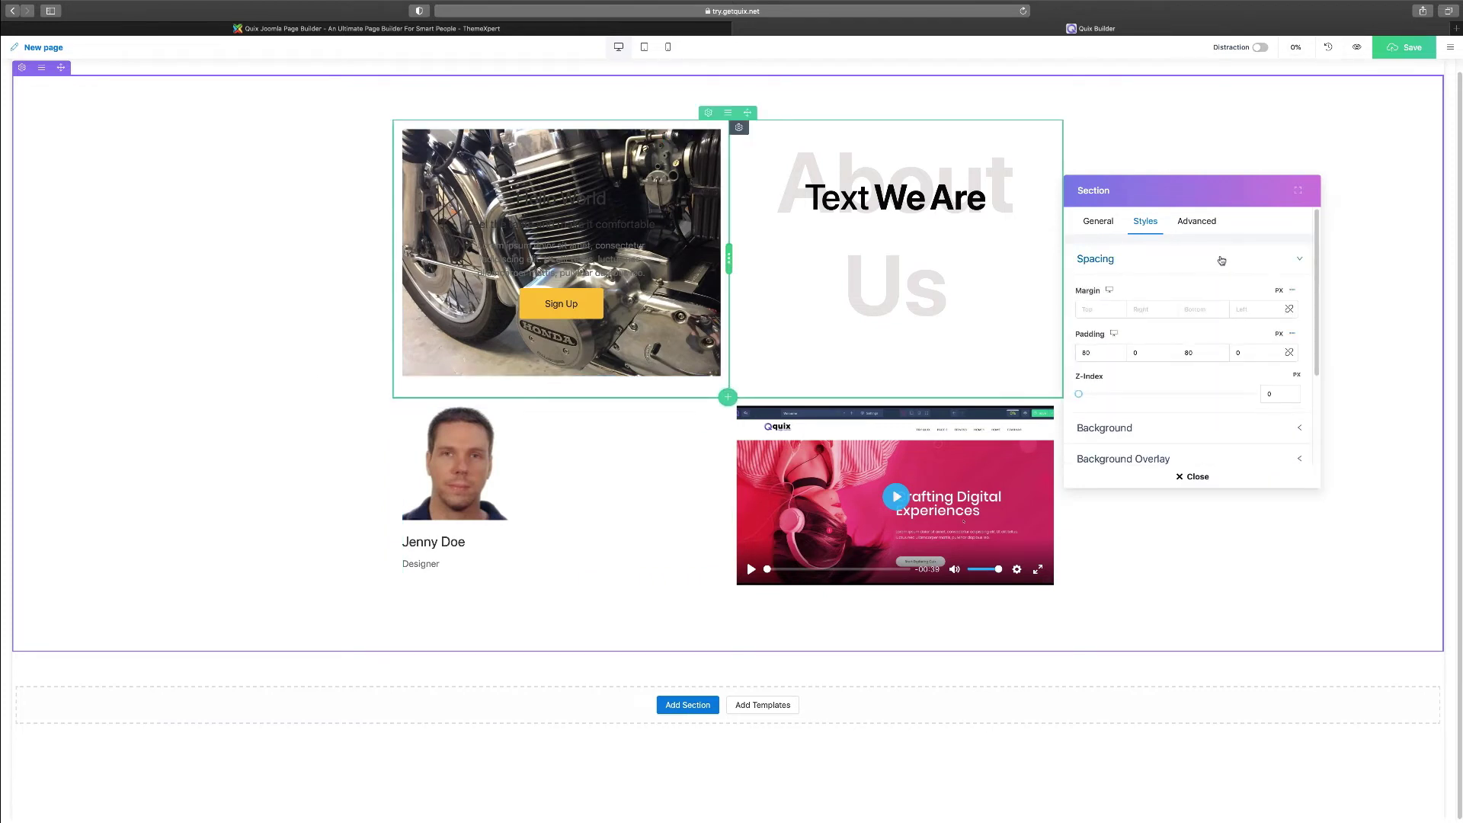
{"action": "left_click", "coordinate": [1212, 261]}
{"action": "left_click", "coordinate": [1163, 291]}
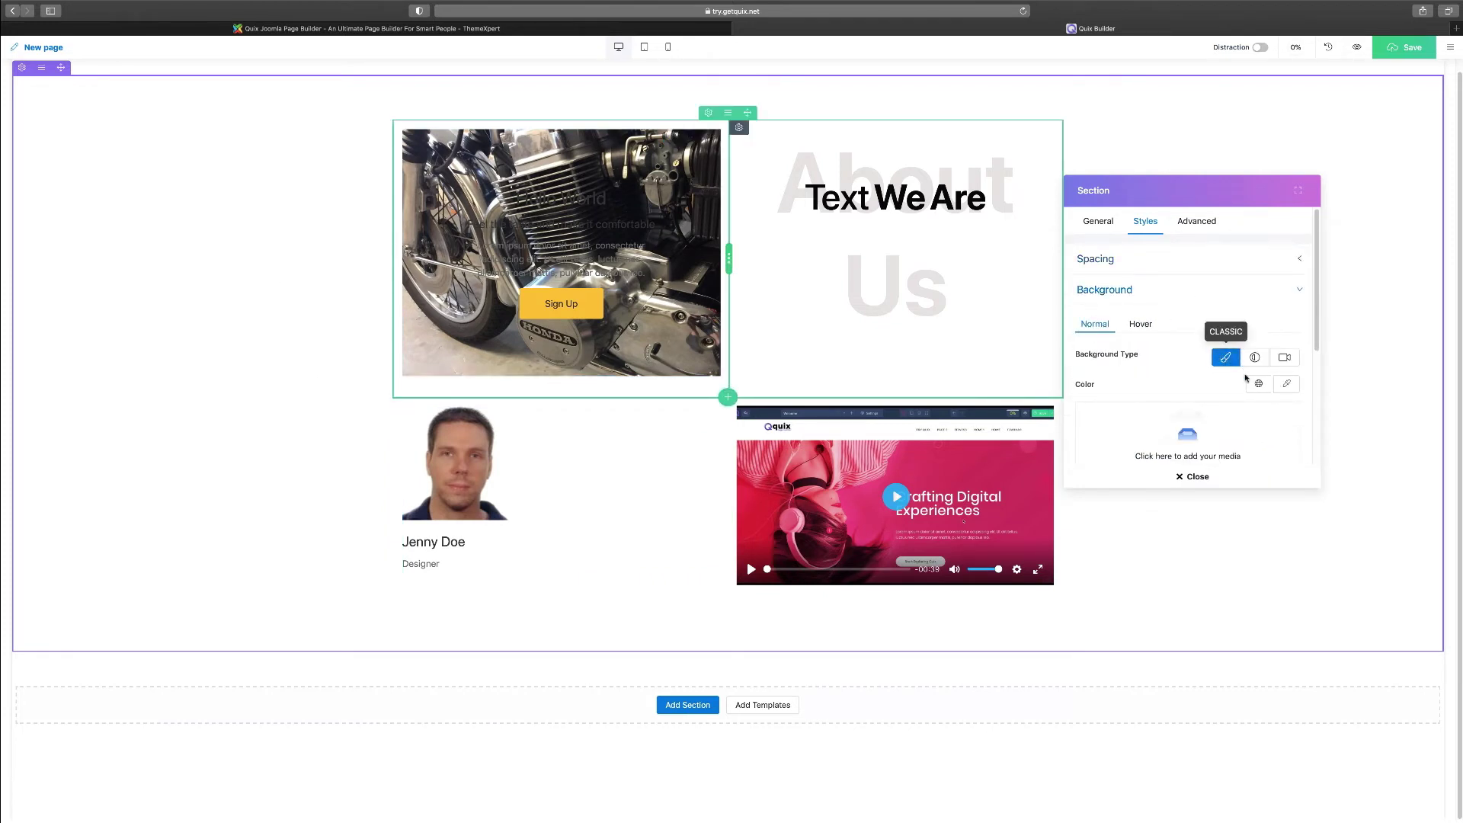
{"action": "scroll", "coordinate": [1231, 392], "scroll_direction": "down", "scroll_amount": 1}
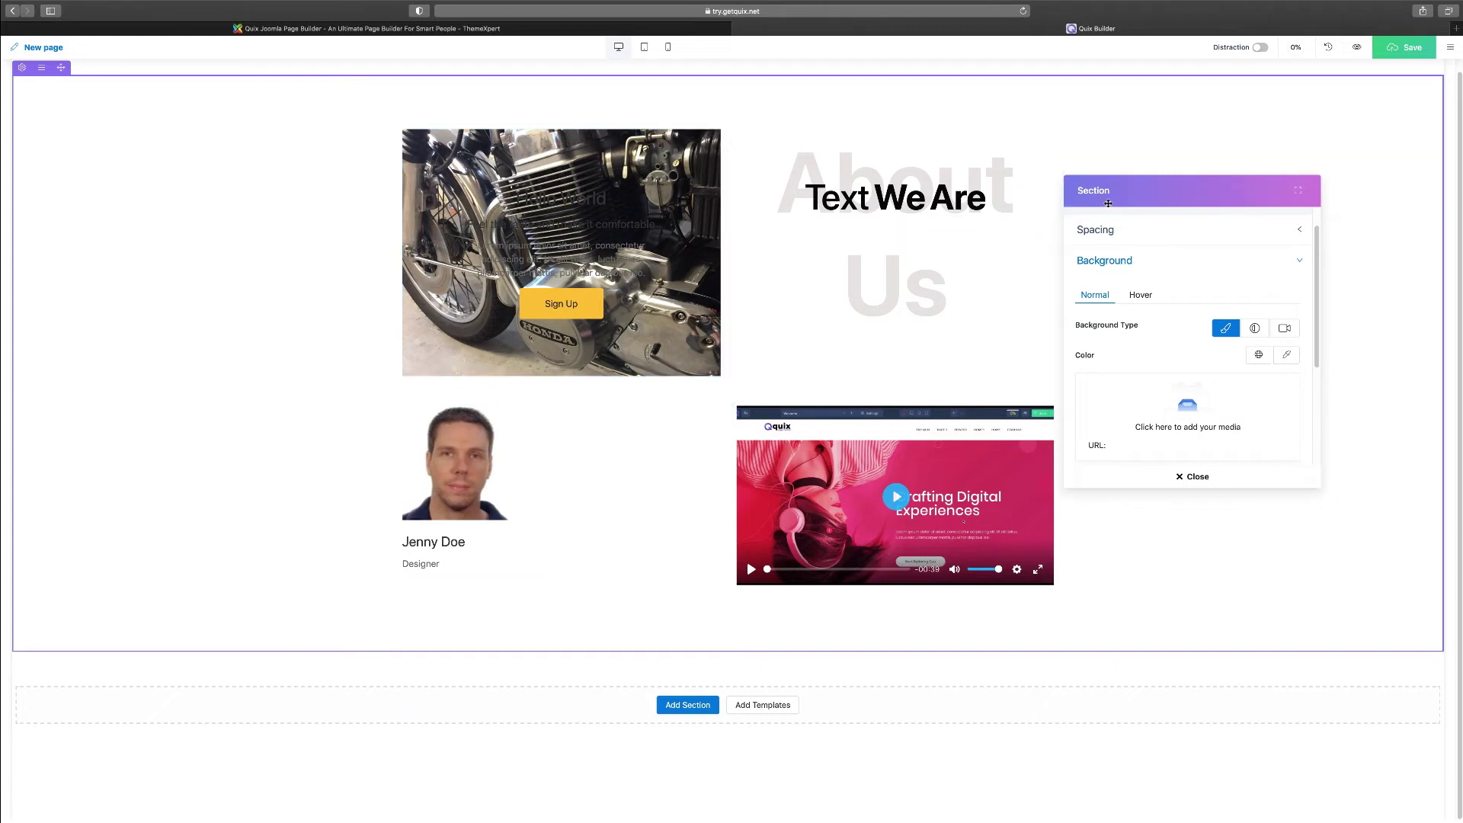
{"action": "left_click", "coordinate": [1256, 328]}
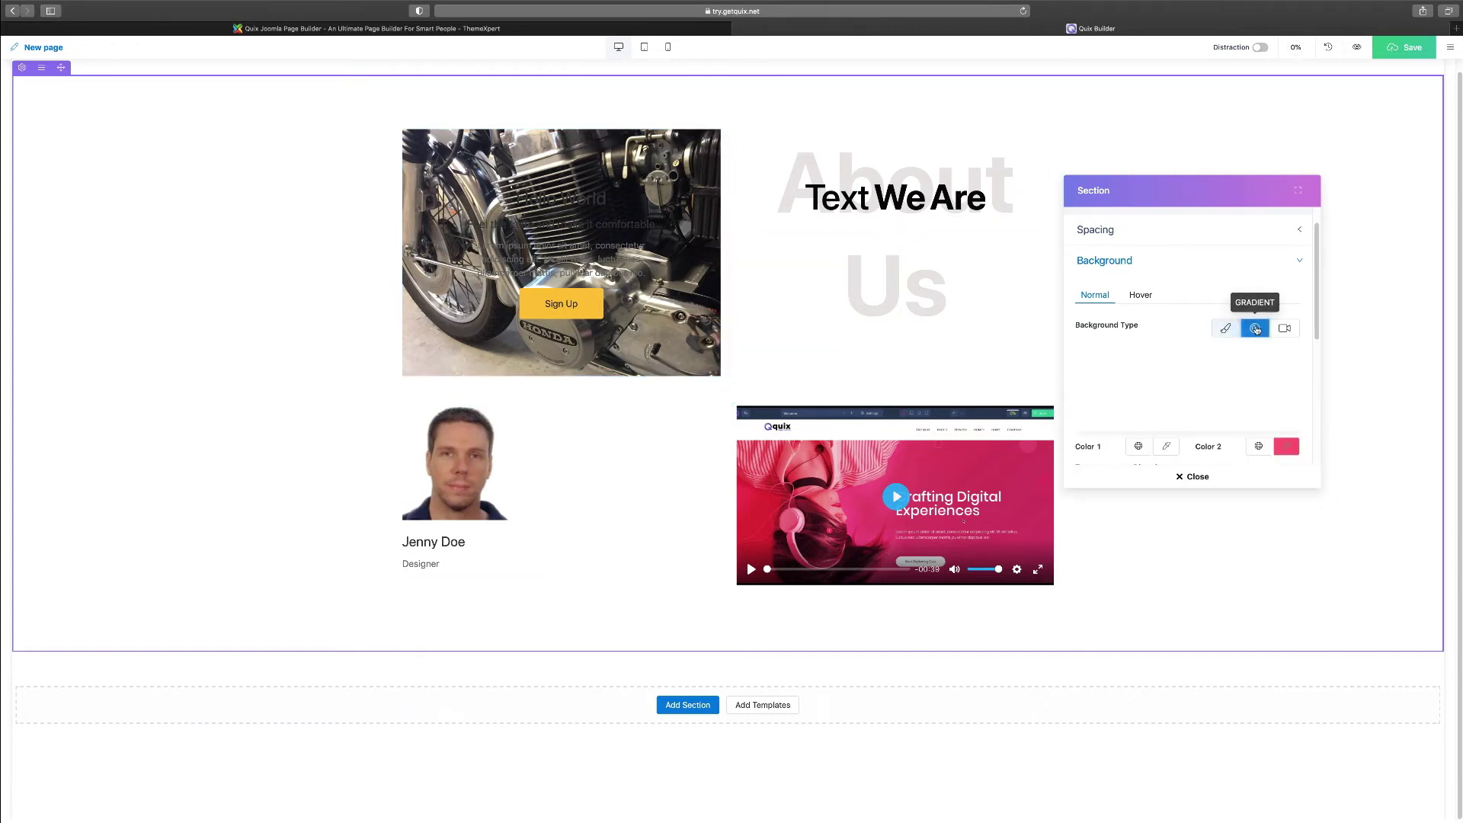
Set the section gradient's Color 2 to the preset pink and Color 1 to the preset red.
{"action": "scroll", "coordinate": [1262, 326], "scroll_direction": "down", "scroll_amount": 4}
{"action": "left_click", "coordinate": [1266, 321]}
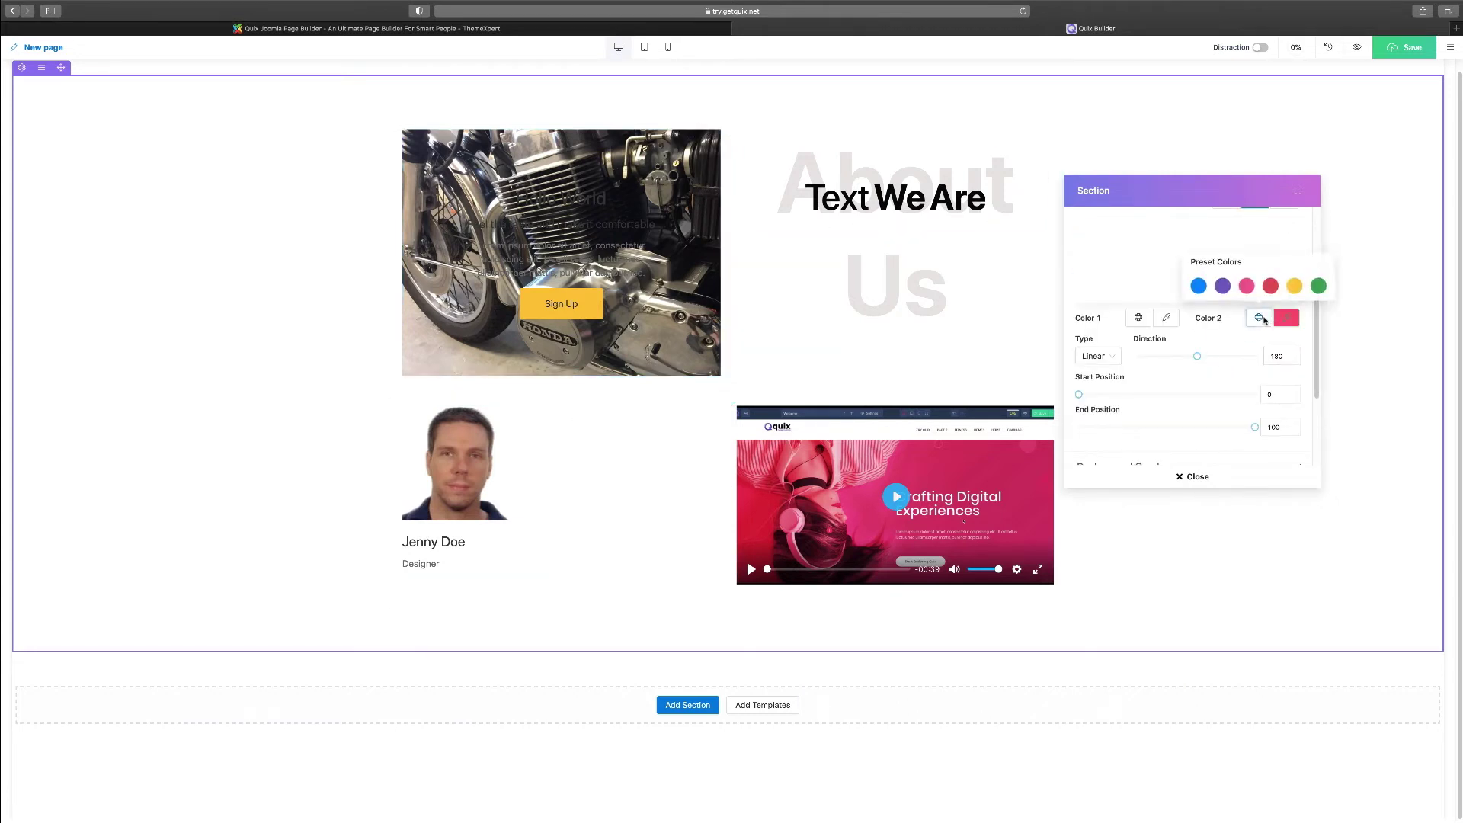
{"action": "left_click", "coordinate": [1223, 286]}
{"action": "left_click", "coordinate": [1247, 287]}
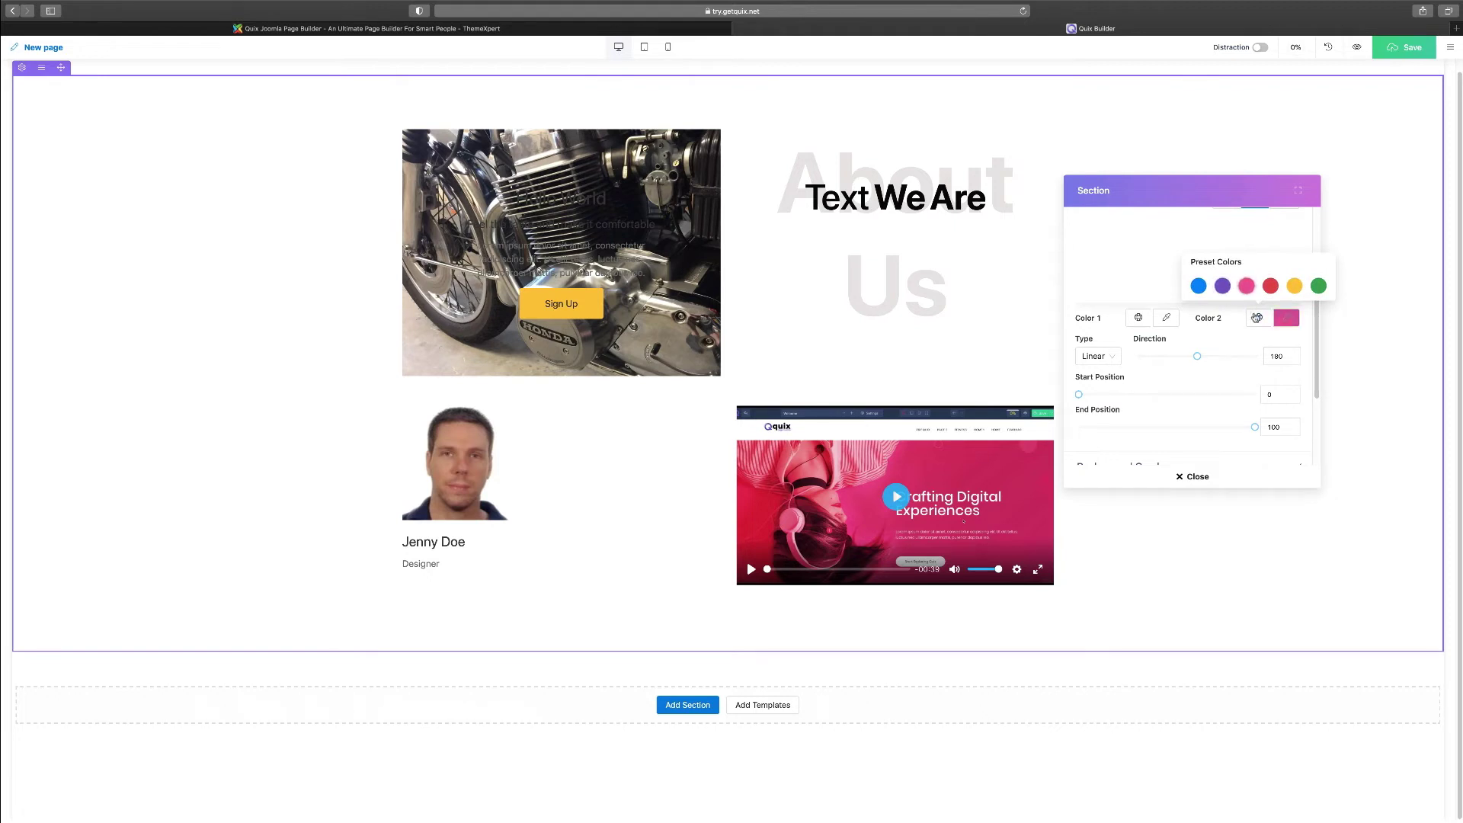
{"action": "left_click", "coordinate": [1139, 318]}
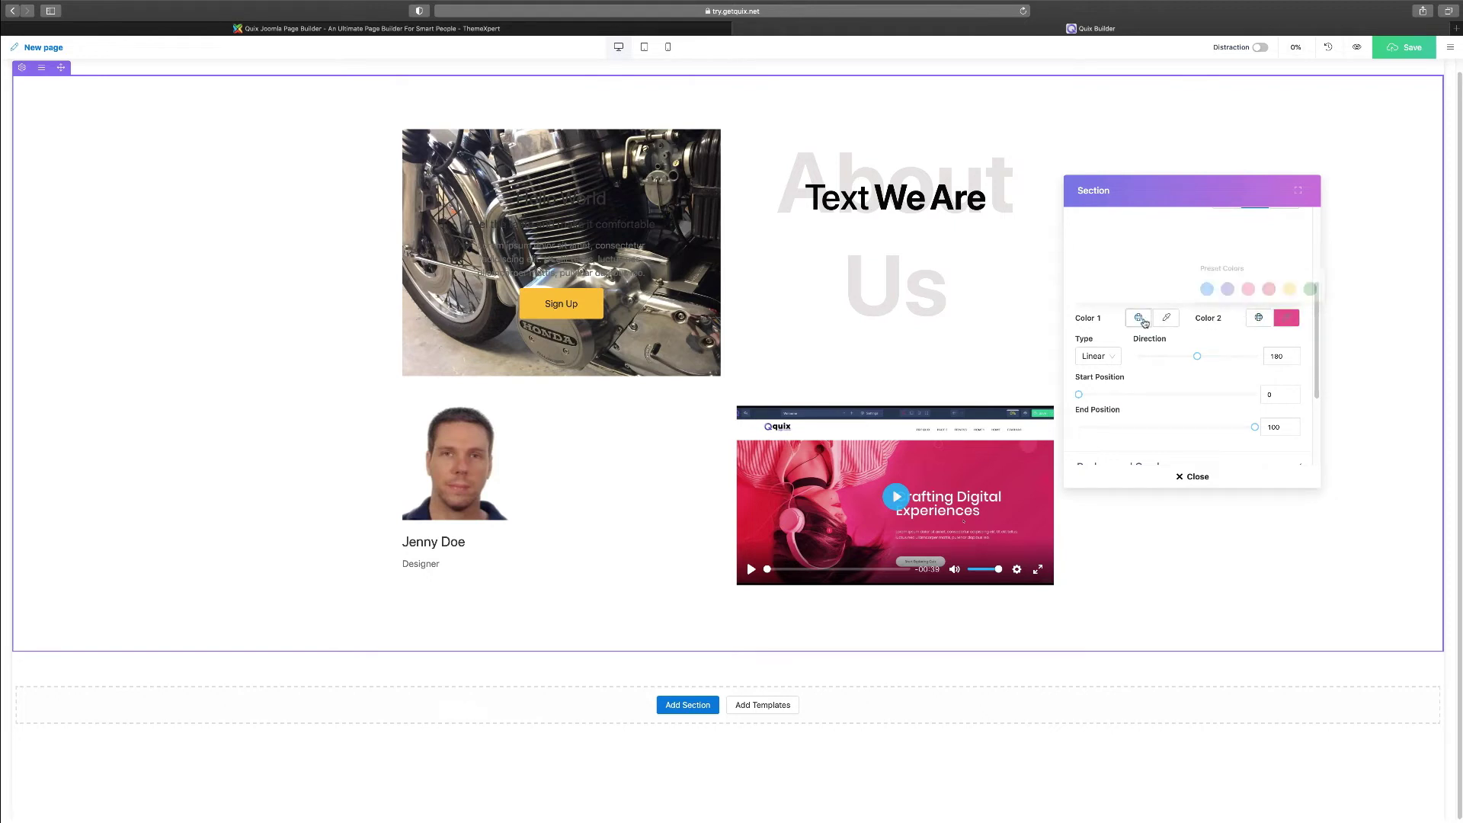
{"action": "left_click", "coordinate": [1155, 290]}
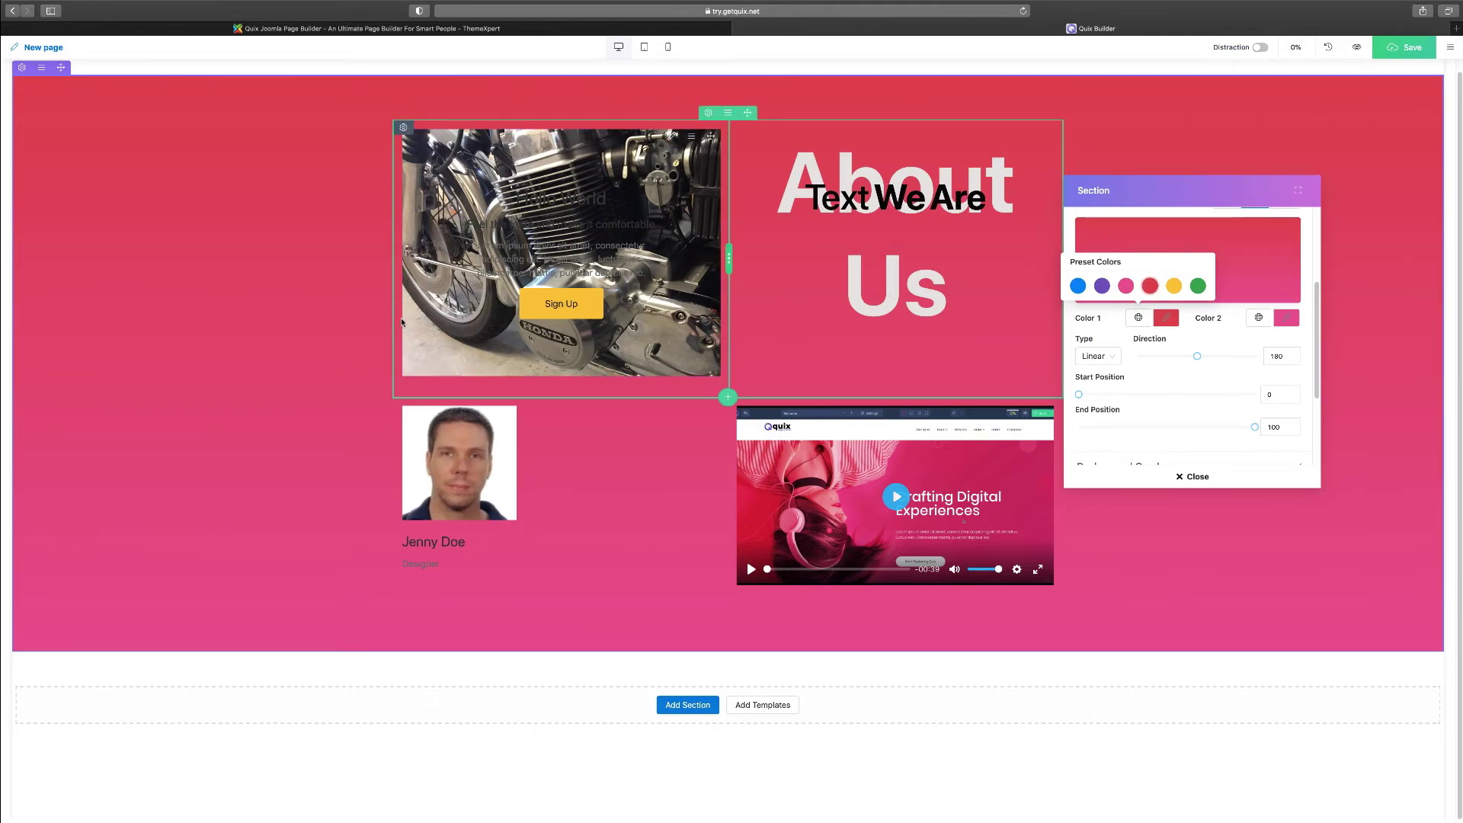
{"action": "left_click", "coordinate": [1216, 341]}
Set the section's hover background color to the preset purple with a transition of 0.8.
{"action": "scroll", "coordinate": [1136, 347], "scroll_direction": "up", "scroll_amount": 2}
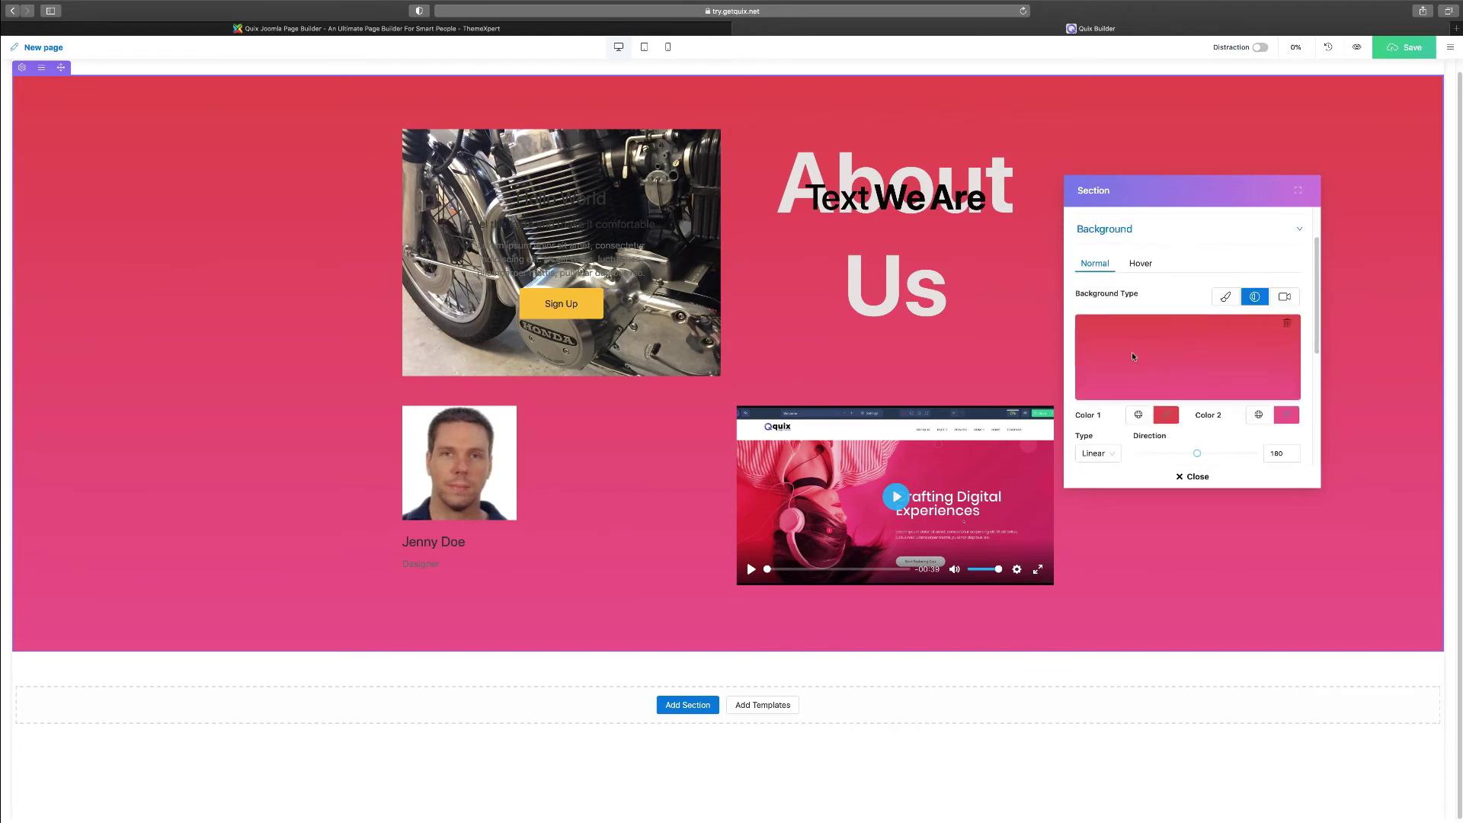
{"action": "left_click", "coordinate": [1141, 263]}
{"action": "scroll", "coordinate": [1209, 354], "scroll_direction": "down", "scroll_amount": 2}
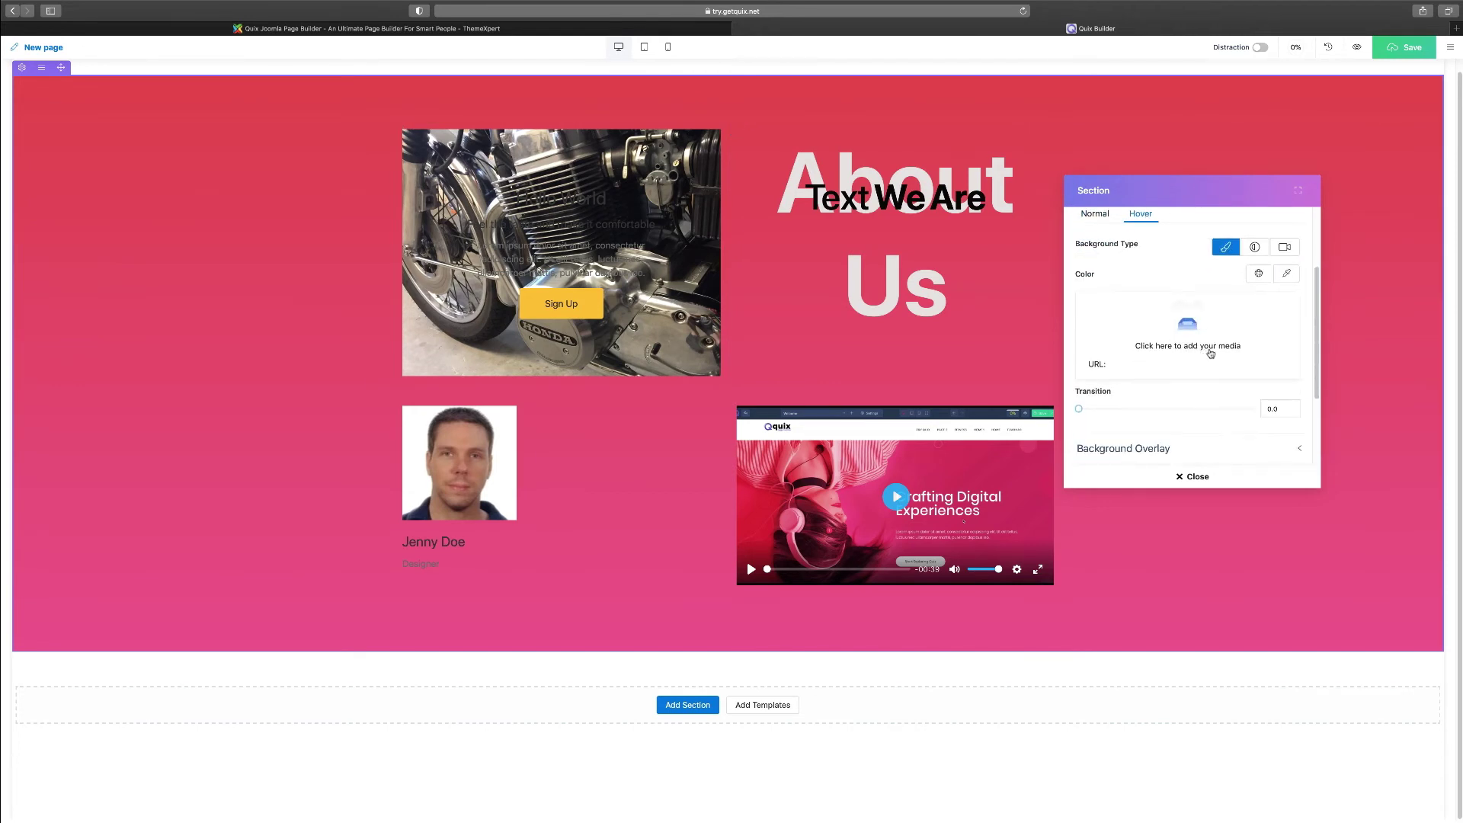
{"action": "scroll", "coordinate": [1227, 320], "scroll_direction": "down", "scroll_amount": 1}
{"action": "left_click", "coordinate": [1259, 263]}
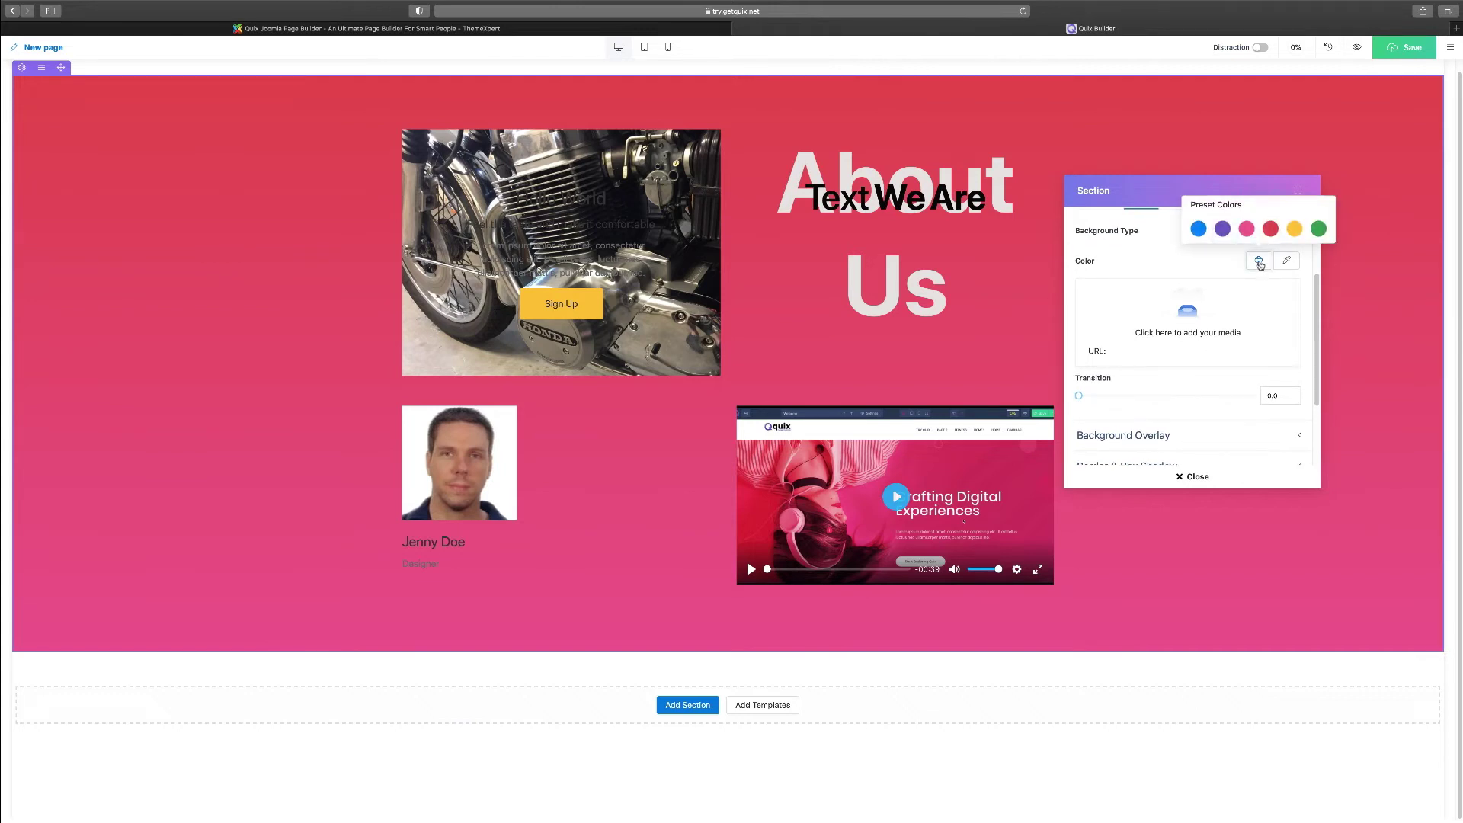
{"action": "left_click", "coordinate": [1223, 228]}
{"action": "scroll", "coordinate": [1240, 371], "scroll_direction": "down", "scroll_amount": 1}
{"action": "left_click", "coordinate": [1212, 366]}
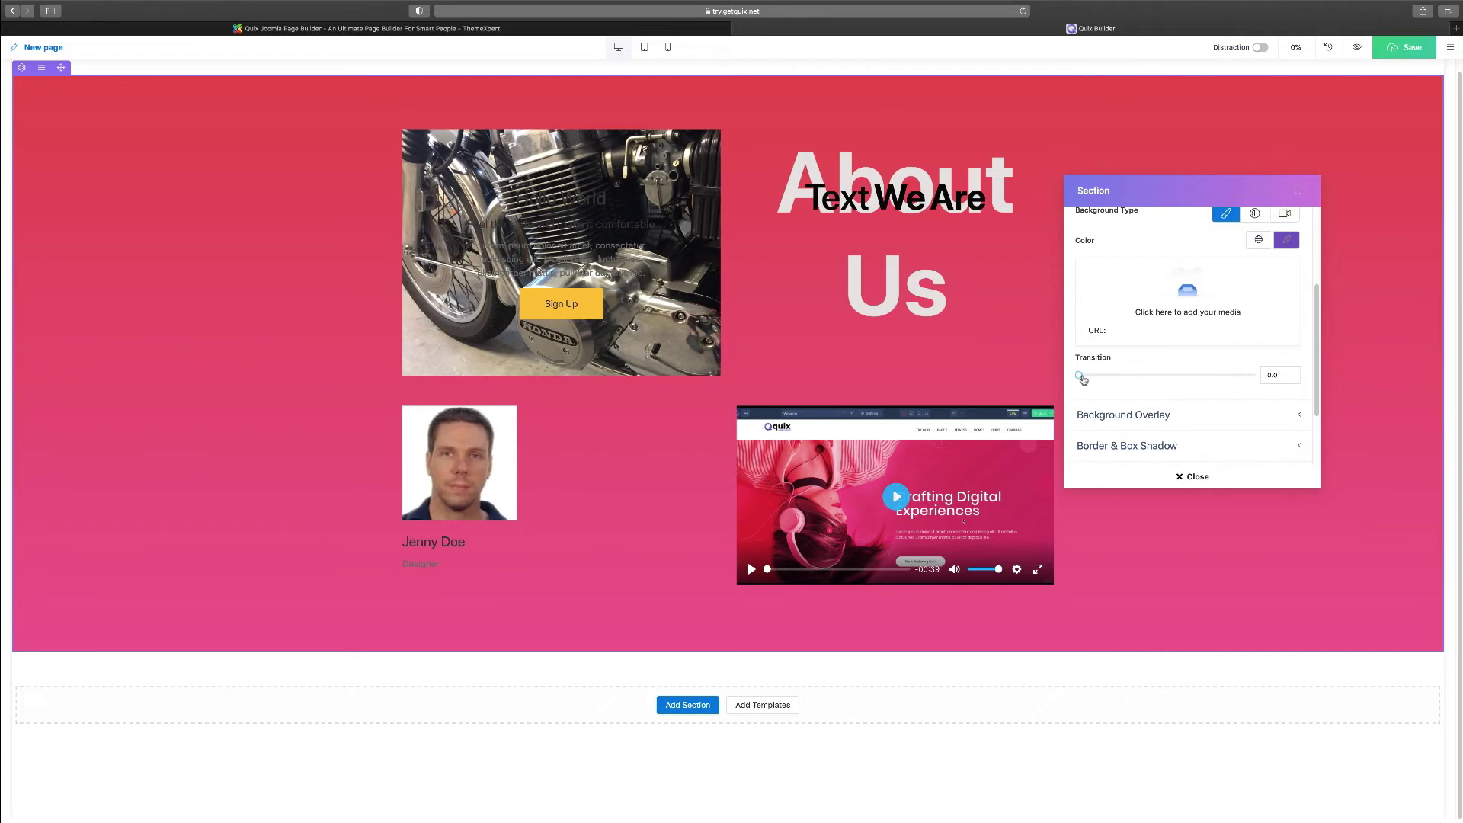
{"action": "left_click_drag", "start_coordinate": [1080, 375], "coordinate": [1125, 375]}
{"action": "scroll", "coordinate": [1180, 369], "scroll_direction": "down", "scroll_amount": 1}
Review the section's Background Overlay options and its Advanced and General settings.
{"action": "scroll", "coordinate": [1180, 369], "scroll_direction": "down", "scroll_amount": 3}
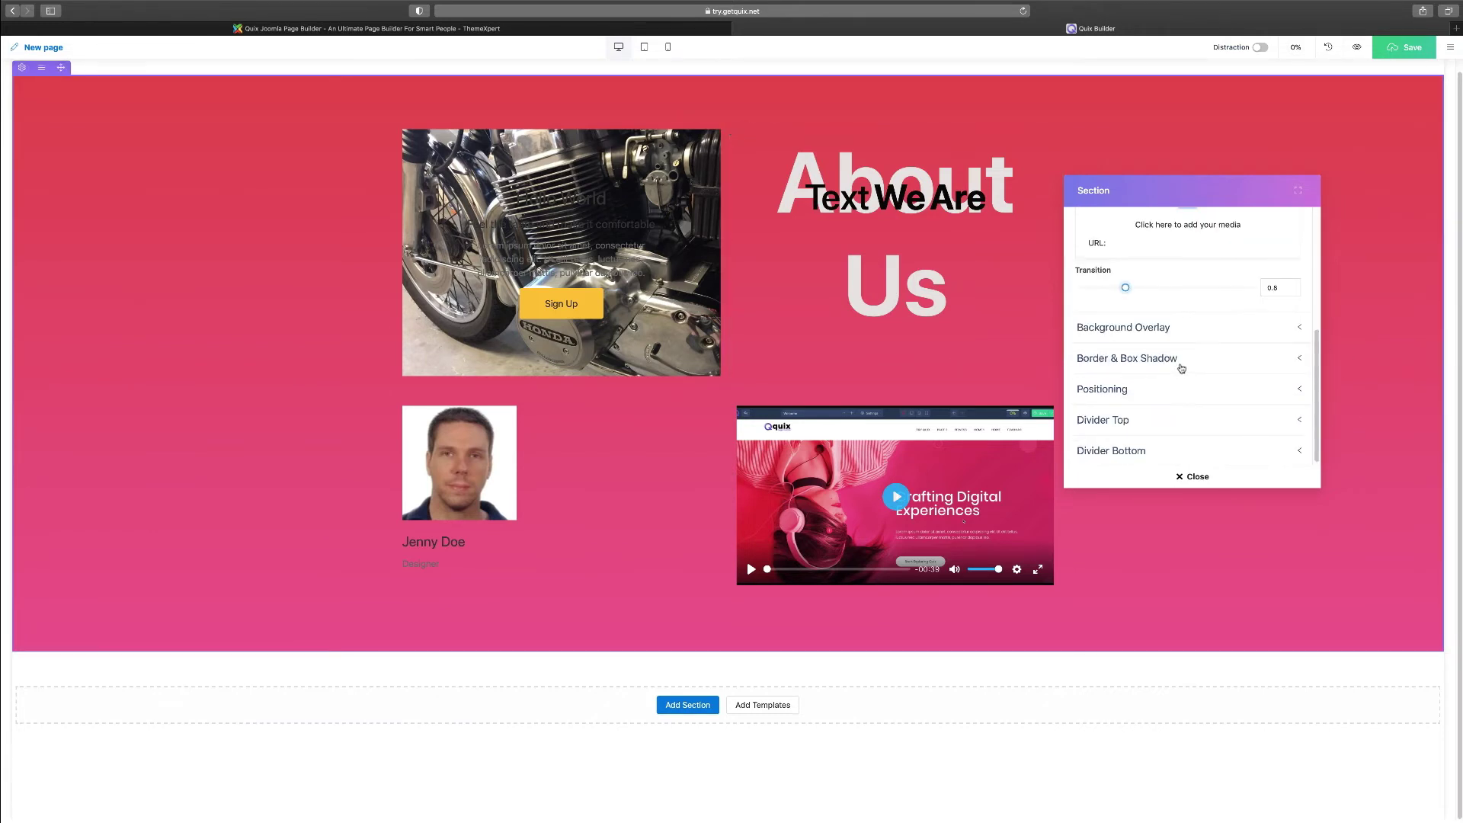
{"action": "left_click", "coordinate": [1166, 327]}
{"action": "left_click", "coordinate": [1166, 326]}
{"action": "left_click", "coordinate": [1163, 339]}
{"action": "scroll", "coordinate": [1161, 382], "scroll_direction": "down", "scroll_amount": 2}
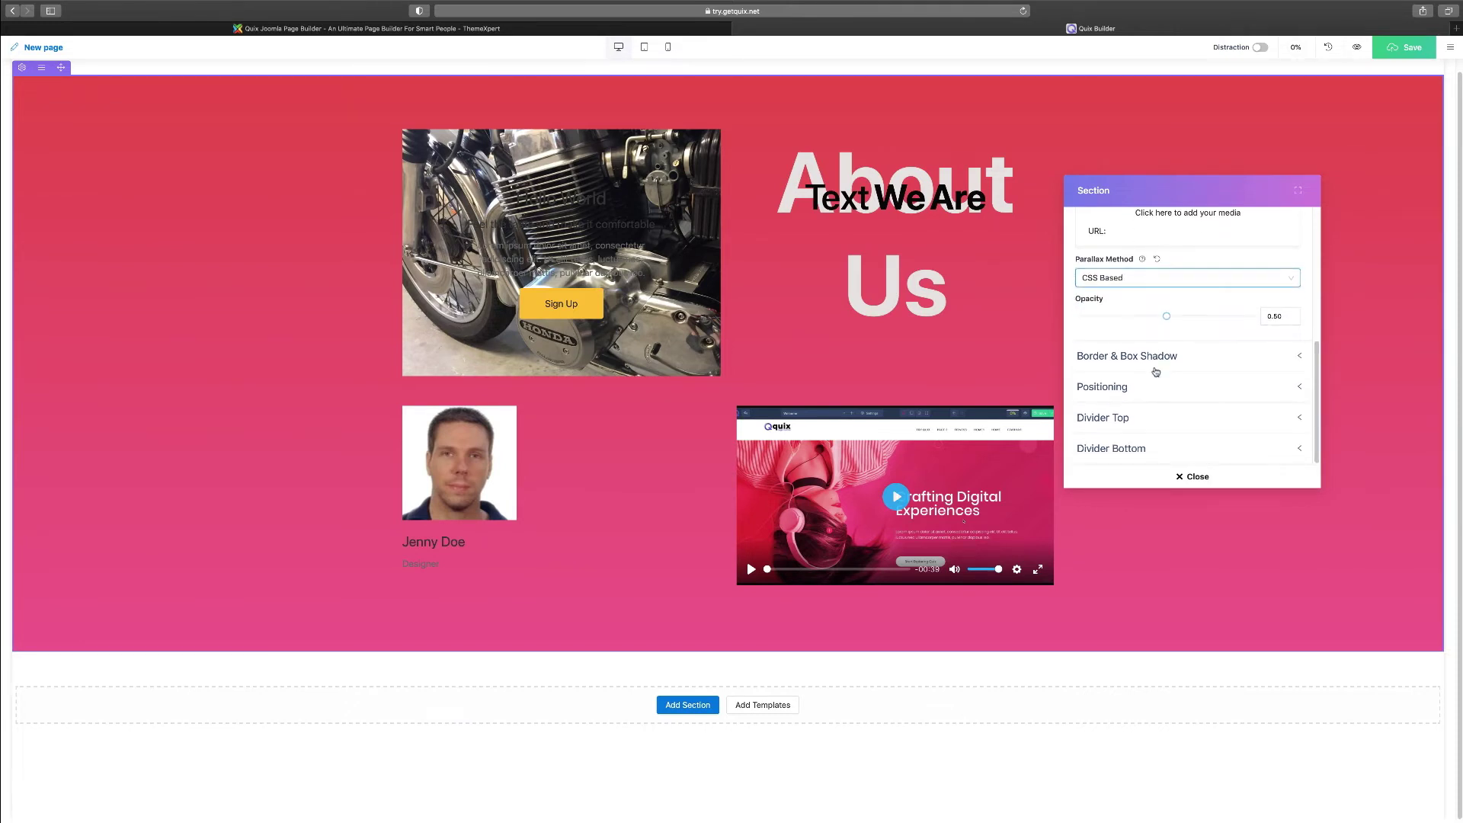
{"action": "scroll", "coordinate": [1157, 372], "scroll_direction": "up", "scroll_amount": 5}
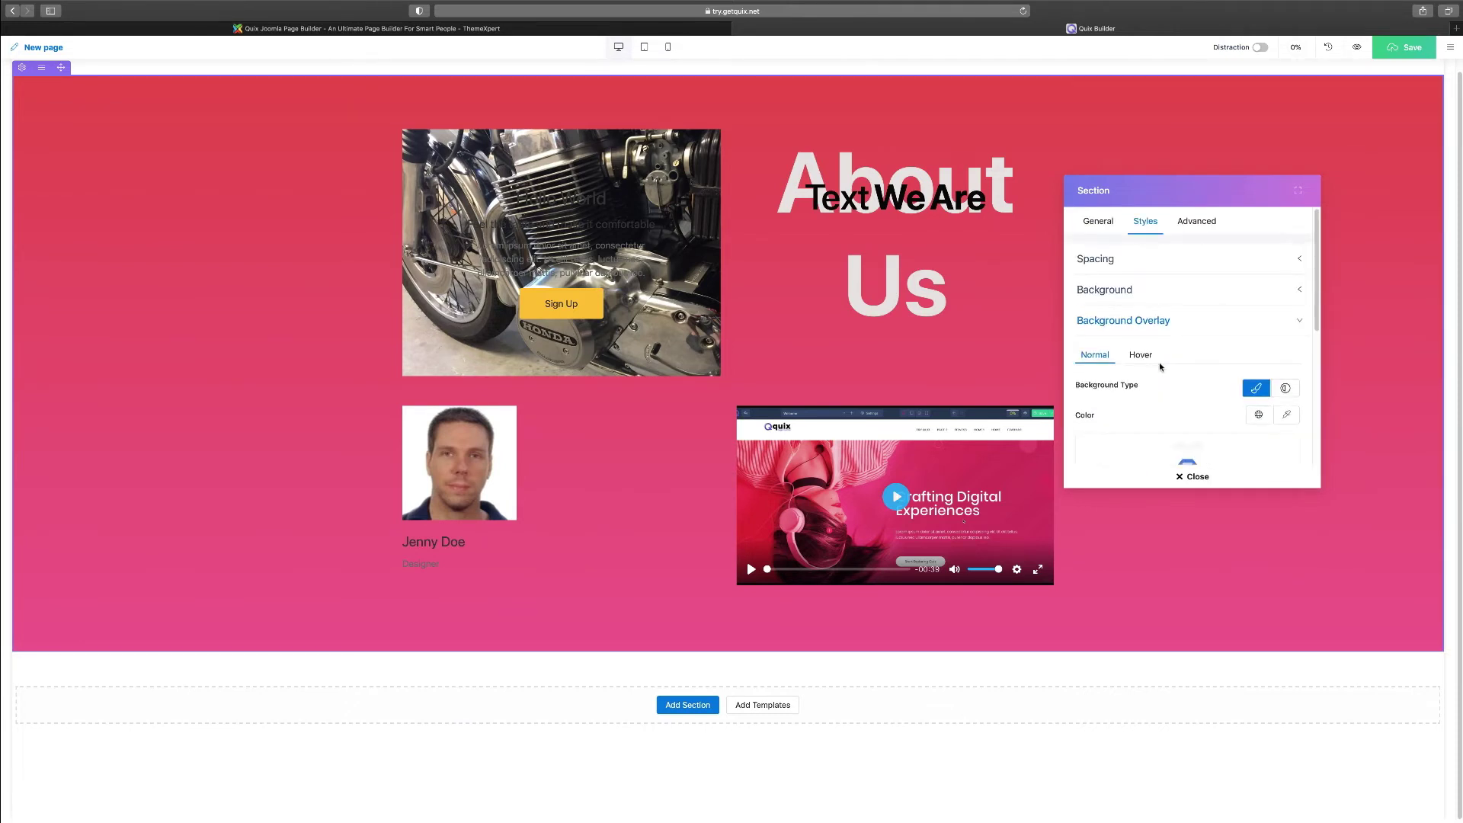
{"action": "left_click", "coordinate": [1196, 227]}
{"action": "left_click", "coordinate": [1101, 222]}
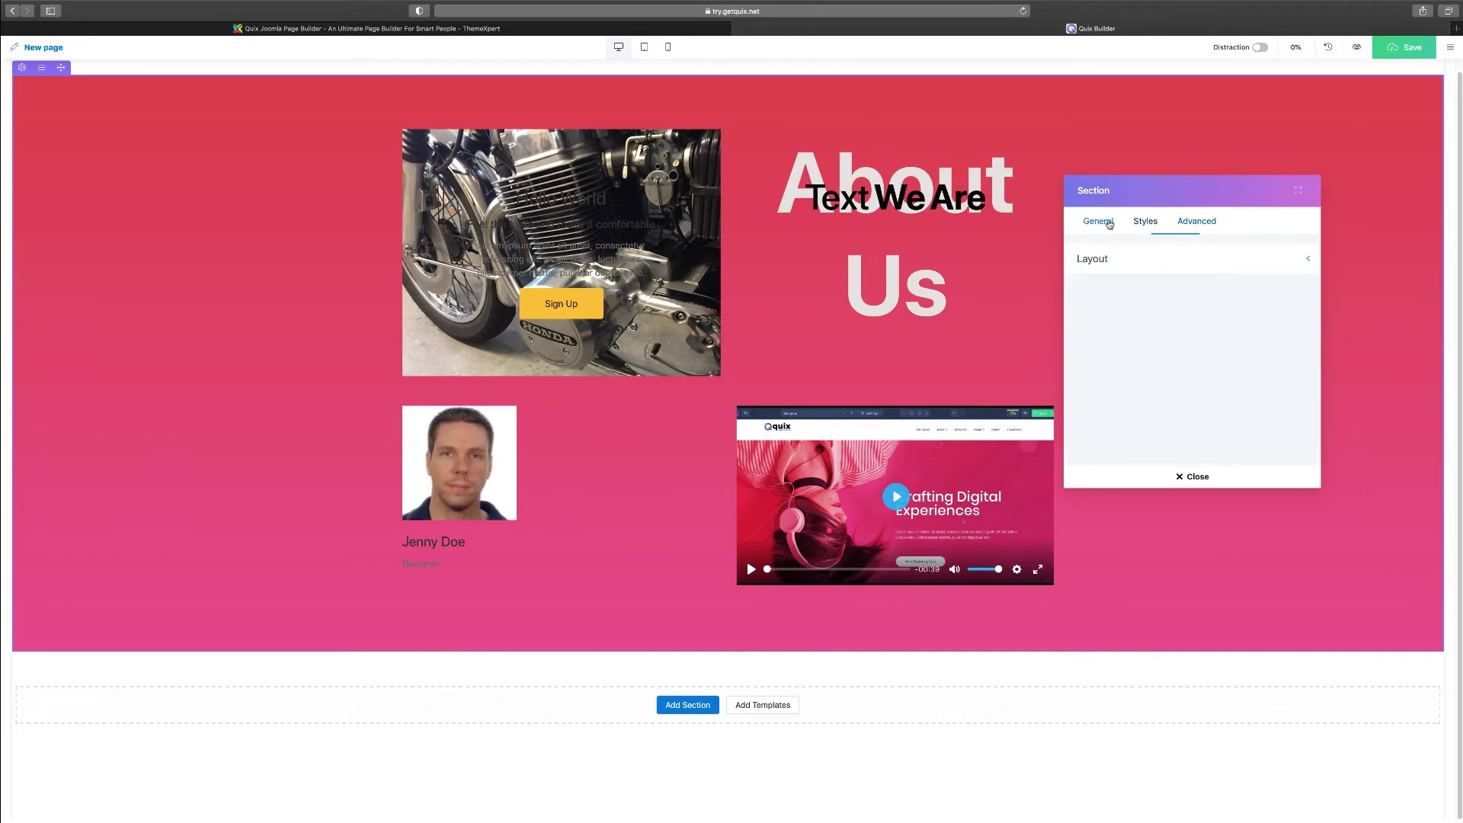
Close the section settings and add a single-column row below the row holding the person and video elements.
{"action": "left_click", "coordinate": [1192, 477]}
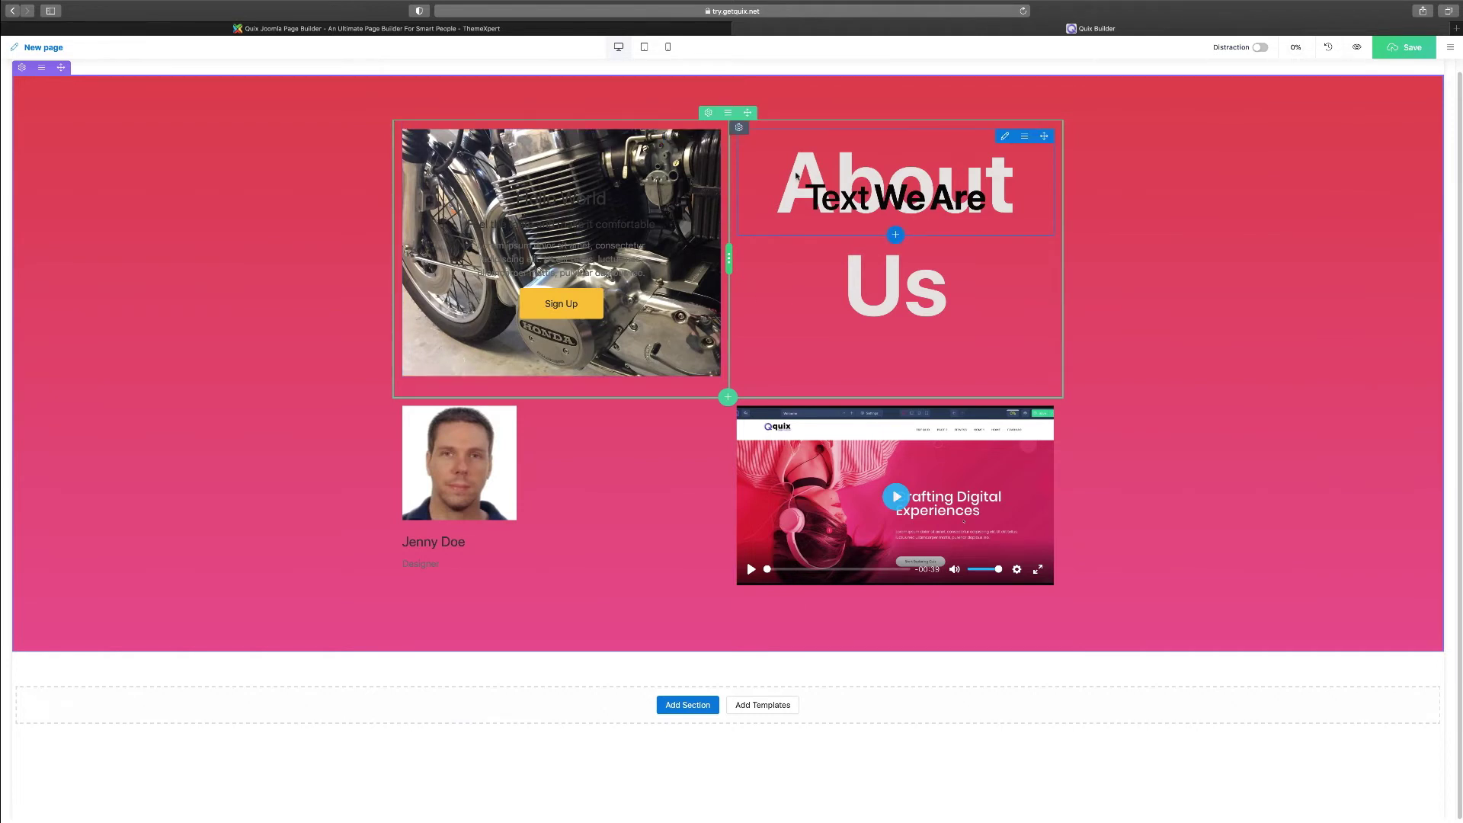
{"action": "left_click", "coordinate": [728, 608]}
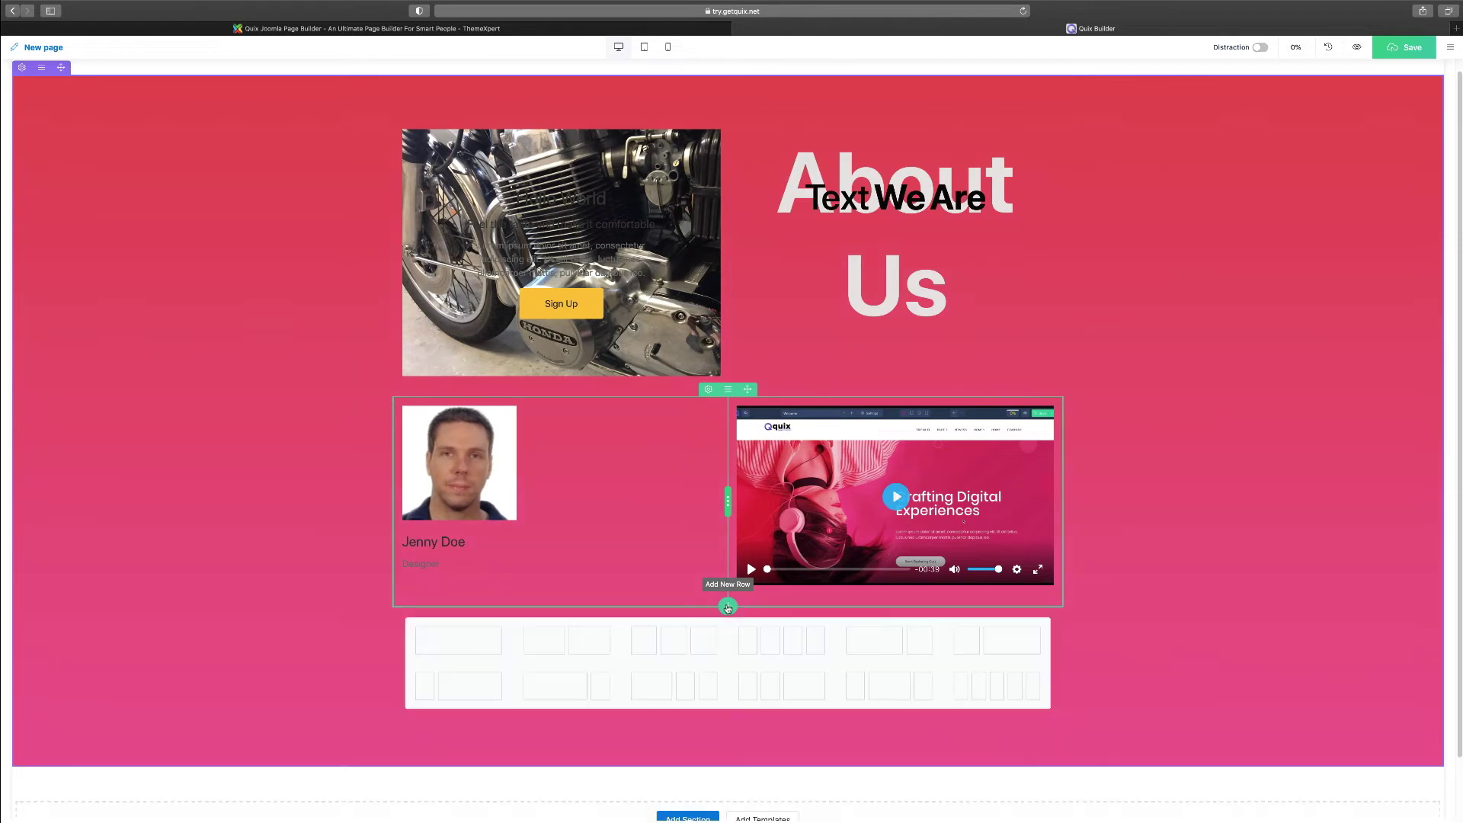
{"action": "left_click", "coordinate": [455, 630]}
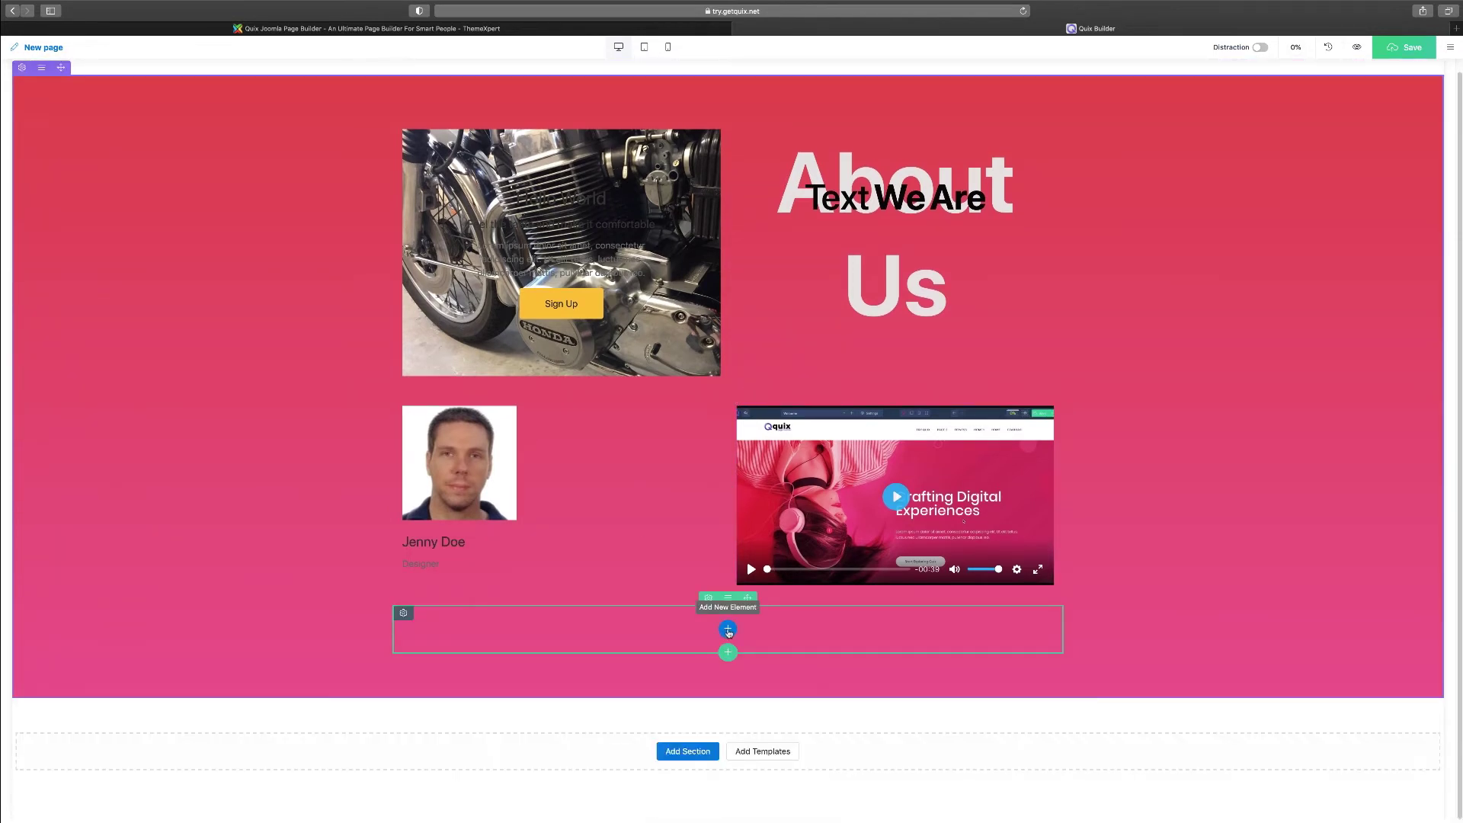
{"action": "left_click", "coordinate": [728, 630]}
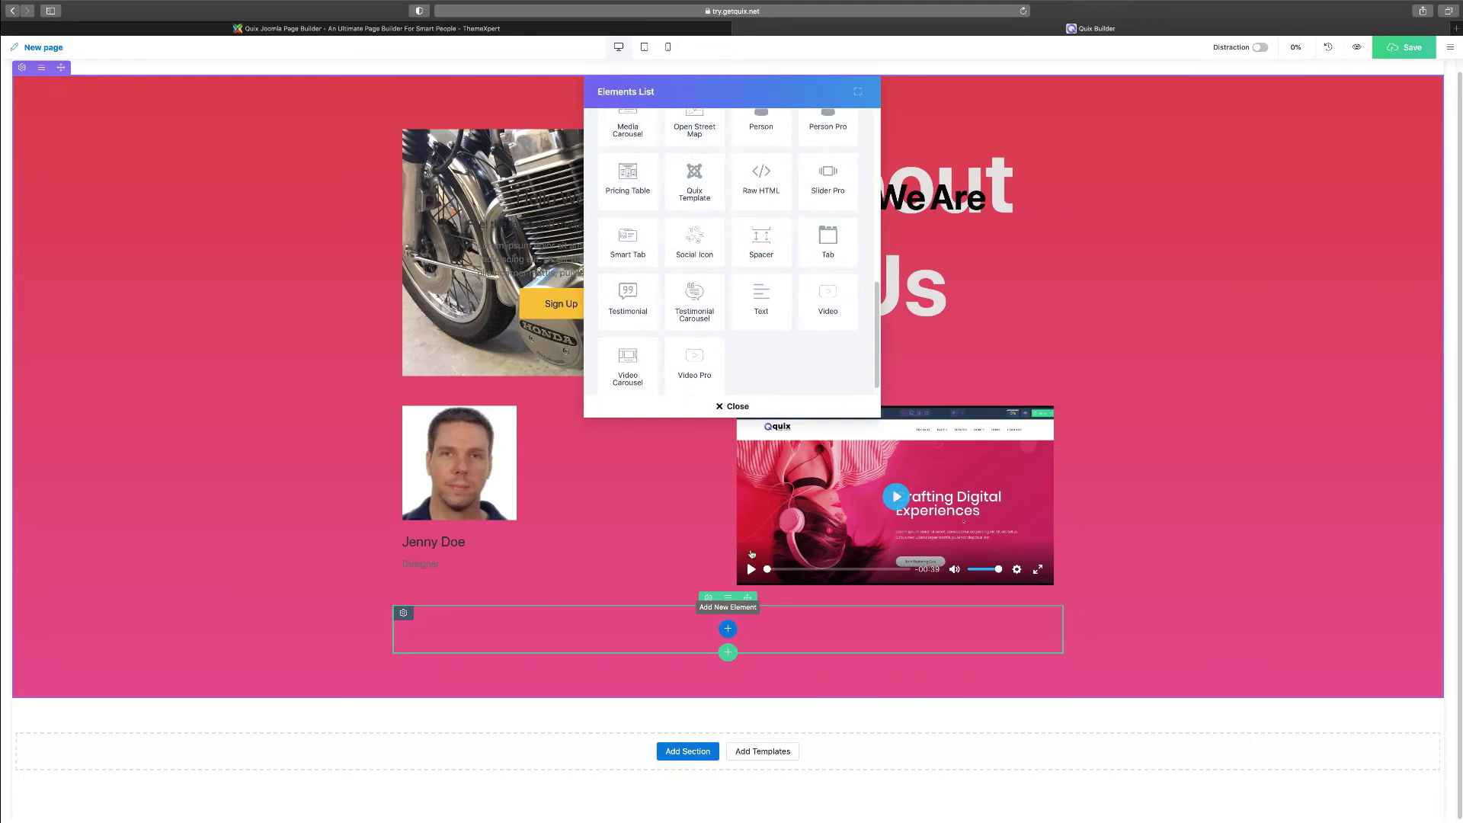
{"action": "left_click", "coordinate": [732, 407]}
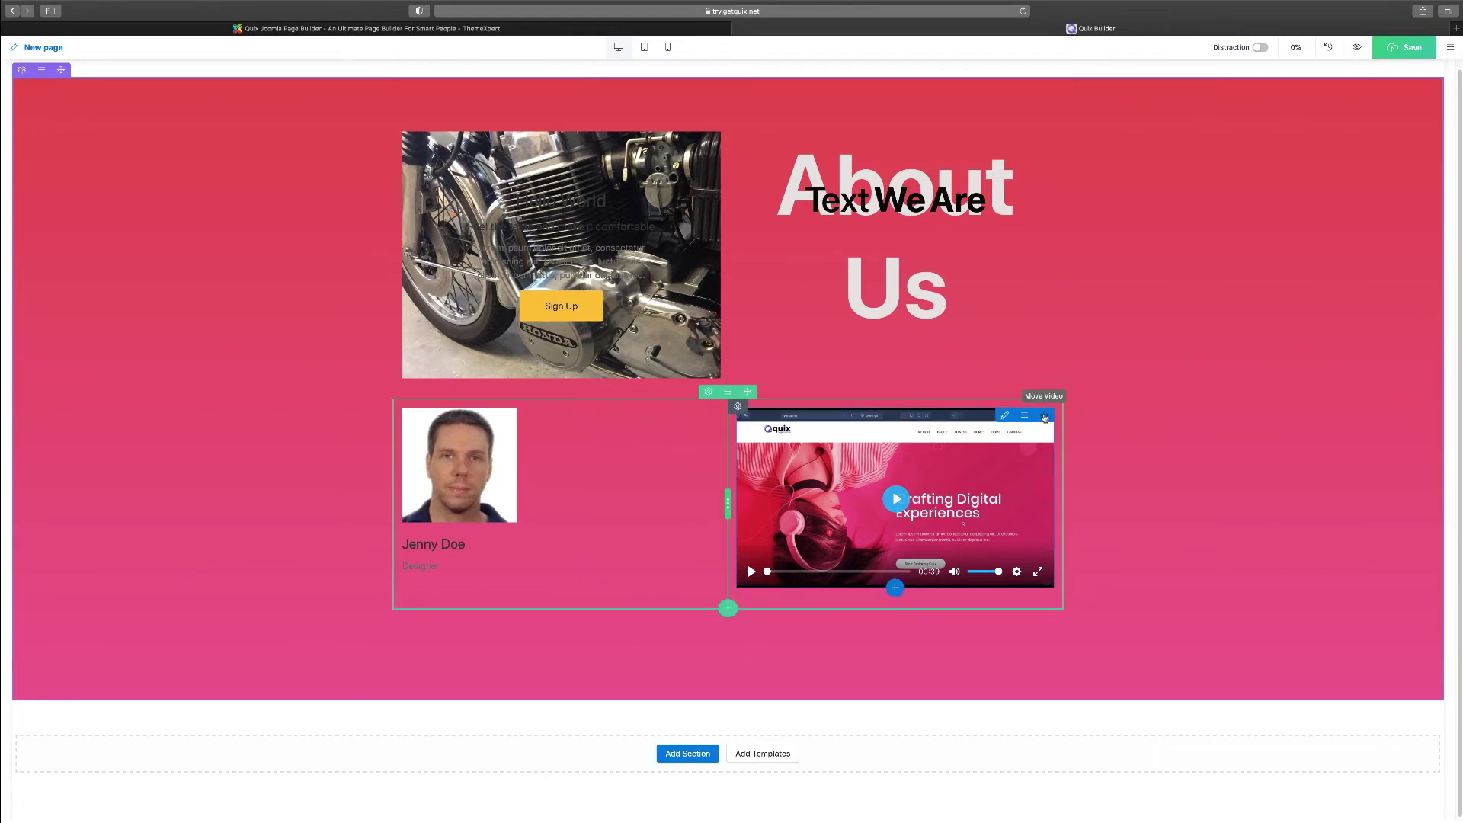
Move the video element out of the two-column row into the empty single-column row beneath it.
{"action": "left_click_drag", "start_coordinate": [1044, 415], "coordinate": [816, 644]}
{"action": "scroll", "coordinate": [839, 641], "scroll_direction": "down", "scroll_amount": 3}
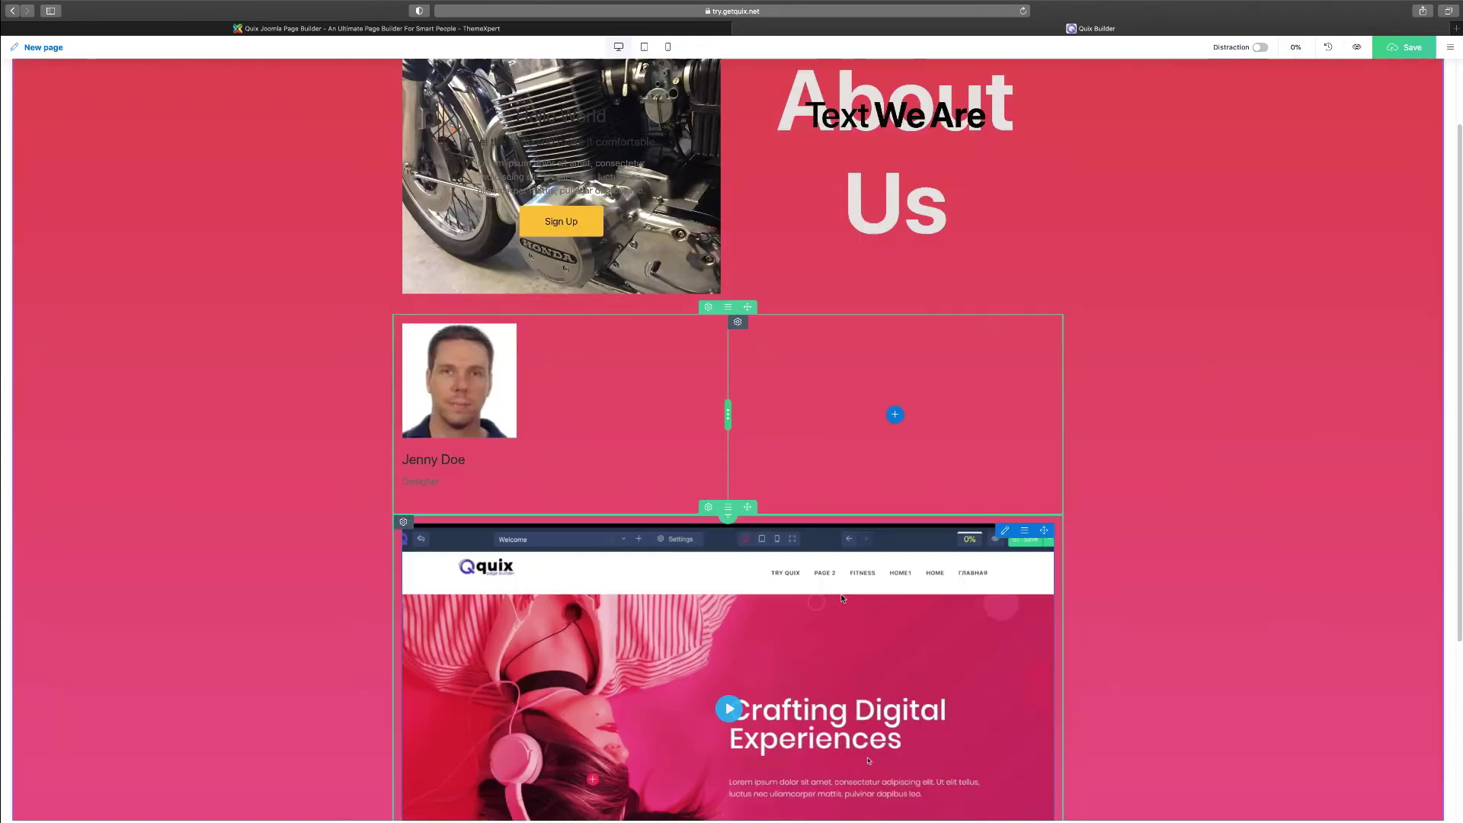
{"action": "scroll", "coordinate": [633, 465], "scroll_direction": "up", "scroll_amount": 3}
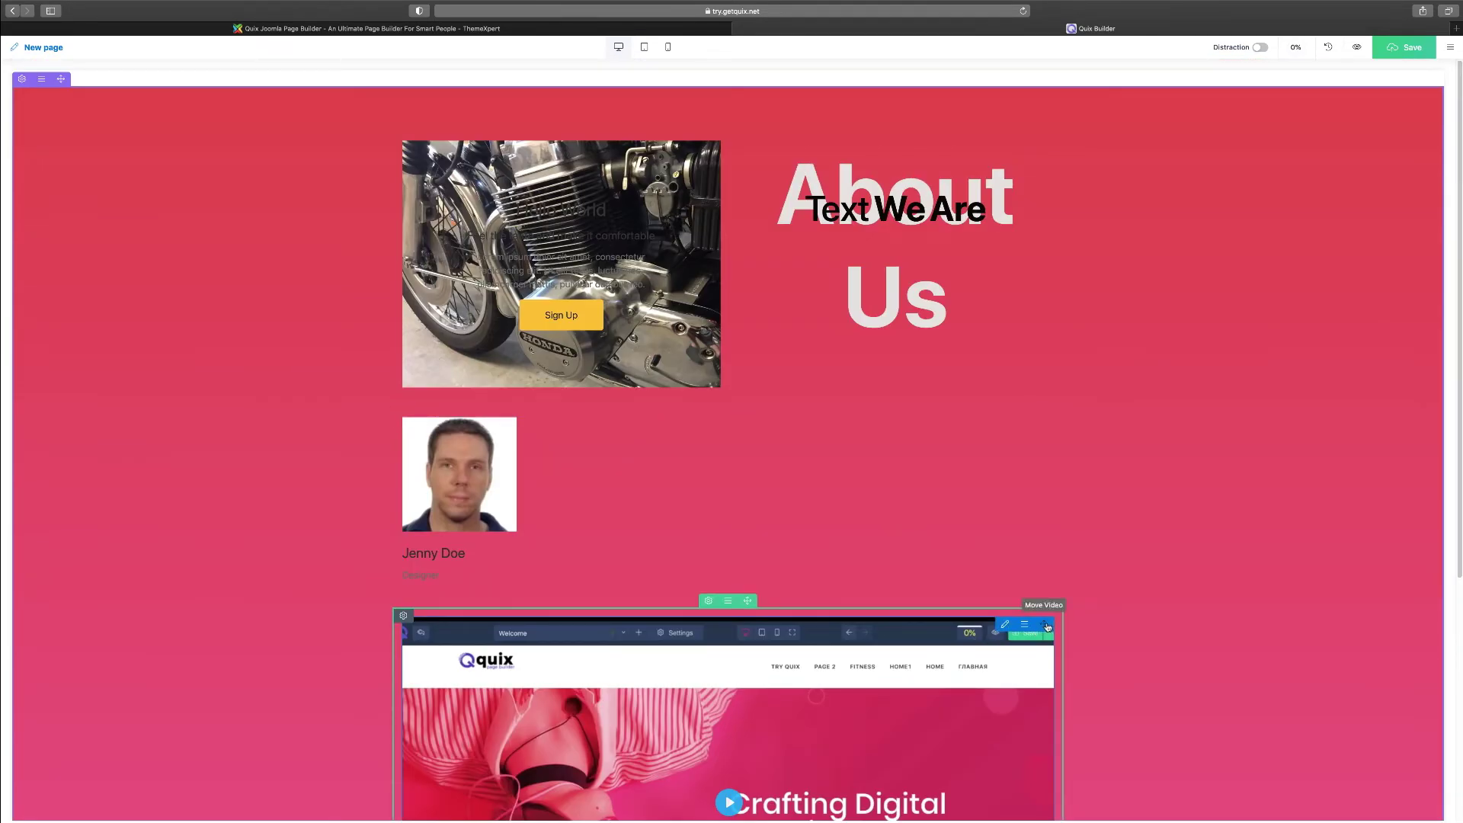
{"action": "left_click_drag", "start_coordinate": [1047, 626], "coordinate": [633, 472]}
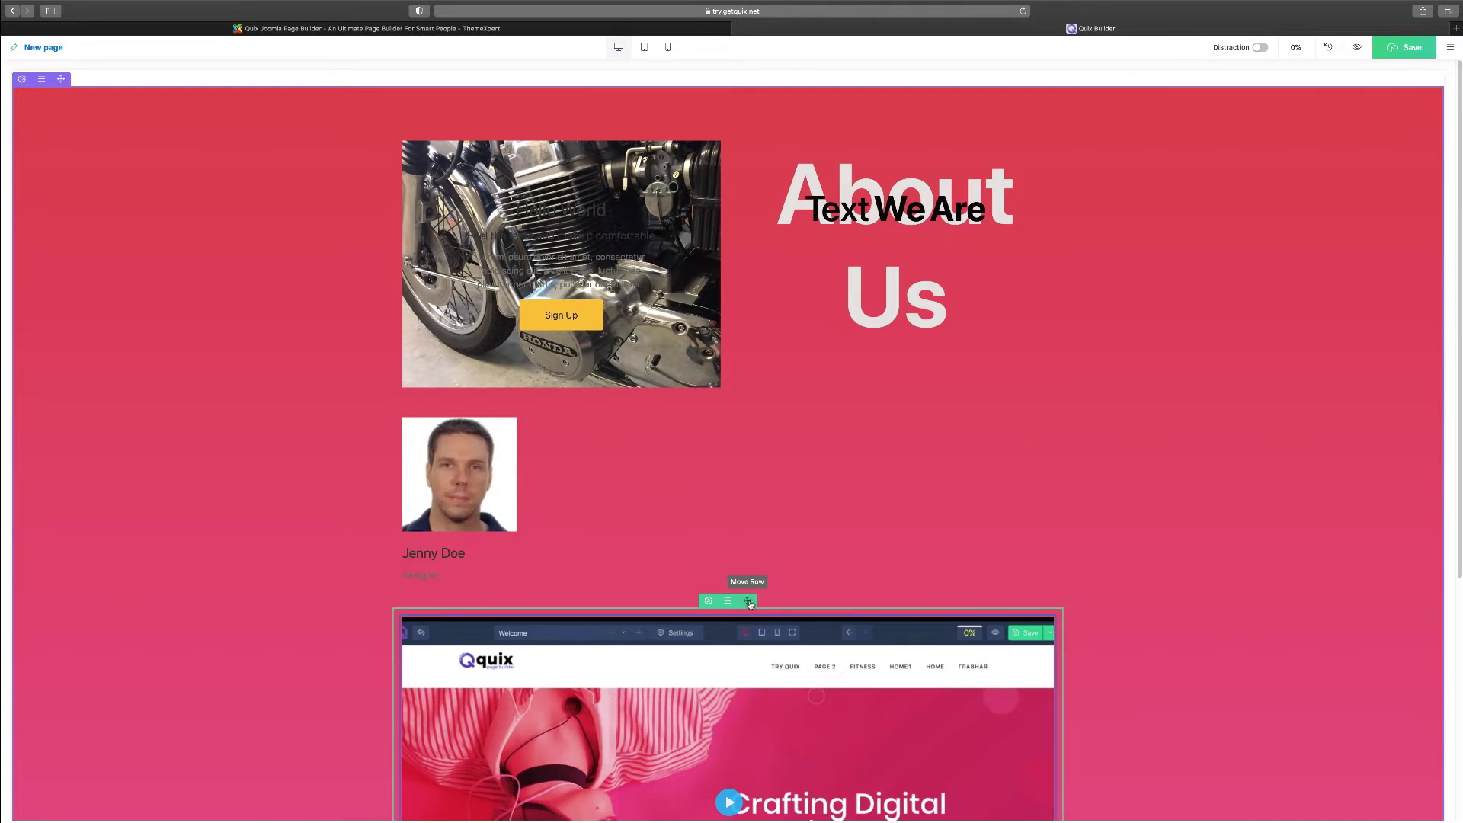
Move the video row above the person row and up to the top of the section.
{"action": "left_click_drag", "start_coordinate": [750, 603], "coordinate": [574, 394]}
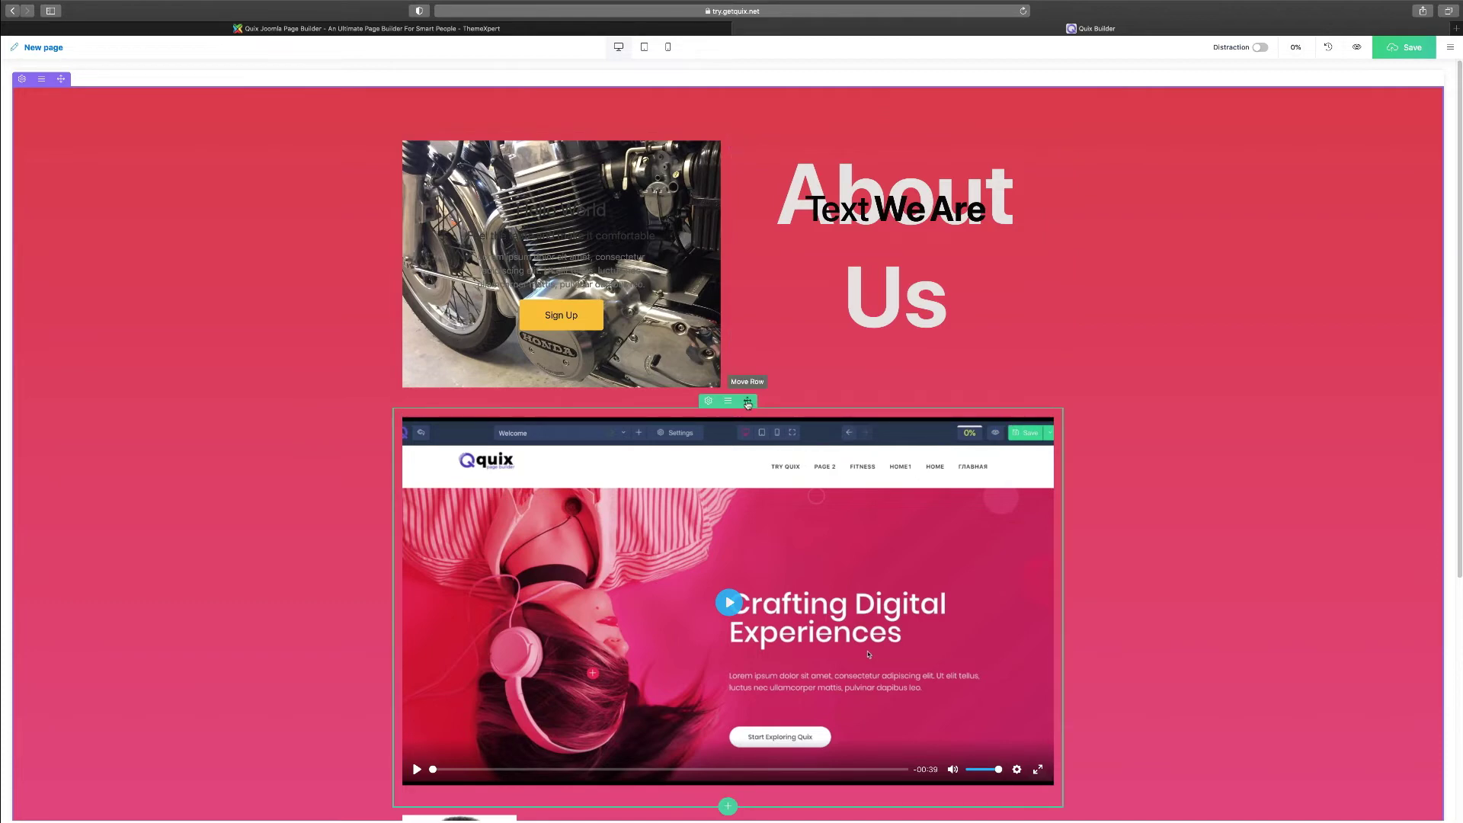
{"action": "left_click_drag", "start_coordinate": [748, 403], "coordinate": [695, 226]}
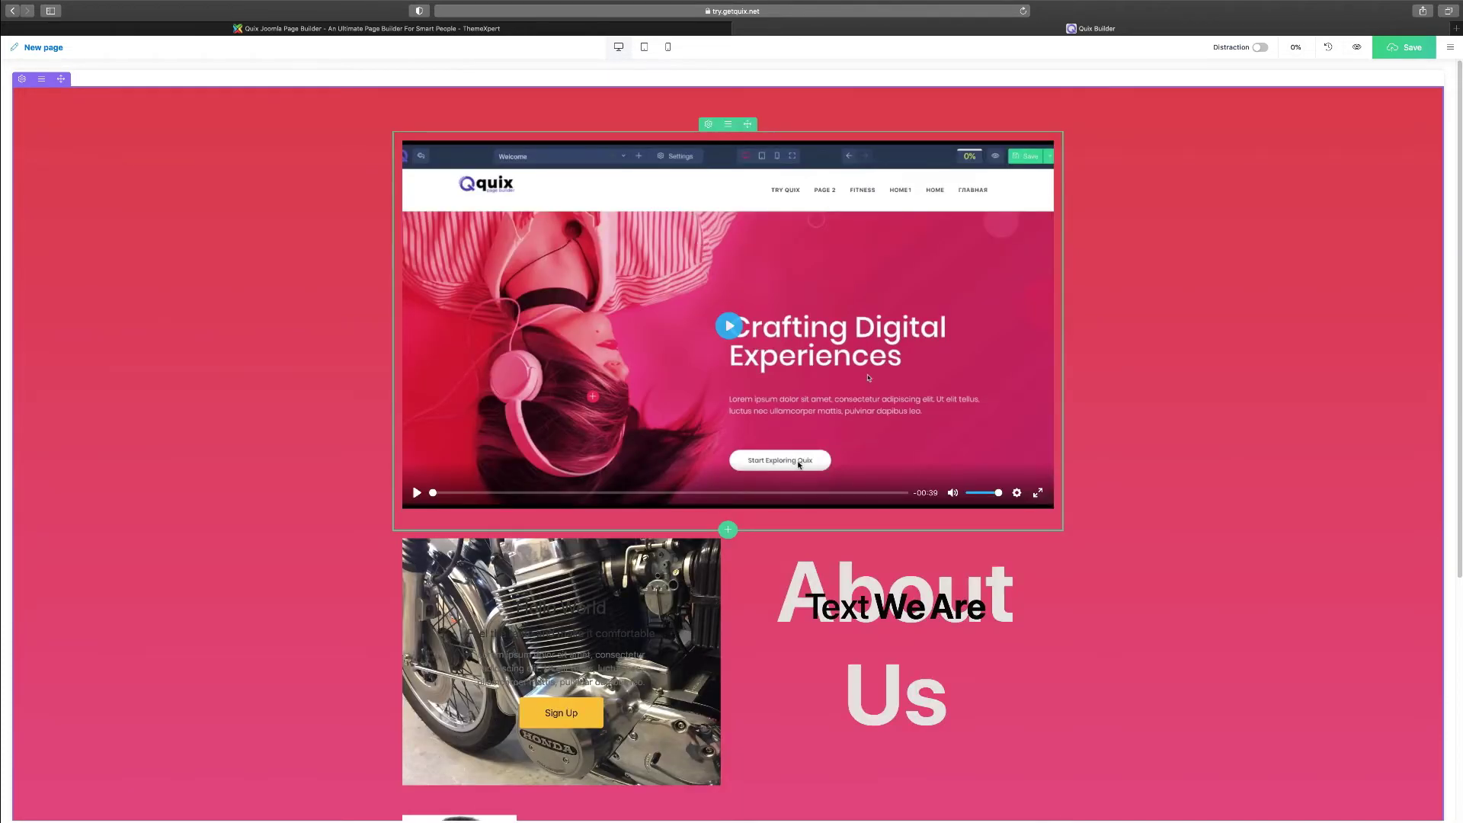
{"action": "scroll", "coordinate": [800, 465], "scroll_direction": "down", "scroll_amount": 4}
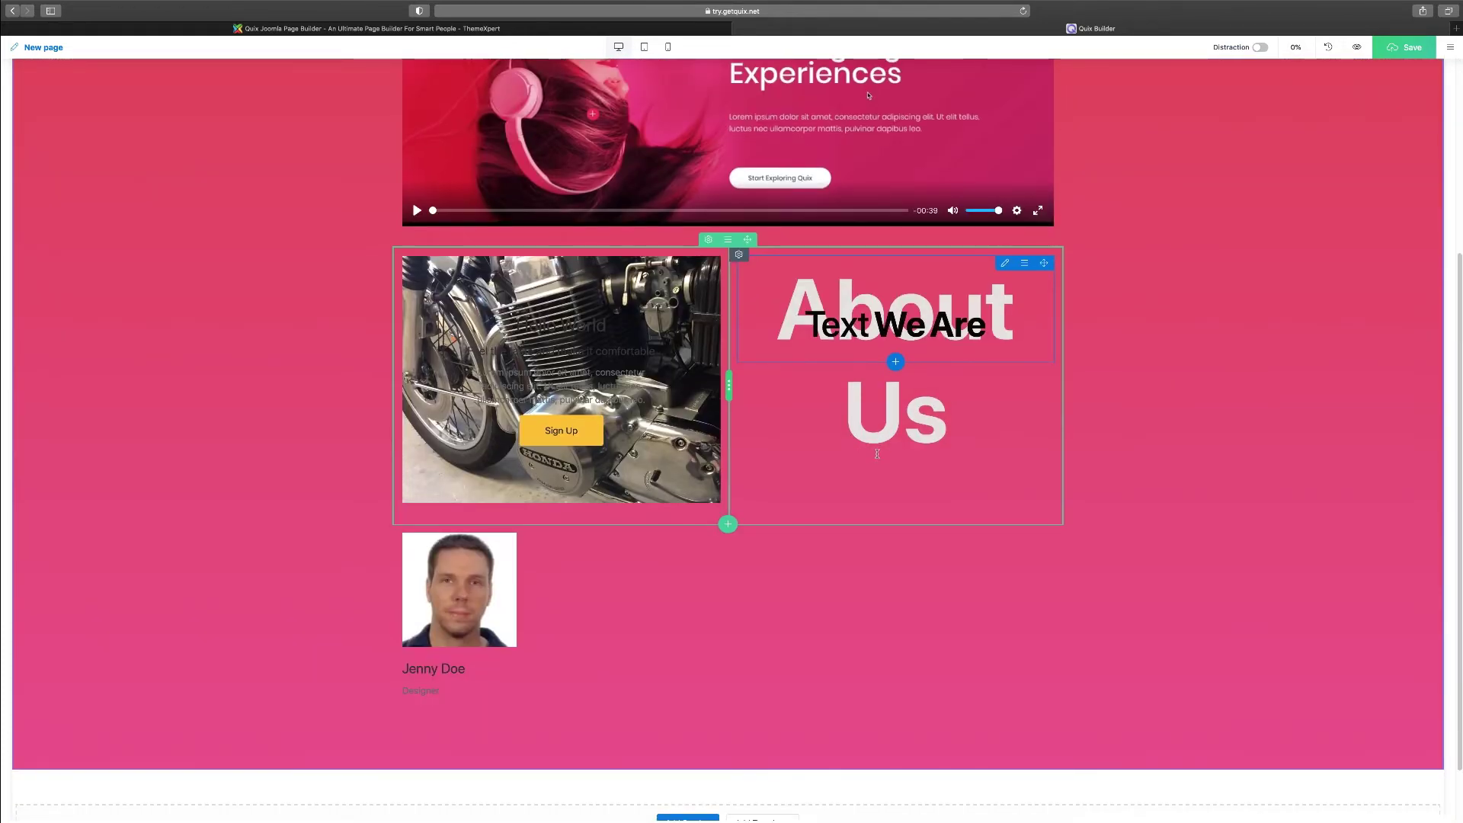
{"action": "scroll", "coordinate": [878, 455], "scroll_direction": "up", "scroll_amount": 4}
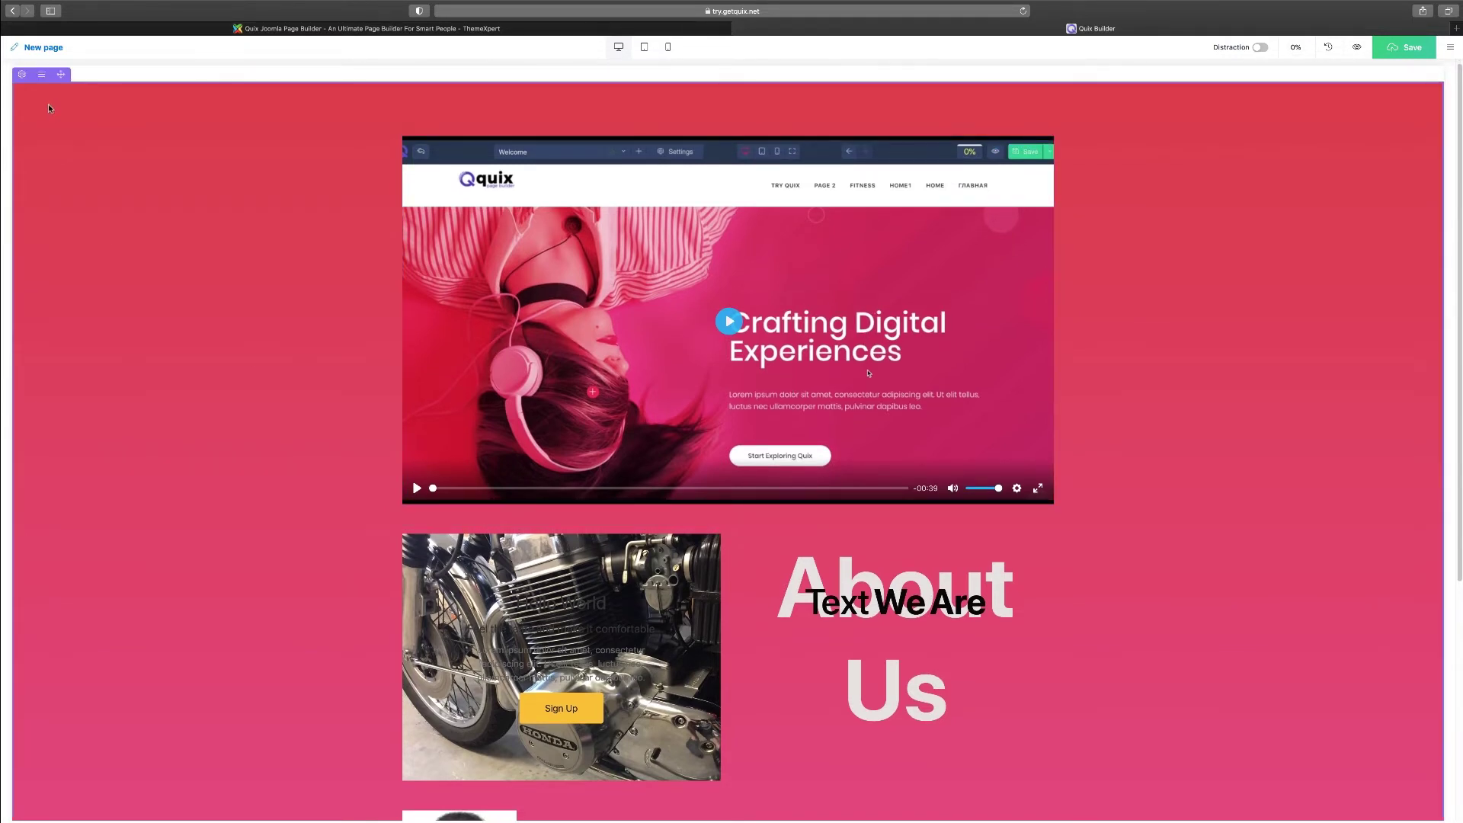
Disable the section for Desktop and check how its content is displayed in the editor.
{"action": "left_click", "coordinate": [41, 77]}
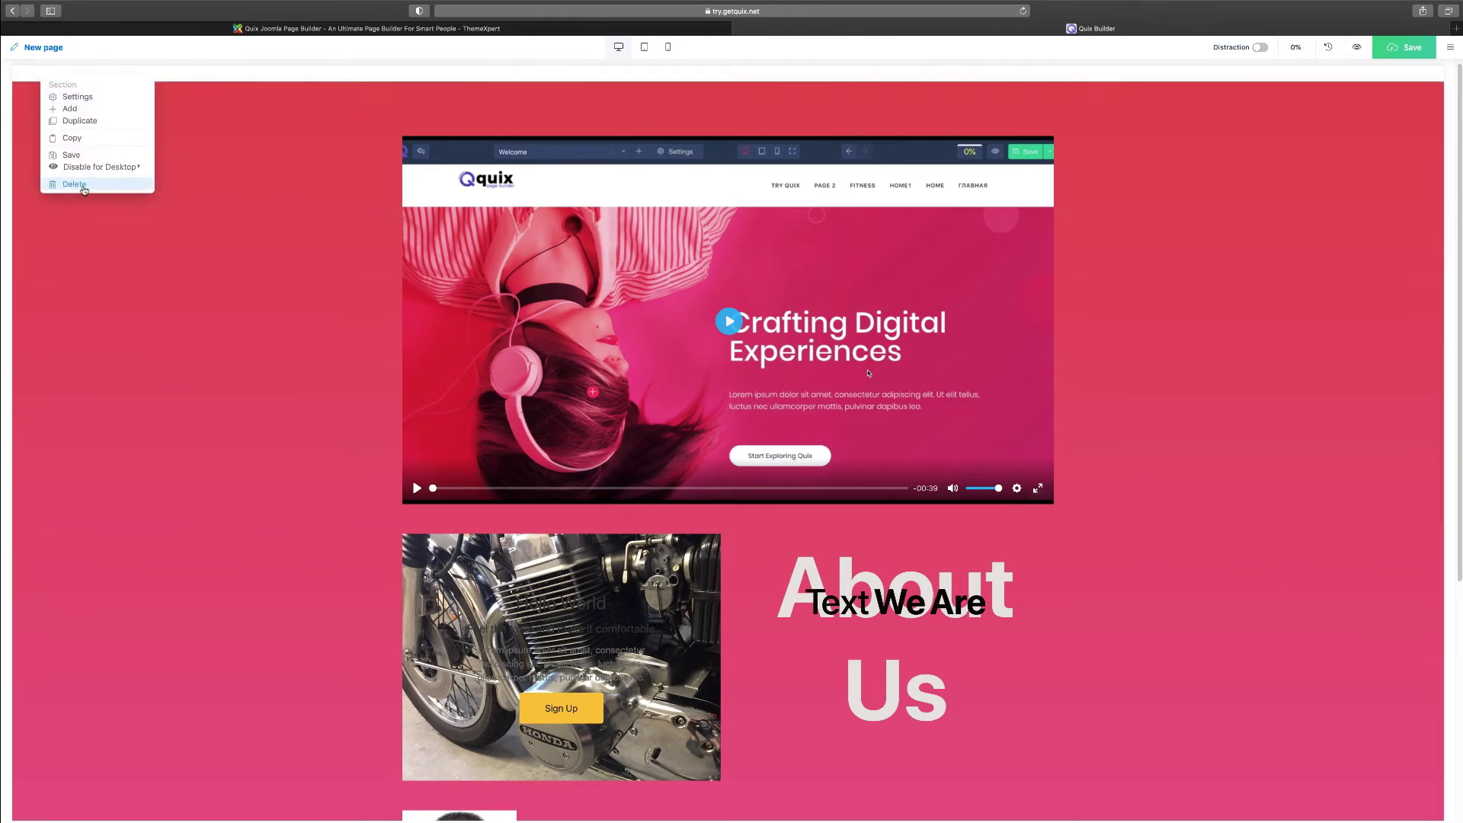
{"action": "mouse_move", "coordinate": [112, 172]}
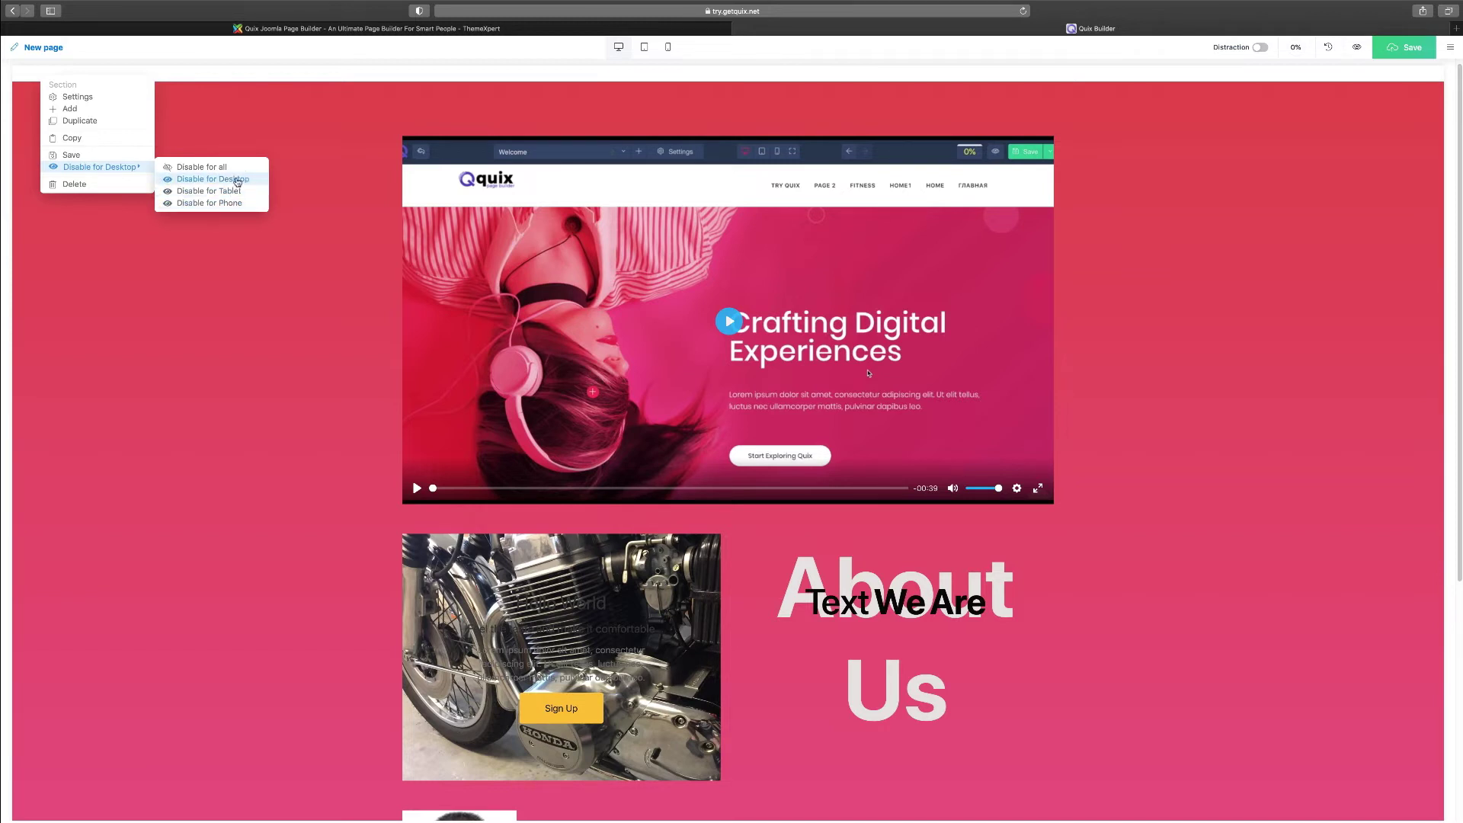
{"action": "left_click", "coordinate": [237, 180]}
{"action": "scroll", "coordinate": [693, 290], "scroll_direction": "down", "scroll_amount": 4}
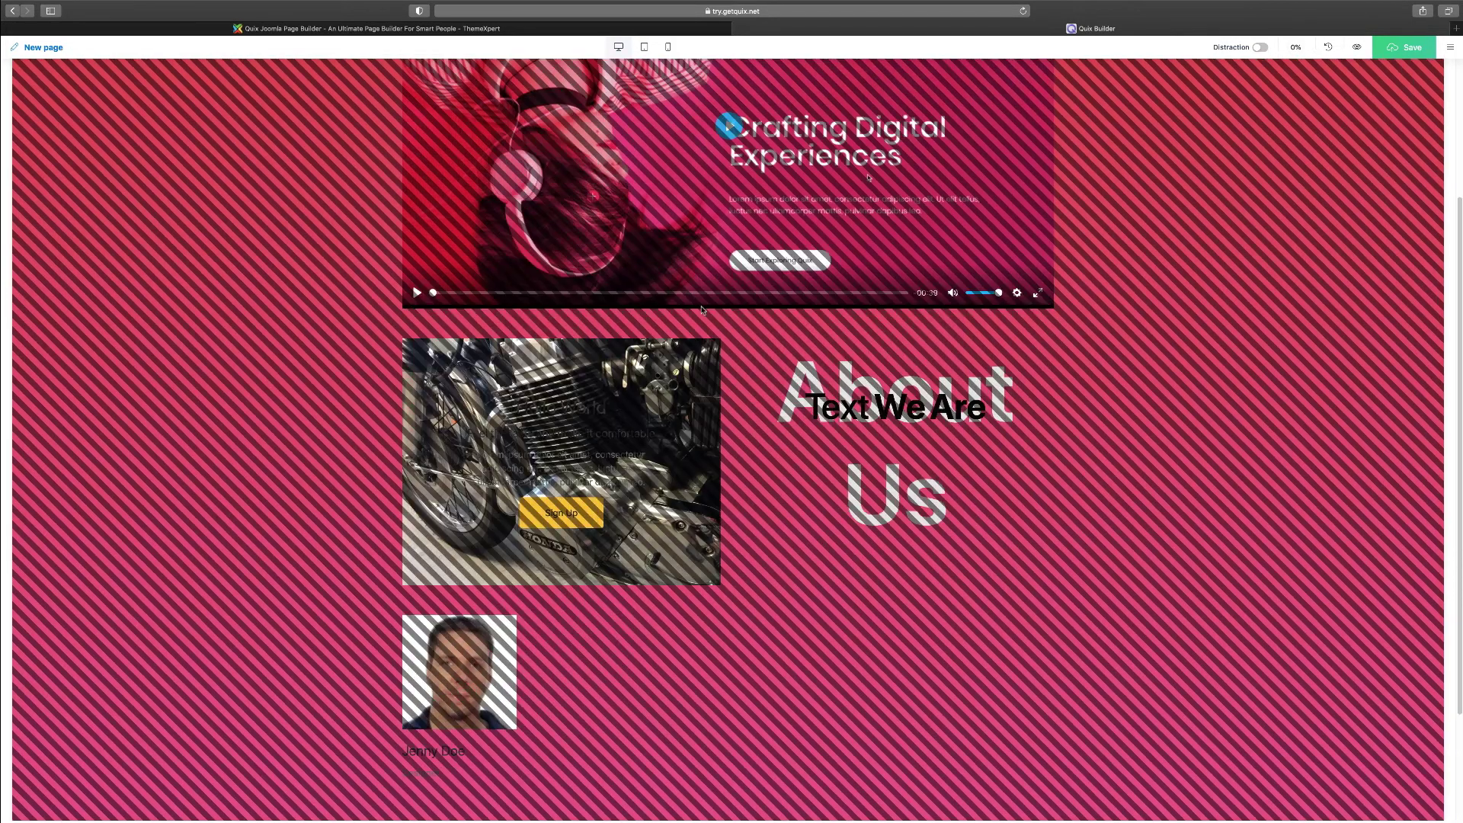
{"action": "scroll", "coordinate": [282, 236], "scroll_direction": "up", "scroll_amount": 4}
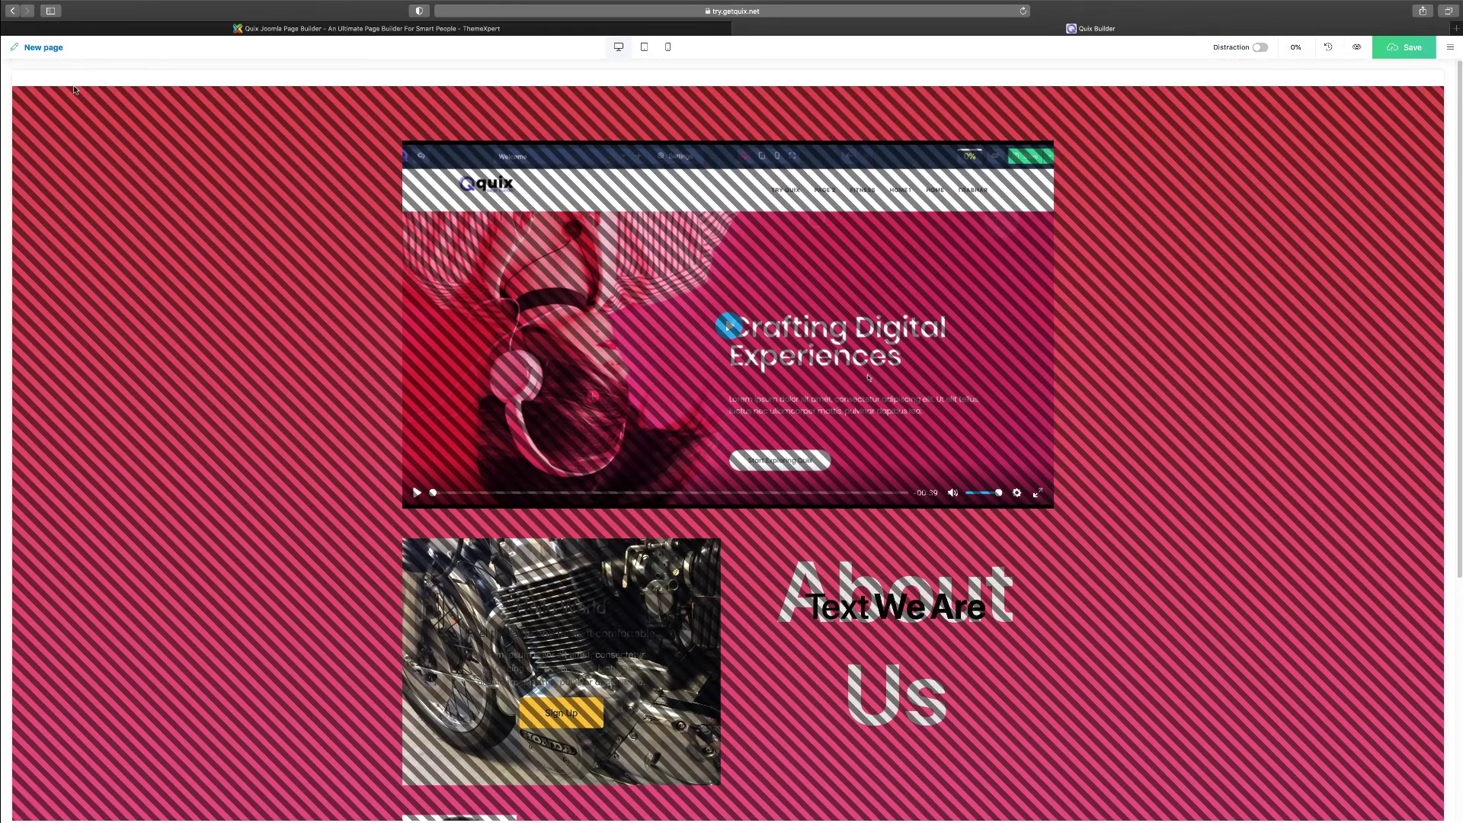
{"action": "scroll", "coordinate": [975, 429], "scroll_direction": "down", "scroll_amount": 5}
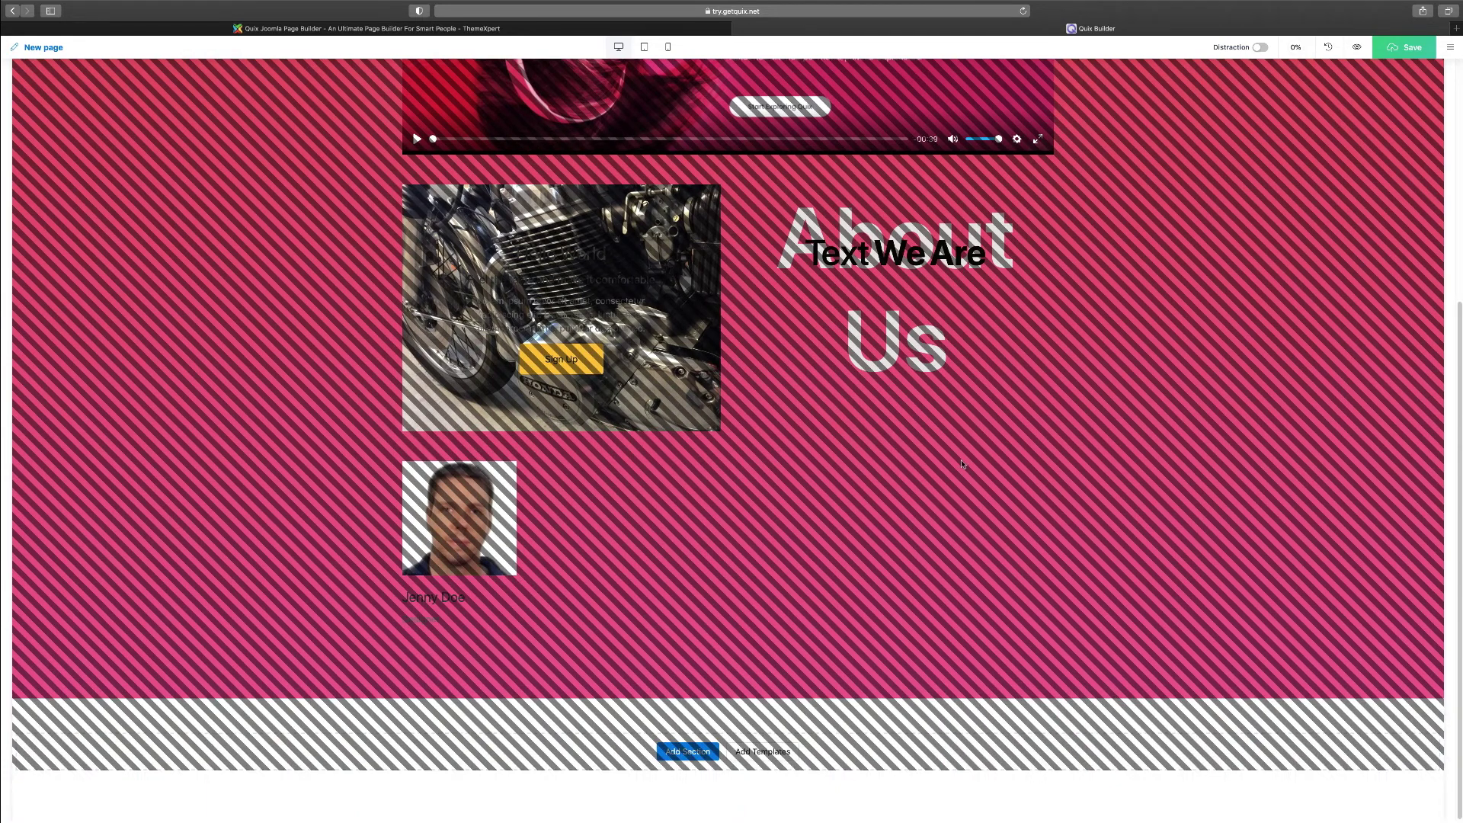
{"action": "scroll", "coordinate": [753, 658], "scroll_direction": "up", "scroll_amount": 5}
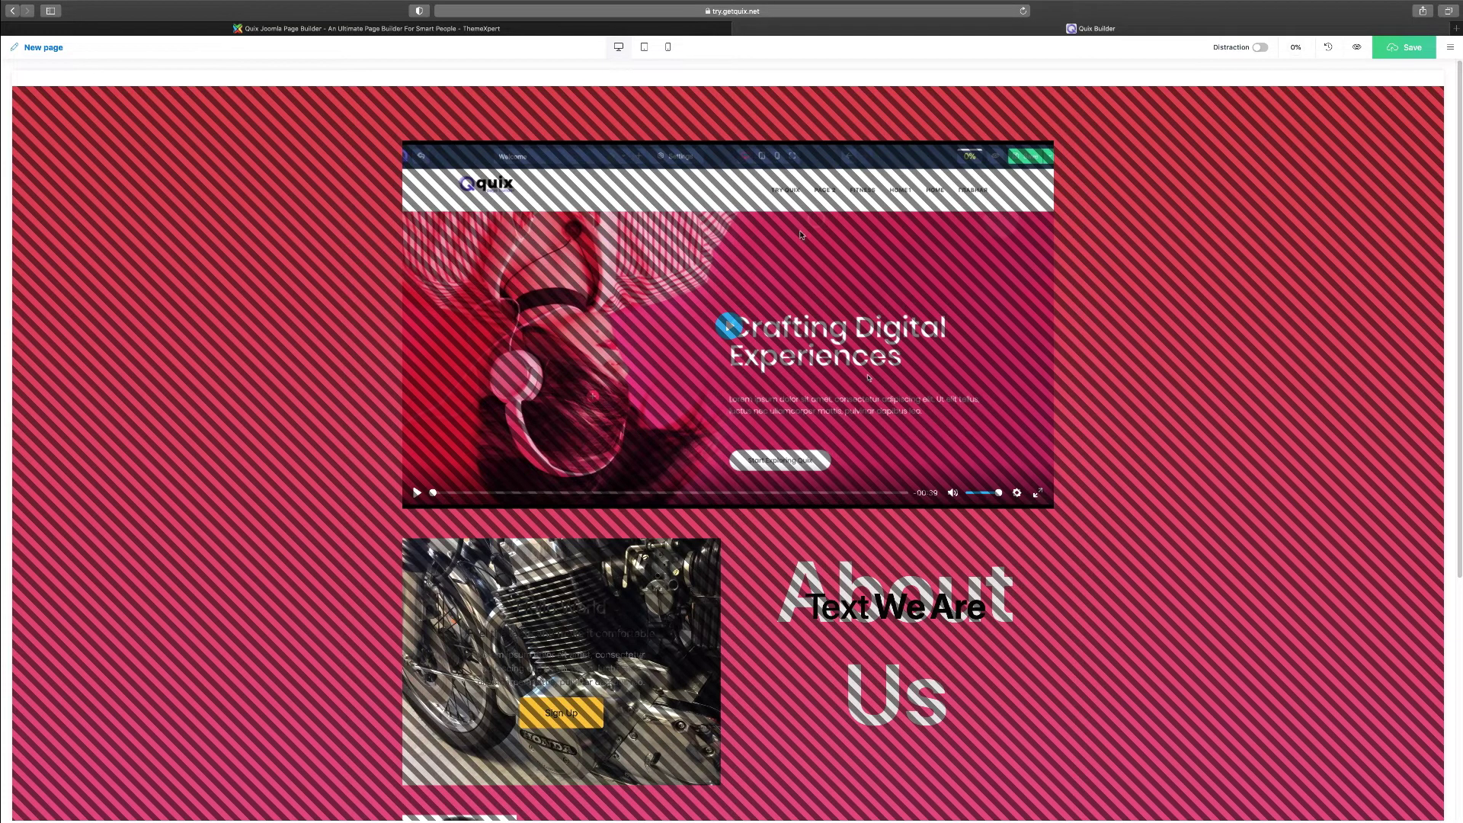
{"action": "scroll", "coordinate": [686, 154], "scroll_direction": "down", "scroll_amount": 1}
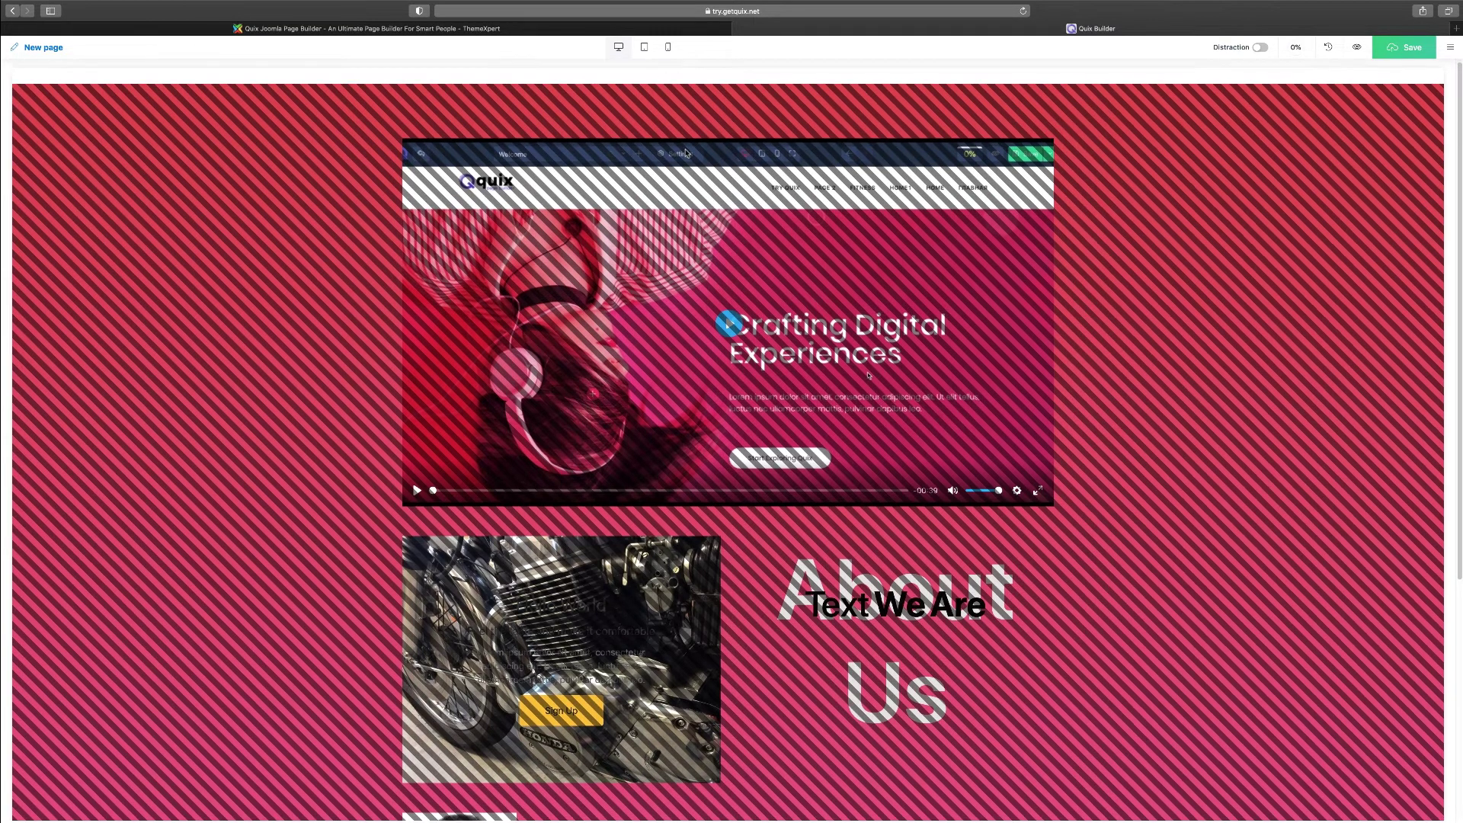
Preview the page in the tablet and phone layouts, and return to the desktop layout.
{"action": "left_click", "coordinate": [647, 54]}
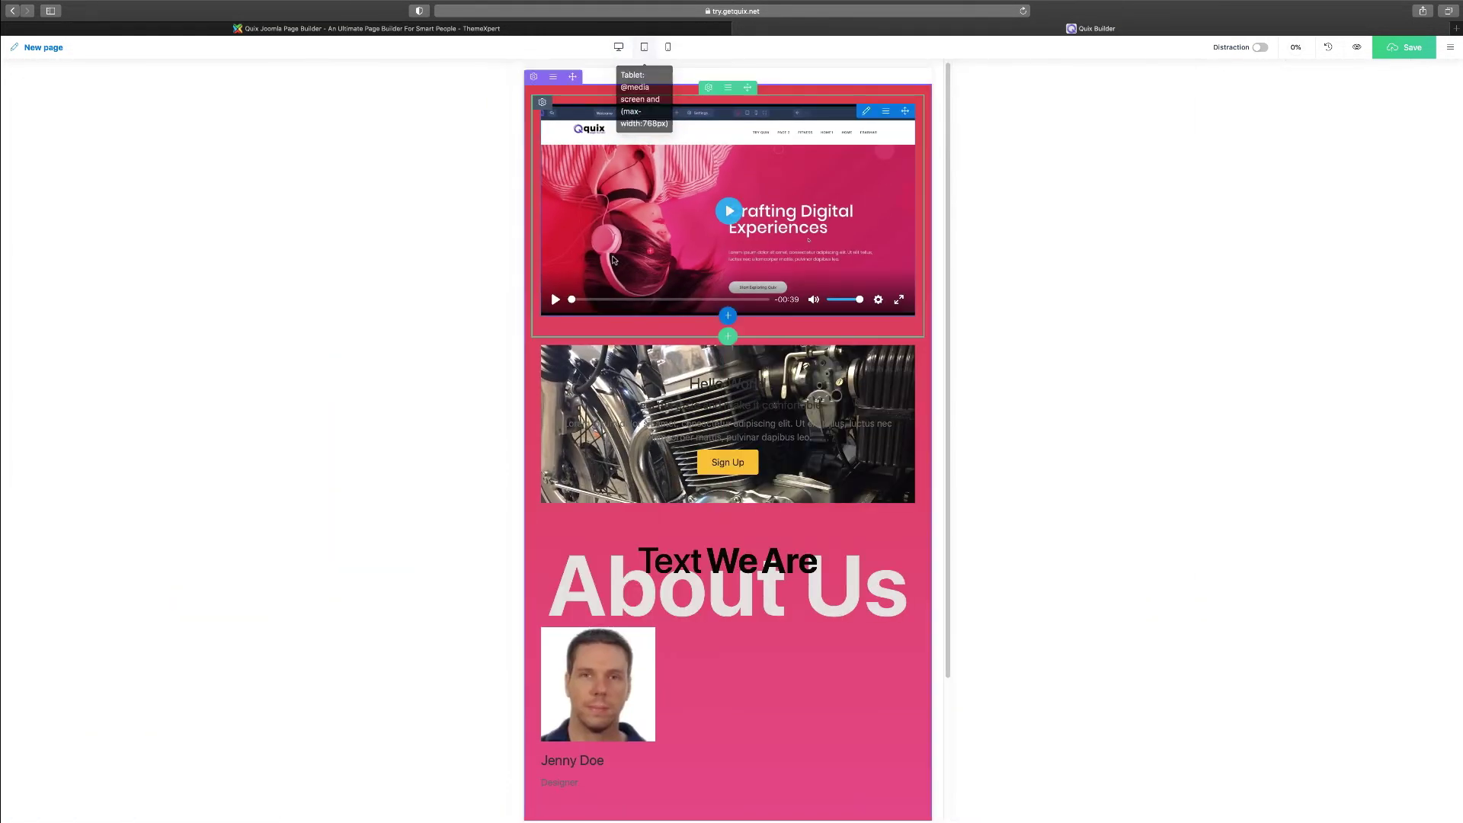
{"action": "left_click", "coordinate": [667, 47]}
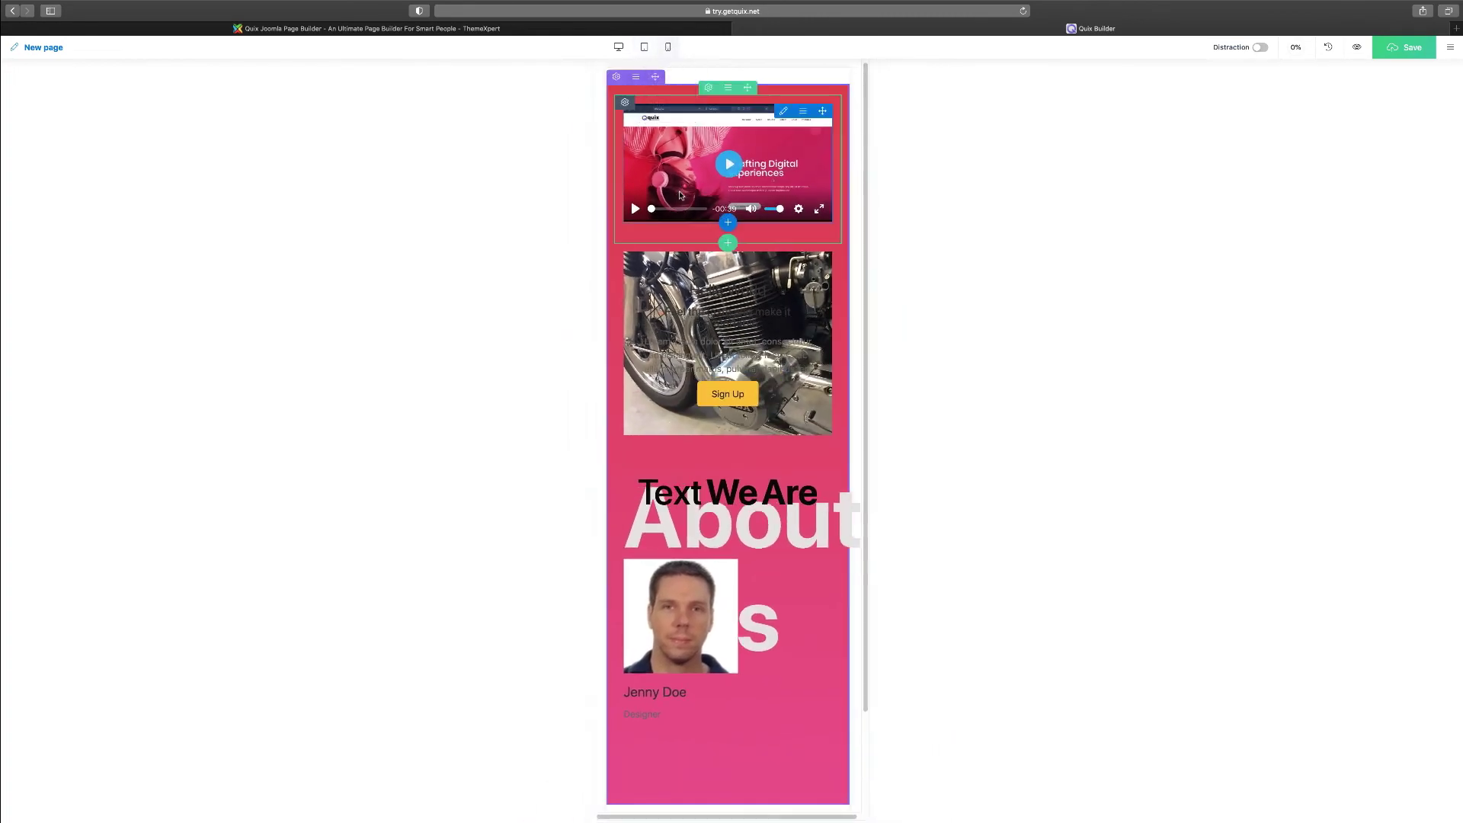
{"action": "left_click", "coordinate": [618, 47]}
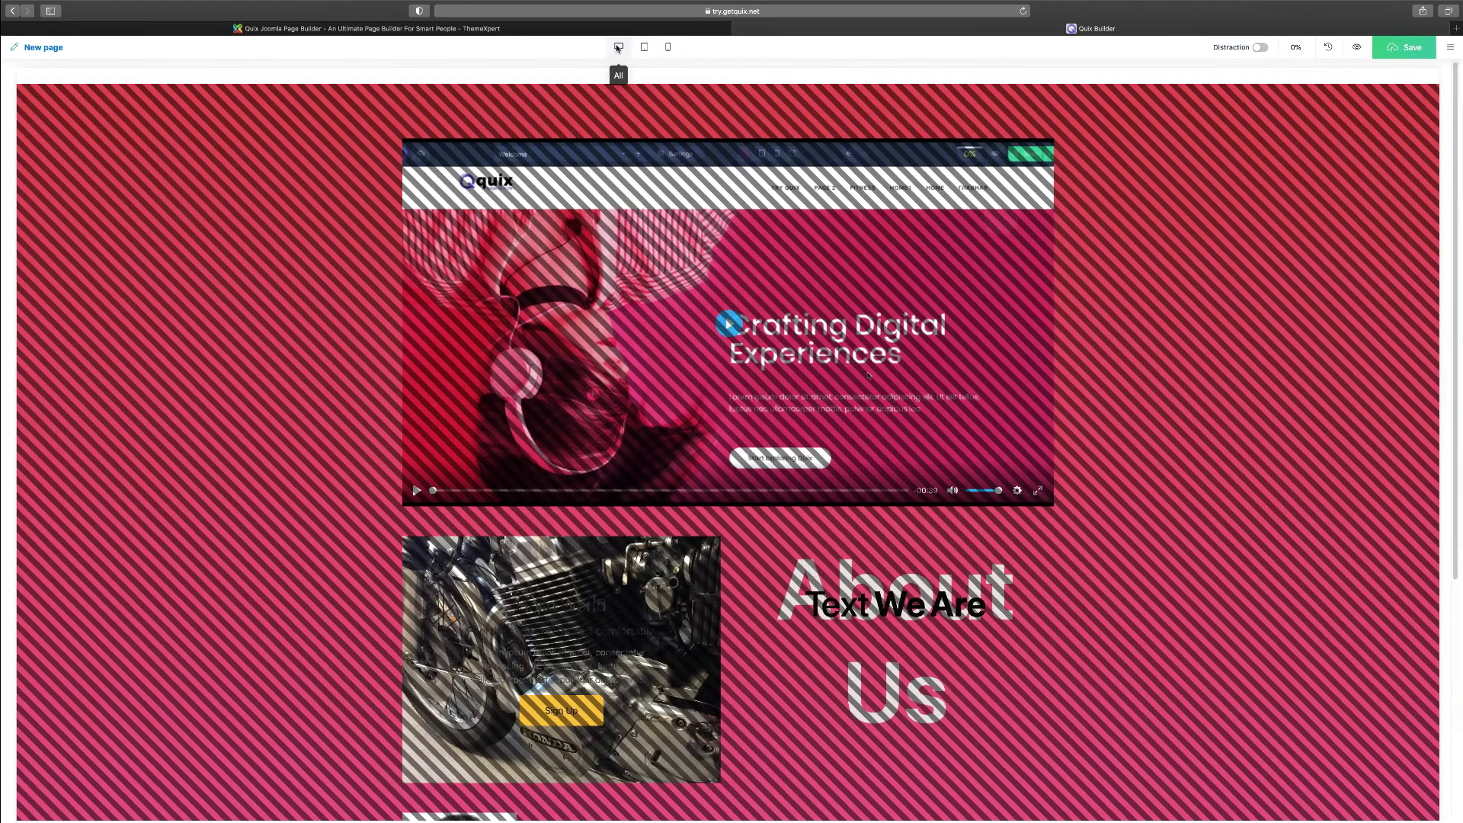
{"action": "scroll", "coordinate": [631, 326], "scroll_direction": "down", "scroll_amount": 5}
{"action": "scroll", "coordinate": [635, 326], "scroll_direction": "up", "scroll_amount": 5}
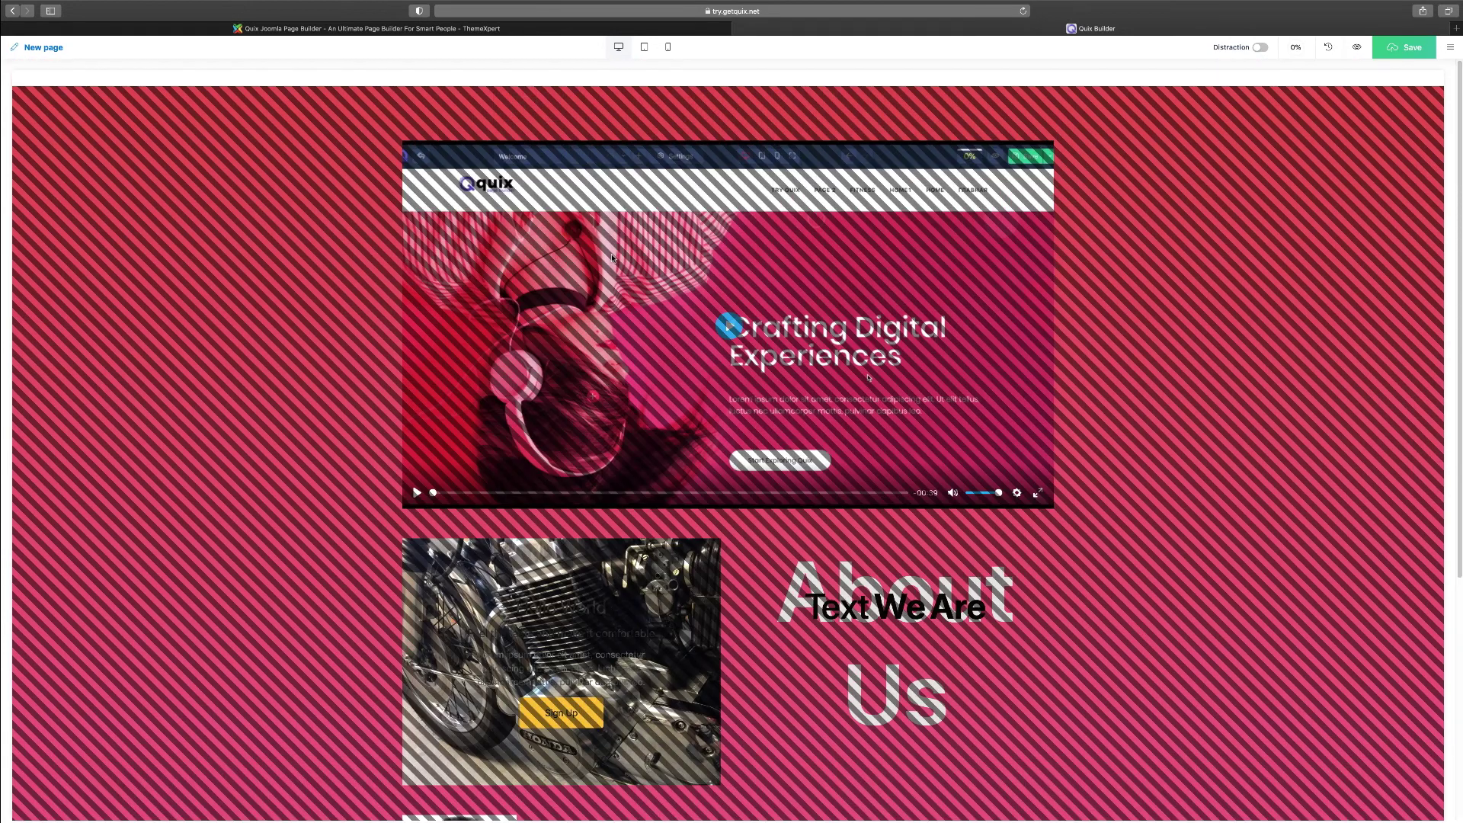
Enable the section for Desktop again from the tablet layout and return to the desktop layout.
{"action": "left_click", "coordinate": [644, 48]}
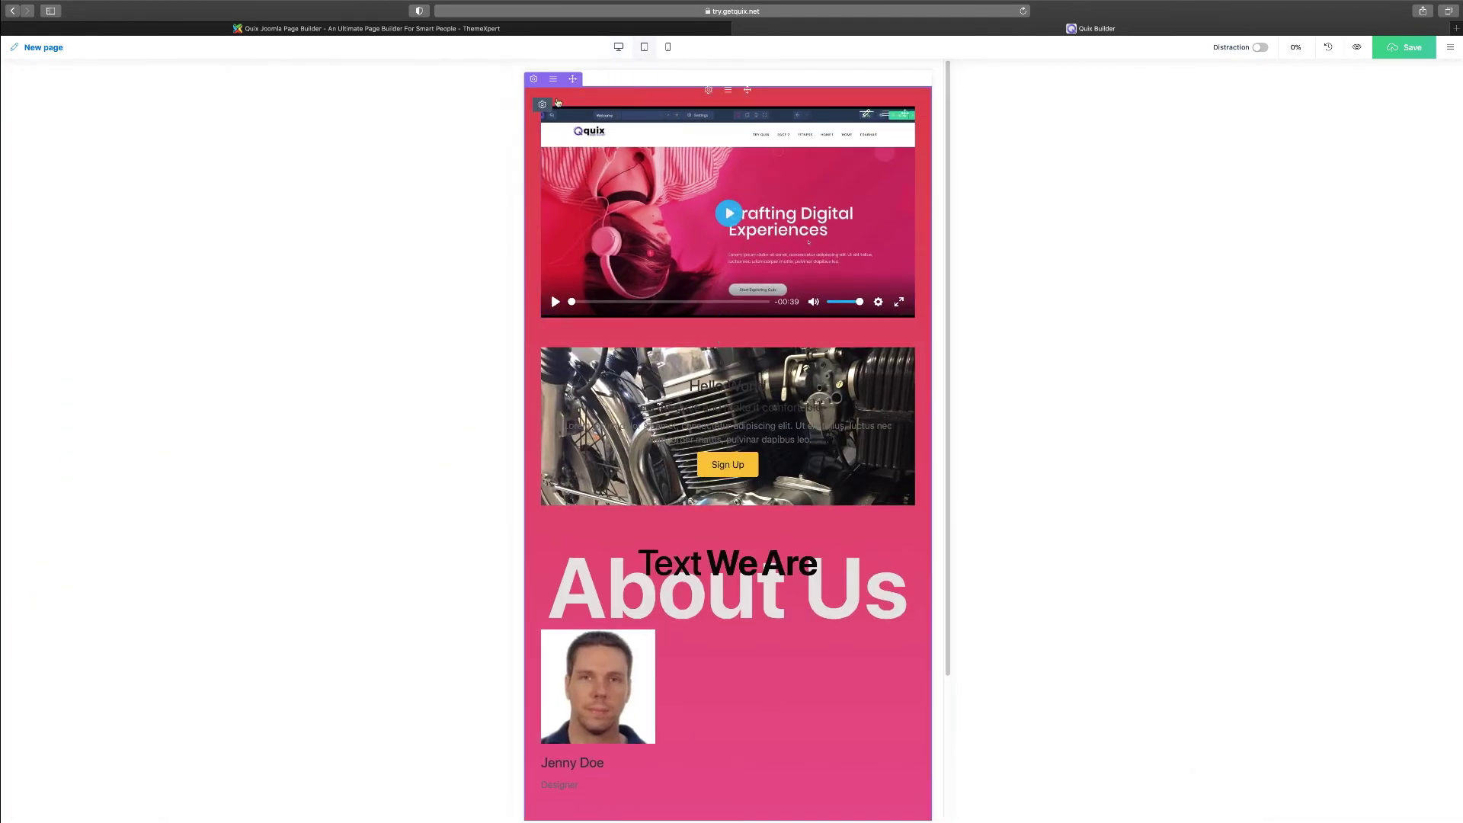
{"action": "left_click", "coordinate": [555, 84]}
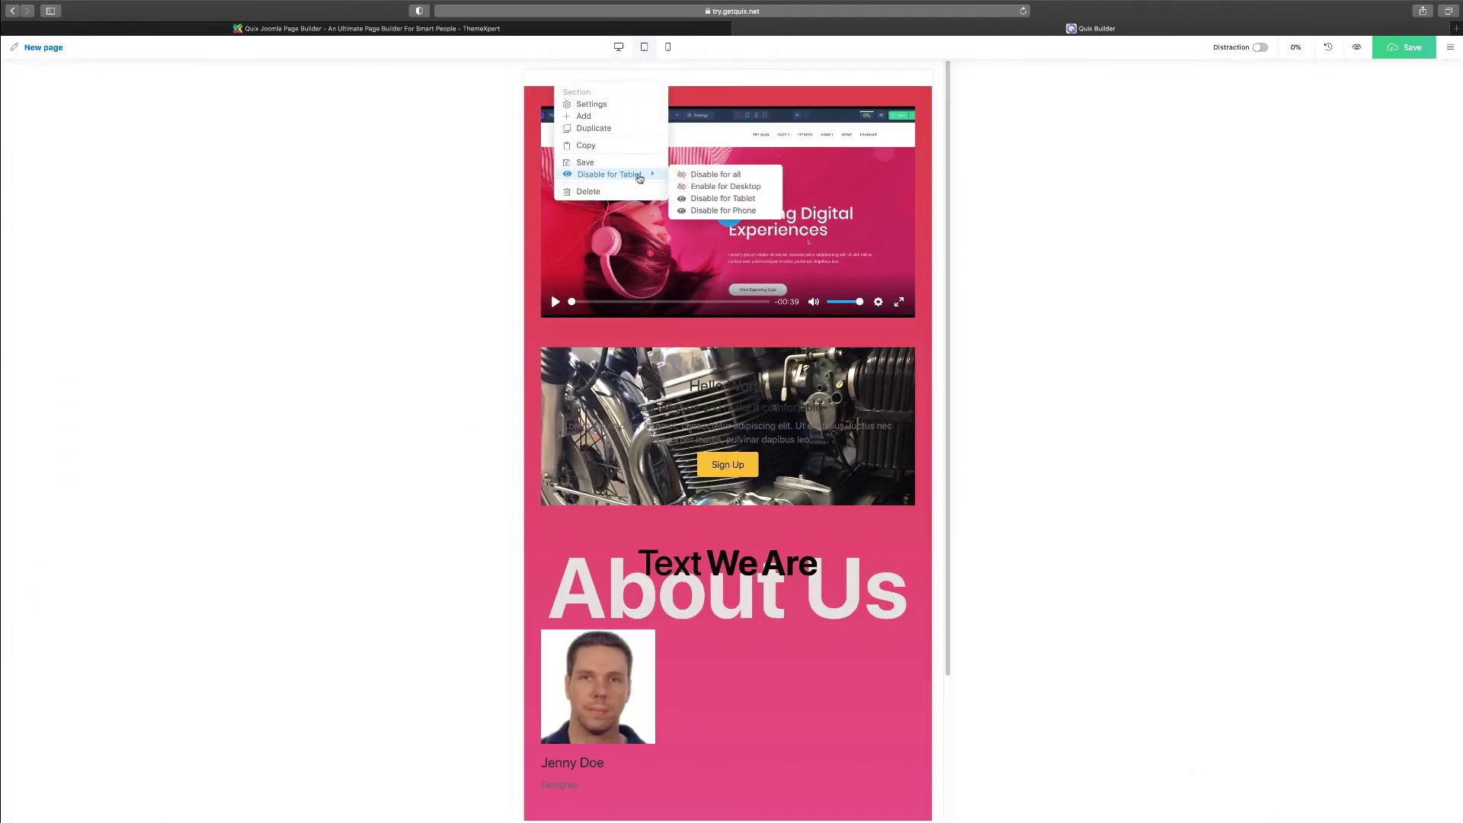
{"action": "mouse_move", "coordinate": [642, 174]}
{"action": "left_click", "coordinate": [687, 189]}
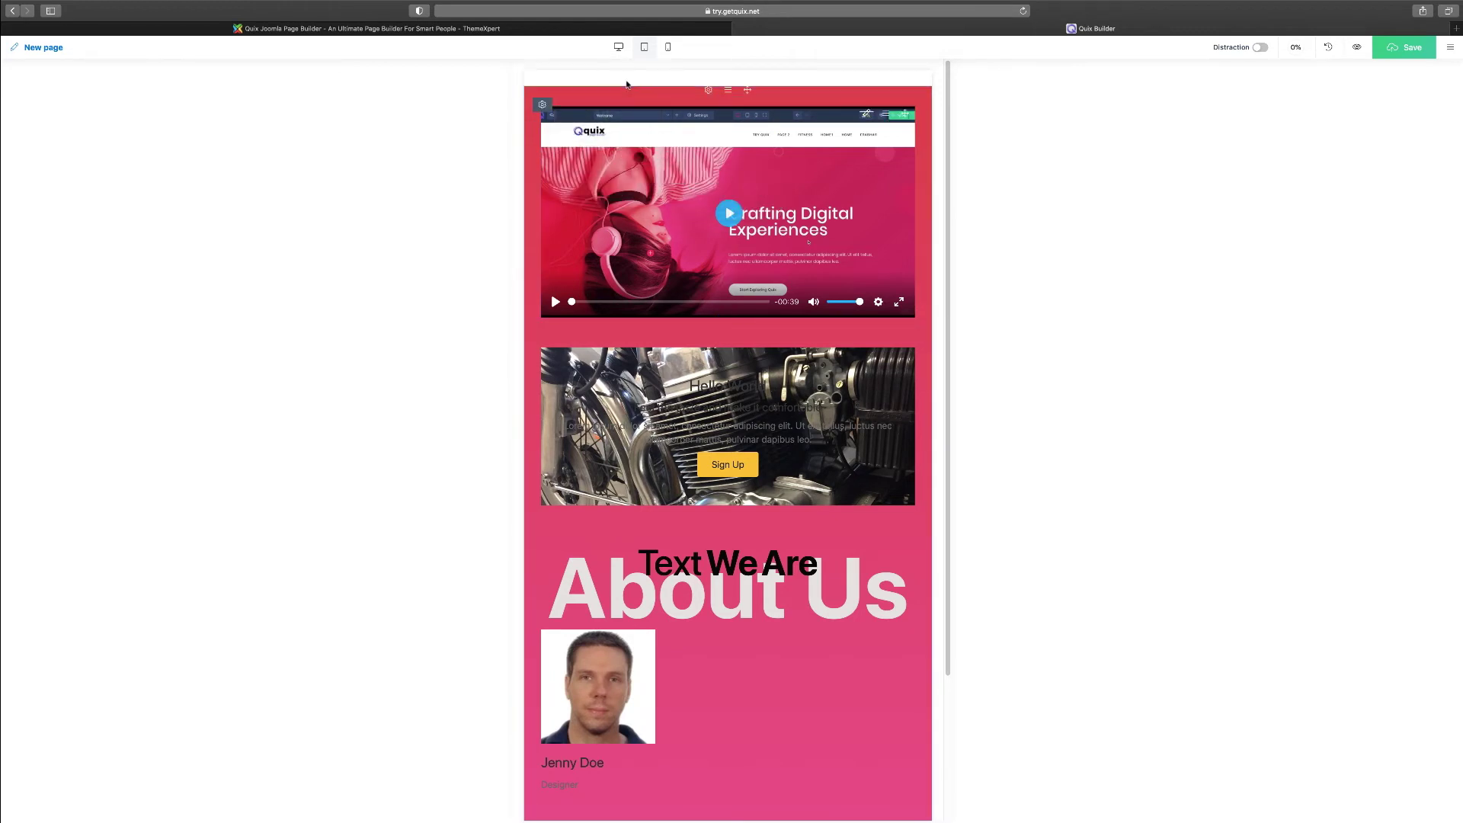
{"action": "left_click", "coordinate": [618, 48]}
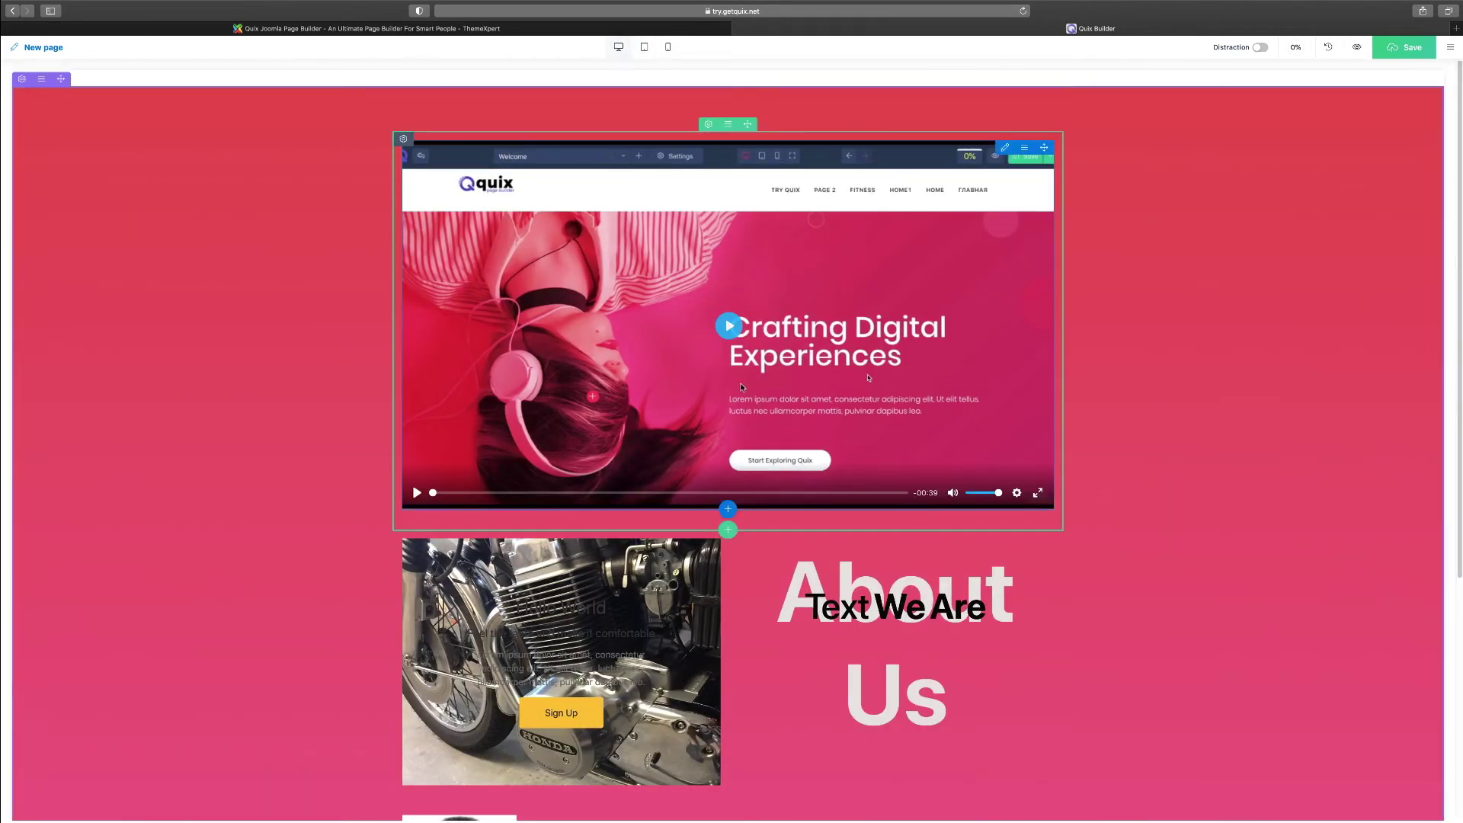
Delete the entire section containing the video, motorcycle image, heading and person elements.
{"action": "left_click", "coordinate": [44, 80]}
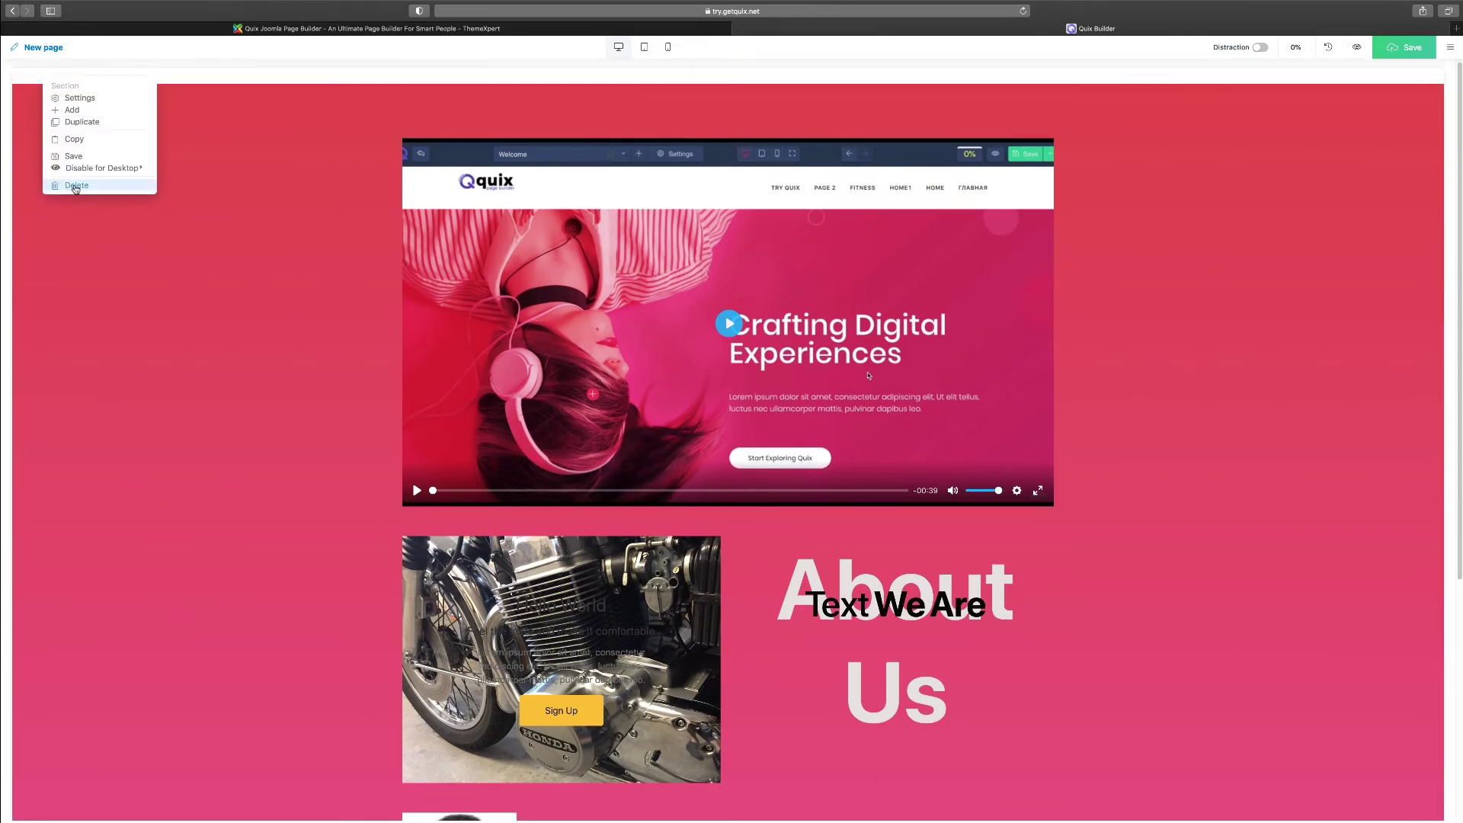
{"action": "left_click", "coordinate": [77, 189]}
Open the template library and look through the available layout bundles.
{"action": "left_click", "coordinate": [783, 216]}
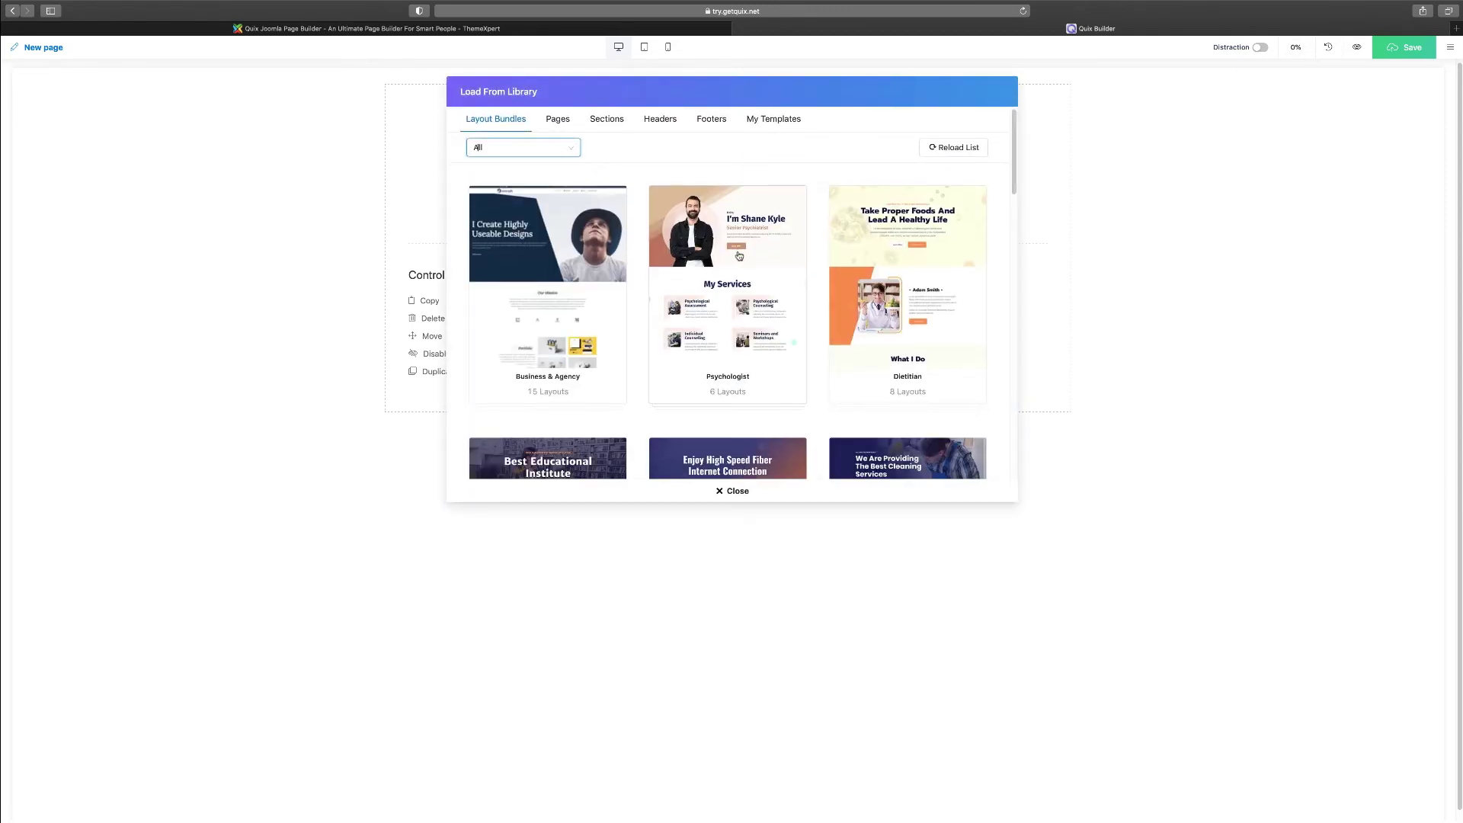
{"action": "scroll", "coordinate": [741, 256], "scroll_direction": "down", "scroll_amount": 3}
{"action": "scroll", "coordinate": [745, 253], "scroll_direction": "up", "scroll_amount": 3}
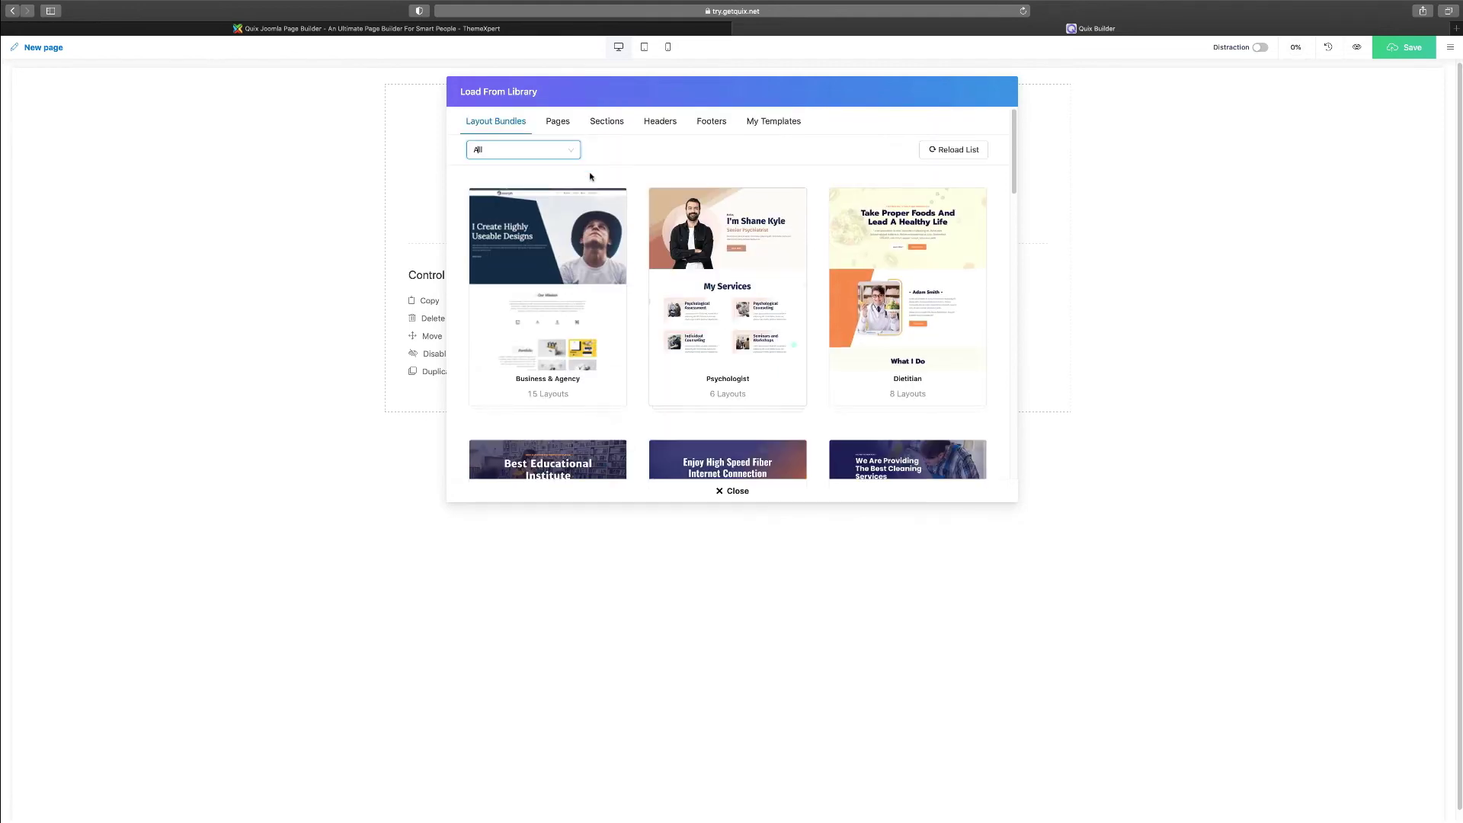
{"action": "scroll", "coordinate": [1005, 347], "scroll_direction": "down", "scroll_amount": 10}
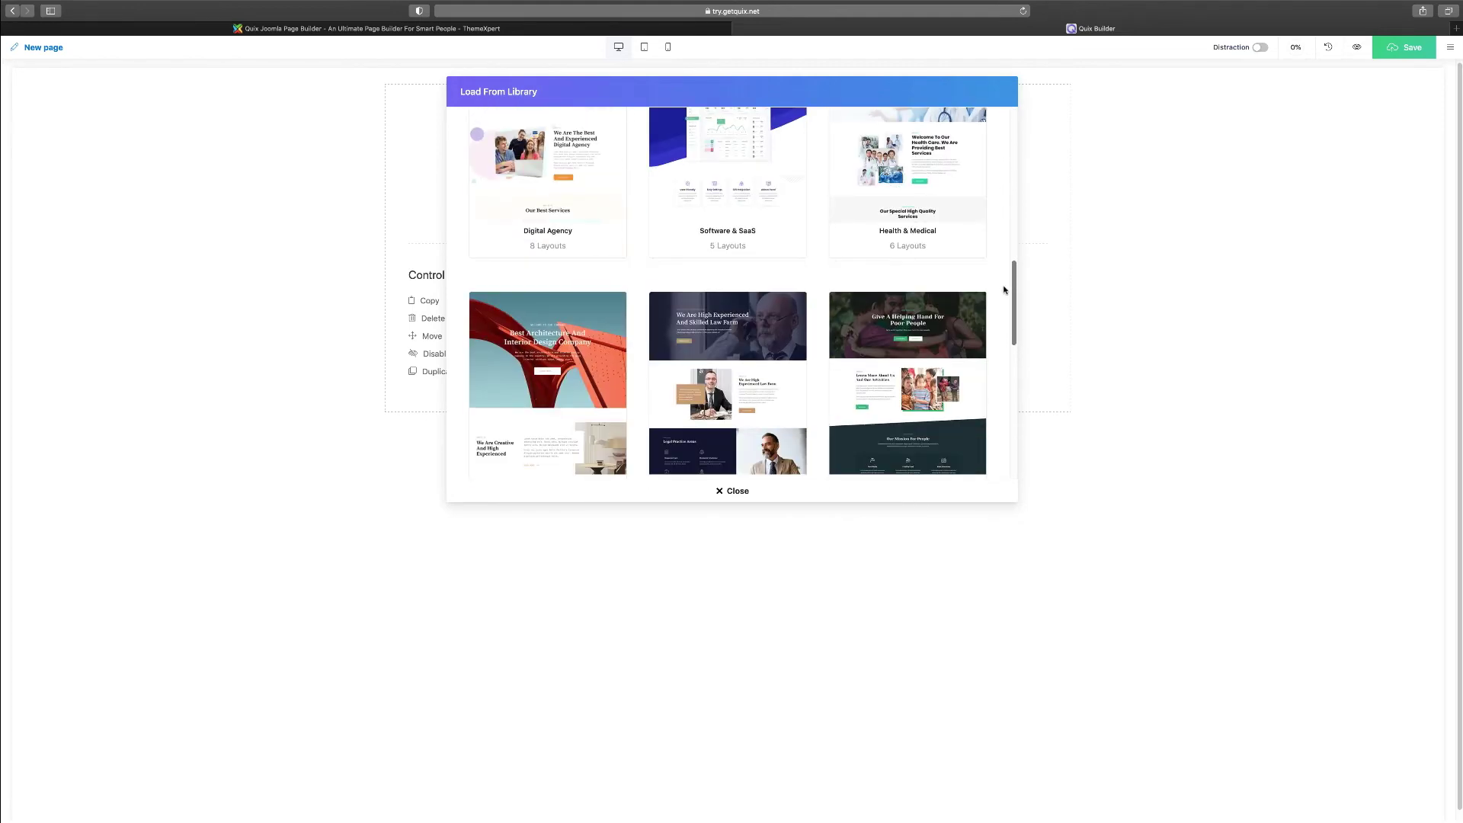
{"action": "scroll", "coordinate": [1004, 348], "scroll_direction": "down", "scroll_amount": 3}
{"action": "scroll", "coordinate": [1003, 376], "scroll_direction": "up", "scroll_amount": 5}
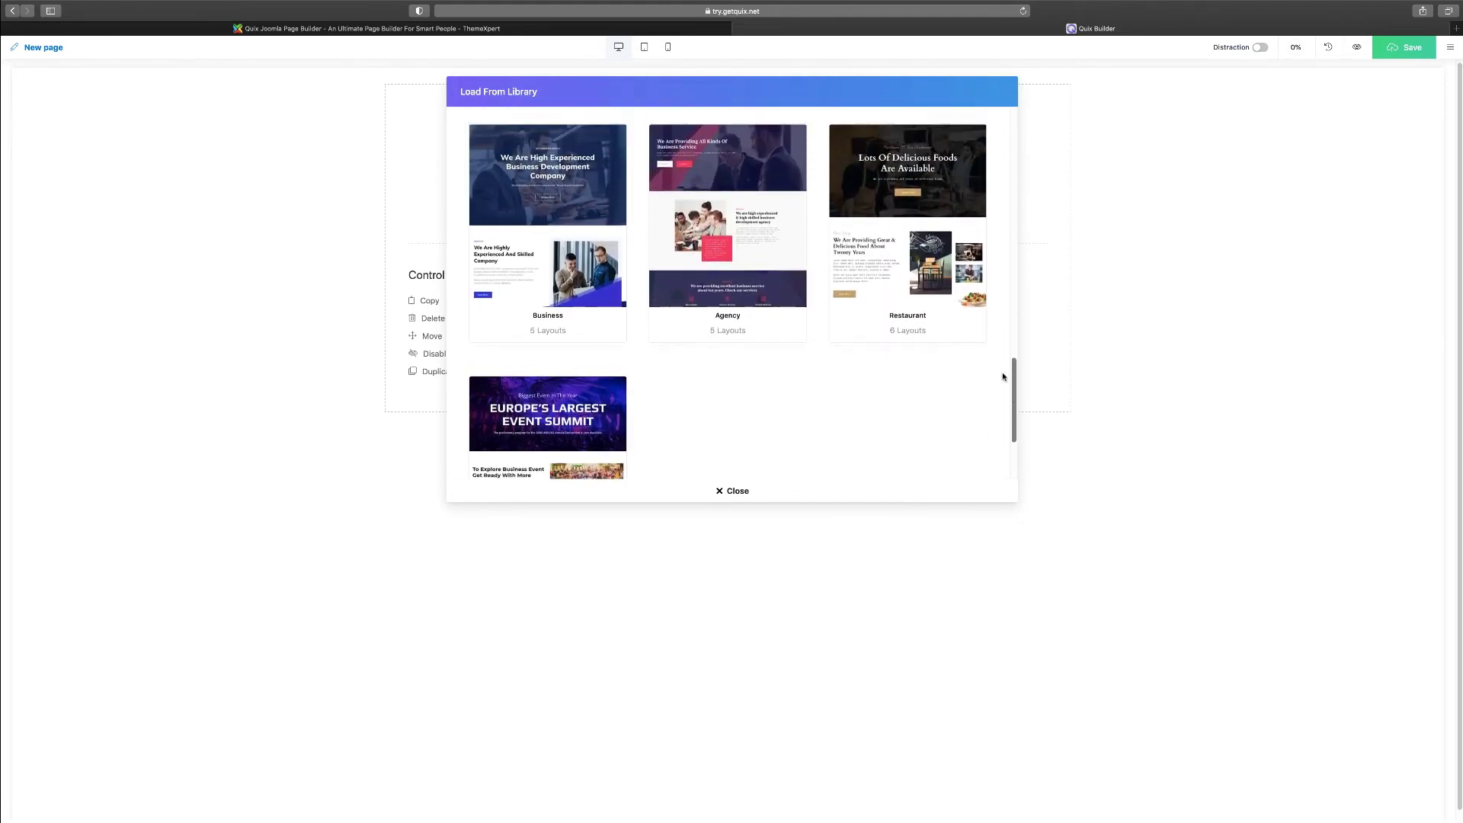
{"action": "scroll", "coordinate": [992, 324], "scroll_direction": "up", "scroll_amount": 8}
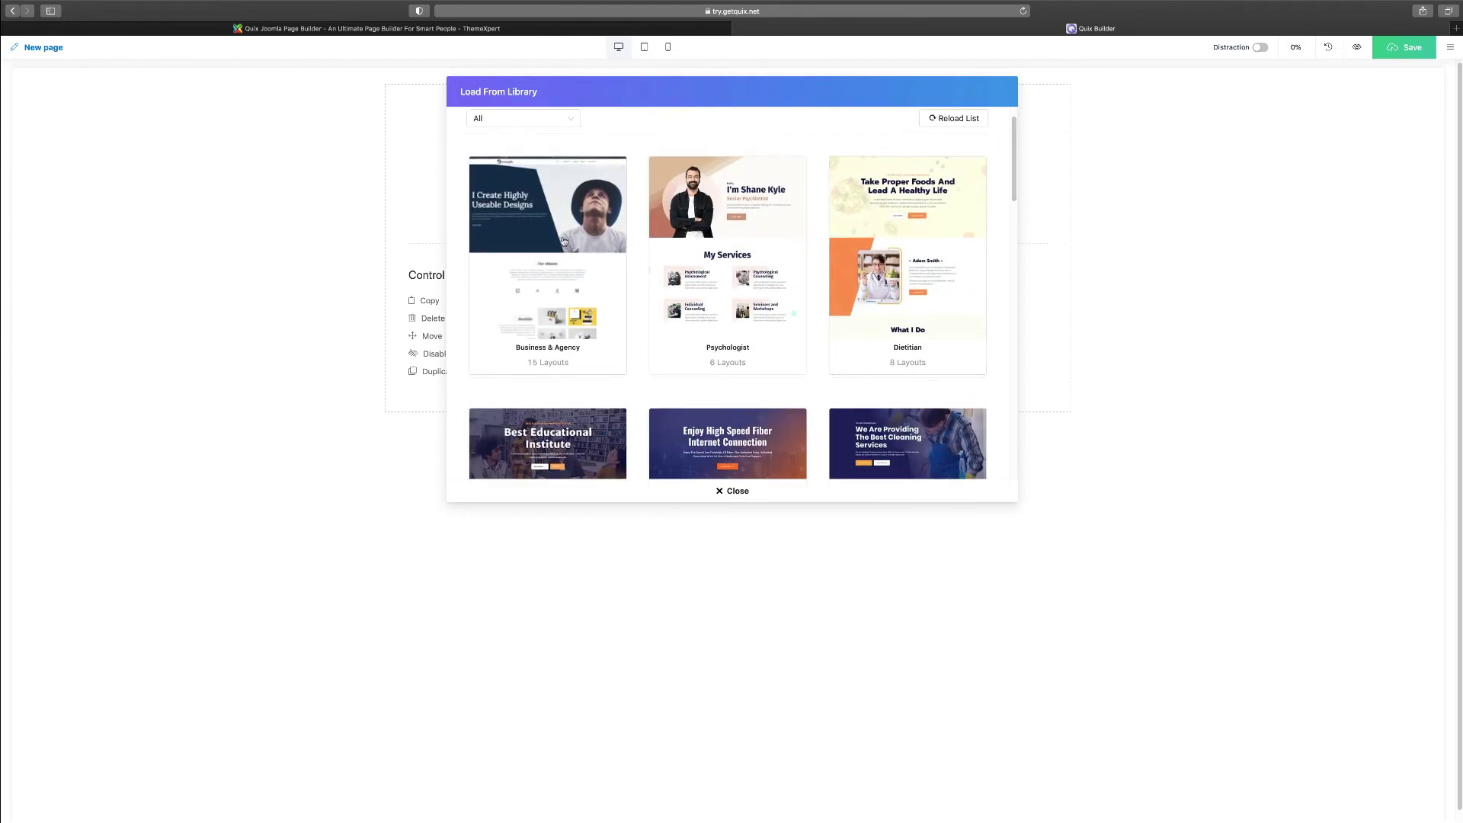
Open the Business & Agency bundle and preview the full Recruitment Agency - Homepage layout.
{"action": "left_click", "coordinate": [525, 234]}
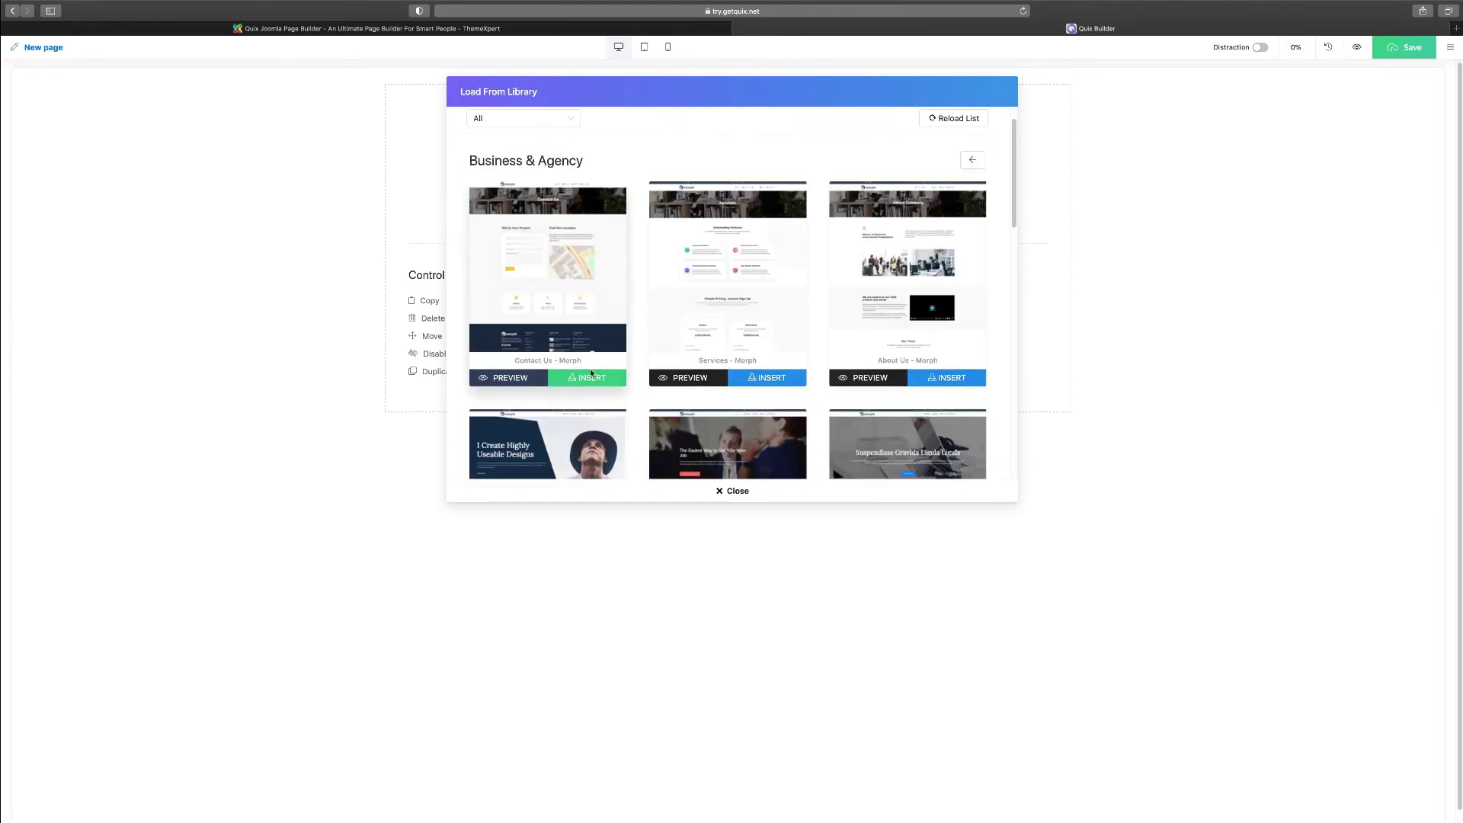
{"action": "scroll", "coordinate": [722, 311], "scroll_direction": "down", "scroll_amount": 3}
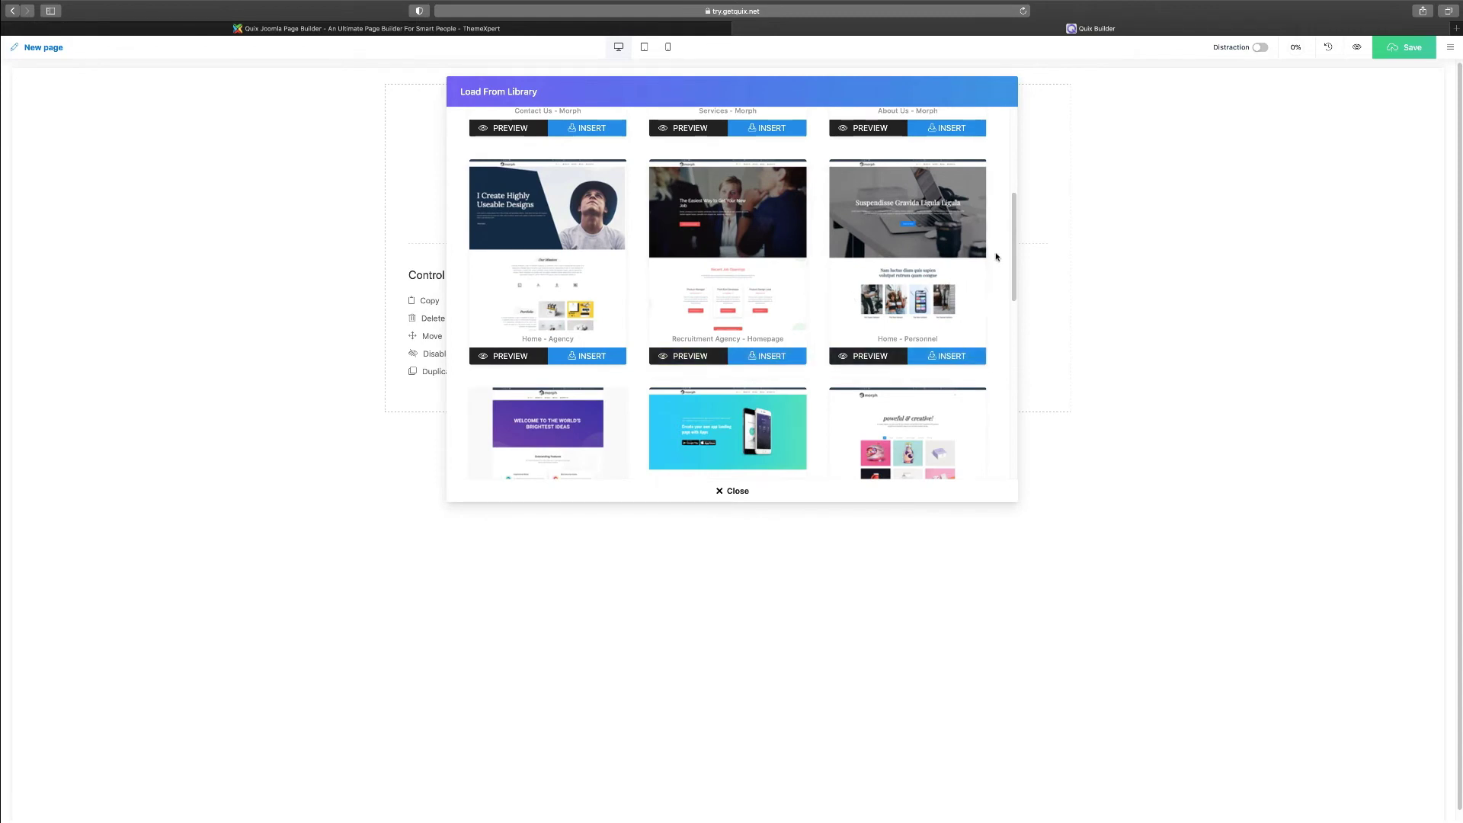
{"action": "mouse_move", "coordinate": [1015, 247]}
{"action": "left_mouse_down"}
{"action": "mouse_move", "coordinate": [1012, 268]}
{"action": "mouse_move", "coordinate": [1005, 245]}
{"action": "left_mouse_up"}
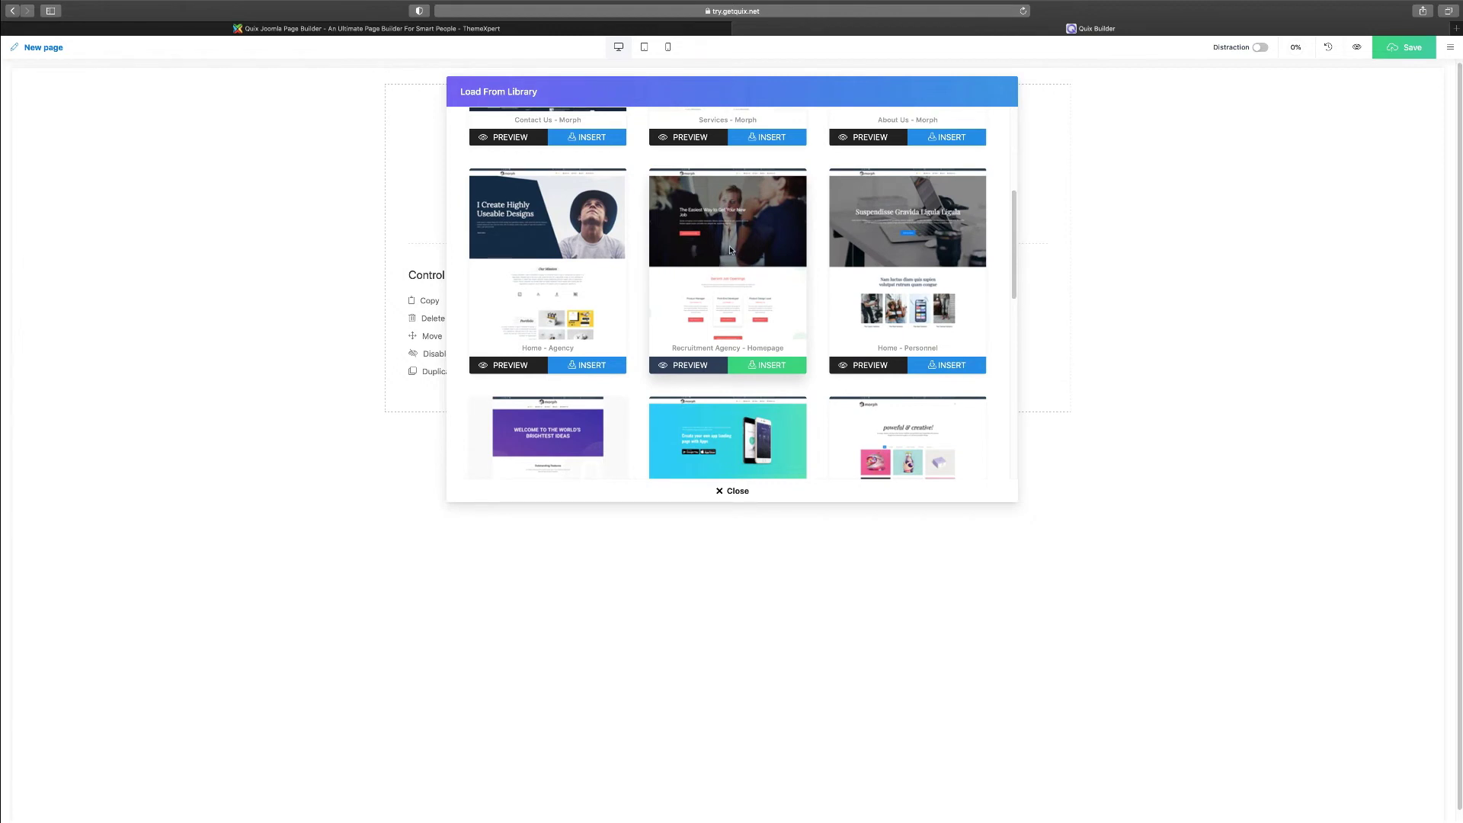
{"action": "left_click", "coordinate": [689, 366]}
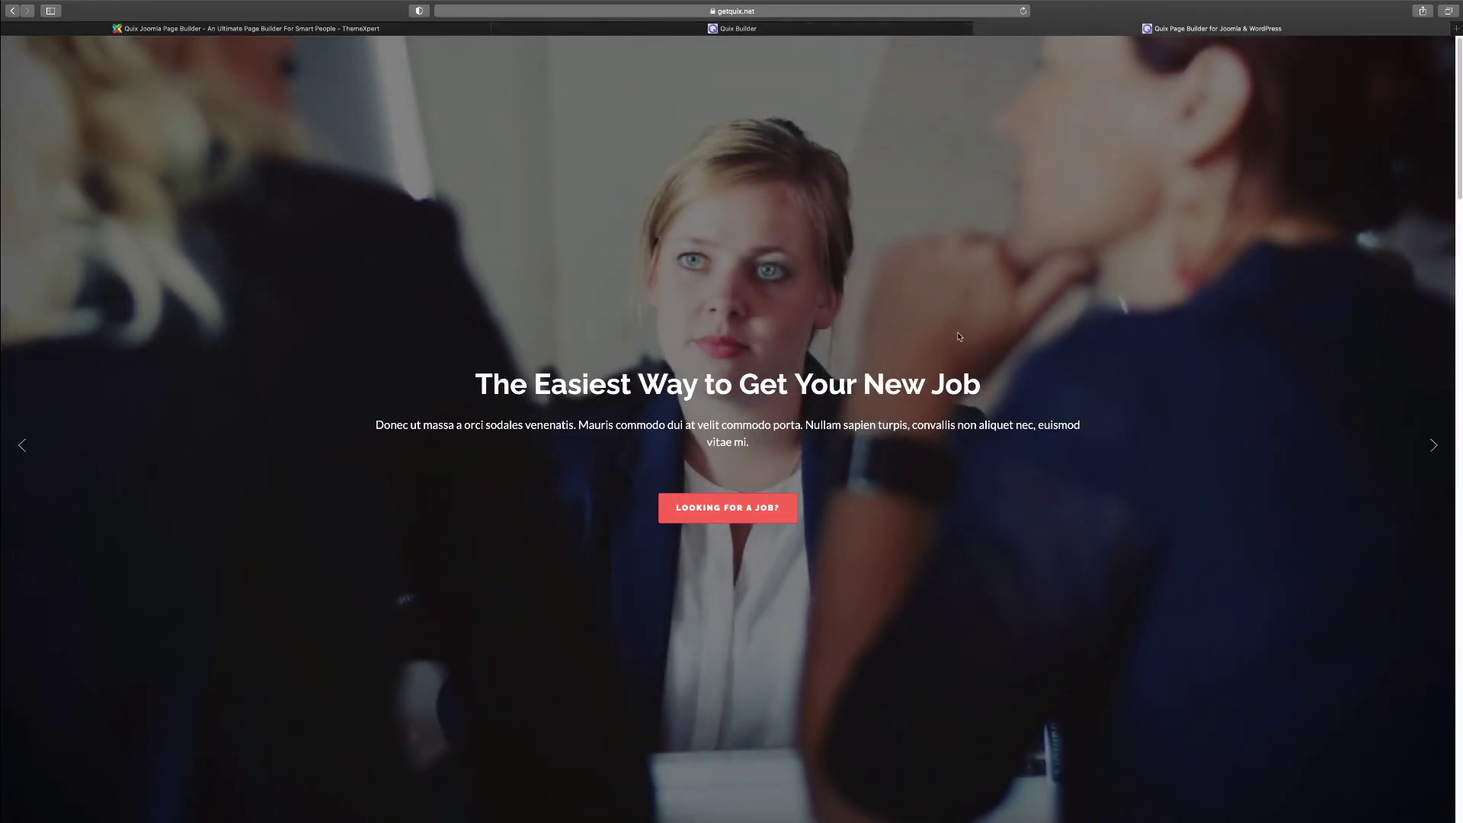
{"action": "scroll", "coordinate": [958, 332], "scroll_direction": "down", "scroll_amount": 15}
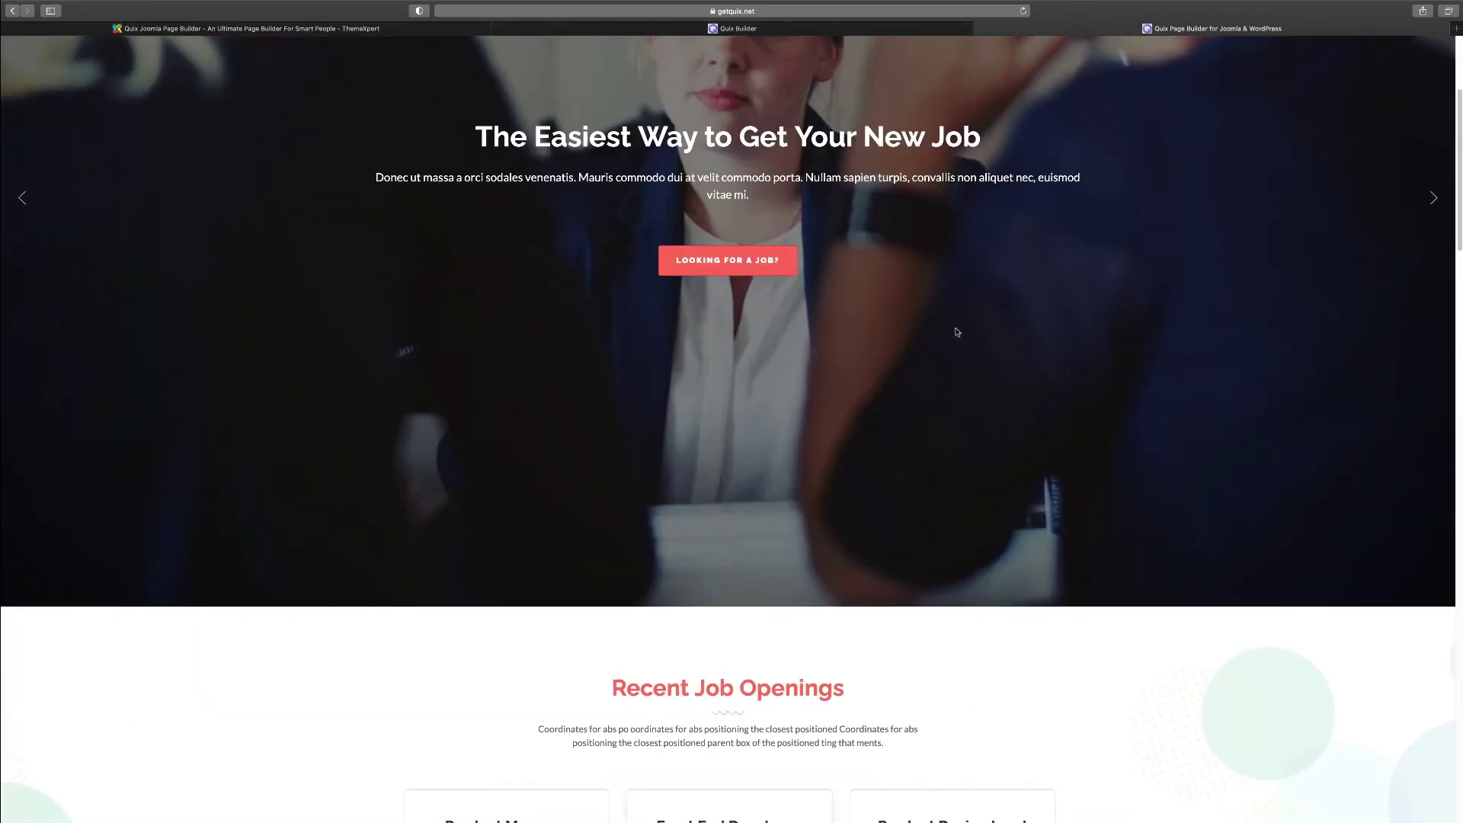
{"action": "scroll", "coordinate": [960, 332], "scroll_direction": "down", "scroll_amount": 10}
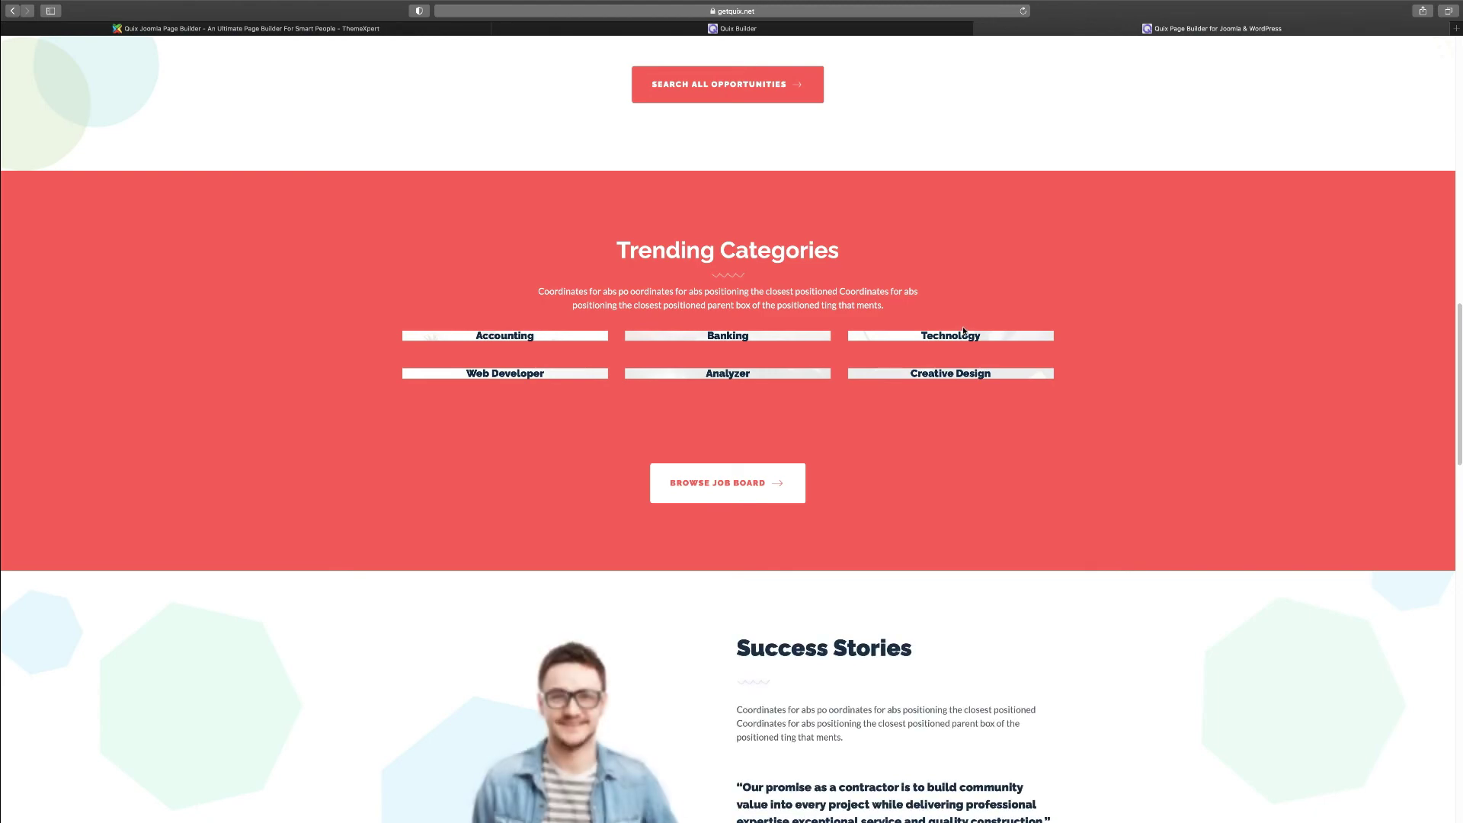
{"action": "scroll", "coordinate": [964, 327], "scroll_direction": "down", "scroll_amount": 10}
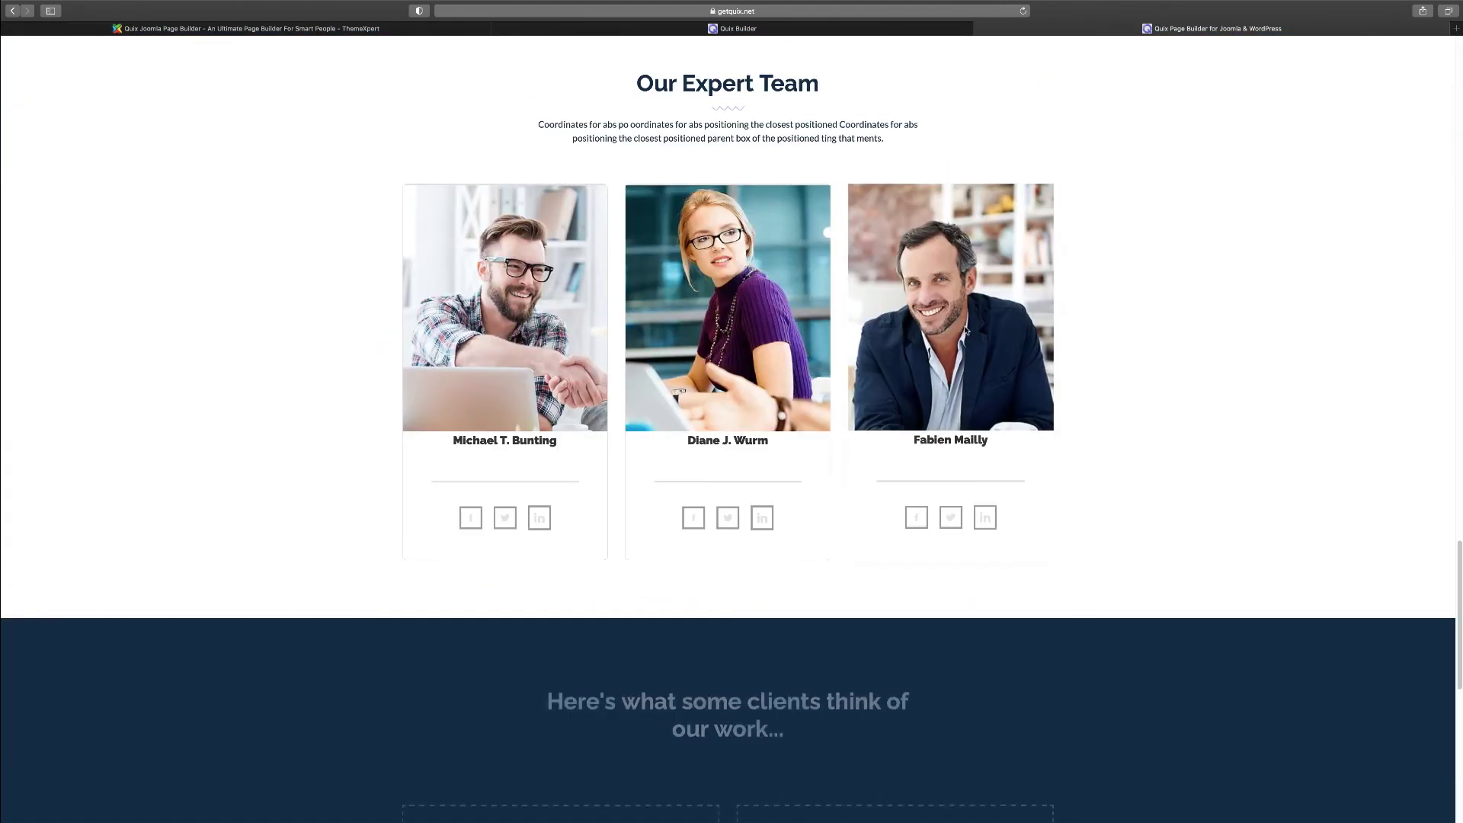
{"action": "scroll", "coordinate": [968, 329], "scroll_direction": "up", "scroll_amount": 20}
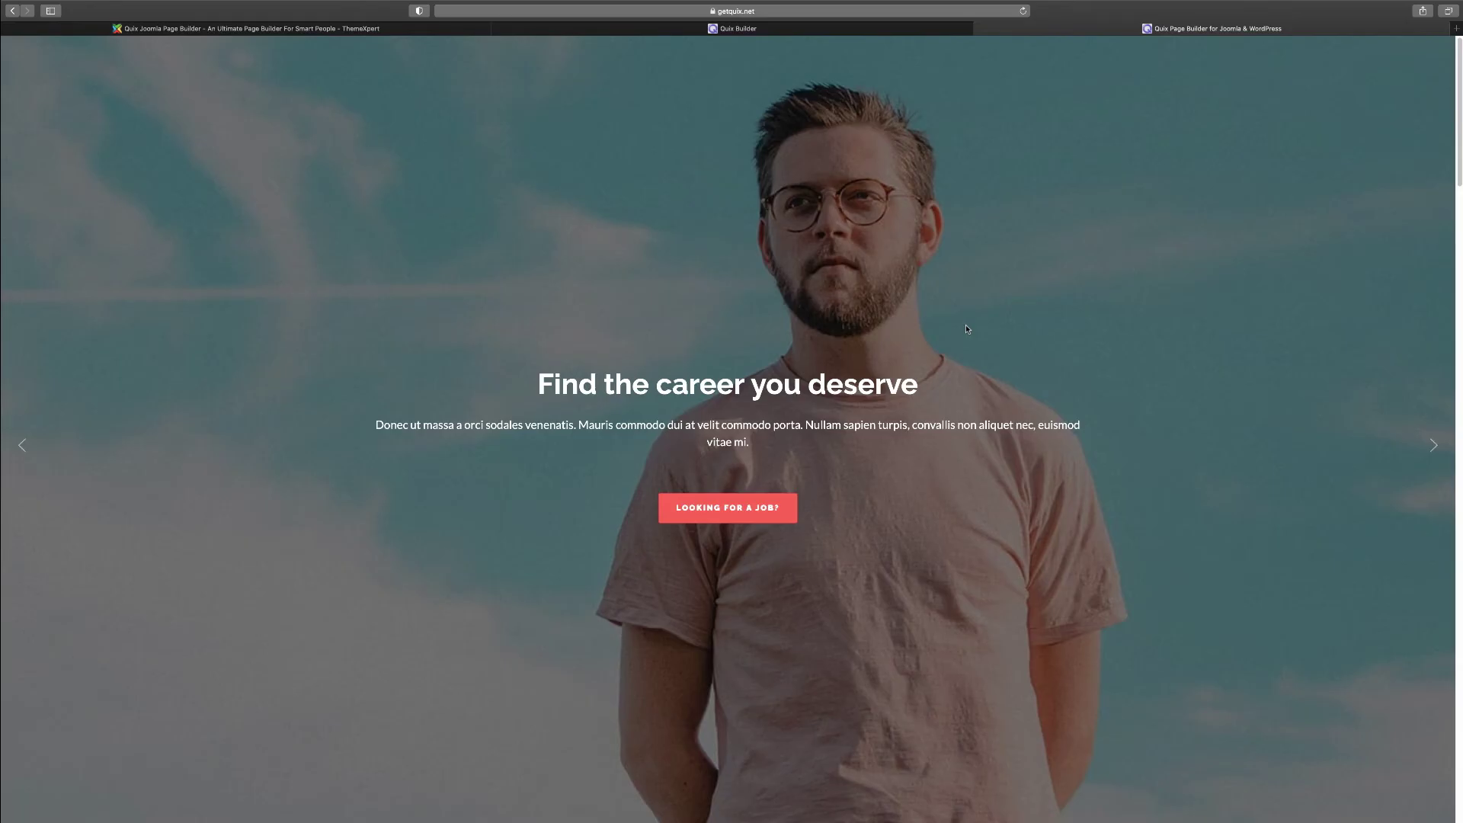
Return to the builder and insert the Recruitment Agency - Homepage layout into the empty page.
{"action": "left_click", "coordinate": [781, 33]}
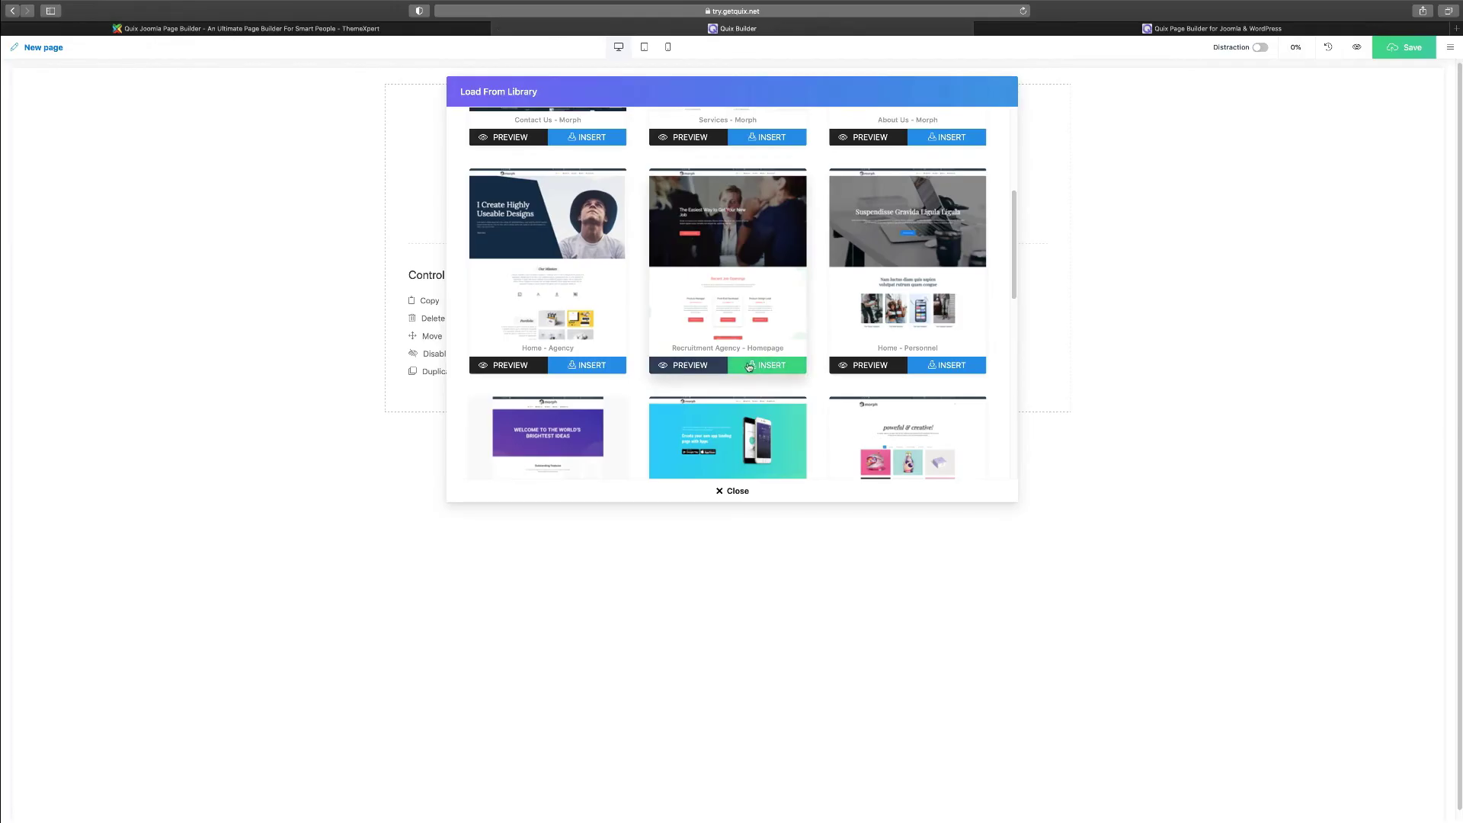
{"action": "left_click", "coordinate": [775, 370]}
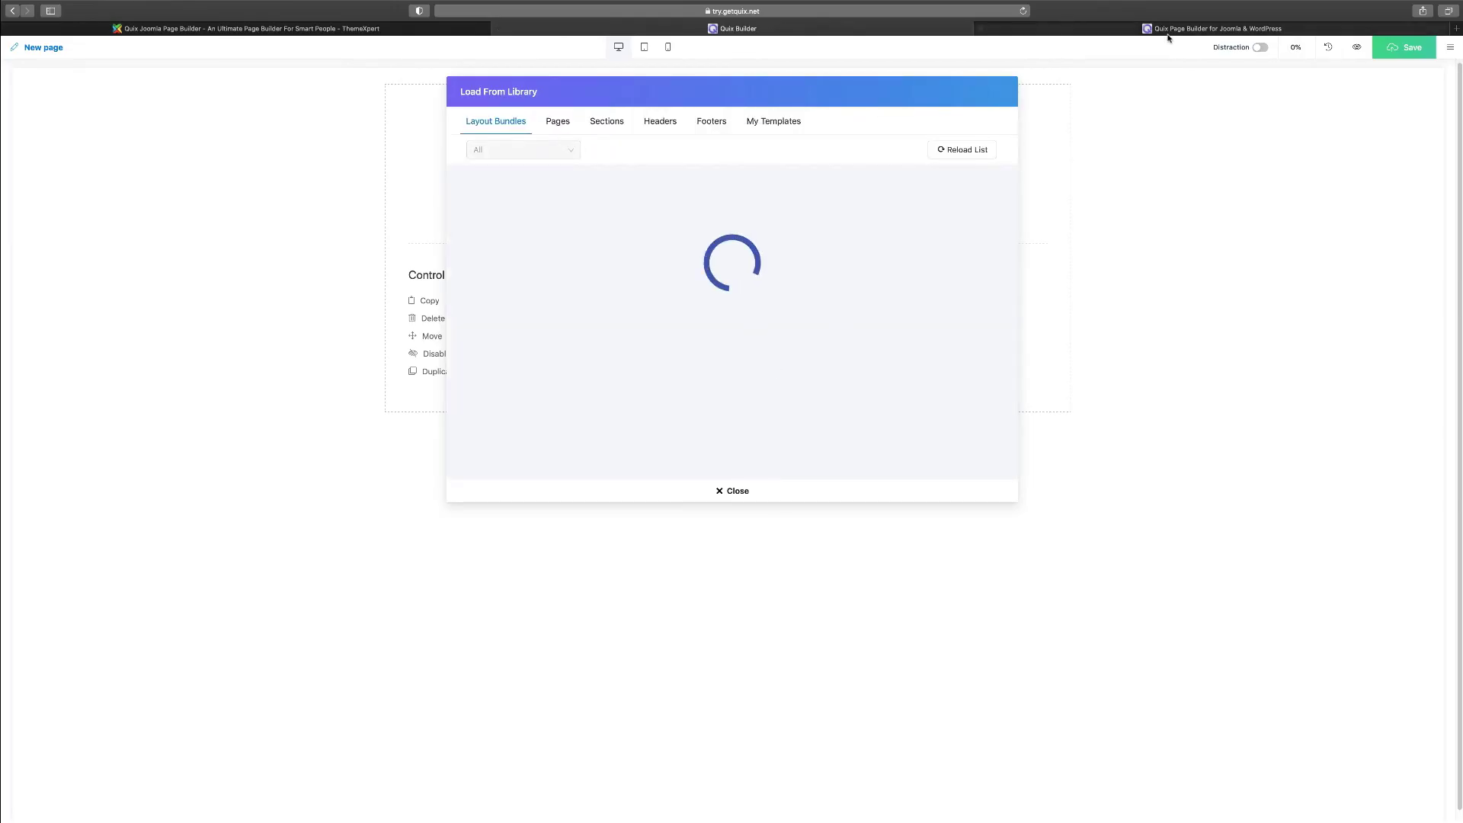
Review the live preview of the recruitment layout again and compare it with the inserted sections in the builder.
{"action": "left_click", "coordinate": [1174, 30]}
{"action": "scroll", "coordinate": [948, 456], "scroll_direction": "down", "scroll_amount": 10}
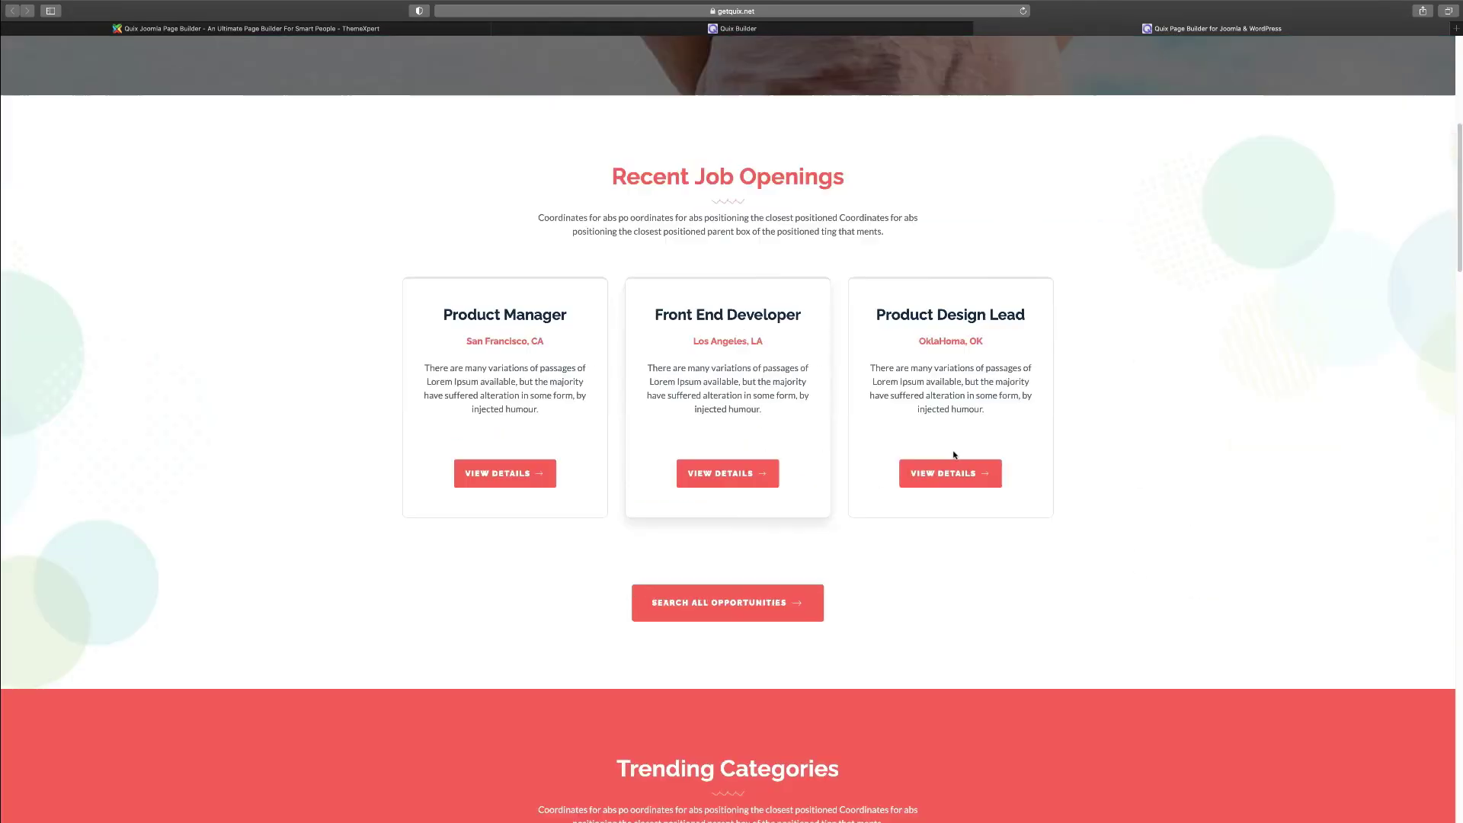
{"action": "scroll", "coordinate": [953, 455], "scroll_direction": "down", "scroll_amount": 2}
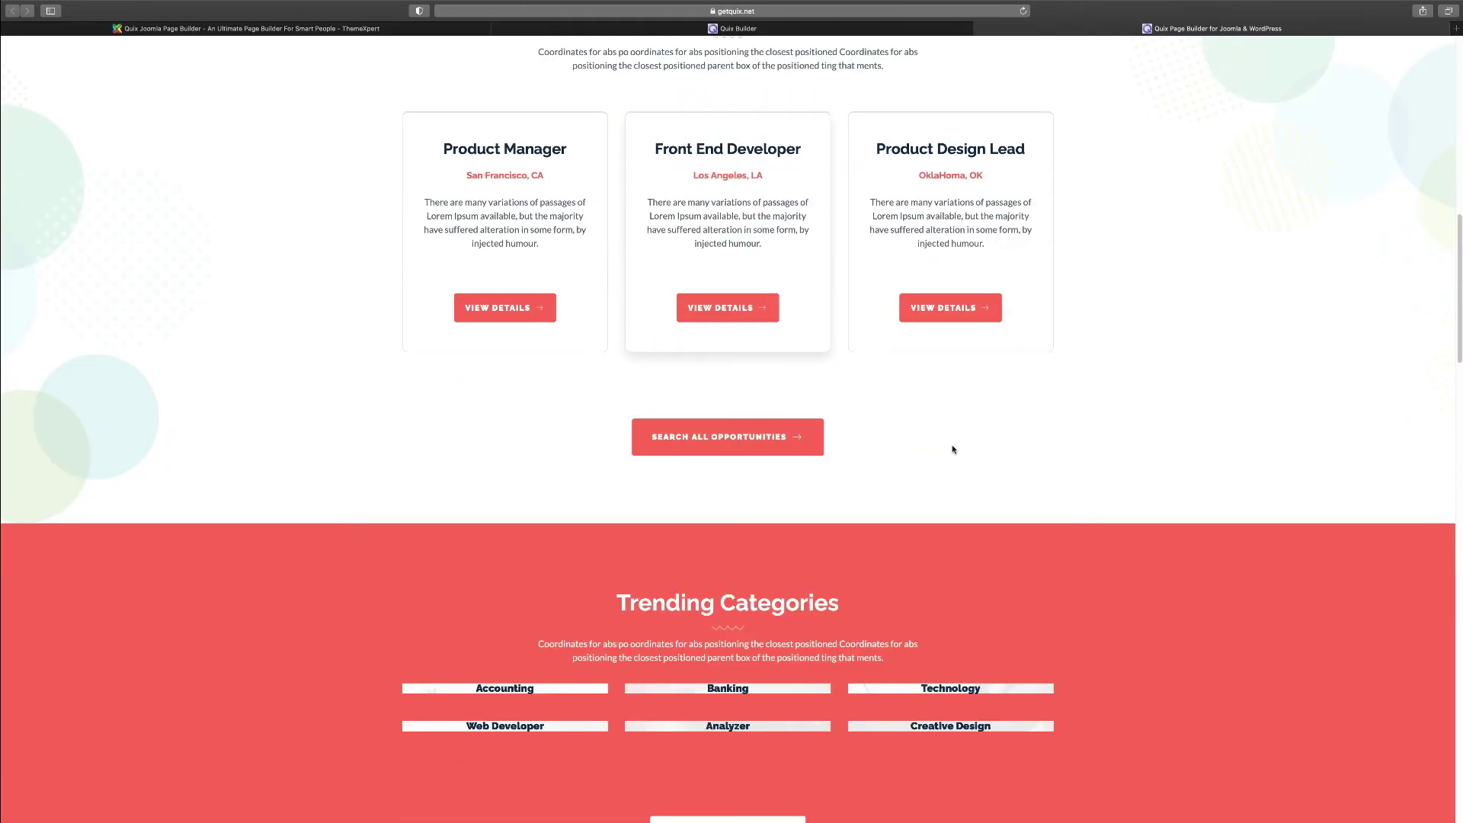
{"action": "scroll", "coordinate": [953, 448], "scroll_direction": "down", "scroll_amount": 2}
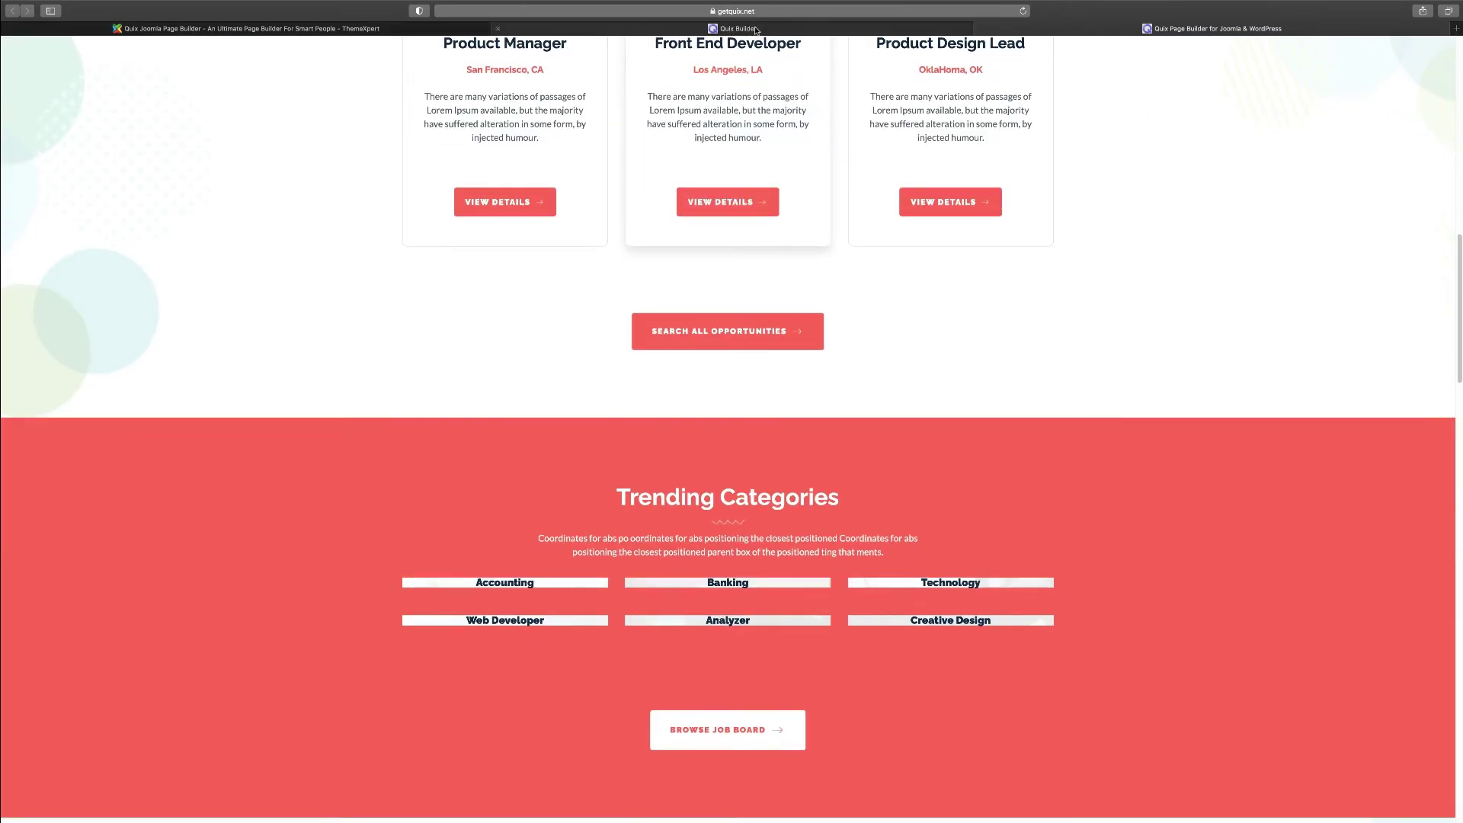
{"action": "left_click", "coordinate": [756, 29]}
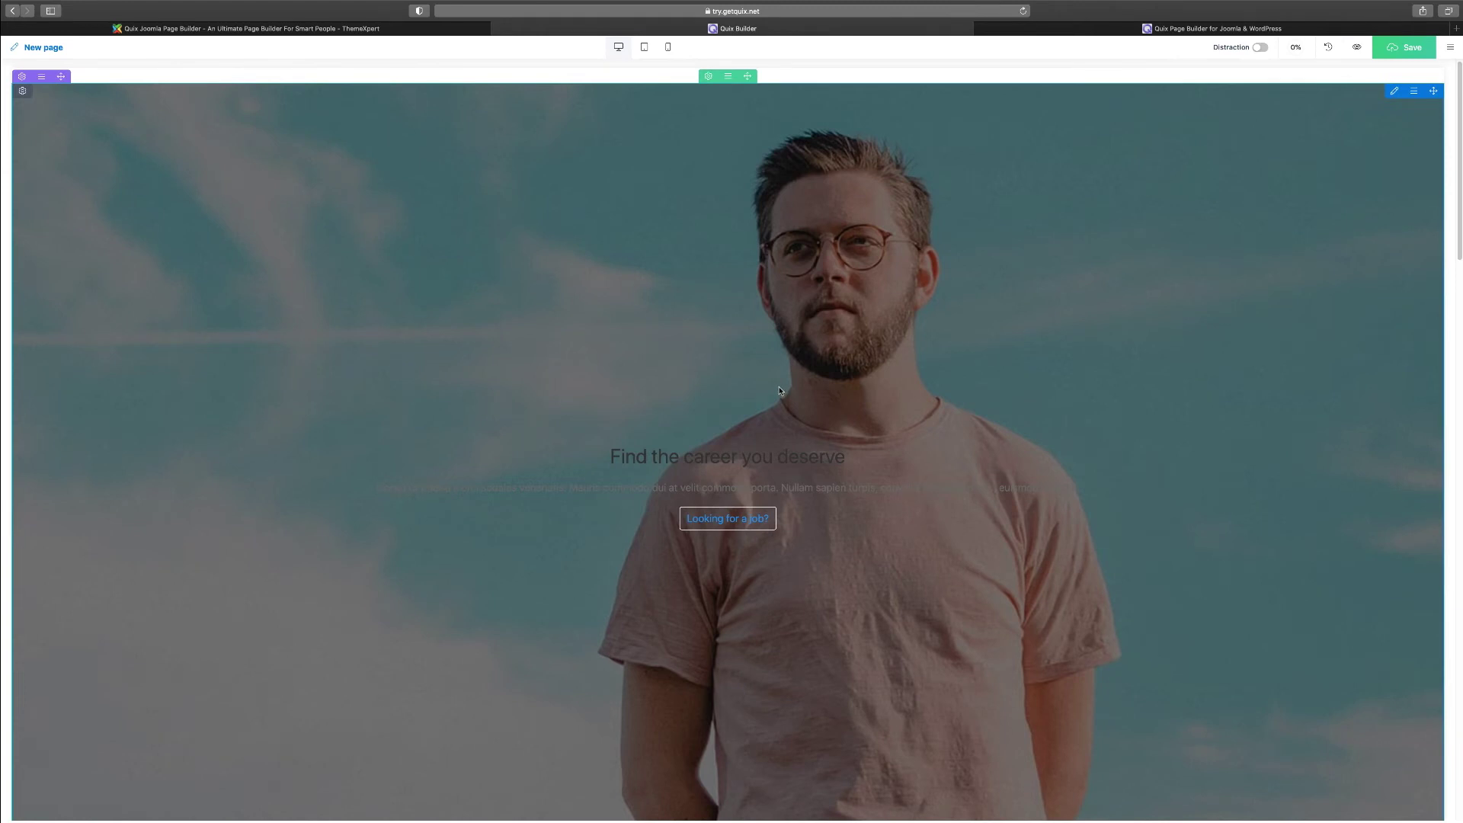
{"action": "scroll", "coordinate": [779, 390], "scroll_direction": "down", "scroll_amount": 15}
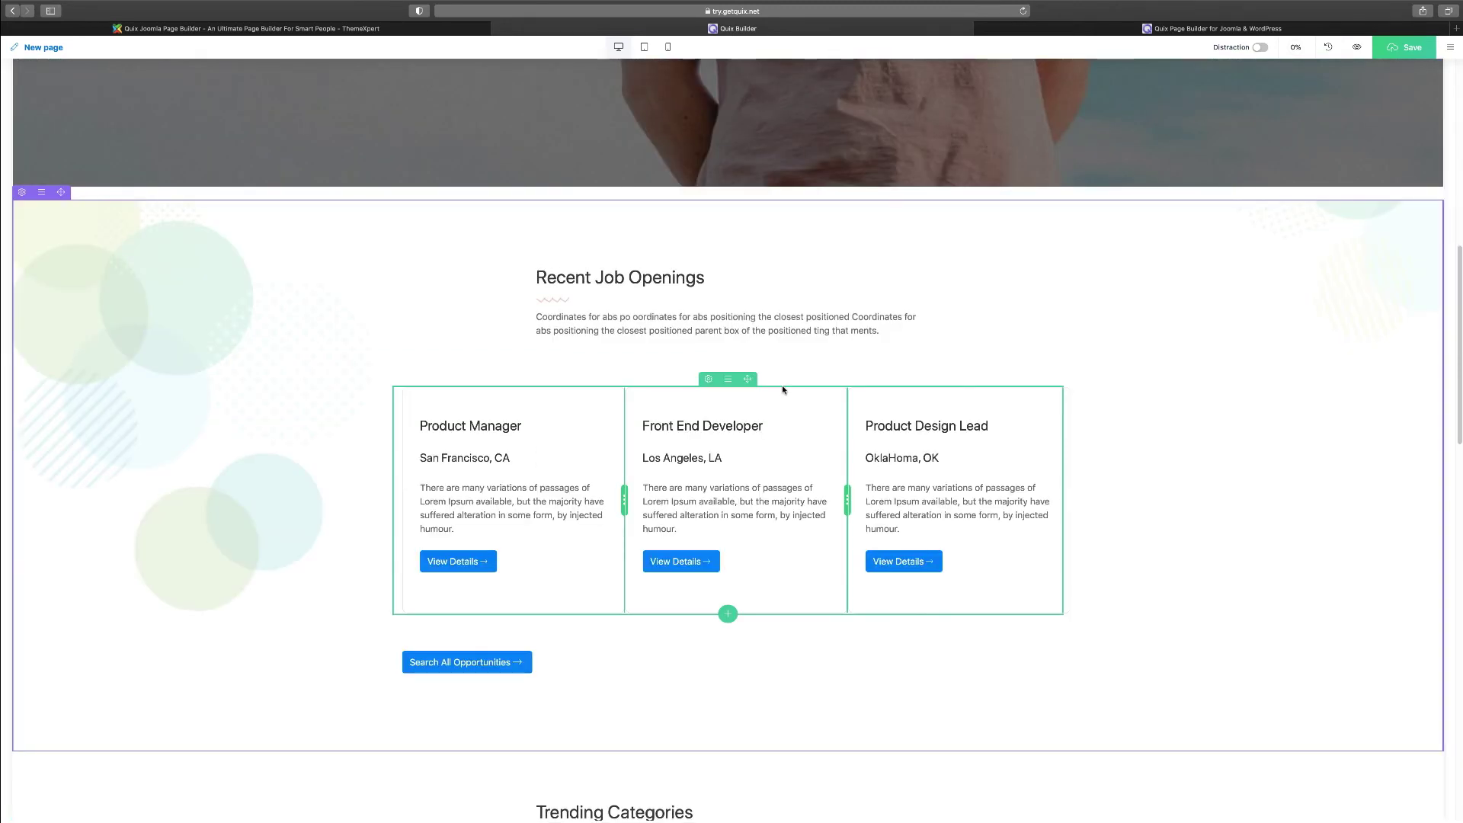
{"action": "scroll", "coordinate": [782, 389], "scroll_direction": "down", "scroll_amount": 8}
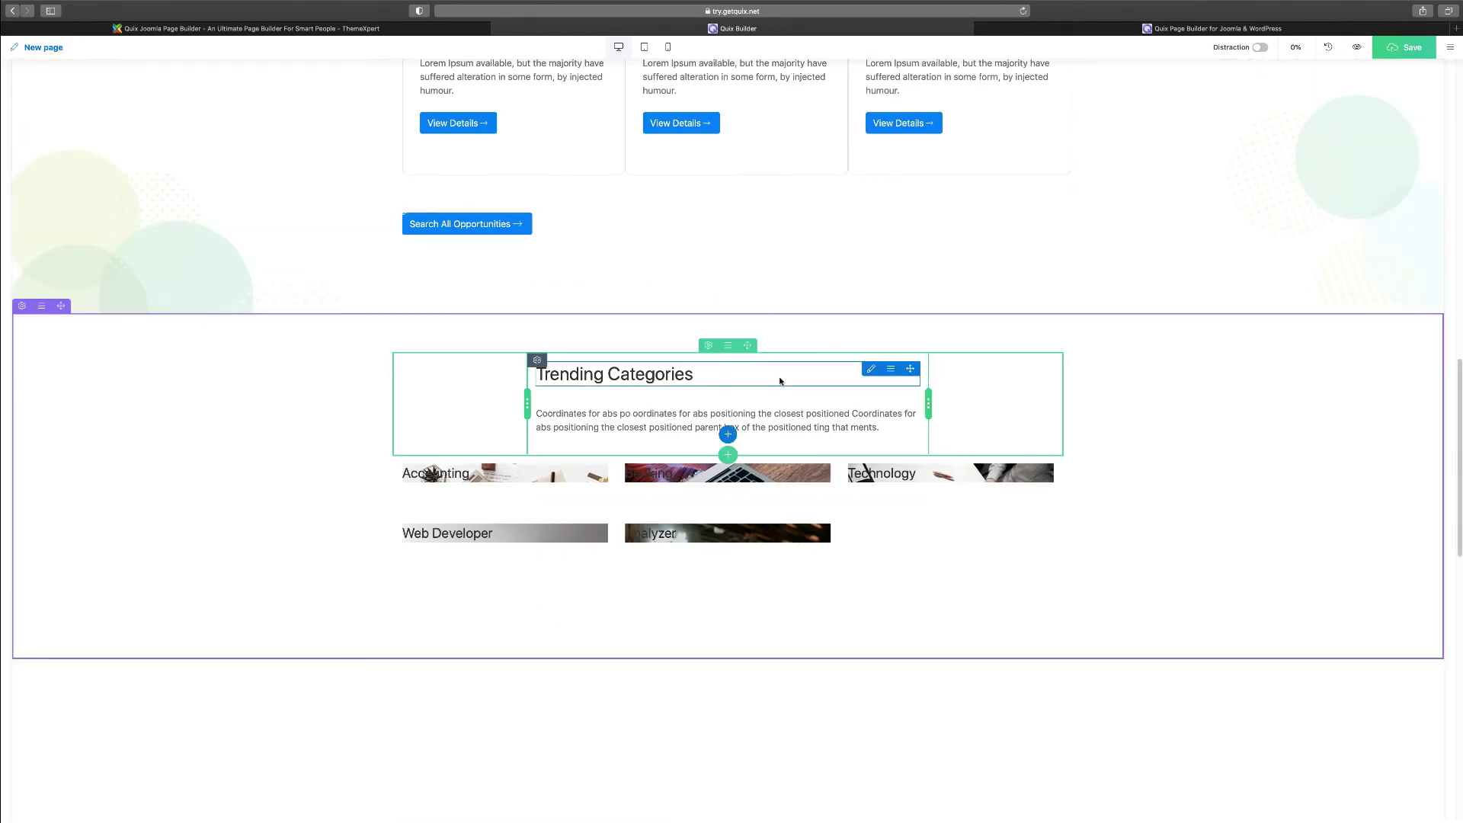
{"action": "scroll", "coordinate": [779, 377], "scroll_direction": "up", "scroll_amount": 20}
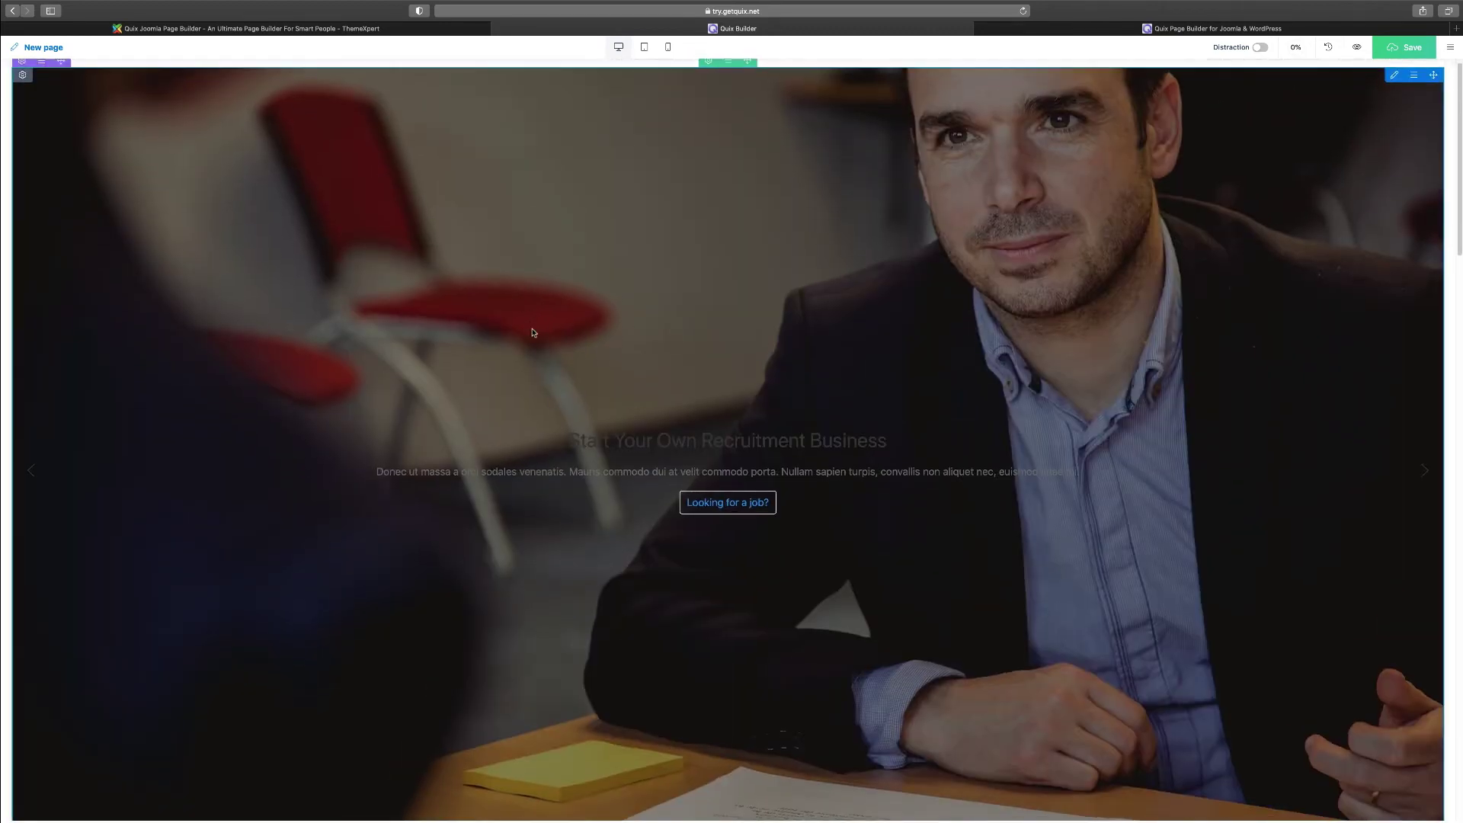
{"action": "scroll", "coordinate": [536, 331], "scroll_direction": "down", "scroll_amount": 2}
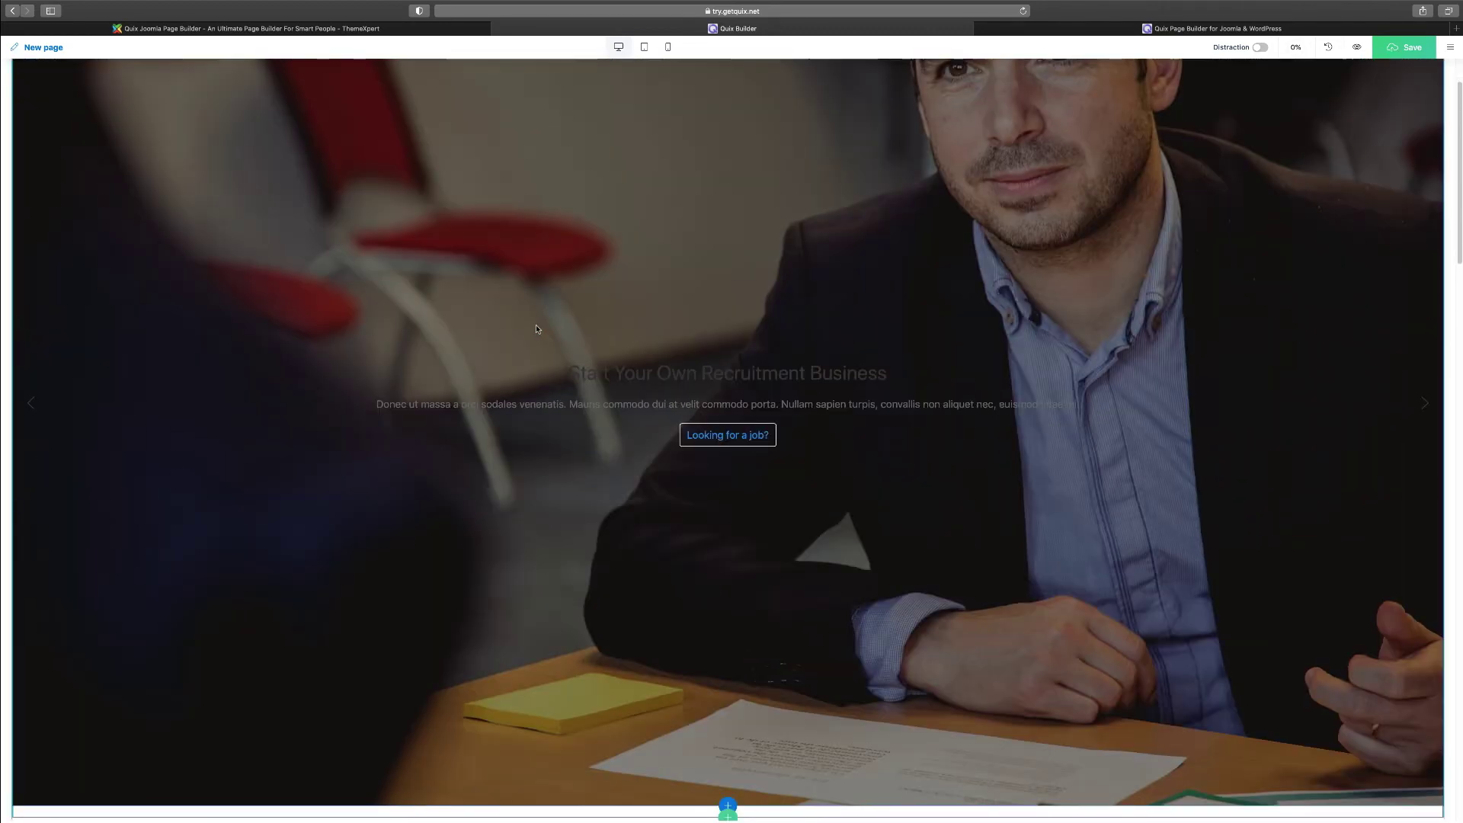
{"action": "scroll", "coordinate": [537, 329], "scroll_direction": "up", "scroll_amount": 2}
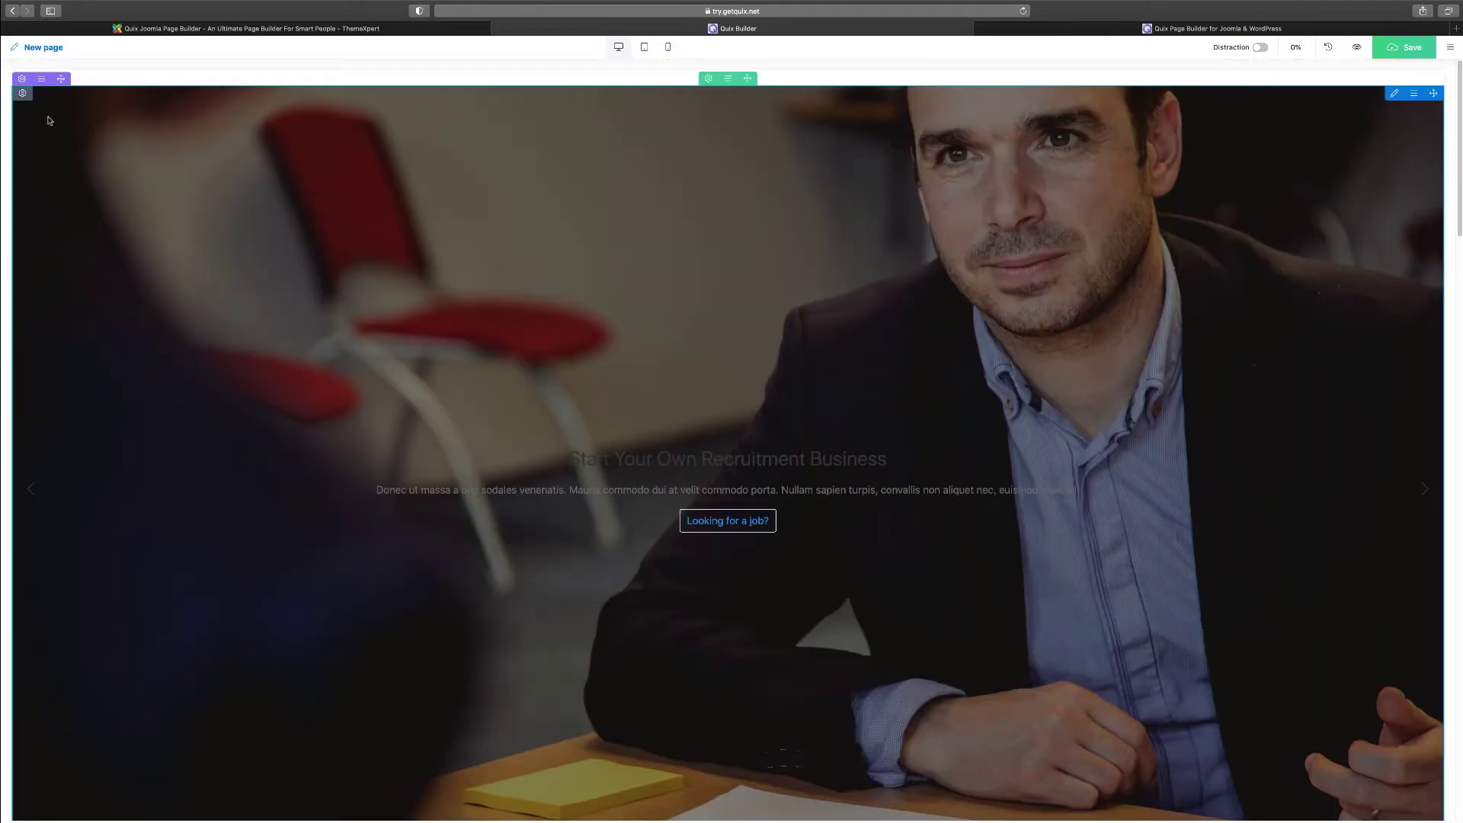
Delete the hero slider section at the top of the page and the Success Stories section.
{"action": "left_click", "coordinate": [42, 81]}
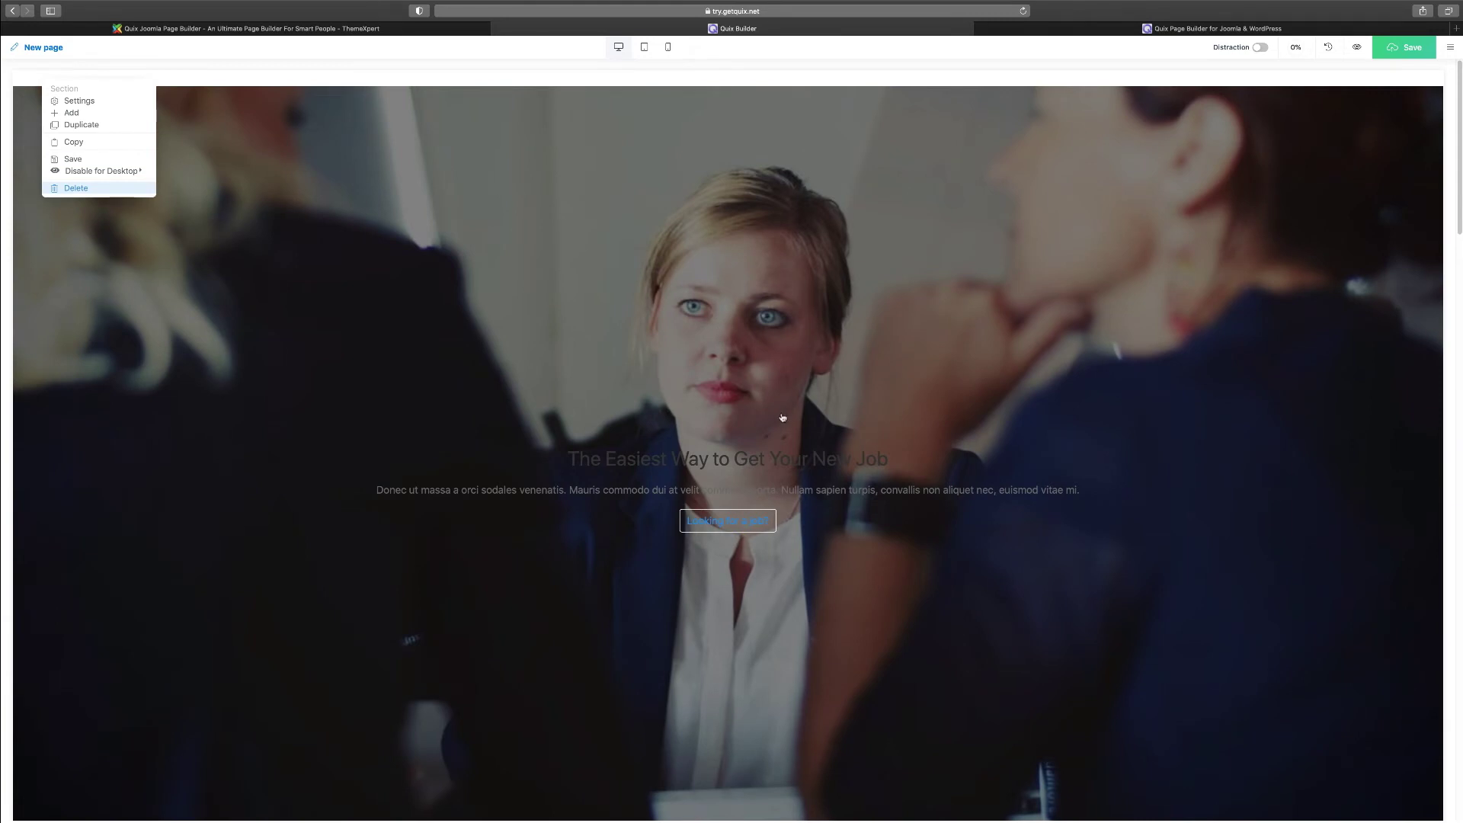
{"action": "scroll", "coordinate": [759, 435], "scroll_direction": "down", "scroll_amount": 10}
{"action": "scroll", "coordinate": [831, 450], "scroll_direction": "down", "scroll_amount": 10}
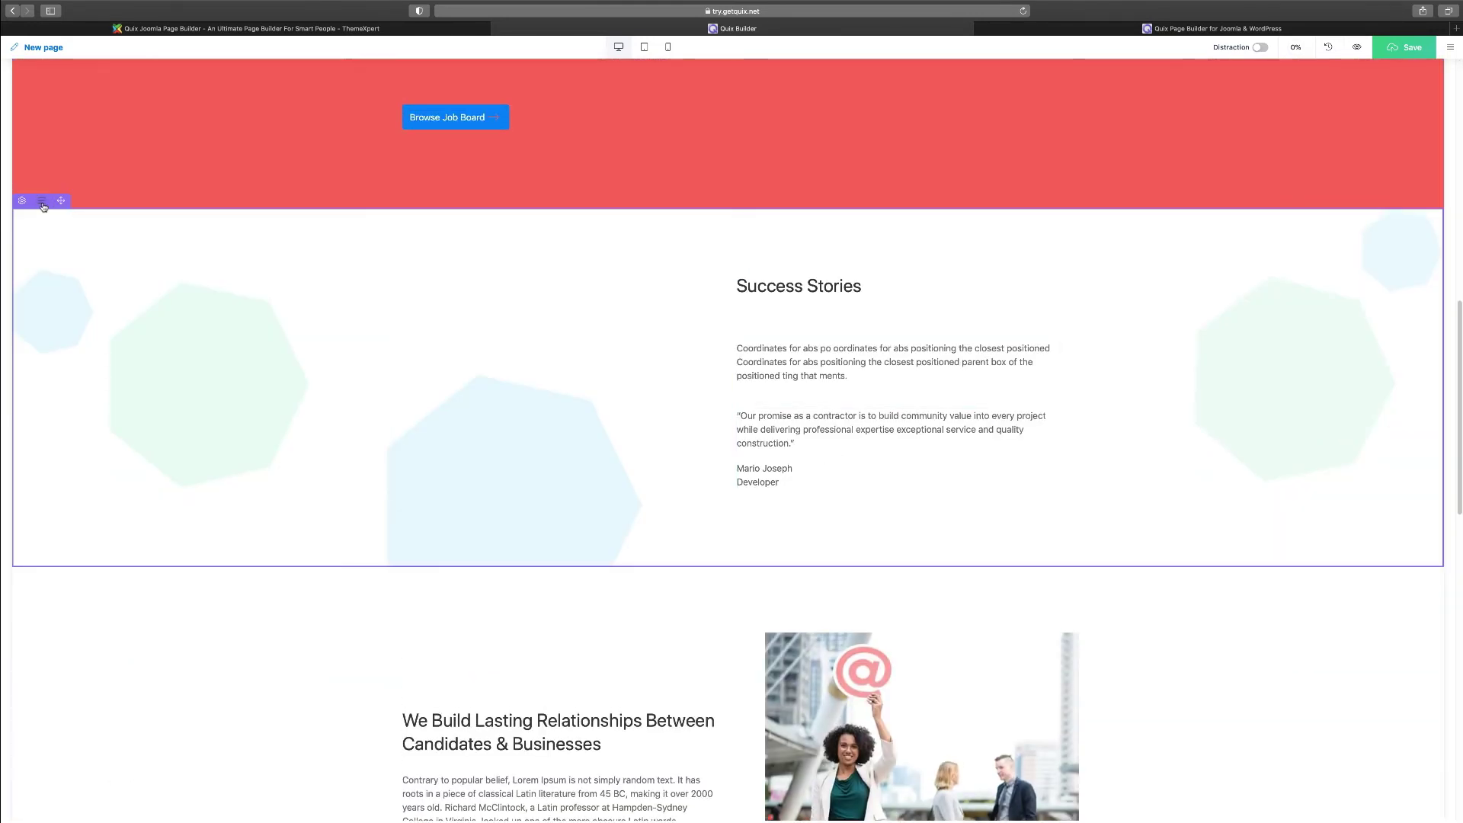
{"action": "left_click", "coordinate": [42, 204]}
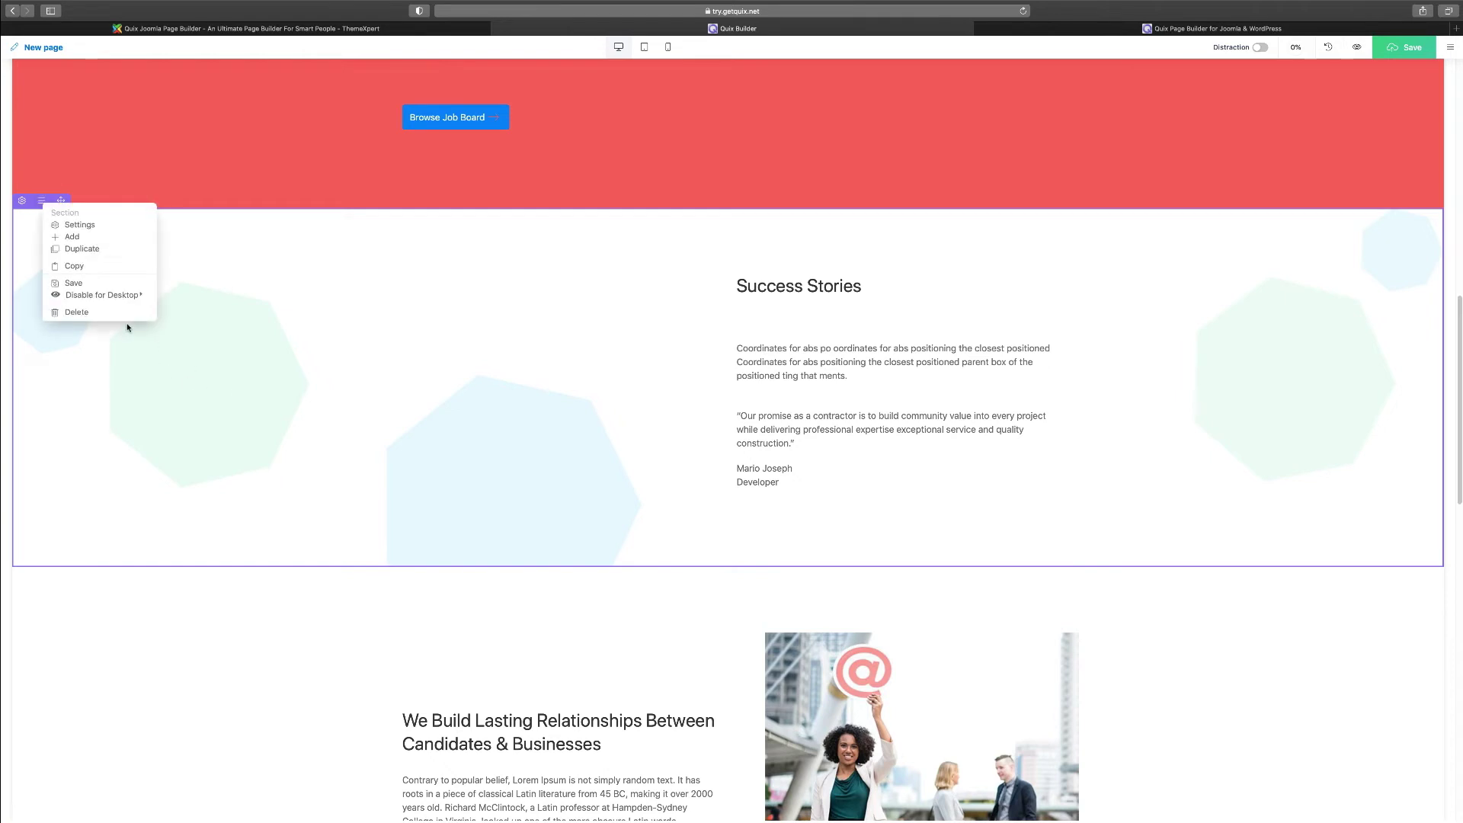
{"action": "left_click", "coordinate": [118, 317]}
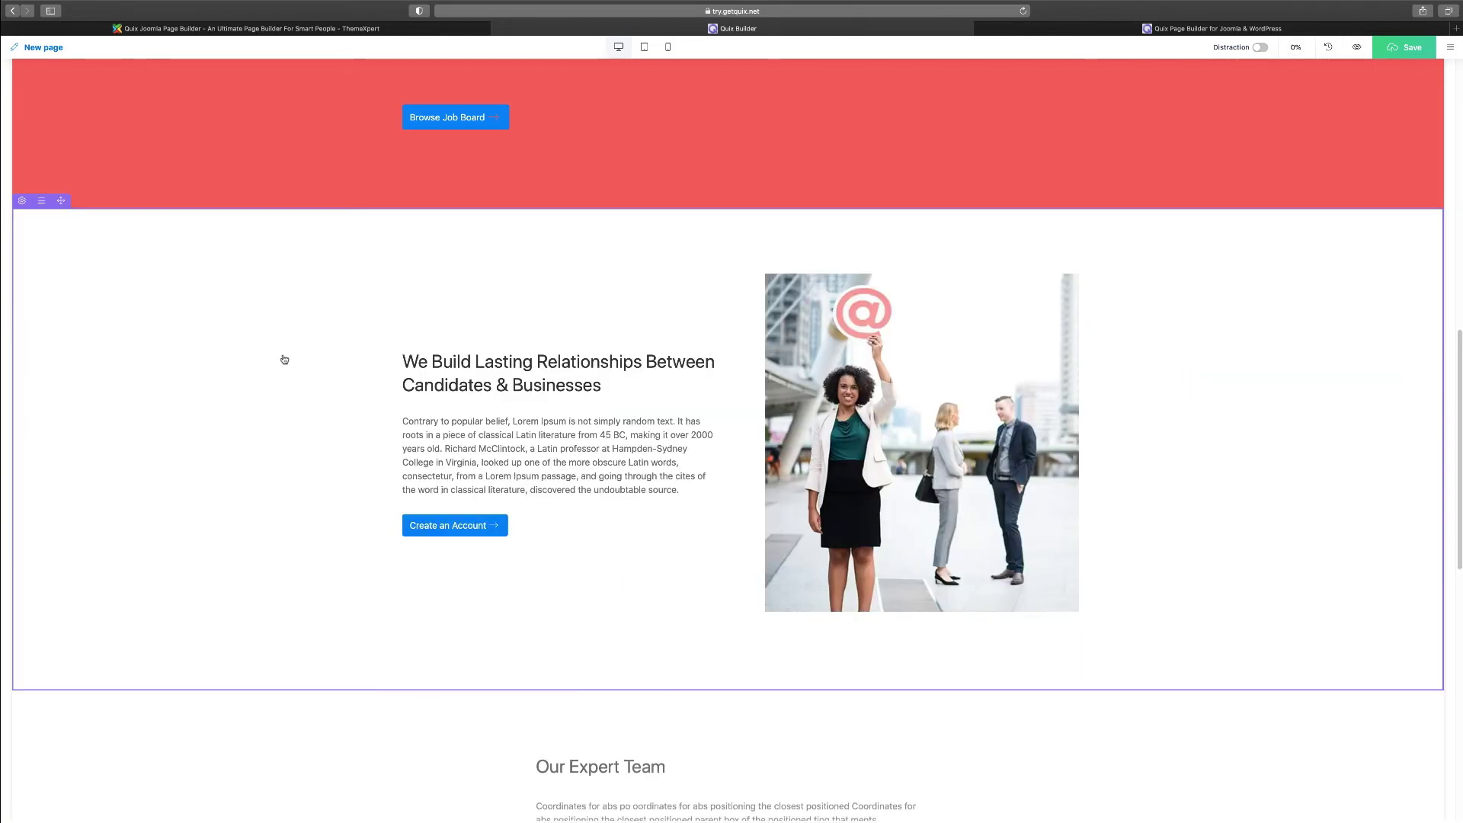
Delete the "We Build Lasting Relationships", "Our Expert Team" and client testimonials sections beneath the red Trending Categories section.
{"action": "left_click", "coordinate": [48, 211]}
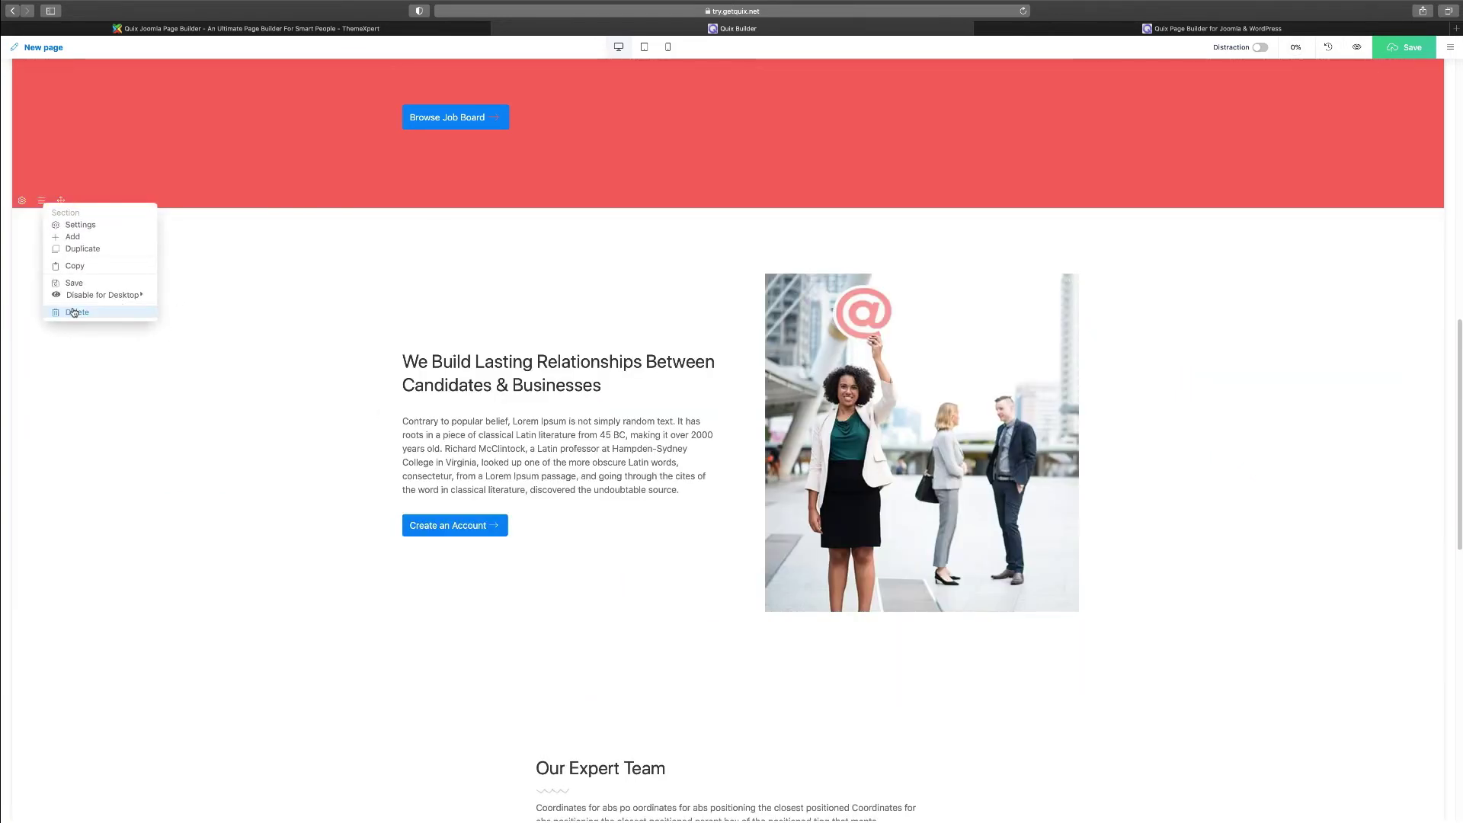
{"action": "left_click", "coordinate": [153, 311]}
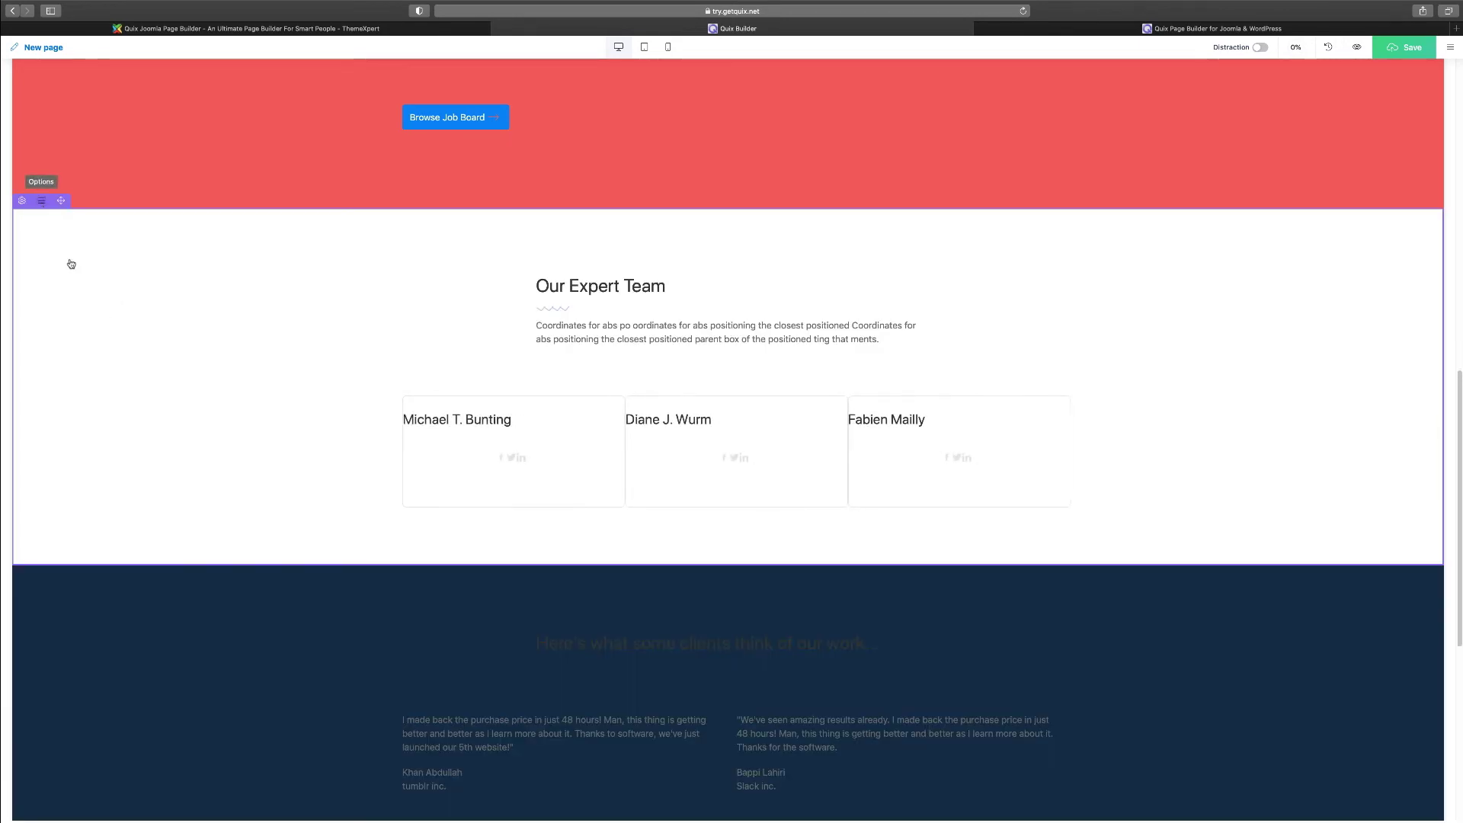
{"action": "left_click", "coordinate": [45, 207]}
{"action": "left_click", "coordinate": [120, 312]}
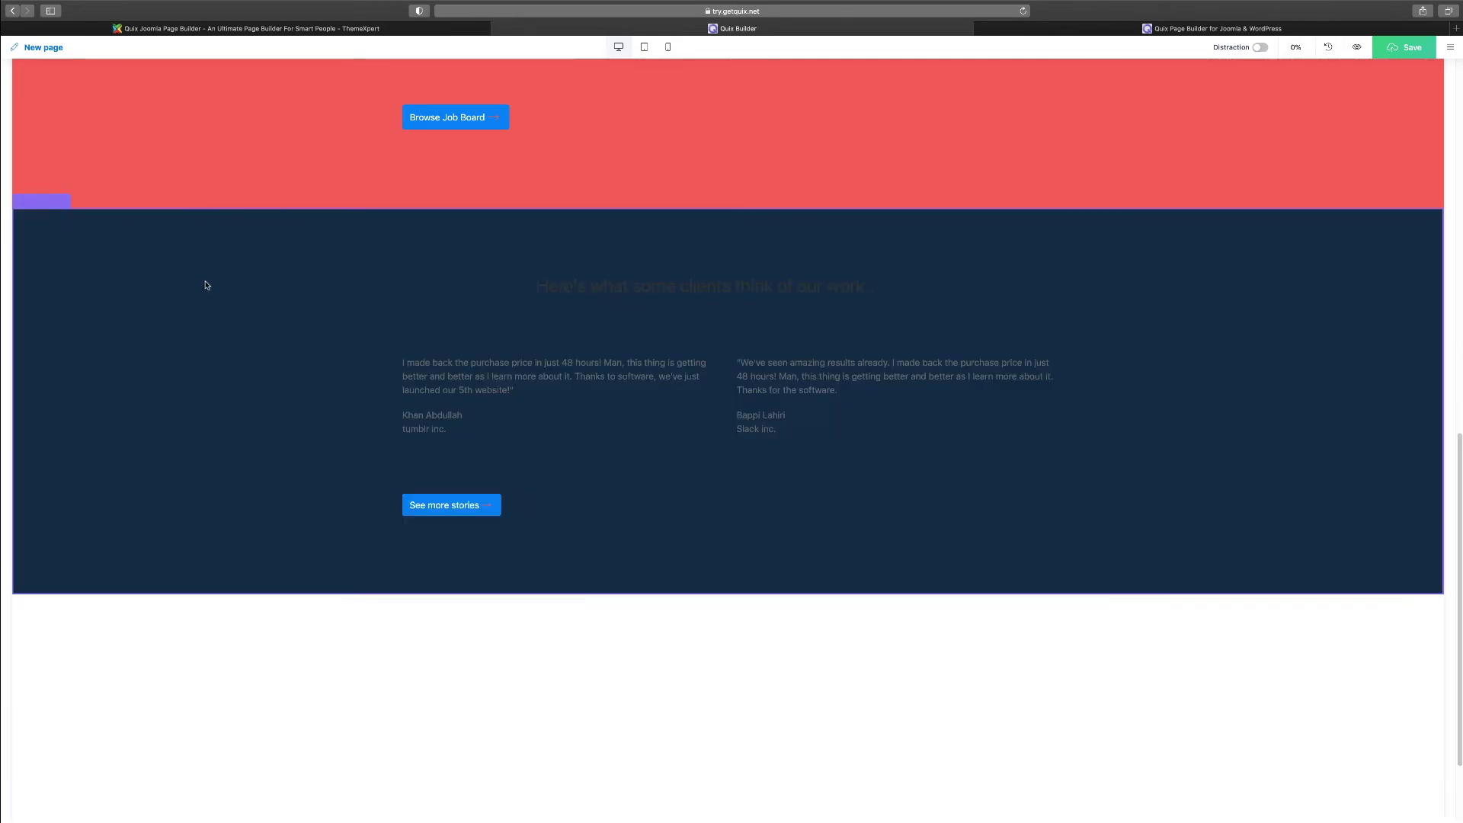
{"action": "left_click", "coordinate": [44, 202]}
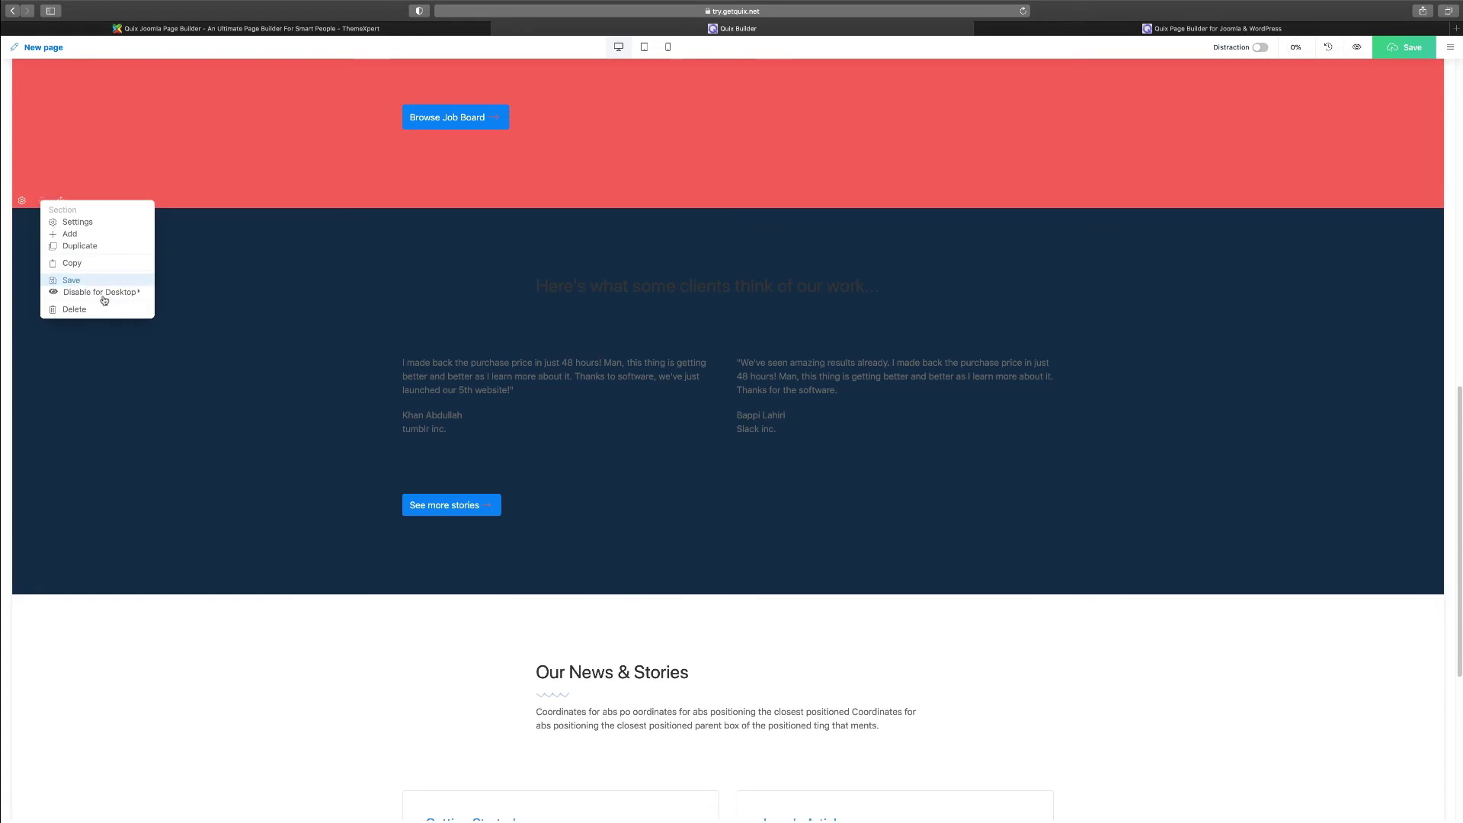
{"action": "left_click", "coordinate": [104, 312]}
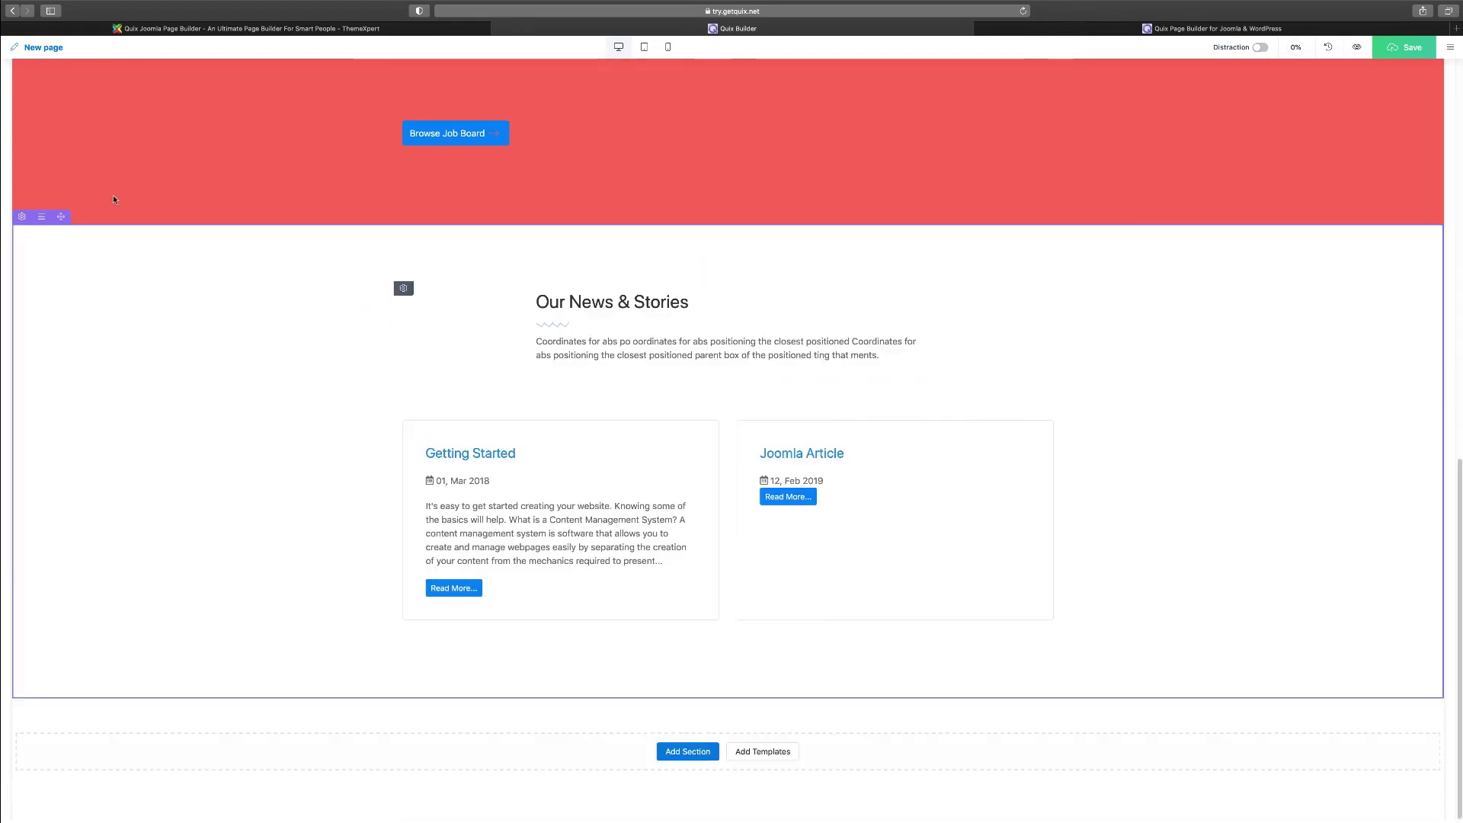
Delete the remaining Our News & Stories, Trending Categories and Recent Job Openings sections from the page.
{"action": "scroll", "coordinate": [38, 223], "scroll_direction": "up", "scroll_amount": 1}
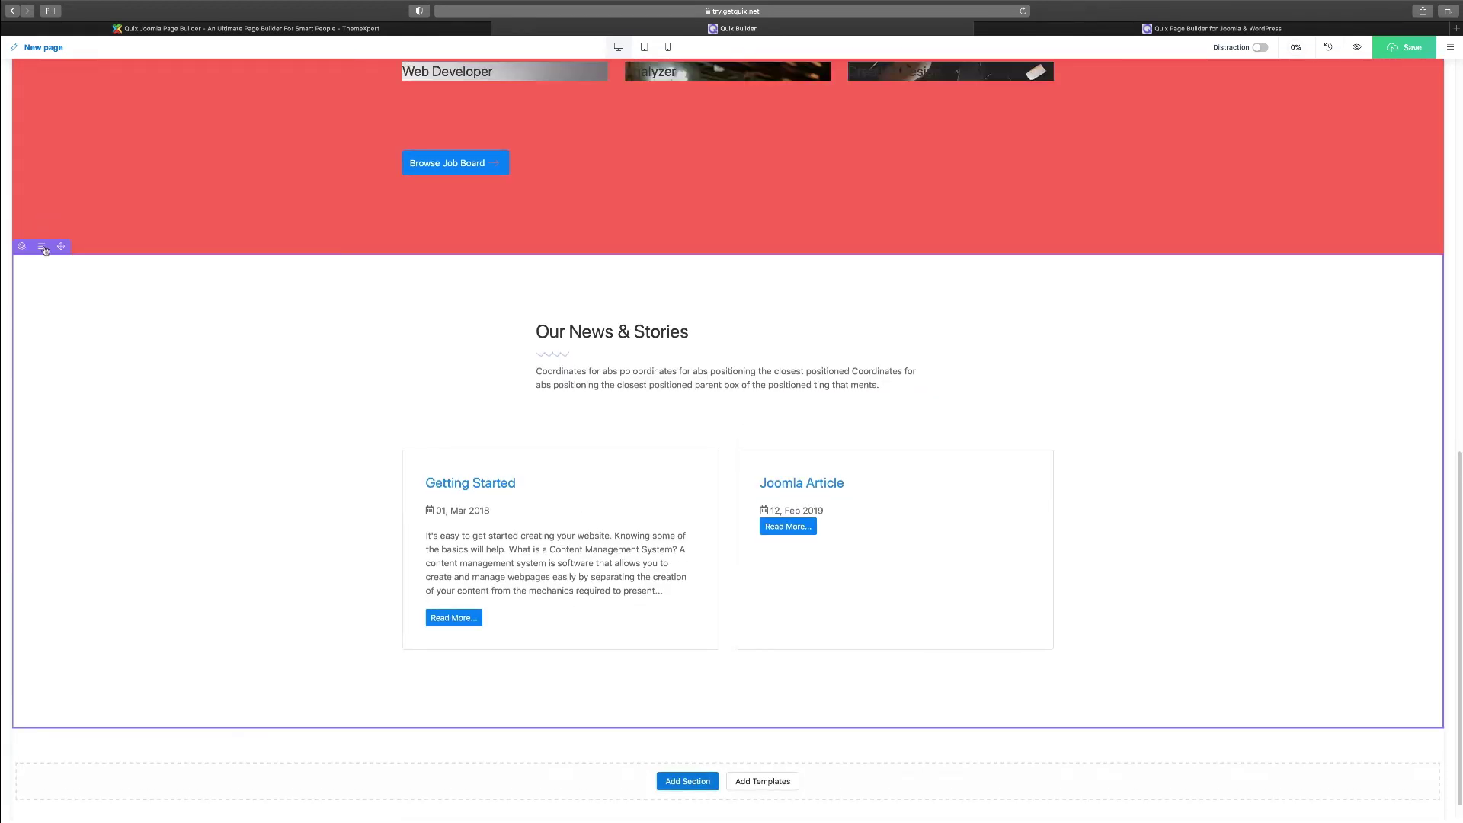
{"action": "left_click", "coordinate": [43, 246]}
{"action": "scroll", "coordinate": [88, 359], "scroll_direction": "up", "scroll_amount": 1}
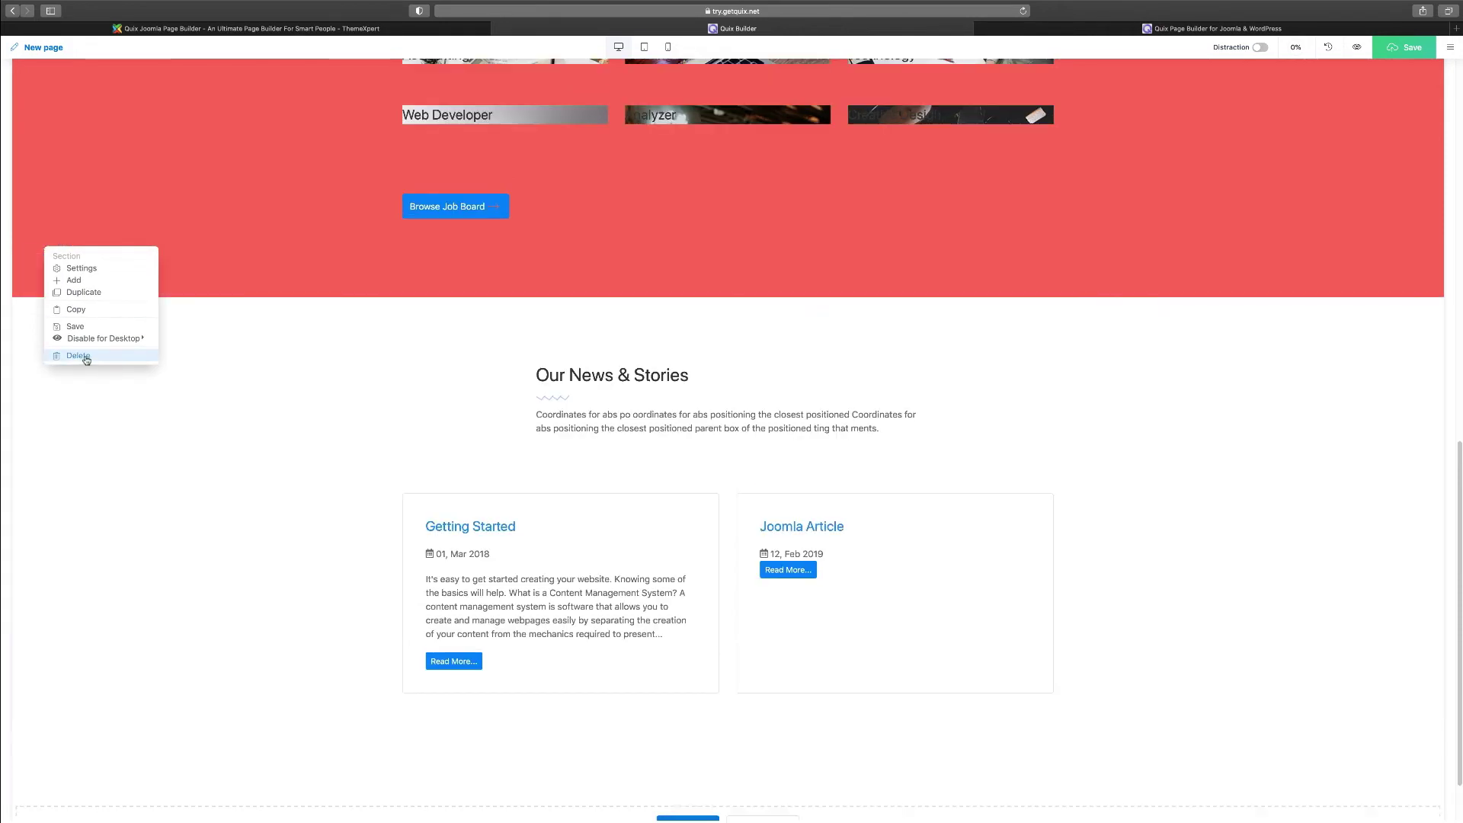
{"action": "left_click", "coordinate": [88, 356]}
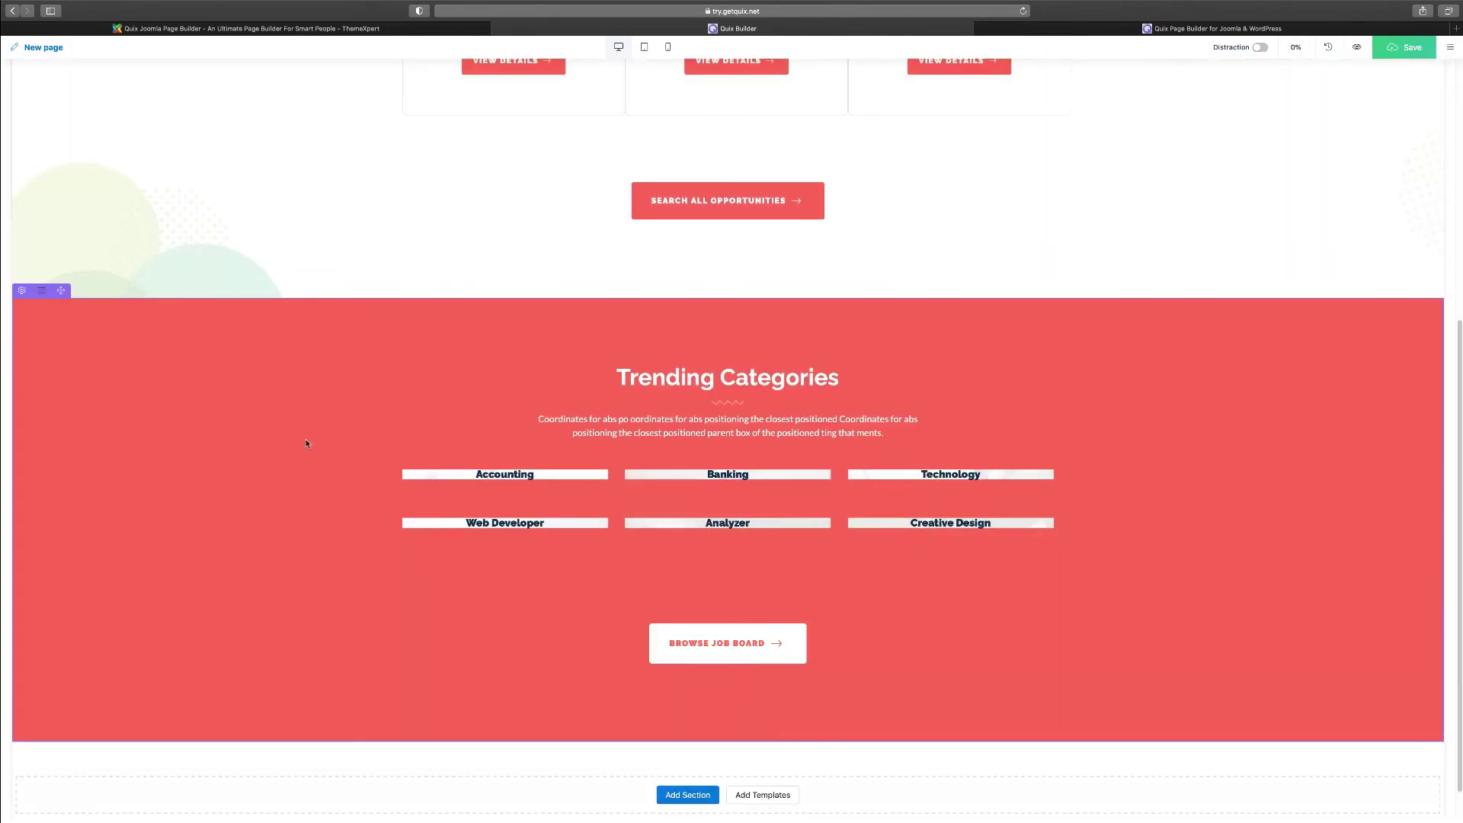
{"action": "left_click", "coordinate": [42, 293]}
{"action": "left_click", "coordinate": [85, 401]}
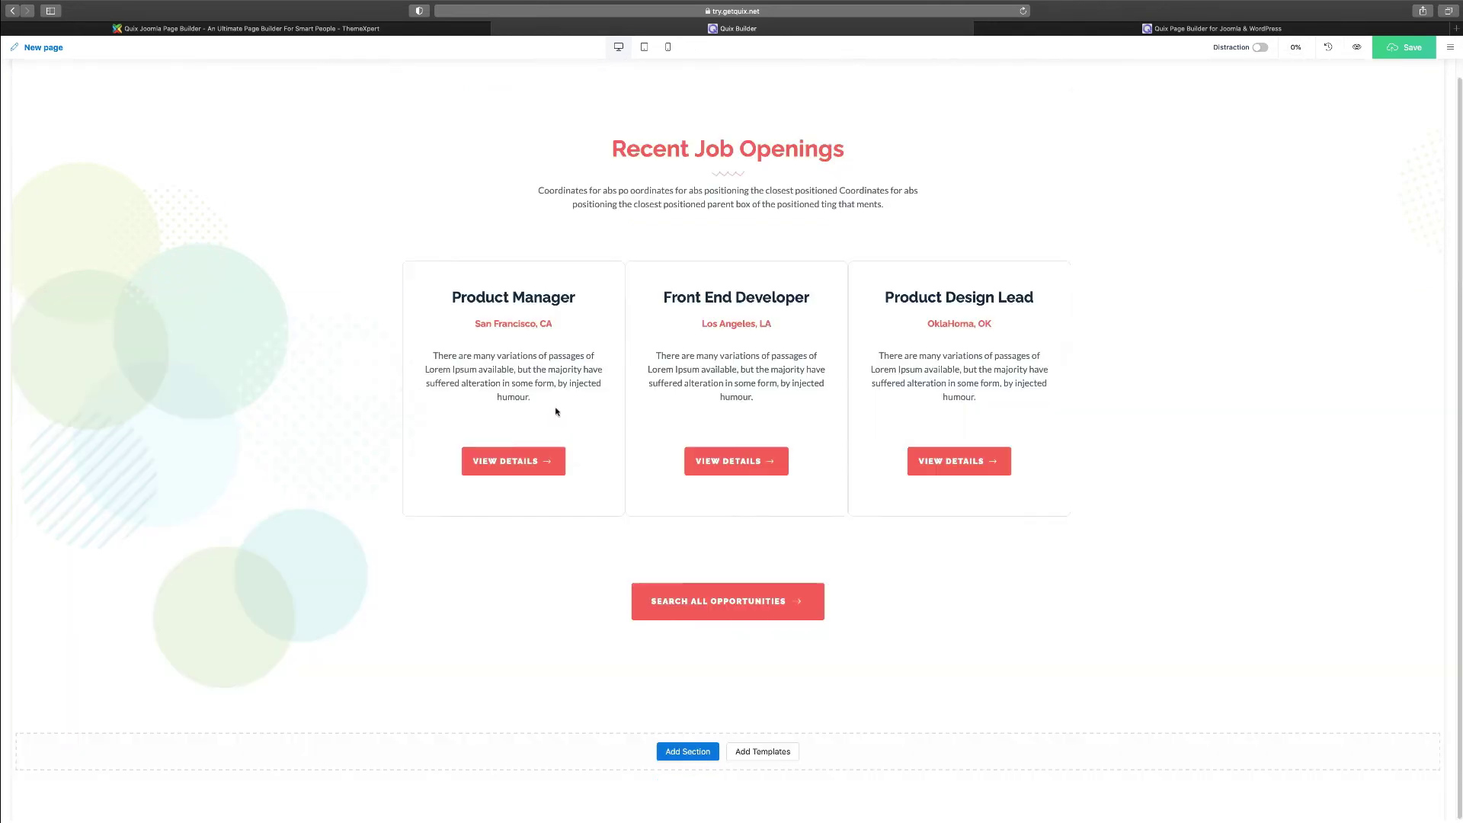
{"action": "scroll", "coordinate": [553, 408], "scroll_direction": "up", "scroll_amount": 1}
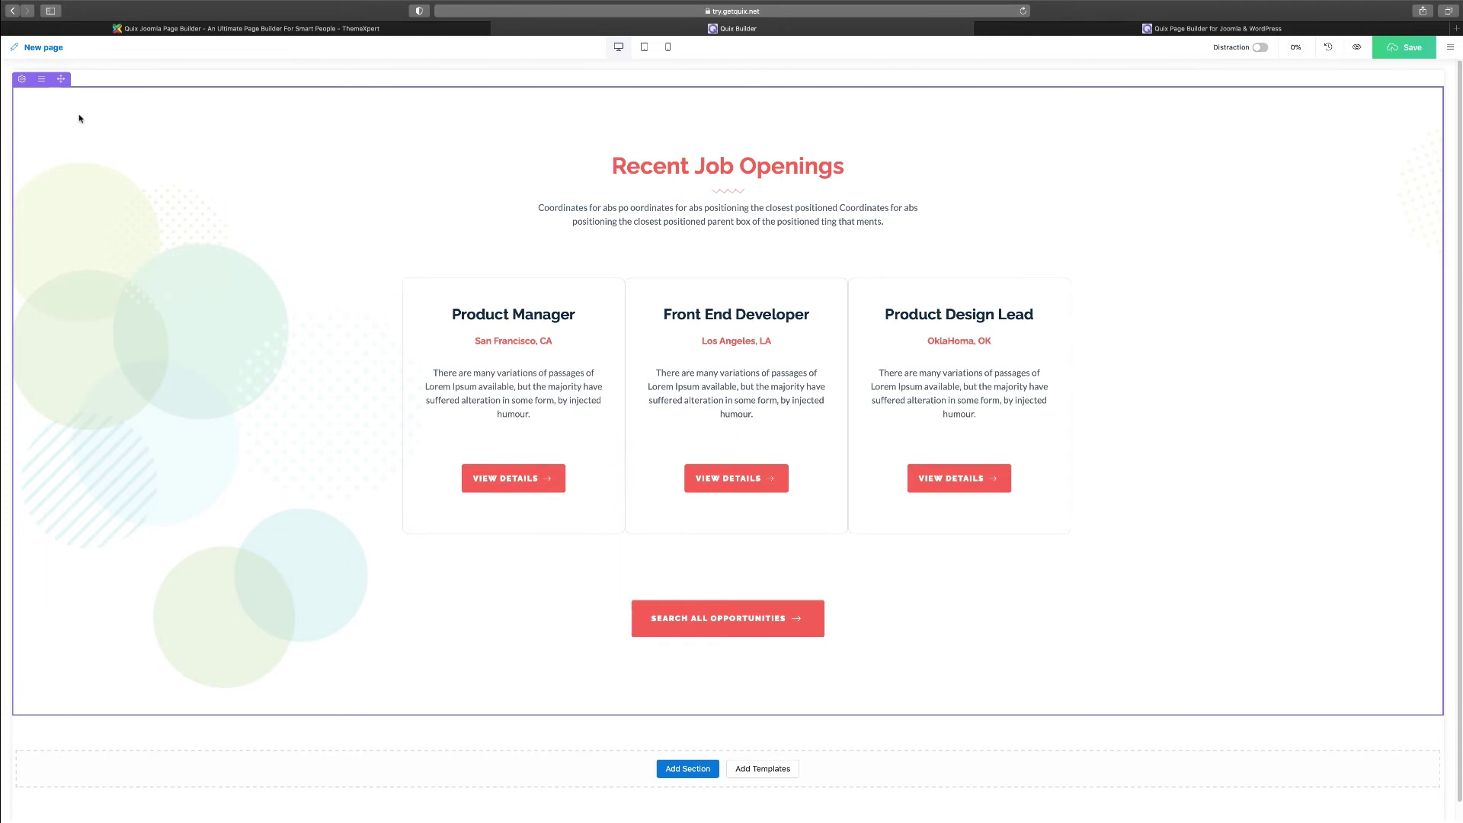
{"action": "left_click", "coordinate": [44, 80]}
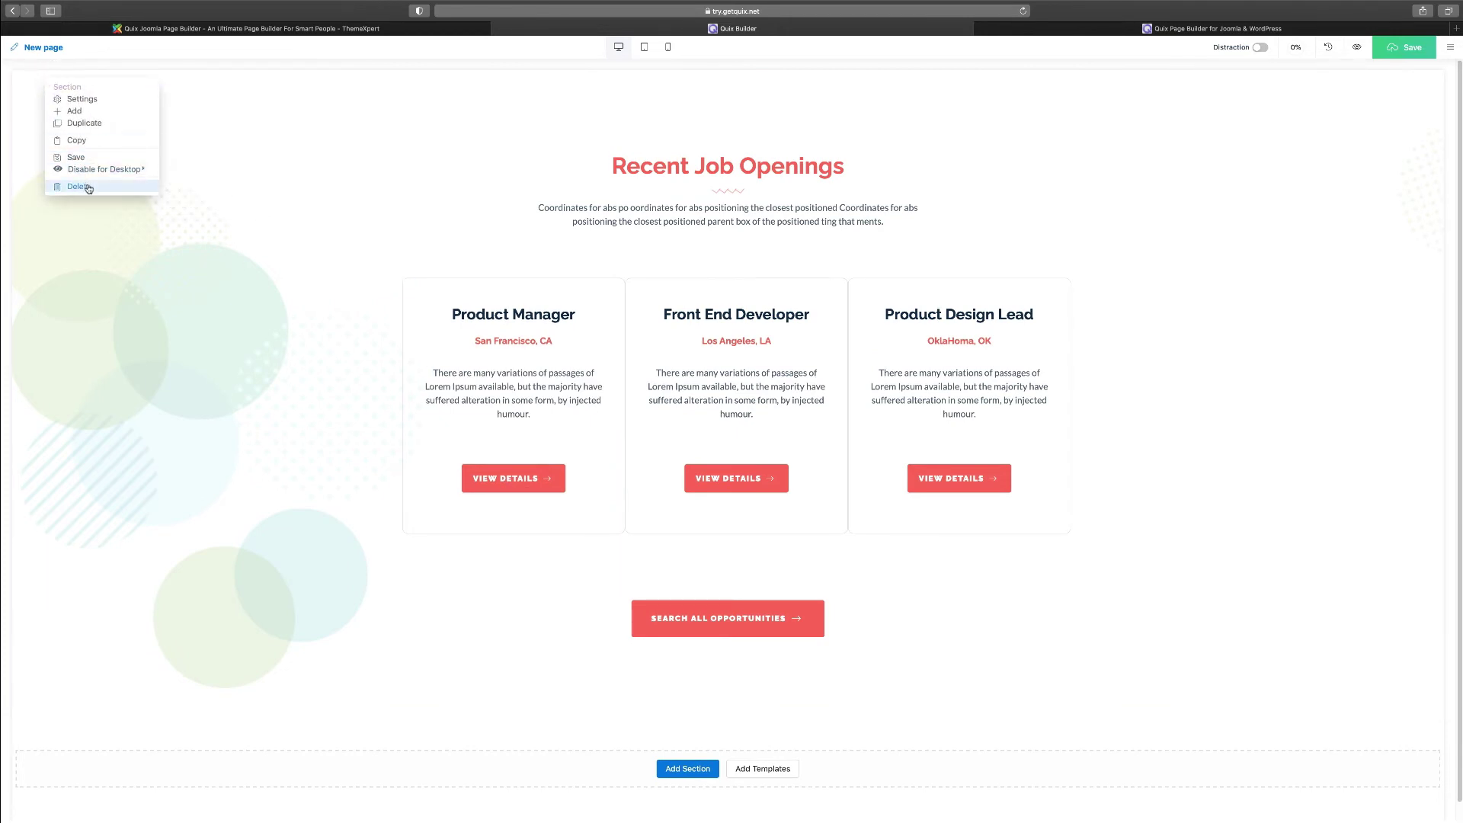
{"action": "left_click", "coordinate": [88, 188]}
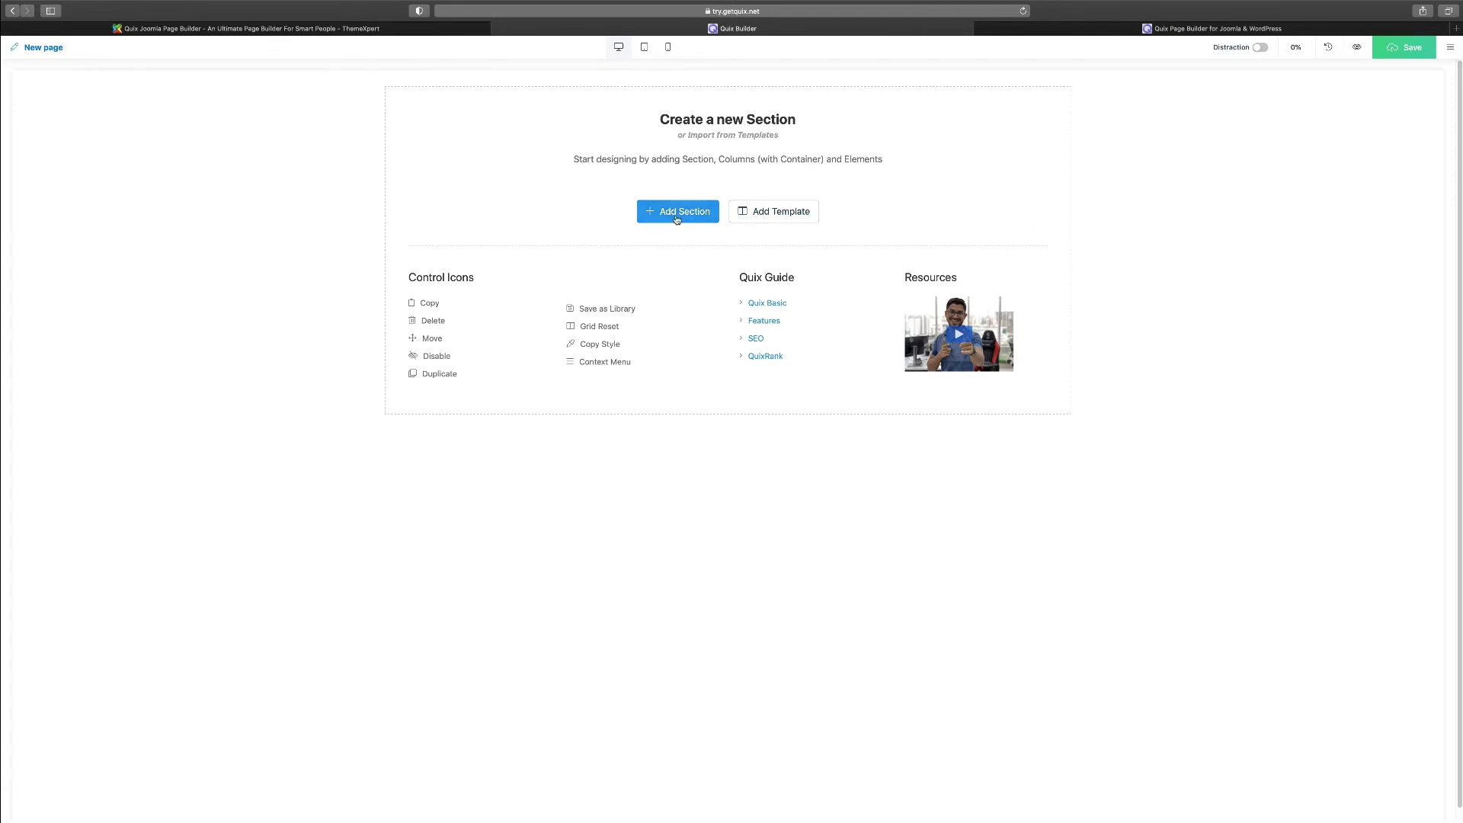
Insert the ready-made Dual Button 8 section into the empty page and add an empty row beneath its buttons.
{"action": "left_click", "coordinate": [777, 218]}
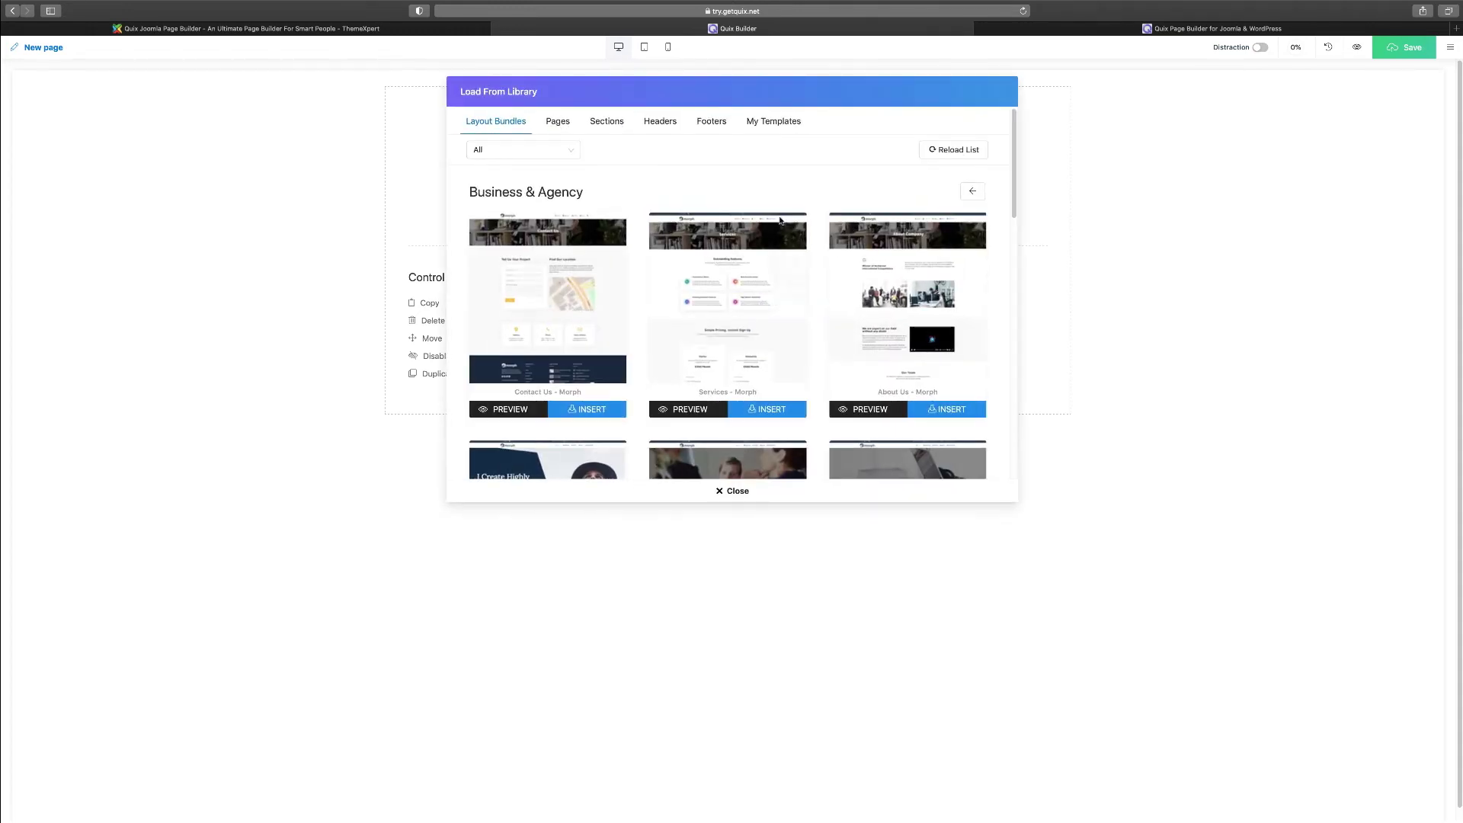
{"action": "left_click", "coordinate": [608, 120]}
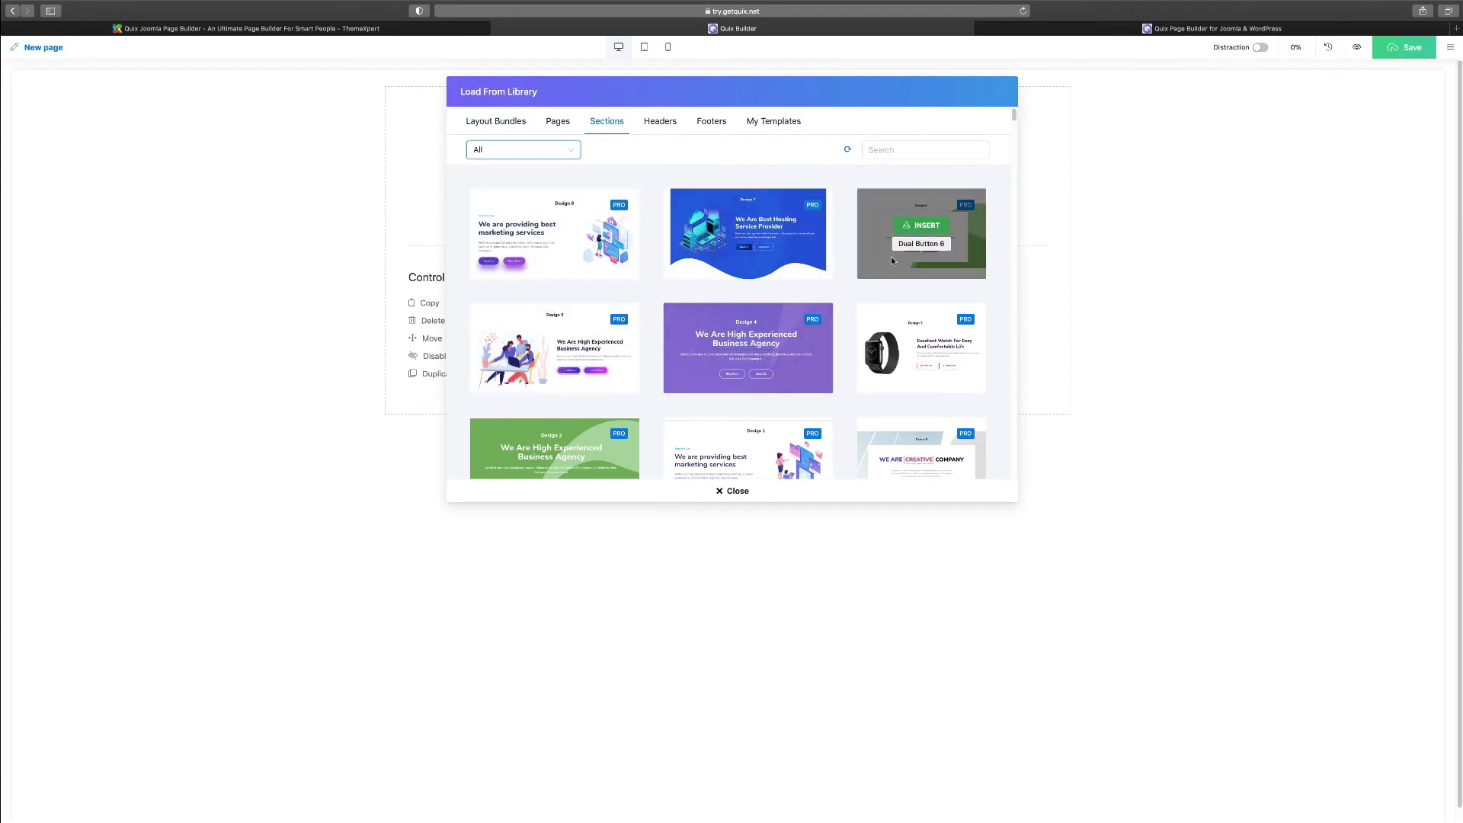
{"action": "mouse_move", "coordinate": [562, 234]}
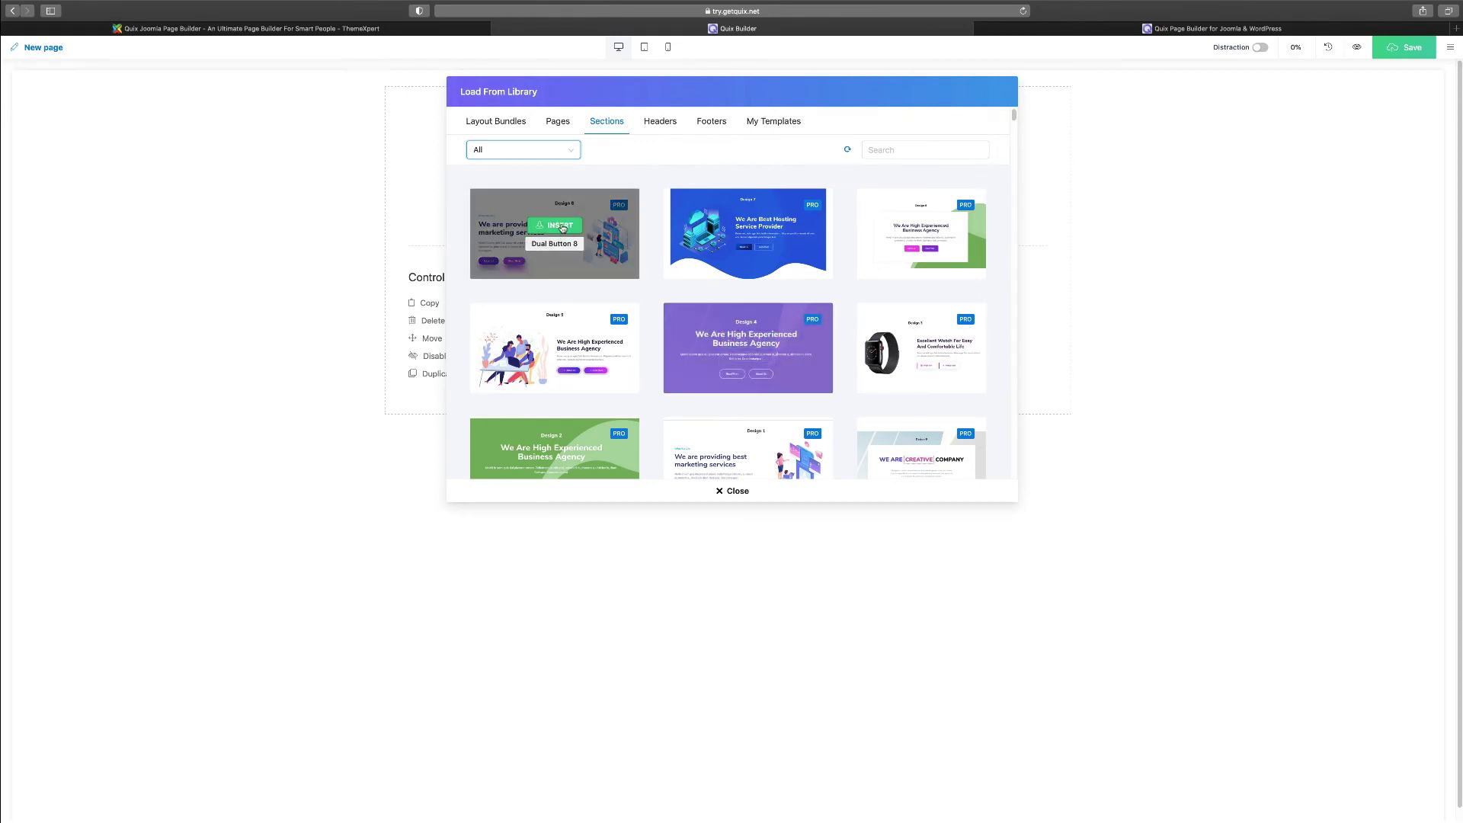
{"action": "left_click", "coordinate": [562, 226]}
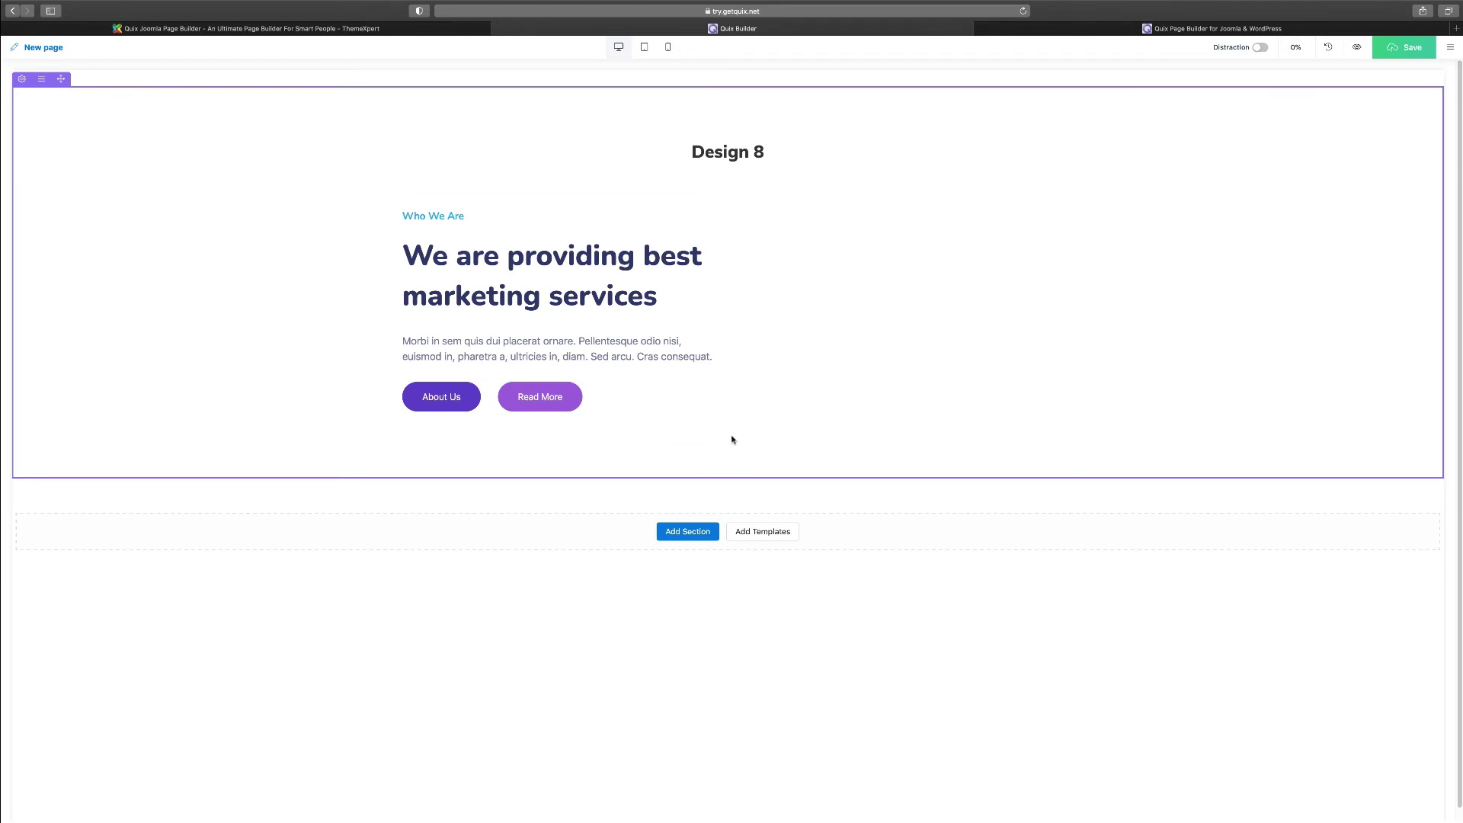
{"action": "left_click", "coordinate": [728, 433]}
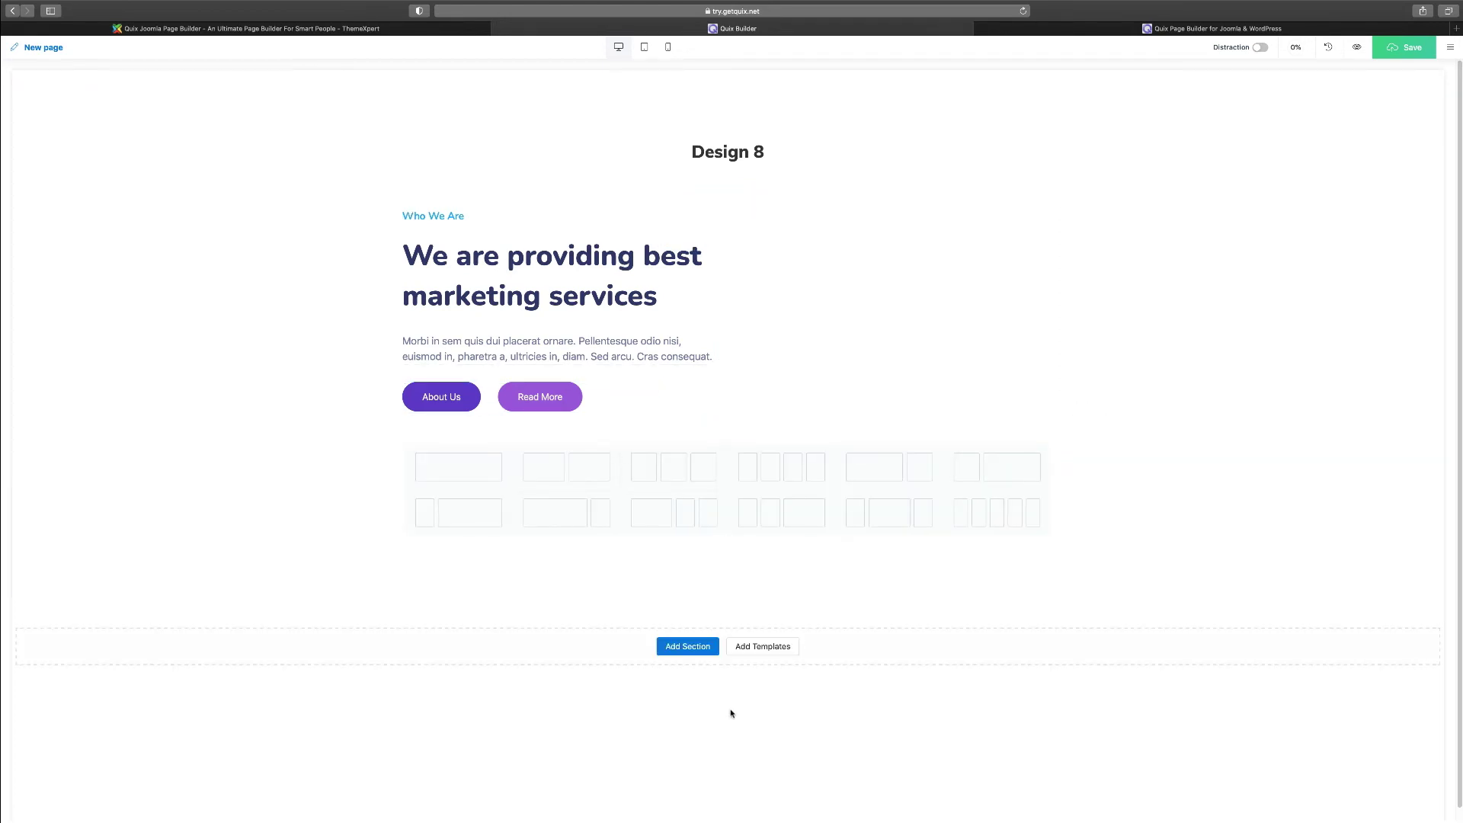
Insert the green Dual Button 2 section from the template library beneath the Design 8 section.
{"action": "left_click", "coordinate": [759, 647]}
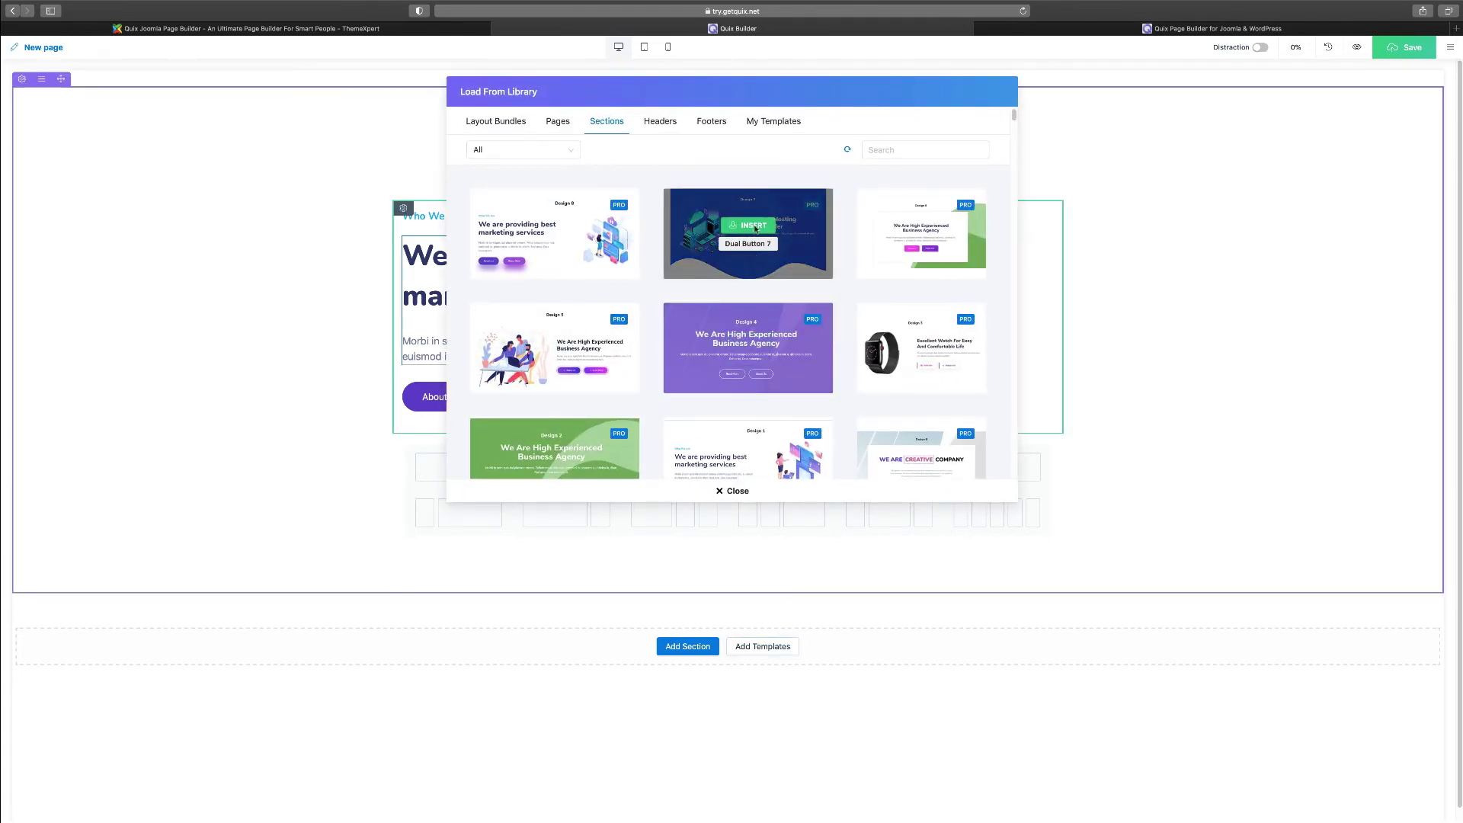
{"action": "scroll", "coordinate": [754, 228], "scroll_direction": "down", "scroll_amount": 3}
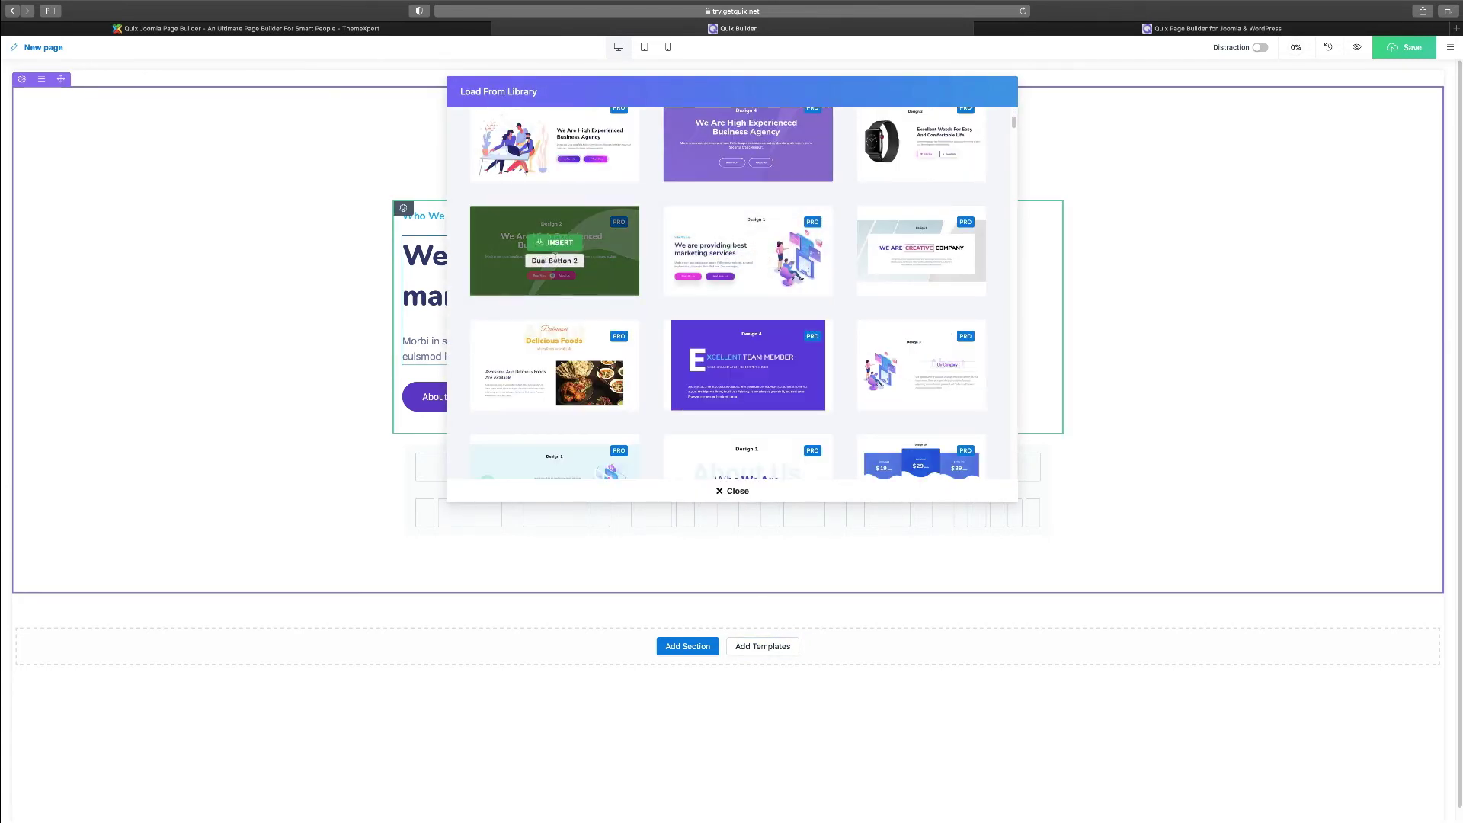
{"action": "left_click", "coordinate": [559, 242]}
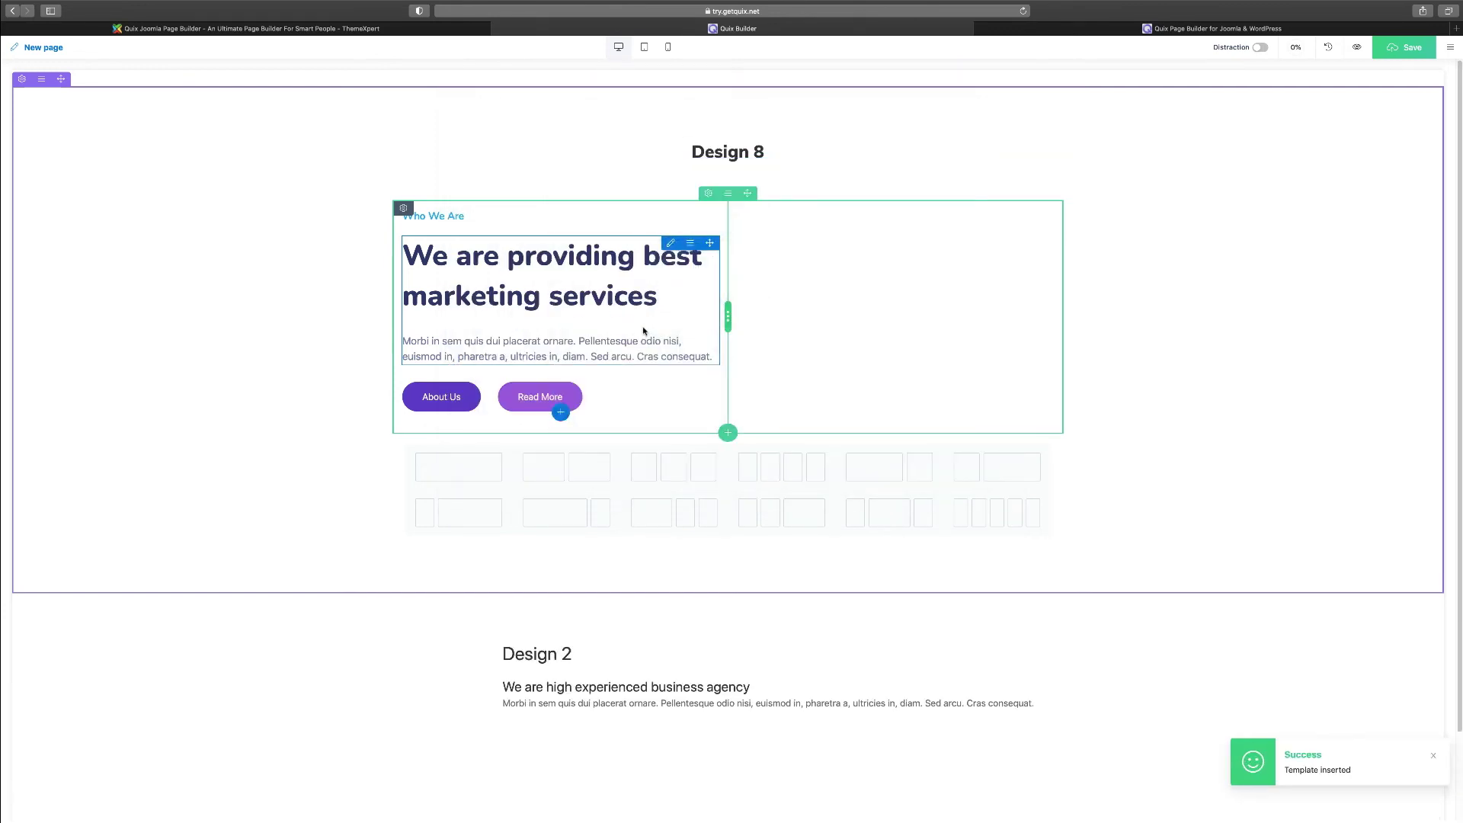
Delete the empty row with the column layout choices from the Design 8 section.
{"action": "scroll", "coordinate": [671, 381], "scroll_direction": "down", "scroll_amount": 1}
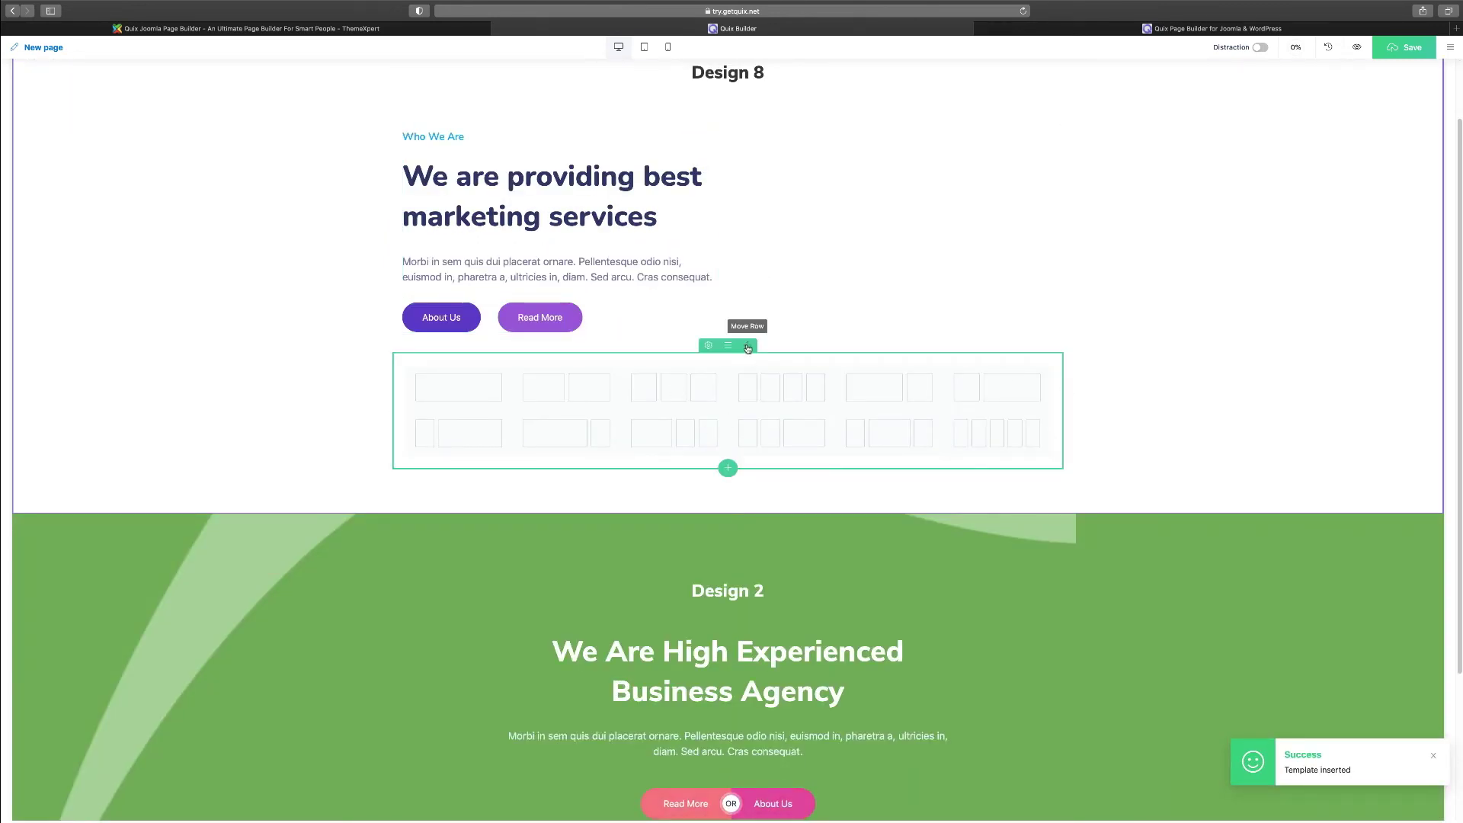
{"action": "left_click", "coordinate": [732, 349]}
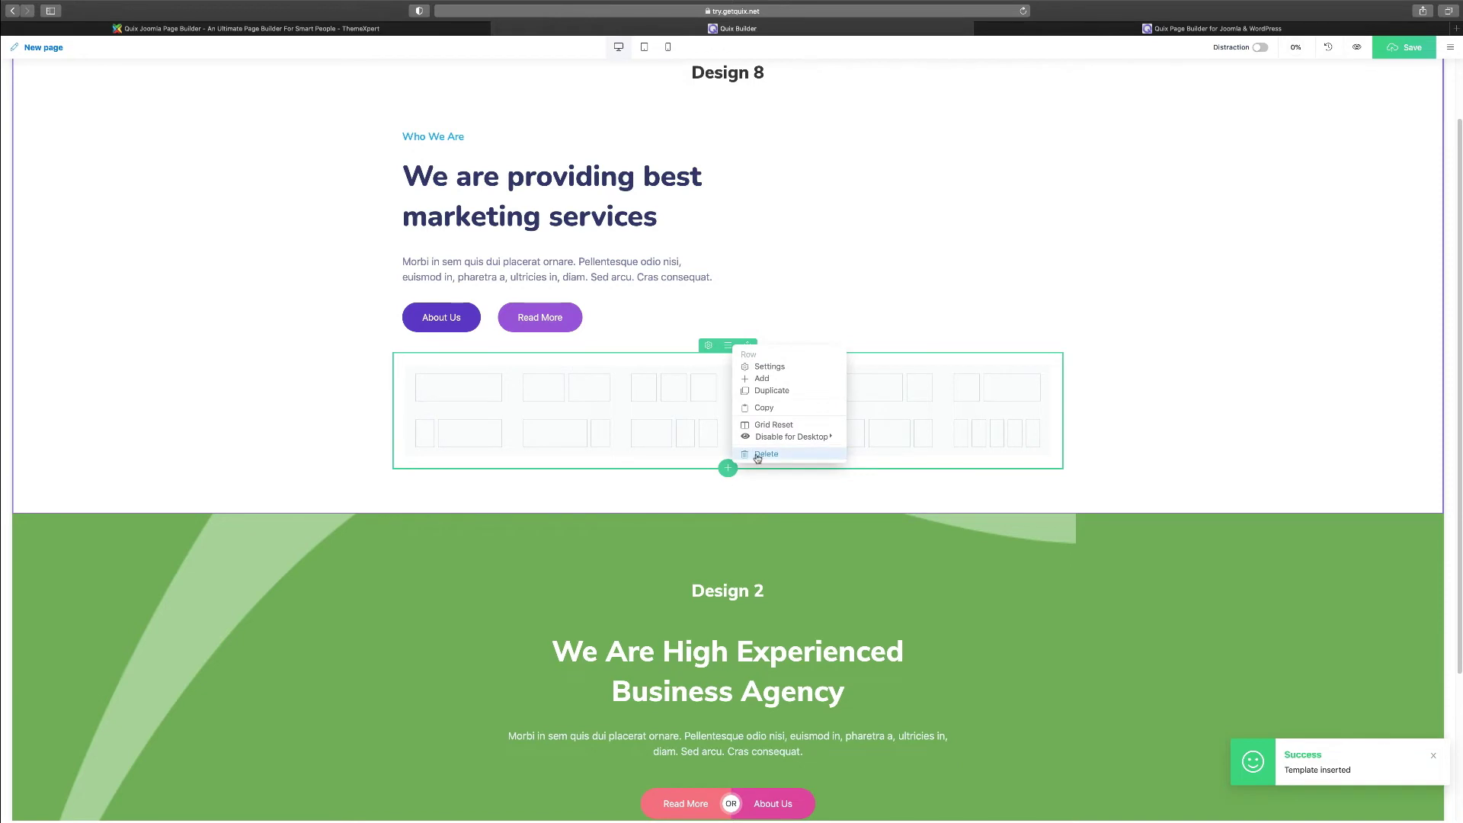
{"action": "left_click", "coordinate": [759, 452]}
Insert the illustrated three-plan pricing section, Design 6, from the template library beneath the green section and check how it looks.
{"action": "scroll", "coordinate": [814, 446], "scroll_direction": "down", "scroll_amount": 1}
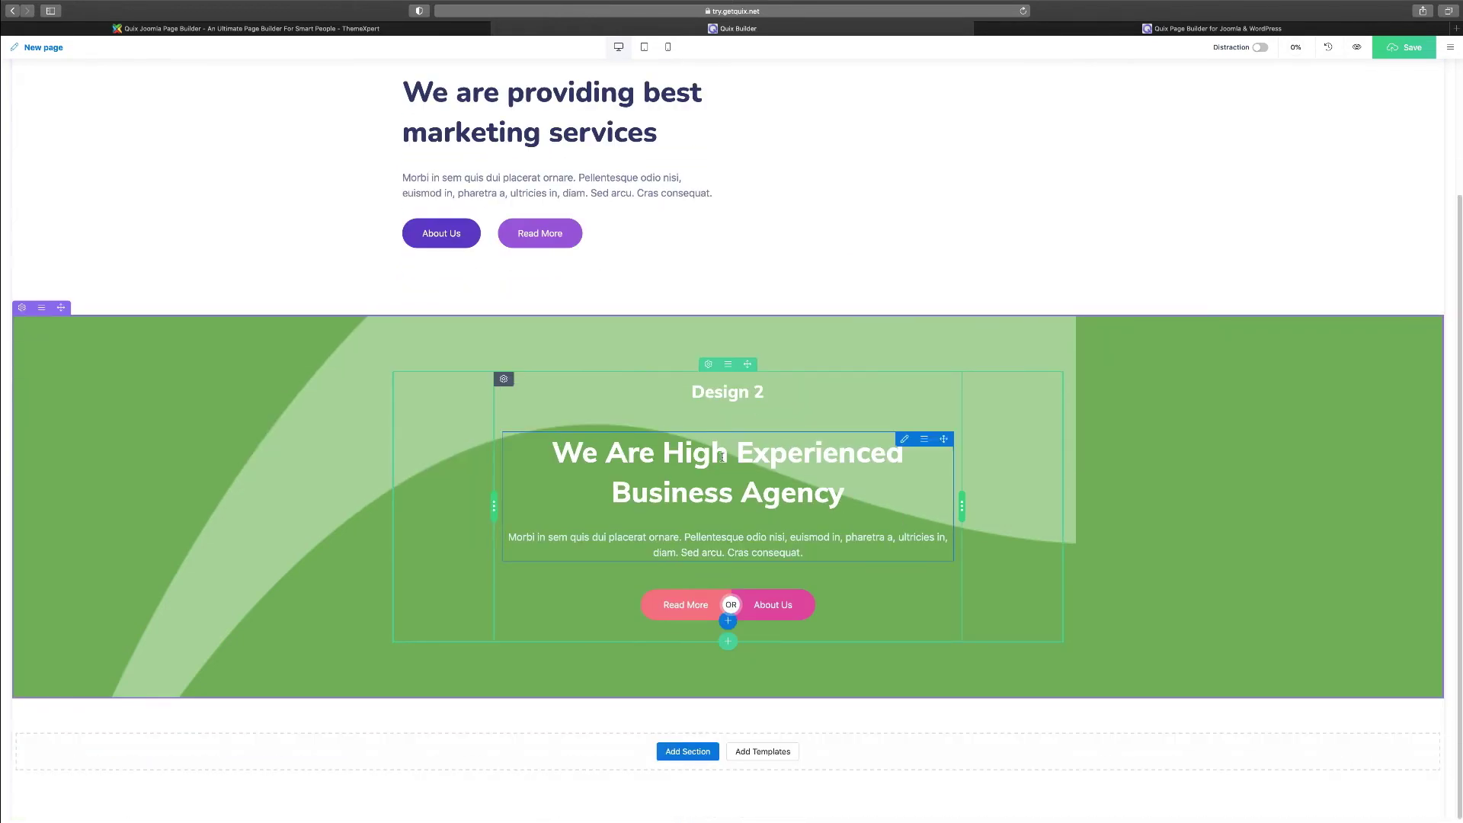
{"action": "left_click", "coordinate": [770, 750]}
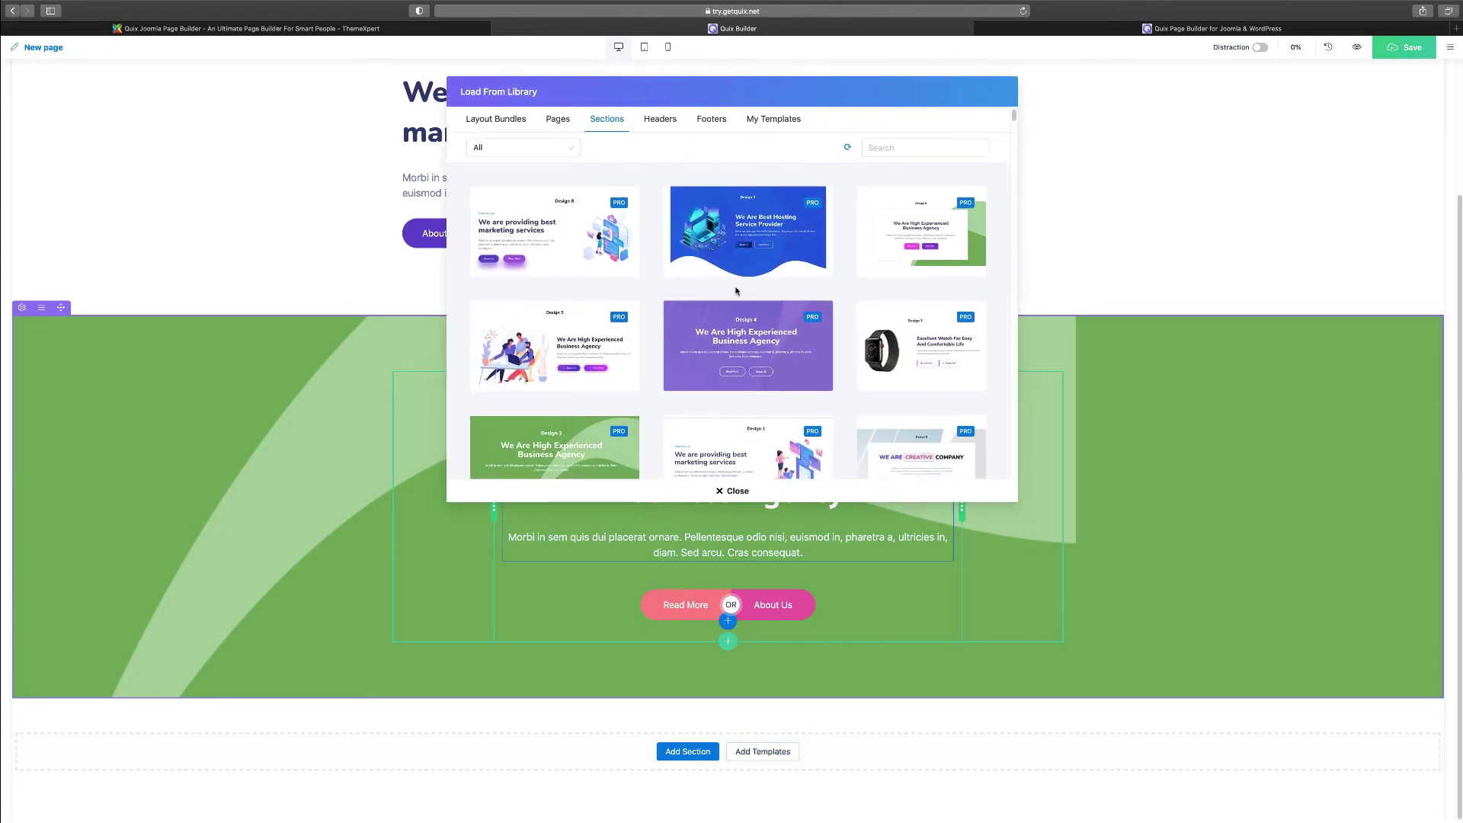
{"action": "scroll", "coordinate": [736, 291], "scroll_direction": "down", "scroll_amount": 2}
{"action": "scroll", "coordinate": [736, 290], "scroll_direction": "down", "scroll_amount": 10}
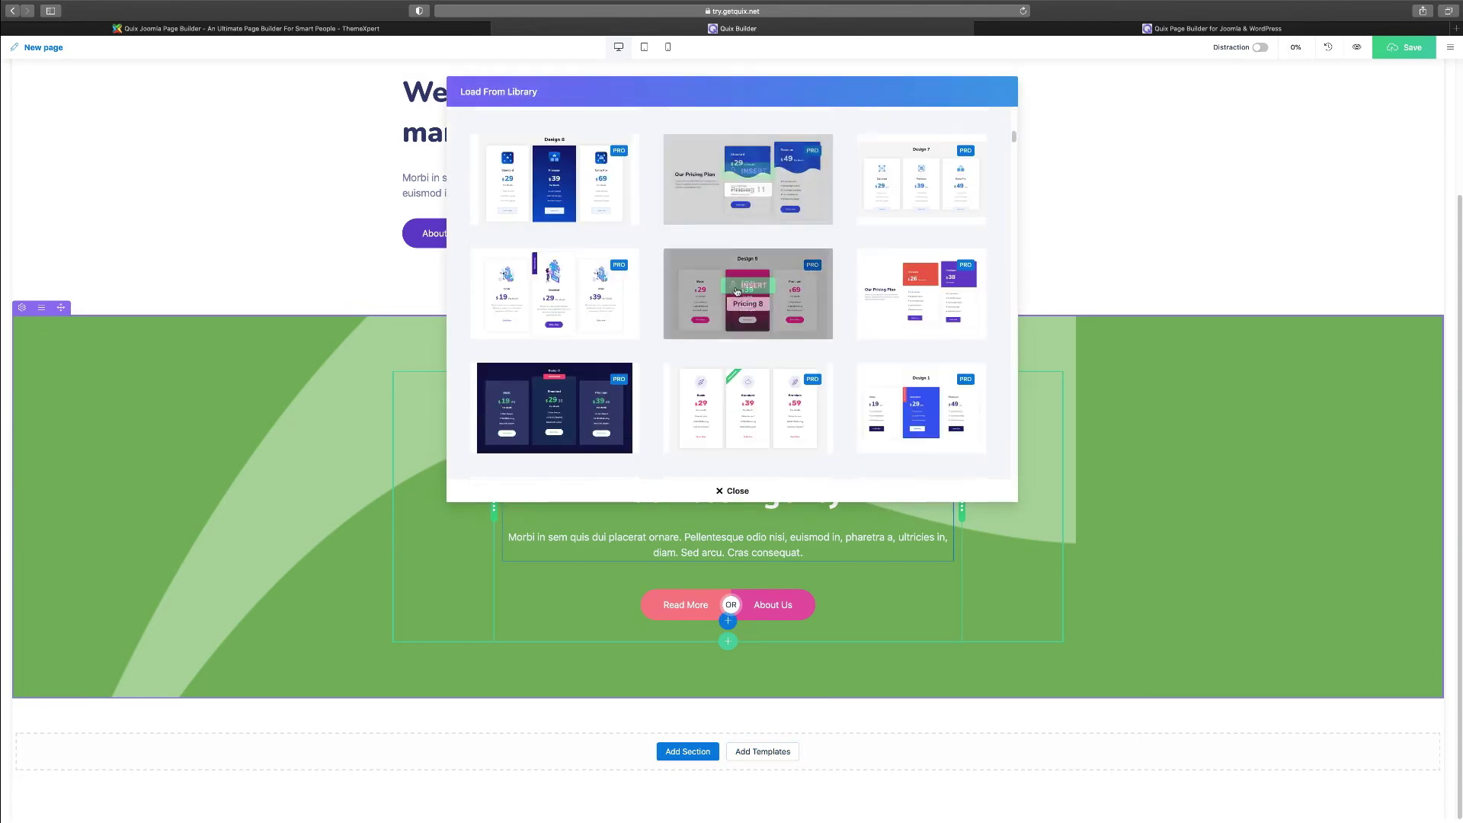
{"action": "left_click", "coordinate": [559, 287]}
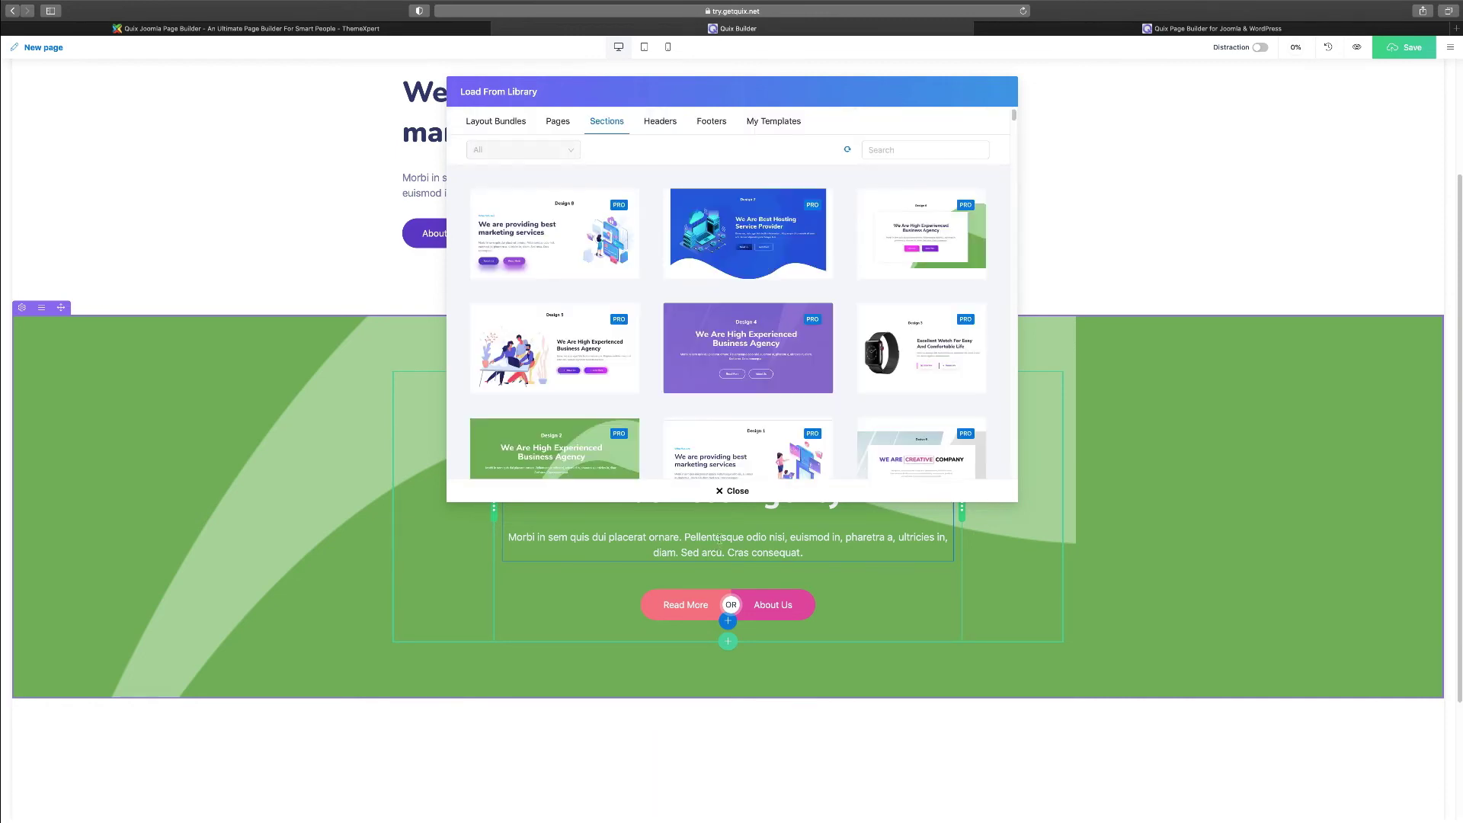
{"action": "scroll", "coordinate": [723, 530], "scroll_direction": "down", "scroll_amount": 5}
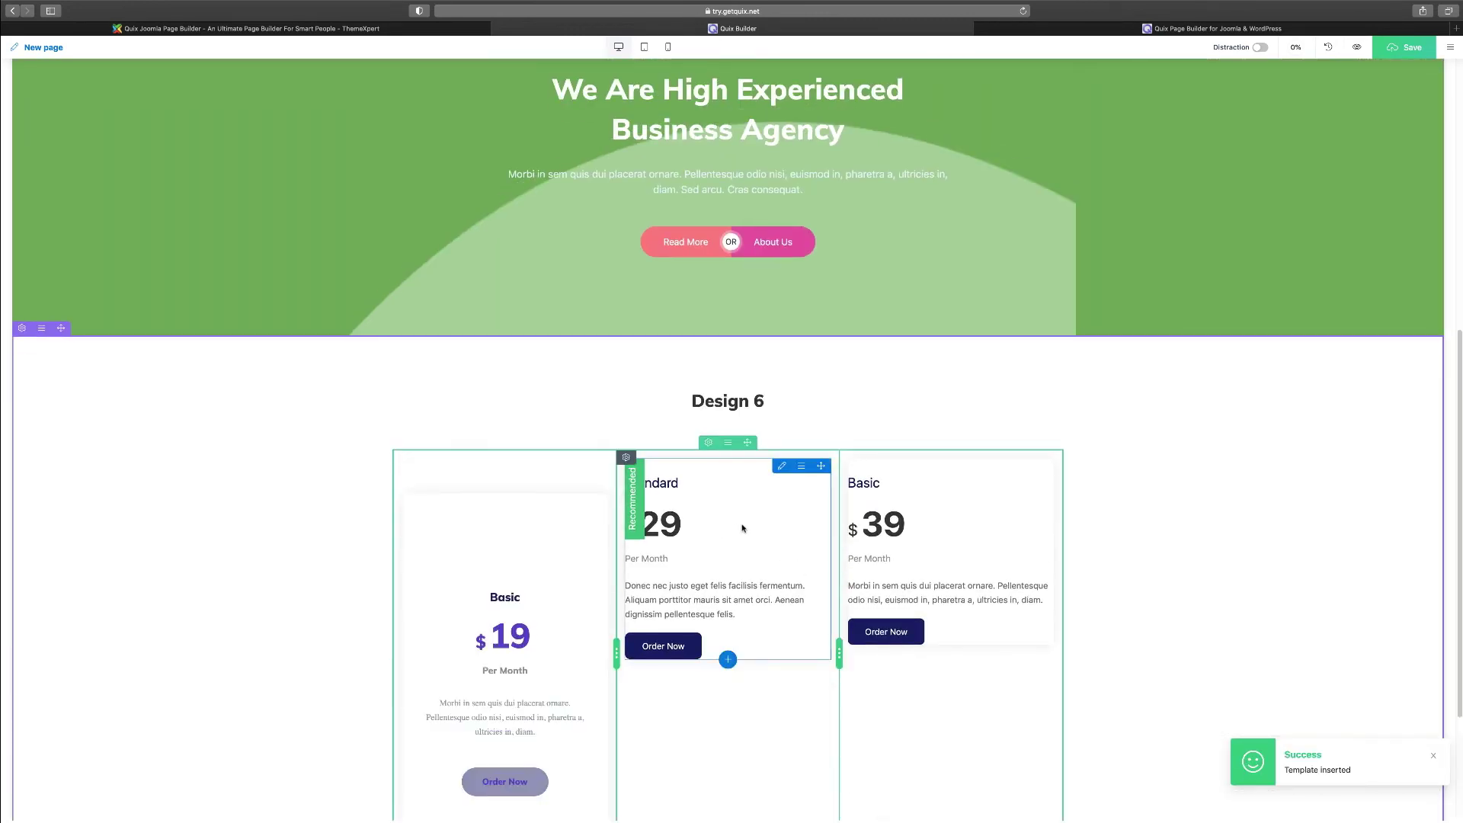
{"action": "scroll", "coordinate": [743, 528], "scroll_direction": "down", "scroll_amount": 1}
{"action": "scroll", "coordinate": [746, 526], "scroll_direction": "down", "scroll_amount": 2}
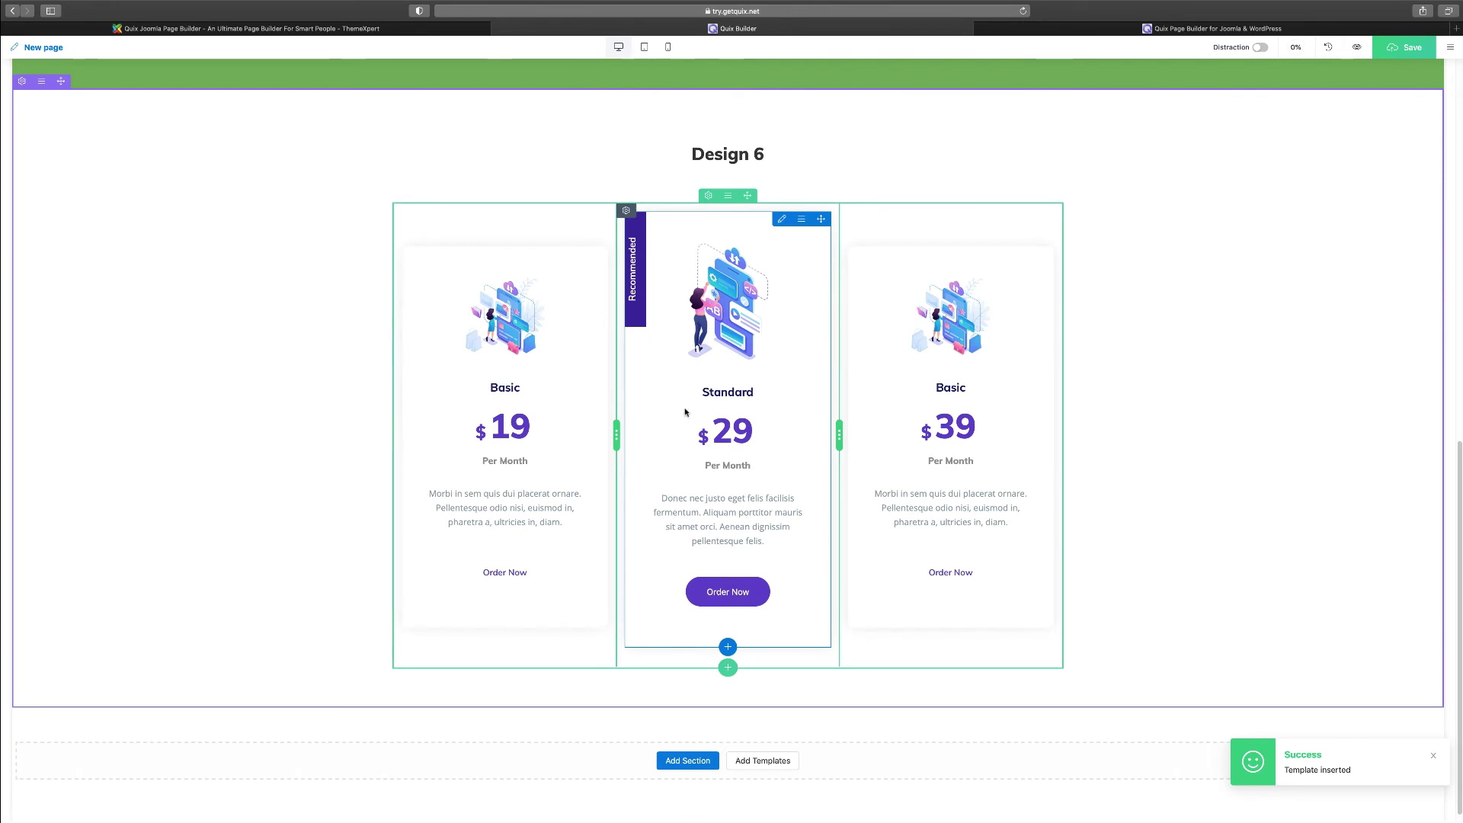
Browse the ready-made sections and insert the Stats 7 business progress section beneath the pricing plans.
{"action": "scroll", "coordinate": [717, 418], "scroll_direction": "down", "scroll_amount": 1}
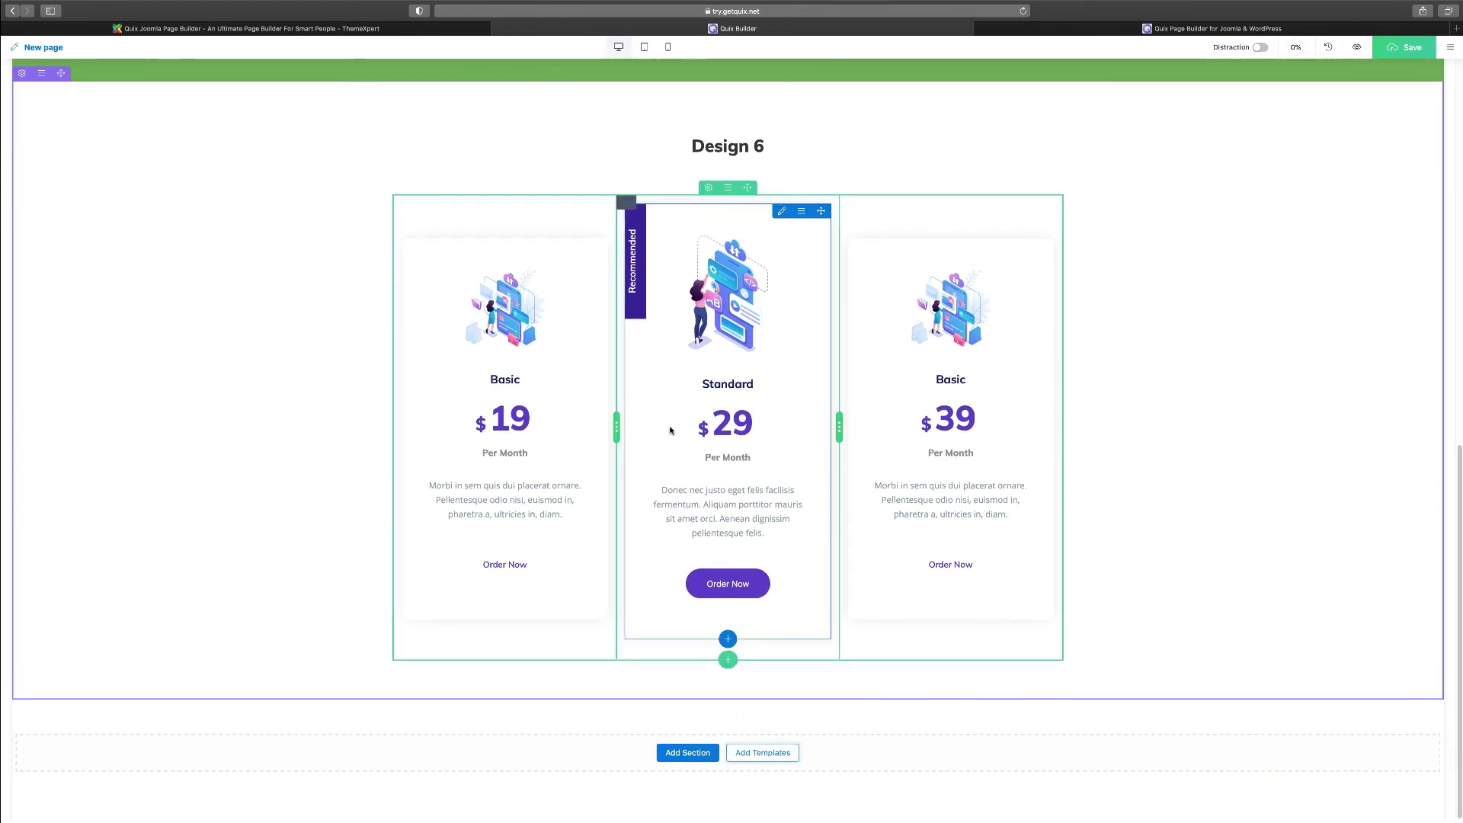
{"action": "scroll", "coordinate": [733, 343], "scroll_direction": "down", "scroll_amount": 8}
{"action": "scroll", "coordinate": [734, 344], "scroll_direction": "down", "scroll_amount": 10}
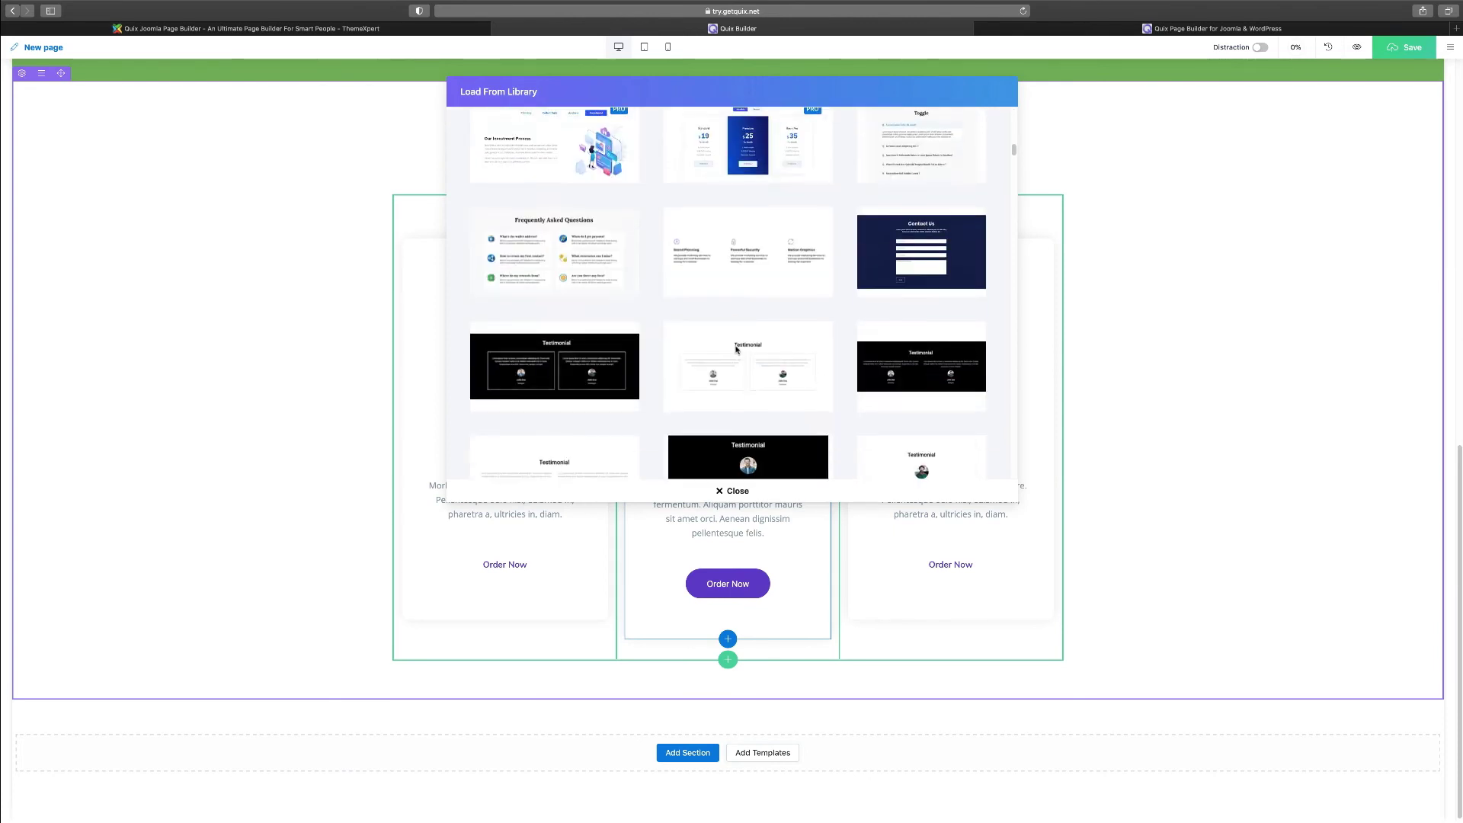
{"action": "scroll", "coordinate": [750, 371], "scroll_direction": "down", "scroll_amount": 5}
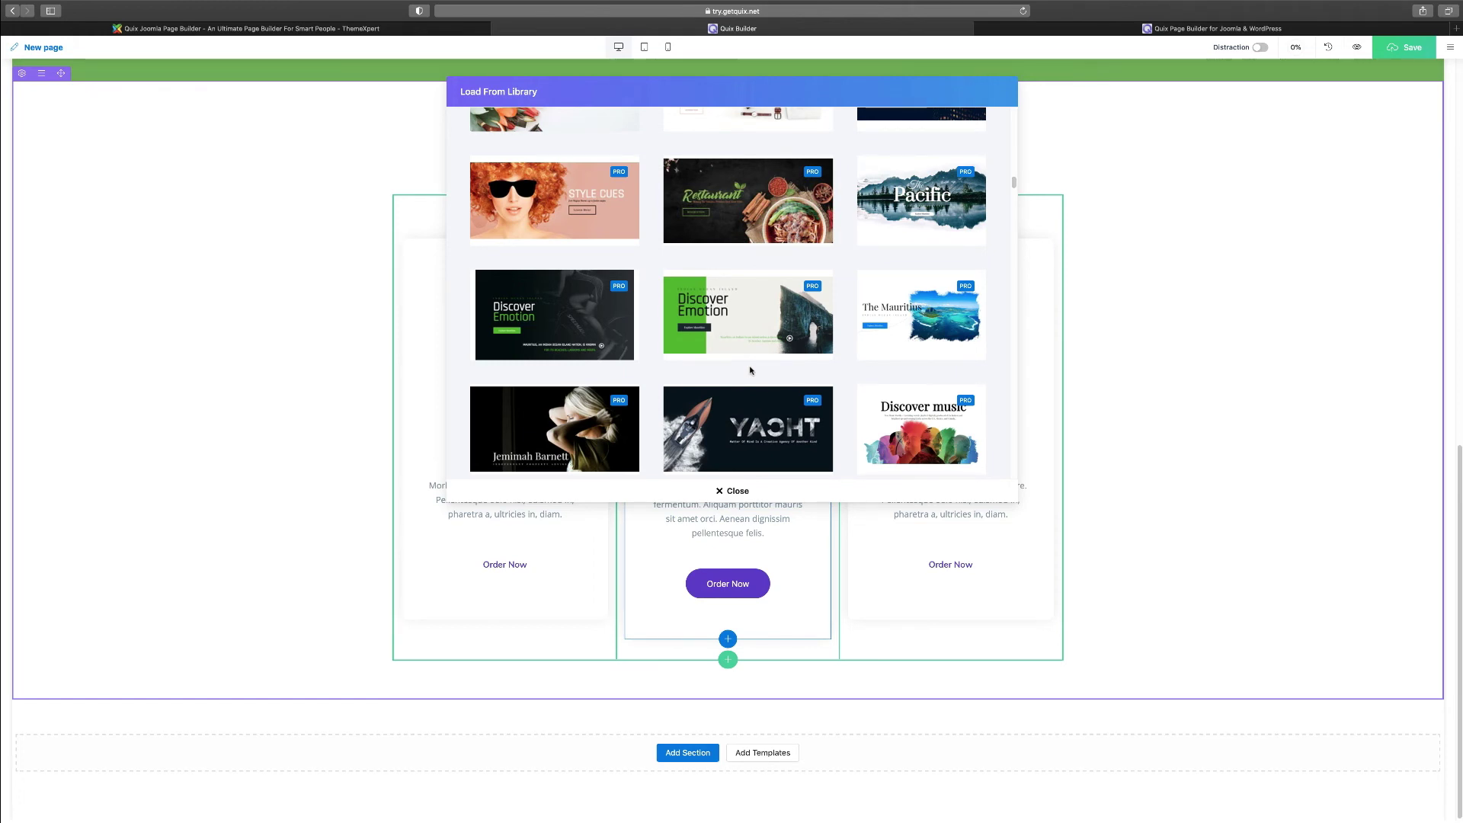
{"action": "scroll", "coordinate": [750, 371], "scroll_direction": "down", "scroll_amount": 3}
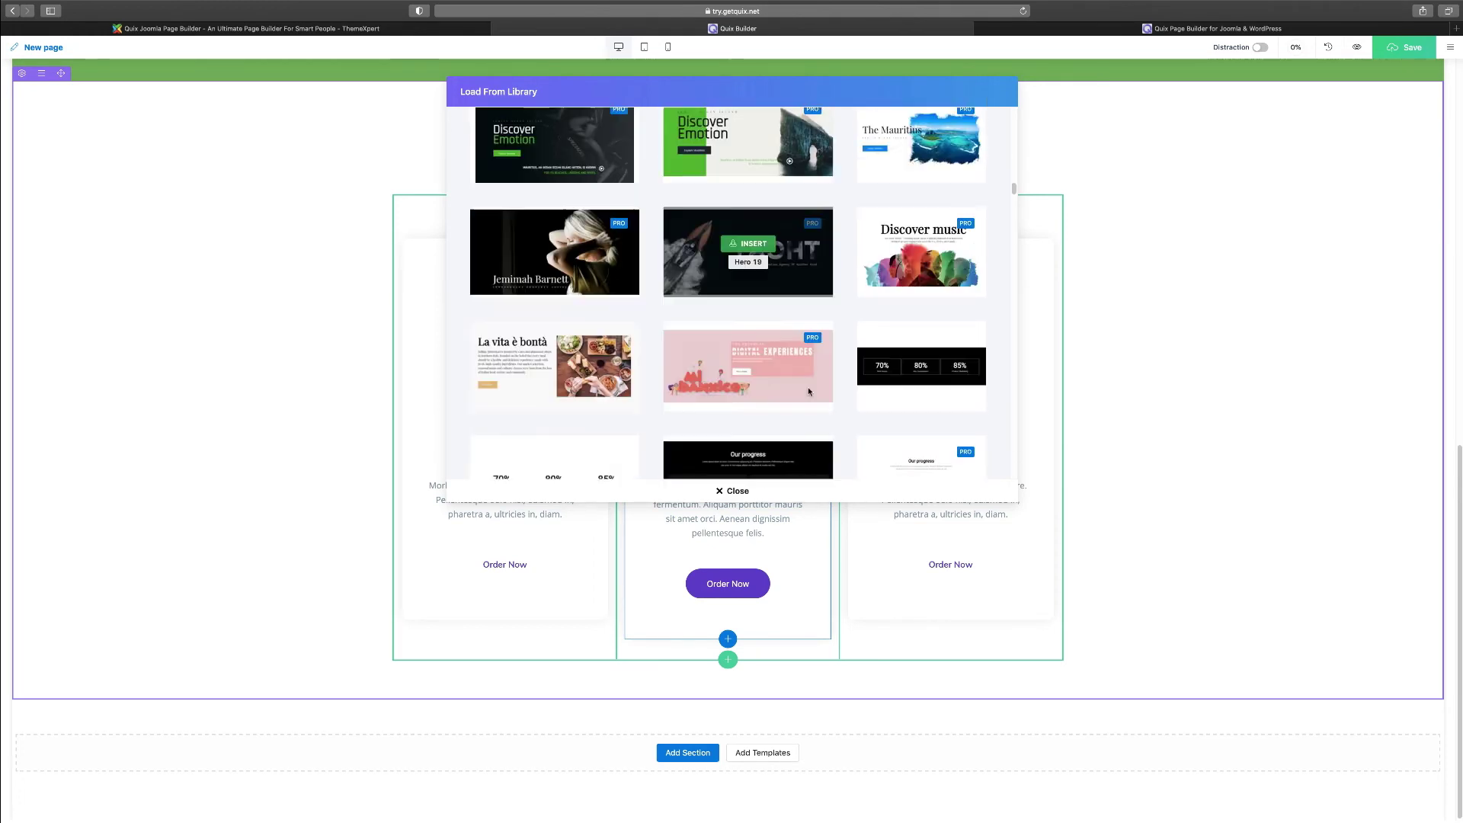
{"action": "scroll", "coordinate": [810, 392], "scroll_direction": "down", "scroll_amount": 5}
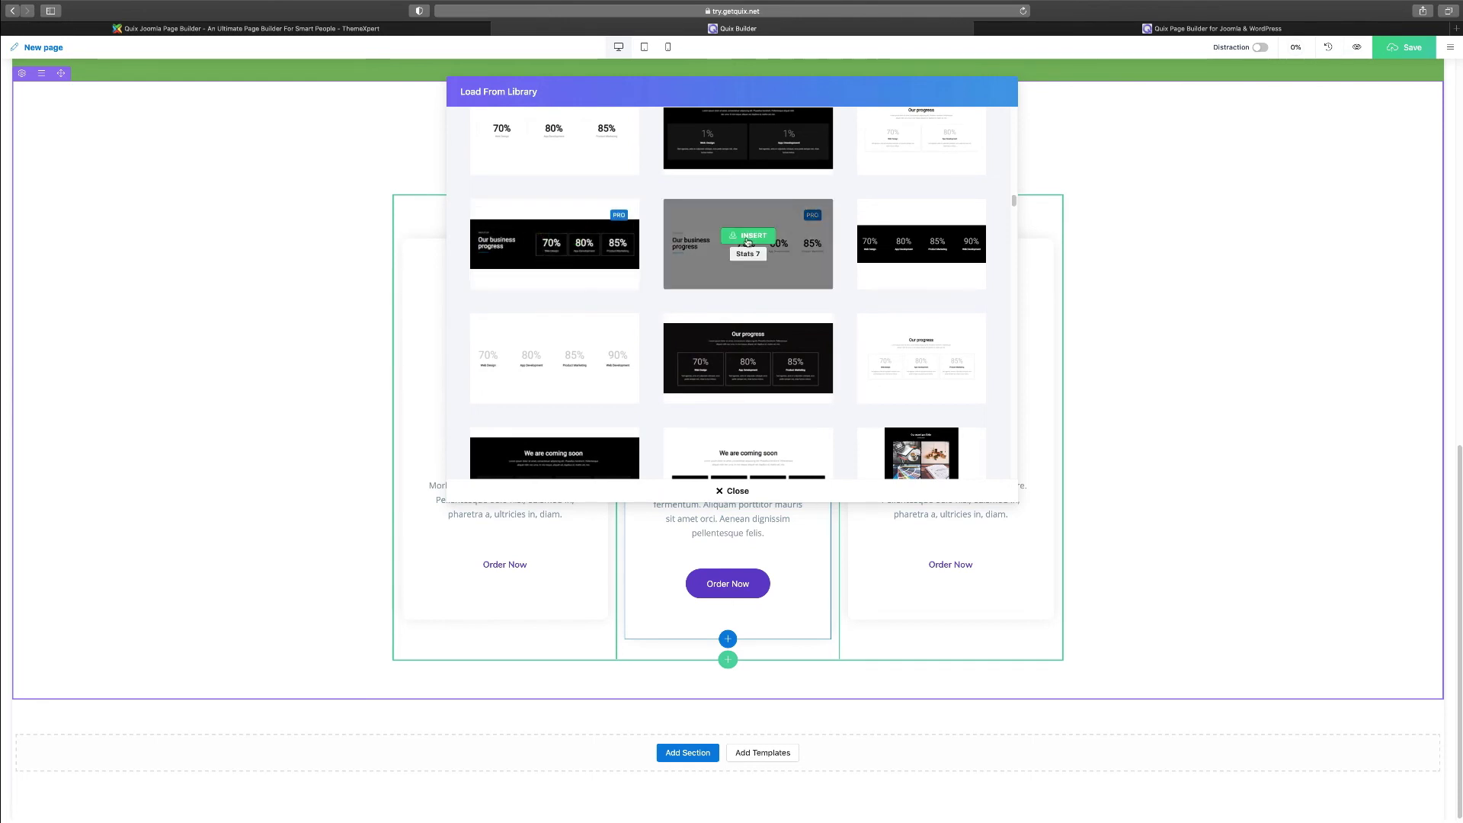
{"action": "left_click", "coordinate": [751, 237]}
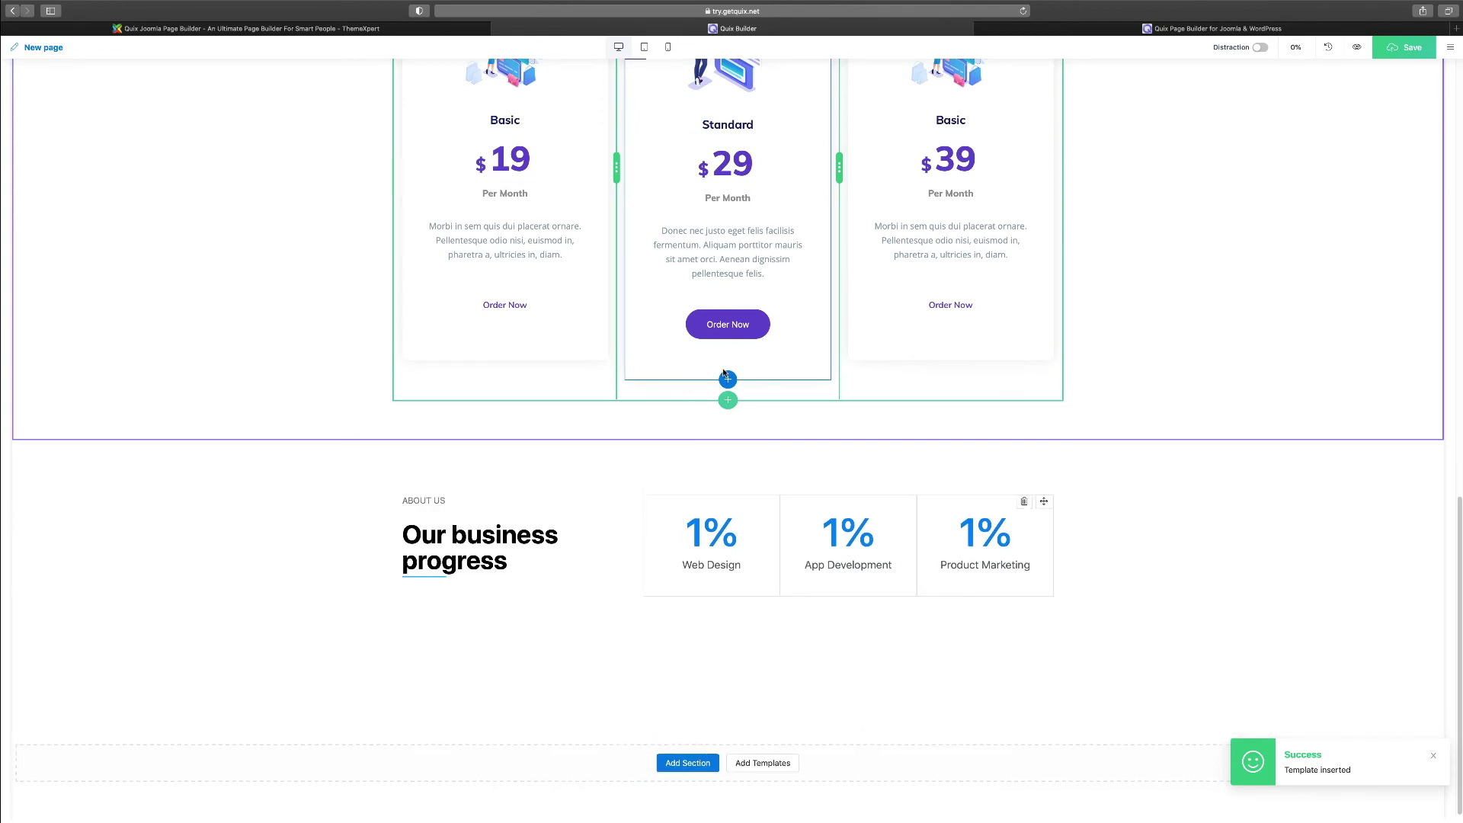
{"action": "scroll", "coordinate": [724, 373], "scroll_direction": "up", "scroll_amount": 10}
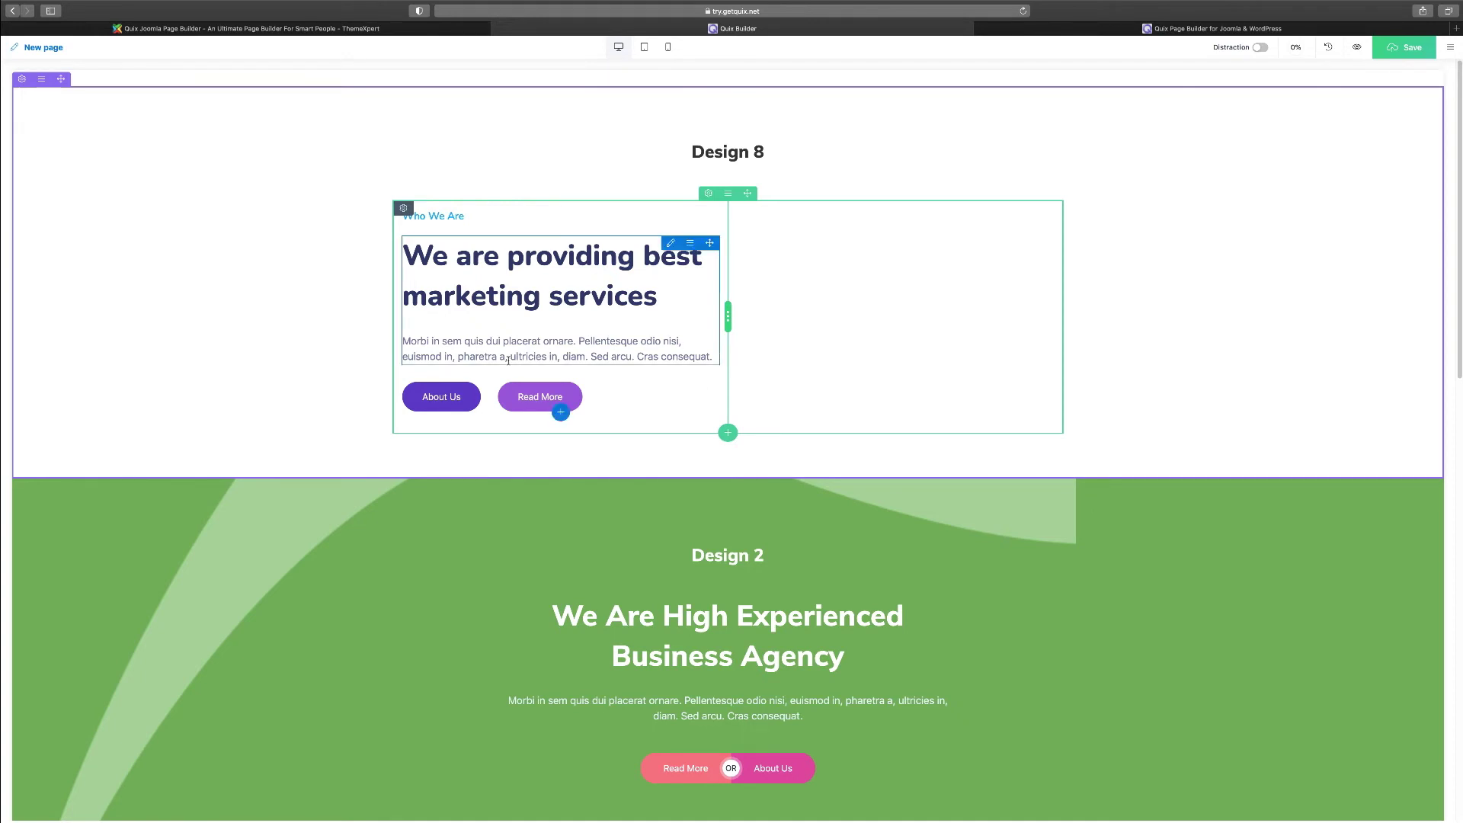
Look through the lists of existing pages and saved templates in the page manager, then close it.
{"action": "left_click", "coordinate": [16, 50]}
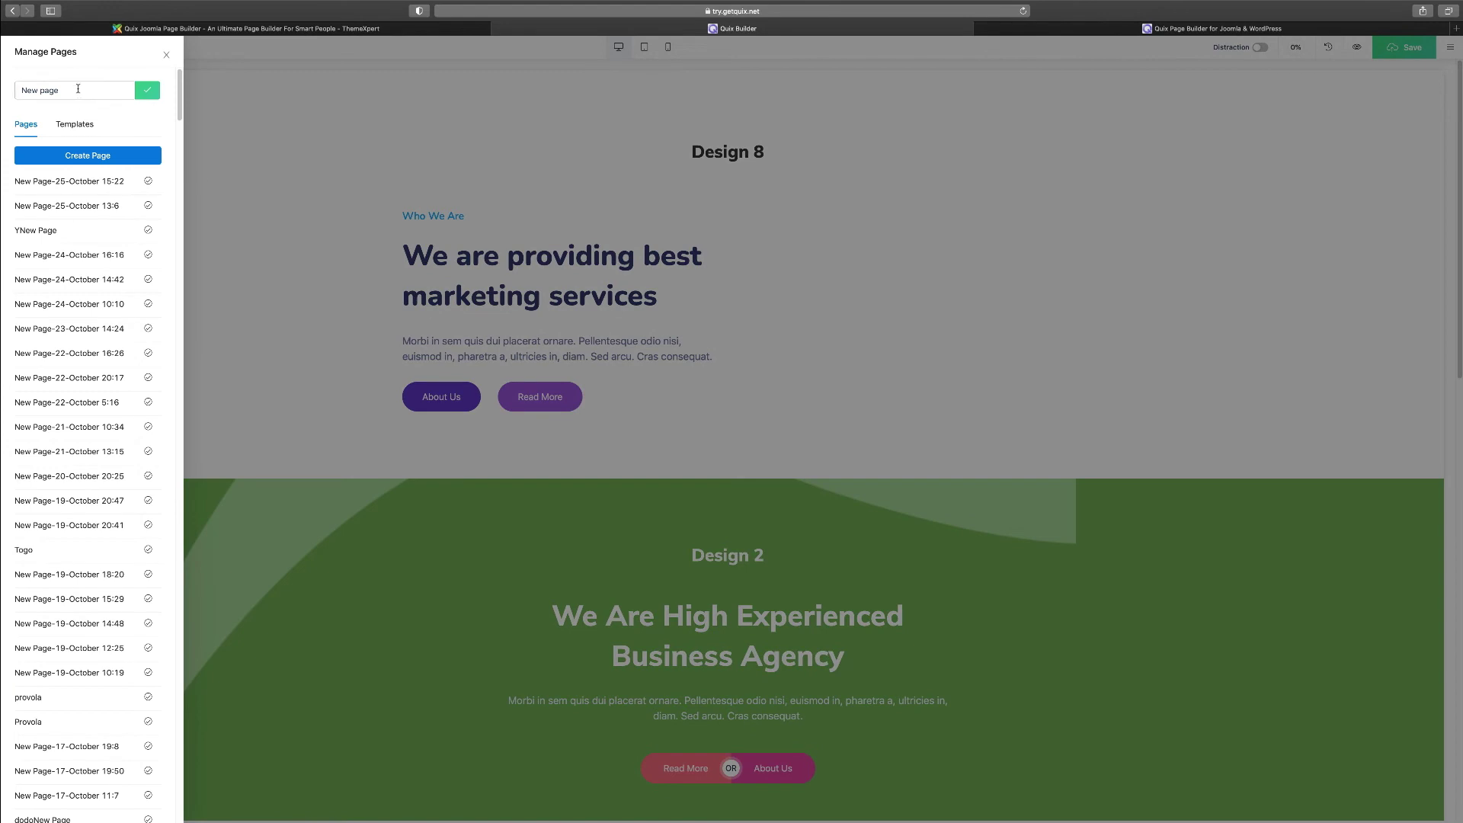
{"action": "left_click", "coordinate": [76, 125]}
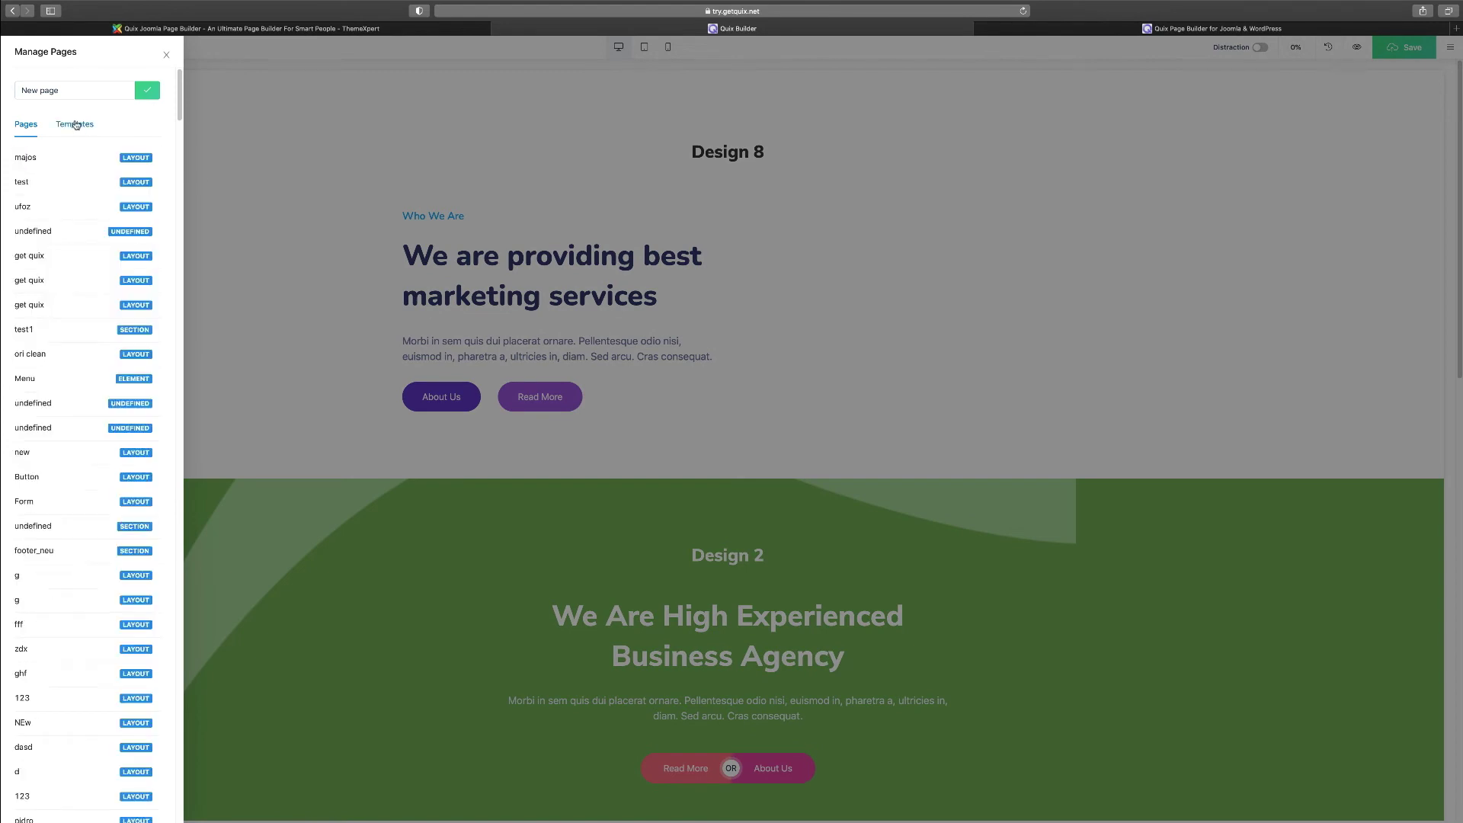
{"action": "left_click", "coordinate": [30, 128]}
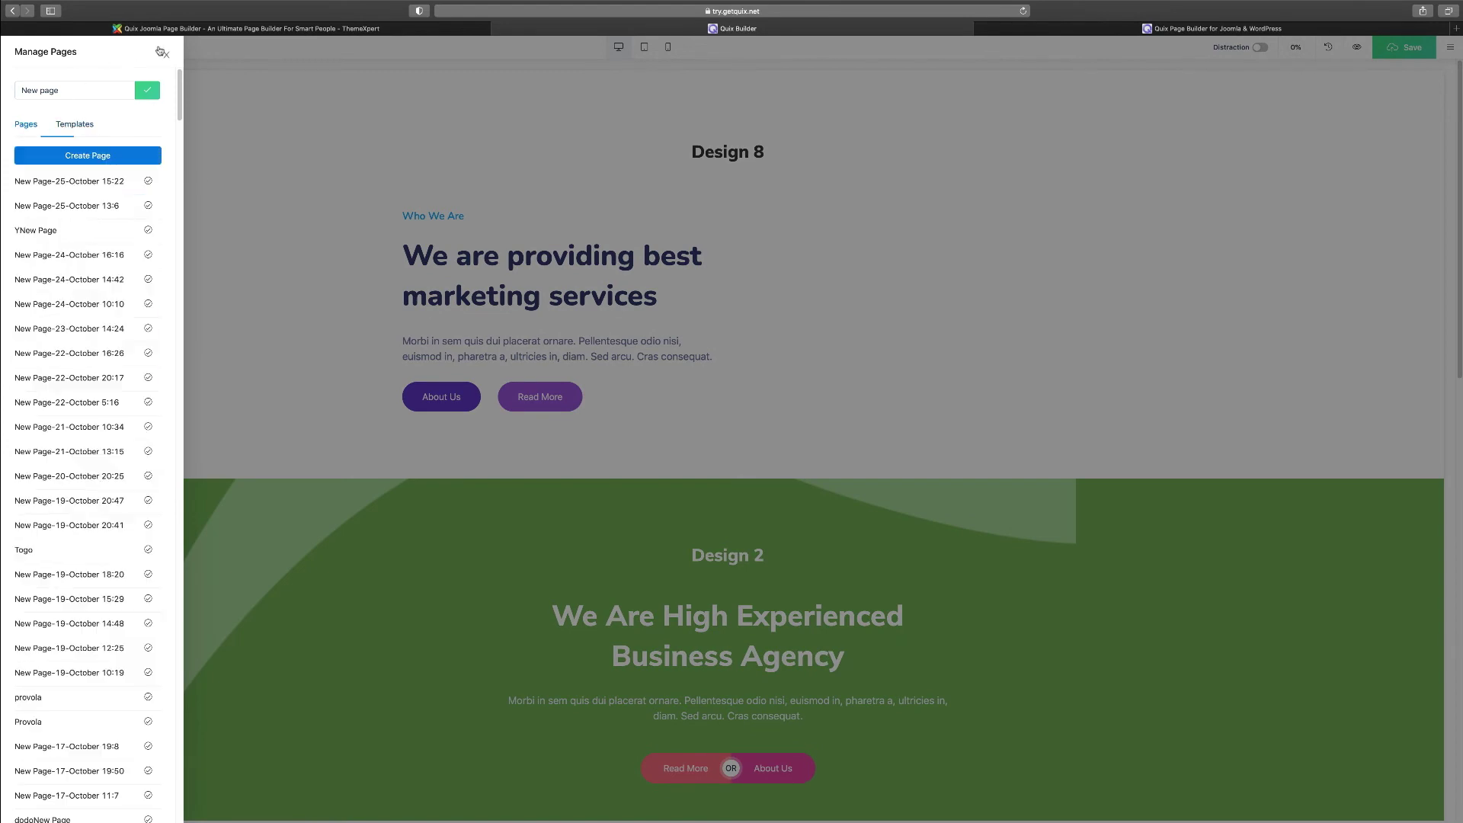
{"action": "left_click", "coordinate": [165, 56]}
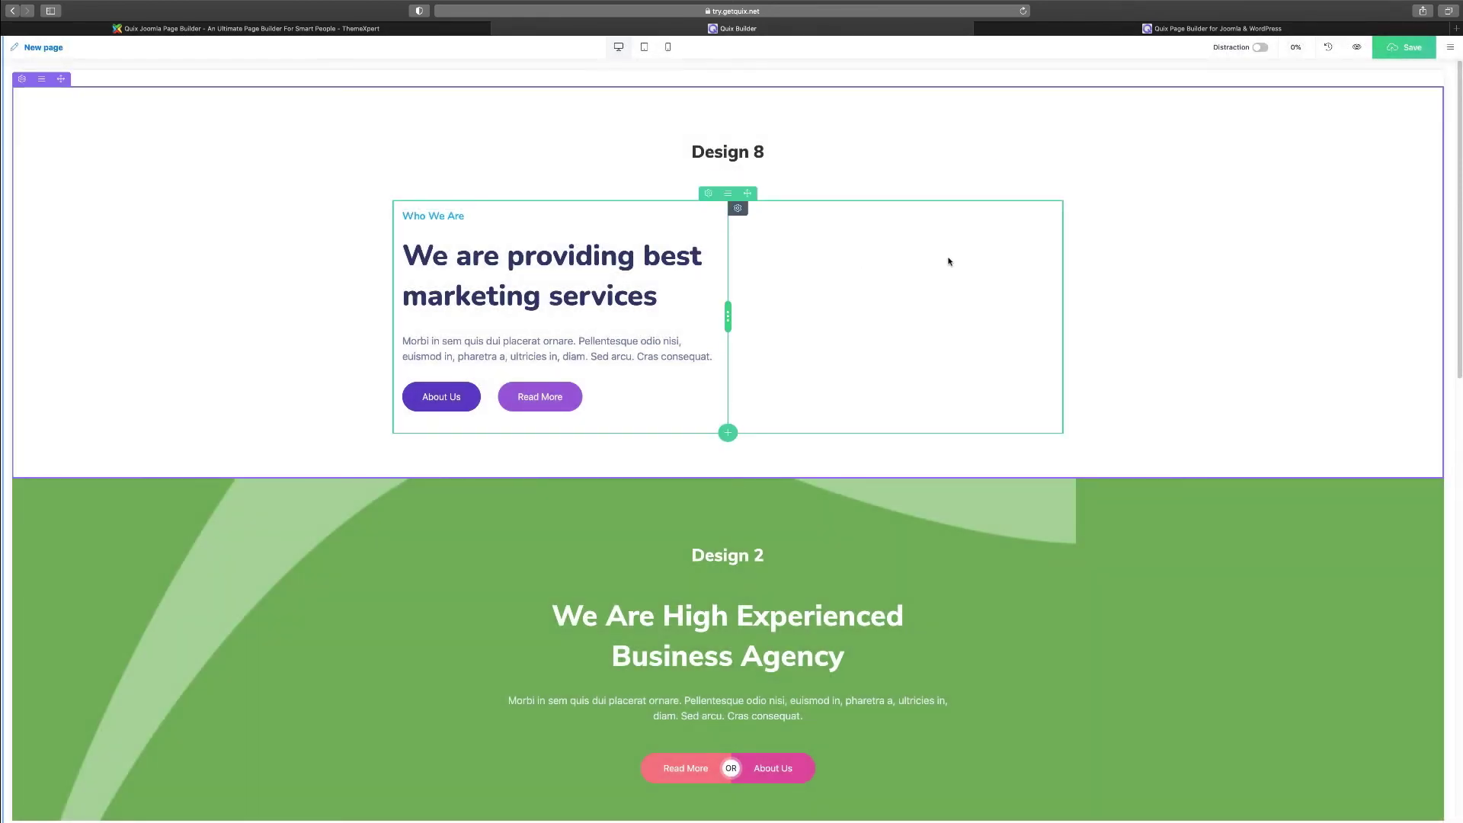
Check the page layout in the tablet and mobile views, and return to the desktop view.
{"action": "scroll", "coordinate": [949, 261], "scroll_direction": "down", "scroll_amount": 3}
{"action": "left_click", "coordinate": [644, 47]}
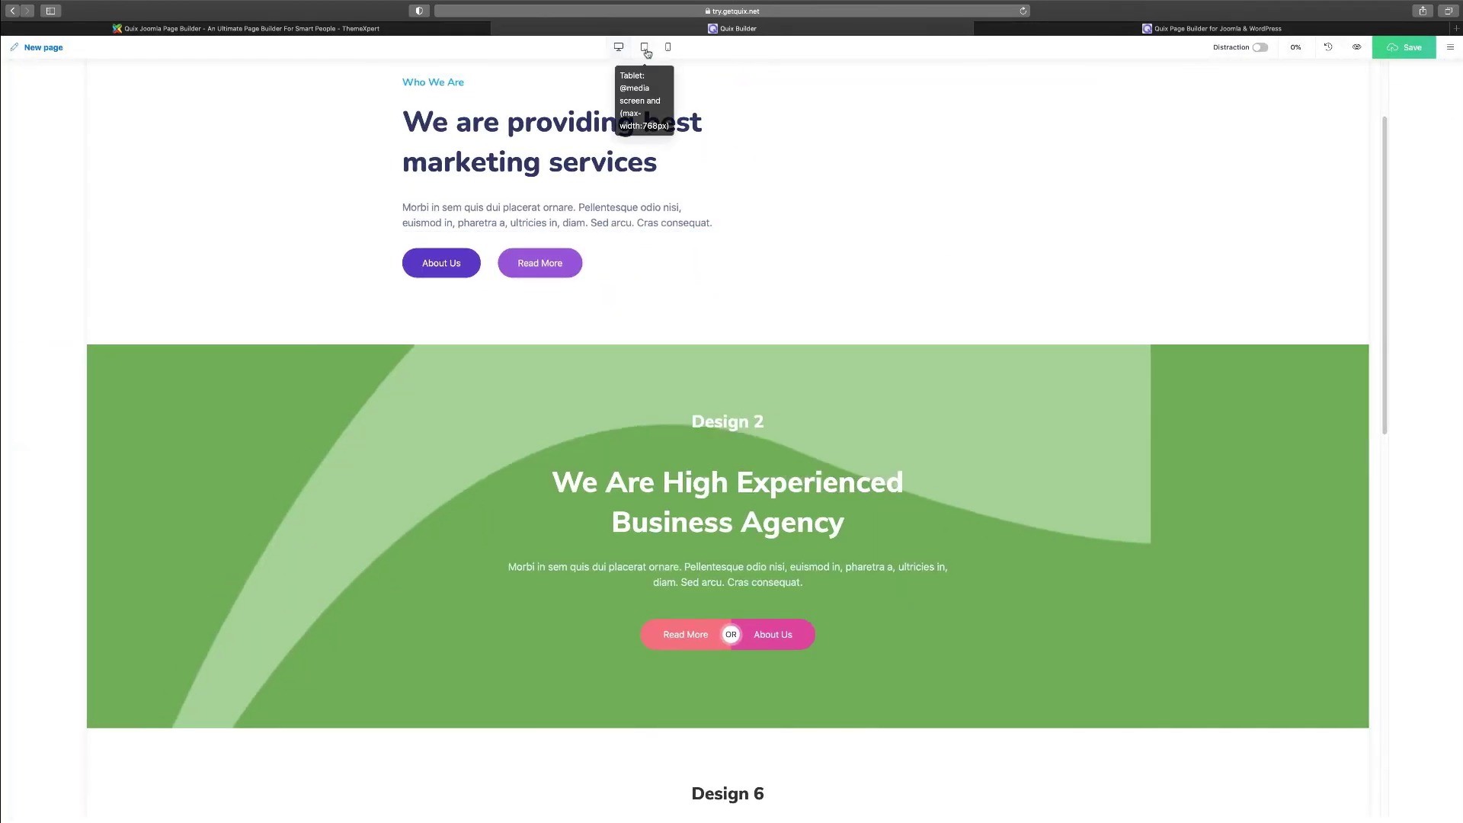
{"action": "left_click", "coordinate": [665, 48]}
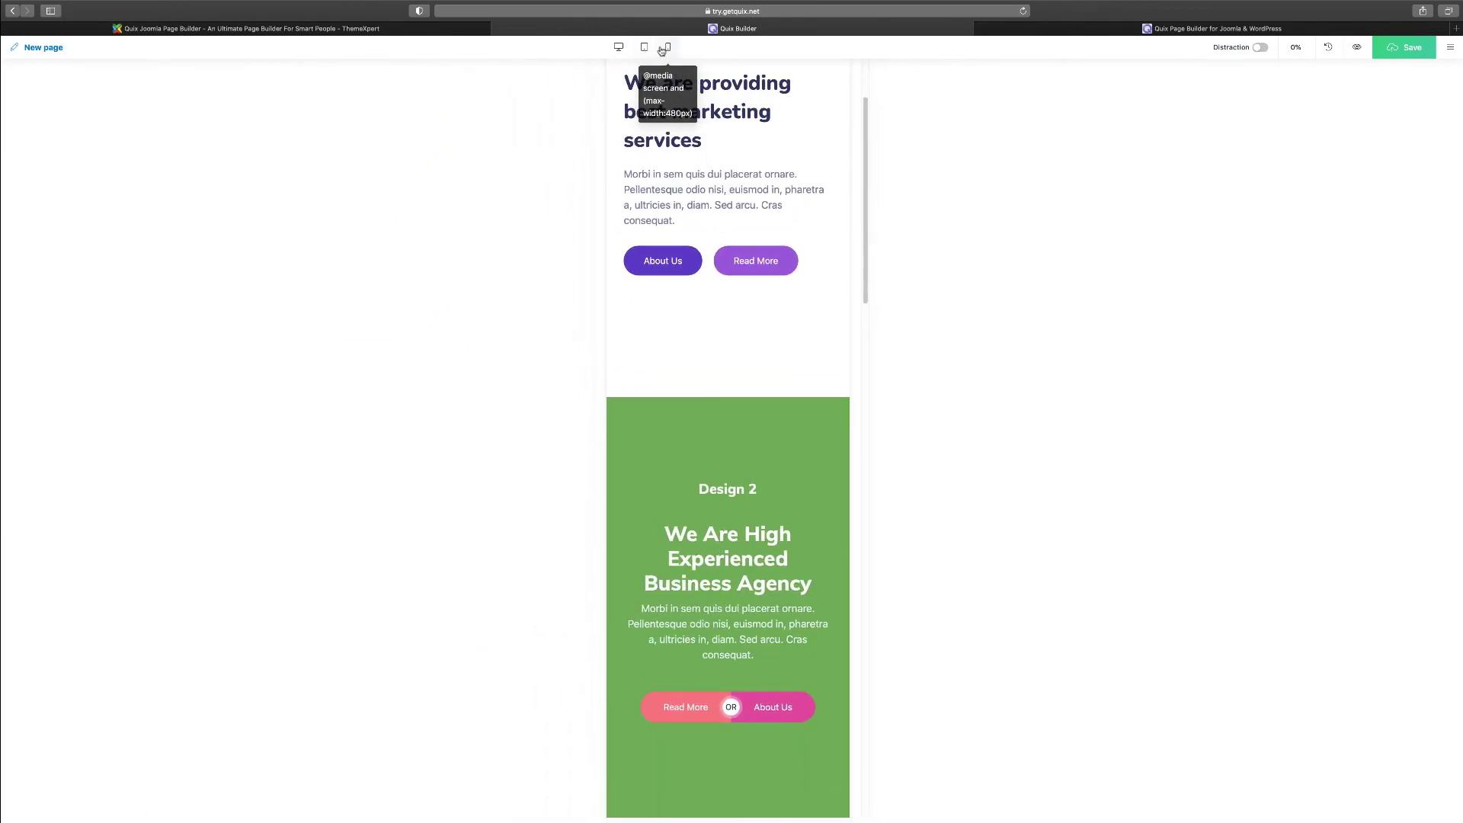
{"action": "left_click", "coordinate": [618, 48]}
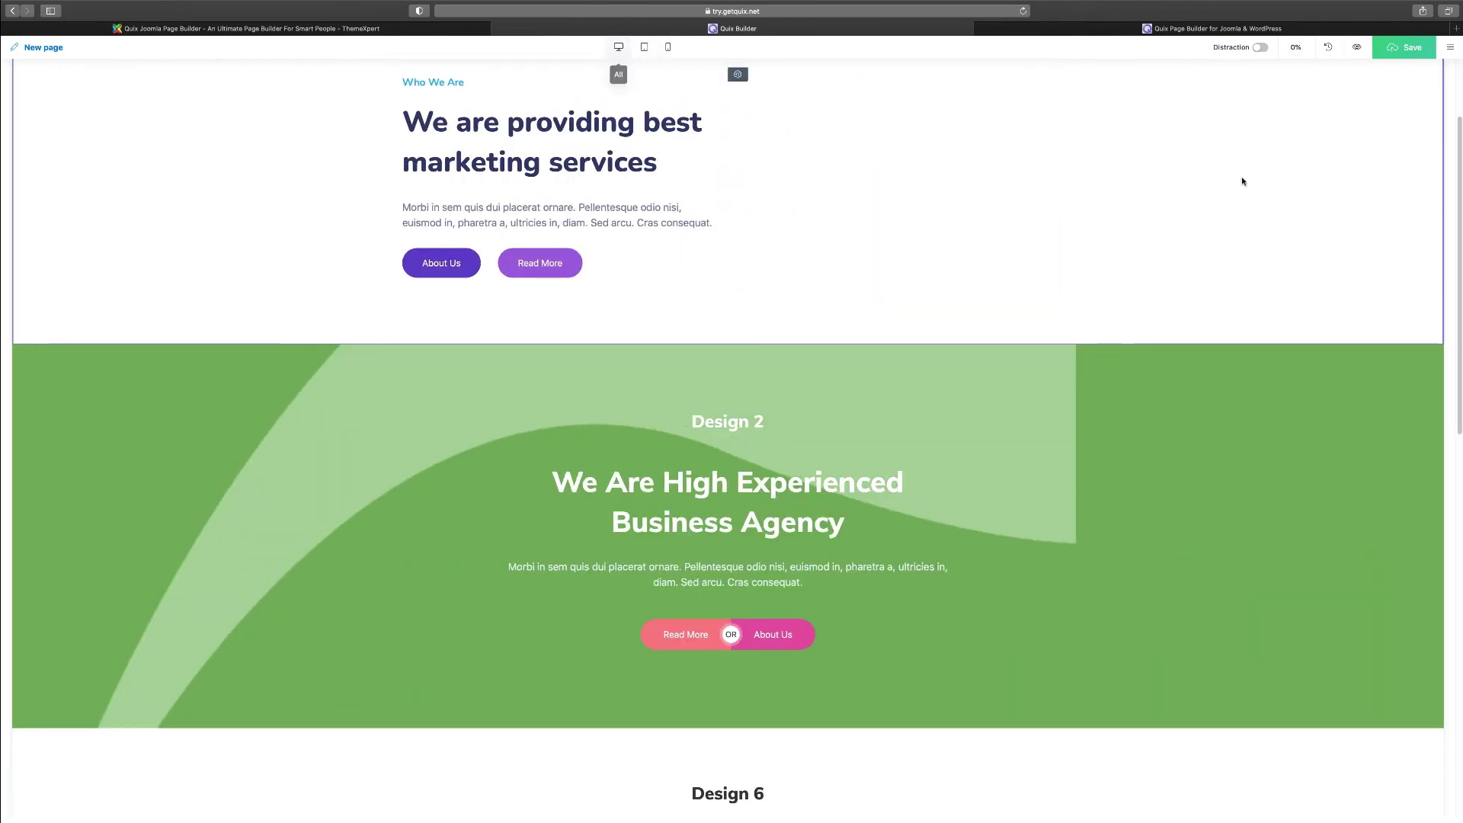
Save the new page, review its full length in the live preview, and return to the builder.
{"action": "left_click", "coordinate": [1362, 48]}
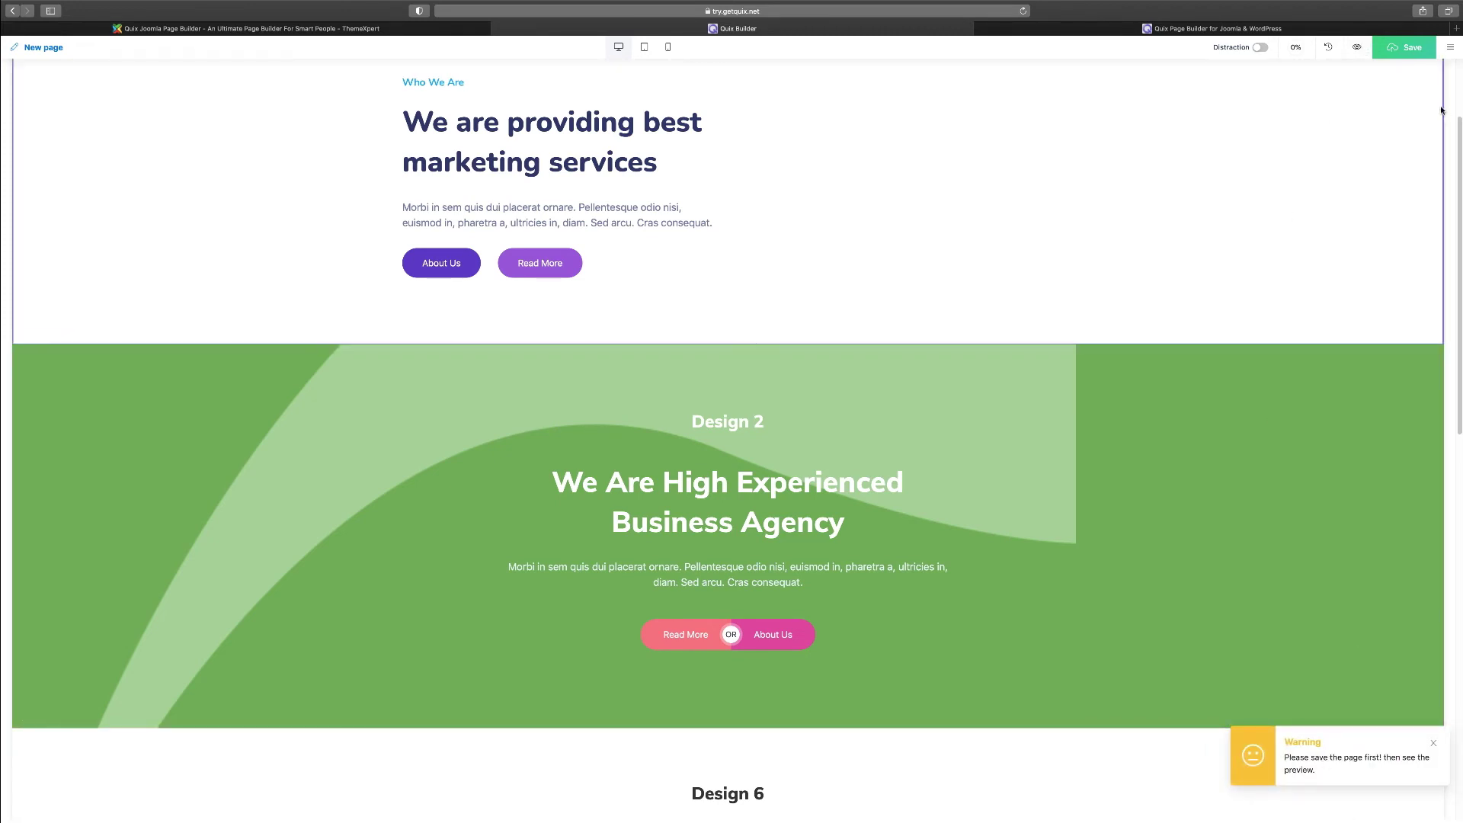
{"action": "left_click", "coordinate": [1405, 47]}
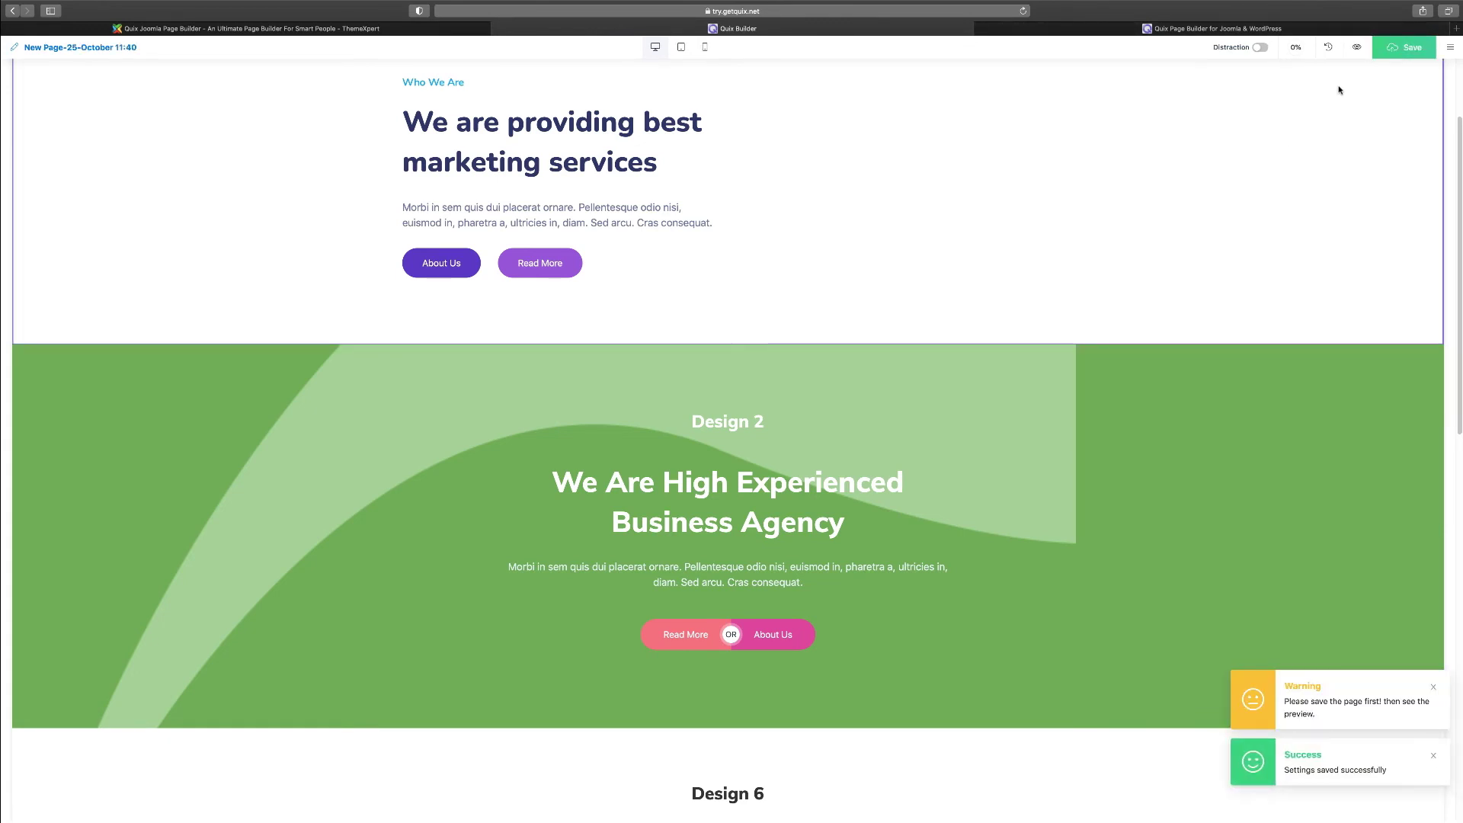
{"action": "left_click", "coordinate": [1358, 48]}
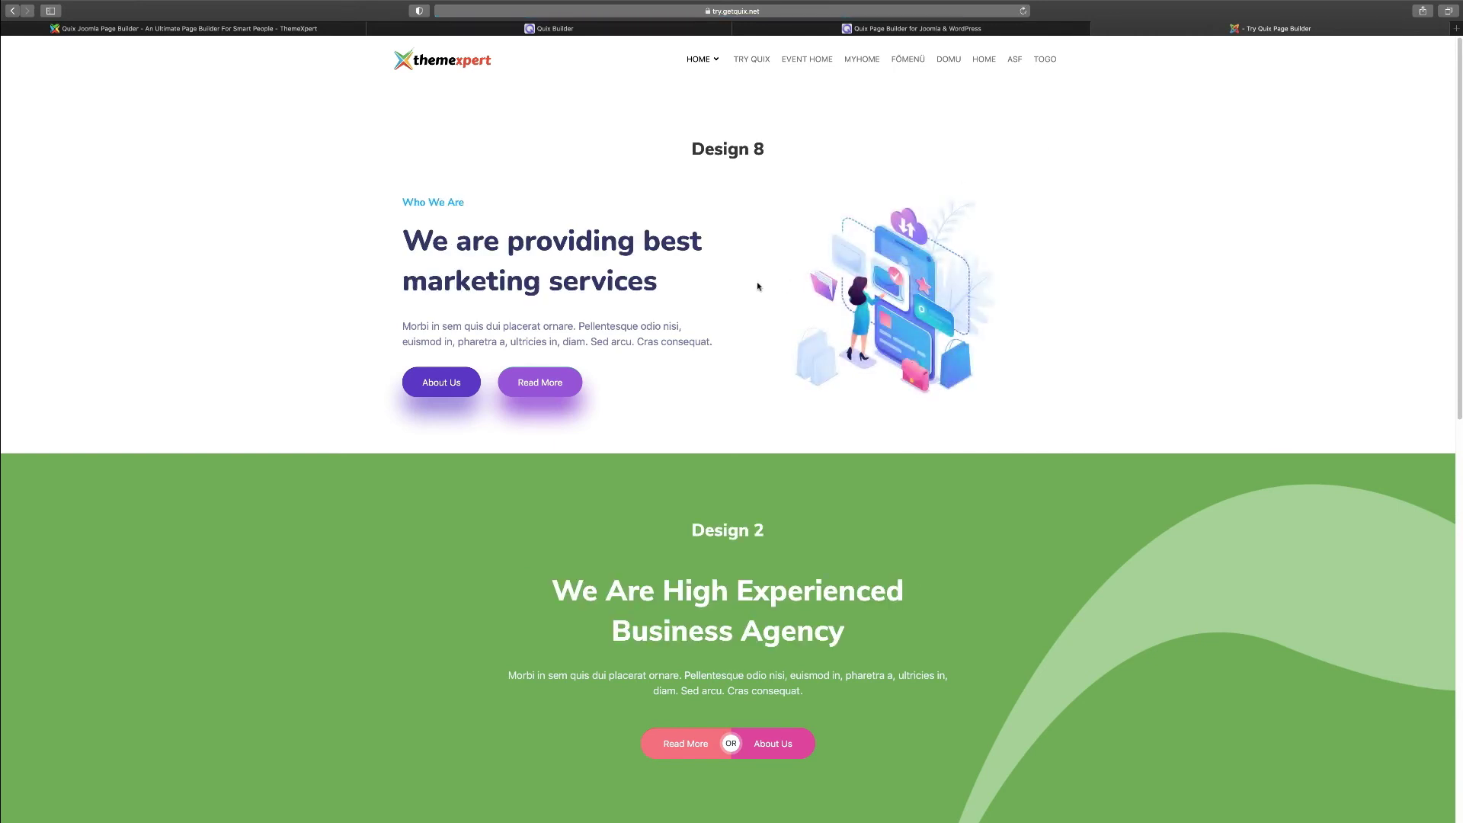
{"action": "scroll", "coordinate": [758, 287], "scroll_direction": "down", "scroll_amount": 10}
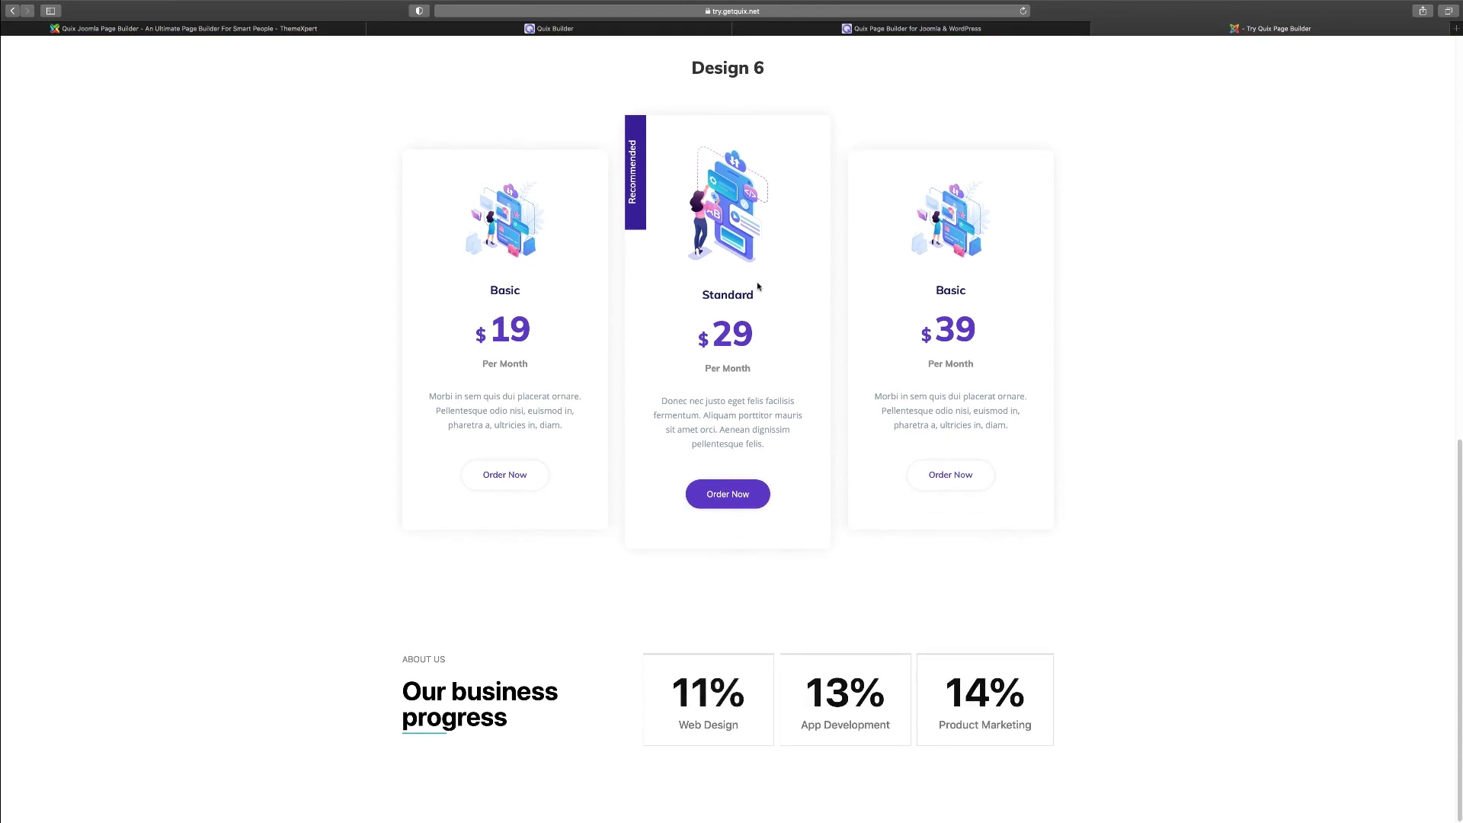
{"action": "scroll", "coordinate": [758, 287], "scroll_direction": "up", "scroll_amount": 10}
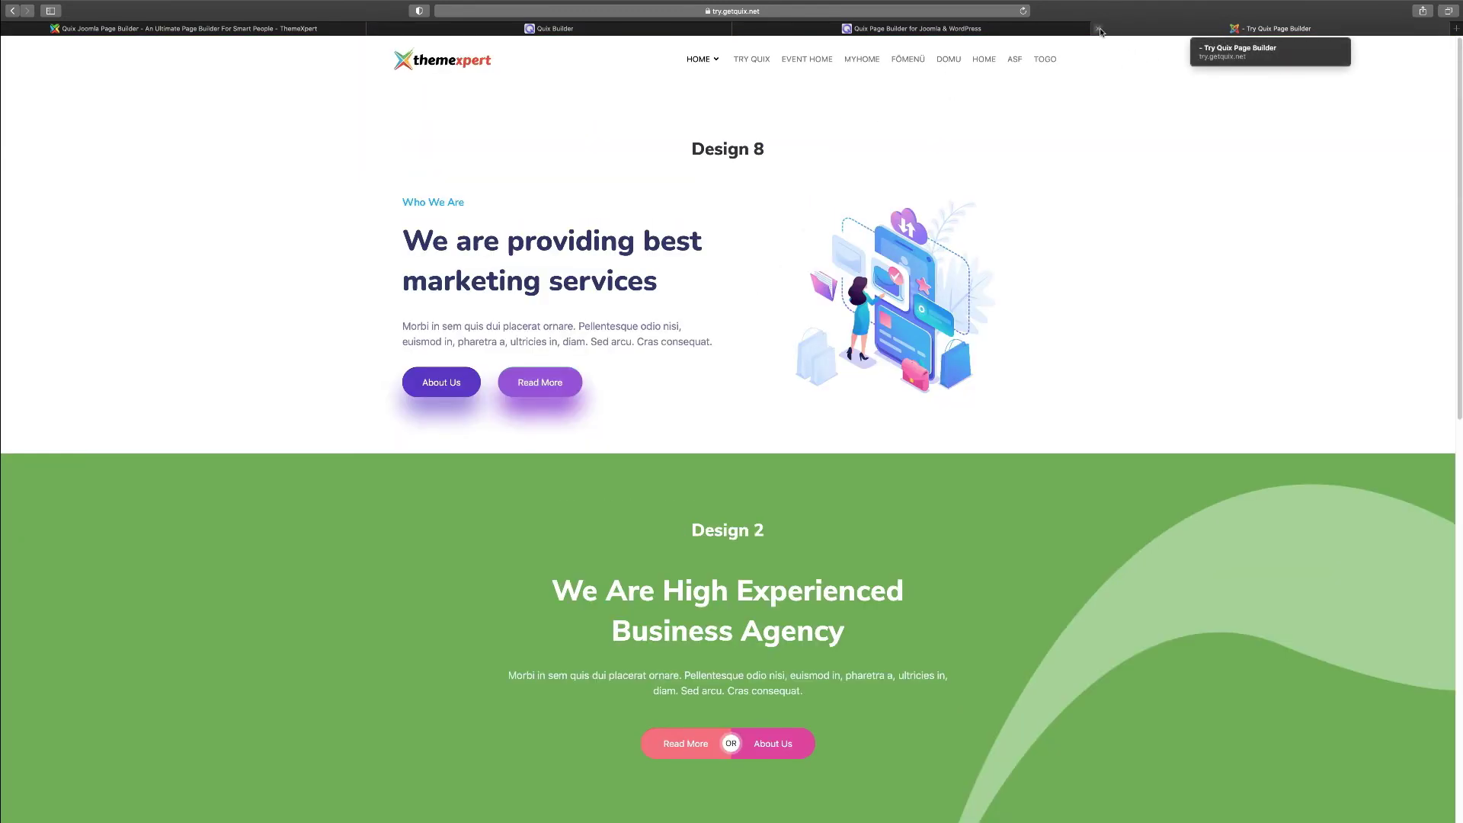
{"action": "left_click", "coordinate": [1101, 30]}
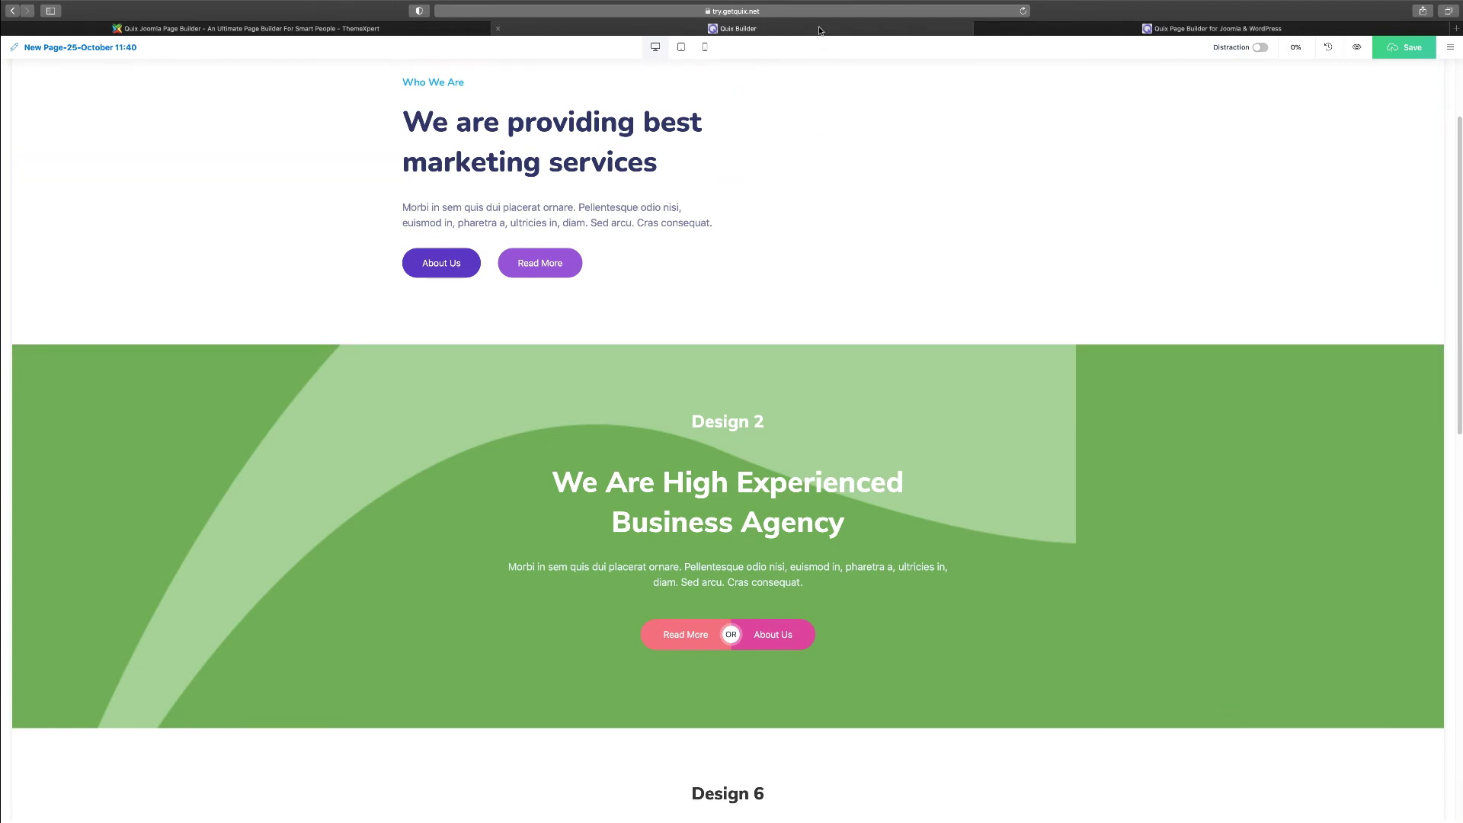
{"action": "scroll", "coordinate": [903, 310], "scroll_direction": "up", "scroll_amount": 3}
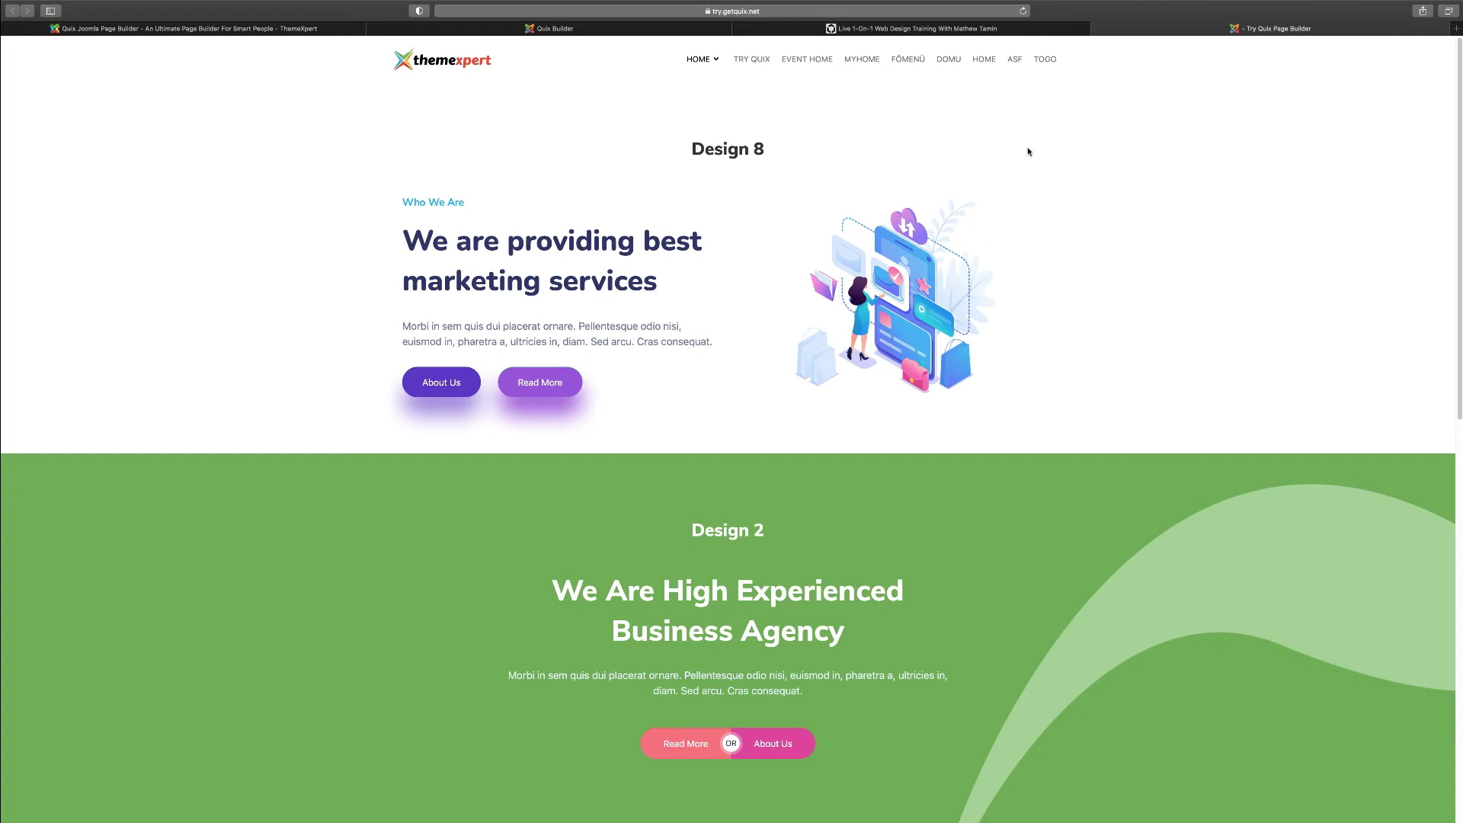
Switch to the live 1-on-1 website training page and examine its training benefits, example website gallery and session packages.
{"action": "left_click", "coordinate": [945, 29]}
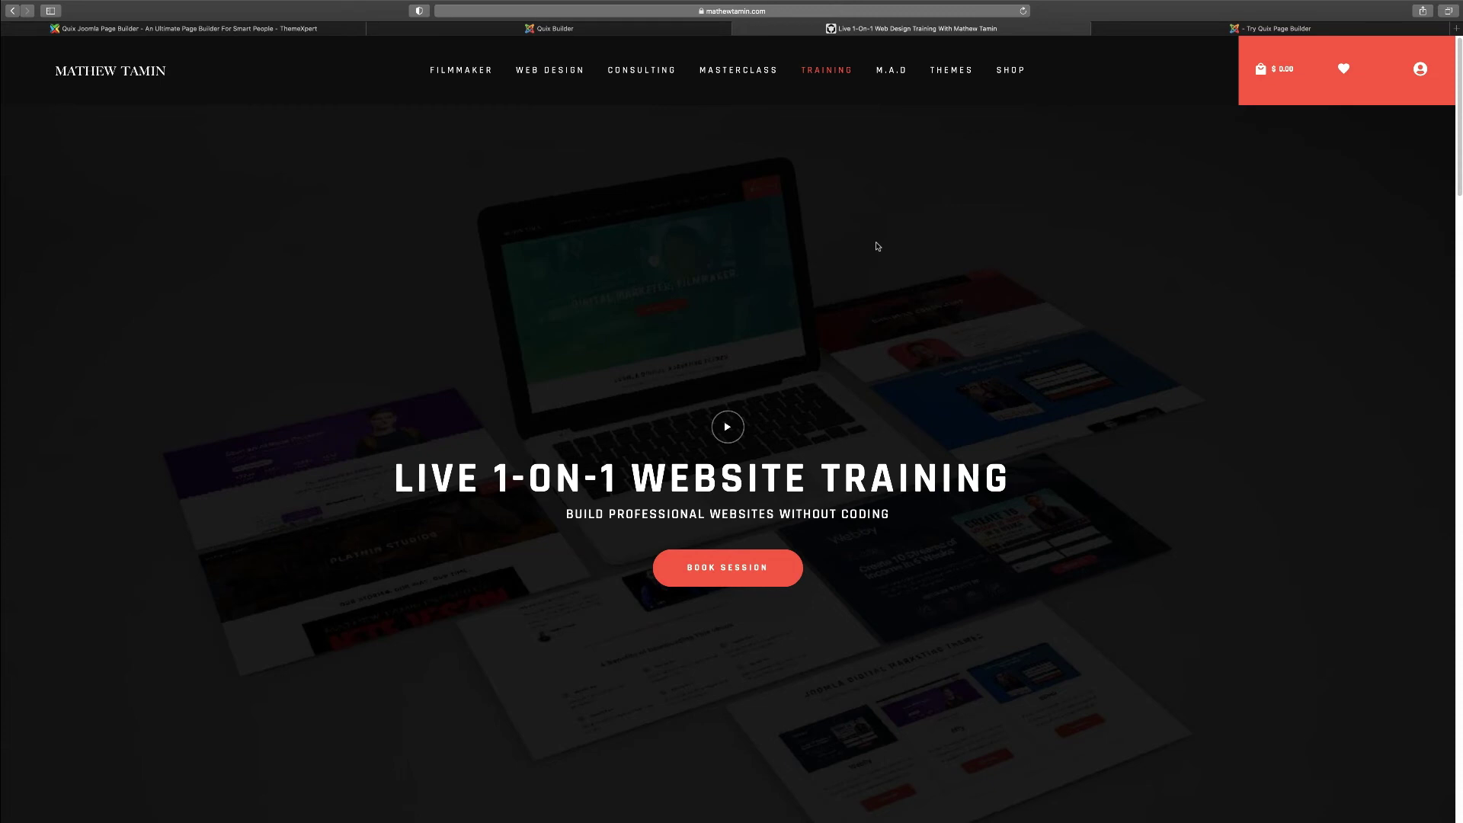
{"action": "scroll", "coordinate": [877, 247], "scroll_direction": "down", "scroll_amount": 10}
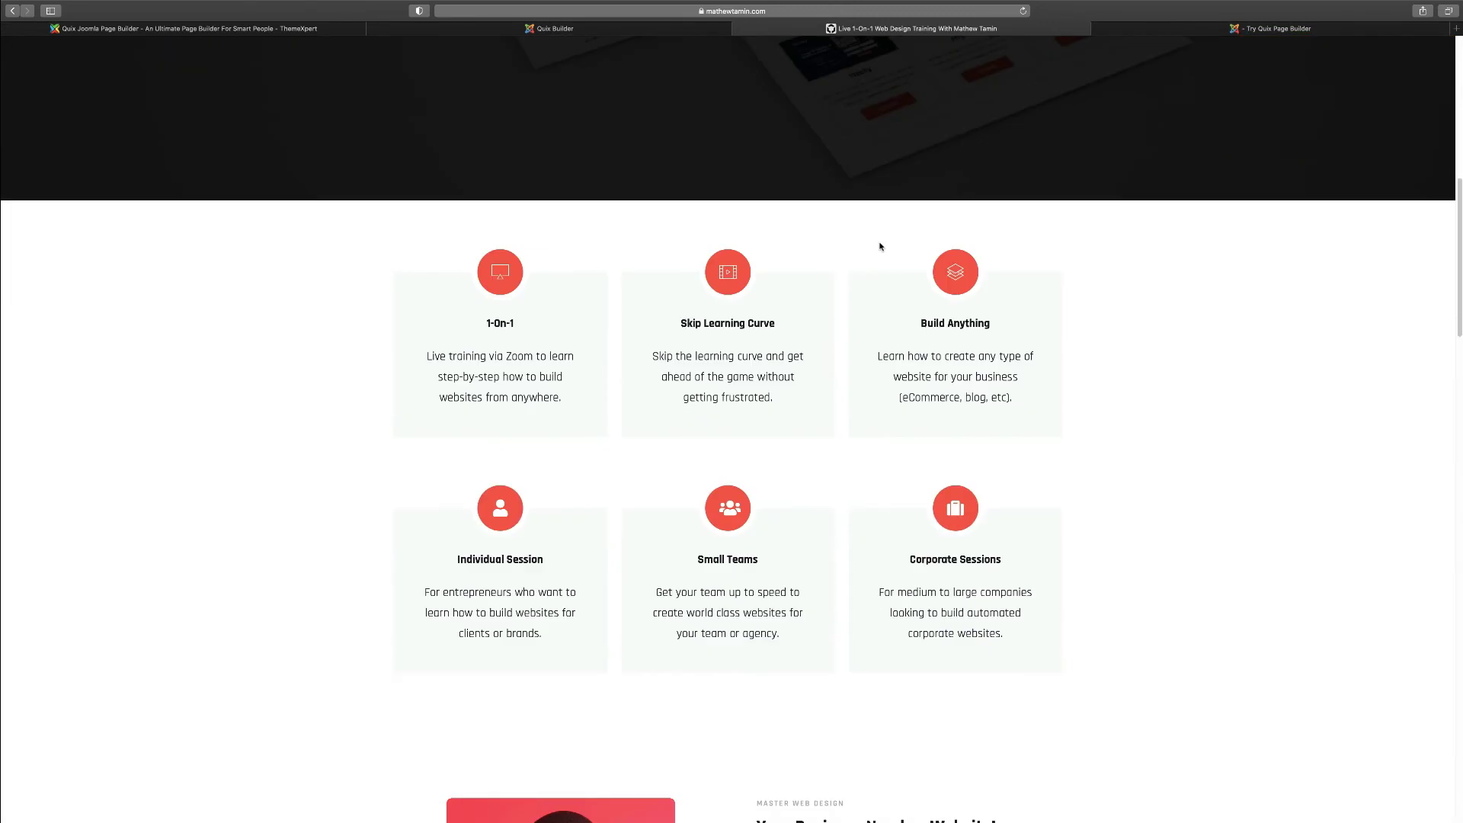
{"action": "scroll", "coordinate": [881, 247], "scroll_direction": "down", "scroll_amount": 3}
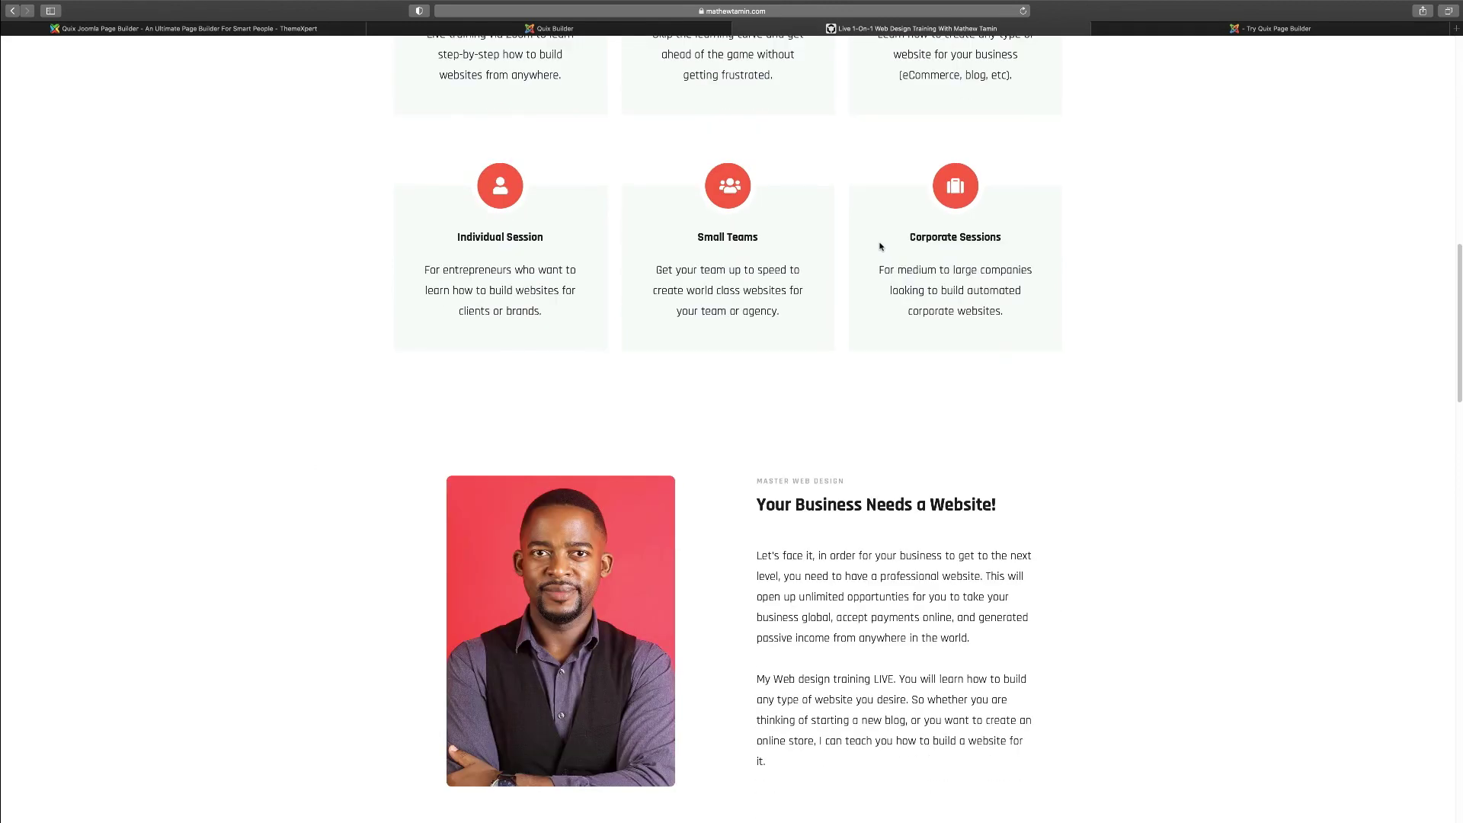
{"action": "scroll", "coordinate": [880, 246], "scroll_direction": "down", "scroll_amount": 8}
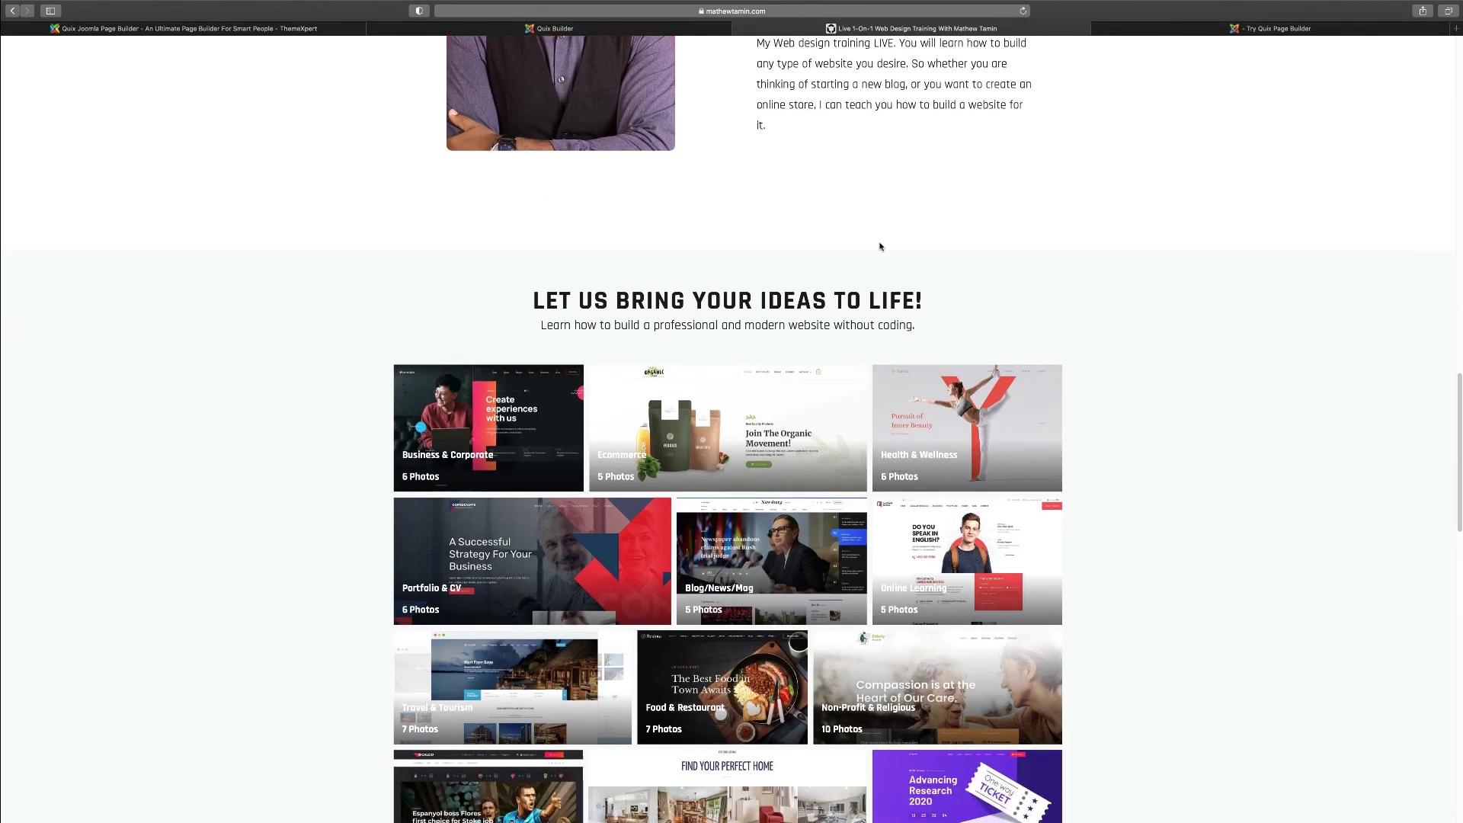
{"action": "scroll", "coordinate": [880, 246], "scroll_direction": "down", "scroll_amount": 2}
{"action": "scroll", "coordinate": [880, 246], "scroll_direction": "down", "scroll_amount": 1}
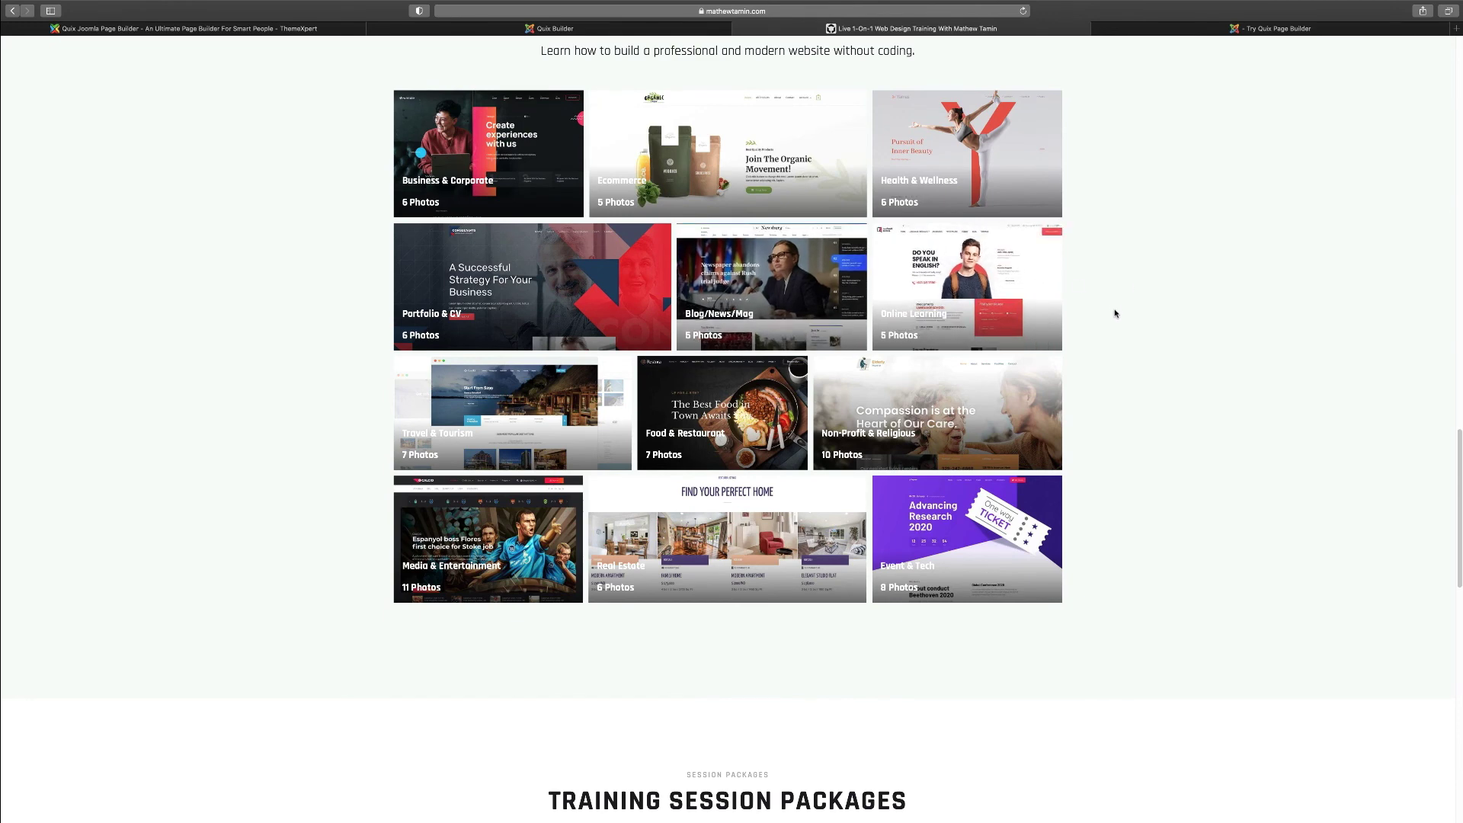
{"action": "scroll", "coordinate": [1115, 313], "scroll_direction": "down", "scroll_amount": 2}
{"action": "scroll", "coordinate": [1120, 313], "scroll_direction": "down", "scroll_amount": 4}
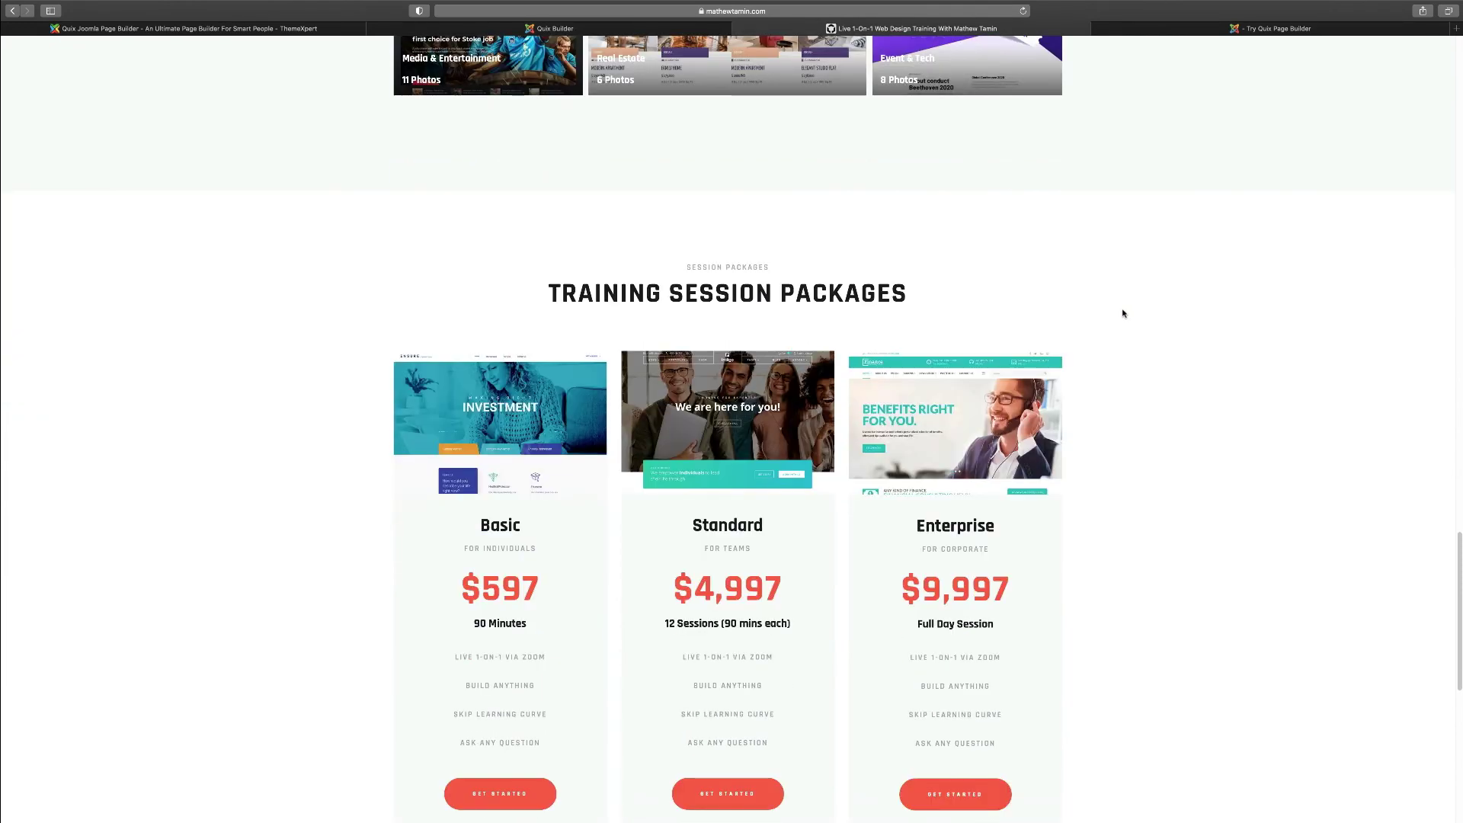
{"action": "scroll", "coordinate": [1123, 313], "scroll_direction": "down", "scroll_amount": 1}
{"action": "scroll", "coordinate": [1125, 314], "scroll_direction": "down", "scroll_amount": 1}
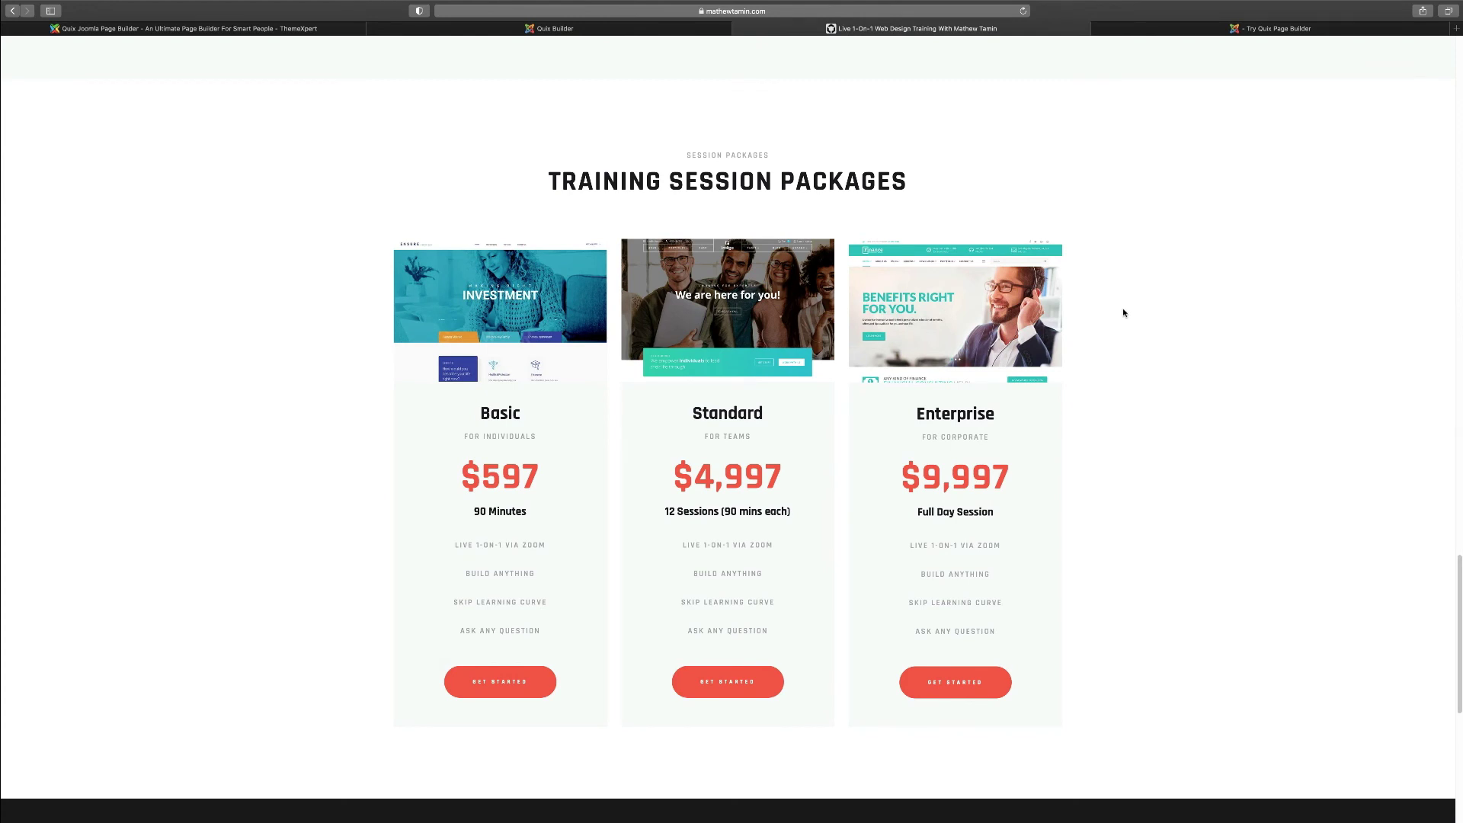
{"action": "scroll", "coordinate": [1124, 313], "scroll_direction": "up", "scroll_amount": 15}
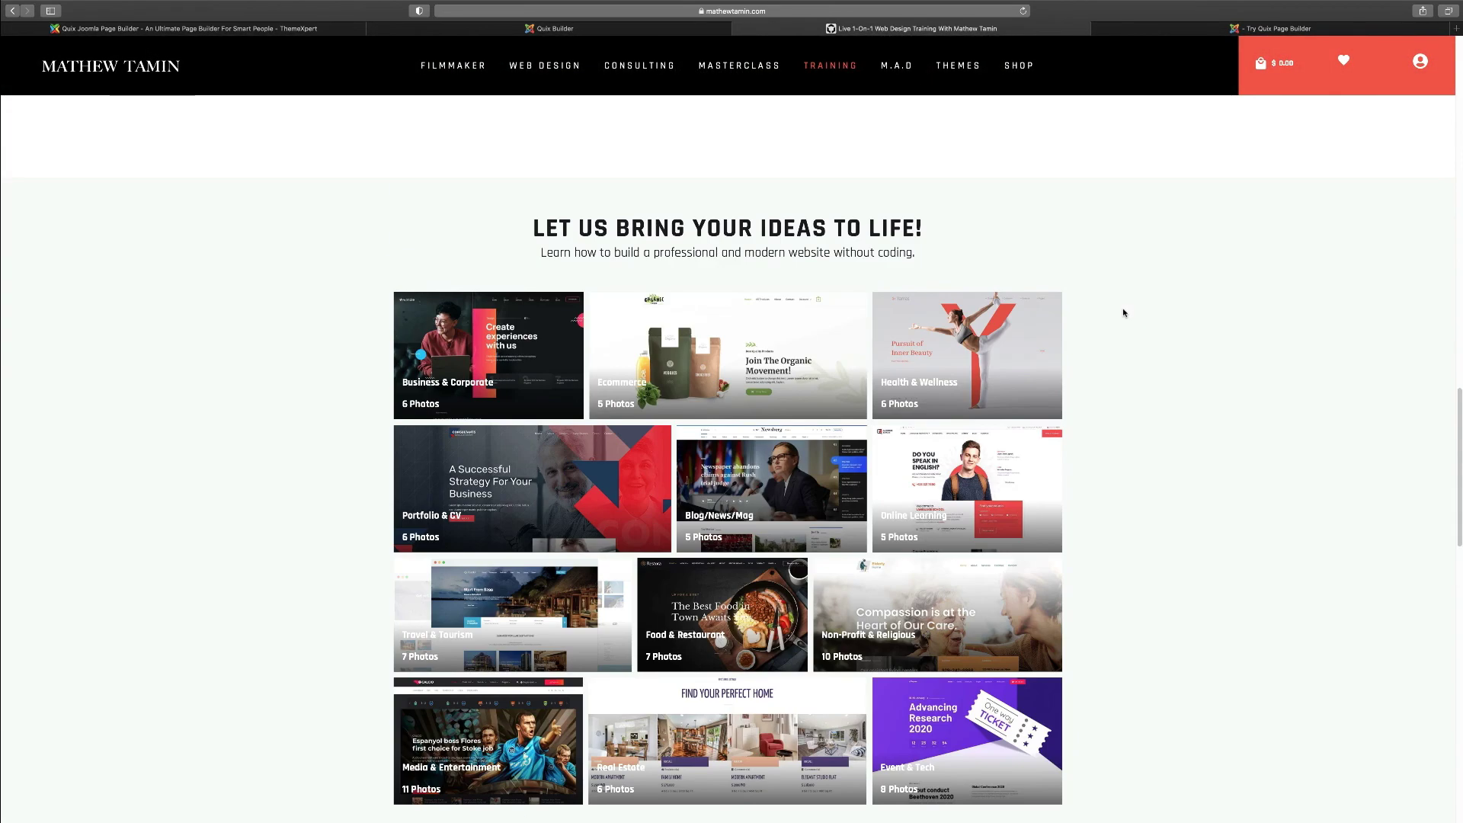
{"action": "scroll", "coordinate": [1125, 313], "scroll_direction": "up", "scroll_amount": 10}
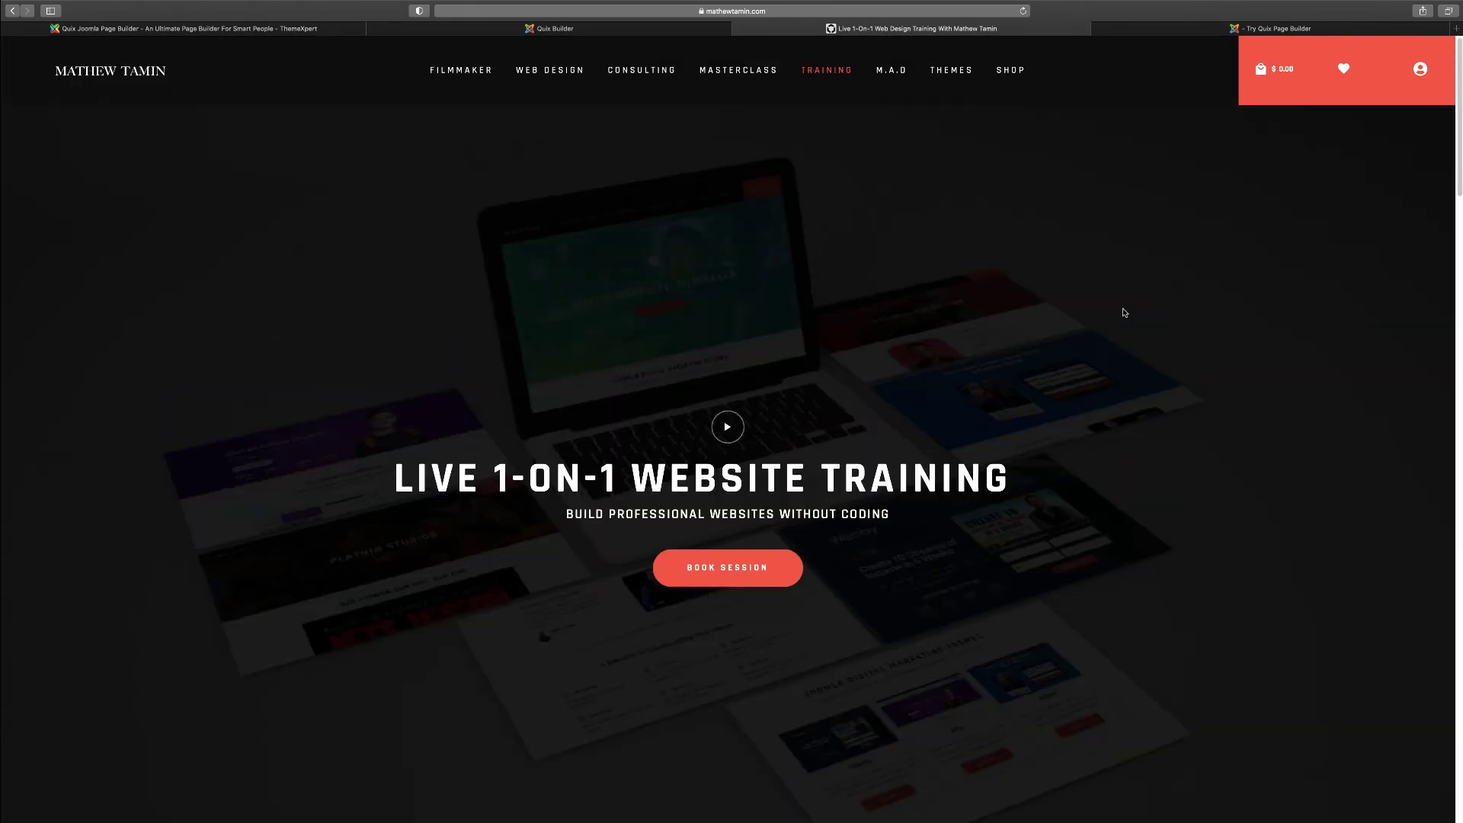